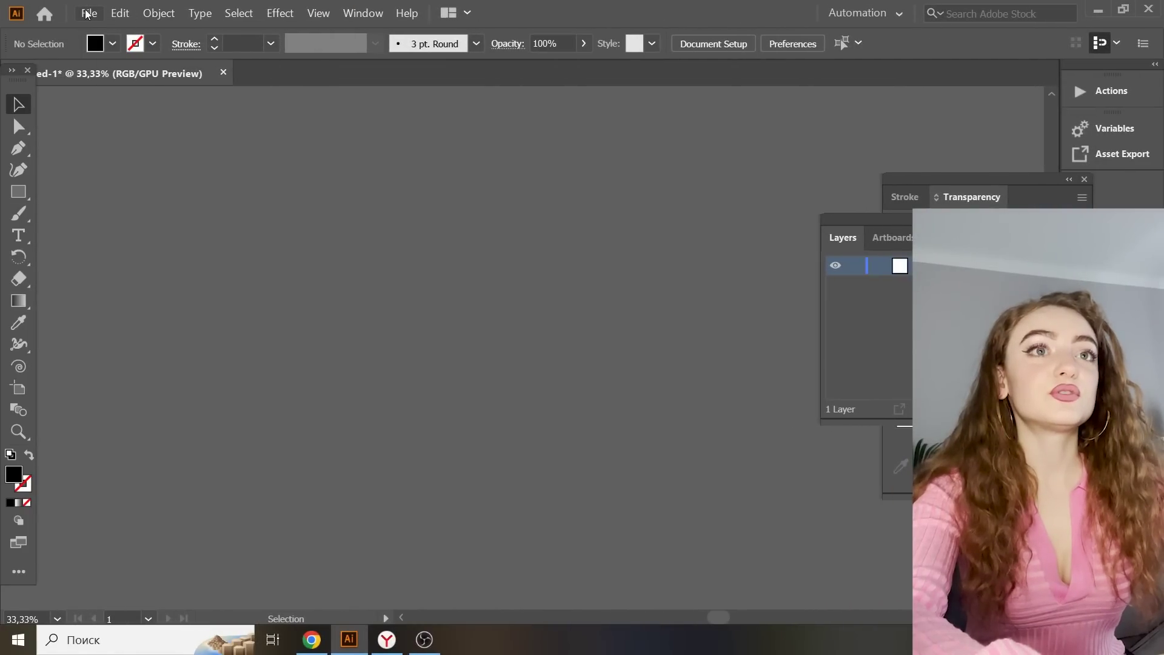
Create a 1920 x 1080 px document with 15 px bleed, RGB color mode and High (300 ppi) raster effects
{"action": "left_click", "coordinate": [89, 13]}
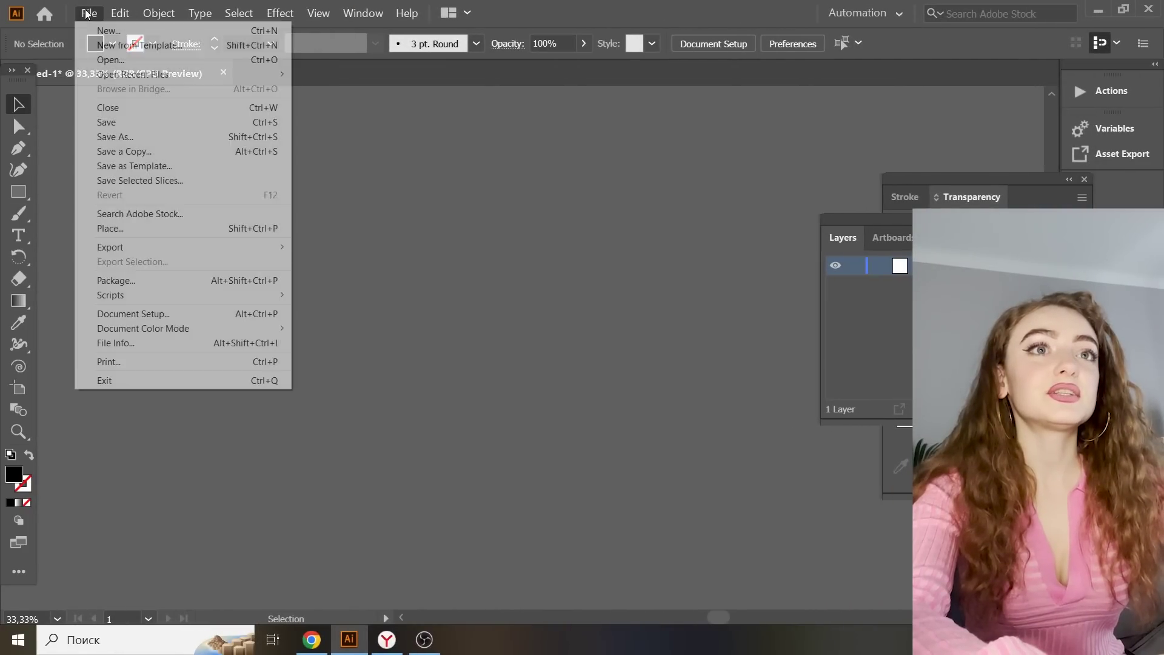
{"action": "left_click", "coordinate": [103, 30]}
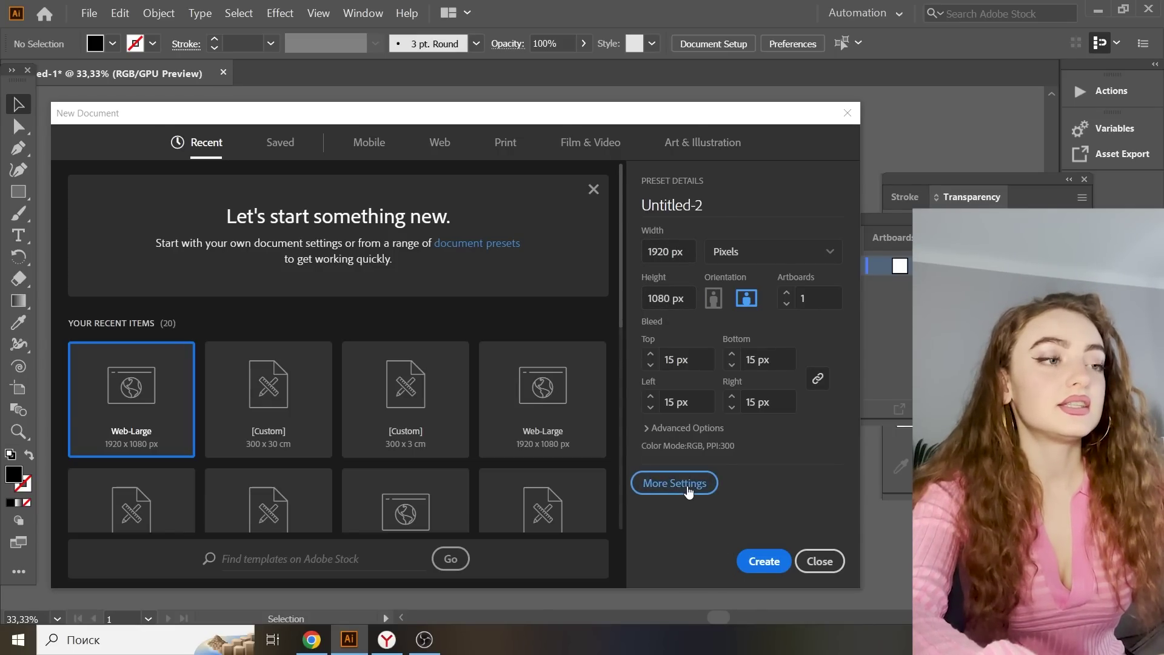
{"action": "left_click", "coordinate": [690, 488]}
{"action": "left_click", "coordinate": [578, 402]}
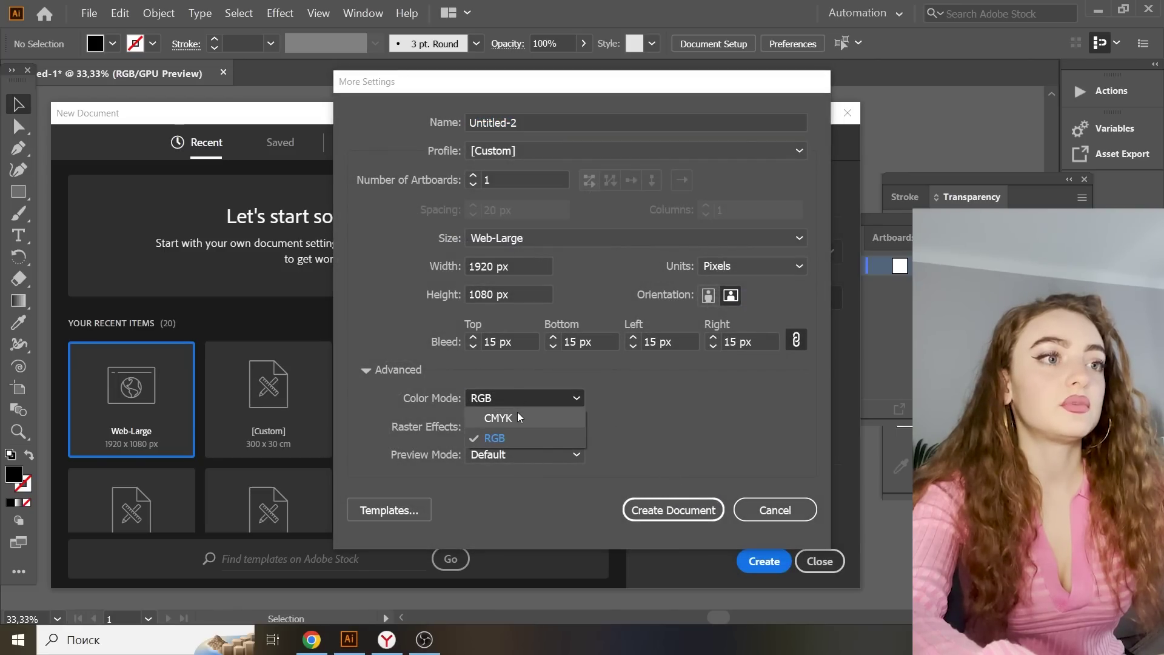
{"action": "left_click", "coordinate": [520, 434]}
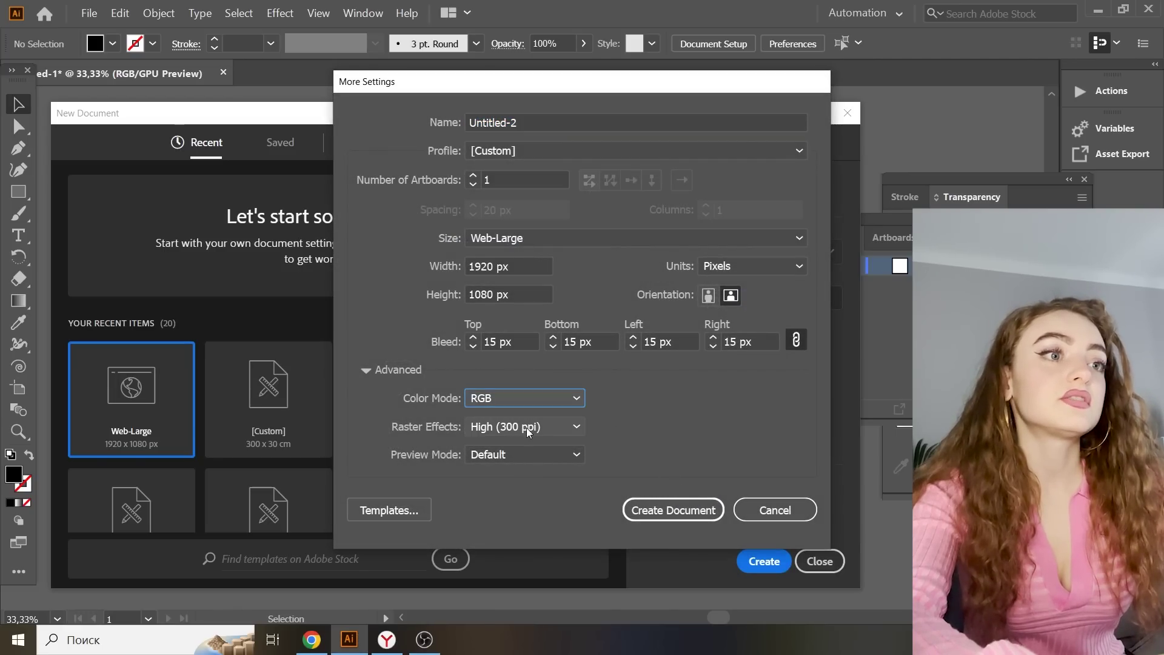
{"action": "left_click", "coordinate": [677, 511]}
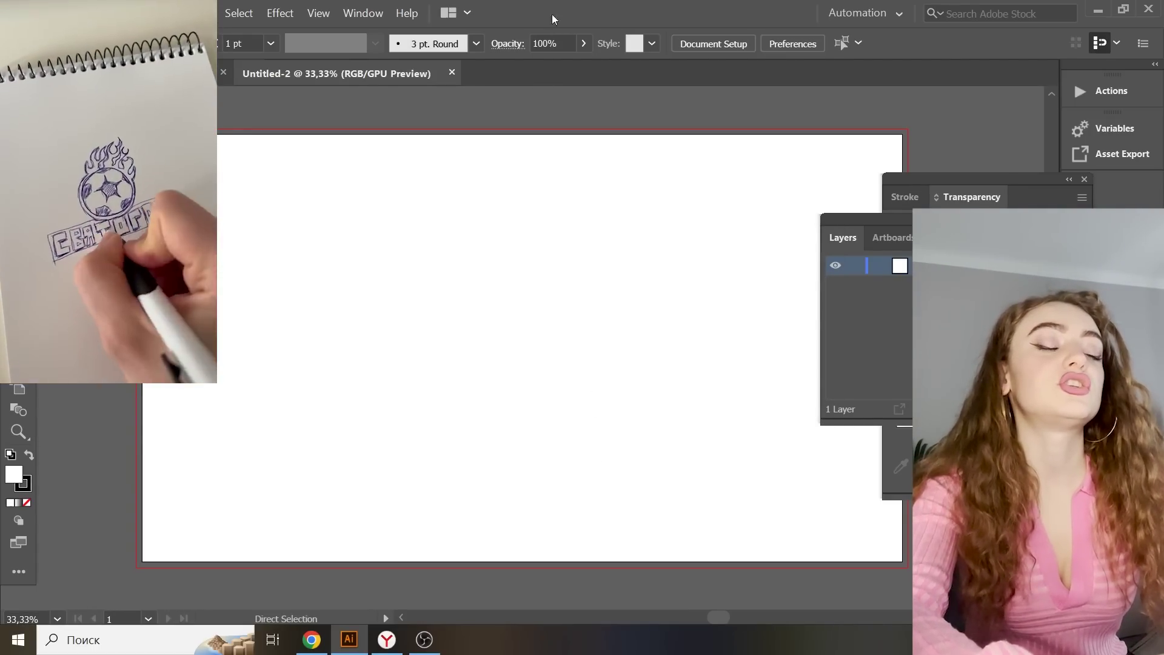
Paste the logo sketch and four color squares, placing the sketch on the artboard's left side and the squares above the artboard
{"action": "scroll", "coordinate": [515, 273], "scroll_direction": "up", "scroll_amount": 1}
{"action": "key", "text": "ctrl+v"}
{"action": "mouse_move", "coordinate": [515, 325]}
{"action": "left_mouse_down"}
{"action": "mouse_move", "coordinate": [447, 351]}
{"action": "mouse_move", "coordinate": [452, 414]}
{"action": "mouse_move", "coordinate": [374, 412]}
{"action": "left_mouse_up"}
{"action": "left_click_drag", "start_coordinate": [362, 420], "coordinate": [316, 431]}
{"action": "scroll", "coordinate": [320, 421], "scroll_direction": "down", "scroll_amount": 2}
{"action": "left_click", "coordinate": [260, 161]}
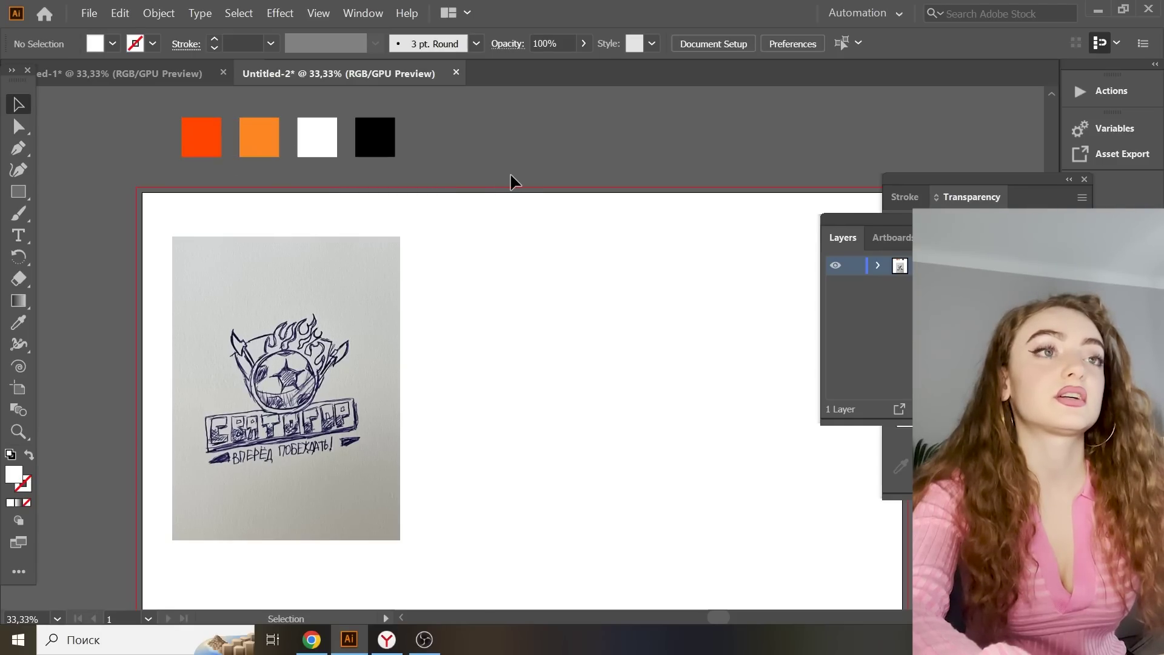
{"action": "left_click", "coordinate": [337, 156]}
{"action": "left_click", "coordinate": [382, 151]}
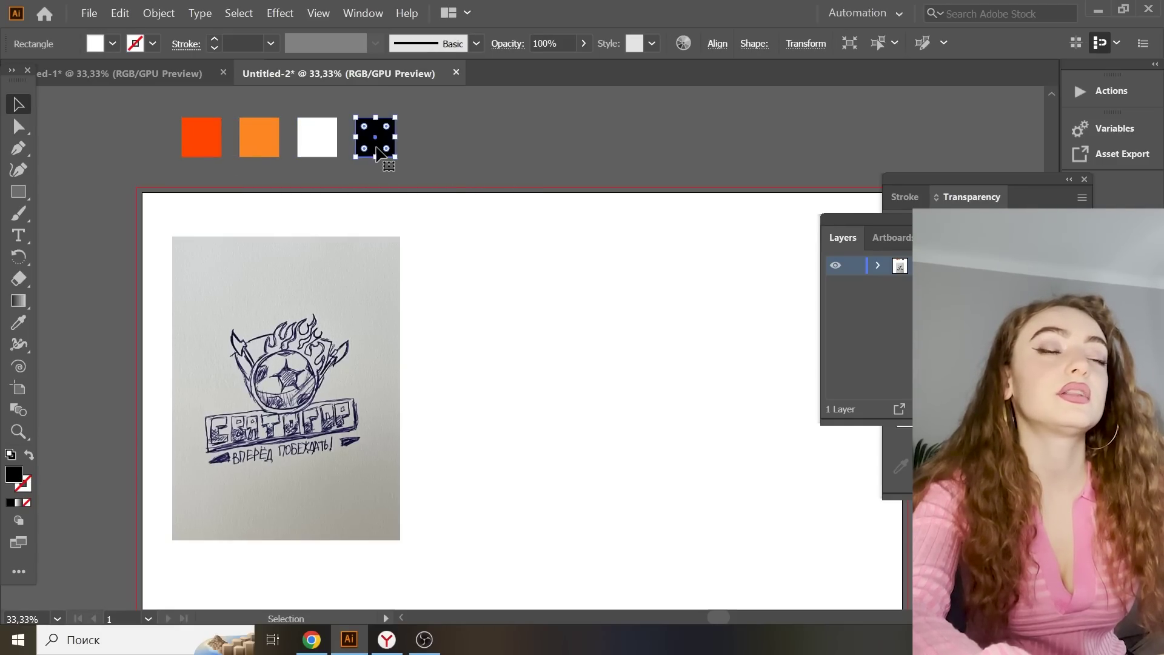
{"action": "left_click", "coordinate": [449, 202]}
{"action": "scroll", "coordinate": [437, 194], "scroll_direction": "down", "scroll_amount": 1}
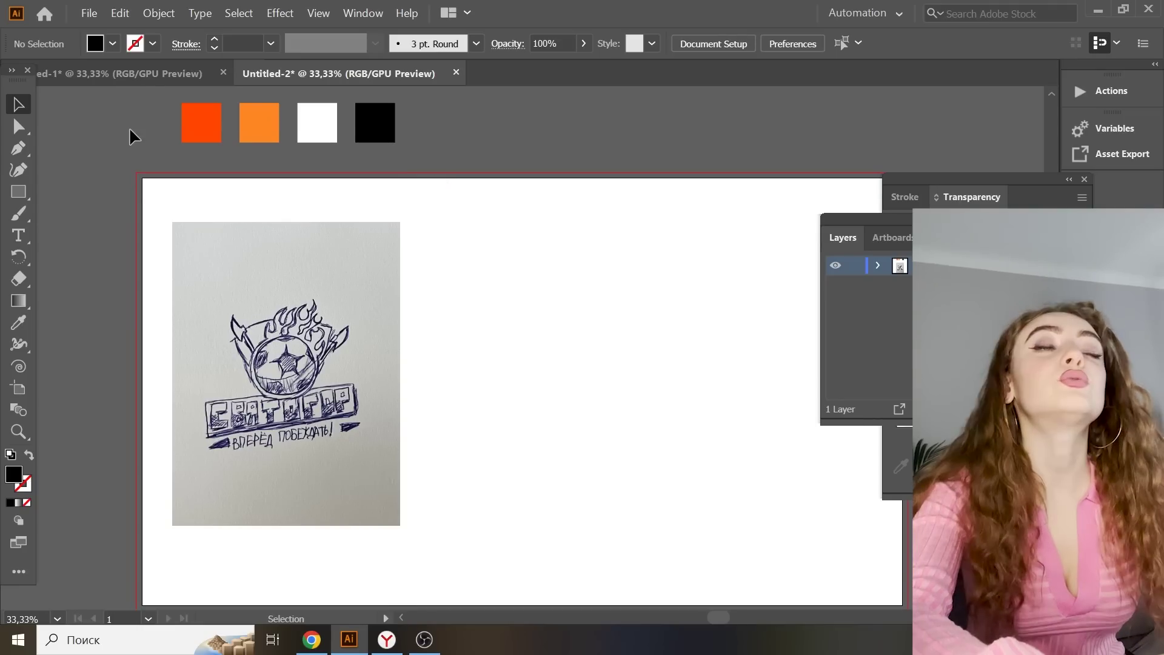
{"action": "left_click_drag", "start_coordinate": [439, 125], "coordinate": [444, 134]}
{"action": "left_click", "coordinate": [457, 174]}
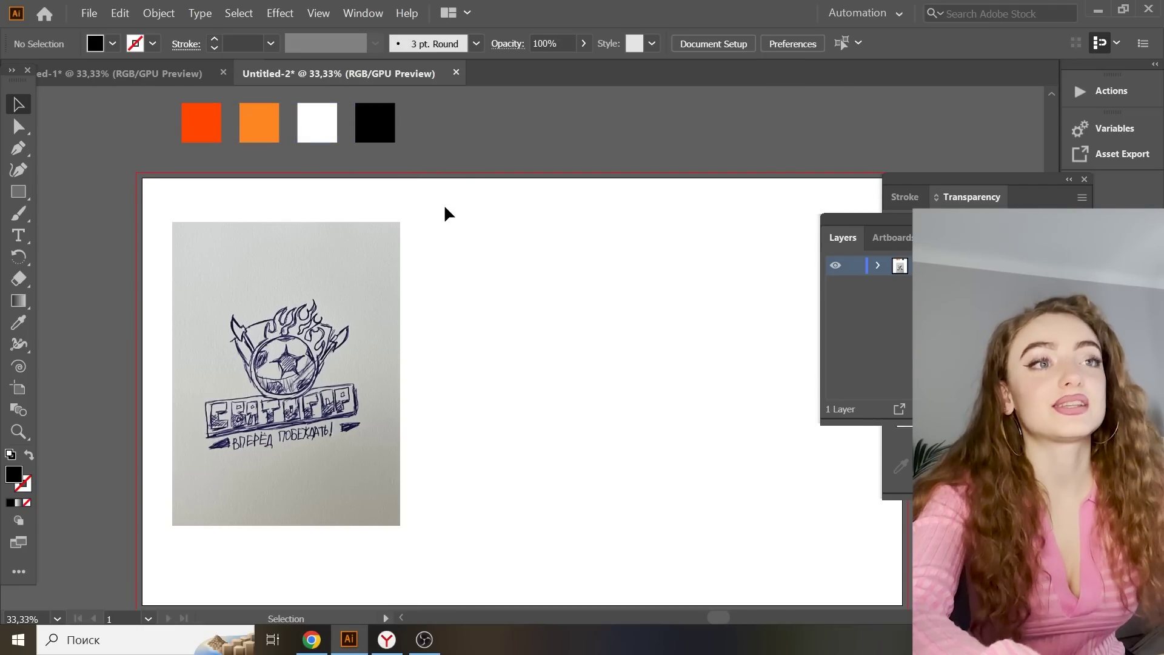
{"action": "scroll", "coordinate": [428, 321], "scroll_direction": "down", "scroll_amount": 1}
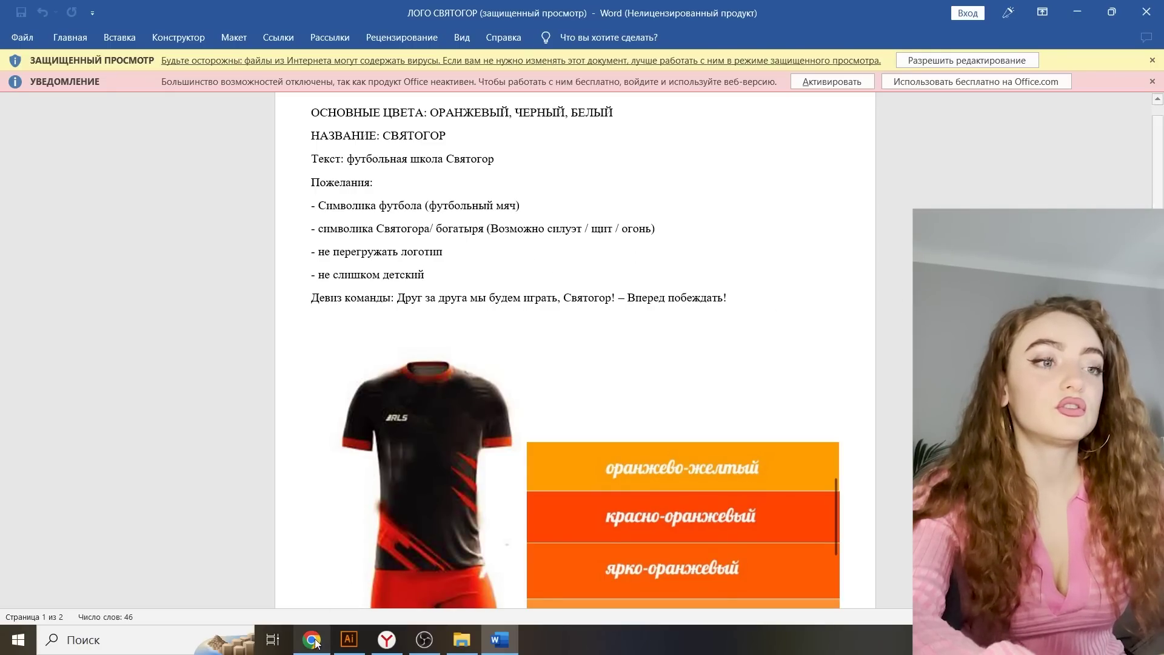
Return to Illustrator and draw a black circle on the empty part of the artboard beside the sketch
{"action": "left_click", "coordinate": [348, 644]}
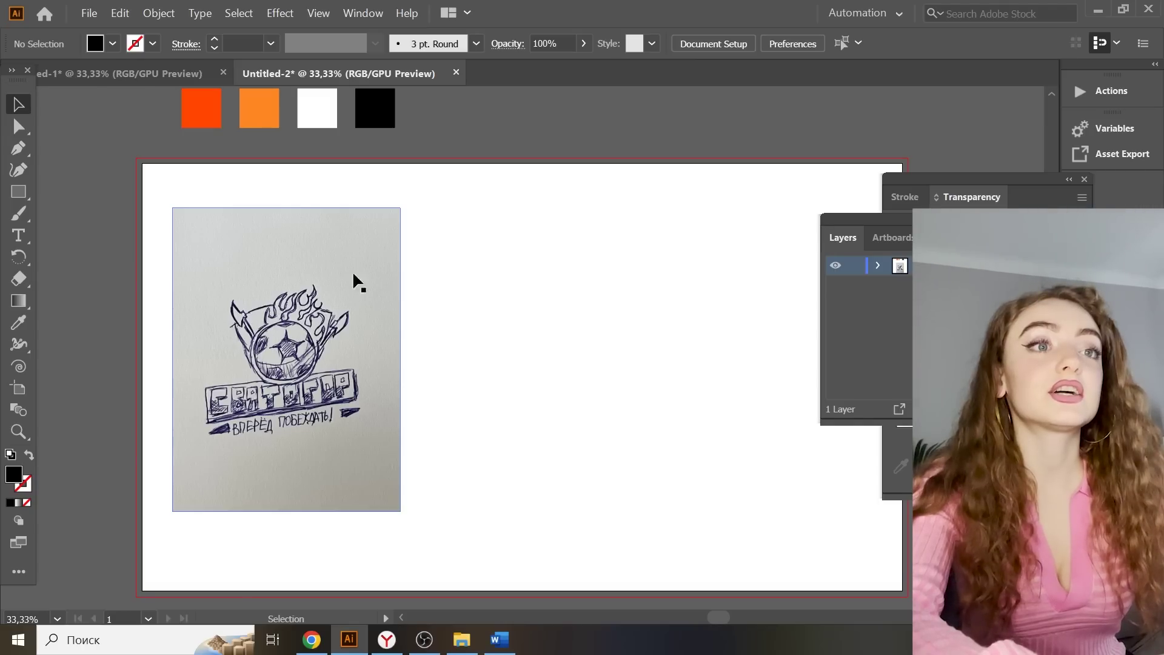
{"action": "left_click_drag", "start_coordinate": [261, 334], "coordinate": [253, 326]}
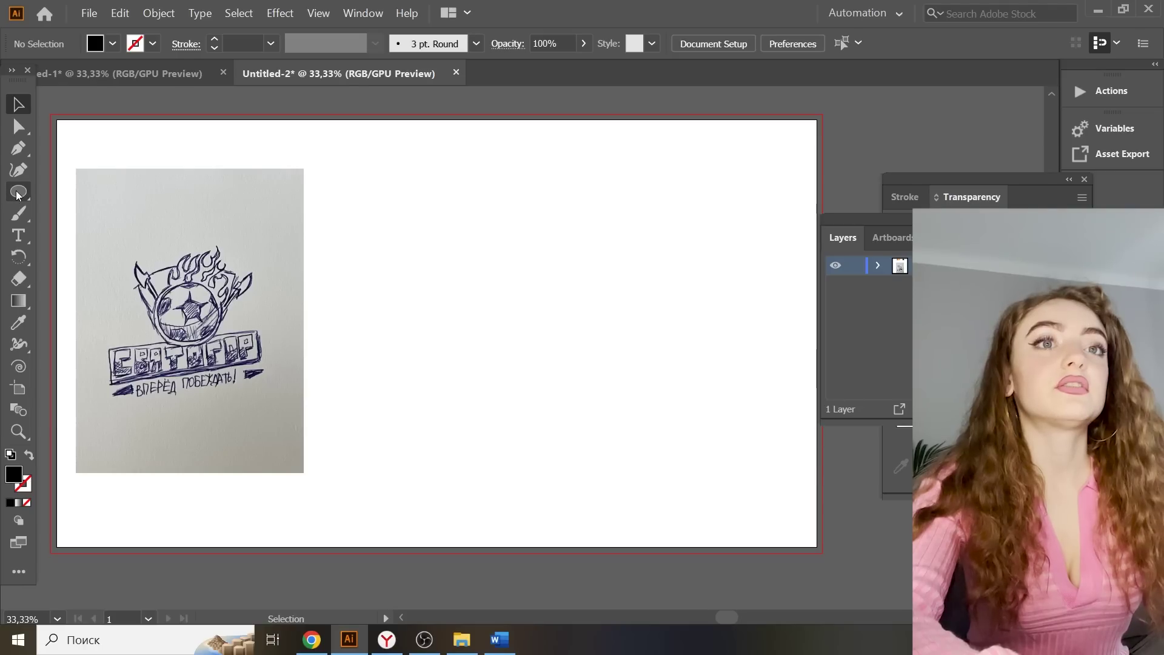
{"action": "left_click", "coordinate": [19, 192]}
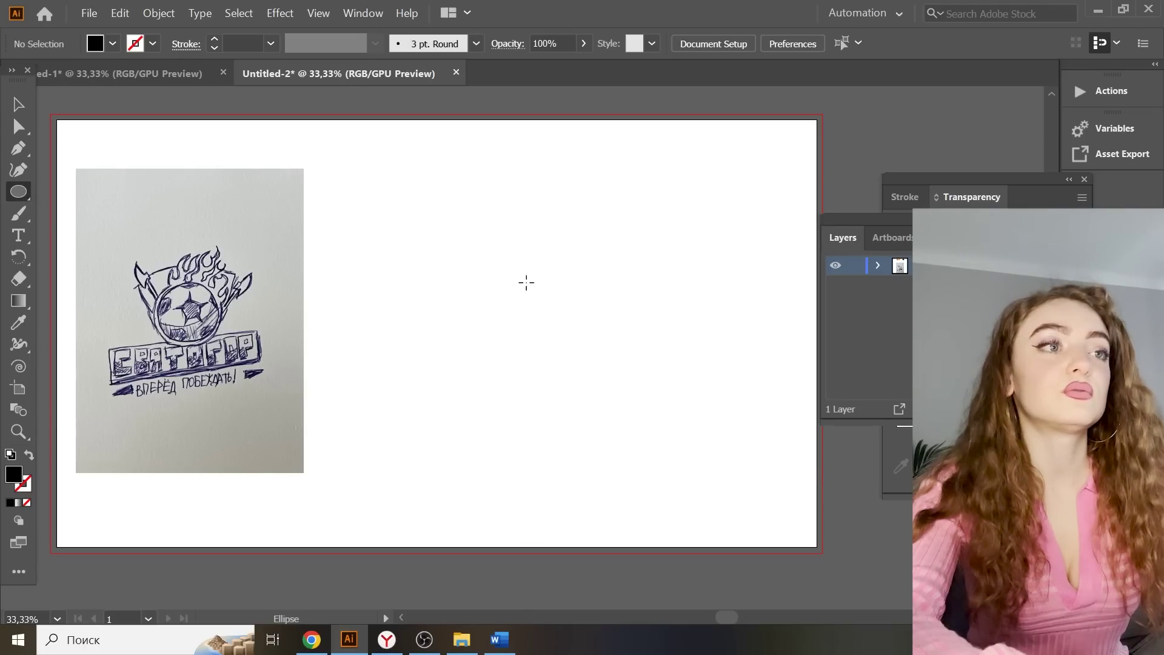
{"action": "left_click_drag", "start_coordinate": [525, 279], "coordinate": [615, 393]}
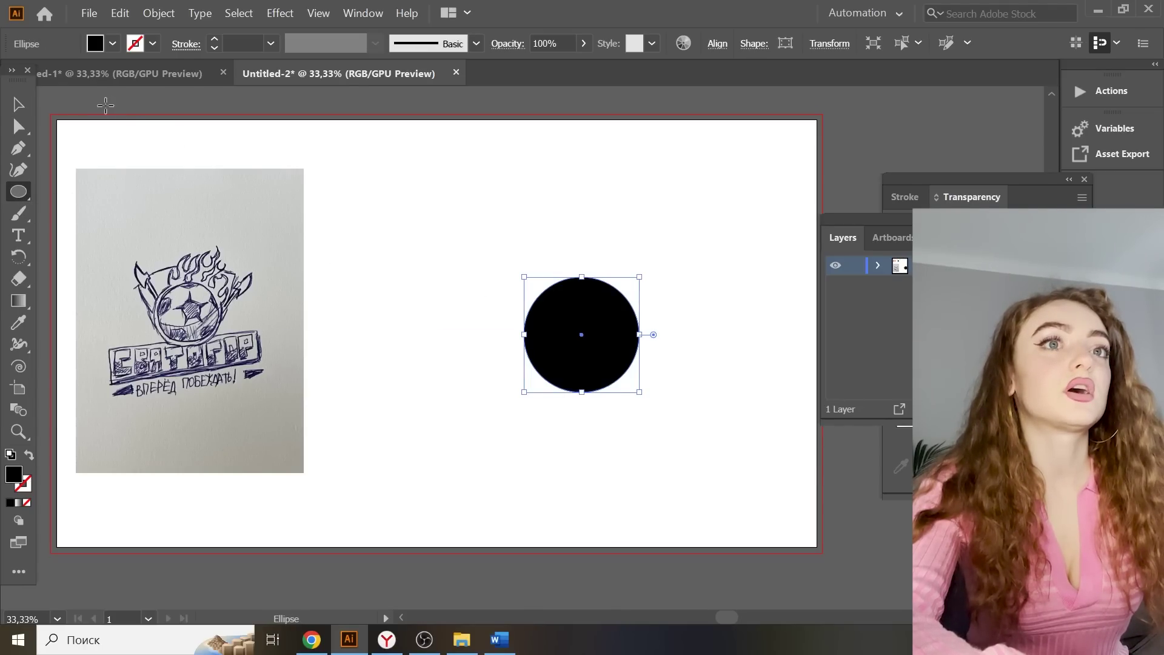
{"action": "key", "text": "v"}
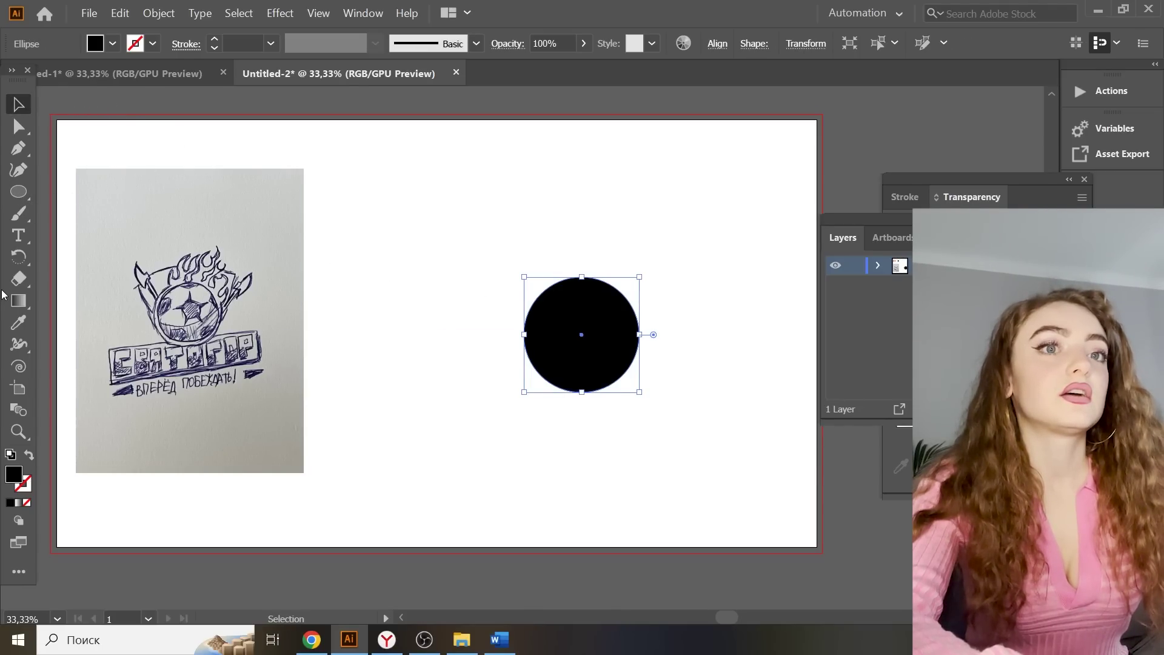
Fill the circle with white sampled from the artboard using the Eyedropper
{"action": "key", "text": "i"}
{"action": "scroll", "coordinate": [434, 215], "scroll_direction": "up", "scroll_amount": 1}
{"action": "left_click", "coordinate": [433, 215]}
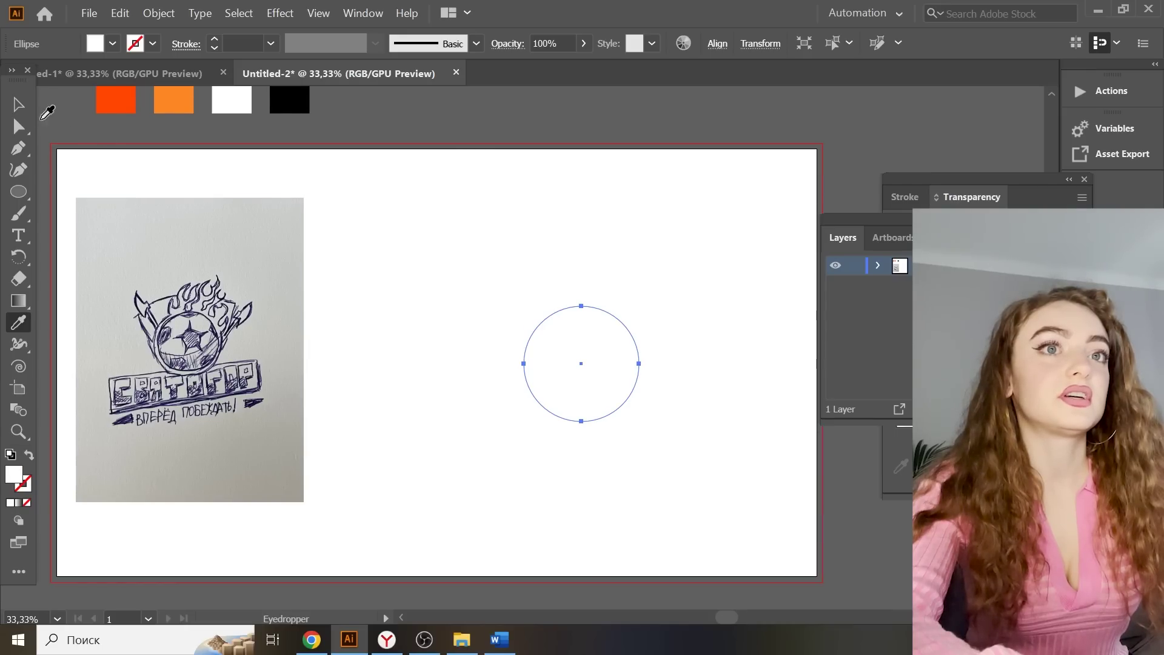
{"action": "key", "text": "v"}
Paste a copy of the white circle in front at the same spot and send the selected circle to the back
{"action": "key", "text": "v"}
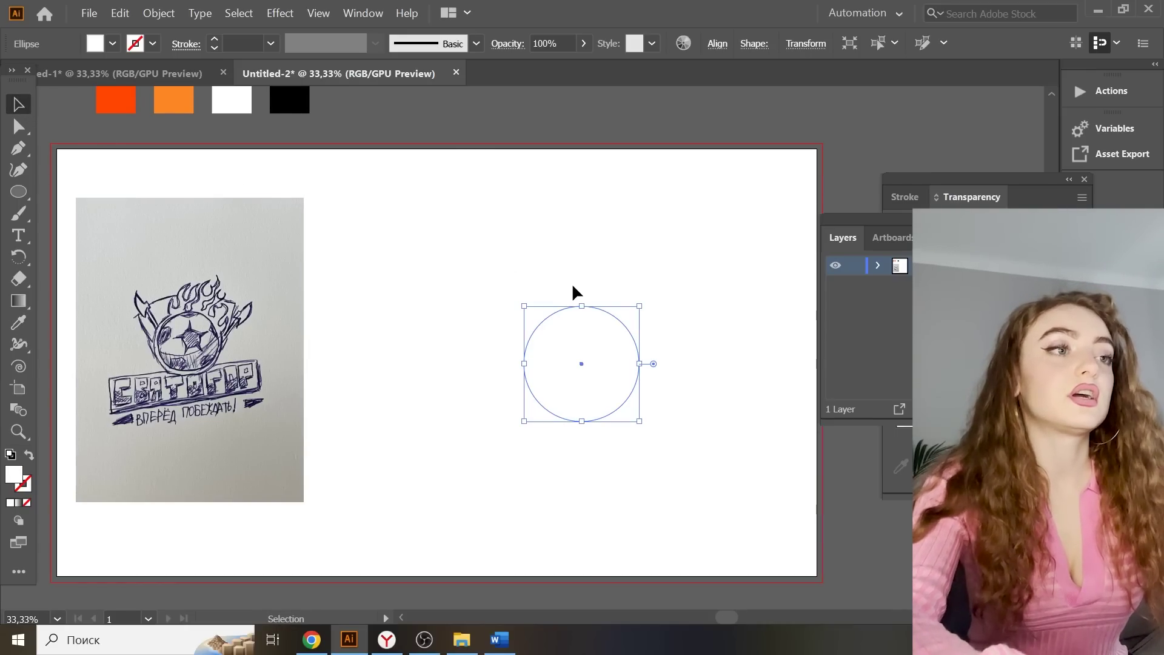
{"action": "right_click", "coordinate": [594, 291]}
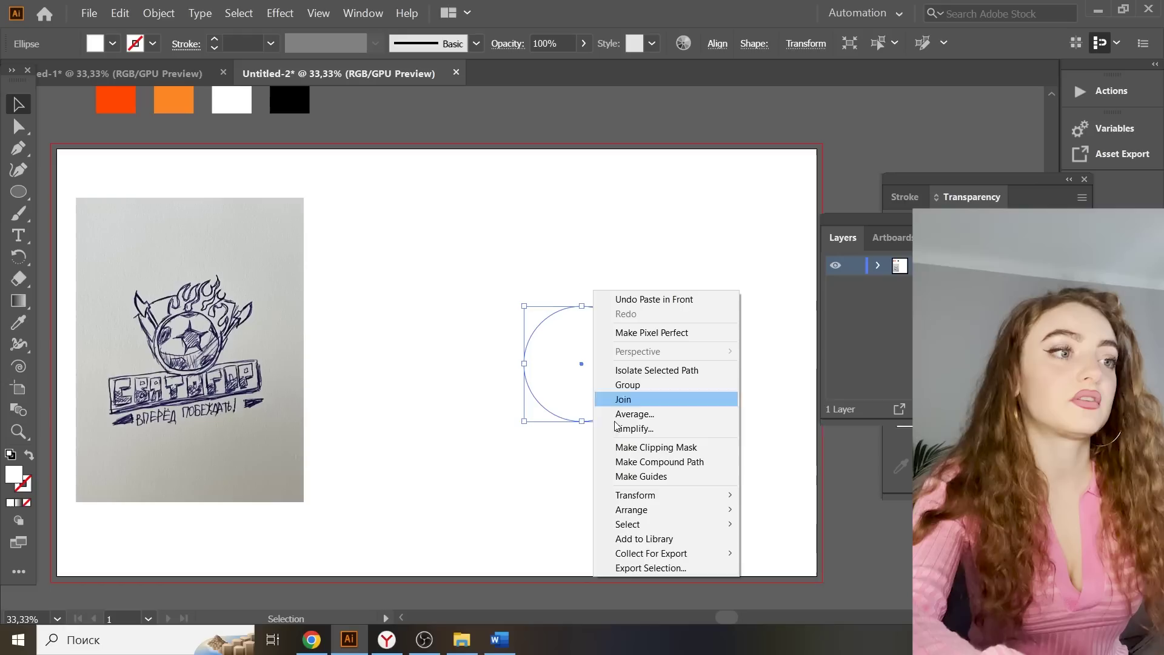
{"action": "mouse_move", "coordinate": [710, 515]}
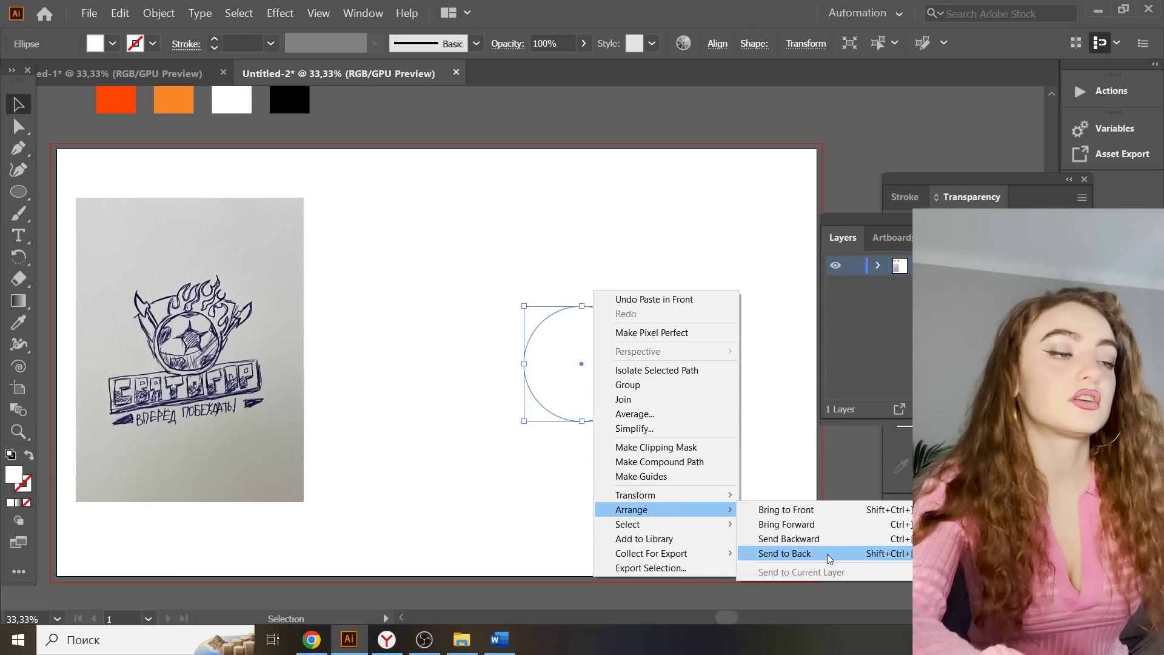
{"action": "left_click", "coordinate": [793, 554]}
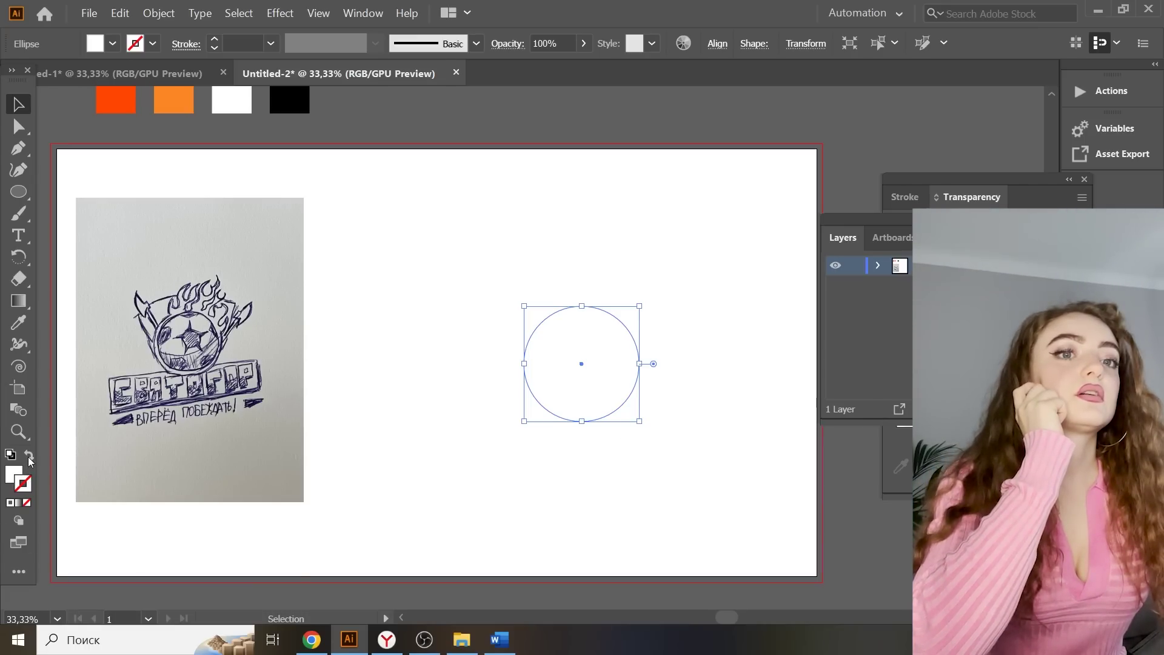
Give the rear circle no fill and a black 23 pt stroke
{"action": "left_click", "coordinate": [29, 456]}
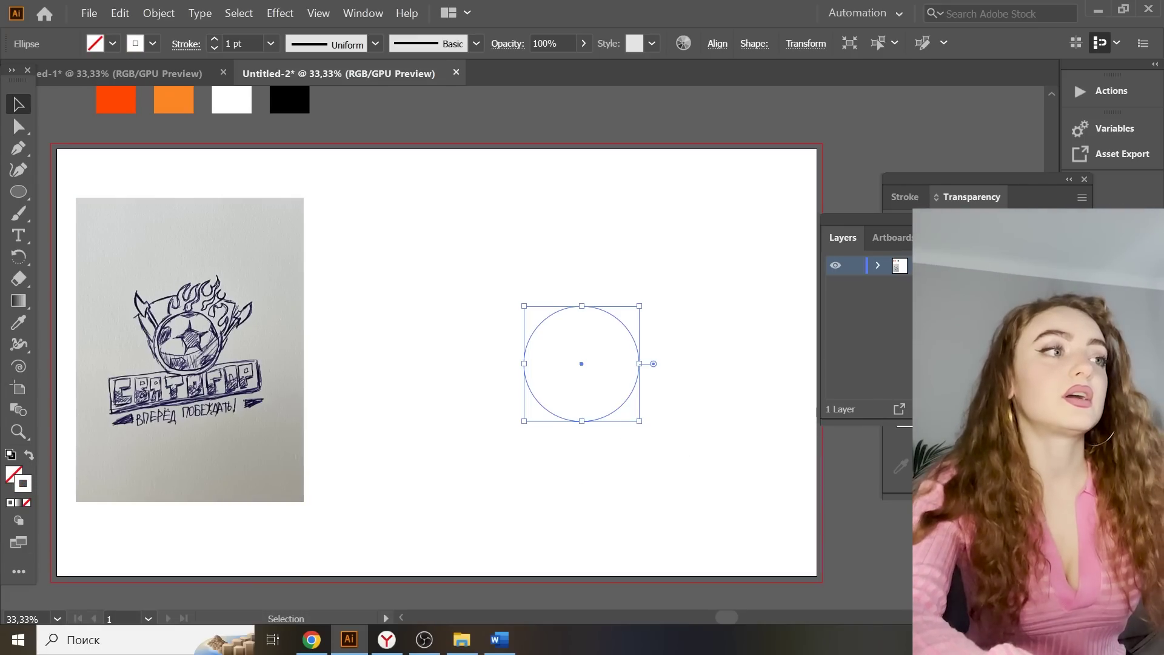
{"action": "left_click", "coordinate": [271, 43]}
{"action": "left_click", "coordinate": [297, 342]}
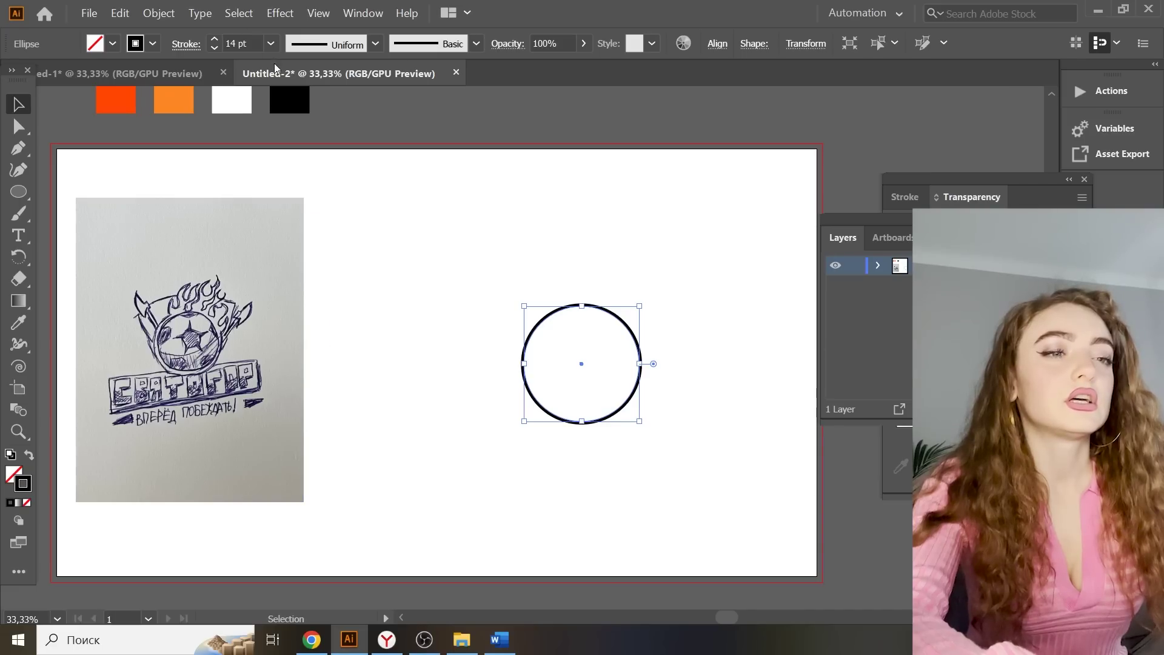
{"action": "left_click", "coordinate": [270, 43]}
{"action": "left_click", "coordinate": [237, 40]}
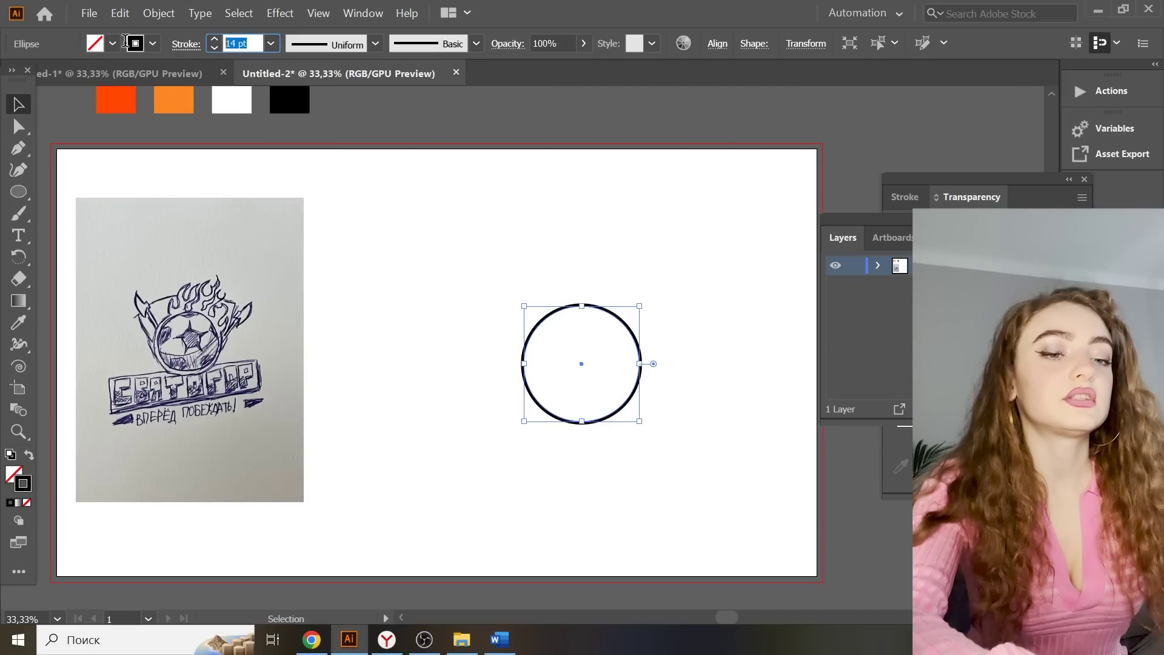
{"action": "left_click", "coordinate": [652, 172]}
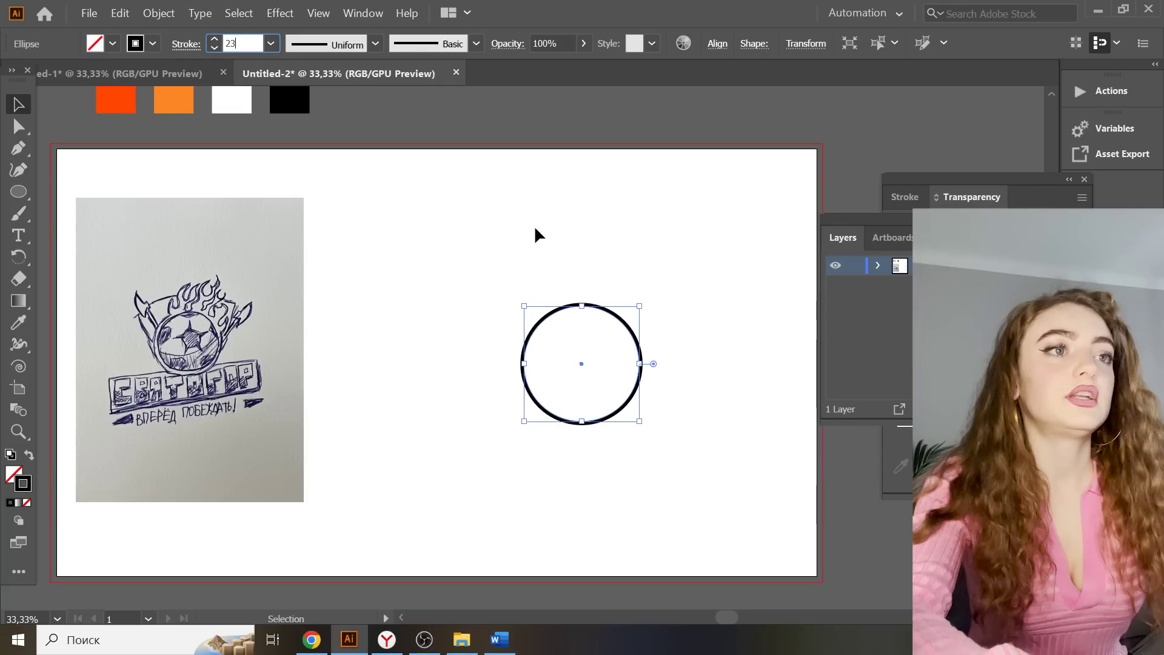
{"action": "left_click", "coordinate": [545, 229]}
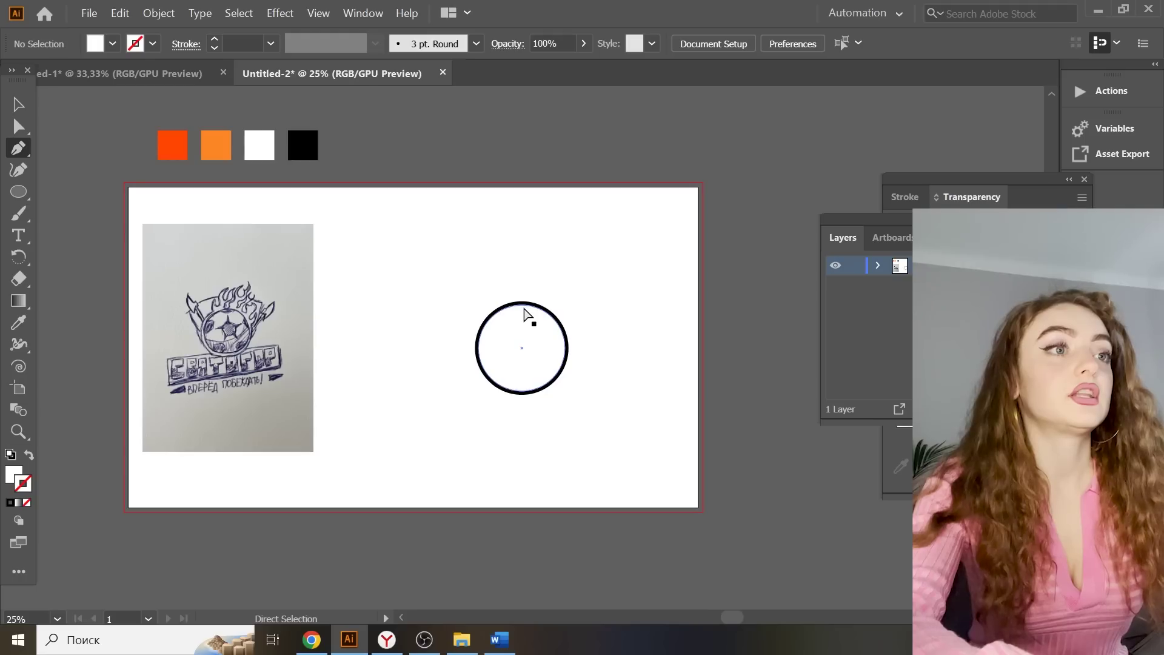
Draw a closed five-sided patch in the upper half of the circle with the Pen tool and fill it with the black swatch's color
{"action": "key", "text": "ctrl+plus"}
{"action": "key", "text": "ctrl+plus"}
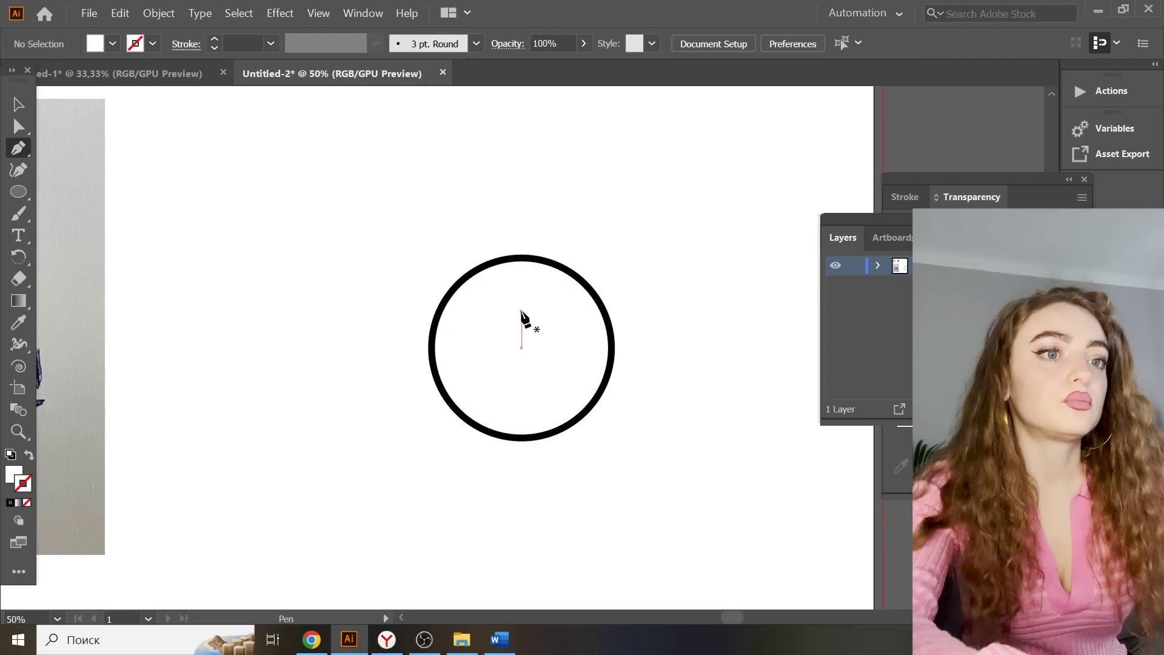
{"action": "left_click", "coordinate": [522, 311]}
{"action": "key", "text": "ctrl+z"}
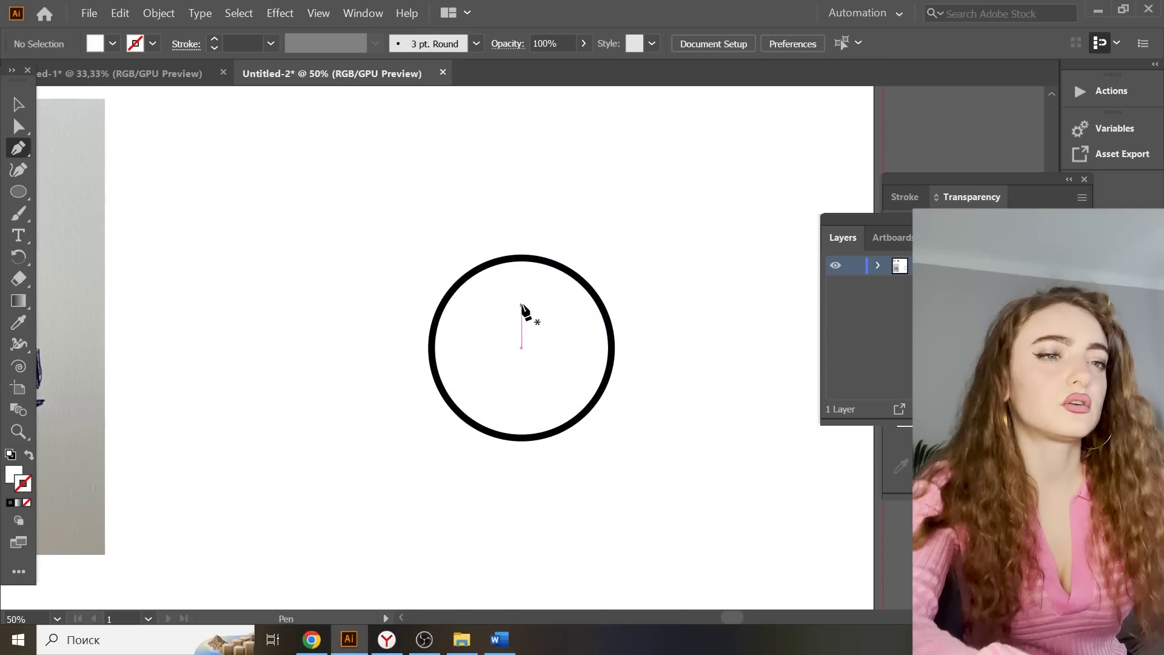
{"action": "left_click", "coordinate": [515, 299]}
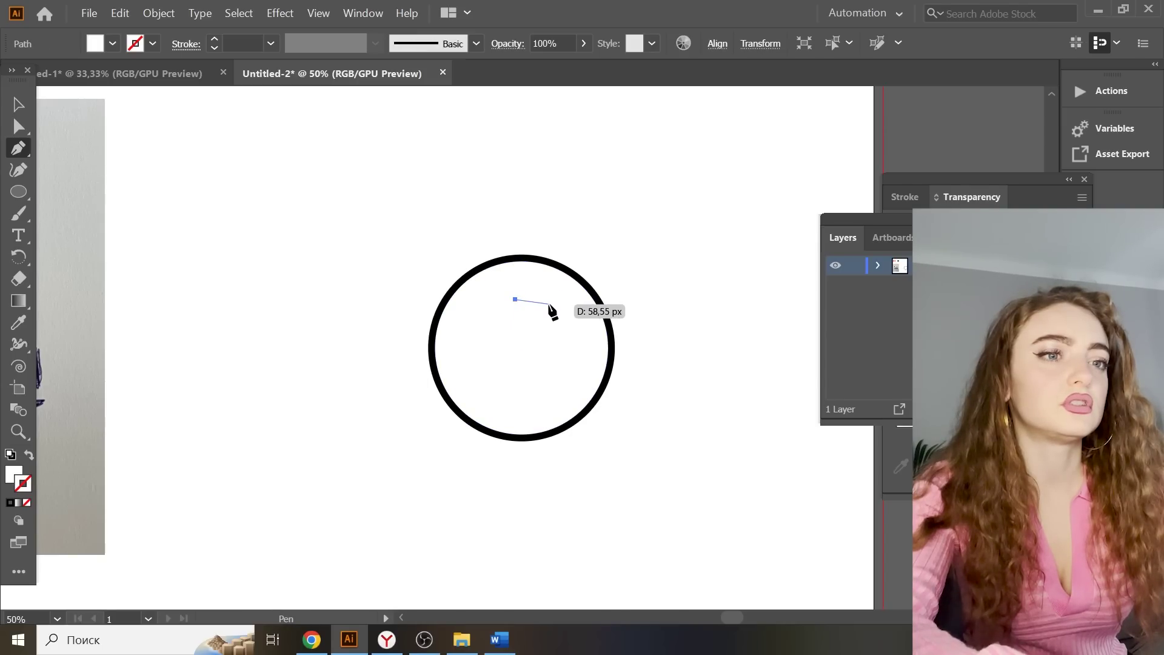
{"action": "left_click", "coordinate": [557, 307]}
{"action": "key", "text": "ctrl+minus"}
{"action": "left_click", "coordinate": [529, 352]}
{"action": "left_click", "coordinate": [508, 363]}
{"action": "left_click", "coordinate": [488, 354]}
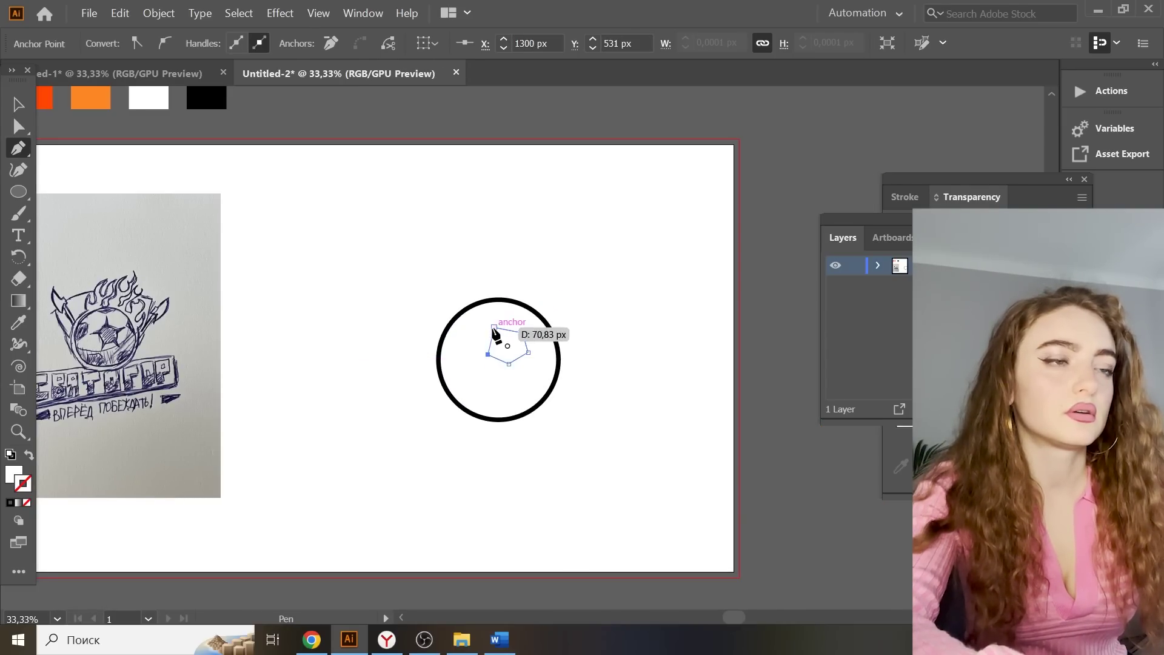
{"action": "left_click", "coordinate": [495, 328]}
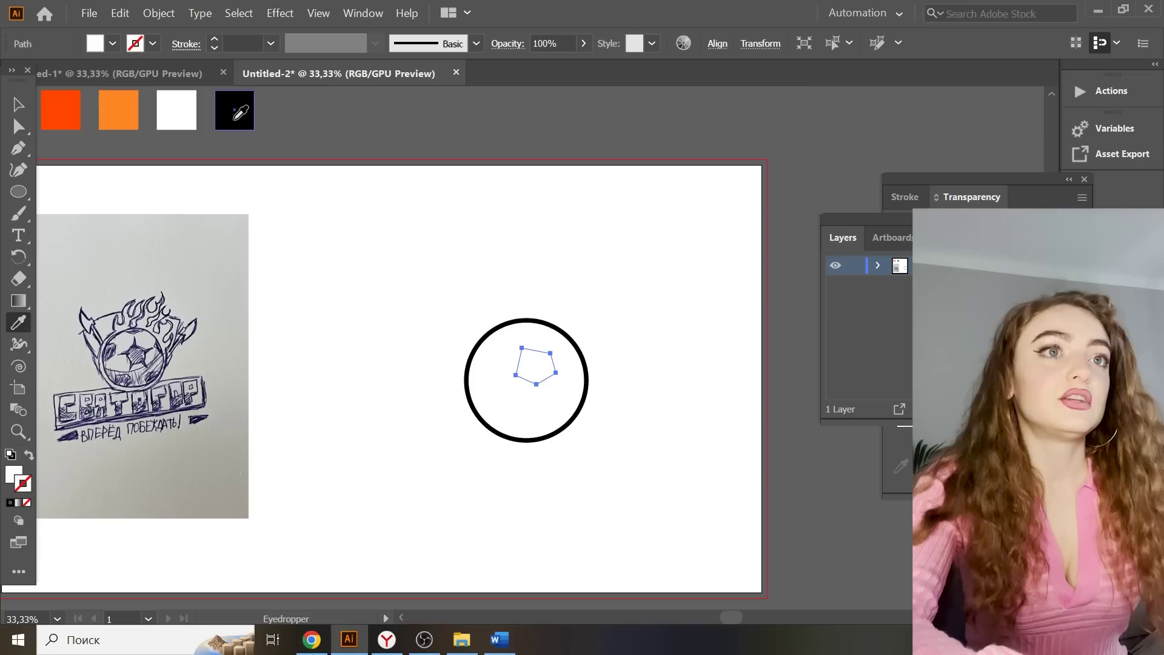
{"action": "left_click", "coordinate": [234, 113]}
Reshape the black patch into a more regular pentagon by moving its corner anchor points
{"action": "left_click", "coordinate": [18, 127]}
{"action": "key", "text": "ctrl+plus"}
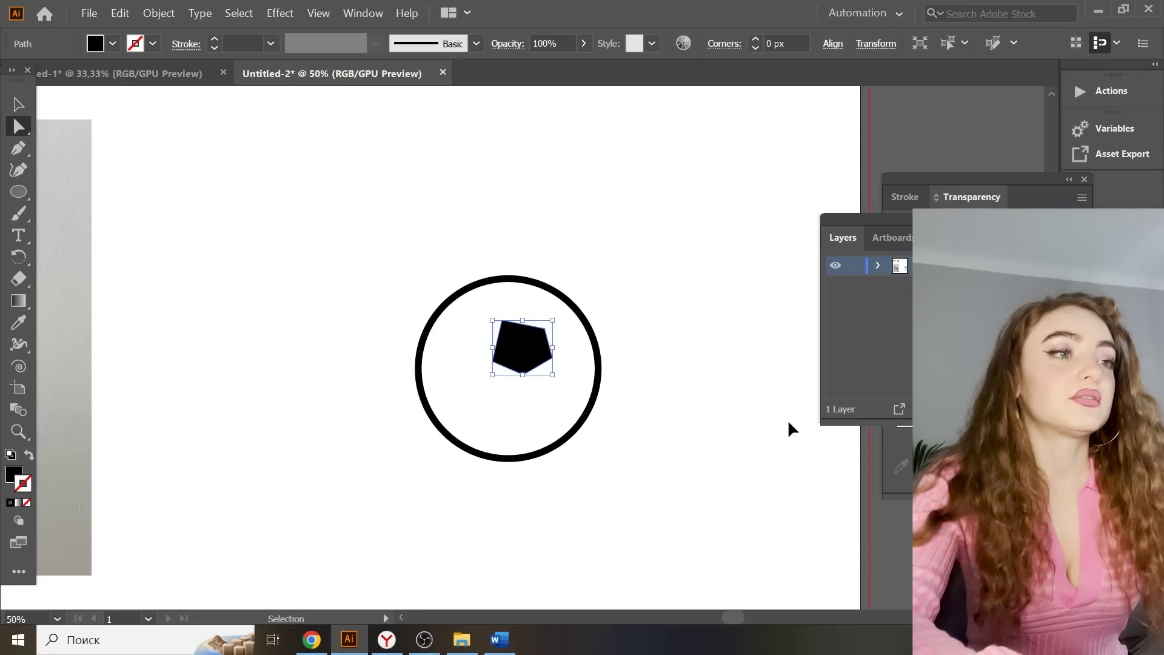
{"action": "key", "text": "ctrl+plus"}
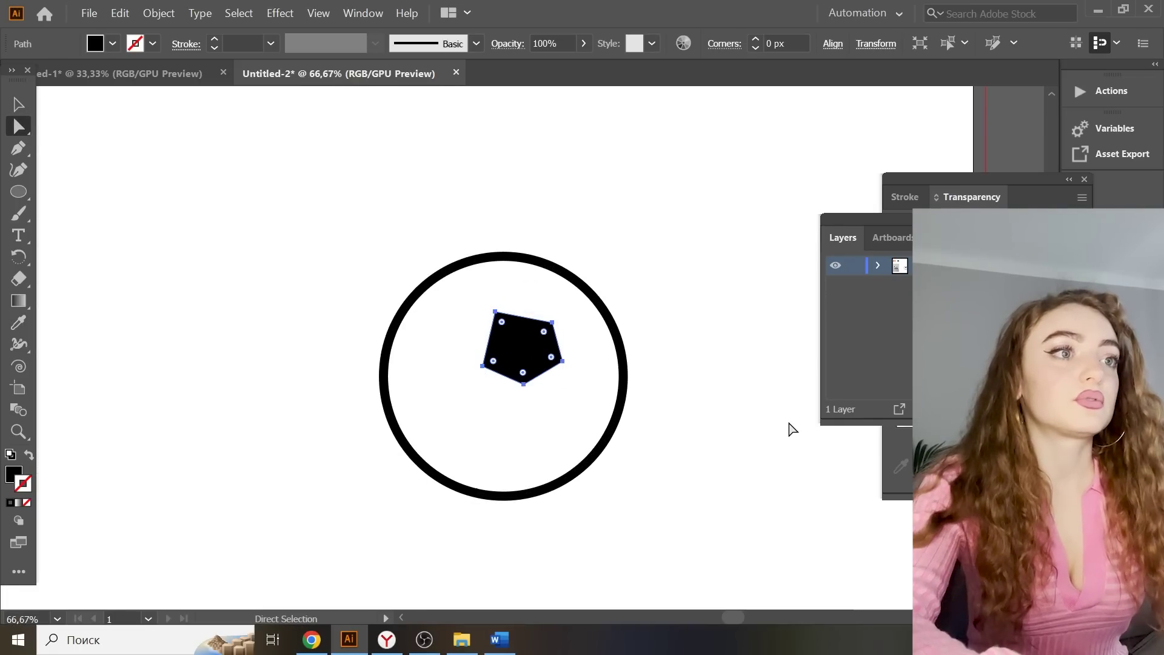
{"action": "left_click", "coordinate": [494, 312]}
{"action": "left_click_drag", "start_coordinate": [495, 311], "coordinate": [504, 312]}
{"action": "left_click_drag", "start_coordinate": [552, 322], "coordinate": [553, 315]}
{"action": "left_click_drag", "start_coordinate": [483, 366], "coordinate": [488, 355]}
{"action": "left_click", "coordinate": [524, 385]}
{"action": "left_click", "coordinate": [579, 366]}
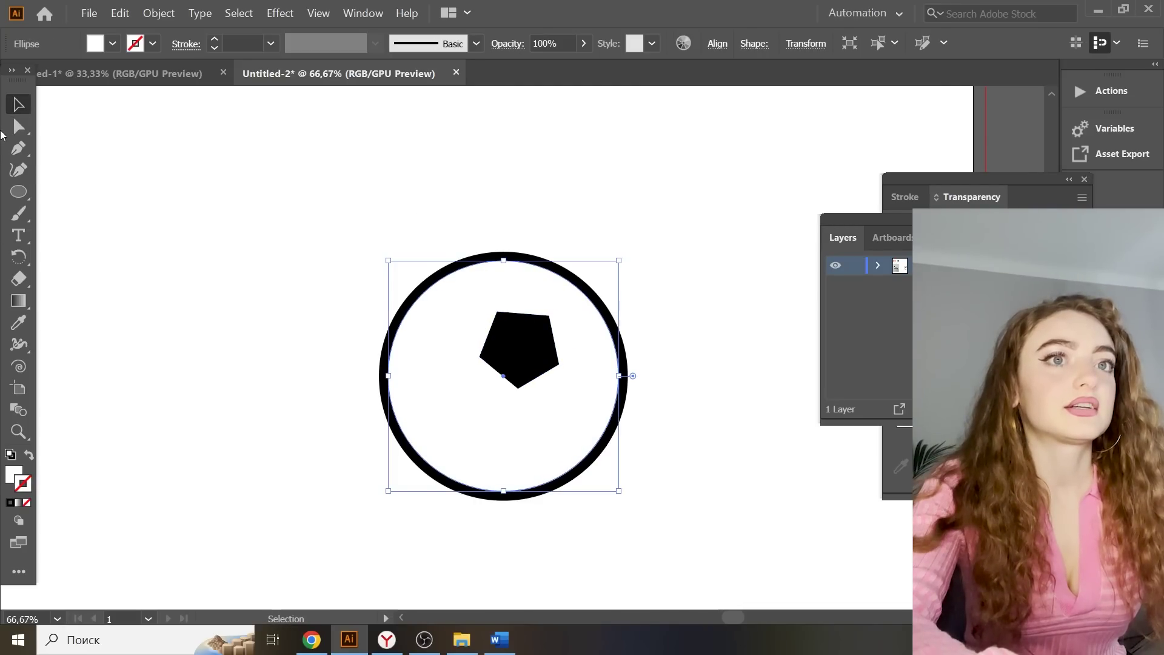
{"action": "left_click", "coordinate": [108, 143]}
Draw a narrow triangular spike at the pentagon's upper-left corner with the Pen tool and give it the pentagon's black fill using the Eyedropper
{"action": "left_click", "coordinate": [19, 148]}
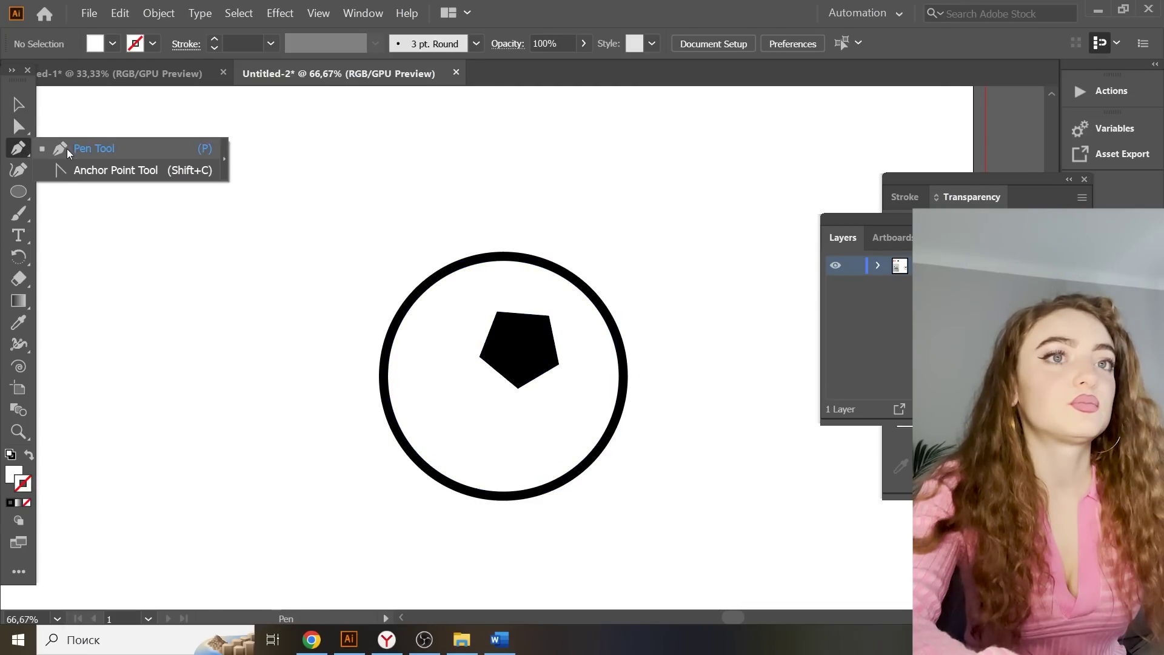
{"action": "left_click", "coordinate": [485, 280]}
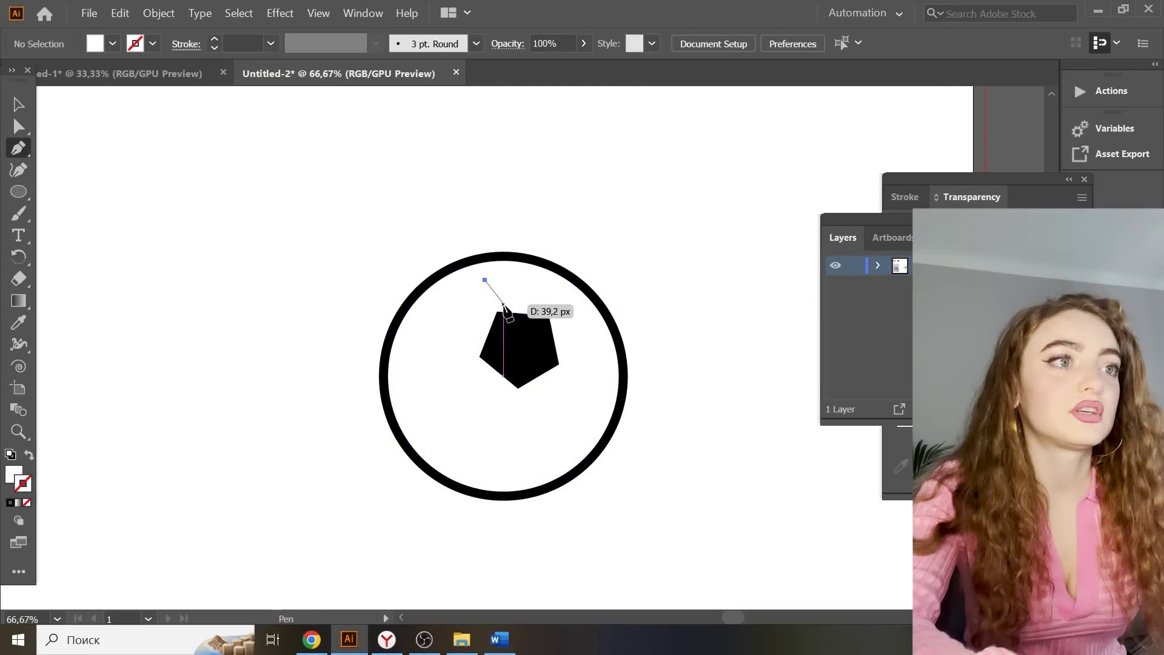
{"action": "left_click", "coordinate": [508, 317]}
{"action": "left_click", "coordinate": [493, 324]}
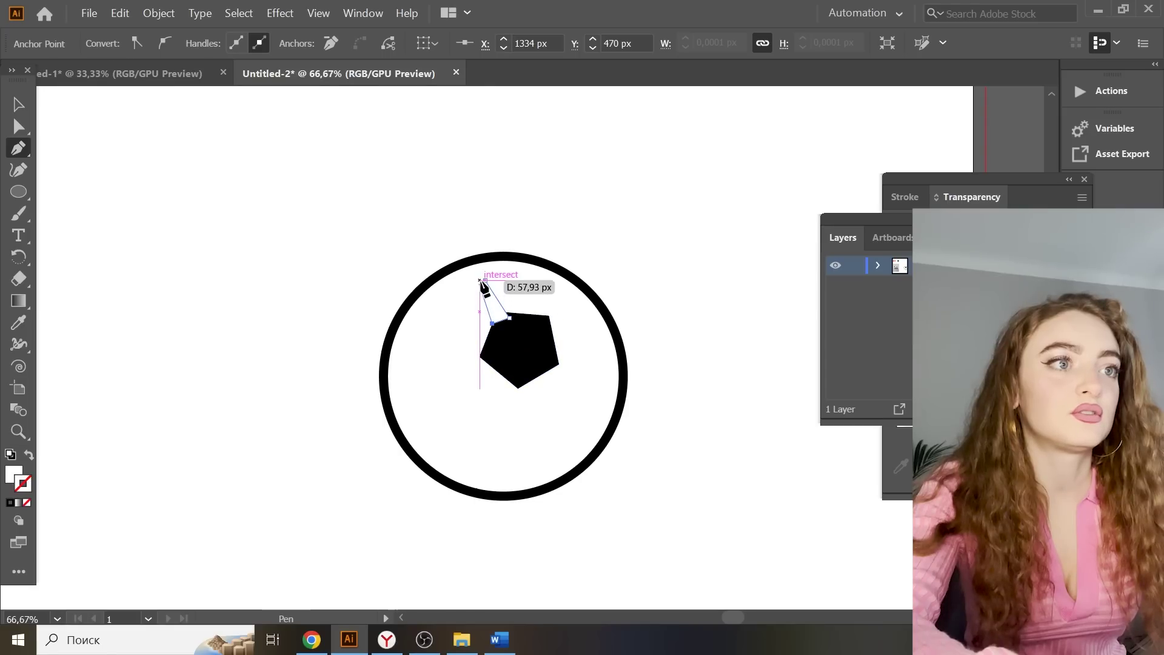
{"action": "left_click", "coordinate": [485, 280]}
{"action": "left_click", "coordinate": [18, 323]}
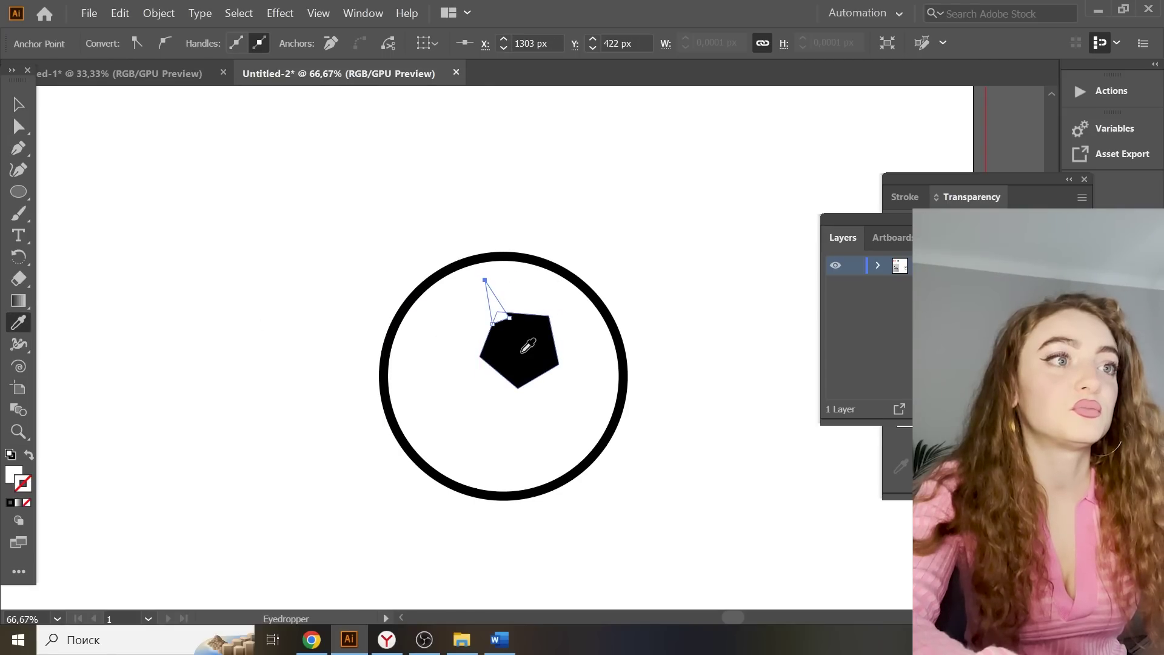
{"action": "left_click", "coordinate": [523, 357]}
Refine the spike's anchor points and shift the pentagon together with its spike slightly down and toward the ball's center
{"action": "left_click", "coordinate": [18, 126]}
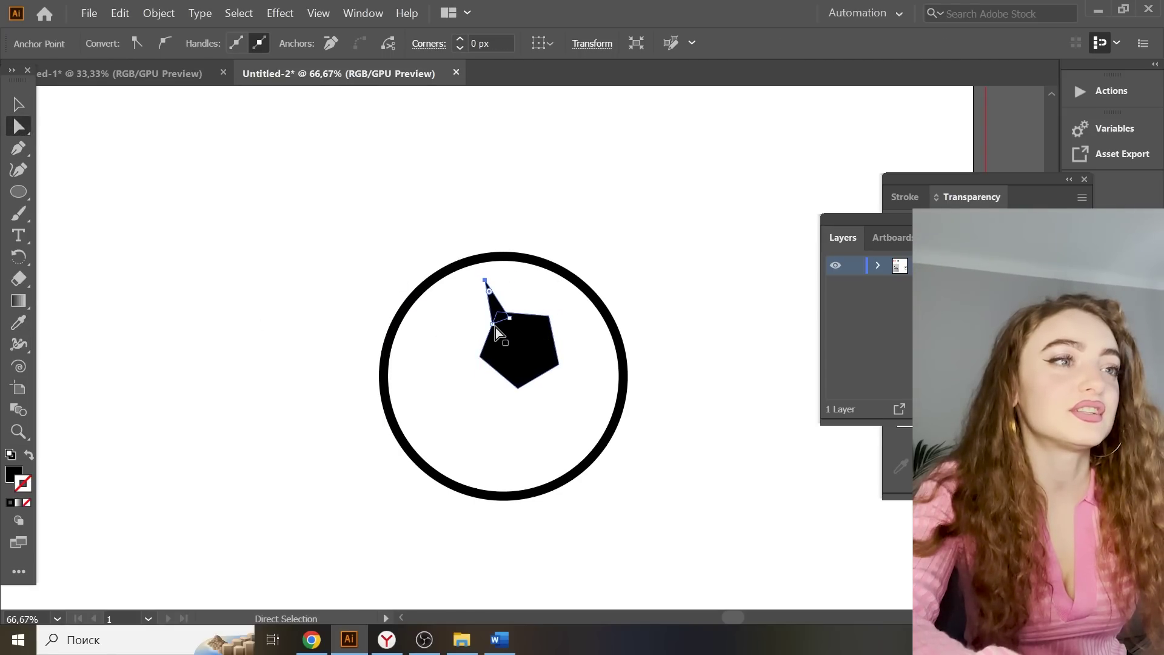
{"action": "left_click_drag", "start_coordinate": [493, 324], "coordinate": [500, 324]}
{"action": "left_click", "coordinate": [499, 304]}
{"action": "left_click_drag", "start_coordinate": [485, 280], "coordinate": [486, 288]}
{"action": "key", "text": "v"}
{"action": "left_click", "coordinate": [559, 314]}
{"action": "left_click_drag", "start_coordinate": [558, 315], "coordinate": [488, 346]}
{"action": "left_click_drag", "start_coordinate": [516, 355], "coordinate": [511, 362]}
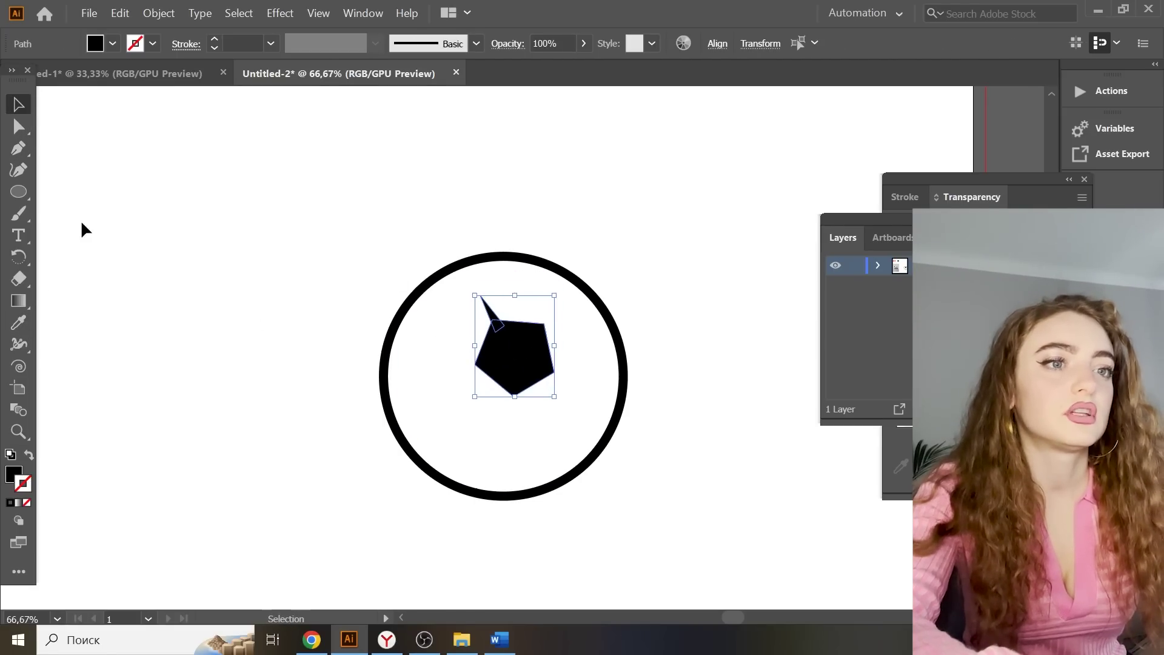
Draw matching narrow black spikes pointing outward from the pentagon's four remaining corners with the Pen tool
{"action": "key", "text": "p"}
{"action": "left_click", "coordinate": [545, 323]}
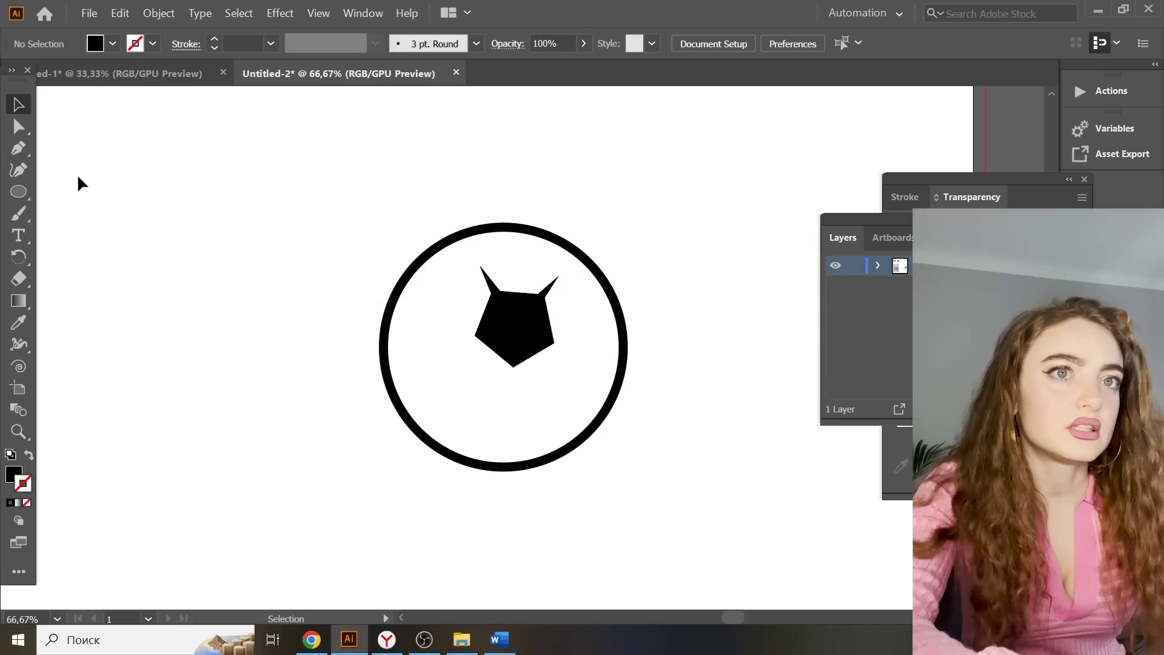
{"action": "key", "text": "p"}
{"action": "left_click", "coordinate": [550, 335]}
{"action": "left_click", "coordinate": [584, 350]}
{"action": "left_click", "coordinate": [549, 344]}
{"action": "left_click", "coordinate": [513, 356]}
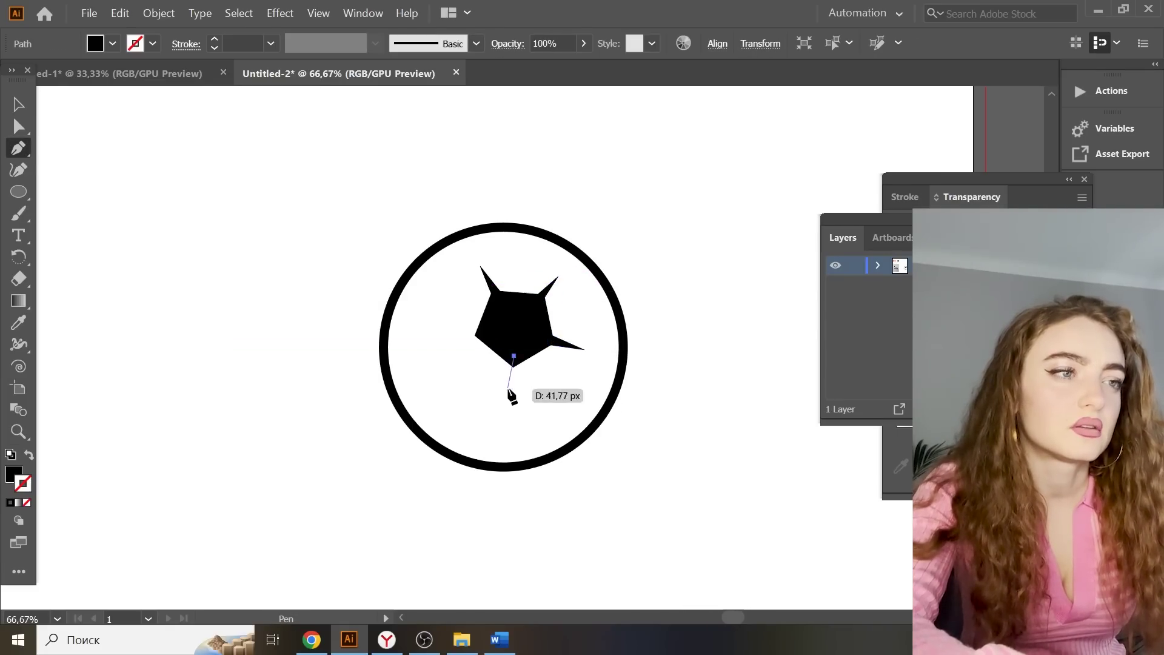
{"action": "left_click", "coordinate": [510, 393]}
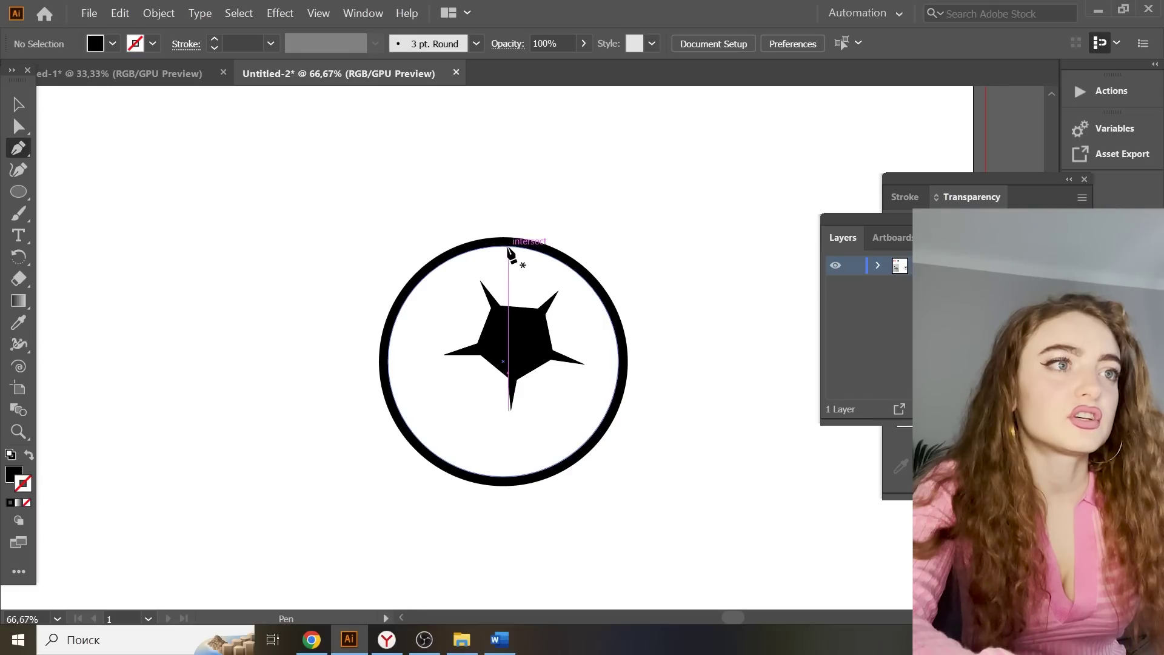
Draw a closed black patch against the ball's upper-left rim with the Pen tool, with its outer edge following the circle
{"action": "left_click", "coordinate": [439, 265]}
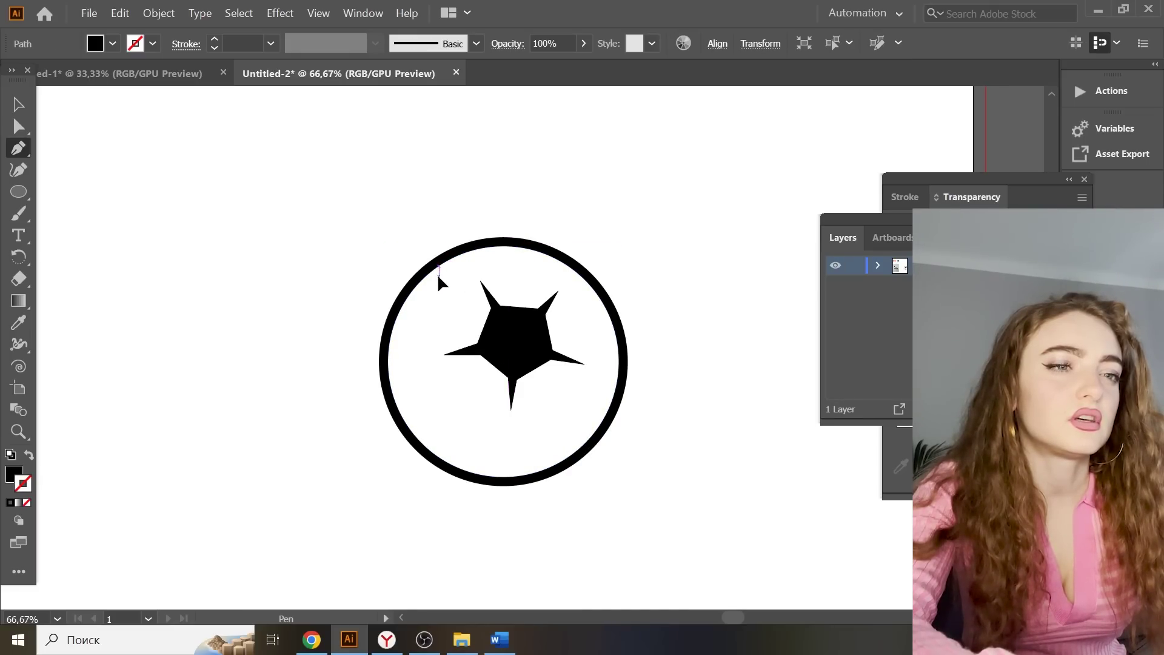
{"action": "left_click", "coordinate": [479, 276]}
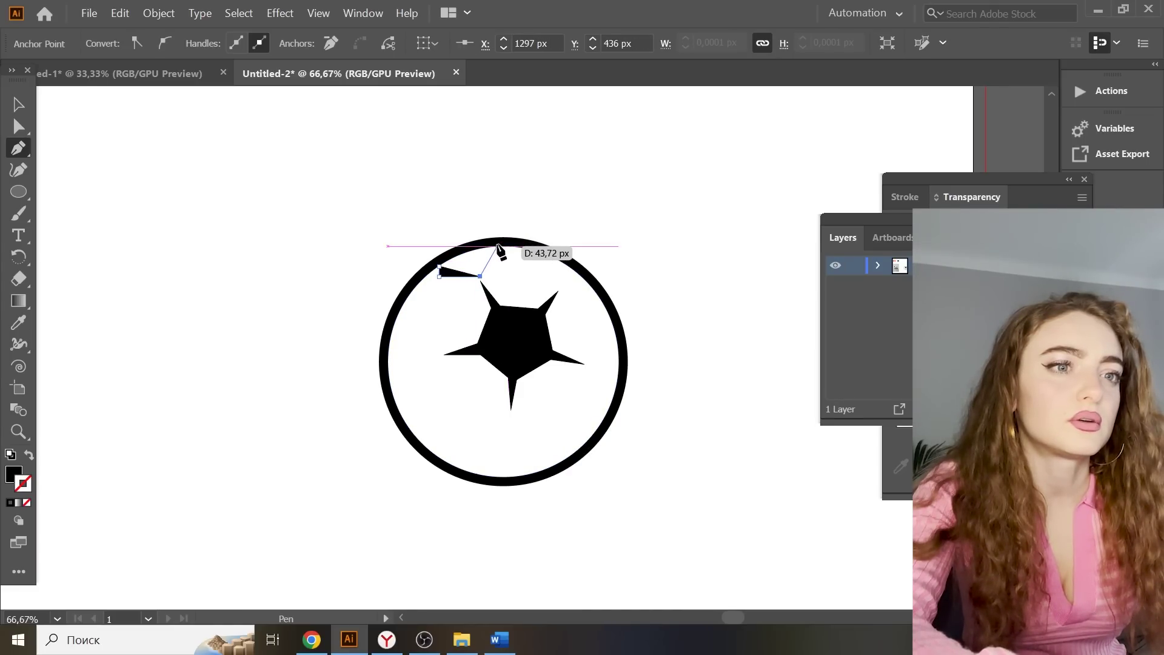
{"action": "key", "text": "ctrl+z"}
{"action": "left_click", "coordinate": [477, 267]}
{"action": "key", "text": "ctrl+z"}
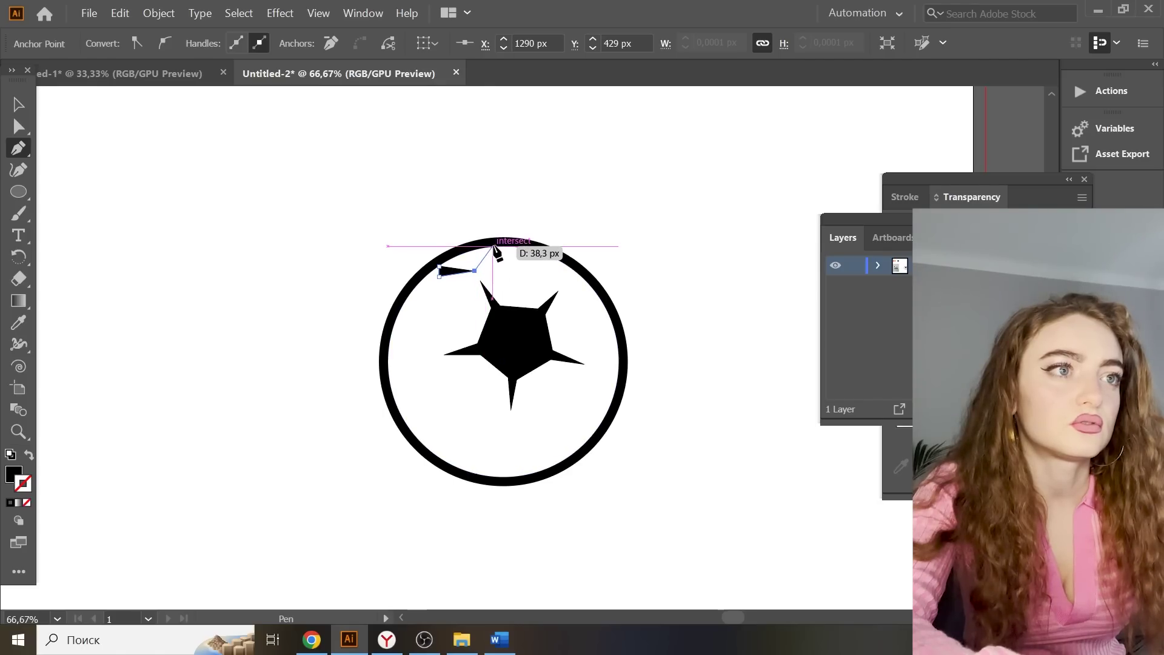
{"action": "left_click", "coordinate": [492, 253]}
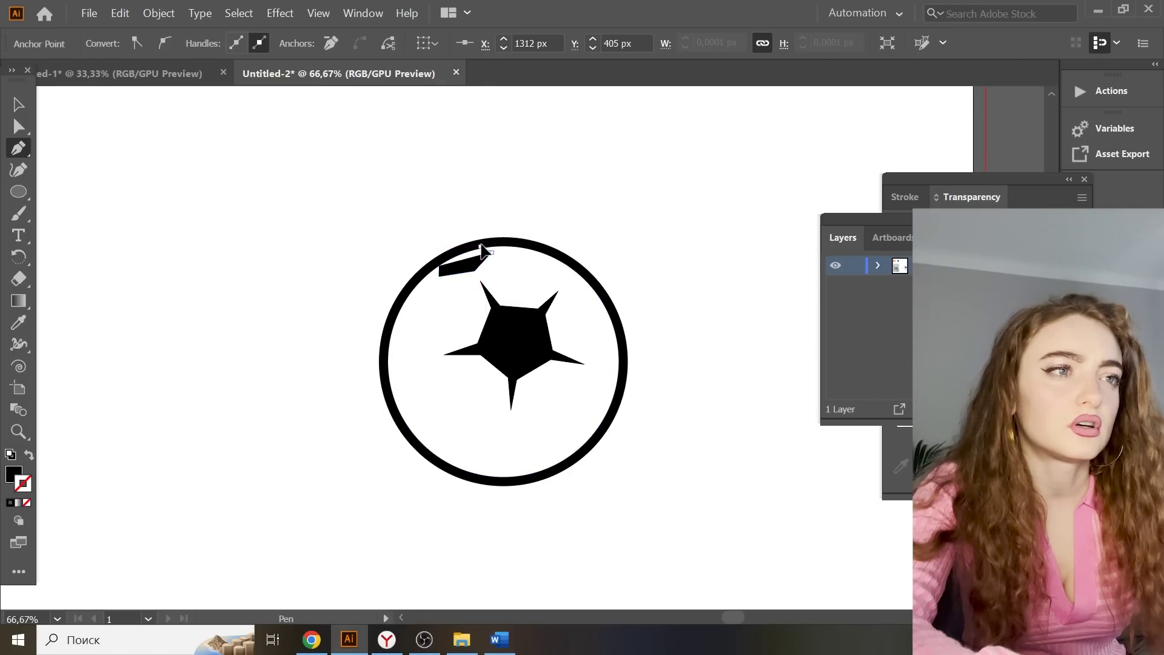
{"action": "left_click", "coordinate": [480, 249]}
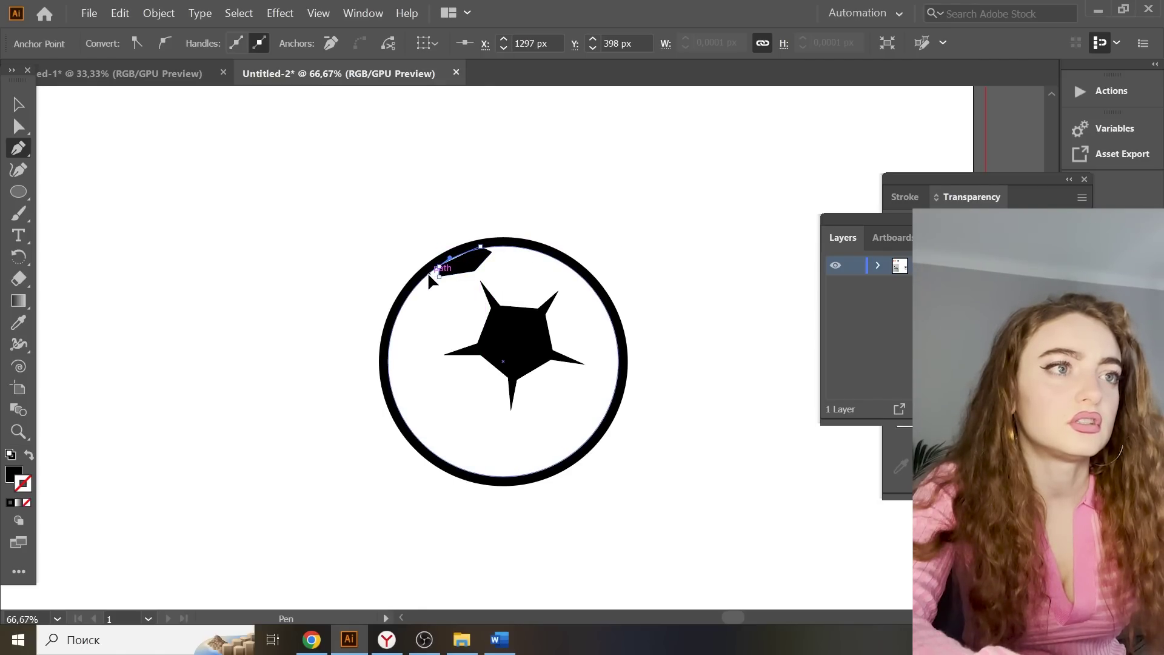
{"action": "left_click", "coordinate": [18, 104]}
{"action": "left_click", "coordinate": [379, 190]}
{"action": "scroll", "coordinate": [398, 185], "scroll_direction": "down", "scroll_amount": 1}
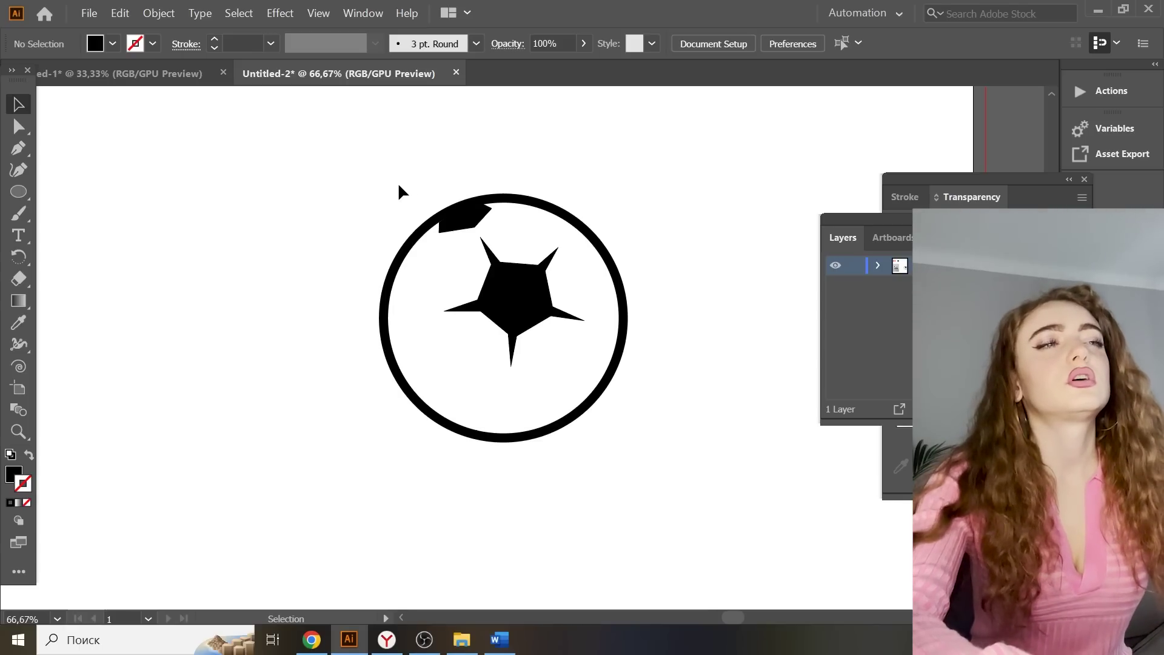
Draw a narrow black patch along the ball's upper-right rim with the Pen tool, curving its outer edge to the circle
{"action": "left_click", "coordinate": [20, 148]}
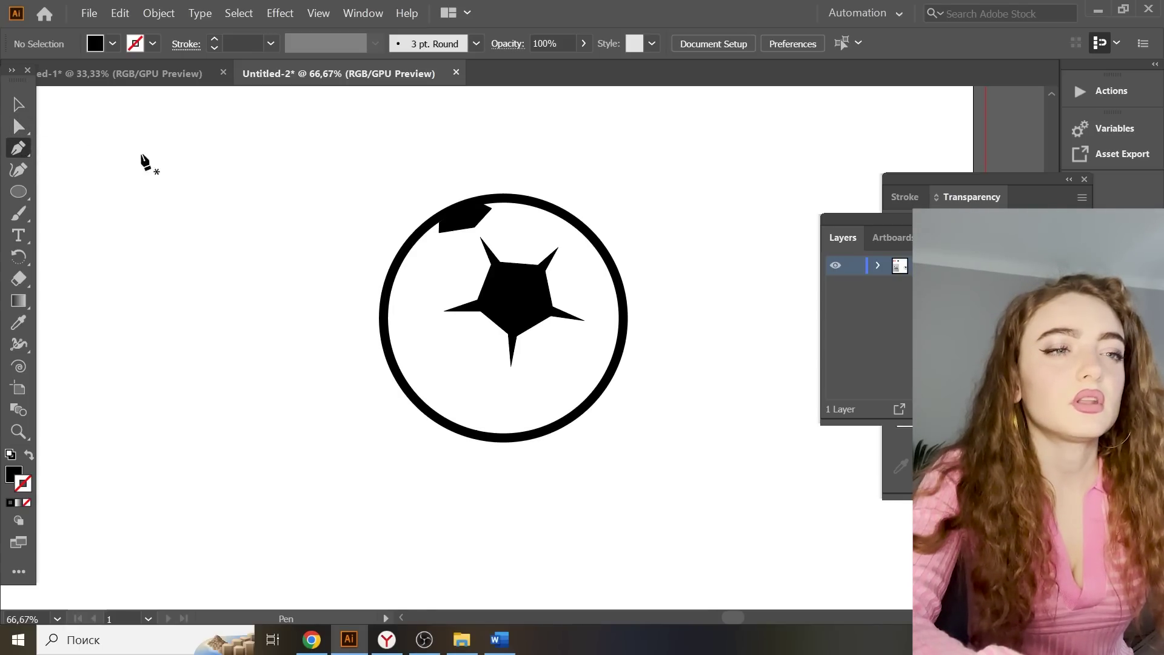
{"action": "left_click", "coordinate": [546, 211]}
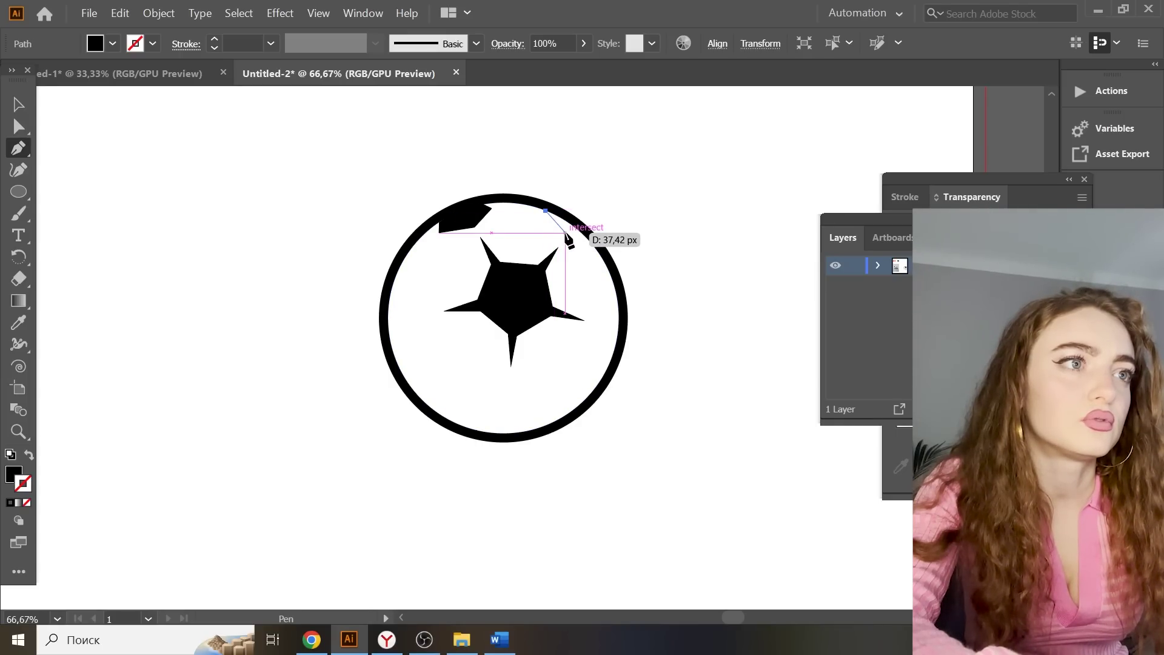
{"action": "left_click", "coordinate": [593, 240]}
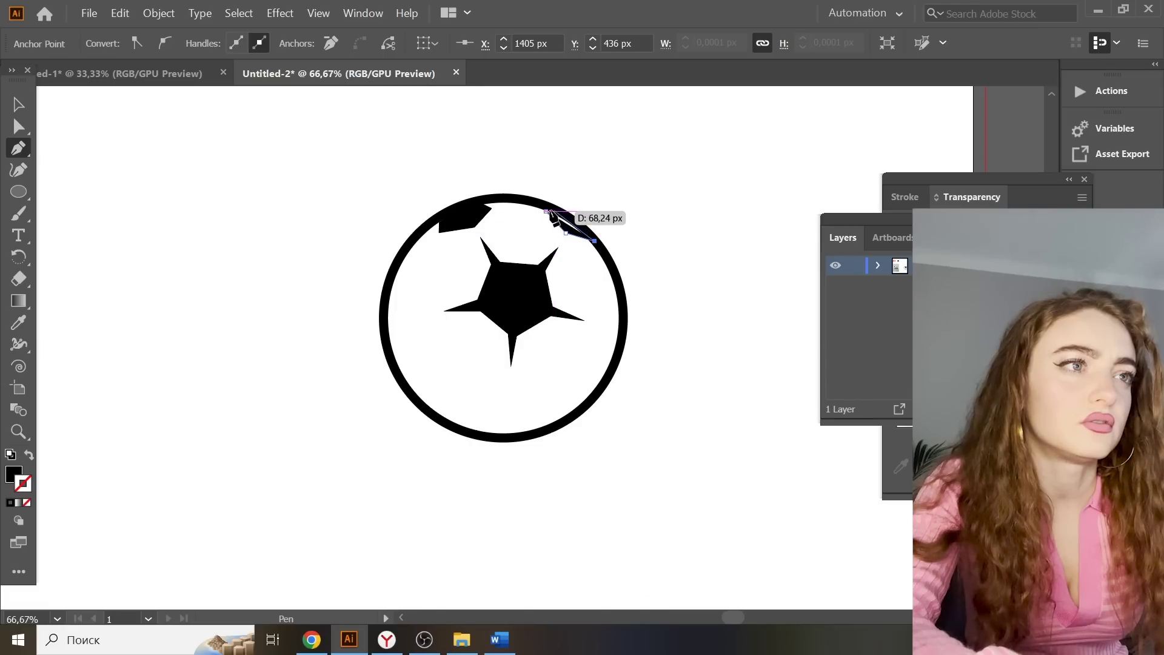
{"action": "left_click_drag", "start_coordinate": [546, 211], "coordinate": [518, 209]}
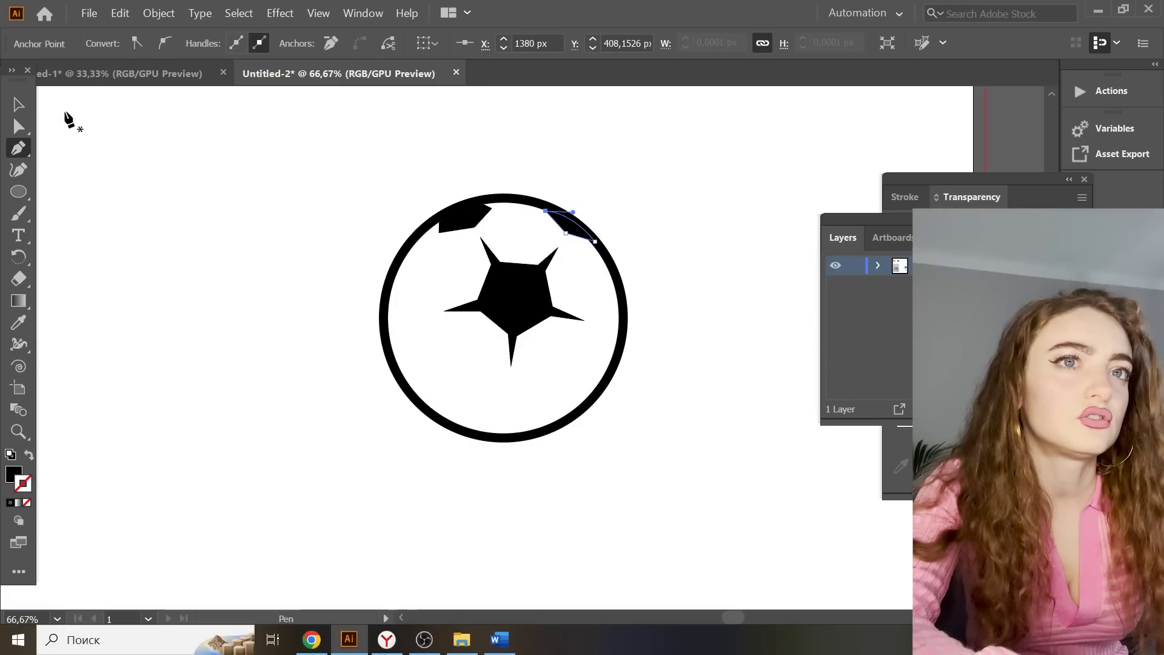
{"action": "left_click", "coordinate": [14, 105]}
{"action": "left_click", "coordinate": [61, 133]}
{"action": "scroll", "coordinate": [625, 268], "scroll_direction": "down", "scroll_amount": 1}
Draw a closed five-sided black patch against the ball's right rim with the Pen tool
{"action": "key", "text": "p"}
{"action": "left_click", "coordinate": [622, 267]}
{"action": "left_click", "coordinate": [598, 277]}
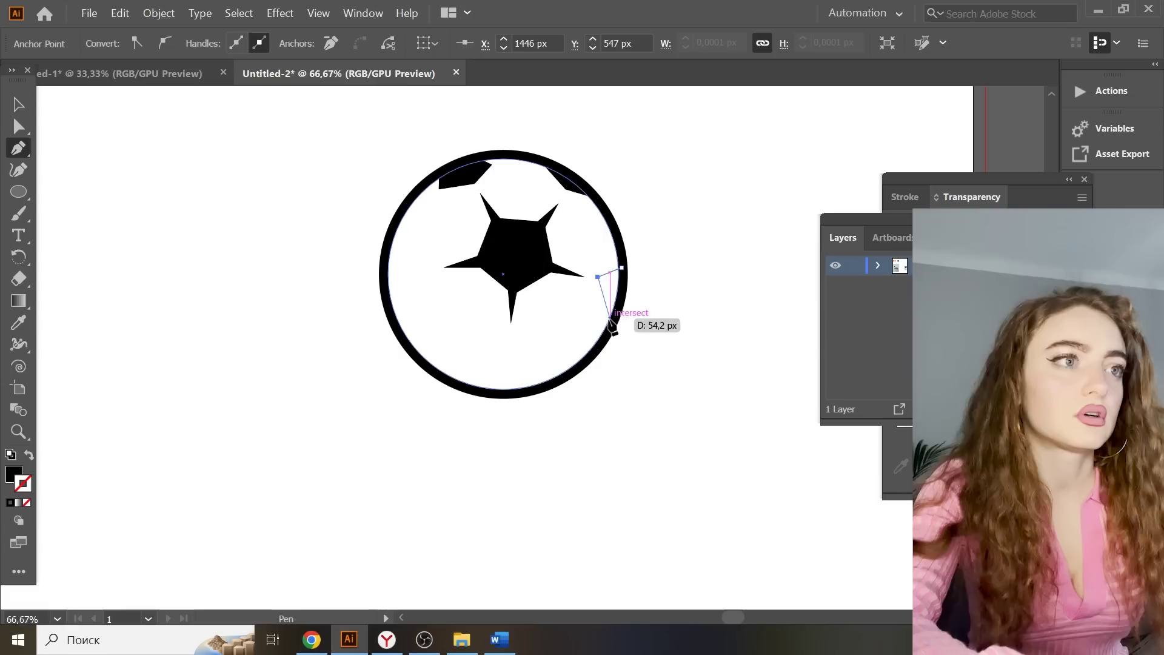
{"action": "left_click", "coordinate": [609, 324]}
{"action": "left_click", "coordinate": [622, 308]}
{"action": "left_click", "coordinate": [622, 268]}
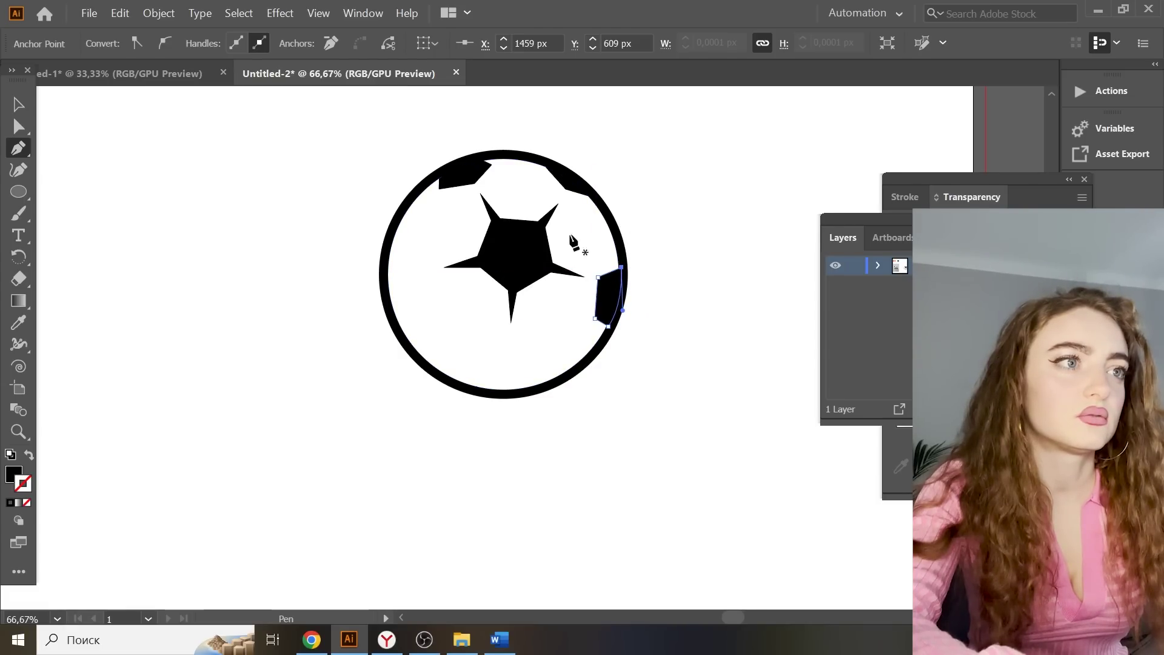
{"action": "left_click", "coordinate": [18, 104]}
{"action": "left_click", "coordinate": [144, 159]}
Draw a five-sided black patch at the ball's bottom rim with the Pen tool, curving its lower edge along the circle
{"action": "left_click", "coordinate": [19, 147]}
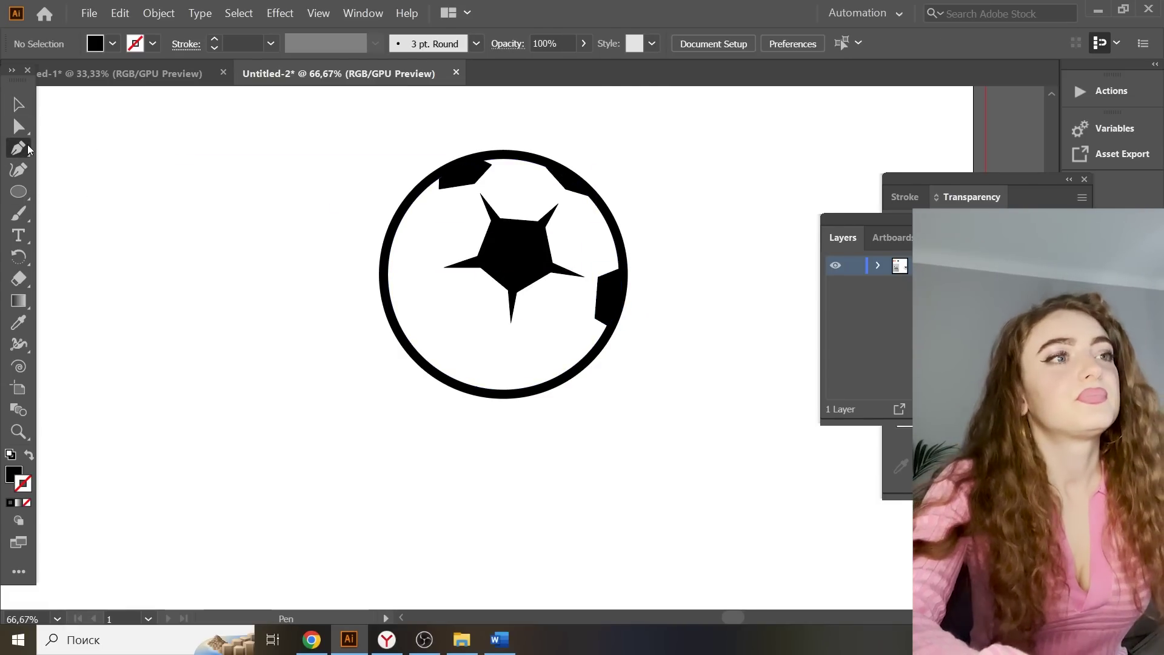
{"action": "scroll", "coordinate": [212, 179], "scroll_direction": "down", "scroll_amount": 1}
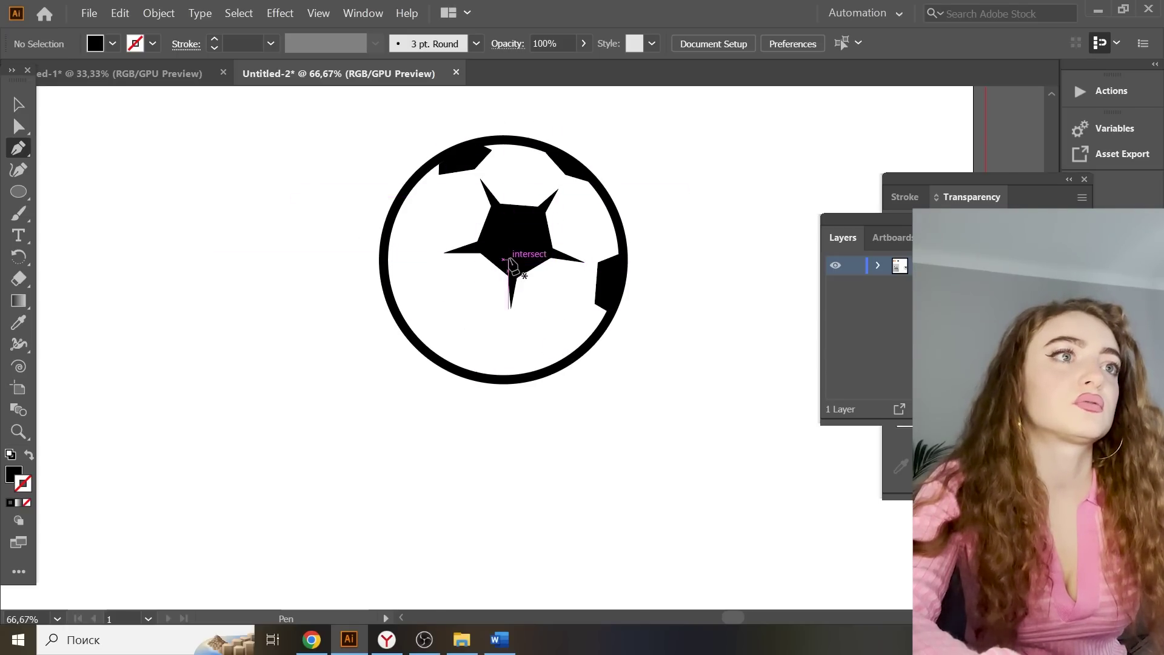
{"action": "left_click", "coordinate": [508, 326]}
{"action": "left_click", "coordinate": [466, 341]}
{"action": "left_click", "coordinate": [475, 375]}
{"action": "left_click_drag", "start_coordinate": [536, 374], "coordinate": [563, 356]}
{"action": "left_click", "coordinate": [536, 374]}
{"action": "left_click", "coordinate": [546, 348]}
{"action": "left_click", "coordinate": [507, 326]}
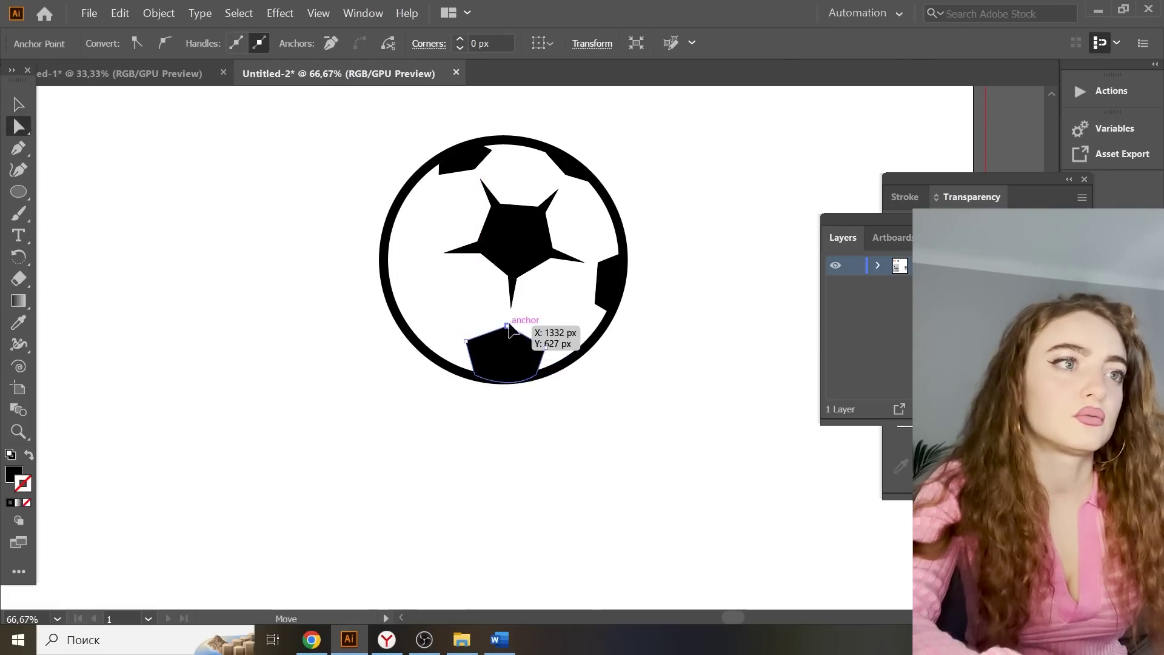
{"action": "left_click", "coordinate": [52, 158]}
Move the bottom patch slightly down and lengthen the central pentagon's lower spike toward it
{"action": "left_click", "coordinate": [19, 104]}
{"action": "left_click_drag", "start_coordinate": [513, 328], "coordinate": [509, 312]}
{"action": "key", "text": "a"}
{"action": "left_click", "coordinate": [511, 298]}
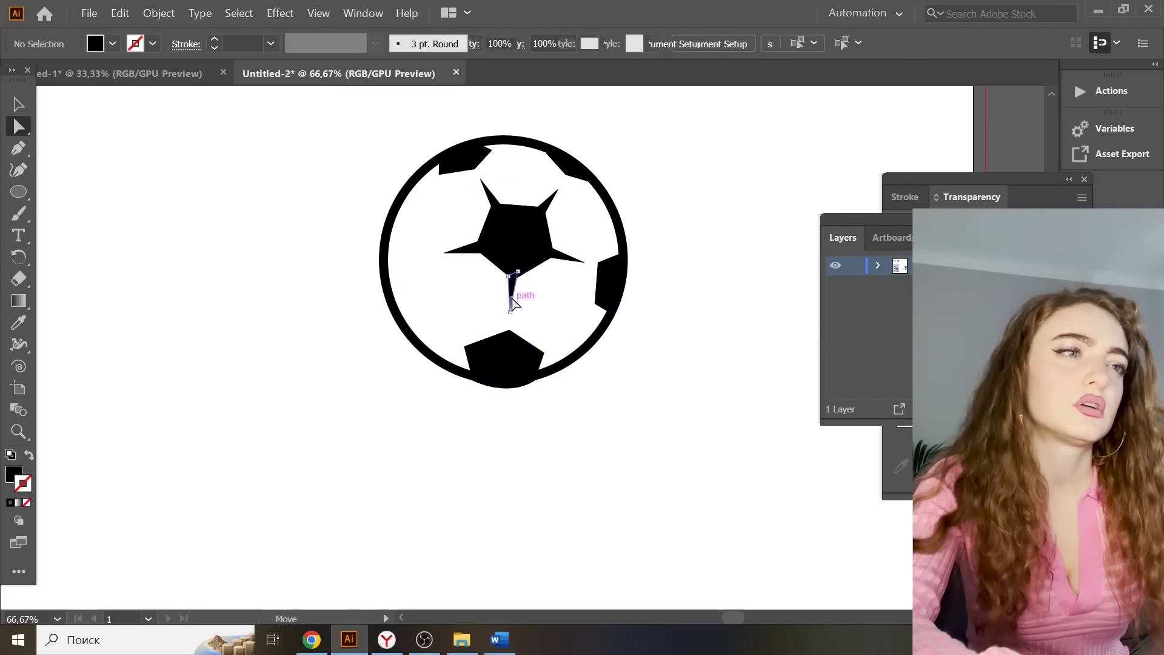
Reshape the bottom patch's curved lower edge with the Anchor Point tool so it stays within the ball's black outline
{"action": "left_click", "coordinate": [500, 351]}
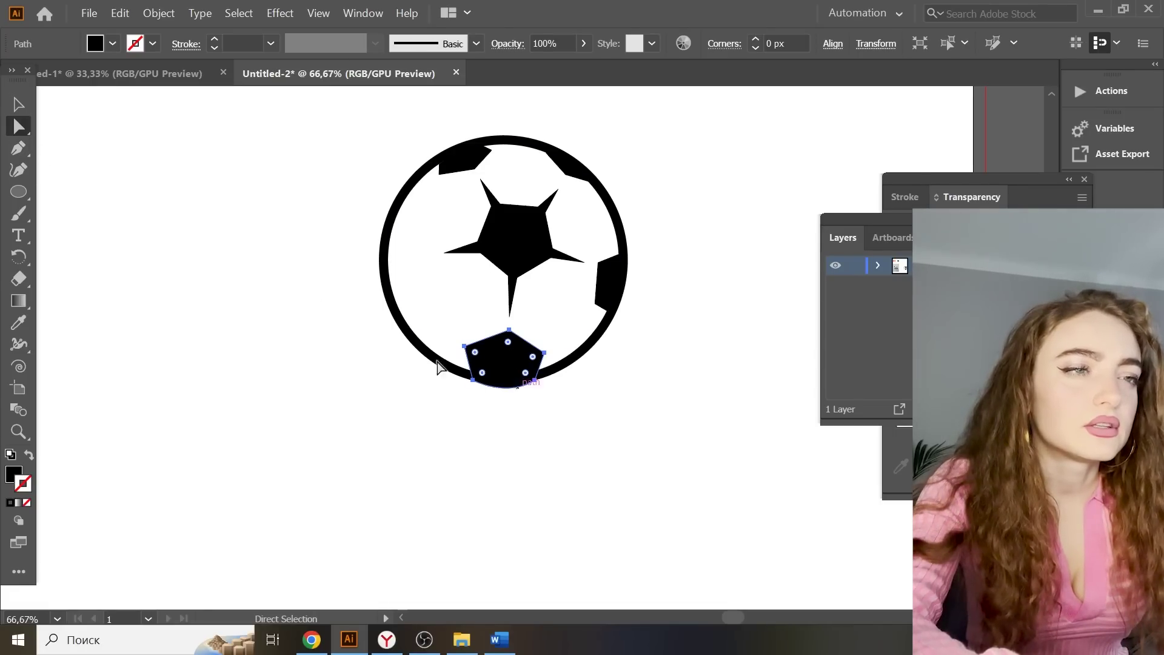
{"action": "left_click_drag", "start_coordinate": [18, 153], "coordinate": [91, 169]}
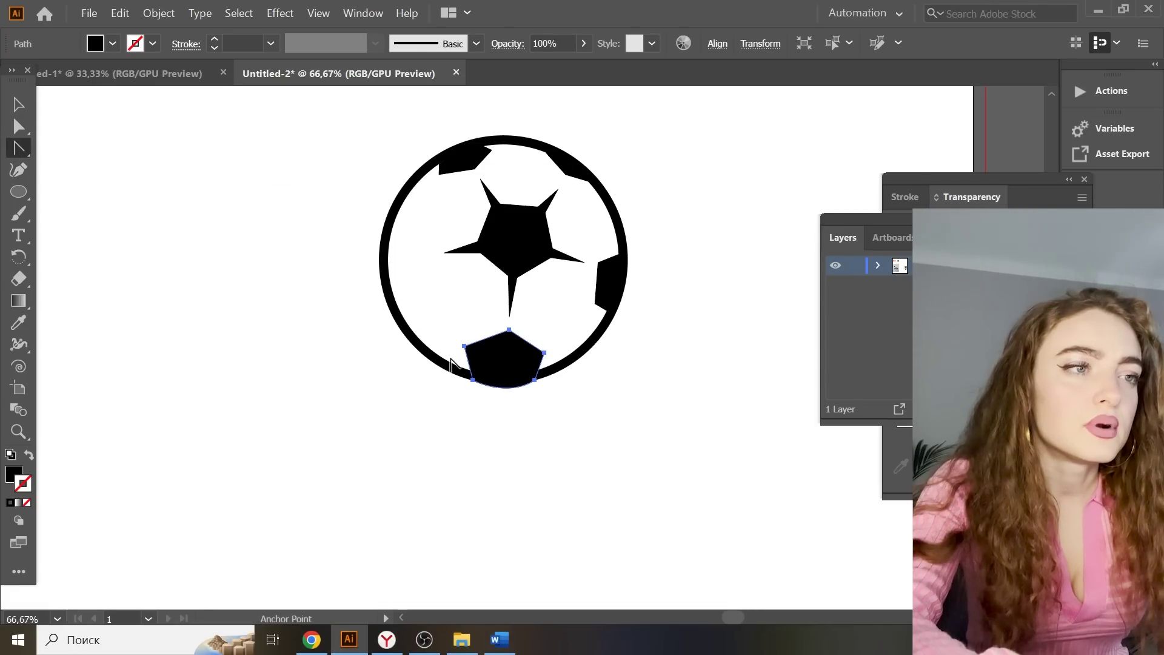
{"action": "left_click", "coordinate": [501, 383]}
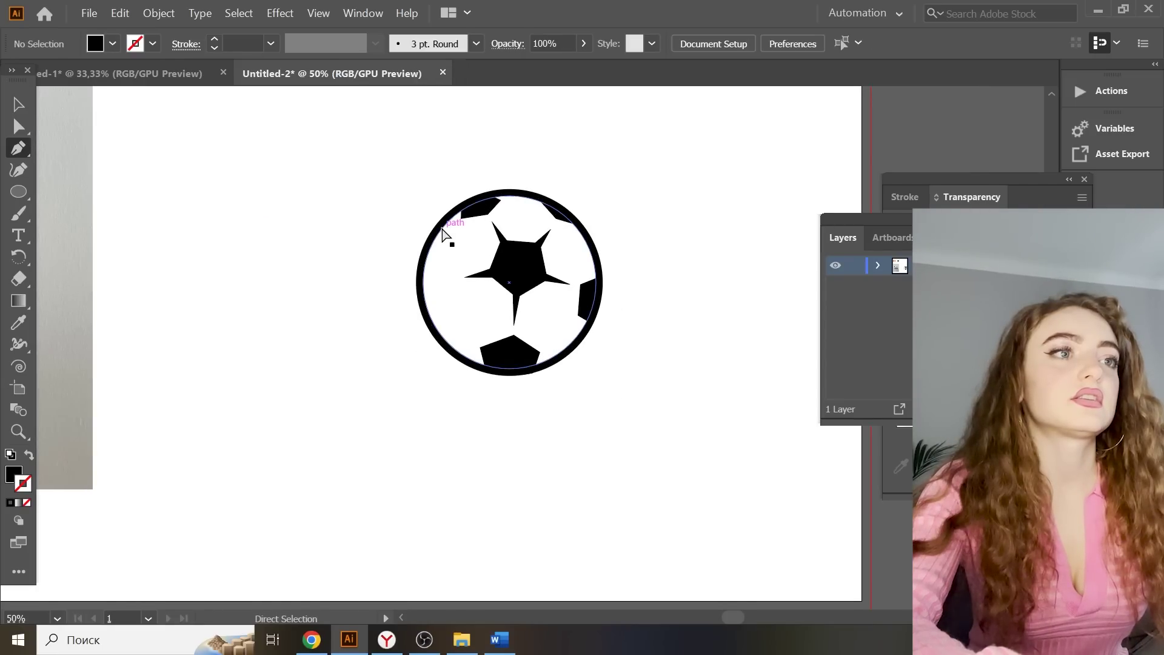
Draw a closed five-sided black patch against the ball's left rim with the Pen tool
{"action": "key", "text": "ctrl+equal"}
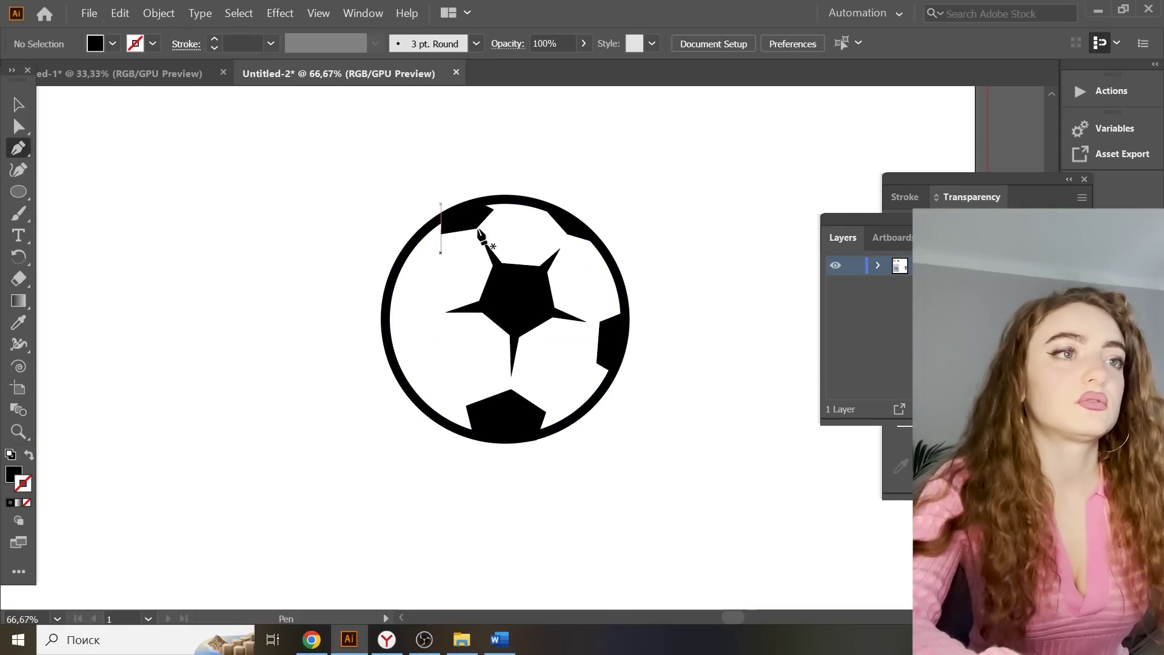
{"action": "left_click", "coordinate": [390, 300]}
{"action": "left_click", "coordinate": [404, 286]}
{"action": "left_click", "coordinate": [423, 312]}
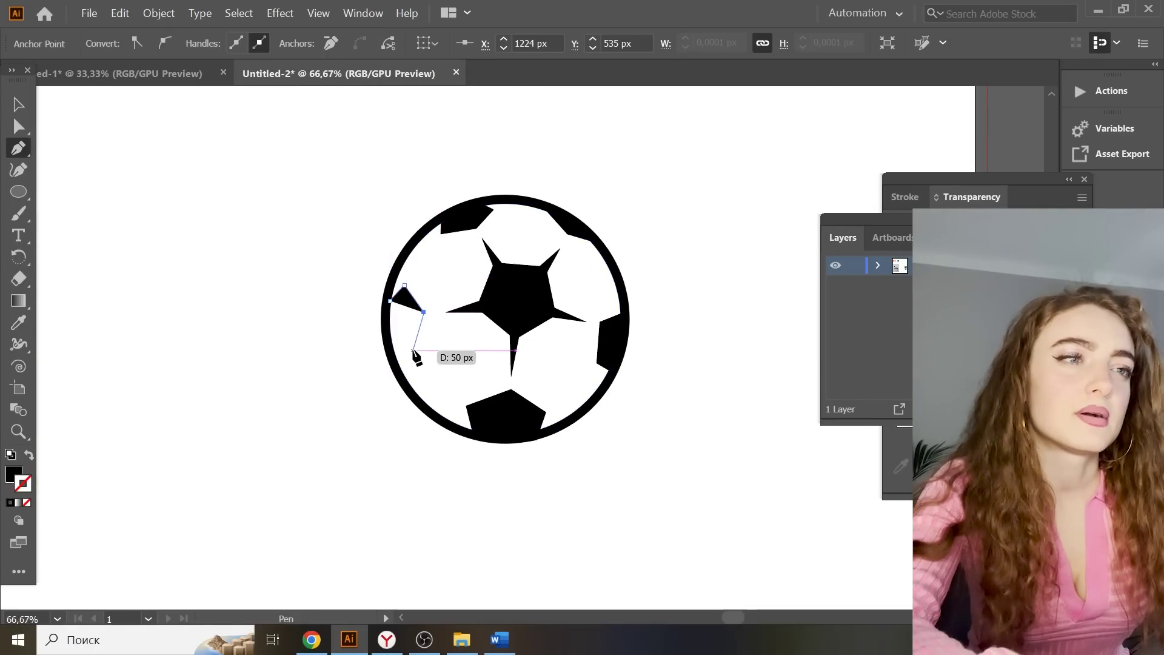
{"action": "left_click", "coordinate": [414, 355]}
{"action": "left_click", "coordinate": [390, 355]}
{"action": "mouse_move", "coordinate": [390, 301]}
{"action": "left_mouse_down"}
{"action": "mouse_move", "coordinate": [394, 318]}
{"action": "mouse_move", "coordinate": [431, 310]}
{"action": "left_mouse_up"}
{"action": "key", "text": "a"}
{"action": "left_click", "coordinate": [423, 312]}
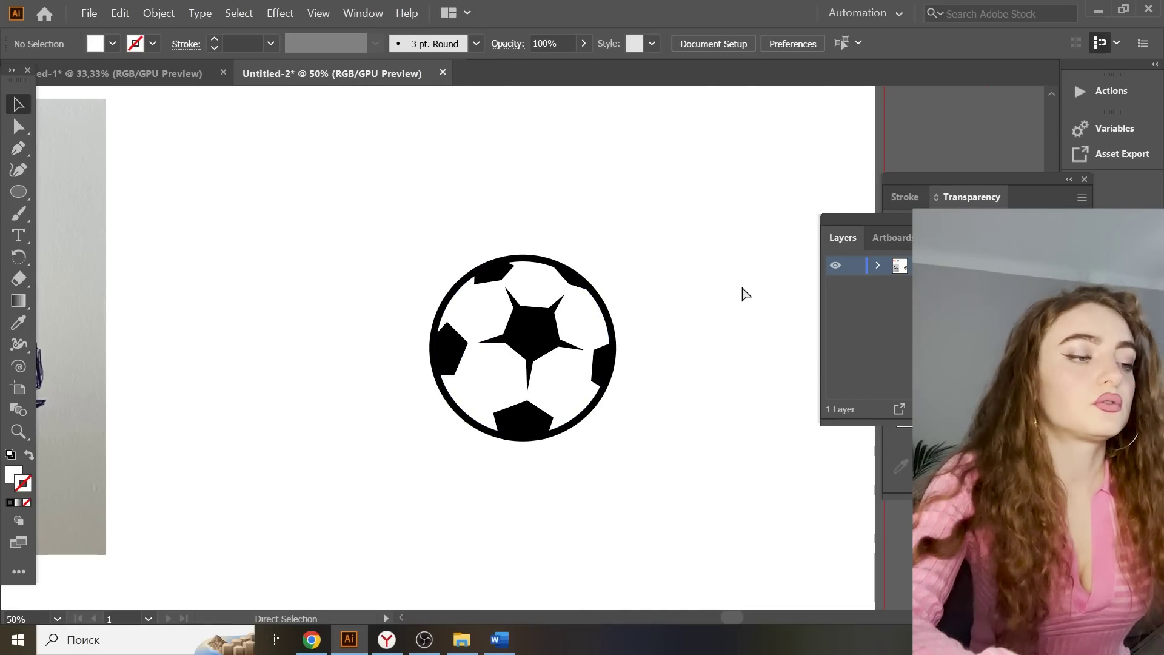
Enlarge the central black pentagon and extend its spikes slightly outward
{"action": "key", "text": "ctrl+minus"}
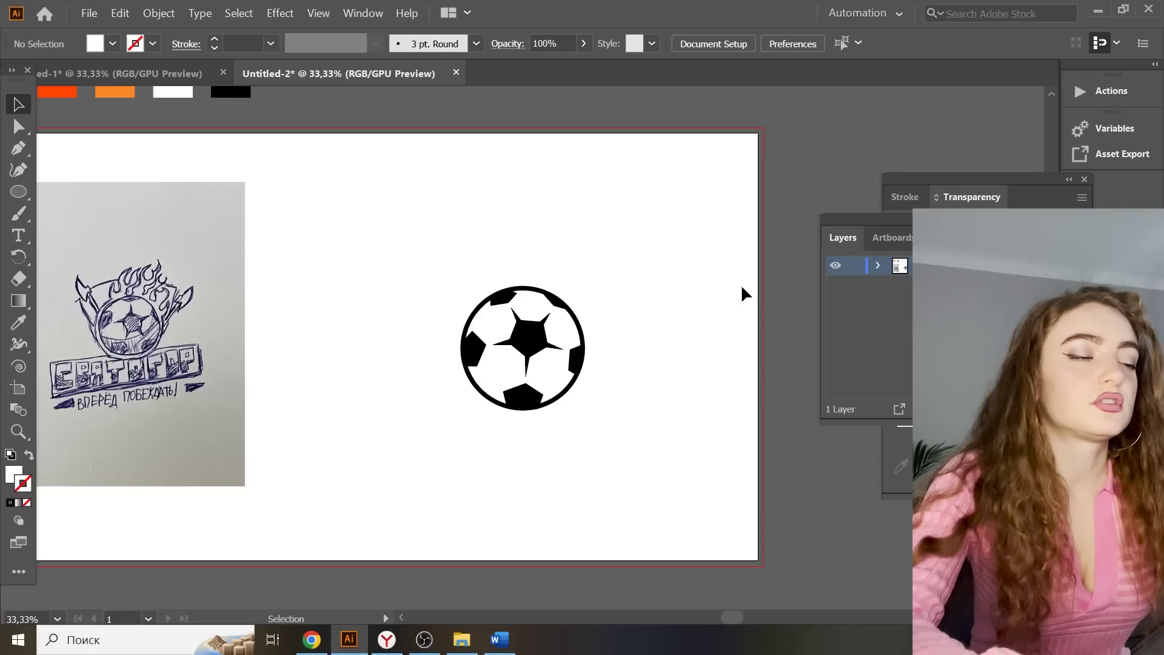
{"action": "key", "text": "ctrl+equal"}
{"action": "key", "text": "ctrl+equal"}
{"action": "left_click", "coordinate": [540, 323]}
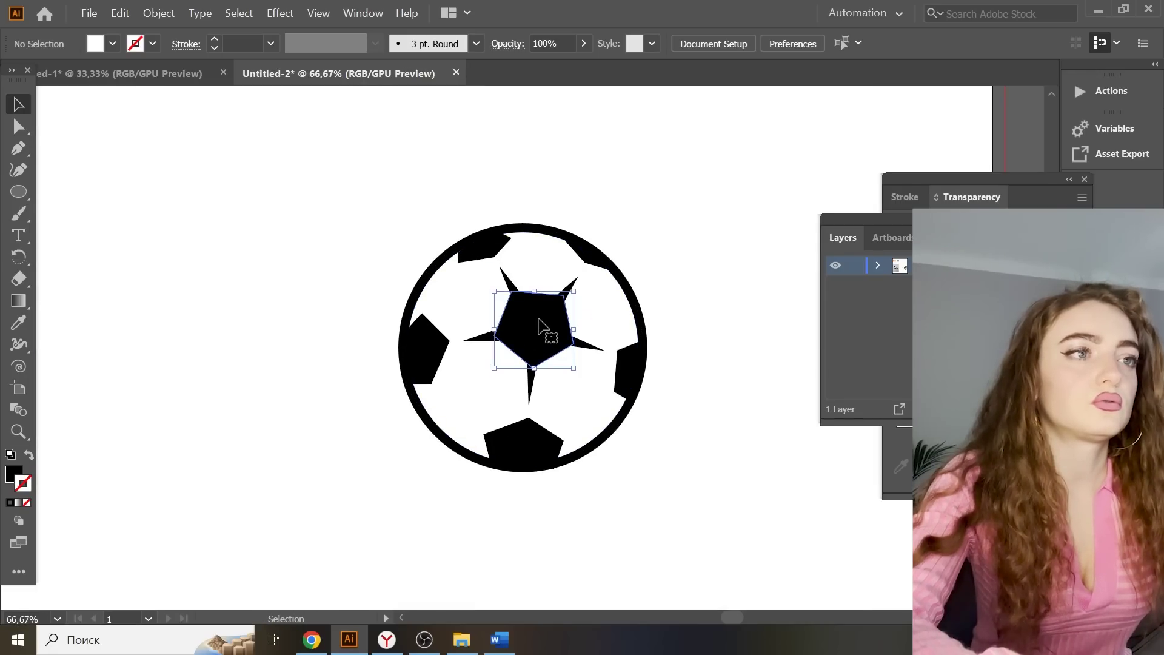
{"action": "left_click", "coordinate": [512, 284], "text": "shift"}
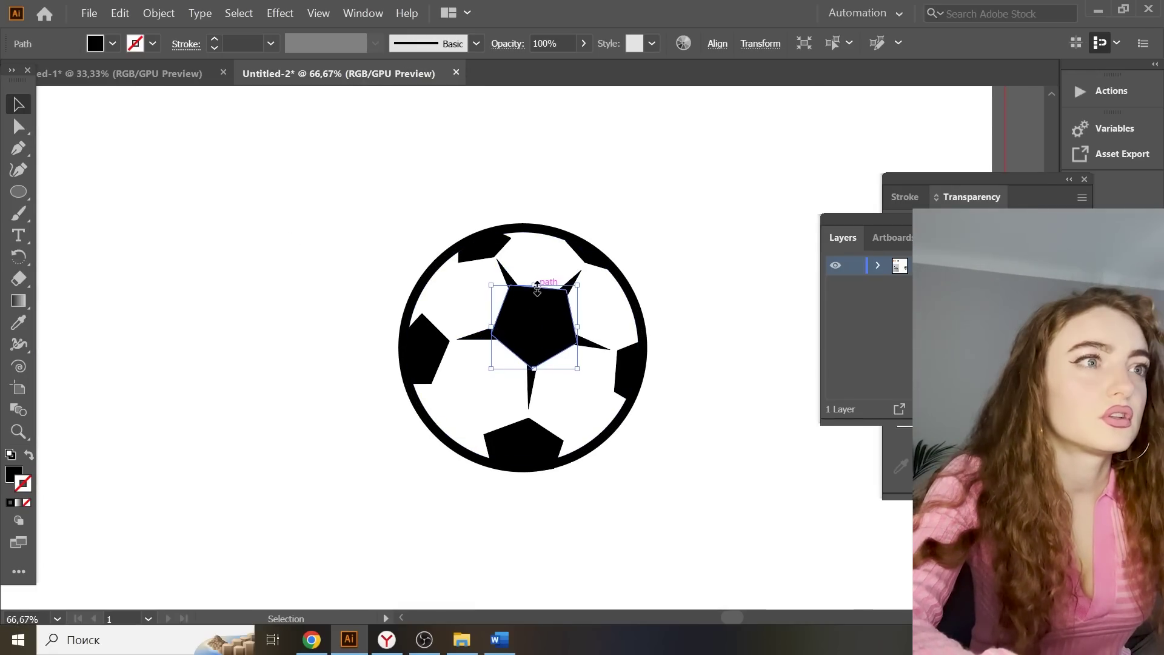
{"action": "left_click_drag", "start_coordinate": [537, 287], "coordinate": [538, 278]}
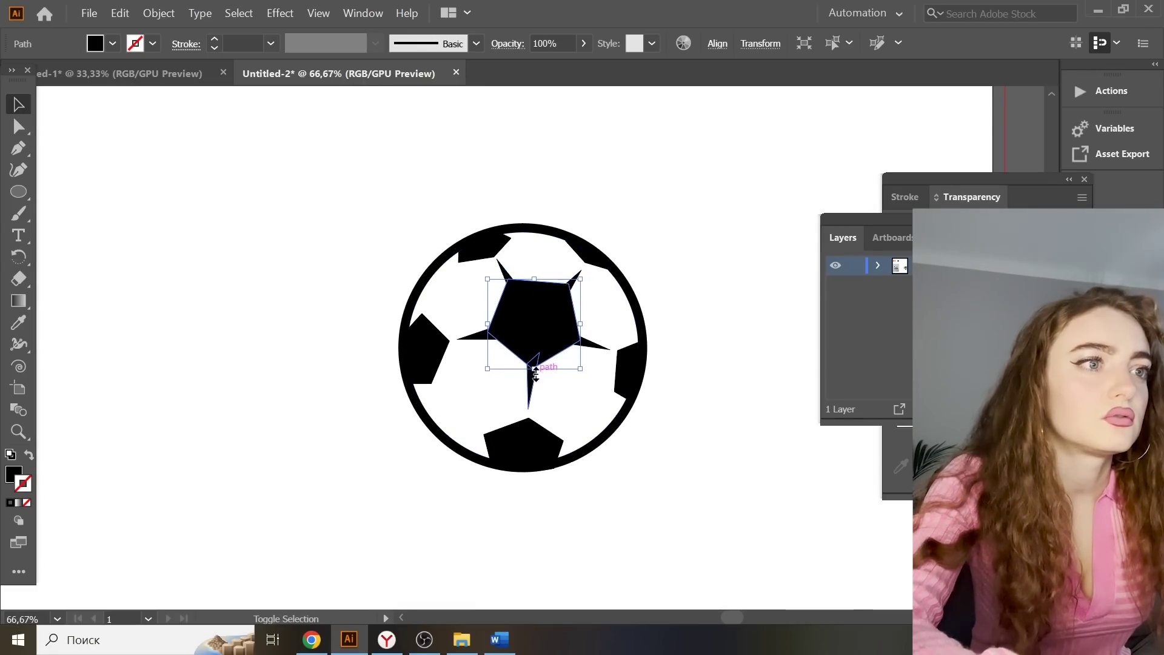
Adjust the central black pentagon's height and corner points so that its corners meet the bases of the spikes
{"action": "left_click_drag", "start_coordinate": [534, 369], "coordinate": [534, 374]}
{"action": "left_click_drag", "start_coordinate": [536, 279], "coordinate": [535, 284]}
{"action": "left_click", "coordinate": [667, 364]}
{"action": "key", "text": "a"}
{"action": "left_click_drag", "start_coordinate": [531, 369], "coordinate": [531, 367]}
{"action": "left_click_drag", "start_coordinate": [580, 346], "coordinate": [575, 344]}
{"action": "left_click", "coordinate": [573, 355]}
{"action": "left_click_drag", "start_coordinate": [576, 334], "coordinate": [577, 338]}
{"action": "left_click", "coordinate": [567, 356]}
{"action": "key", "text": "ctrl+minus"}
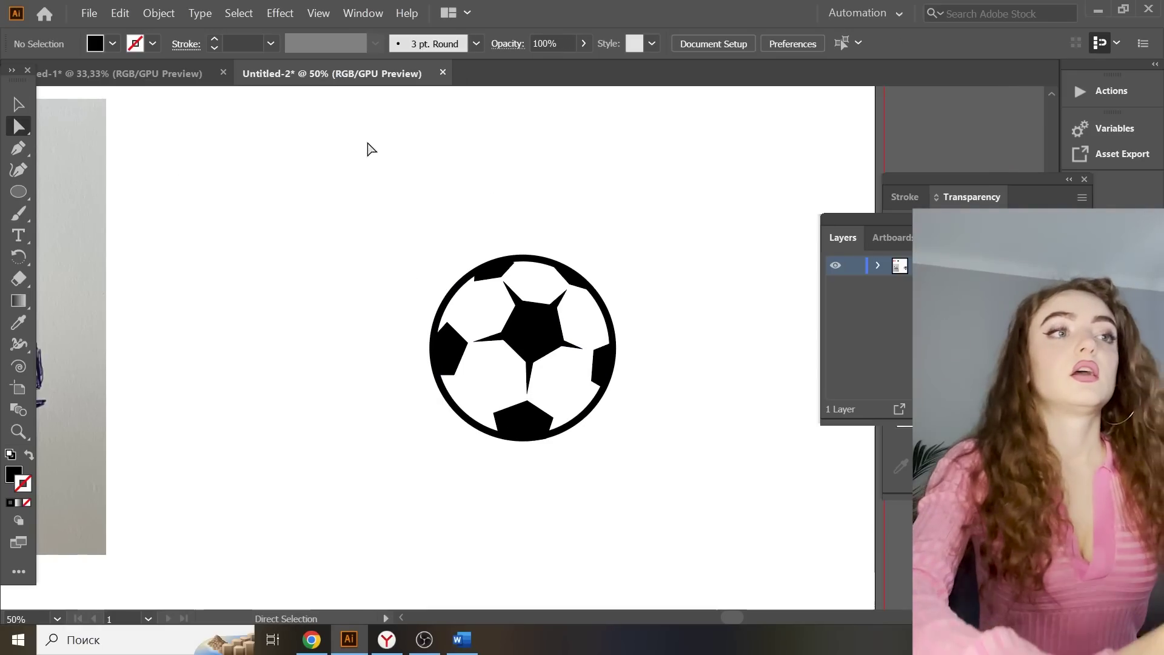
Save the document on the desktop as святогор in Adobe Illustrator (*.AI) format, Illustrator 2020 version
{"action": "left_click", "coordinate": [89, 14]}
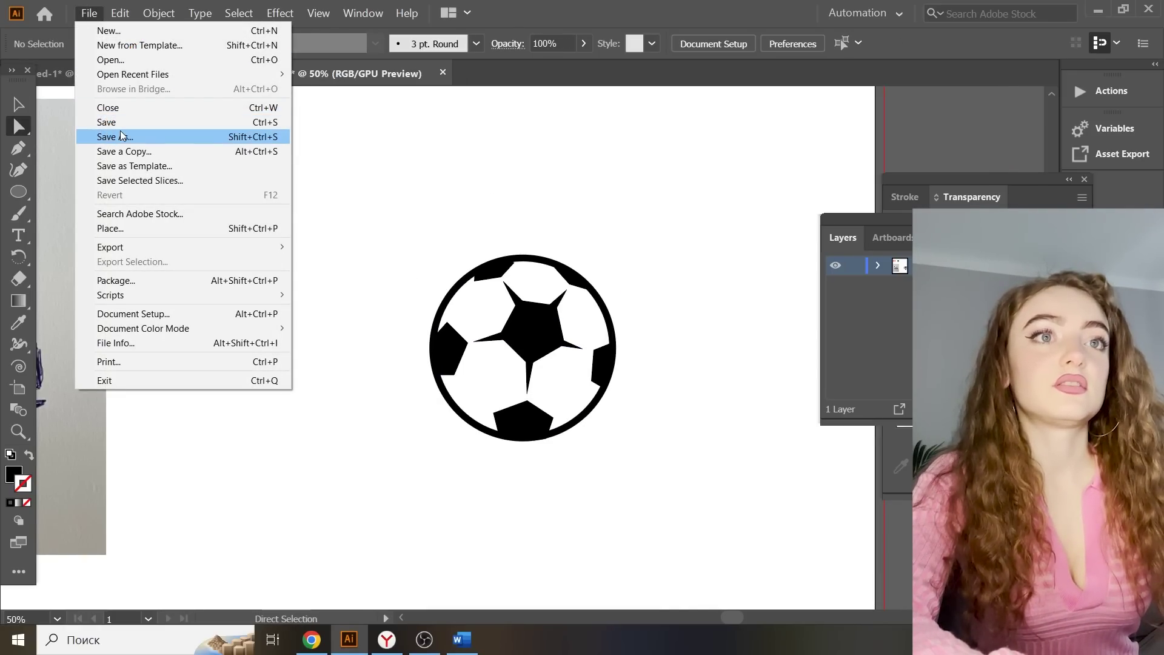
{"action": "left_click", "coordinate": [121, 130]}
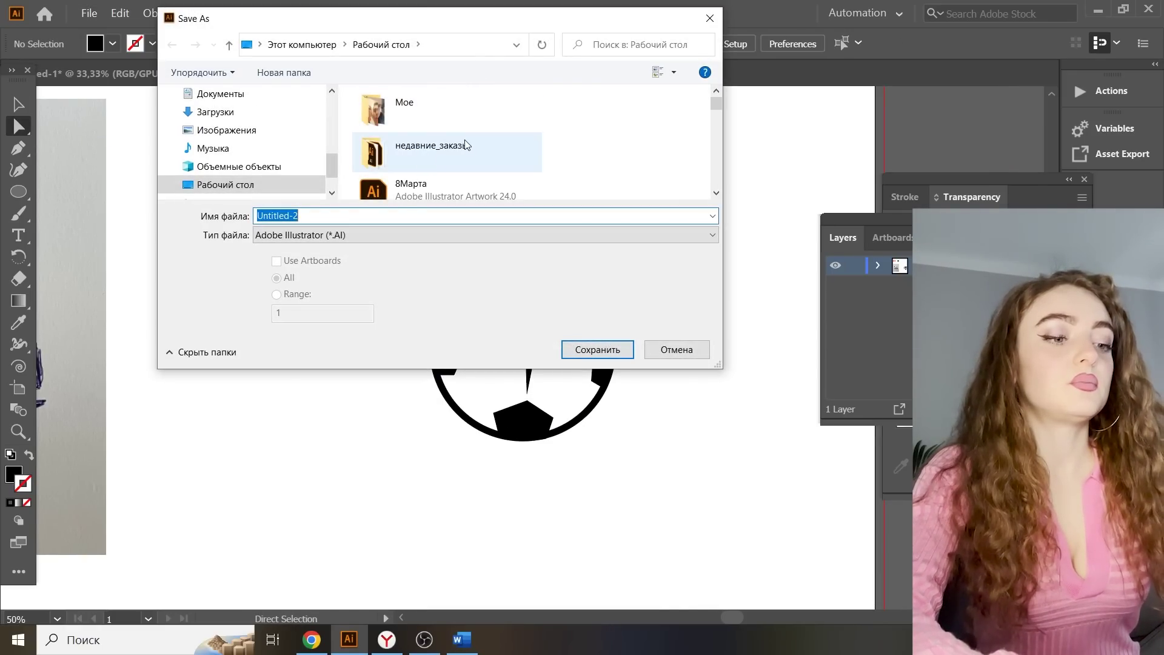
{"action": "type", "text": "святогор"}
{"action": "left_click", "coordinate": [491, 238]}
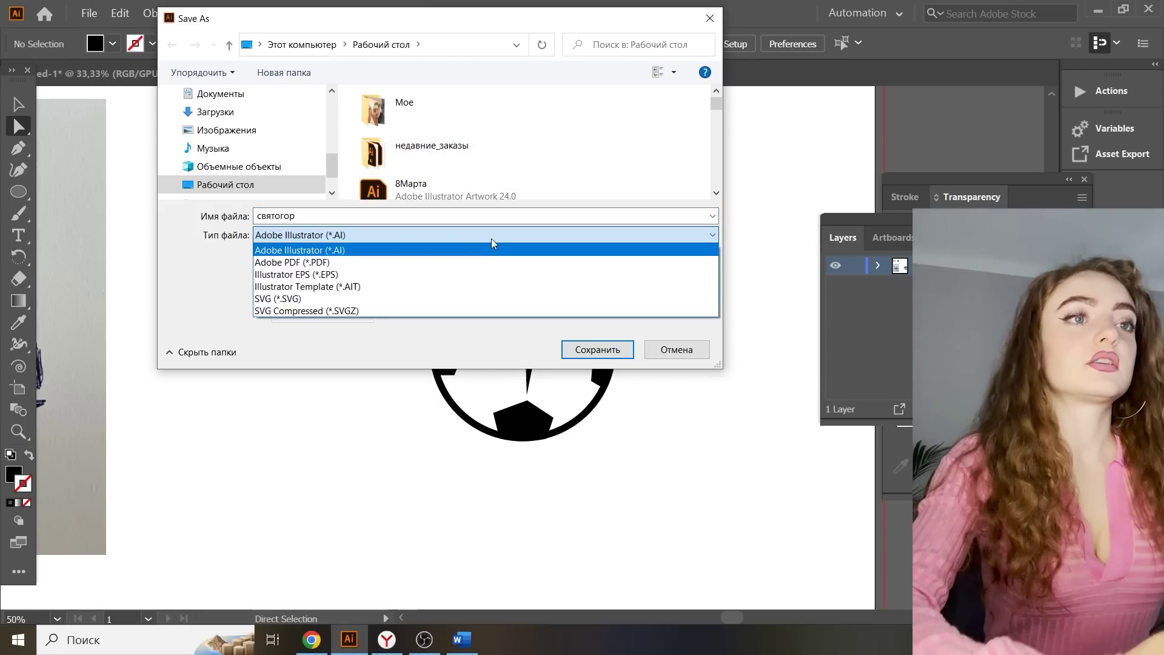
{"action": "left_click", "coordinate": [491, 250]}
{"action": "left_click", "coordinate": [598, 349]}
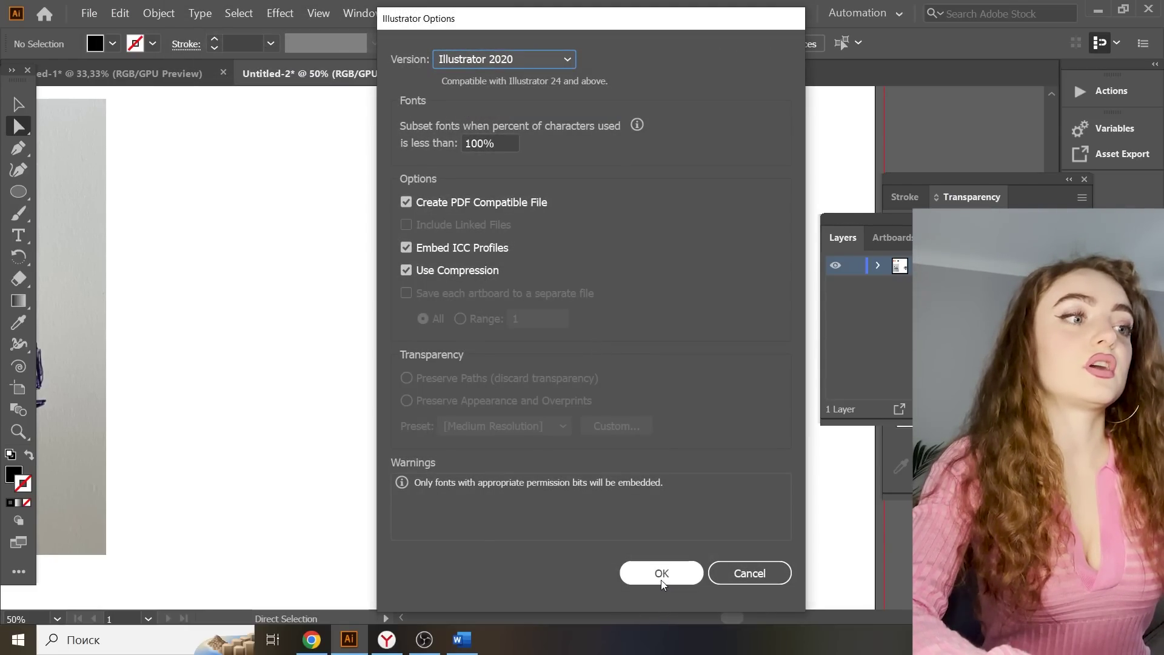
{"action": "left_click", "coordinate": [661, 573]}
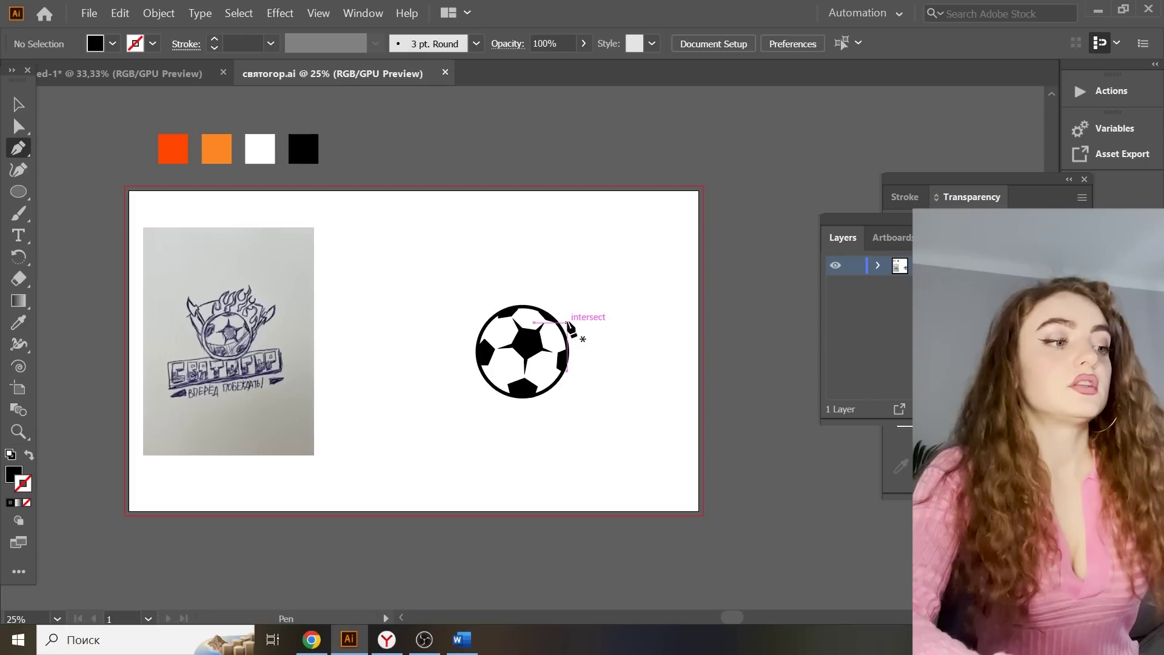
Draw a thin bent highlight along the inside of the central pentagon's upper edges with the Pen tool and fill it white
{"action": "key", "text": "ctrl+="}
{"action": "key", "text": "ctrl+="}
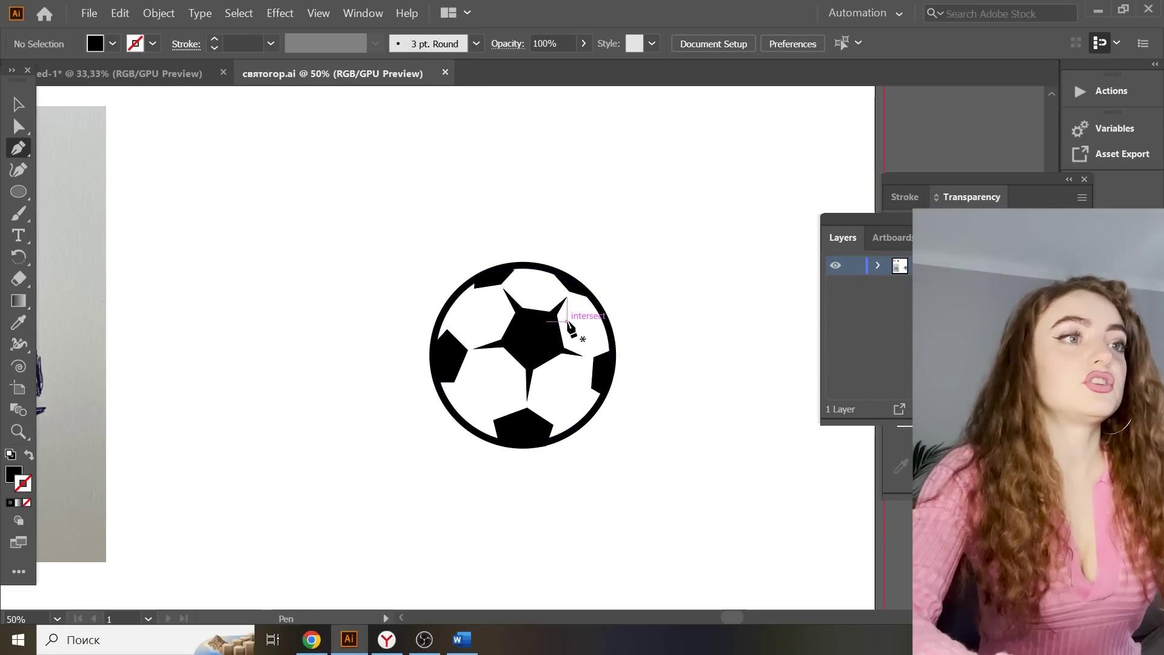
{"action": "key", "text": "ctrl+plus"}
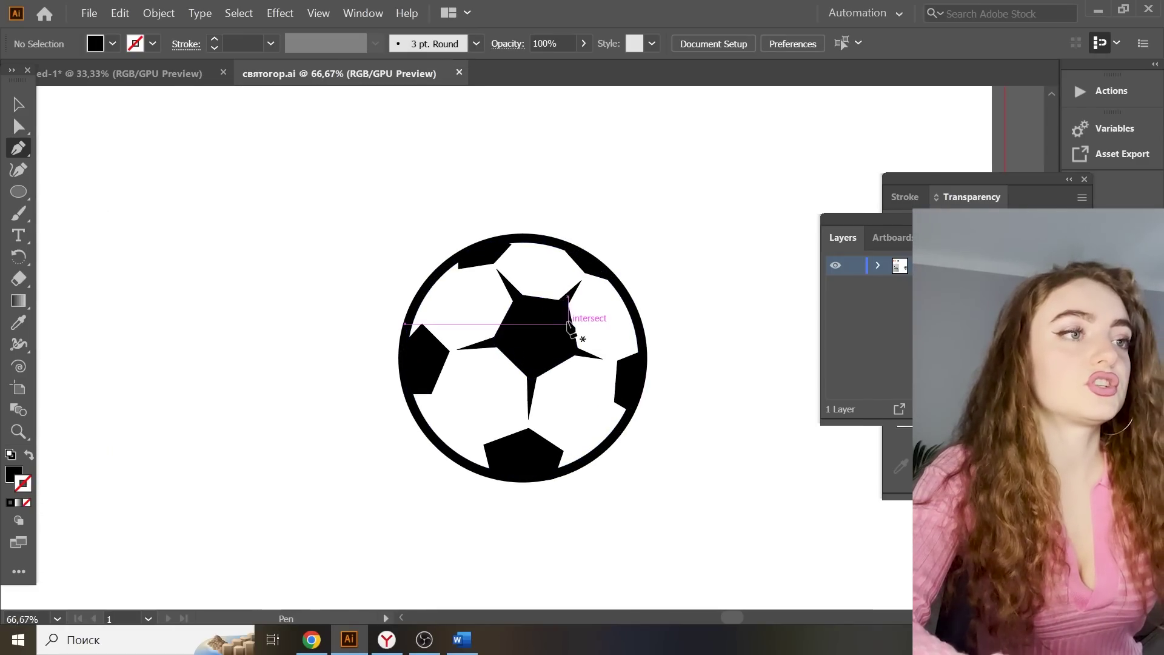
{"action": "left_click", "coordinate": [29, 151]}
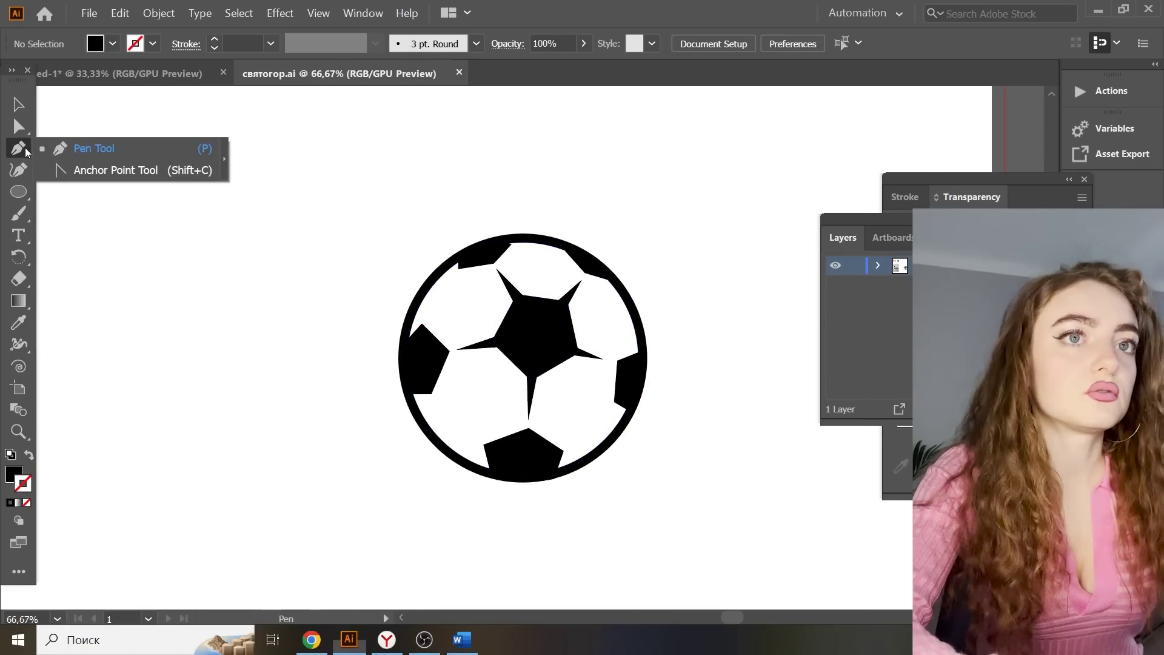
{"action": "left_click", "coordinate": [504, 338]}
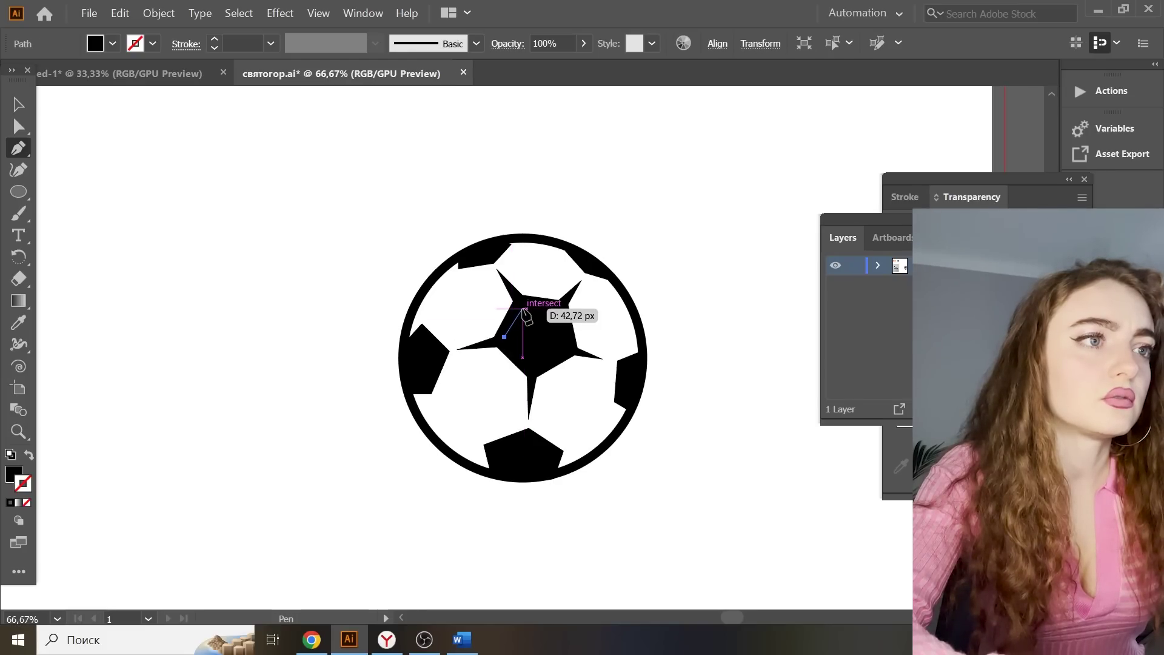
{"action": "left_click", "coordinate": [524, 308]}
{"action": "left_click", "coordinate": [564, 313]}
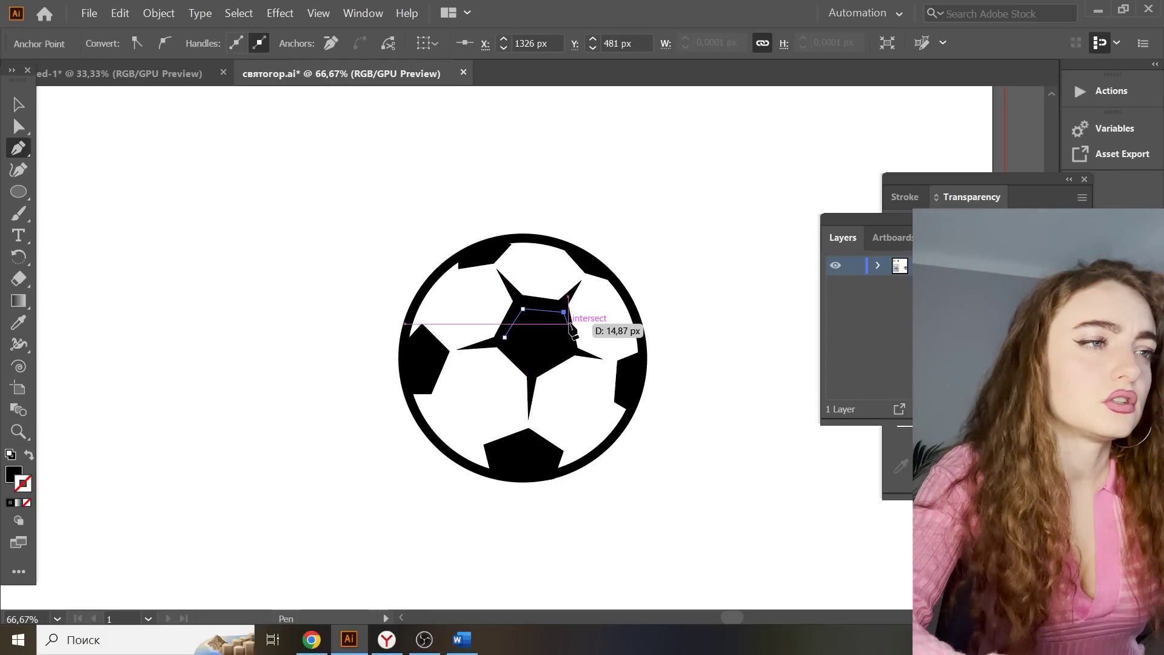
{"action": "left_click", "coordinate": [568, 322]}
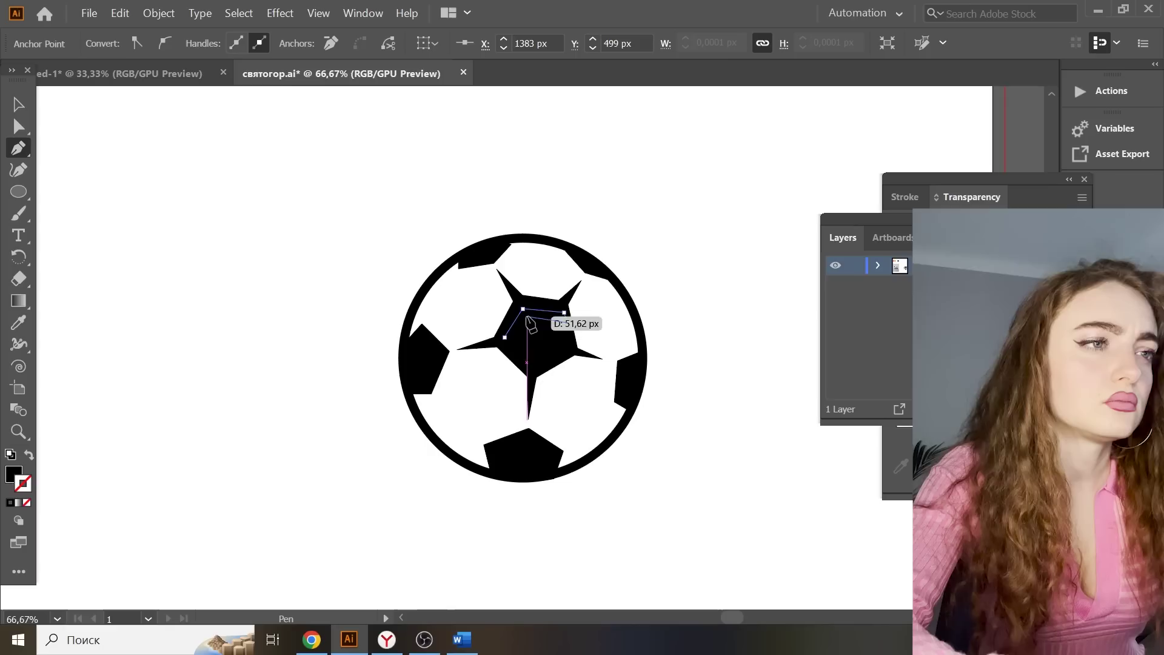
{"action": "left_click", "coordinate": [527, 316]}
{"action": "left_click", "coordinate": [504, 336]}
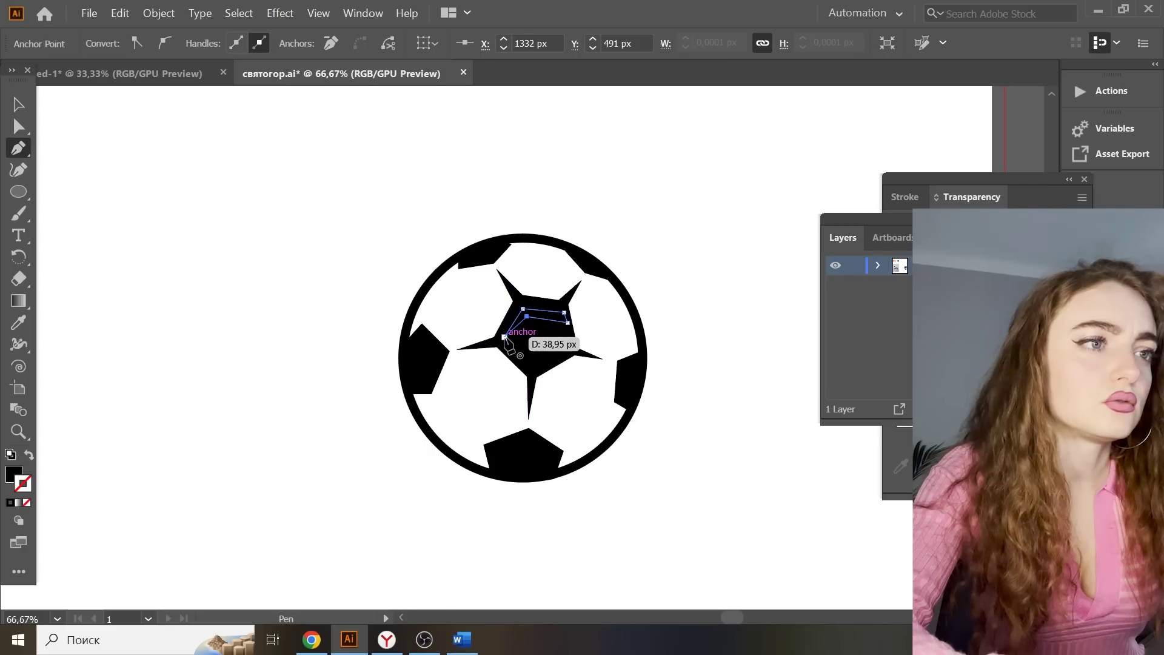
{"action": "left_click", "coordinate": [25, 323]}
{"action": "left_click", "coordinate": [66, 255]}
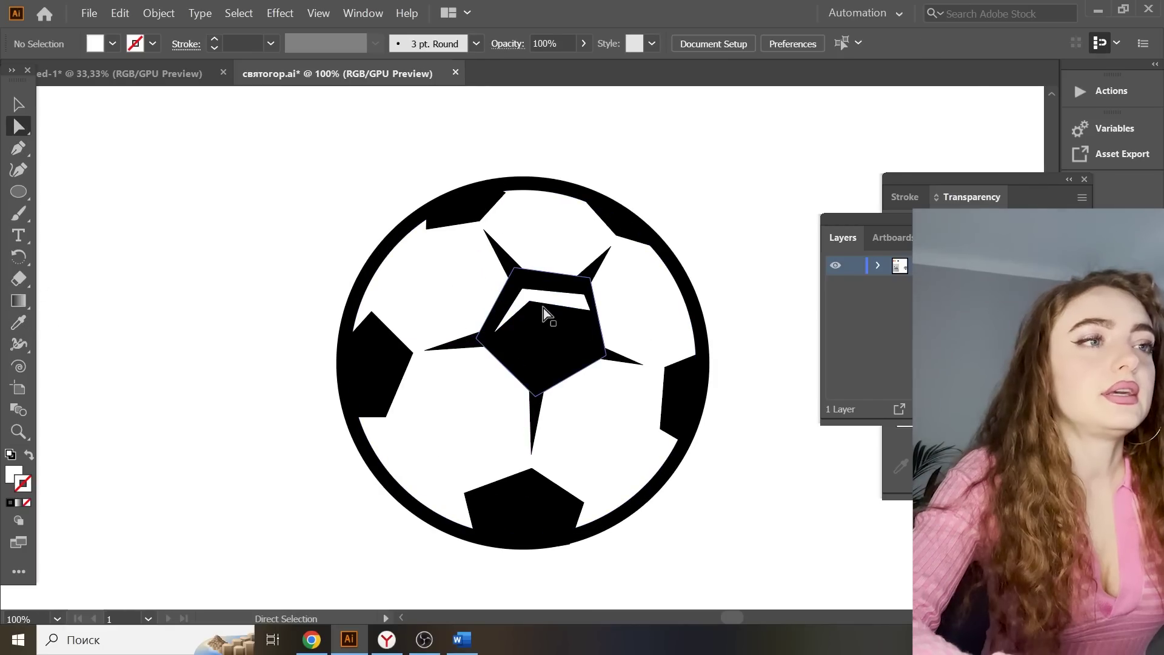
Adjust the white highlight's corner points so it runs evenly along the central pentagon's upper-left and top edges
{"action": "left_click", "coordinate": [524, 290]}
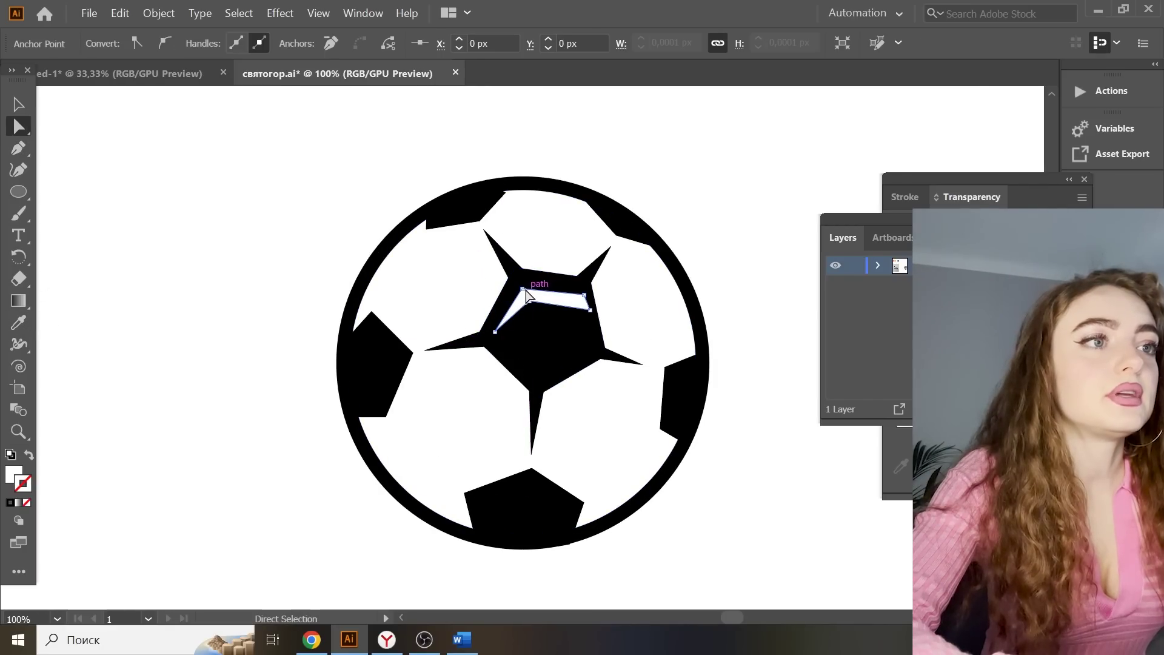
{"action": "left_click_drag", "start_coordinate": [523, 289], "coordinate": [520, 283]}
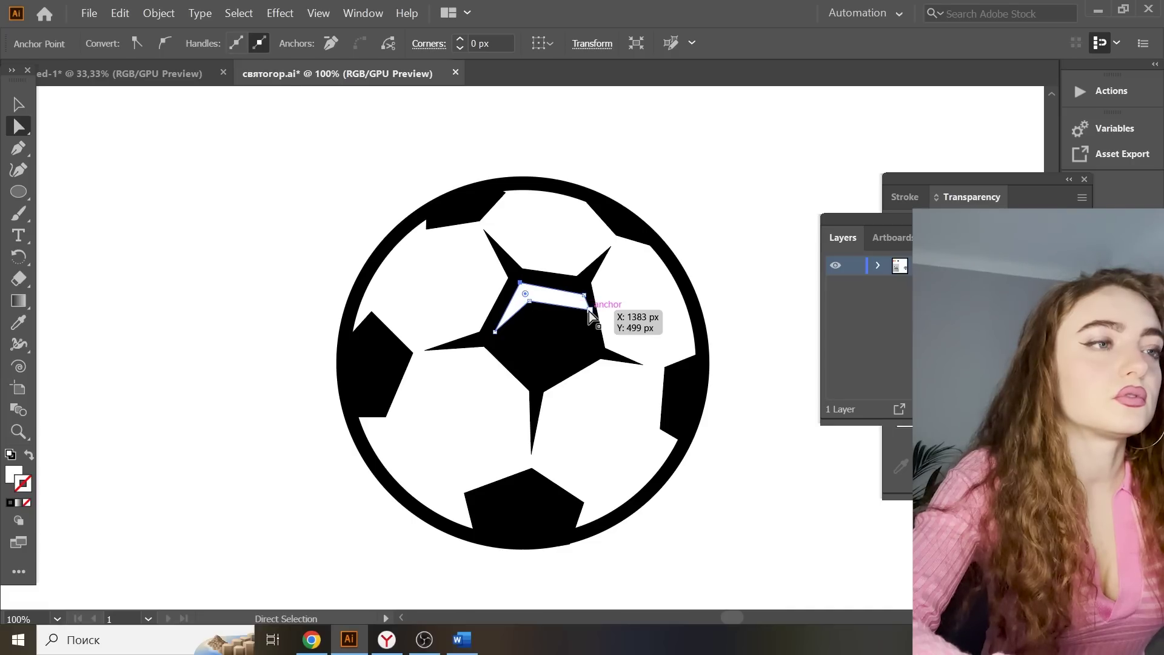
{"action": "left_click_drag", "start_coordinate": [589, 311], "coordinate": [585, 306]}
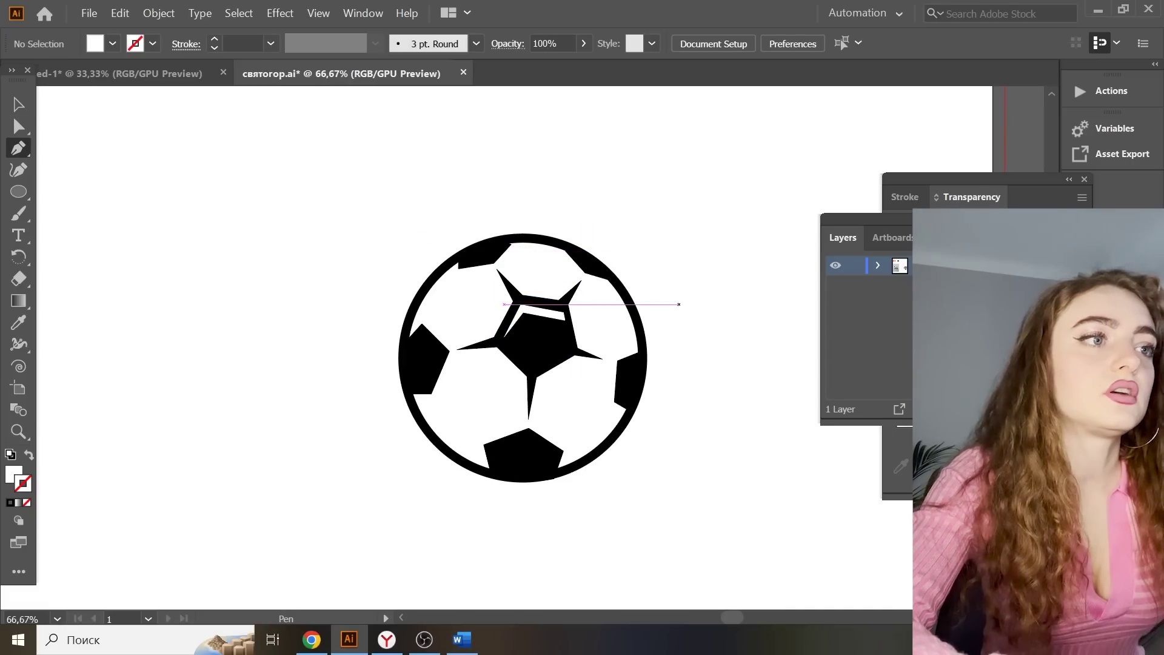
Draw a small white bent highlight inside the upper-left corner of the ball's right black patch with the Pen tool
{"action": "key", "text": "ctrl+1"}
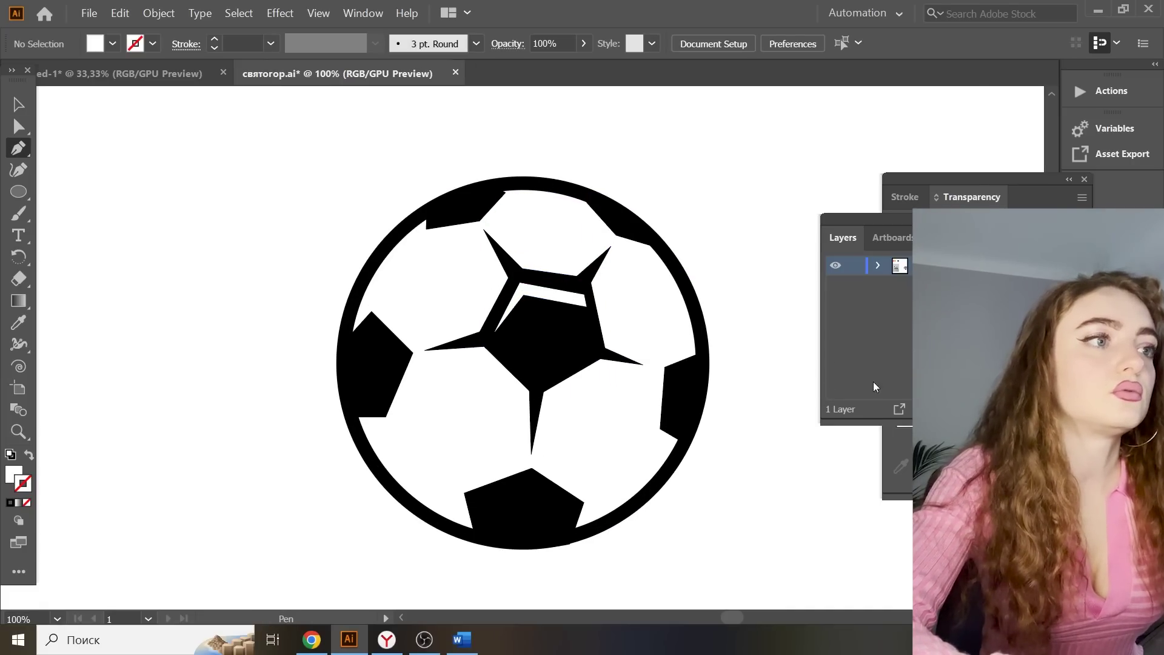
{"action": "left_click", "coordinate": [690, 369]}
{"action": "left_click", "coordinate": [673, 375]}
{"action": "left_click", "coordinate": [669, 406]}
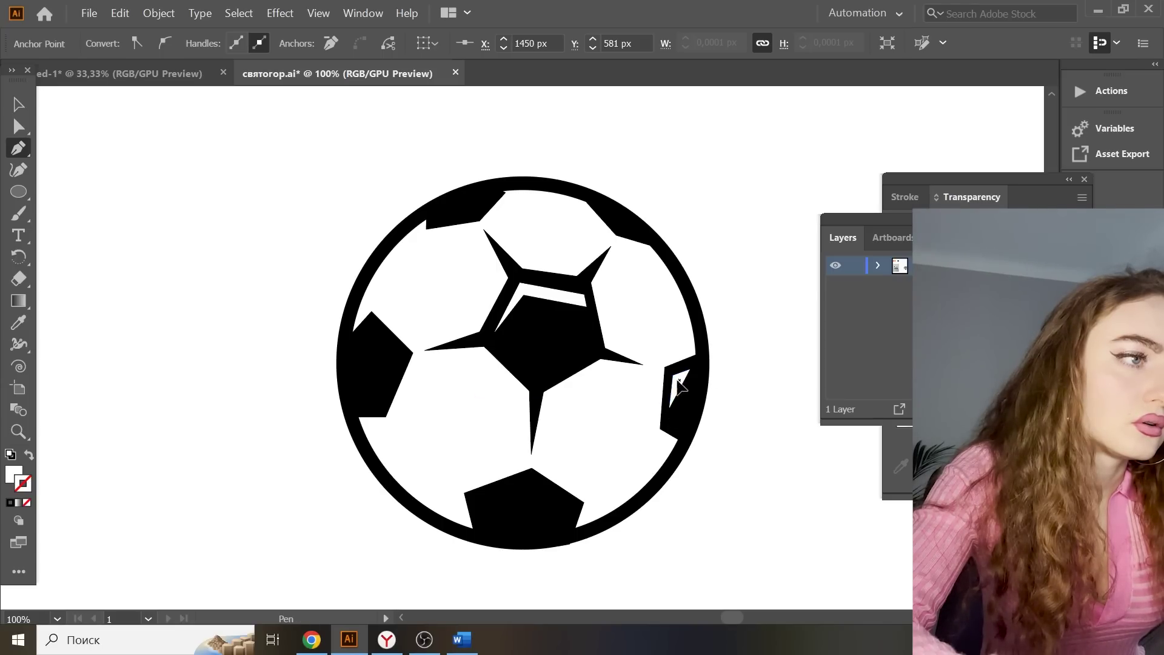
{"action": "left_click", "coordinate": [678, 380]}
{"action": "left_click", "coordinate": [691, 369]}
Draw a white angular highlight along the inside of the bottom black patch's two upper edges with the Pen tool
{"action": "scroll", "coordinate": [476, 397], "scroll_direction": "down", "scroll_amount": 3}
{"action": "left_click", "coordinate": [480, 410]}
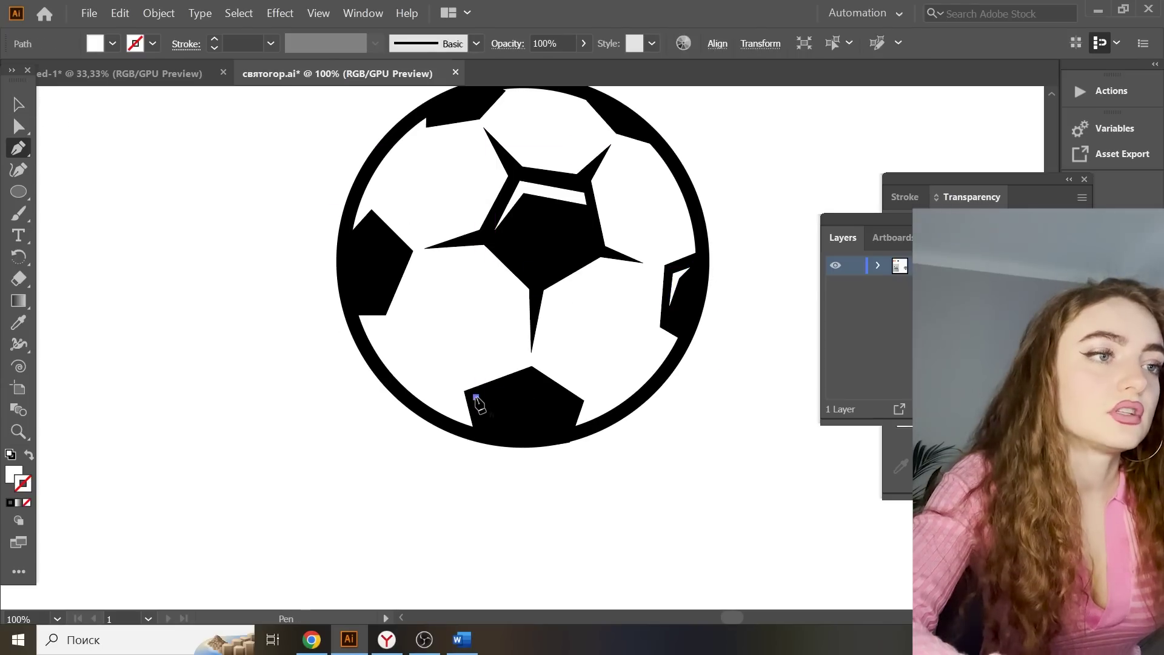
{"action": "left_click", "coordinate": [476, 397]}
{"action": "left_click", "coordinate": [532, 379]}
{"action": "left_click", "coordinate": [576, 401]}
{"action": "left_click", "coordinate": [574, 410]}
Draw a white angular highlight along the inside of the left black patch's upper edges with the Pen tool
{"action": "scroll", "coordinate": [532, 389], "scroll_direction": "down", "scroll_amount": 2}
{"action": "left_click", "coordinate": [390, 227]}
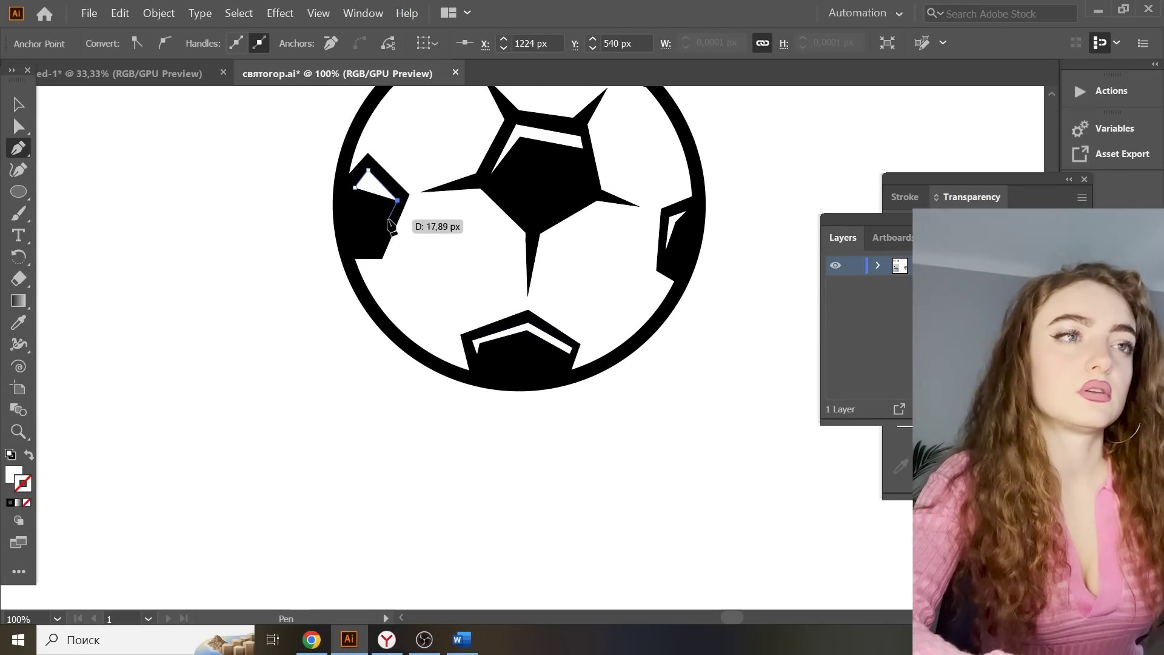
{"action": "left_click", "coordinate": [376, 187]}
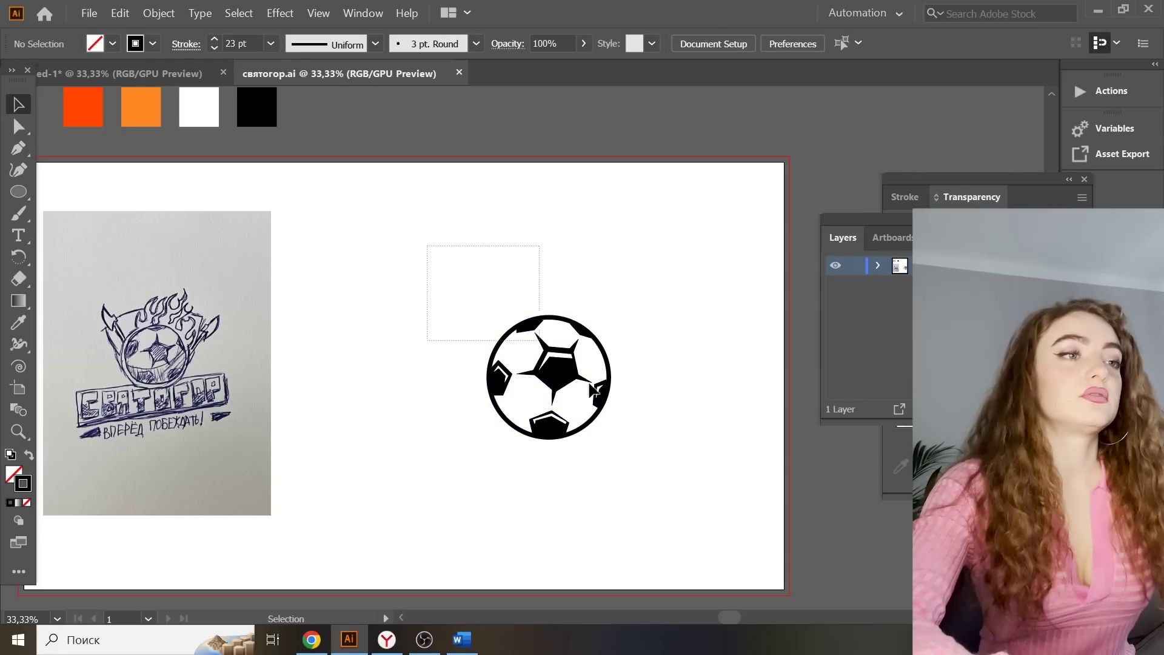
Select all parts of the soccer ball and group them
{"action": "left_click", "coordinate": [594, 390]}
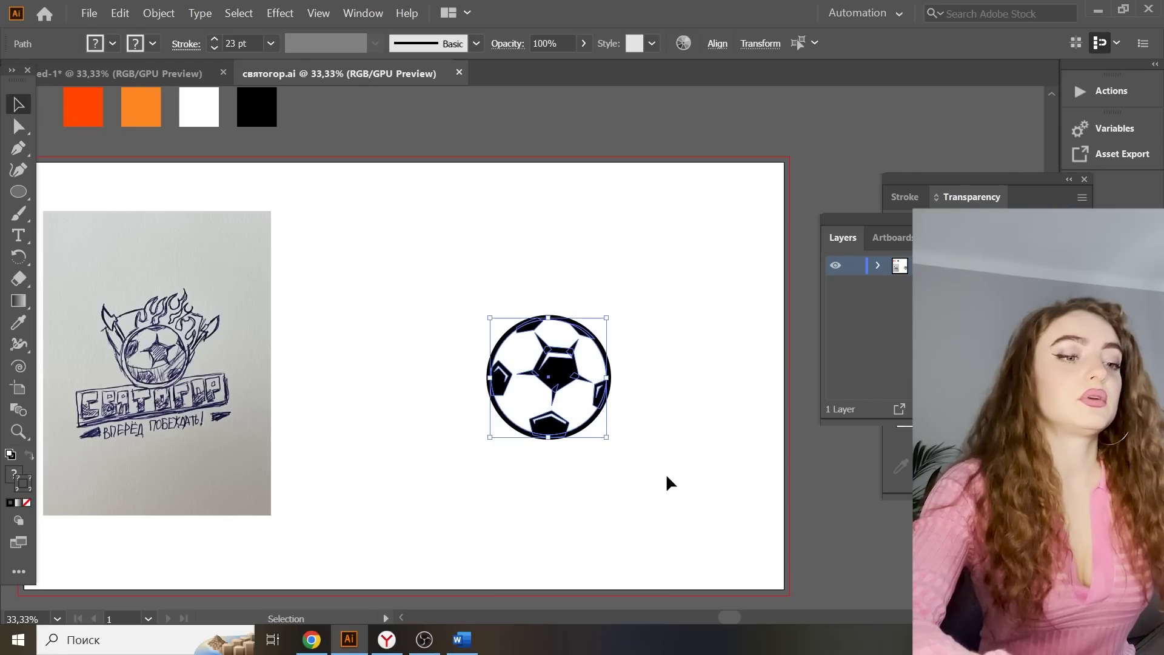
{"action": "key", "text": "a"}
{"action": "key", "text": "ctrl+g"}
{"action": "left_click", "coordinate": [662, 506]}
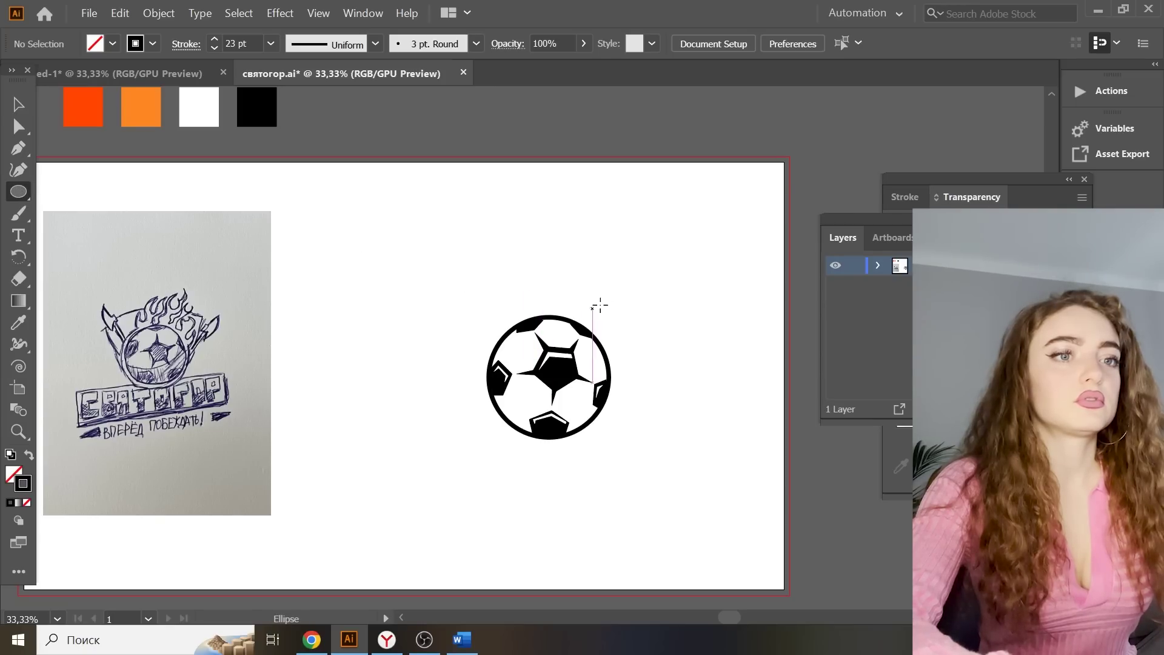
Draw a circle slightly larger than the ball, fill it with the red-orange palette colour and place it over the ball
{"action": "left_click_drag", "start_coordinate": [550, 309], "coordinate": [558, 445]}
{"action": "left_click", "coordinate": [19, 322]}
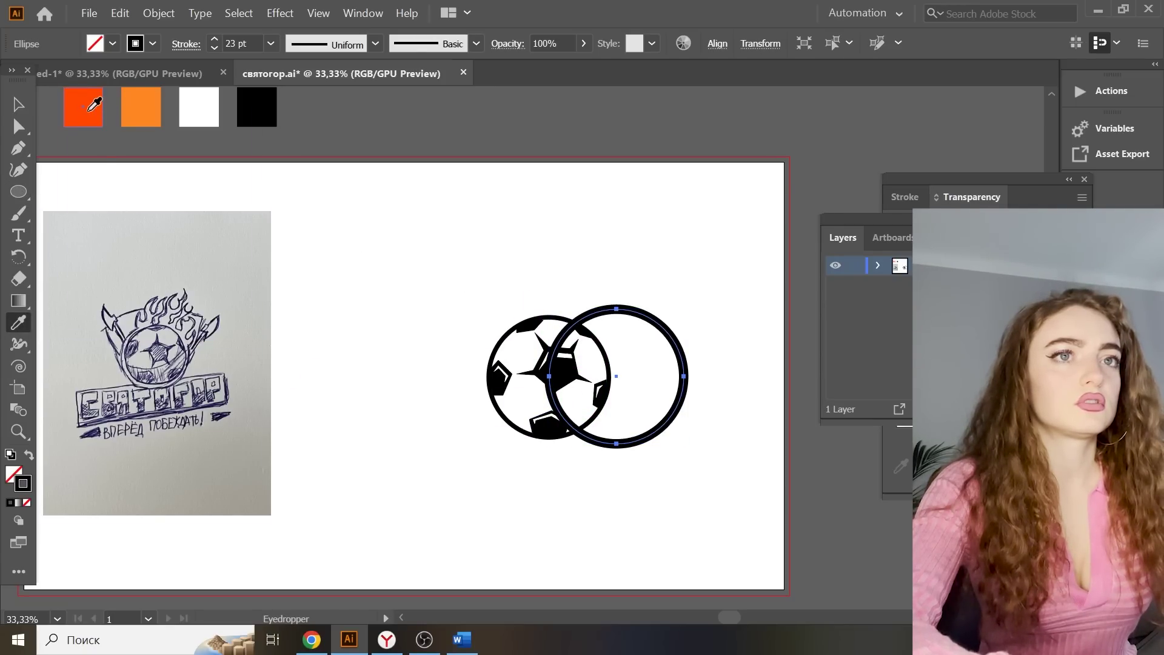
{"action": "left_click", "coordinate": [91, 106]}
{"action": "key", "text": "v"}
{"action": "left_click_drag", "start_coordinate": [619, 393], "coordinate": [560, 396]}
Send the red-orange circle behind the ball and align the two centres horizontally and vertically
{"action": "right_click", "coordinate": [702, 362]}
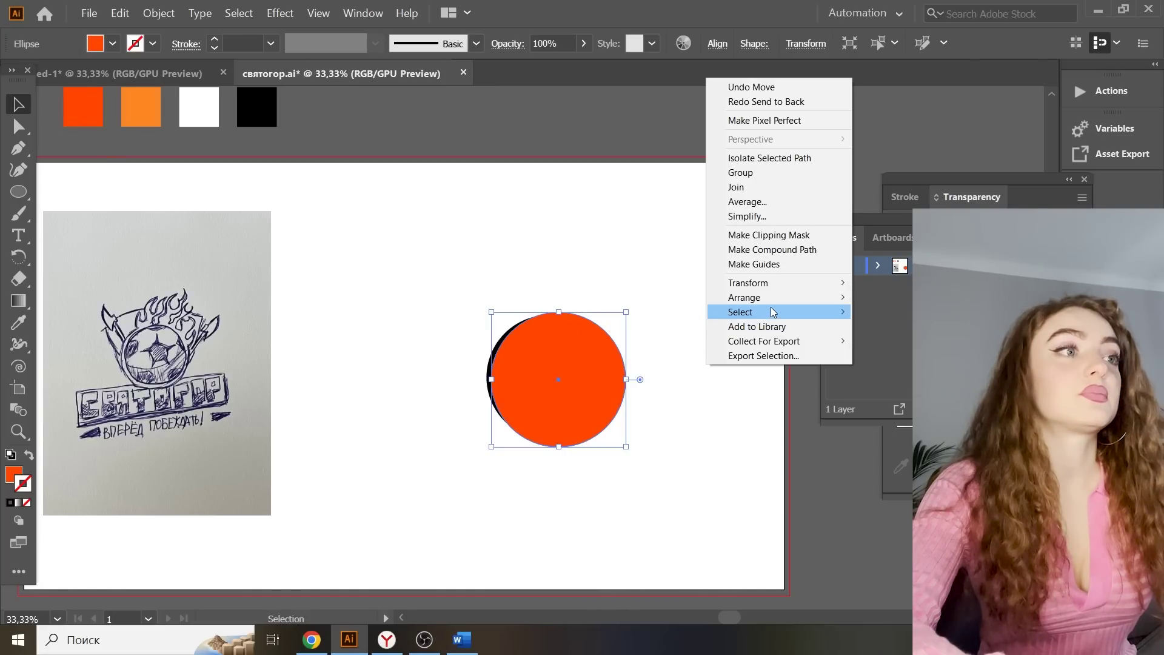
{"action": "mouse_move", "coordinate": [746, 293]}
{"action": "left_click", "coordinate": [877, 340]}
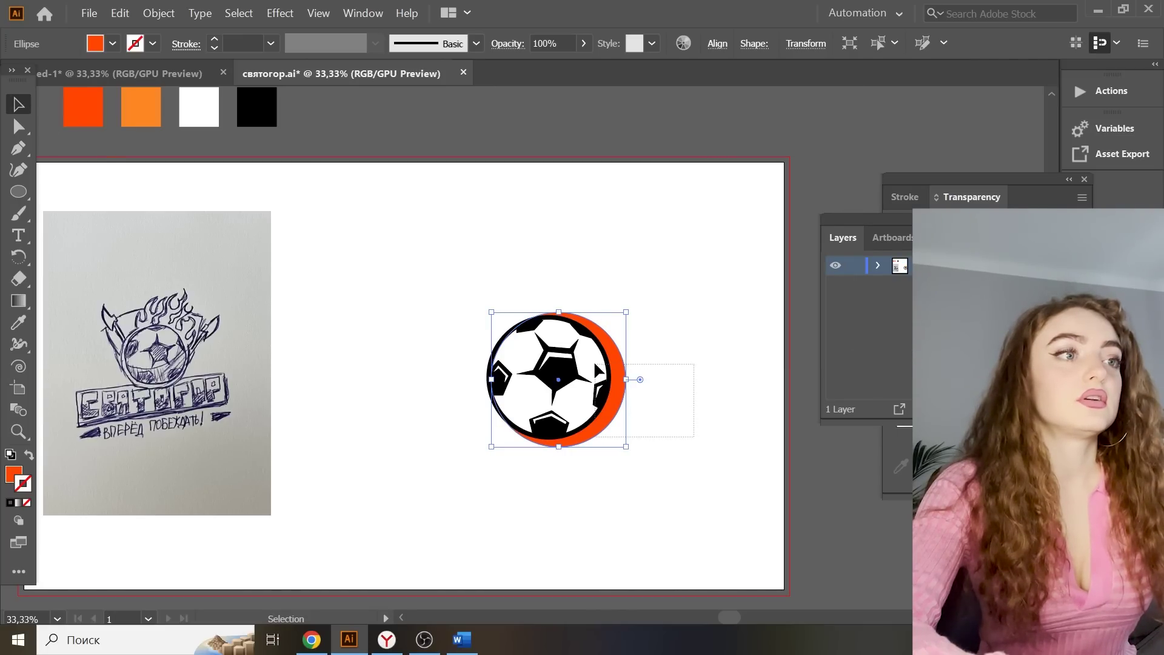
{"action": "left_click", "coordinate": [596, 368], "text": "shift"}
{"action": "left_click", "coordinate": [717, 43]}
{"action": "left_click", "coordinate": [555, 100]}
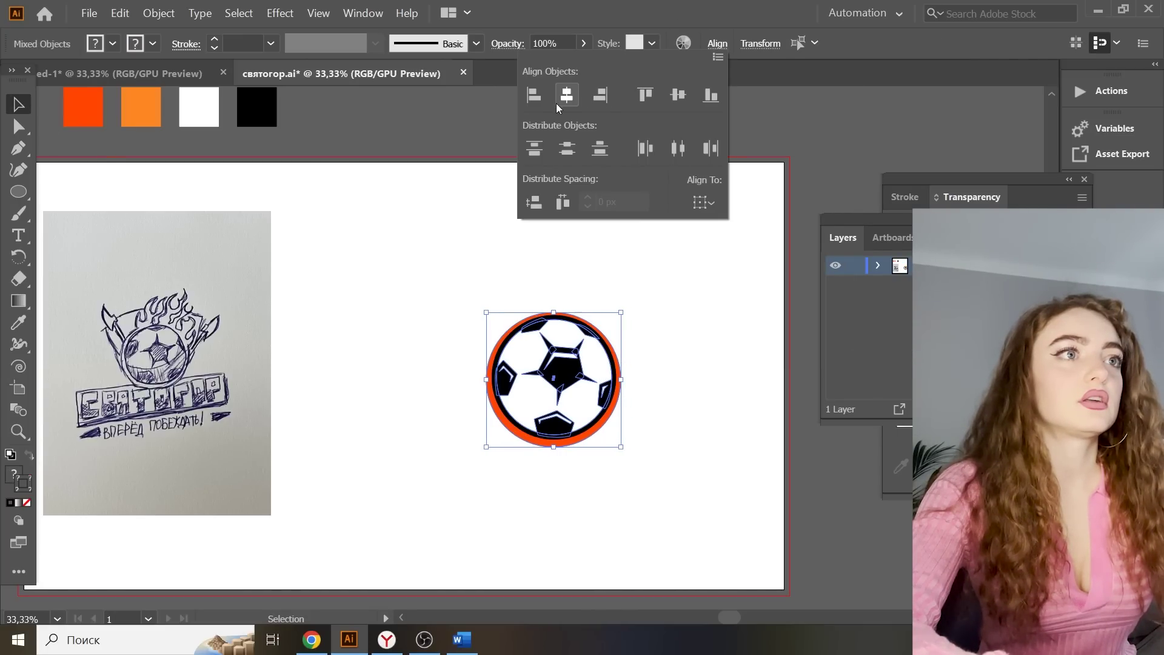
{"action": "left_click", "coordinate": [678, 96]}
{"action": "left_click", "coordinate": [679, 362]}
Start a flame outline with the Pen tool at the orange ring's upper-left edge, curving upward toward the first flame tip
{"action": "key", "text": "ctrl+plus"}
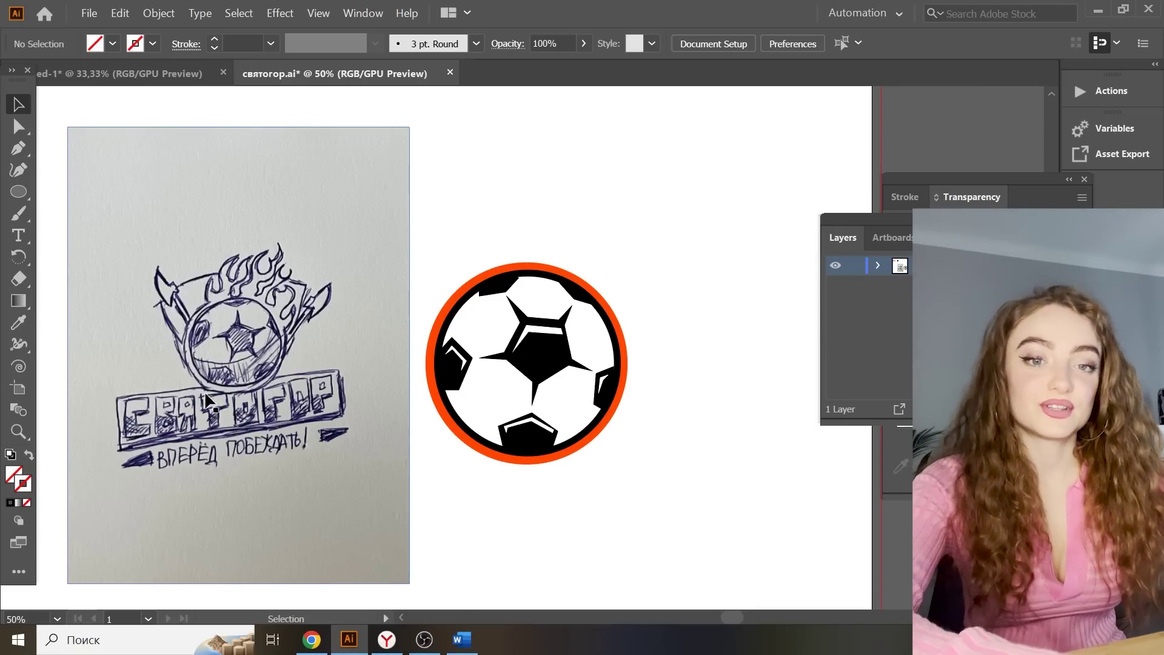
{"action": "left_click", "coordinate": [18, 148]}
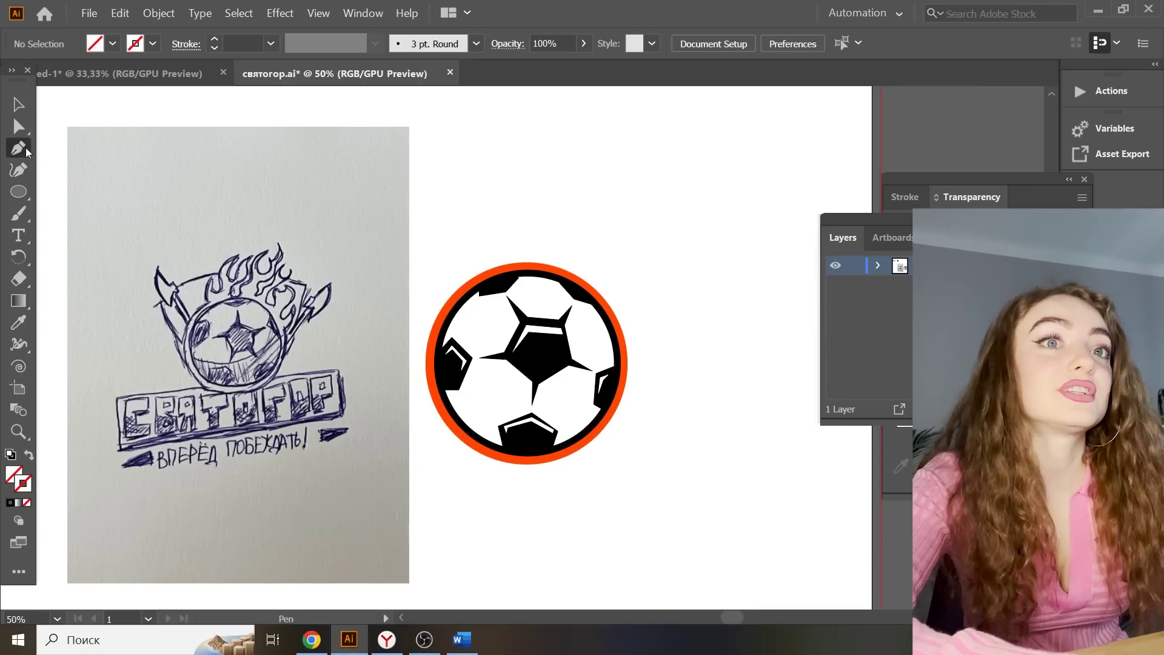
{"action": "scroll", "coordinate": [291, 230], "scroll_direction": "down", "scroll_amount": 2}
{"action": "scroll", "coordinate": [291, 232], "scroll_direction": "down", "scroll_amount": 2}
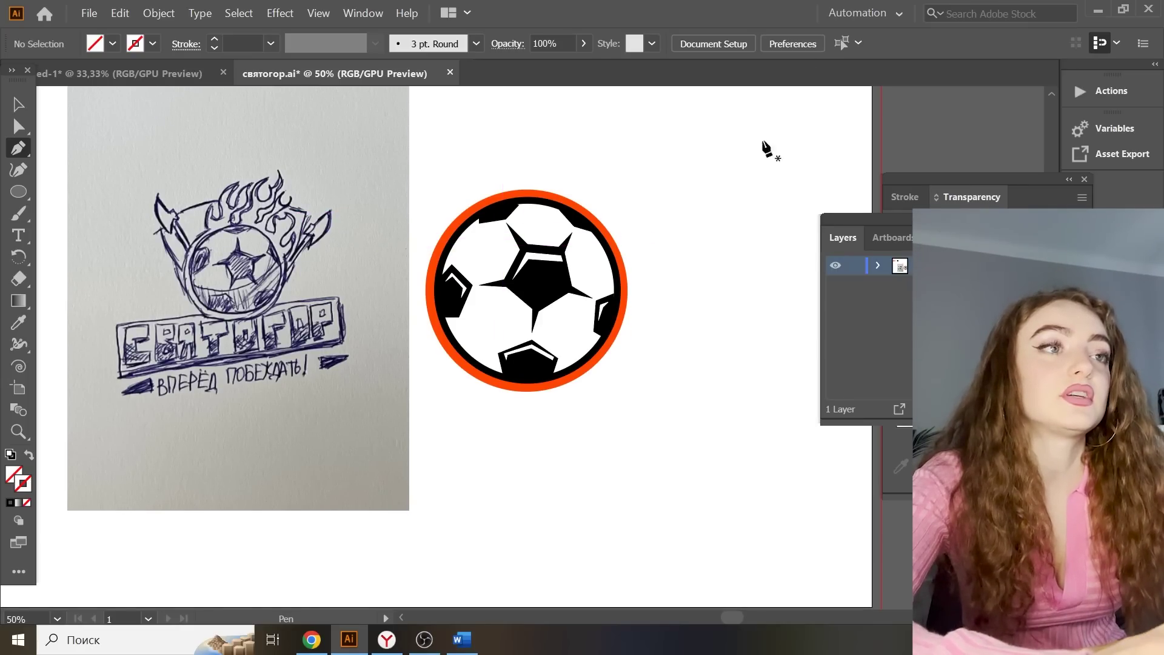
{"action": "scroll", "coordinate": [639, 224], "scroll_direction": "up", "scroll_amount": 1}
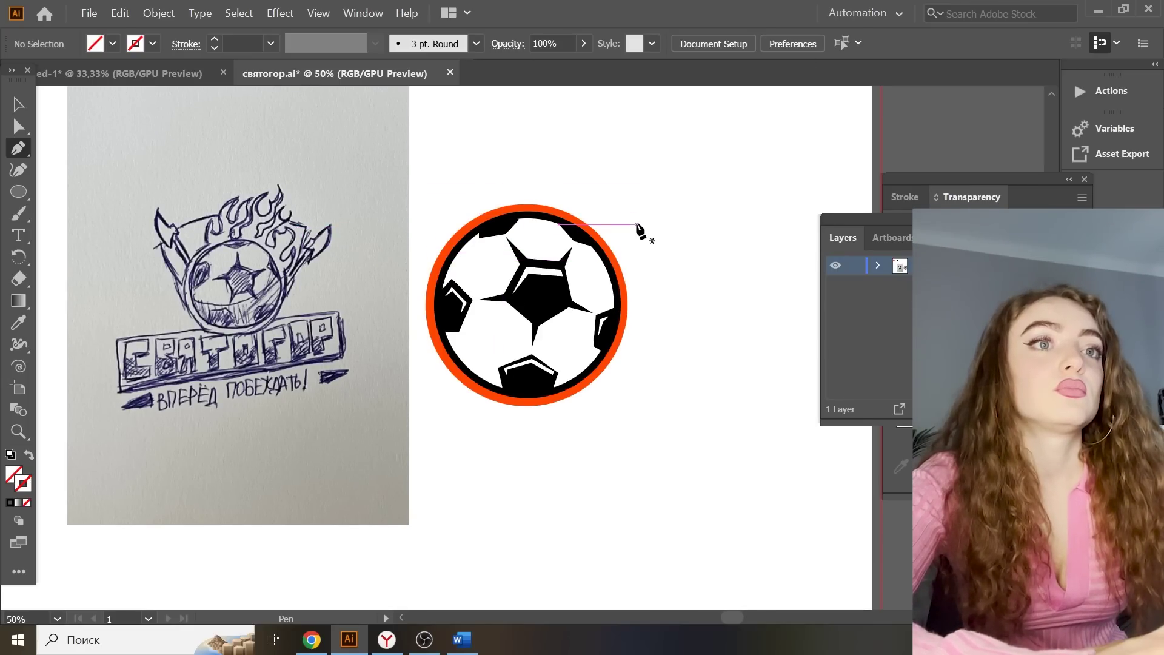
{"action": "scroll", "coordinate": [637, 227], "scroll_direction": "down", "scroll_amount": 3}
{"action": "scroll", "coordinate": [628, 236], "scroll_direction": "up", "scroll_amount": 8}
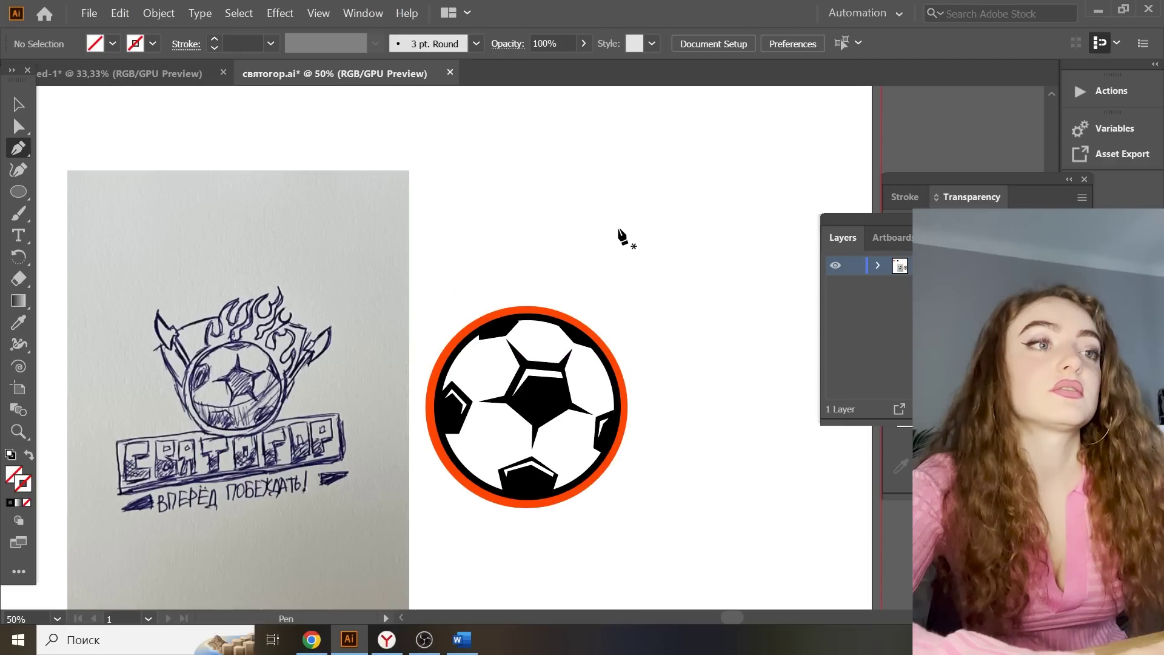
{"action": "left_click", "coordinate": [472, 323]}
{"action": "scroll", "coordinate": [473, 303], "scroll_direction": "down", "scroll_amount": 1}
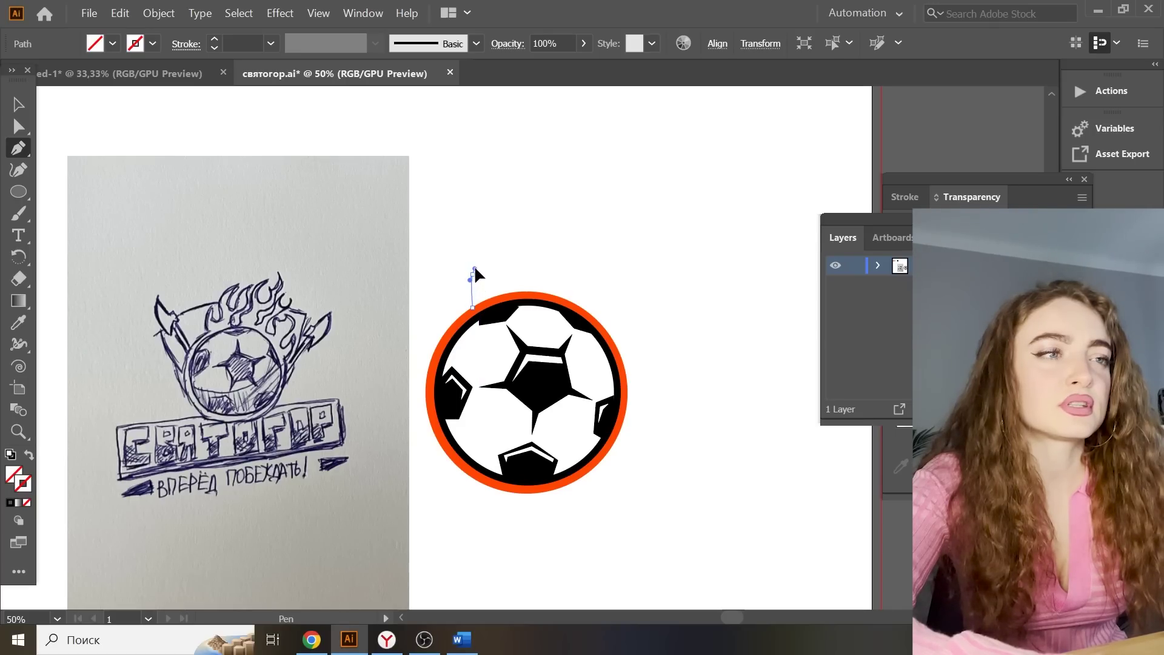
{"action": "mouse_move", "coordinate": [475, 265]}
{"action": "left_mouse_down"}
{"action": "mouse_move", "coordinate": [485, 253]}
{"action": "mouse_move", "coordinate": [483, 273]}
{"action": "mouse_move", "coordinate": [503, 278]}
{"action": "mouse_move", "coordinate": [473, 274]}
{"action": "mouse_move", "coordinate": [502, 276]}
{"action": "mouse_move", "coordinate": [503, 233]}
{"action": "mouse_move", "coordinate": [494, 246]}
{"action": "left_mouse_up"}
{"action": "left_click", "coordinate": [10, 502]}
{"action": "left_click", "coordinate": [503, 244]}
{"action": "left_click_drag", "start_coordinate": [494, 259], "coordinate": [501, 270]}
{"action": "left_click", "coordinate": [532, 235]}
{"action": "left_click_drag", "start_coordinate": [516, 239], "coordinate": [566, 297]}
{"action": "key", "text": "ctrl+z"}
{"action": "key", "text": "ctrl+z"}
{"action": "key", "text": "ctrl+z"}
{"action": "key", "text": "ctrl+z"}
{"action": "key", "text": "ctrl+z"}
{"action": "key", "text": "ctrl+z"}
{"action": "key", "text": "ctrl+z"}
{"action": "key", "text": "ctrl+z"}
Trace the remaining flame tongues with the Pen tool across the ball's top, ending at the ring's upper-right edge, and close the outline
{"action": "left_click", "coordinate": [516, 277]}
{"action": "left_click", "coordinate": [548, 221]}
{"action": "left_click", "coordinate": [559, 222]}
{"action": "left_click", "coordinate": [582, 208]}
{"action": "left_click", "coordinate": [566, 233]}
{"action": "left_click", "coordinate": [586, 226]}
{"action": "key", "text": "ctrl+z"}
{"action": "left_click", "coordinate": [600, 233]}
{"action": "left_click_drag", "start_coordinate": [601, 306], "coordinate": [556, 377]}
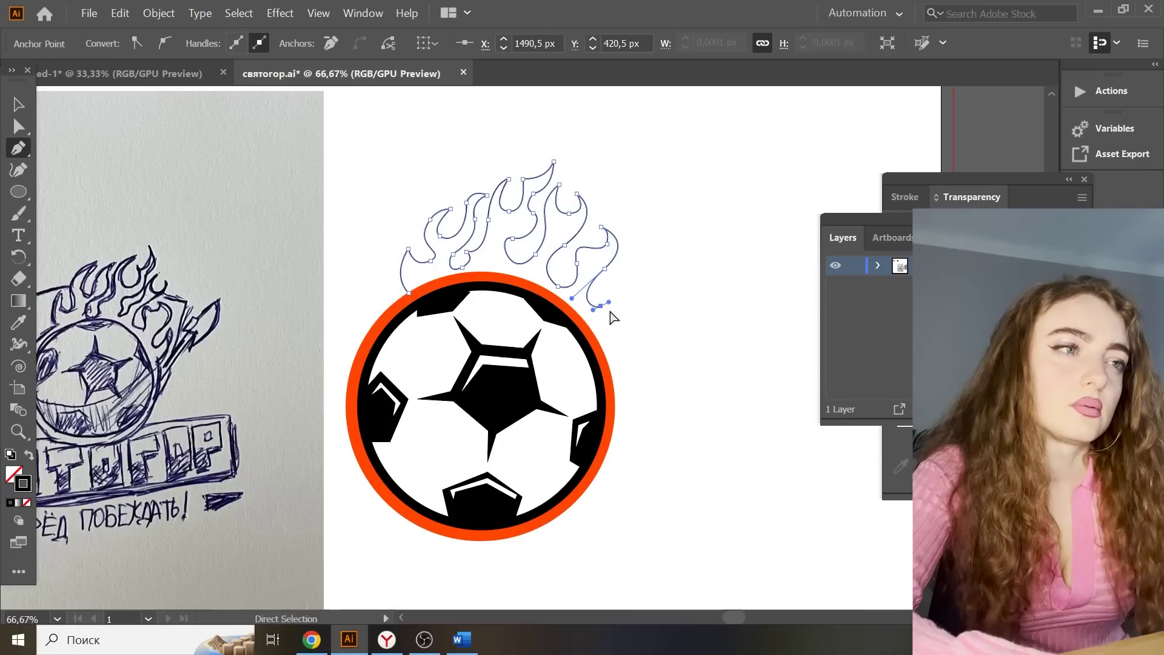
{"action": "left_click", "coordinate": [603, 291]}
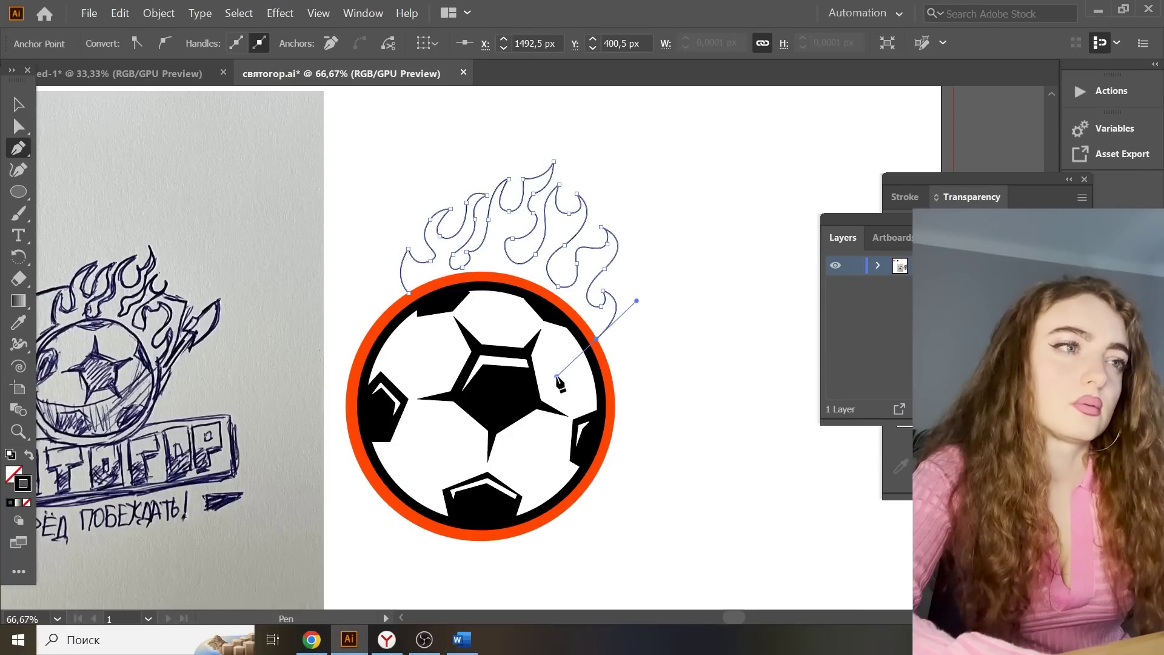
{"action": "left_click", "coordinate": [409, 293]}
Fill the flame shape with the ring's red-orange colour and send it behind the ball
{"action": "key", "text": "i"}
{"action": "left_click", "coordinate": [389, 312]}
{"action": "left_click", "coordinate": [22, 107]}
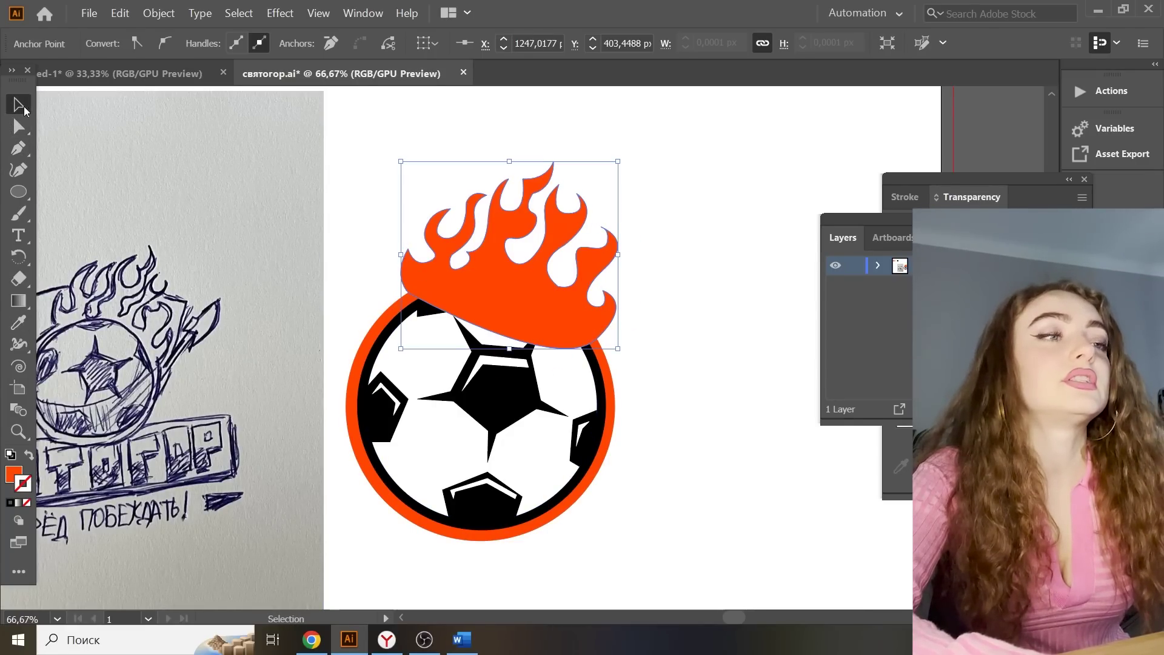
{"action": "right_click", "coordinate": [566, 232]}
{"action": "mouse_move", "coordinate": [619, 452]}
{"action": "left_click", "coordinate": [725, 496]}
{"action": "left_click", "coordinate": [803, 396]}
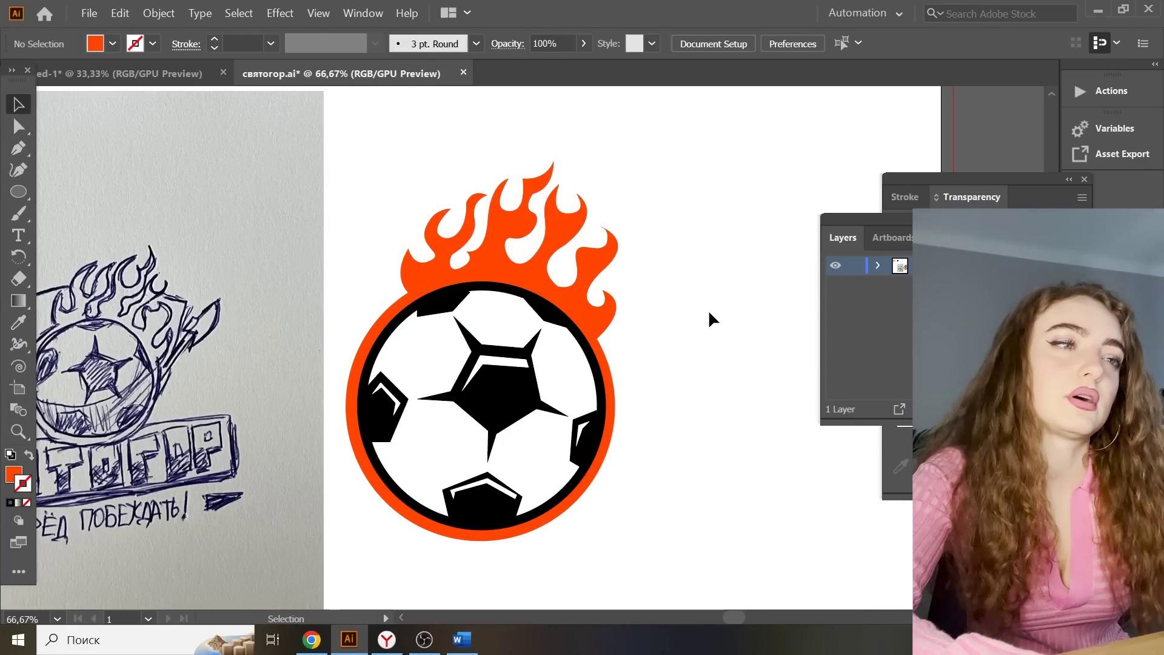
Nudge the flame shape slightly to adjust how it sits on the ball
{"action": "key", "text": "ctrl+minus"}
{"action": "key", "text": "ctrl+minus"}
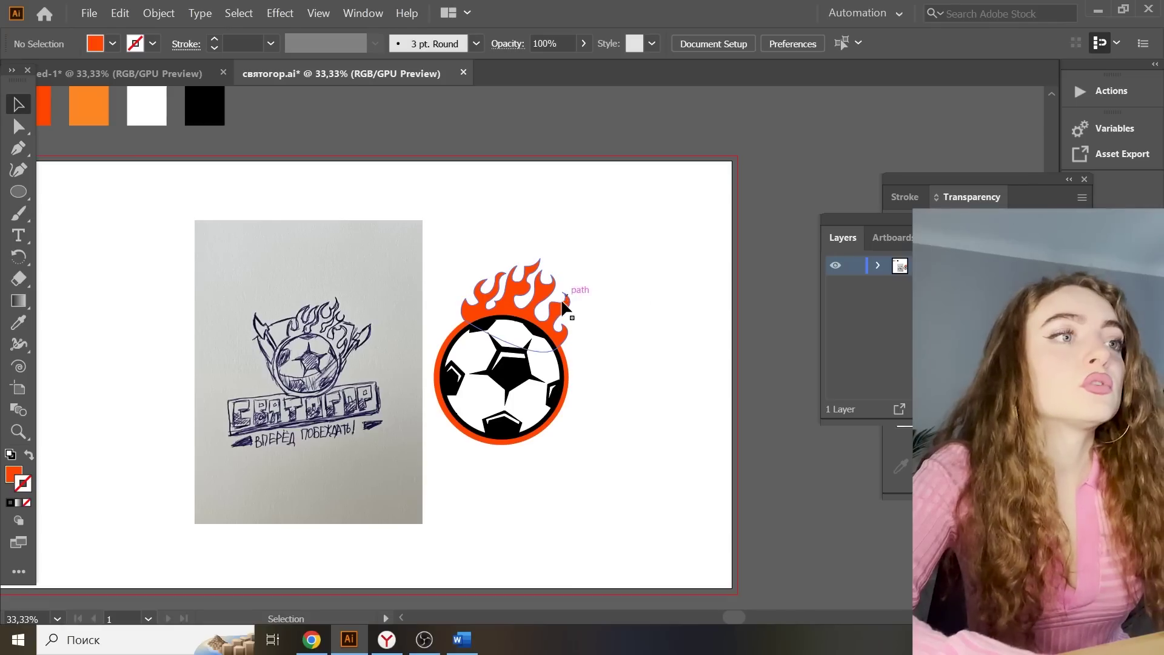
{"action": "left_click", "coordinate": [533, 267]}
{"action": "left_click_drag", "start_coordinate": [519, 258], "coordinate": [518, 250]}
{"action": "scroll", "coordinate": [595, 318], "scroll_direction": "down", "scroll_amount": 3}
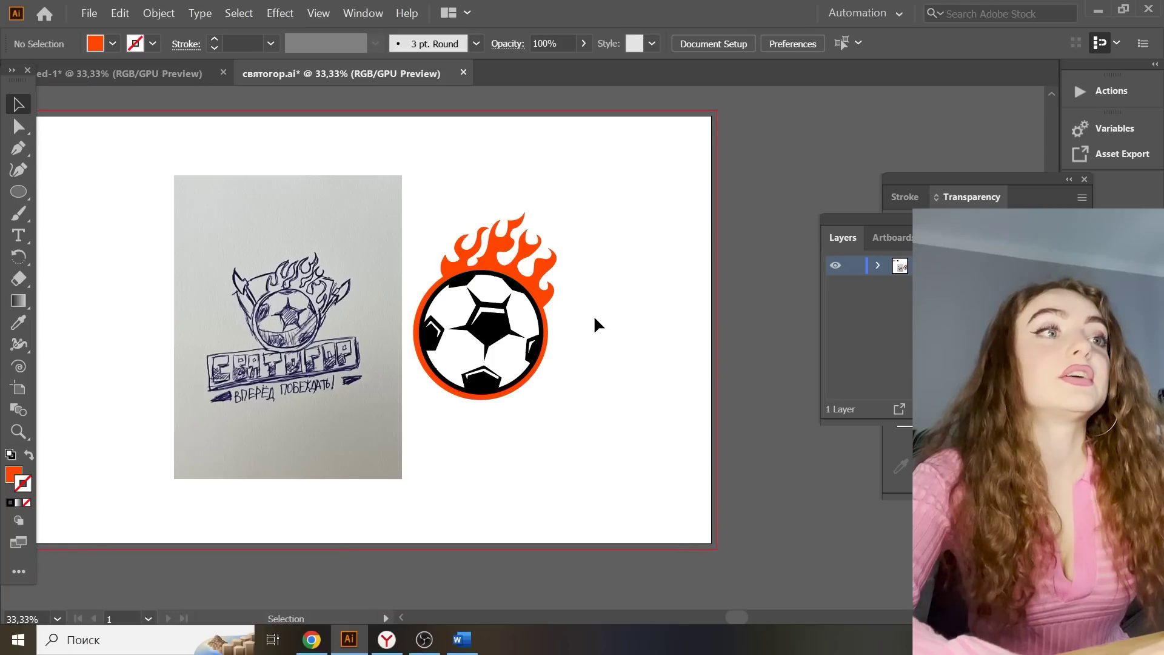
Select the flame together with the red-orange ring and send both to the back
{"action": "left_click", "coordinate": [553, 267]}
{"action": "left_click", "coordinate": [547, 359], "text": "shift"}
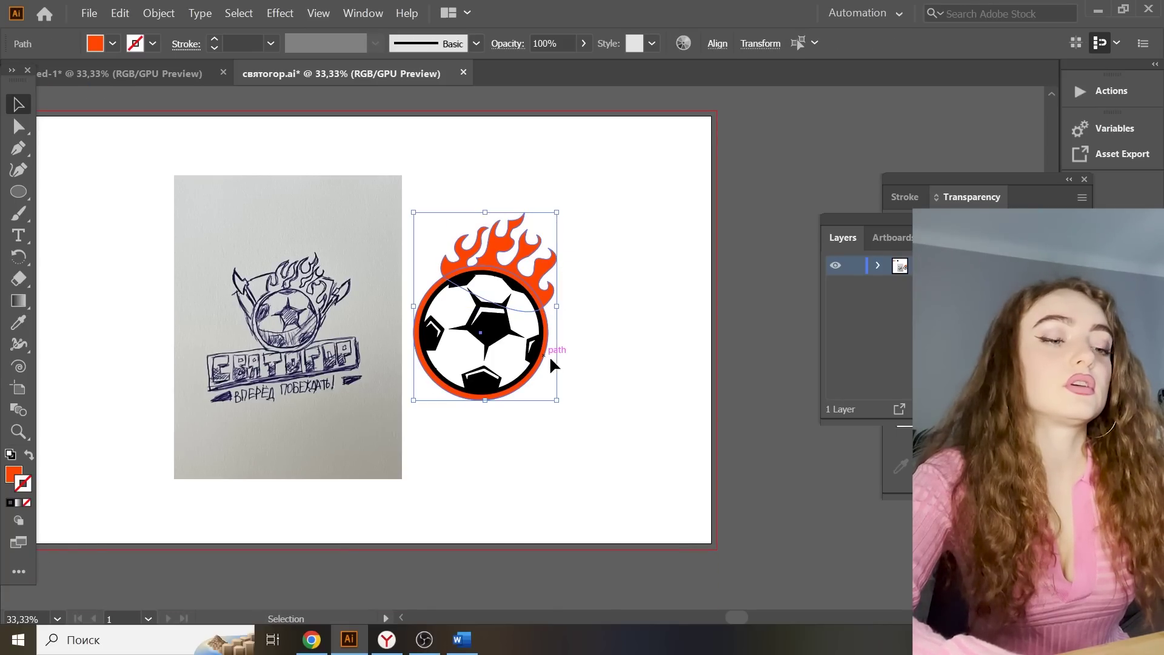
{"action": "right_click", "coordinate": [638, 381]}
{"action": "mouse_move", "coordinate": [744, 303]}
{"action": "left_click", "coordinate": [865, 347]}
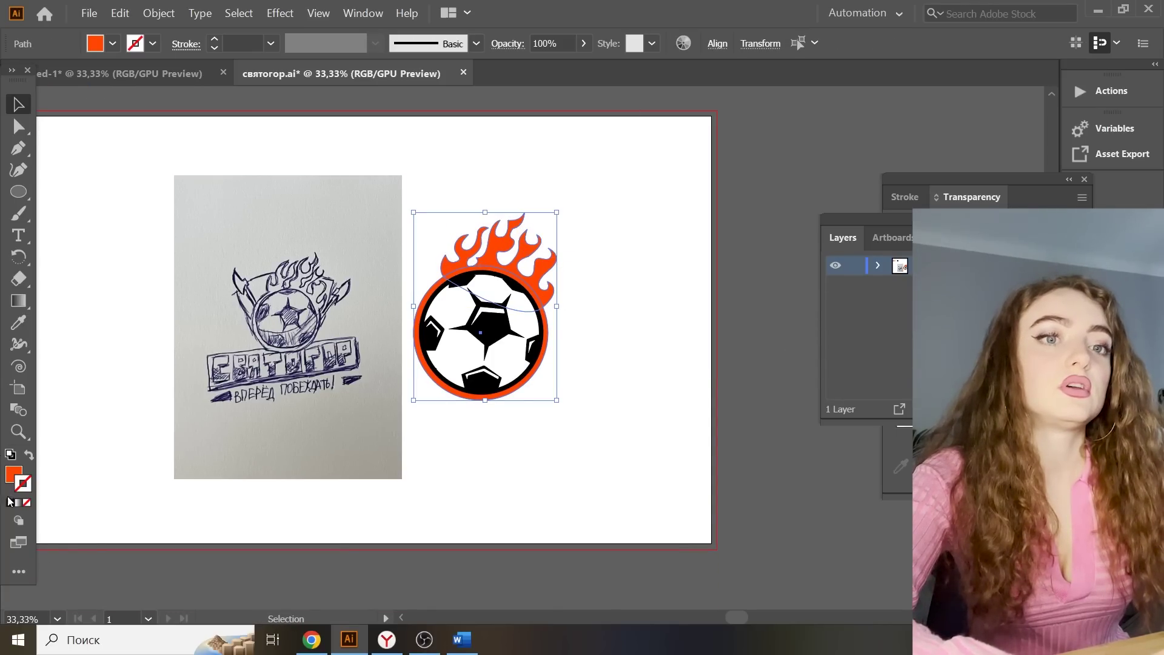
Give the flame and ring a black 23 pt stroke with round corners
{"action": "type", "text": "2"}
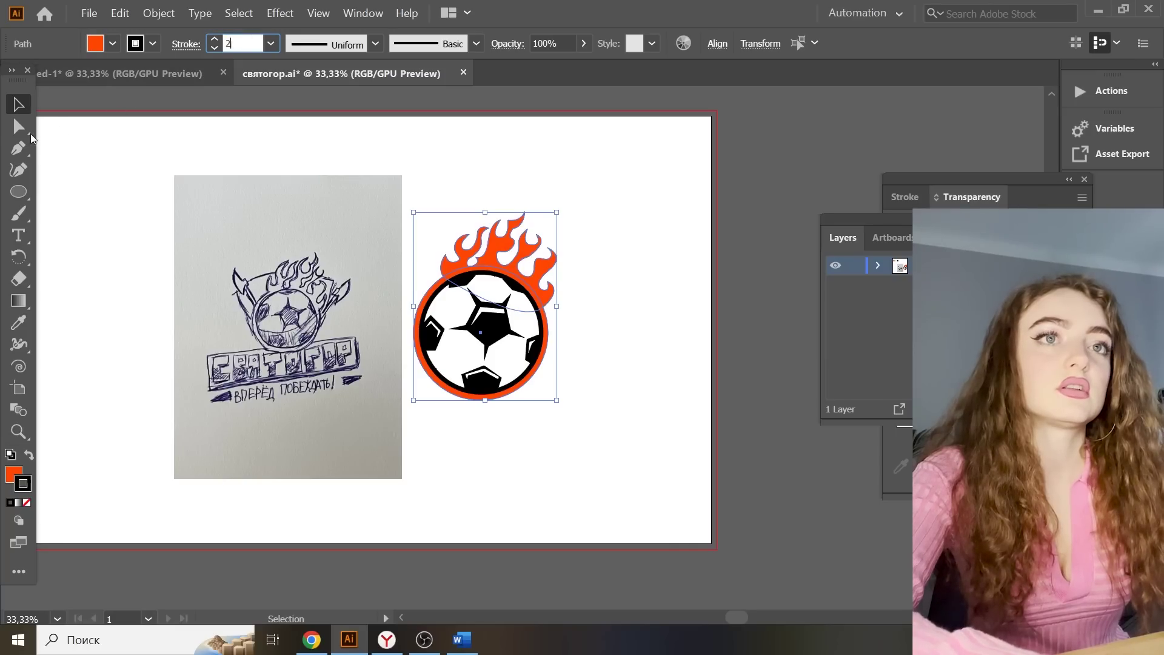
{"action": "type", "text": "0"}
{"action": "left_click", "coordinate": [116, 114]}
{"action": "key", "text": "ctrl+z"}
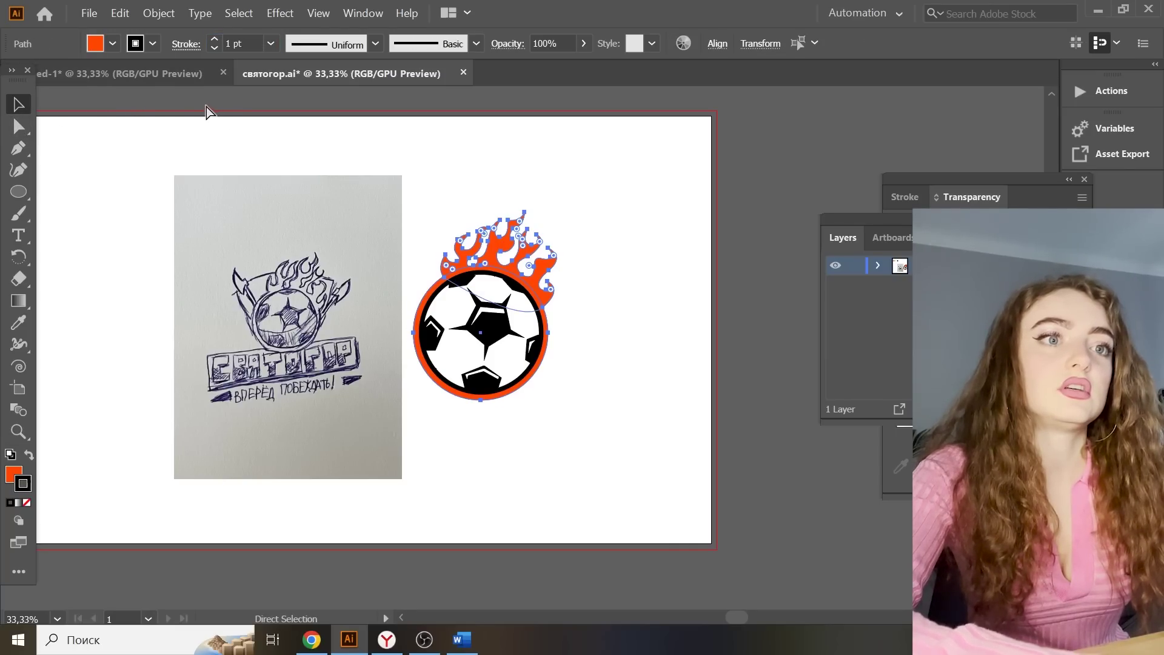
{"action": "key", "text": "ctrl+shift+z"}
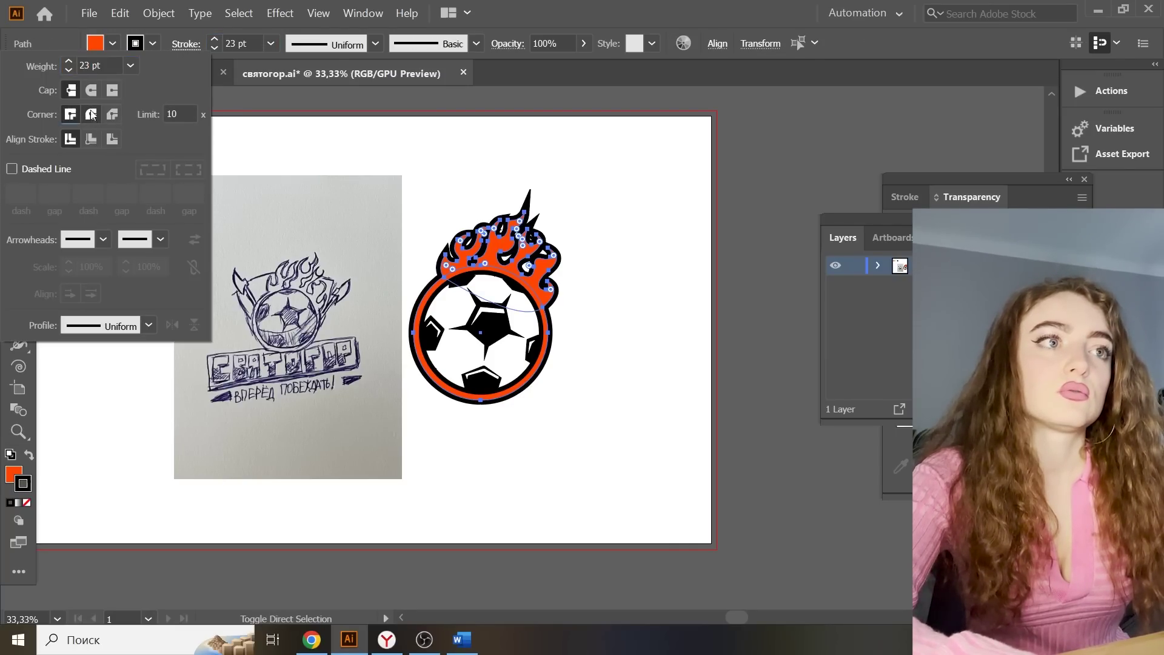
{"action": "left_click", "coordinate": [92, 114]}
{"action": "left_click", "coordinate": [553, 162]}
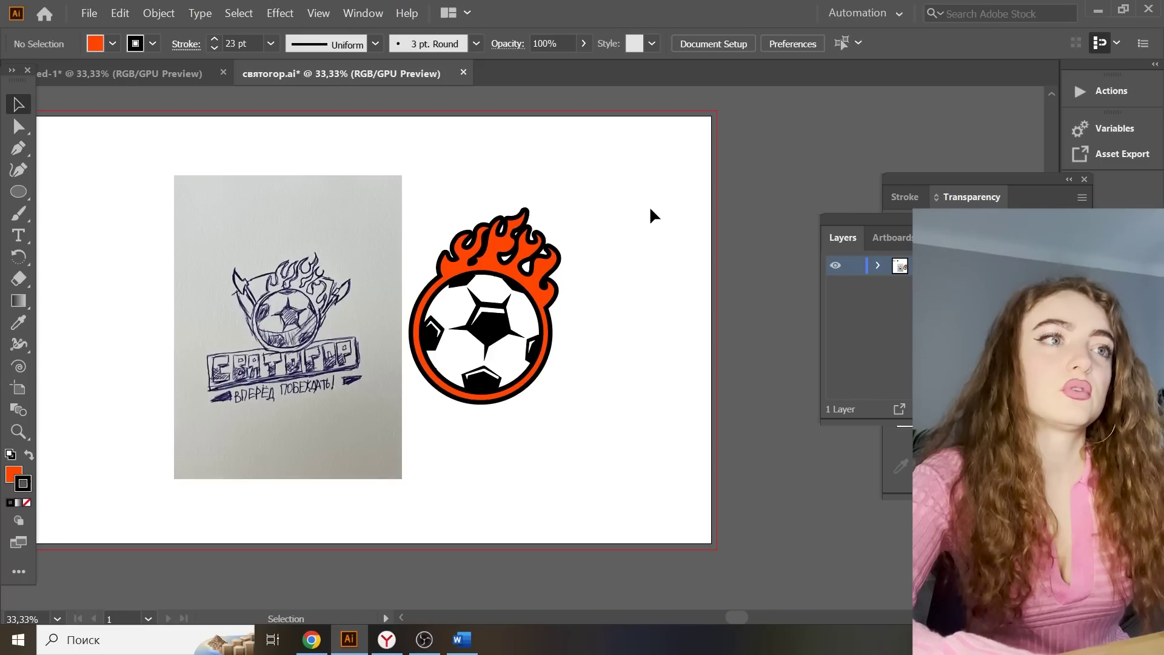
Draw a shape with the Pen tool over the flames, following their inner contour and the ball's top edge, to cover the gaps between them
{"action": "key", "text": "ctrl+plus"}
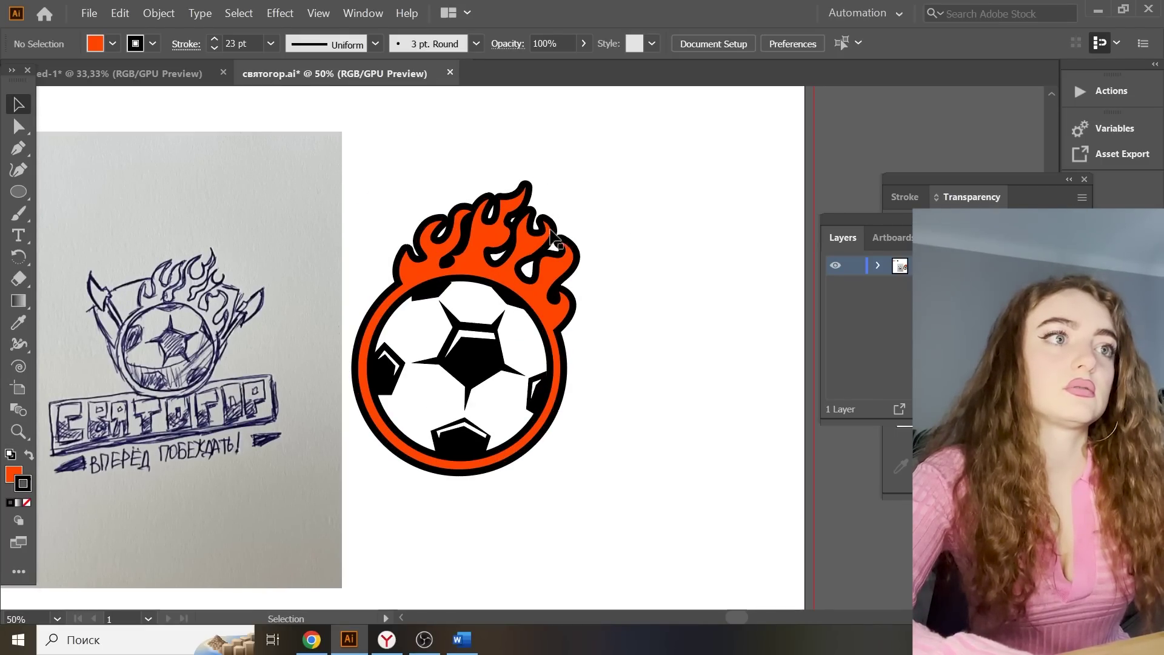
{"action": "left_click", "coordinate": [15, 152]}
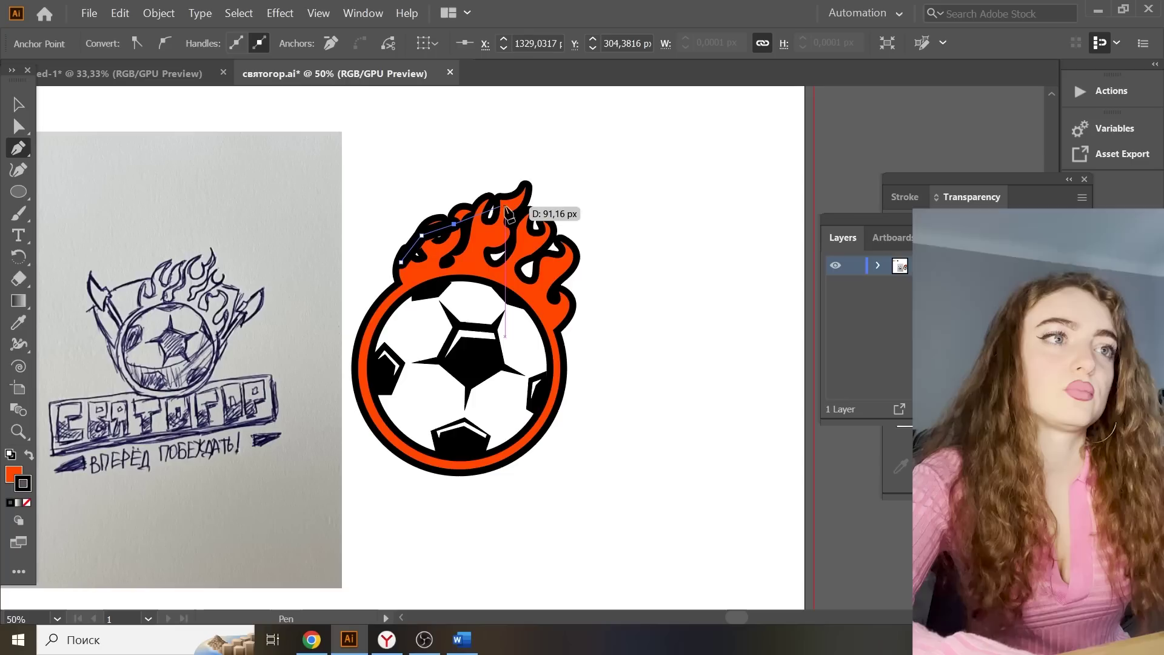
{"action": "left_click_drag", "start_coordinate": [505, 206], "coordinate": [548, 236]}
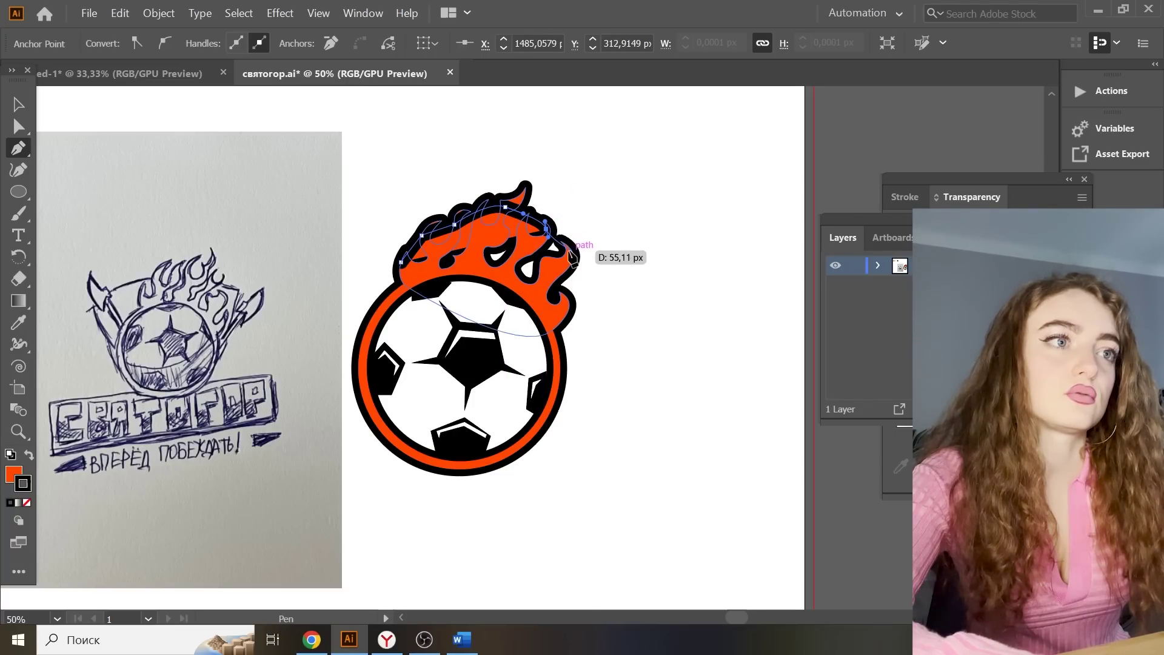
{"action": "left_click", "coordinate": [566, 251]}
{"action": "left_click", "coordinate": [566, 274]}
{"action": "left_click_drag", "start_coordinate": [547, 292], "coordinate": [528, 289]}
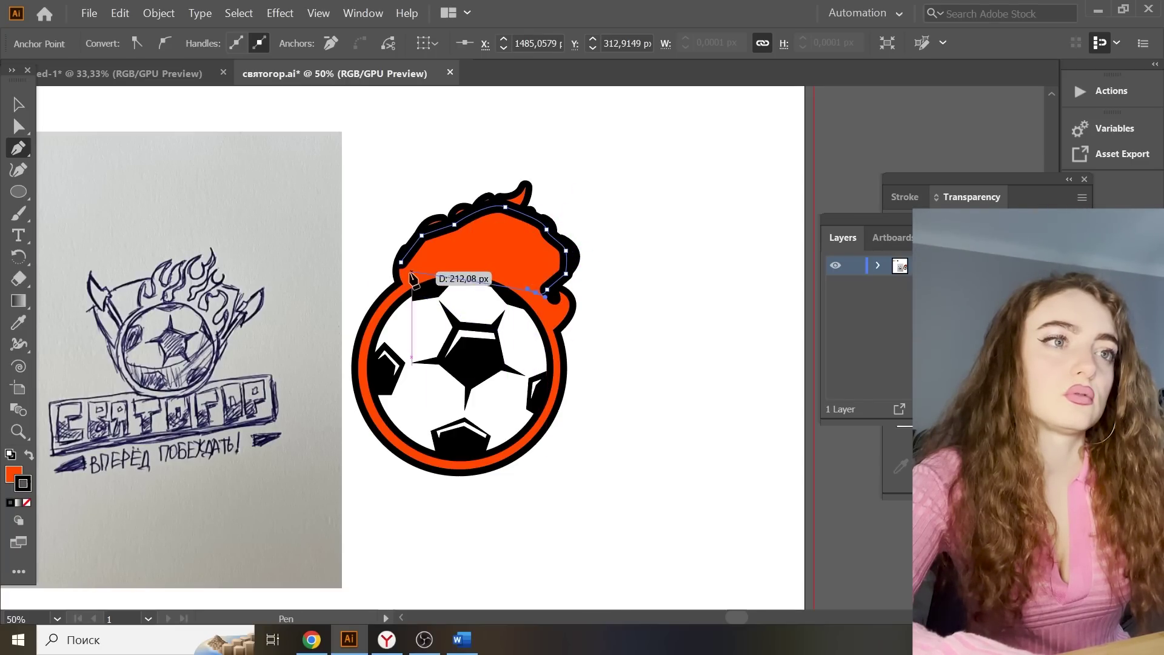
{"action": "left_click_drag", "start_coordinate": [445, 267], "coordinate": [419, 276]}
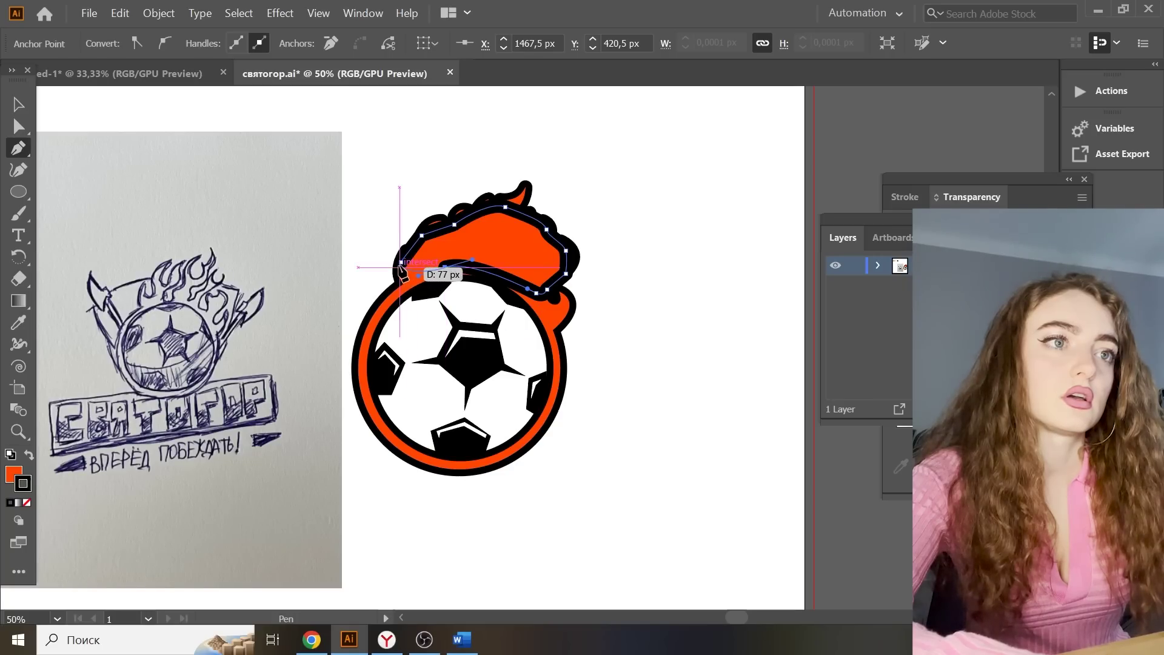
Give the gap-covering shape a black fill without stroke and send it behind the flames
{"action": "left_click", "coordinate": [28, 455]}
{"action": "left_click", "coordinate": [26, 503]}
{"action": "right_click", "coordinate": [287, 167]}
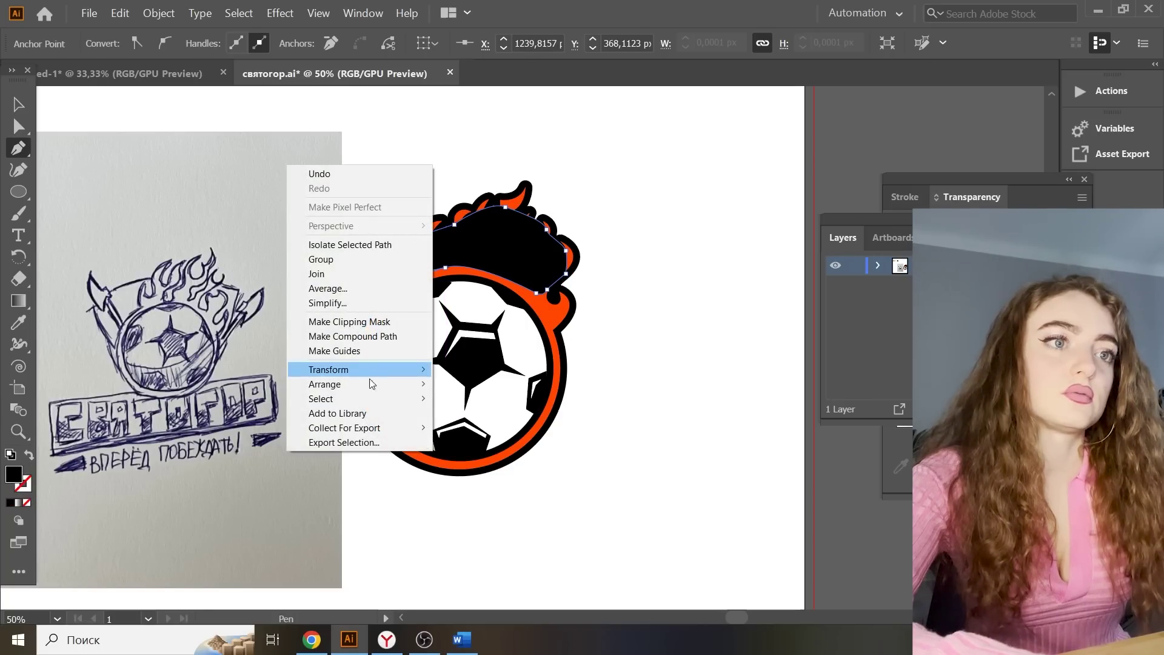
{"action": "mouse_move", "coordinate": [398, 387]}
{"action": "left_click", "coordinate": [505, 423]}
{"action": "left_click", "coordinate": [18, 105]}
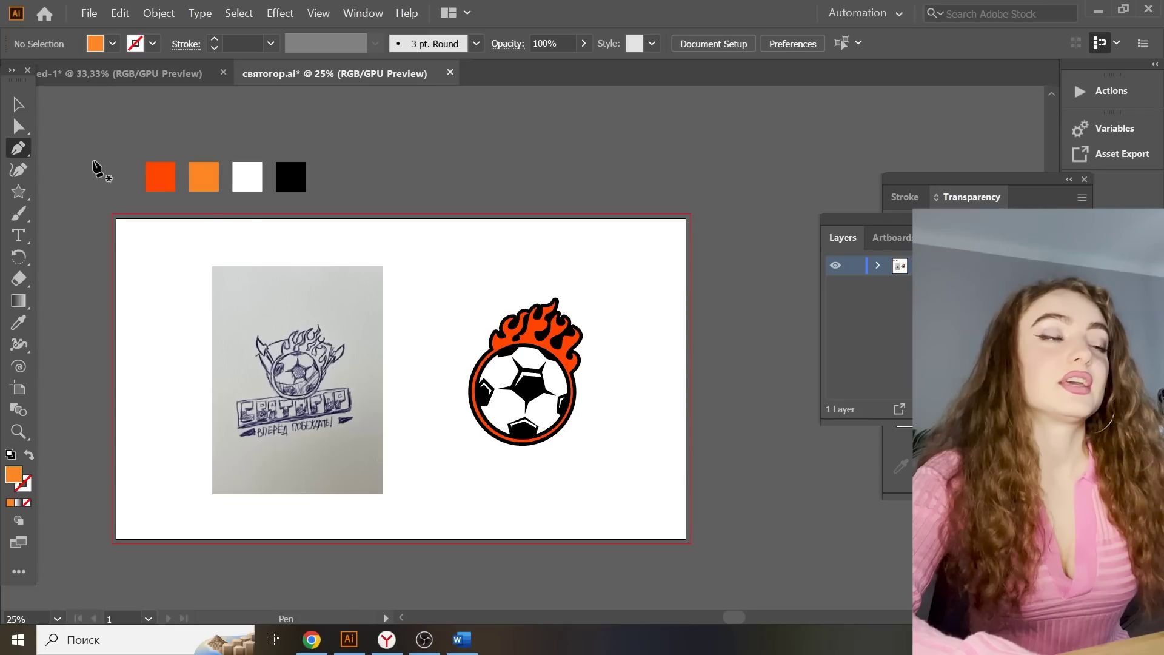
Draw a downward-pointing orange triangle about 483 px wide and 347 px high above the artboard with the Pen tool
{"action": "scroll", "coordinate": [529, 219], "scroll_direction": "up", "scroll_amount": 2}
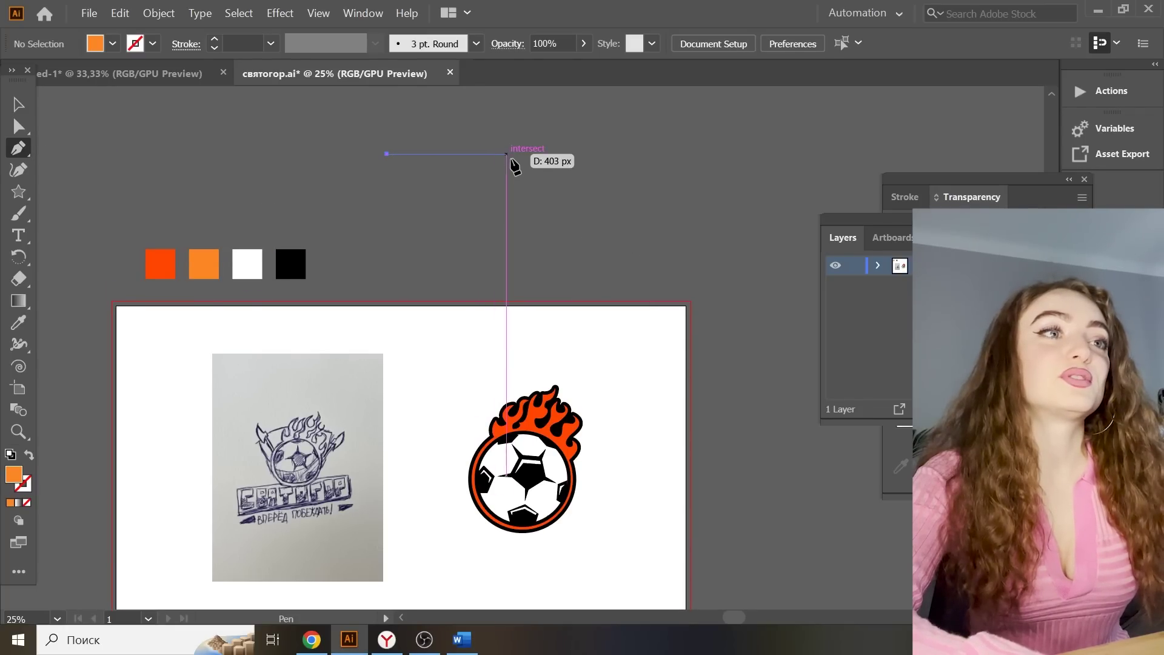
{"action": "left_click", "coordinate": [531, 154]}
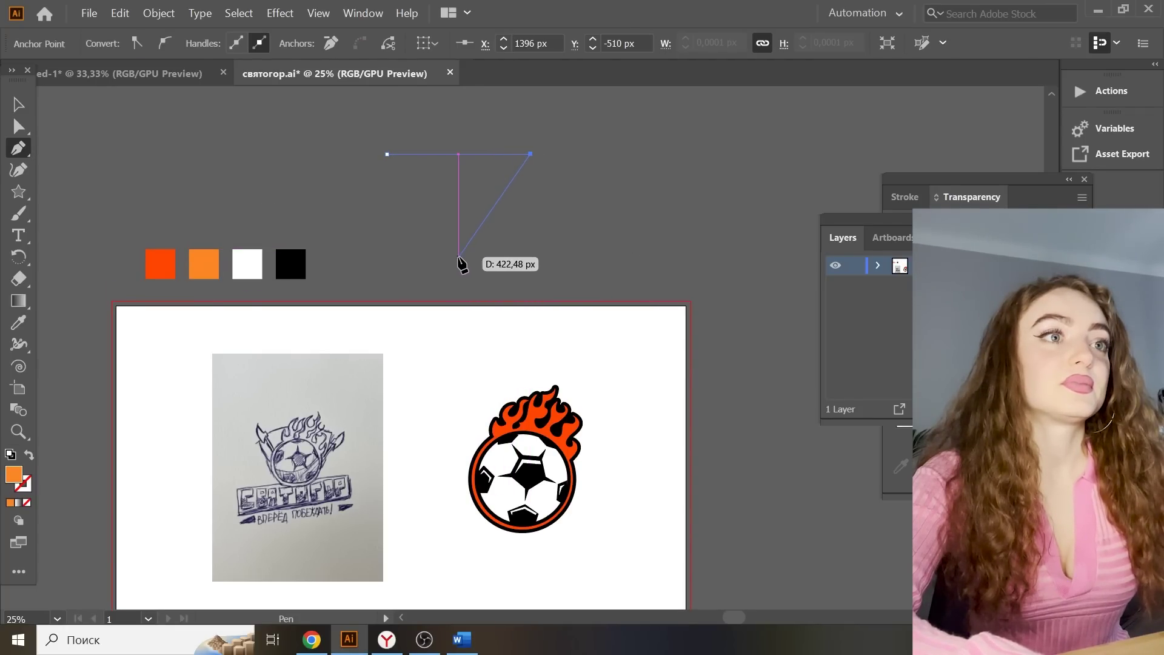
{"action": "left_click", "coordinate": [459, 257]}
{"action": "left_click", "coordinate": [387, 154]}
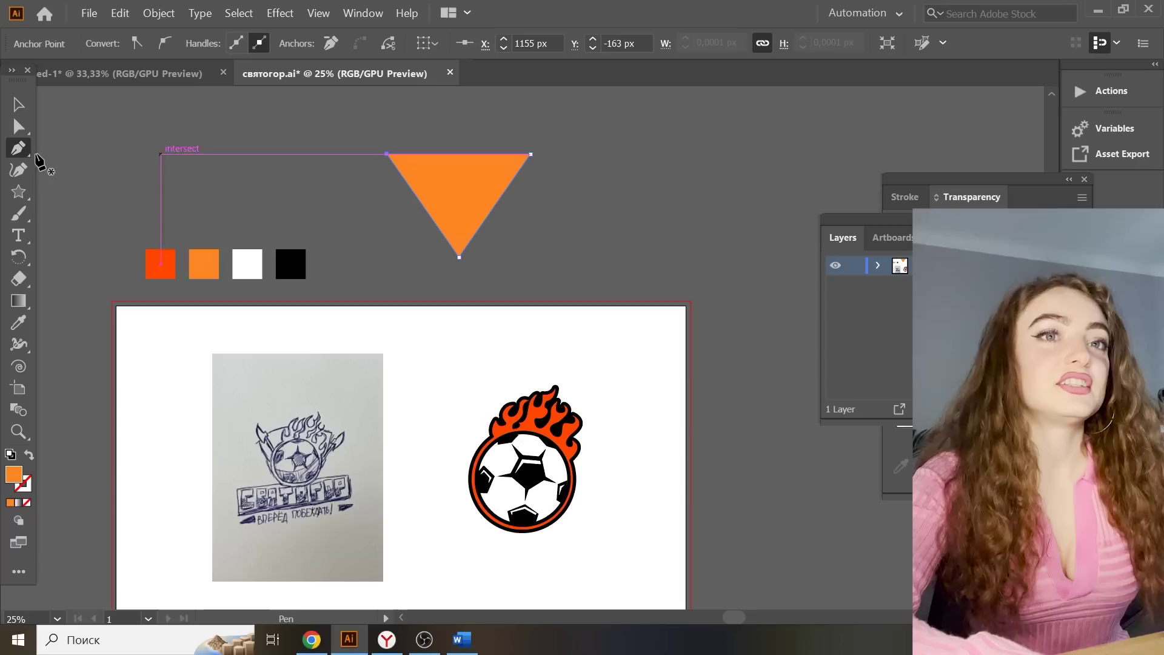
Bend the triangle's three straight sides slightly outward with the Anchor Point tool to form a shield
{"action": "left_click", "coordinate": [18, 148]}
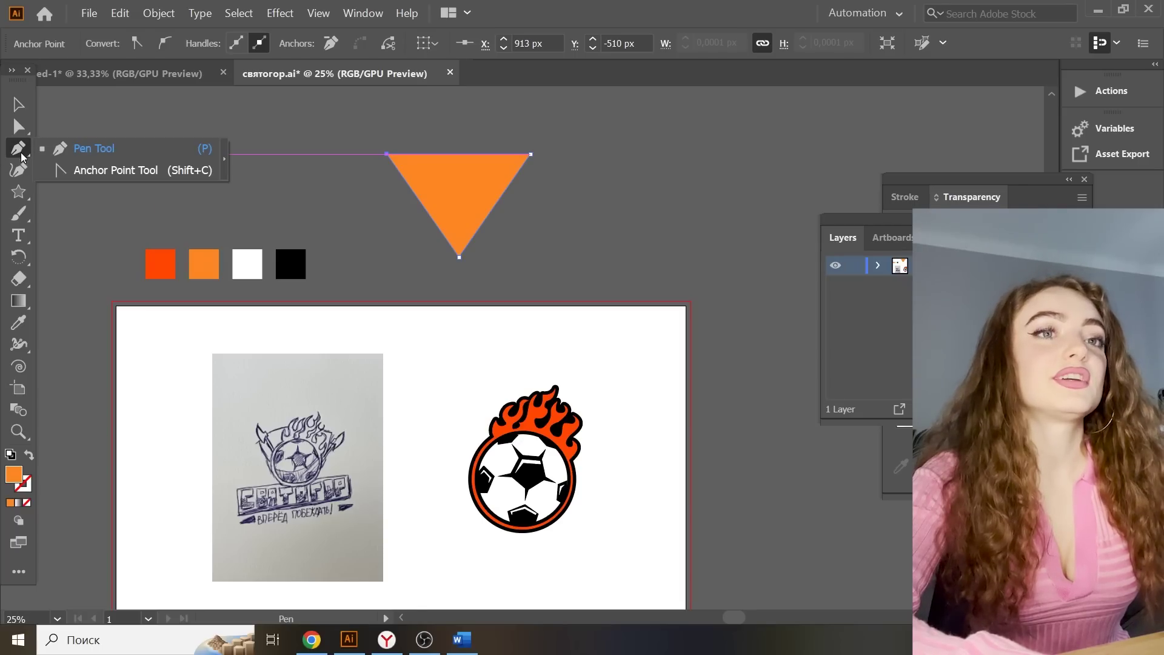
{"action": "left_click", "coordinate": [82, 172]}
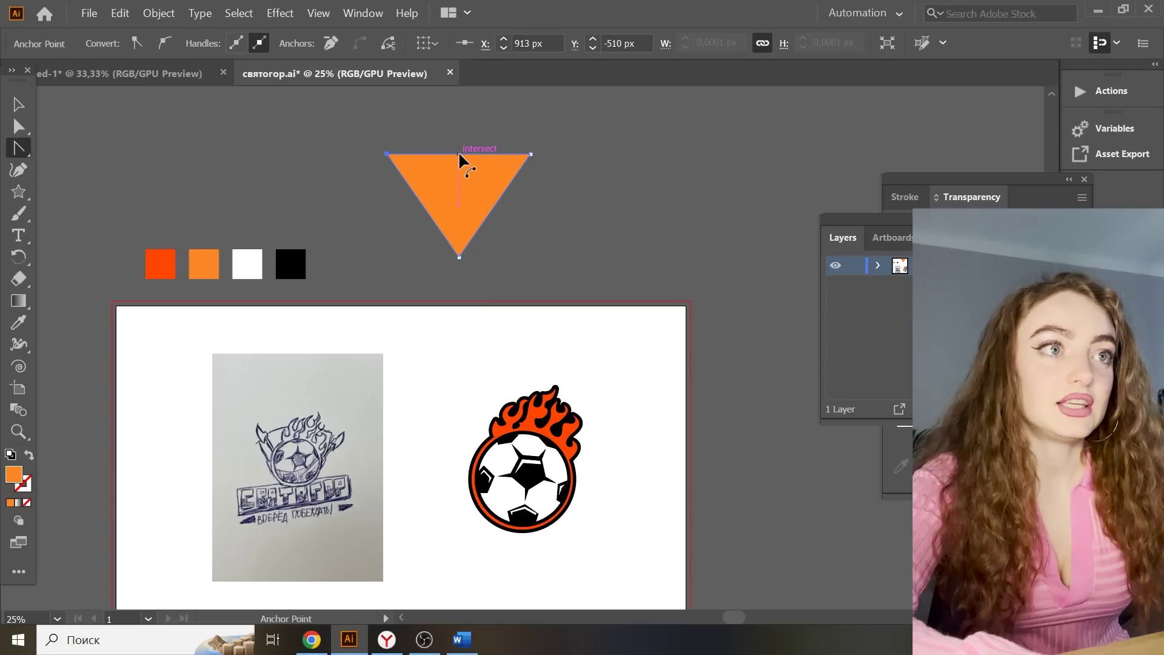
{"action": "left_click_drag", "start_coordinate": [459, 155], "coordinate": [460, 146]}
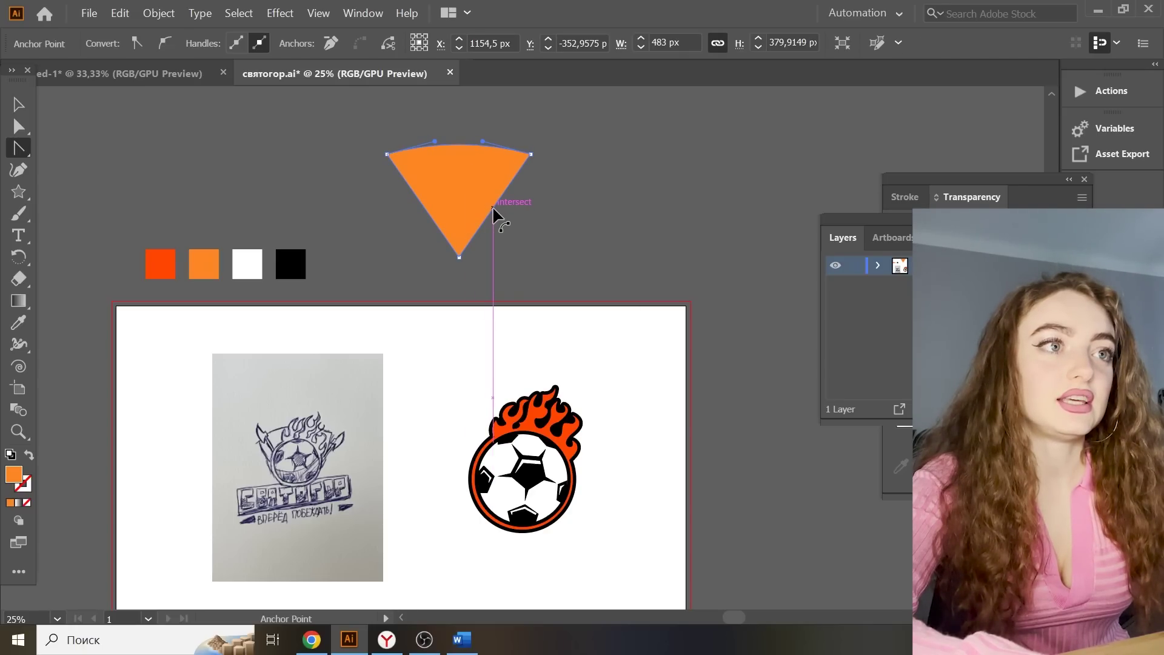
{"action": "left_click_drag", "start_coordinate": [496, 203], "coordinate": [507, 210]}
{"action": "left_click_drag", "start_coordinate": [423, 206], "coordinate": [412, 211]}
Narrow the orange shield and place it centred behind the flaming ball
{"action": "left_click", "coordinate": [17, 103]}
{"action": "left_click_drag", "start_coordinate": [531, 201], "coordinate": [498, 201]}
{"action": "scroll", "coordinate": [521, 226], "scroll_direction": "down", "scroll_amount": 2}
{"action": "left_click_drag", "start_coordinate": [462, 148], "coordinate": [528, 423]}
{"action": "right_click", "coordinate": [529, 424]}
{"action": "mouse_move", "coordinate": [601, 356]}
{"action": "left_click", "coordinate": [745, 401]}
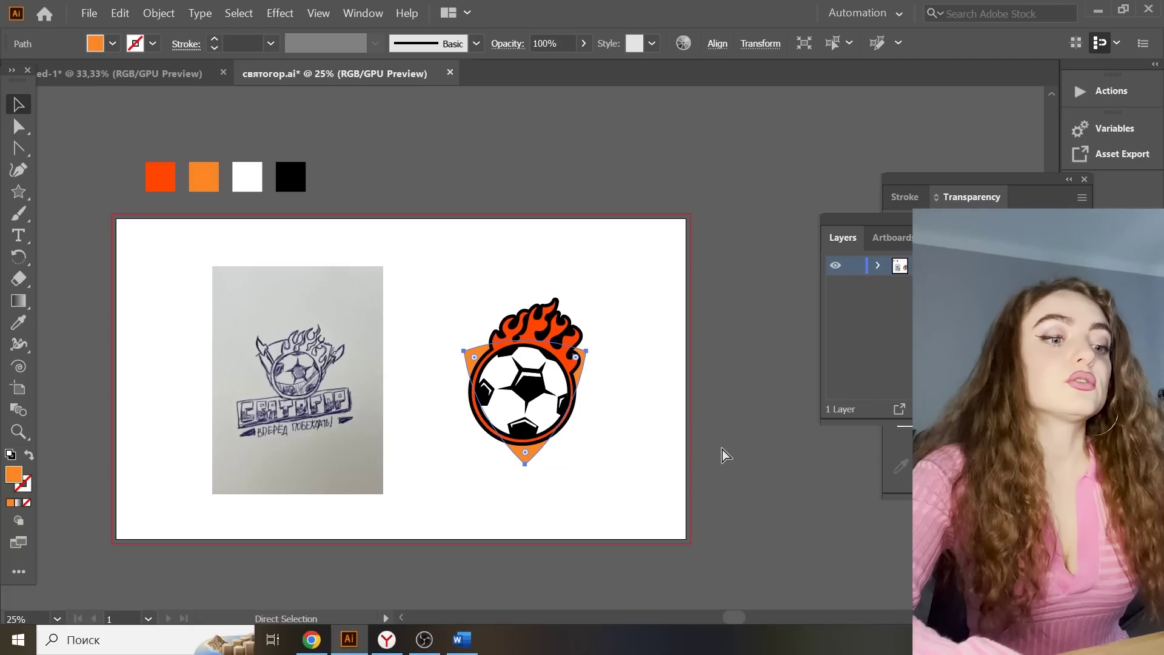
Duplicate the orange shield in place and send the copy to the back
{"action": "key", "text": "ctrl+c"}
{"action": "key", "text": "ctrl+f"}
{"action": "right_click", "coordinate": [700, 348]}
{"action": "mouse_move", "coordinate": [758, 281]}
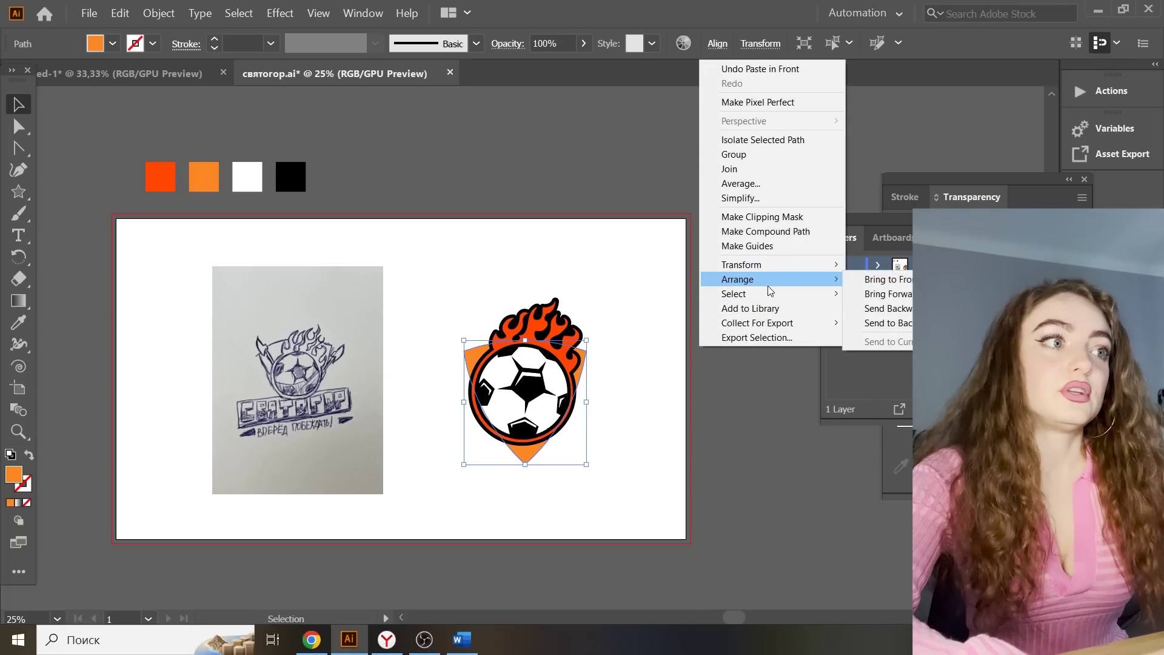
{"action": "left_click", "coordinate": [874, 323]}
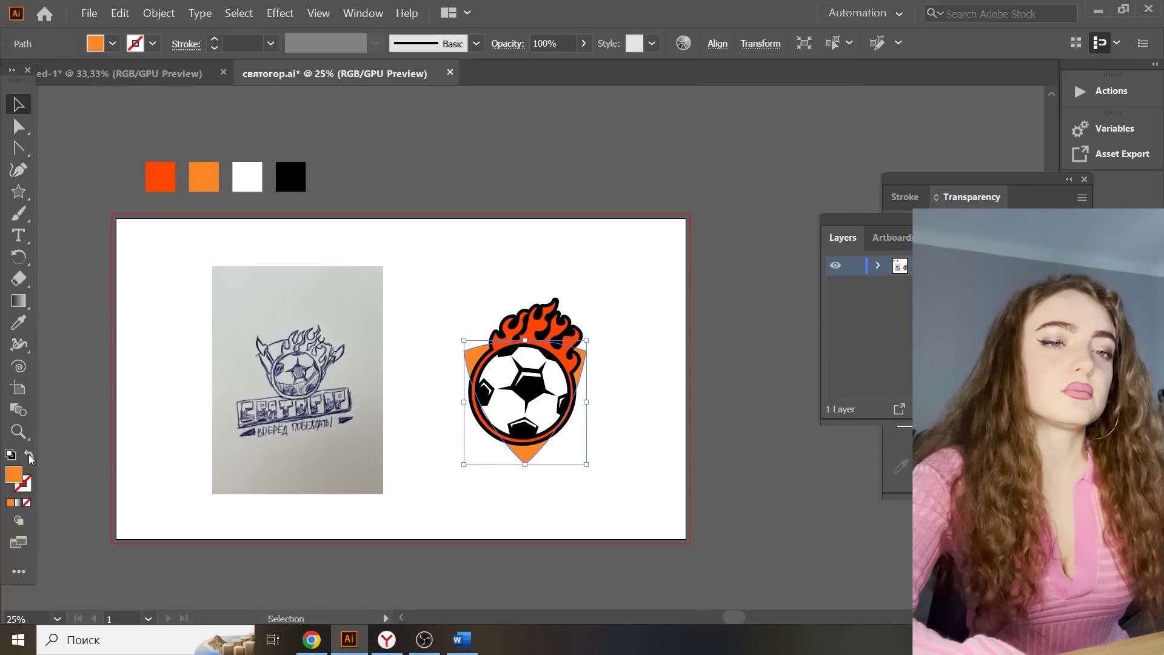
Give the shield copy a black 23 pt stroke with no fill and nudge the shield slightly to the left
{"action": "left_click", "coordinate": [29, 456]}
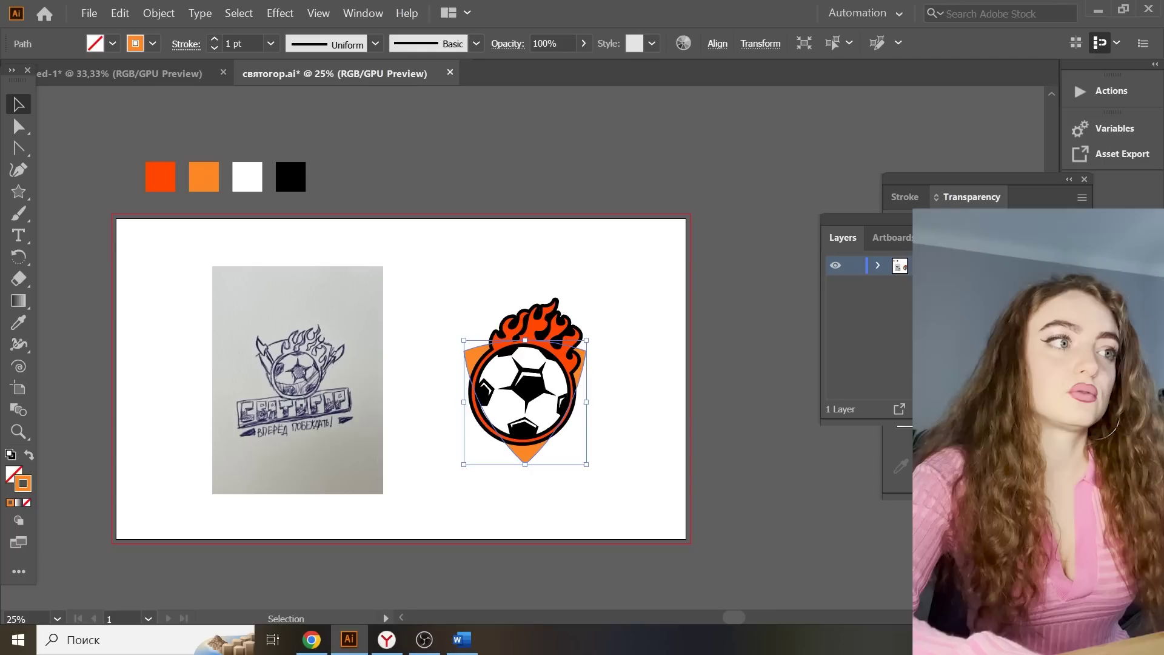
{"action": "left_click_drag", "start_coordinate": [252, 44], "coordinate": [123, 42]}
{"action": "type", "text": "25"}
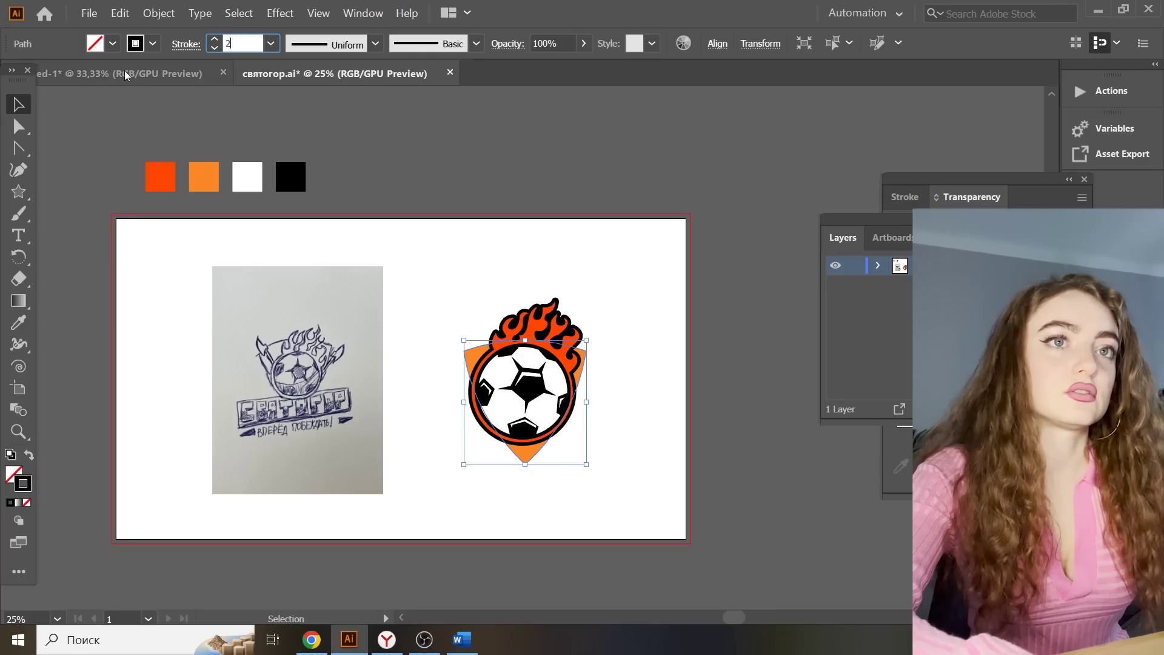
{"action": "left_click", "coordinate": [168, 119]}
{"action": "scroll", "coordinate": [318, 125], "scroll_direction": "down", "scroll_amount": 2}
{"action": "left_click_drag", "start_coordinate": [522, 387], "coordinate": [520, 387]}
{"action": "left_click", "coordinate": [623, 407]}
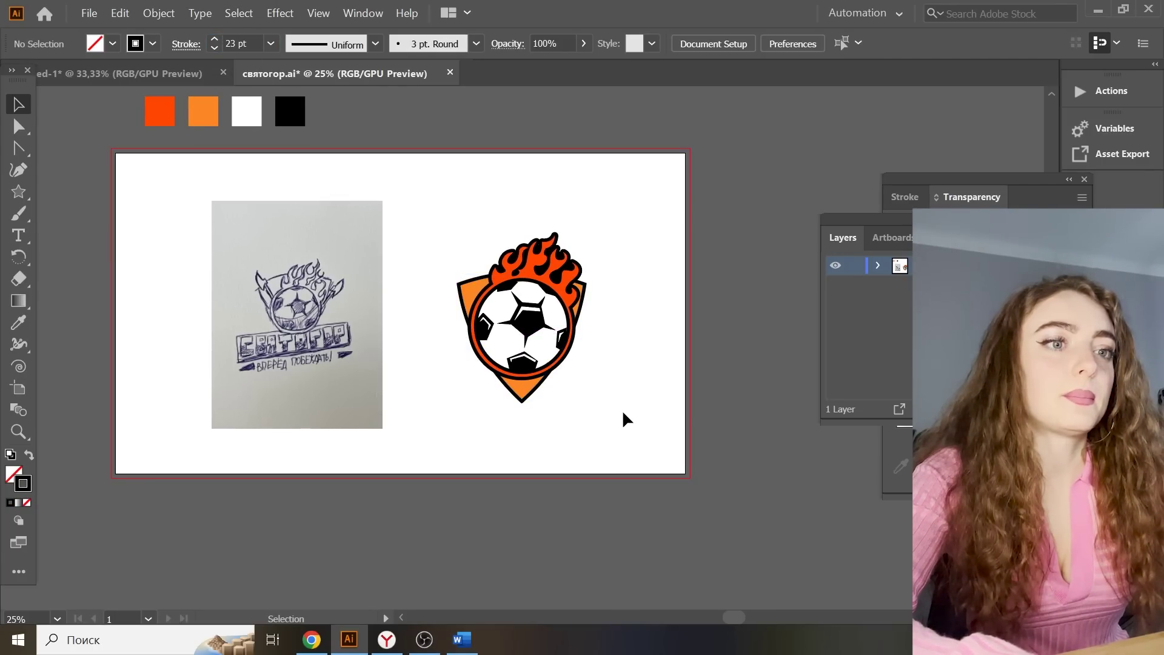
Add the text "CD" in Aldo the Apache above the artboard and enlarge it to about 123 pt
{"action": "key", "text": "ctrl+1"}
{"action": "key", "text": "t"}
{"action": "left_click", "coordinate": [223, 194]}
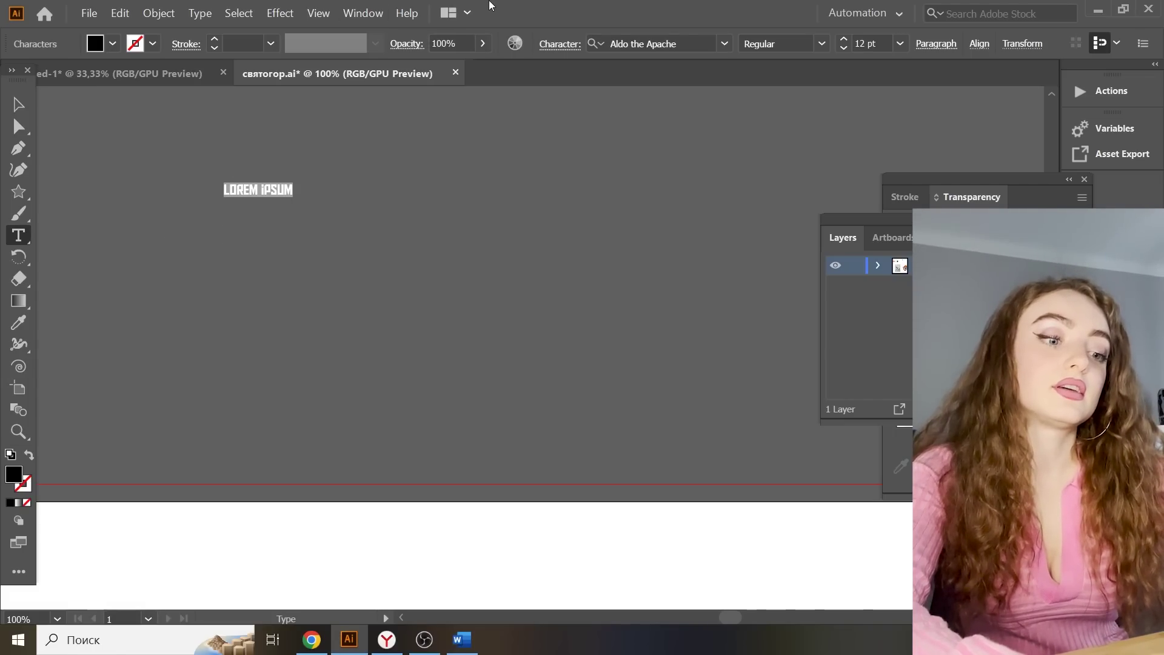
{"action": "type", "text": "CD"}
{"action": "key", "text": "Escape"}
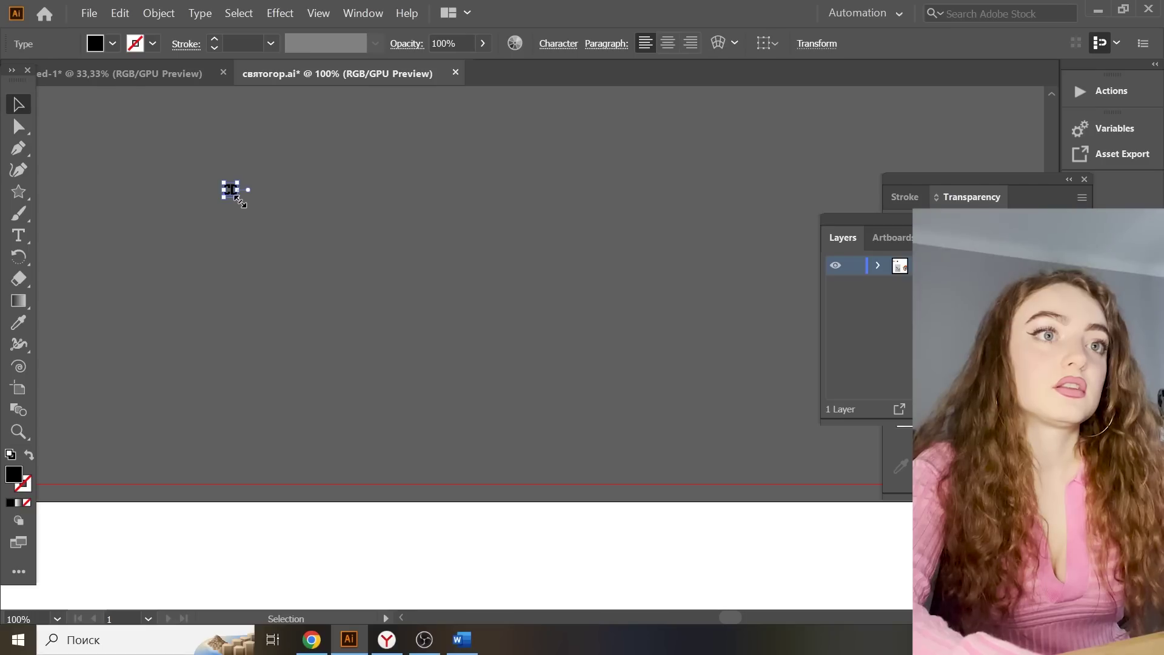
{"action": "left_click_drag", "start_coordinate": [273, 235], "coordinate": [331, 184]}
Replace the letter D in the enlarged text with B
{"action": "left_click", "coordinate": [27, 240]}
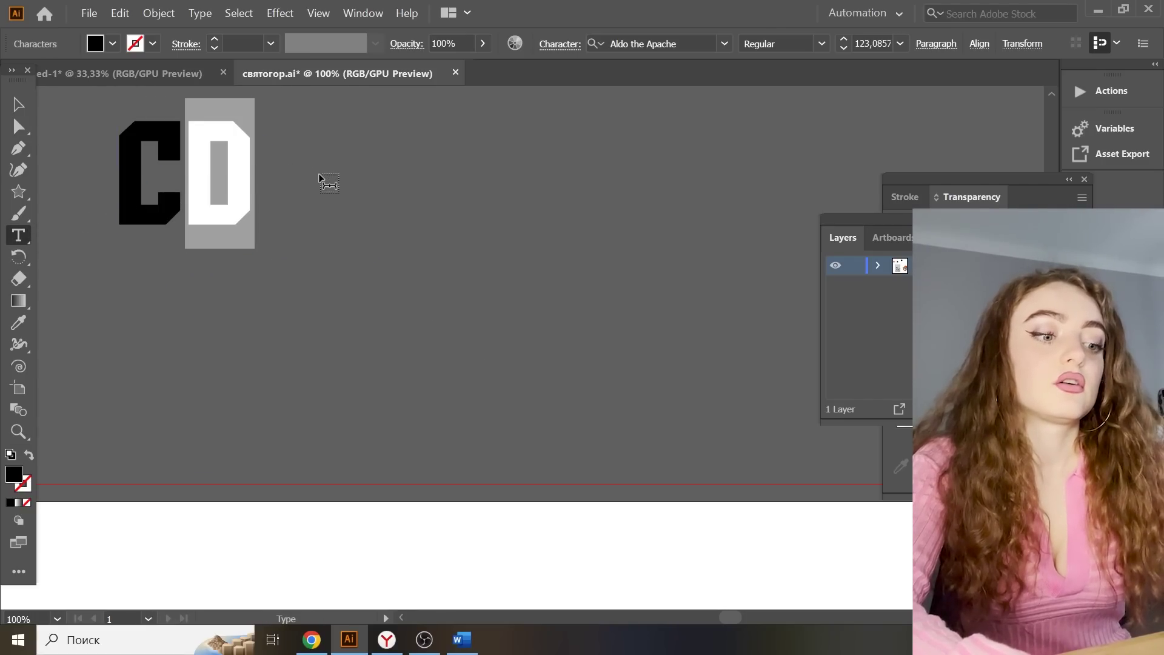
{"action": "type", "text": "B"}
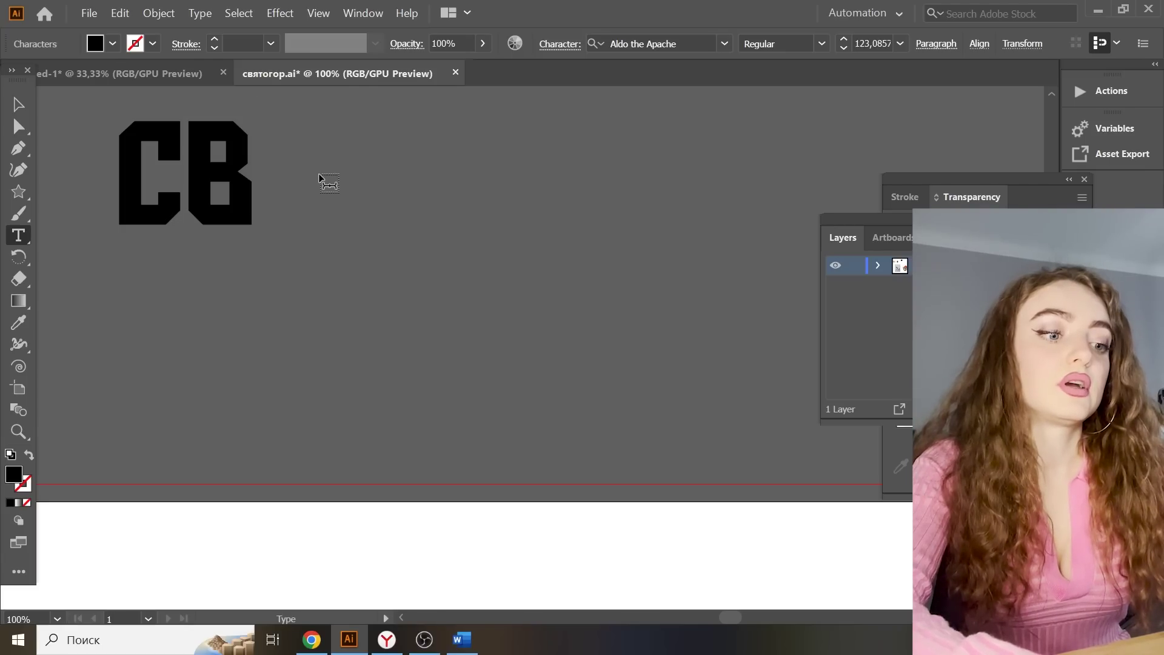
Complete the lettering as "CBRTOPOP" and convert the text to outlines
{"action": "type", "text": "R"}
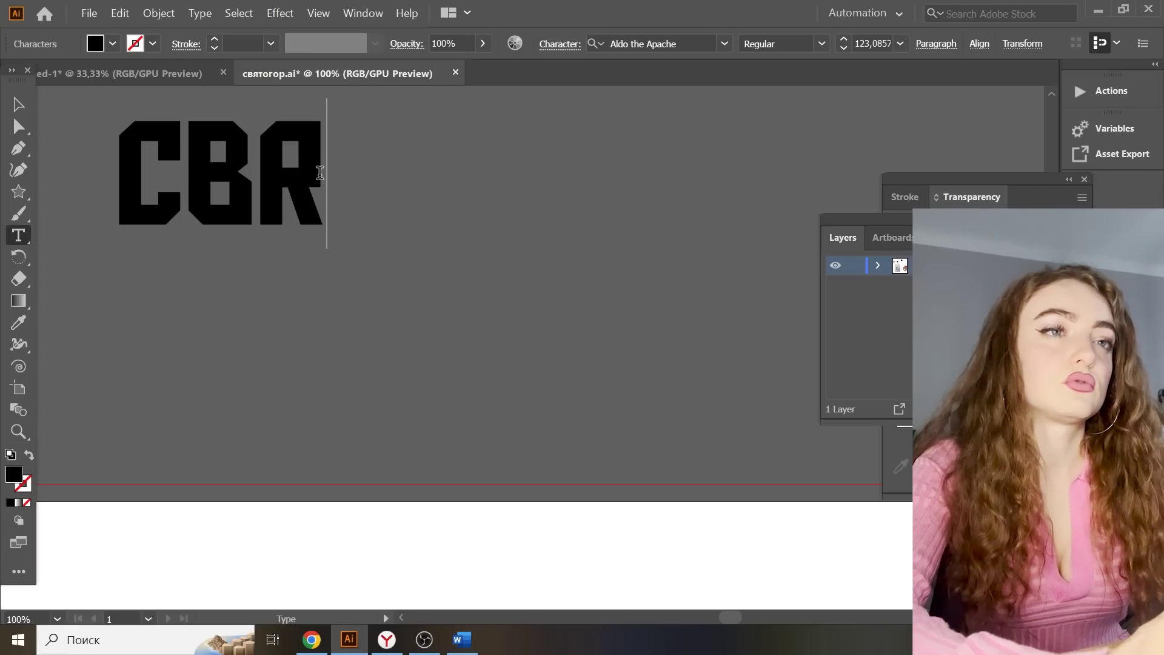
{"action": "type", "text": "TO"}
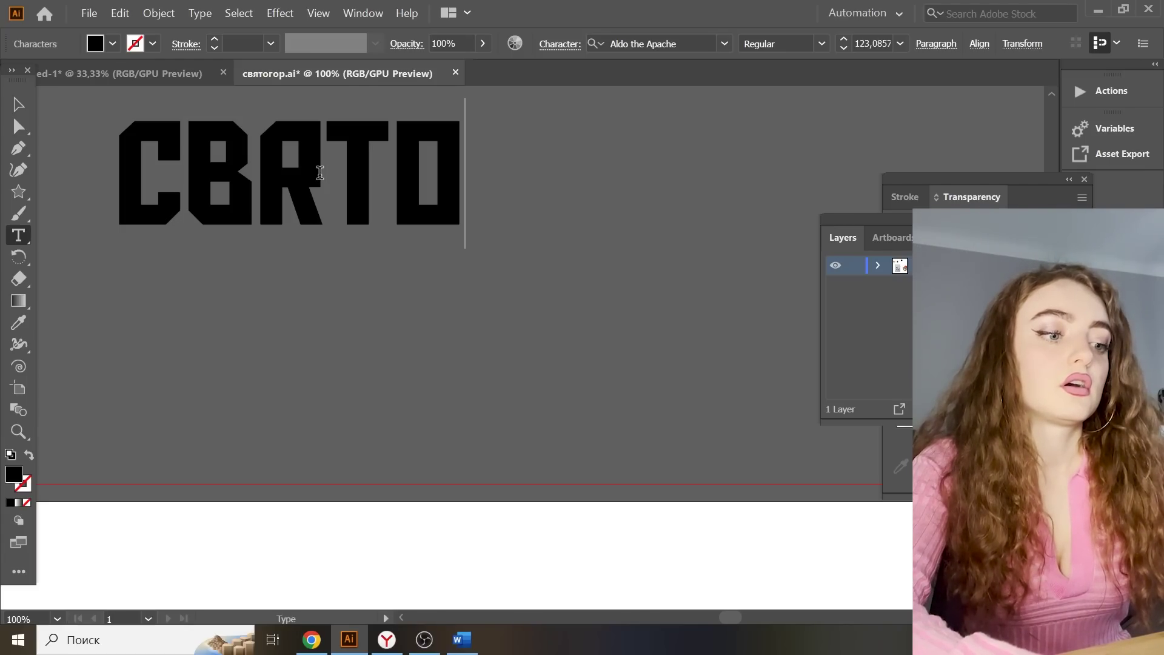
{"action": "type", "text": "POP"}
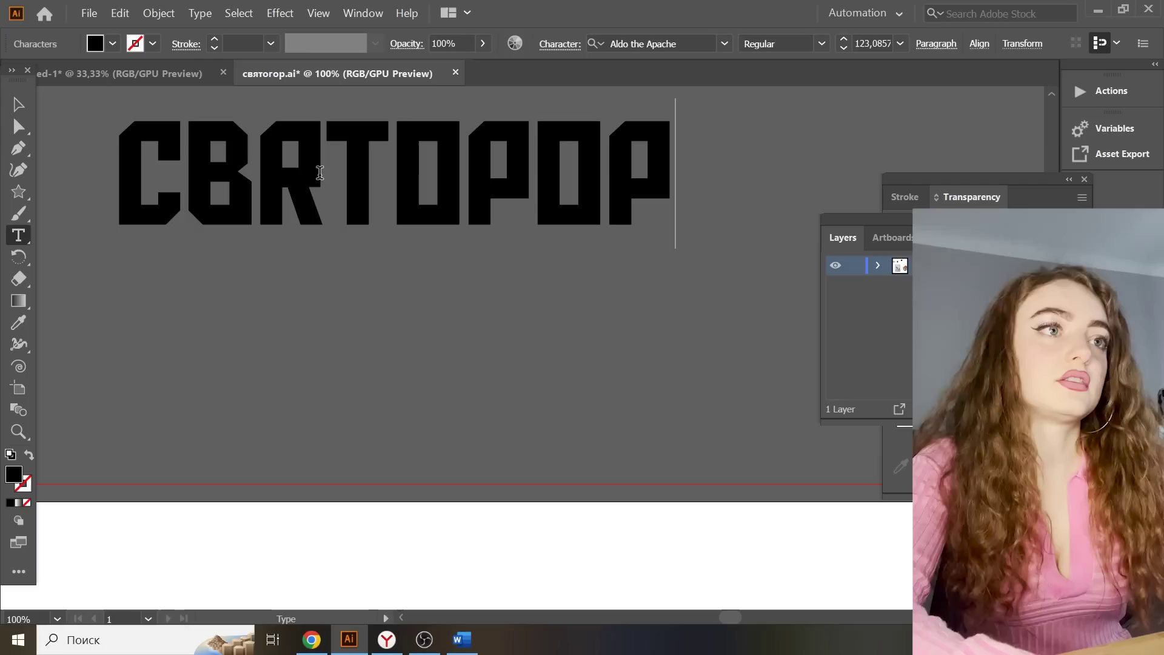
{"action": "left_click", "coordinate": [19, 104]}
{"action": "right_click", "coordinate": [428, 168]}
{"action": "left_click", "coordinate": [510, 260]}
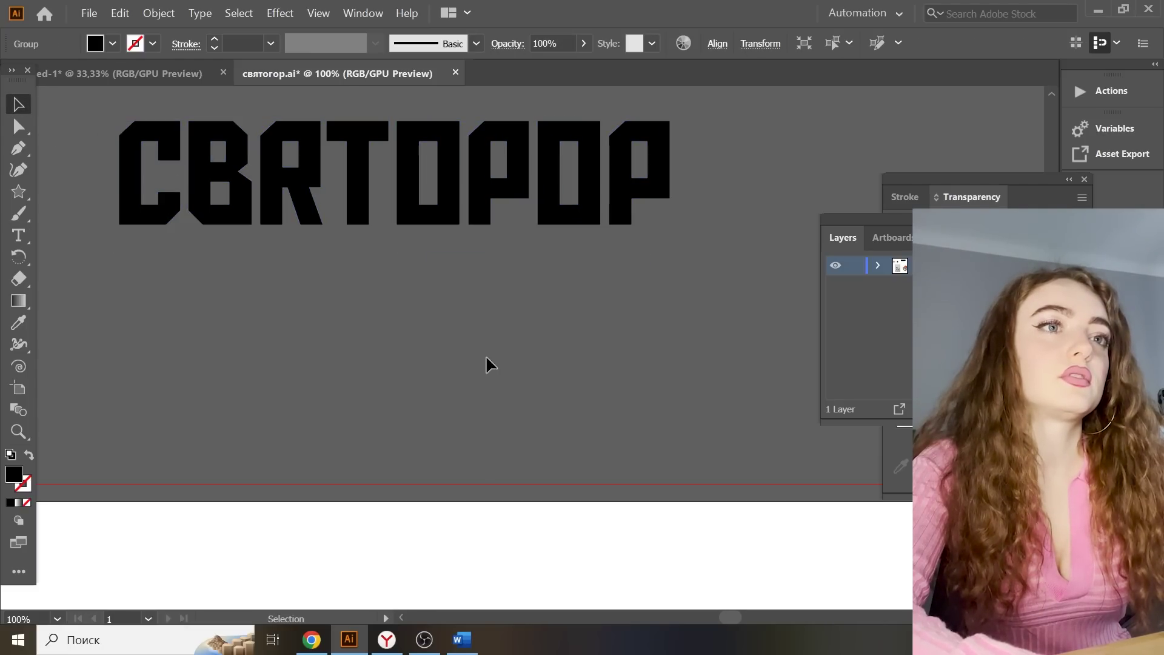
Ungroup the outlined letters and reflect the R horizontally to form the Cyrillic Я
{"action": "left_click", "coordinate": [315, 189]}
{"action": "right_click", "coordinate": [303, 186]}
{"action": "left_click", "coordinate": [343, 294]}
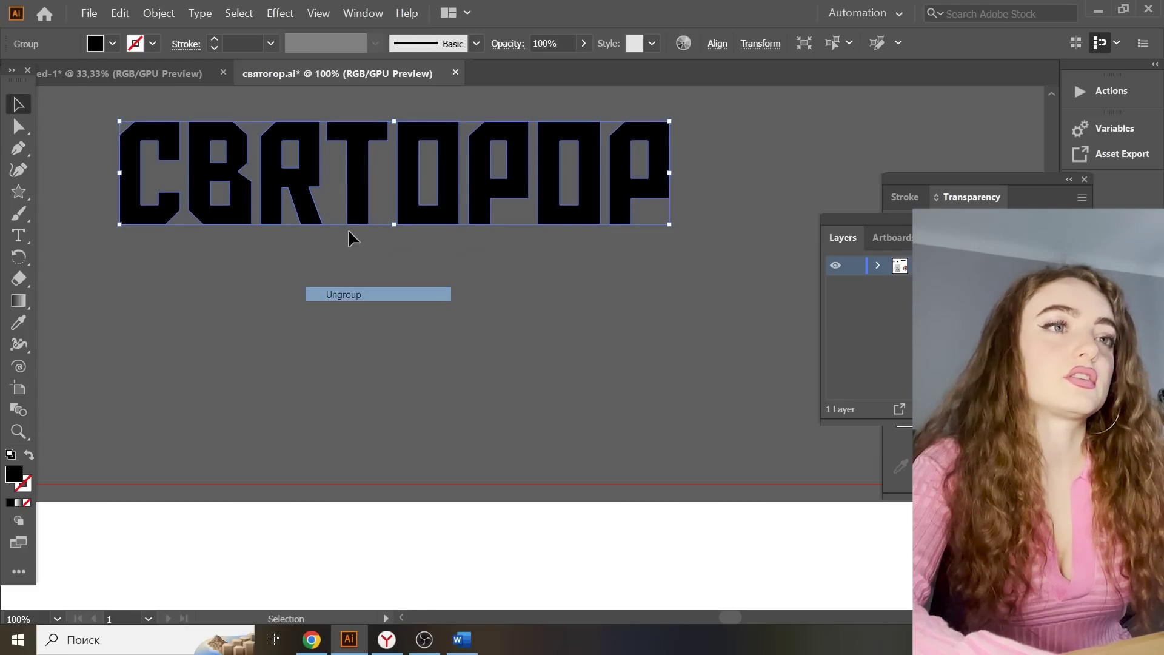
{"action": "left_click", "coordinate": [351, 236]}
{"action": "left_click", "coordinate": [315, 182]}
{"action": "right_click", "coordinate": [314, 181]}
{"action": "mouse_move", "coordinate": [397, 308]}
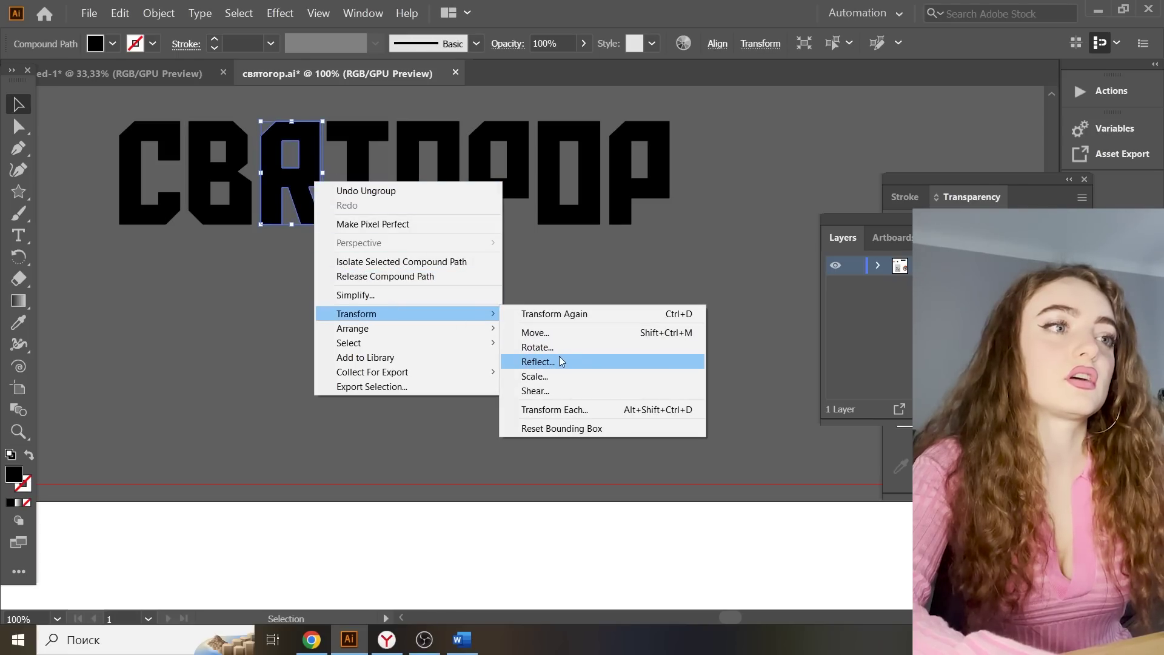
{"action": "left_click", "coordinate": [561, 362]}
{"action": "left_click", "coordinate": [584, 434]}
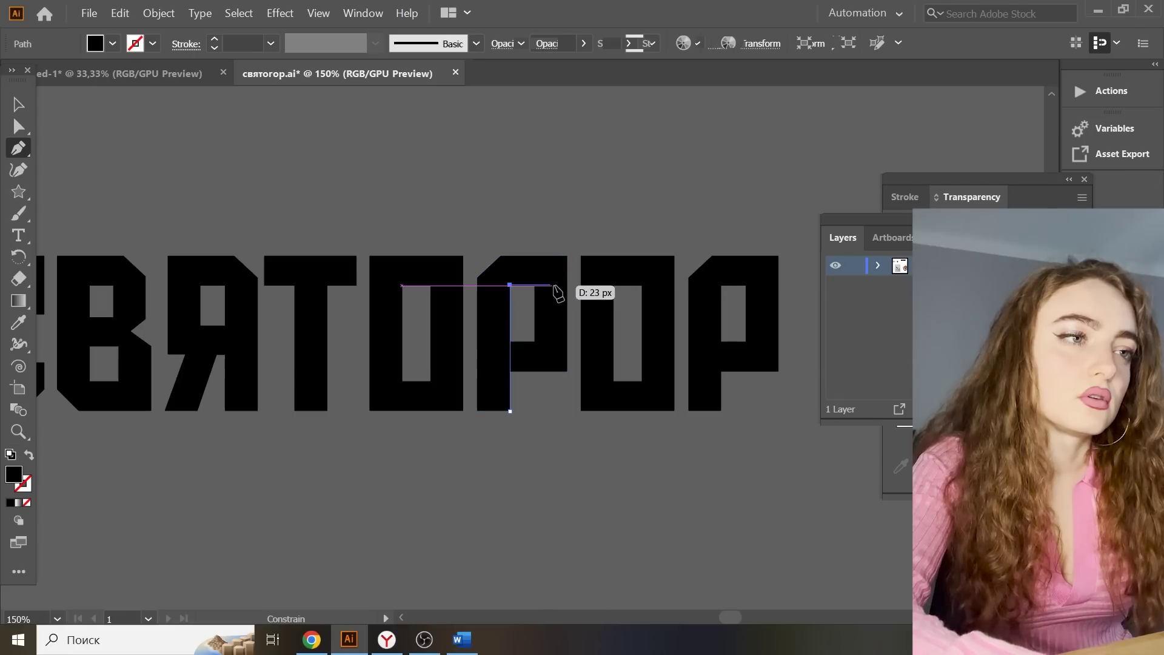
Draw a closed Pen shape over the first P, covering its counter and bowl below the upper bar and reaching the baseline
{"action": "left_click", "coordinate": [574, 285]}
{"action": "left_click", "coordinate": [567, 397]}
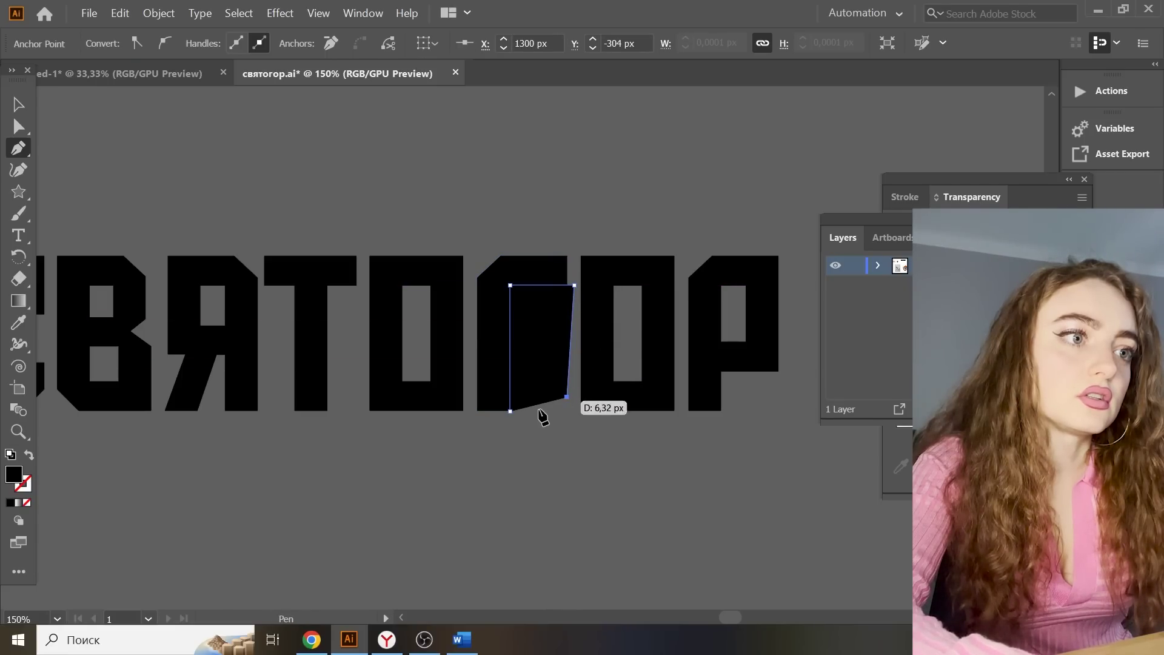
{"action": "left_click", "coordinate": [510, 411]}
{"action": "left_click", "coordinate": [18, 104]}
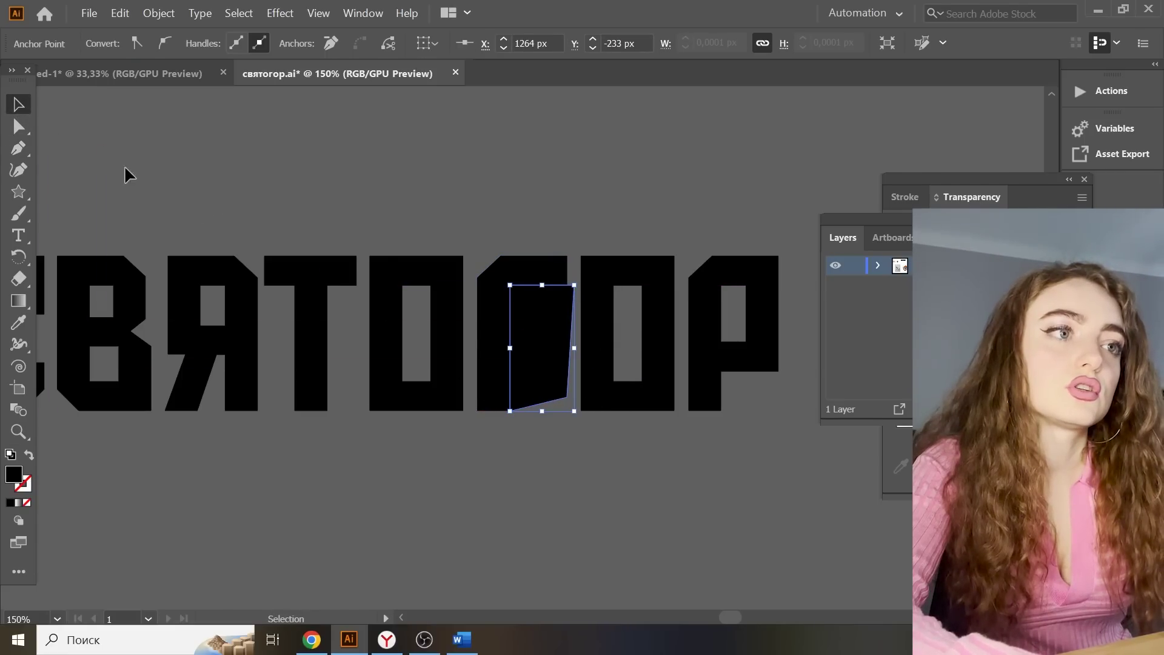
Divide the first P with the overlaid shape, ungroup the pieces and delete the unwanted ones to form the letter Г
{"action": "left_click", "coordinate": [546, 260], "text": "shift"}
{"action": "left_click", "coordinate": [369, 8]}
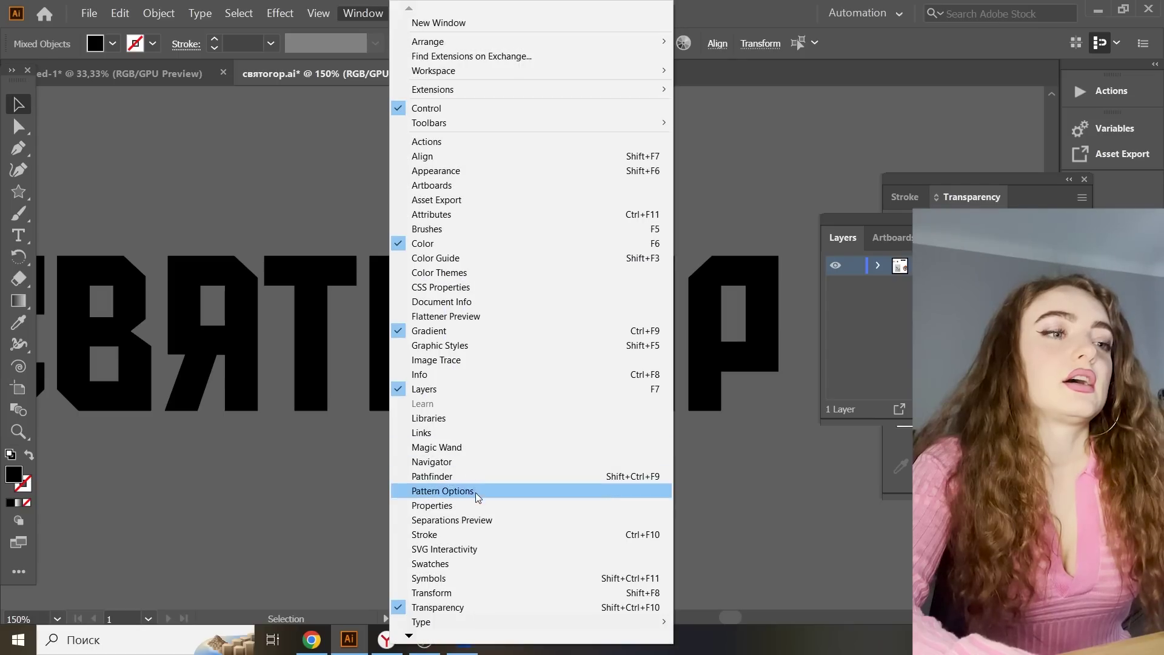
{"action": "left_click", "coordinate": [503, 482]}
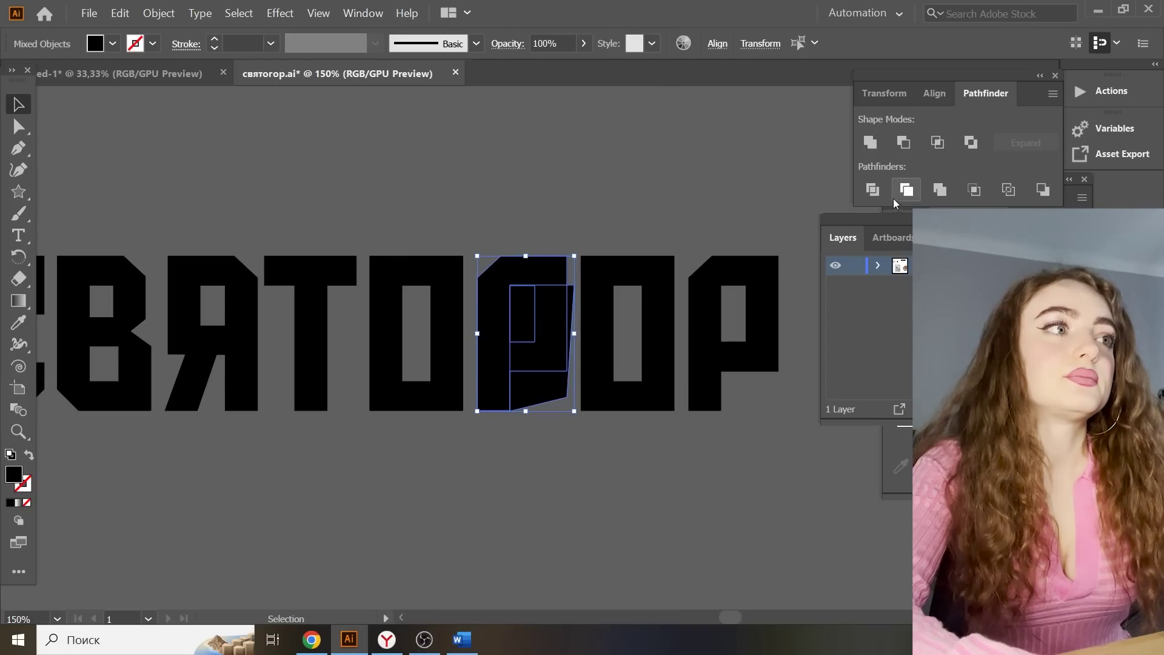
{"action": "right_click", "coordinate": [534, 190]}
{"action": "left_click", "coordinate": [595, 304]}
{"action": "left_click", "coordinate": [550, 272], "text": "shift"}
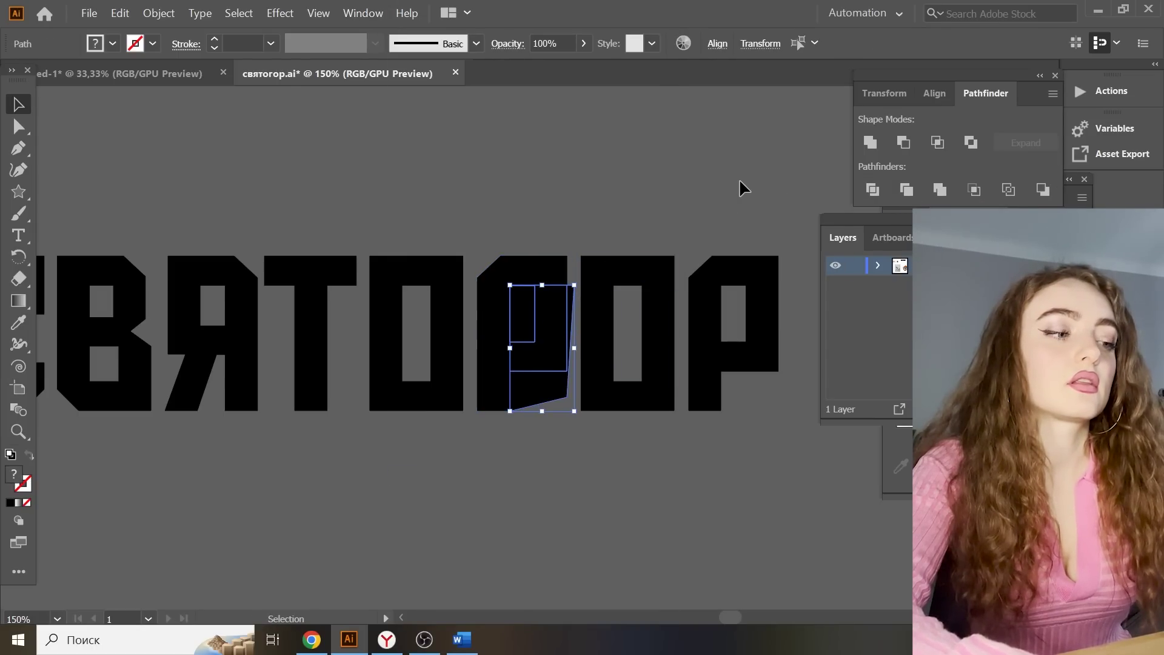
{"action": "key", "text": "Delete"}
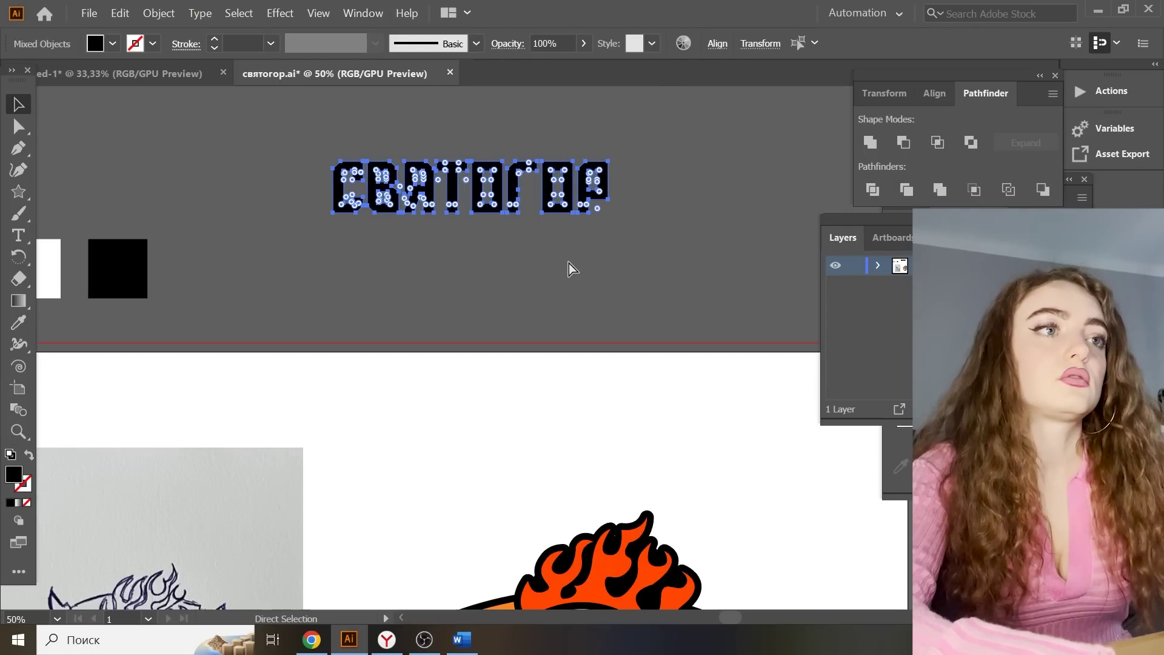
Group the СВЯТОГОР letters and shear the group vertically so the word slants upward to the right
{"action": "key", "text": "ctrl+g"}
{"action": "scroll", "coordinate": [570, 258], "scroll_direction": "down", "scroll_amount": 2}
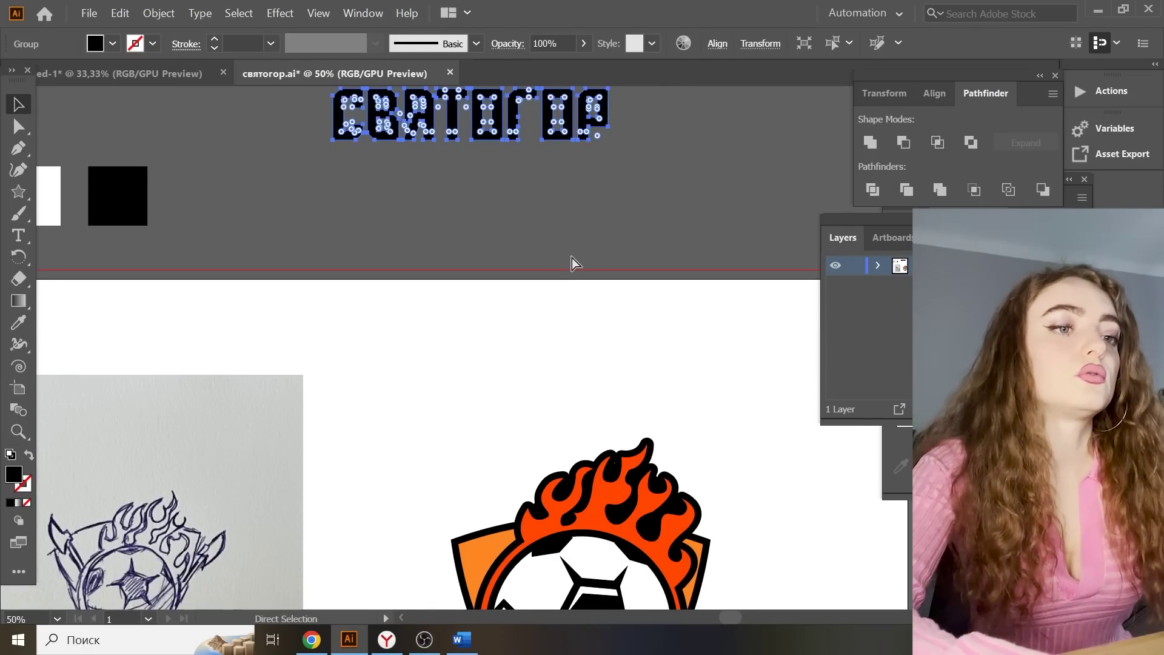
{"action": "key", "text": "ctrl+minus"}
{"action": "scroll", "coordinate": [606, 141], "scroll_direction": "down", "scroll_amount": 3}
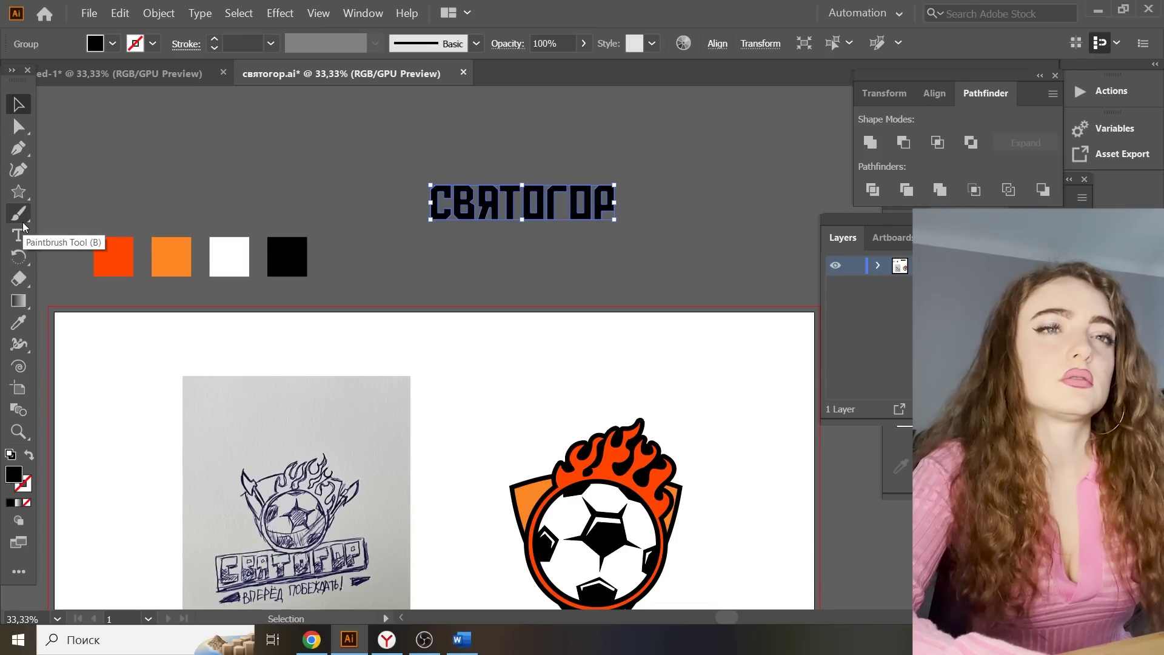
{"action": "left_click", "coordinate": [24, 225]}
{"action": "left_click", "coordinate": [19, 235]}
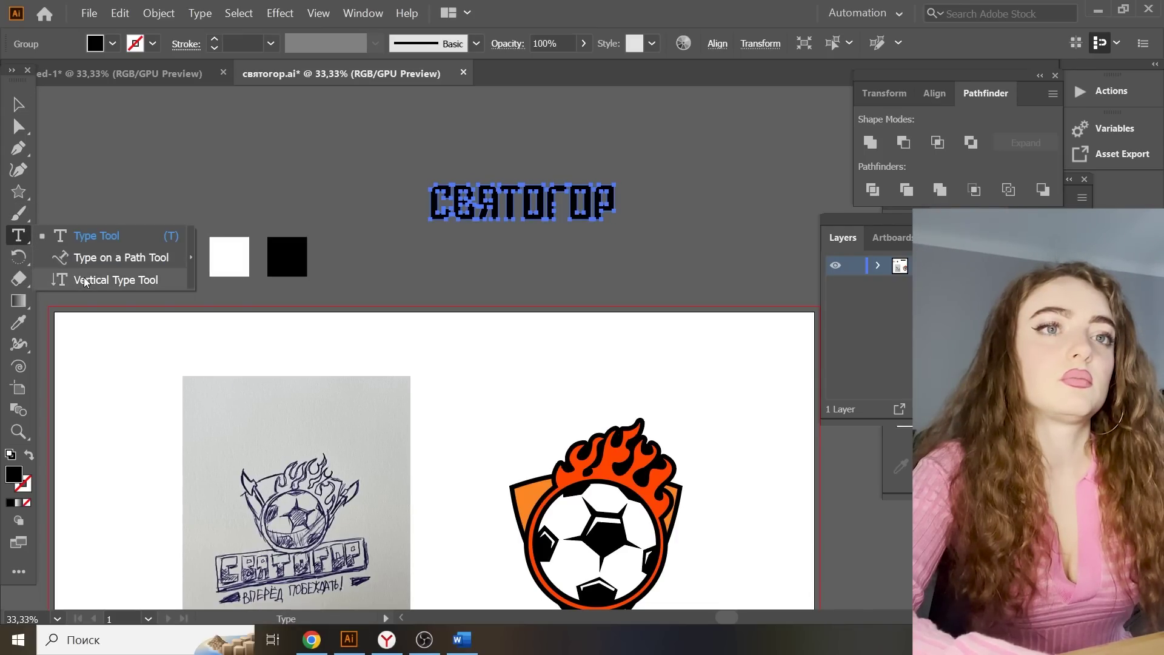
{"action": "left_click", "coordinate": [87, 279]}
{"action": "left_click", "coordinate": [18, 257]}
{"action": "left_click", "coordinate": [61, 327]}
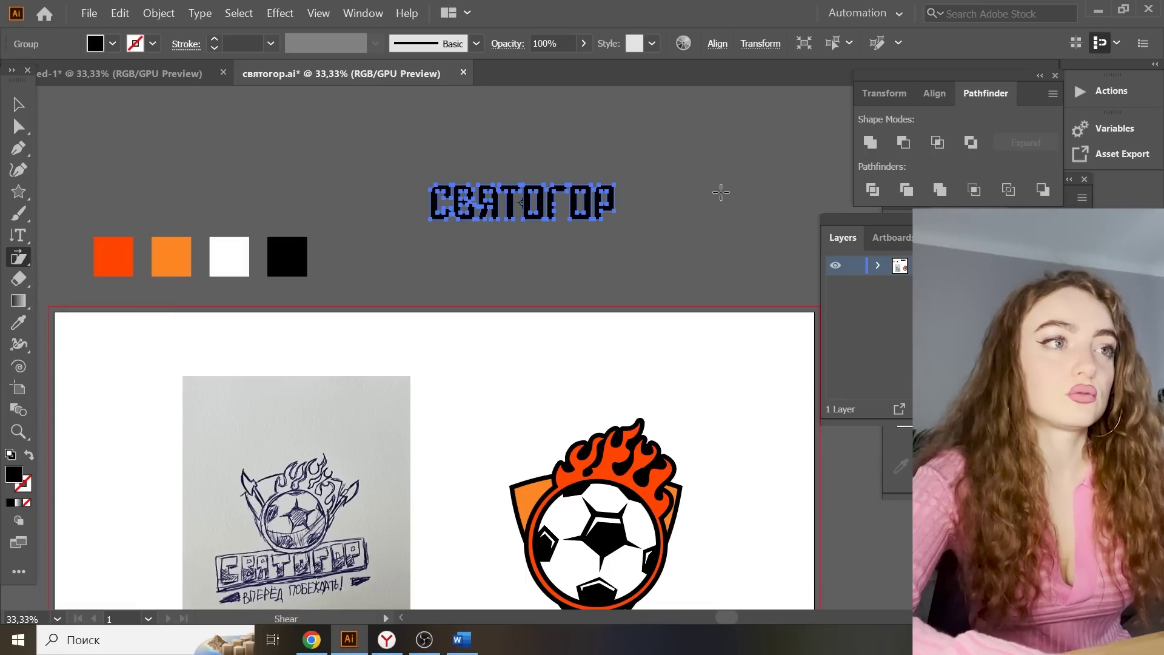
{"action": "left_click_drag", "start_coordinate": [720, 189], "coordinate": [722, 189]}
{"action": "left_click", "coordinate": [18, 104]}
{"action": "left_click", "coordinate": [176, 149]}
Move the lettering onto the artboard, enlarge it and place it over the lower tip of the shield
{"action": "scroll", "coordinate": [582, 114], "scroll_direction": "down", "scroll_amount": 3}
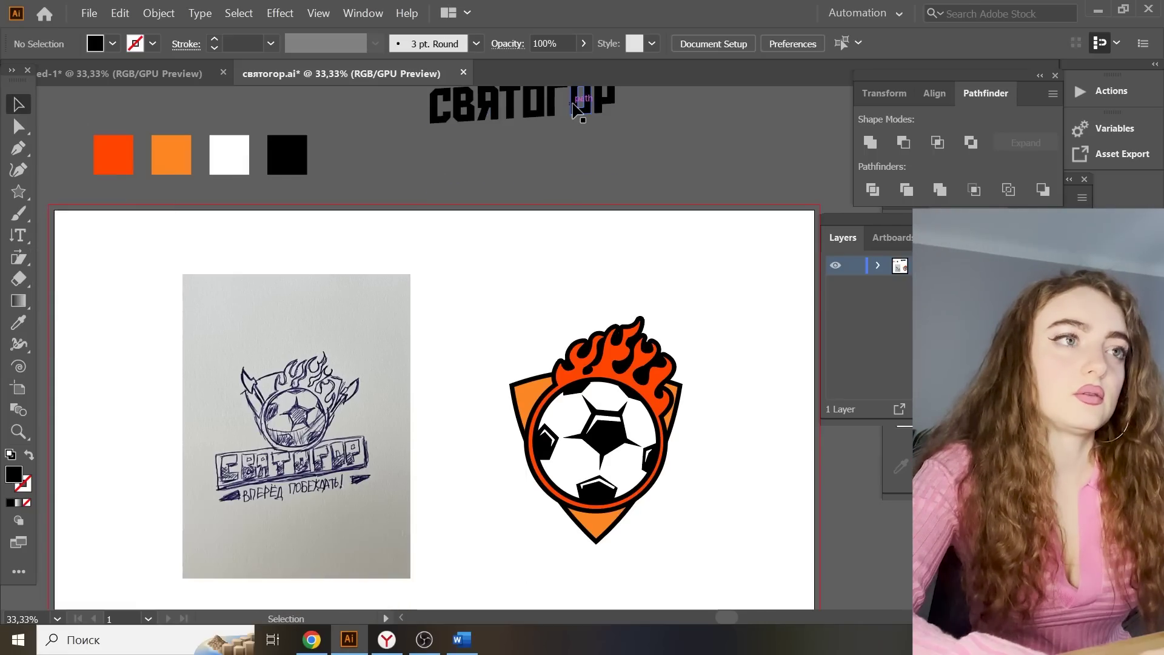
{"action": "left_click_drag", "start_coordinate": [575, 108], "coordinate": [653, 567]}
{"action": "scroll", "coordinate": [691, 567], "scroll_direction": "down", "scroll_amount": 2}
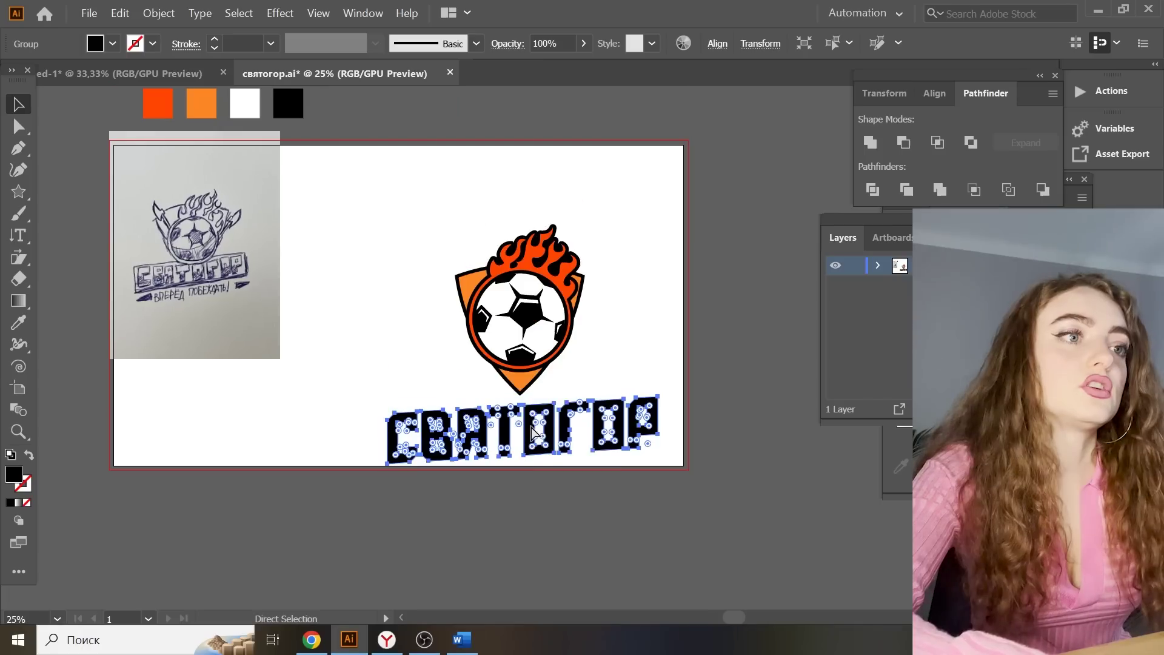
{"action": "left_click_drag", "start_coordinate": [521, 432], "coordinate": [522, 399]}
{"action": "left_click", "coordinate": [638, 315]}
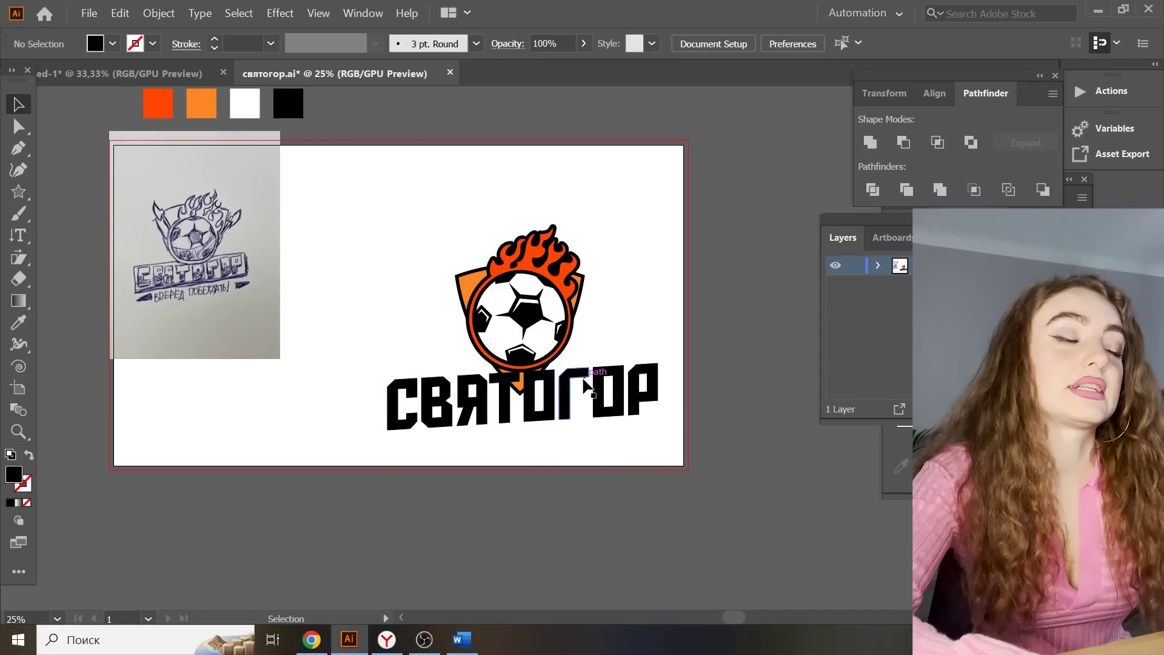
Scale the СВЯТОГОР lettering down slightly and move it off the artboard, below its lower edge
{"action": "left_click", "coordinate": [558, 398]}
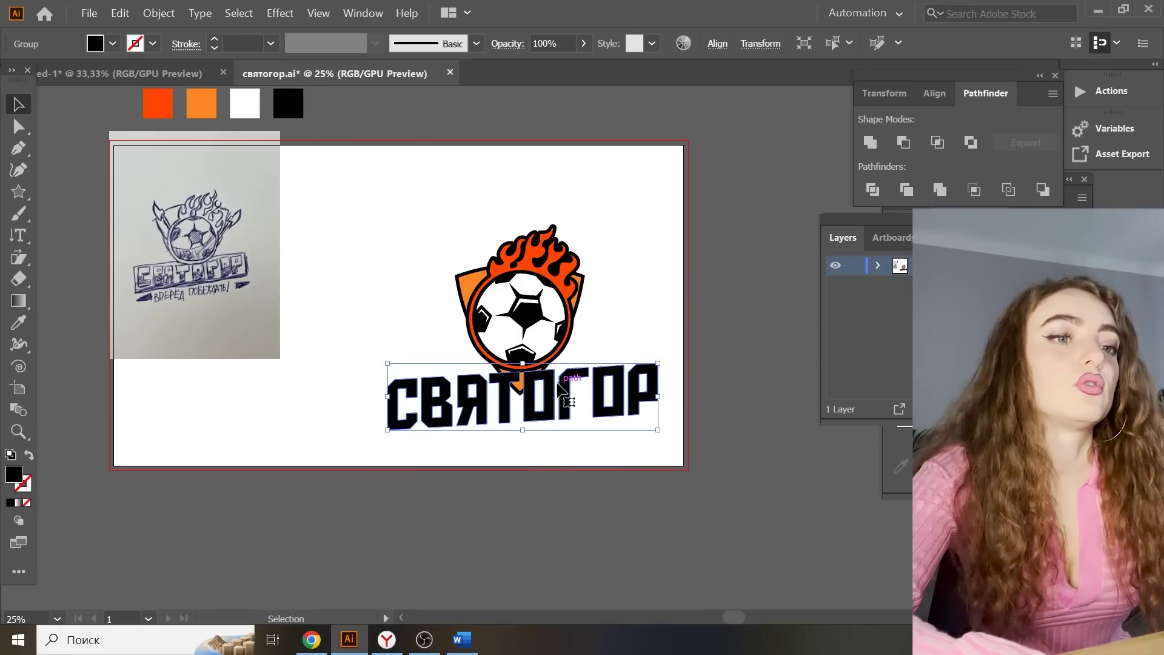
{"action": "scroll", "coordinate": [558, 390], "scroll_direction": "down", "scroll_amount": 2}
{"action": "left_click_drag", "start_coordinate": [486, 347], "coordinate": [485, 464]}
{"action": "scroll", "coordinate": [485, 464], "scroll_direction": "down", "scroll_amount": 1}
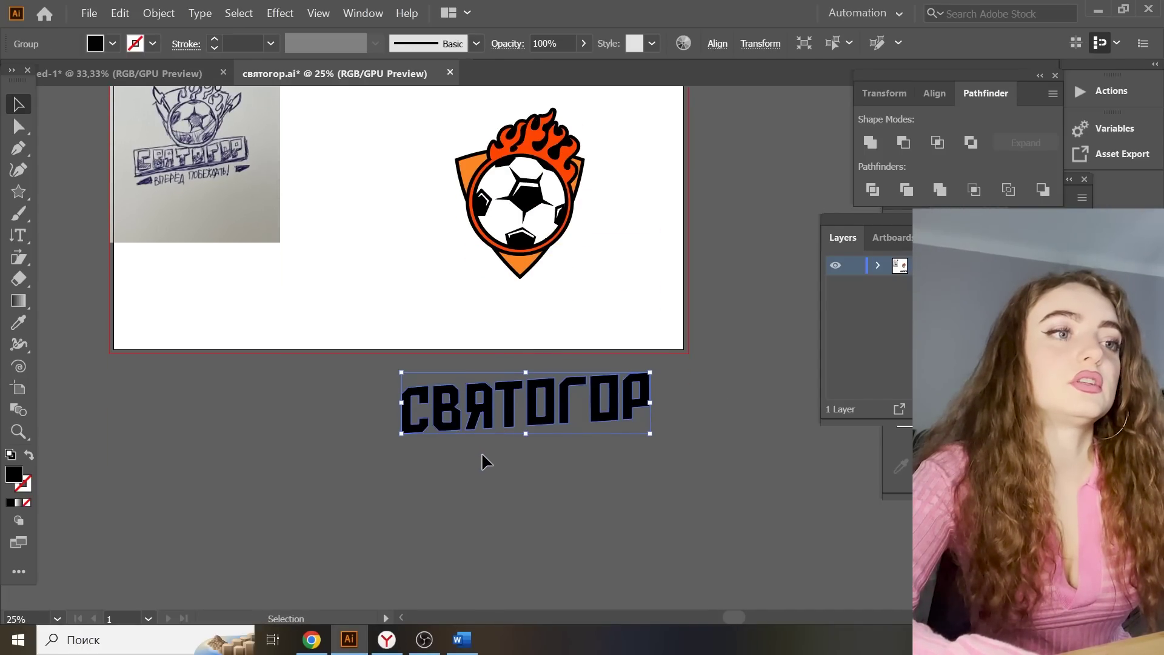
Recolor the lettering white by sampling the soccer ball with the Eyedropper
{"action": "left_click", "coordinate": [491, 222]}
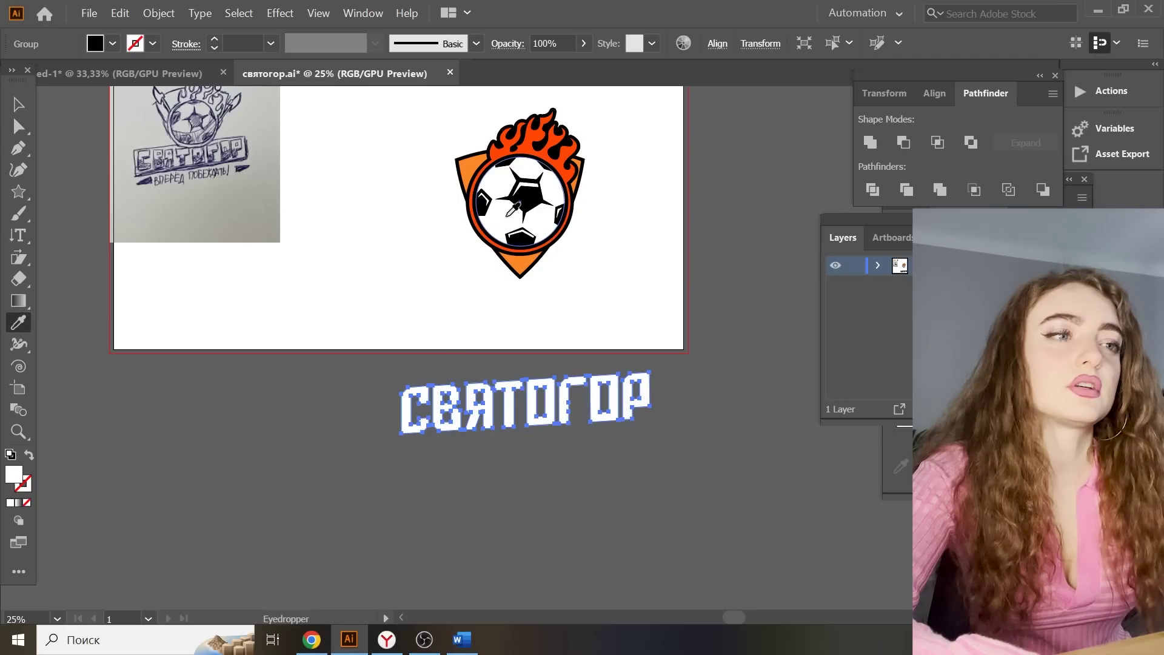
{"action": "left_click", "coordinate": [20, 107]}
{"action": "left_click", "coordinate": [477, 306]}
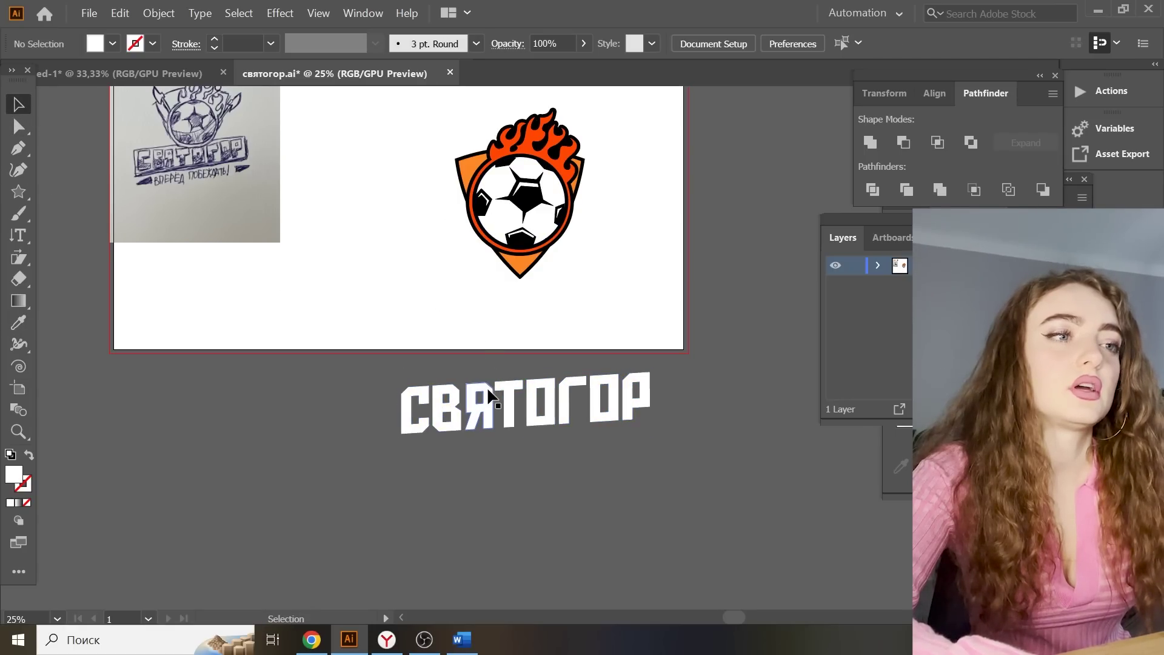
Duplicate the white lettering in place and send the copy to the back
{"action": "left_click", "coordinate": [509, 394]}
{"action": "key", "text": "ctrl+c"}
{"action": "key", "text": "ctrl+f"}
{"action": "right_click", "coordinate": [547, 341]}
{"action": "mouse_move", "coordinate": [624, 505]}
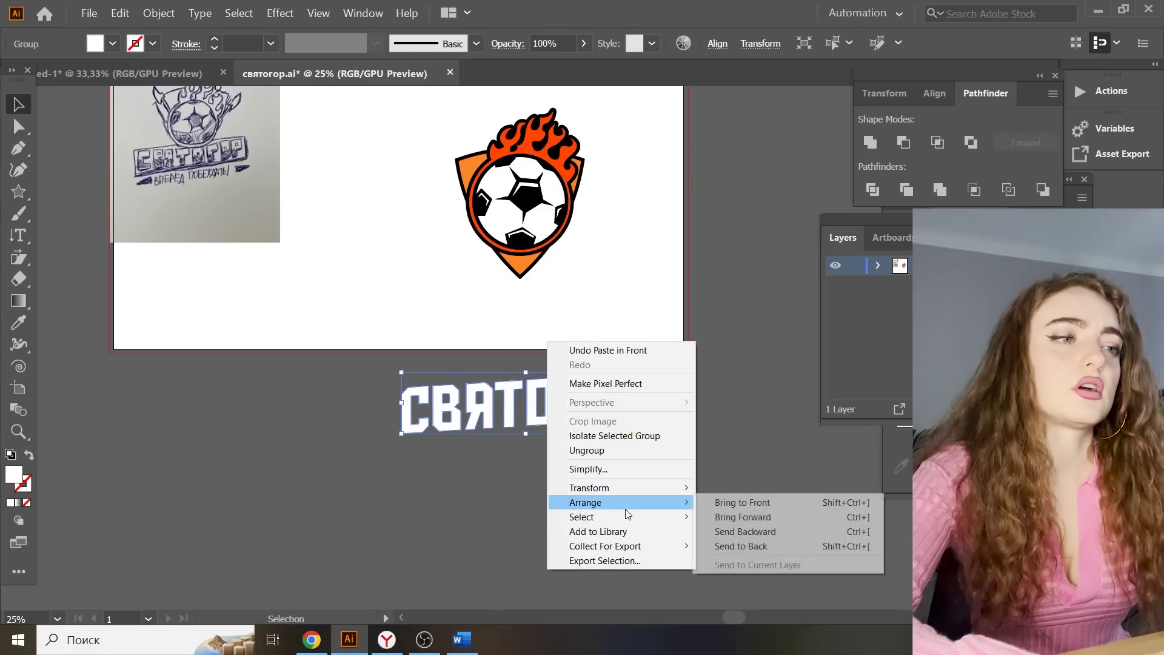
{"action": "left_click", "coordinate": [775, 545]}
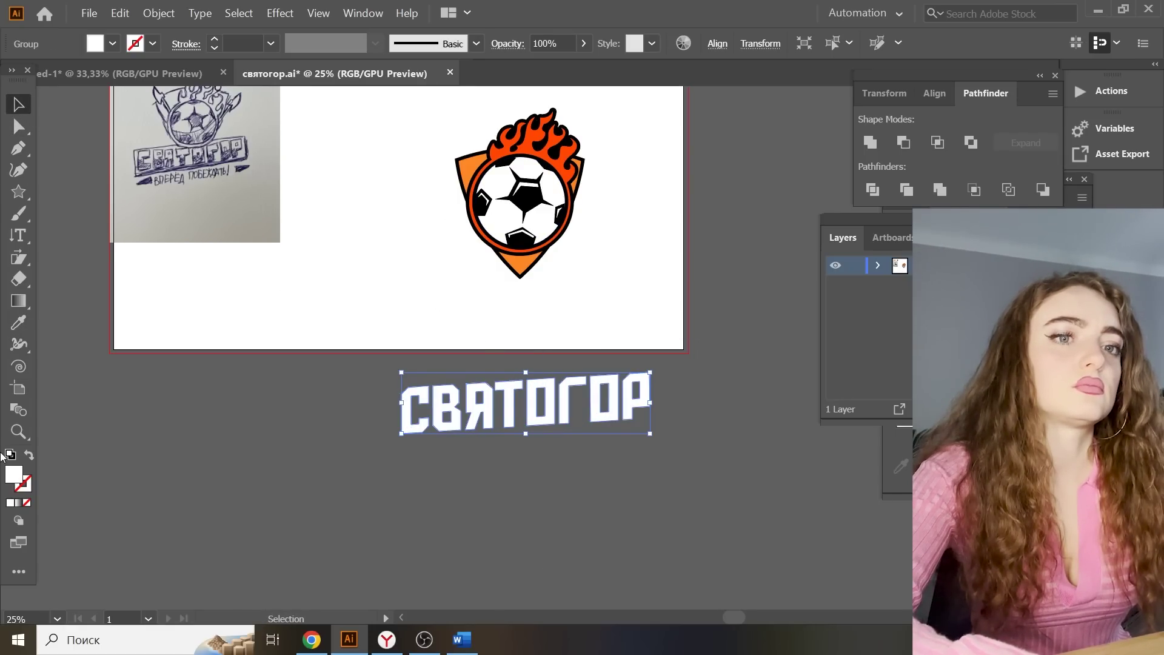
Give the rear lettering copy a black 23 pt stroke with no fill
{"action": "left_click", "coordinate": [18, 324]}
{"action": "left_click", "coordinate": [29, 456]}
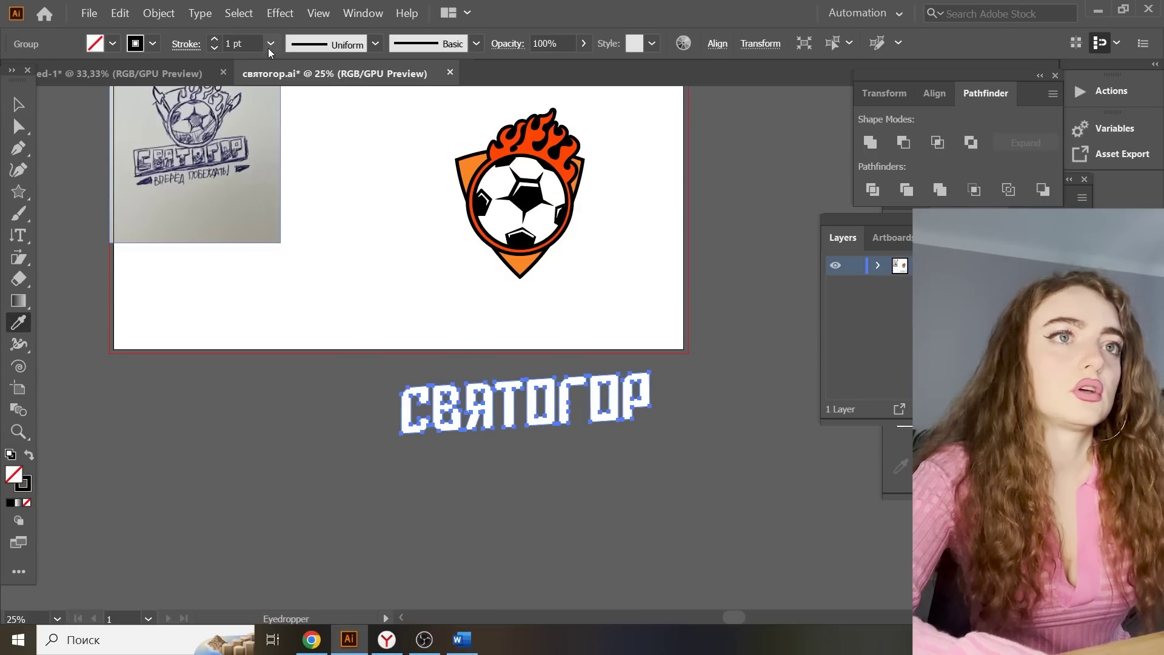
{"action": "left_click", "coordinate": [18, 104]}
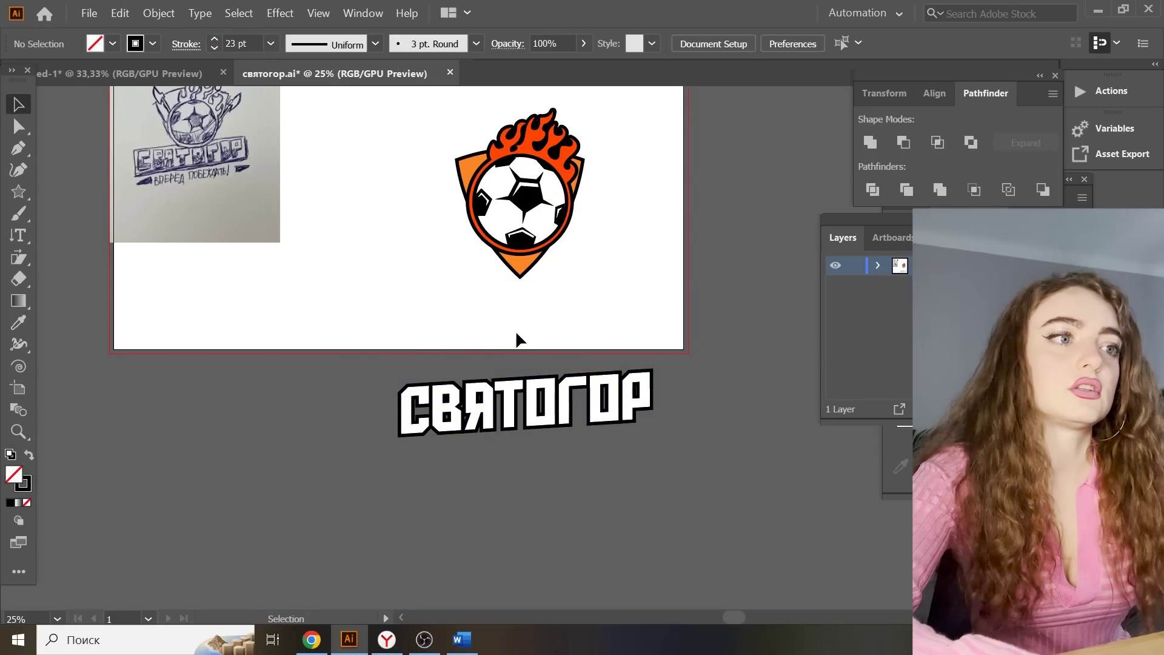
Convert the black stroke around the lettering into outlined shapes with Outline Stroke
{"action": "left_click", "coordinate": [159, 13]}
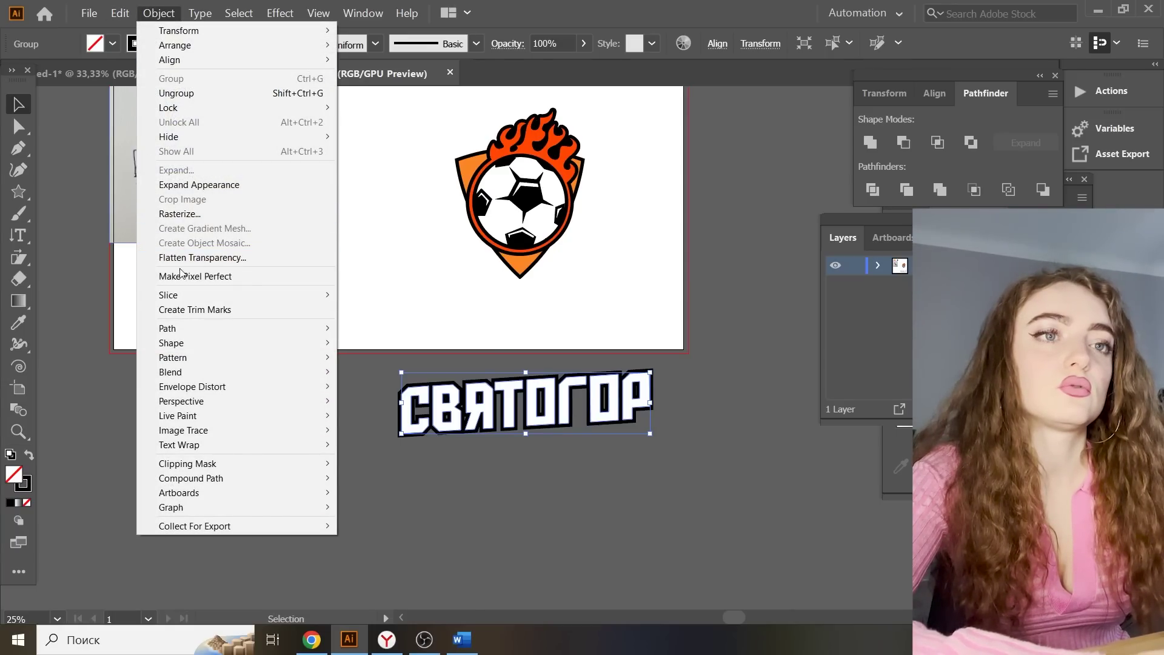
{"action": "mouse_move", "coordinate": [190, 328]}
{"action": "left_click", "coordinate": [388, 359]}
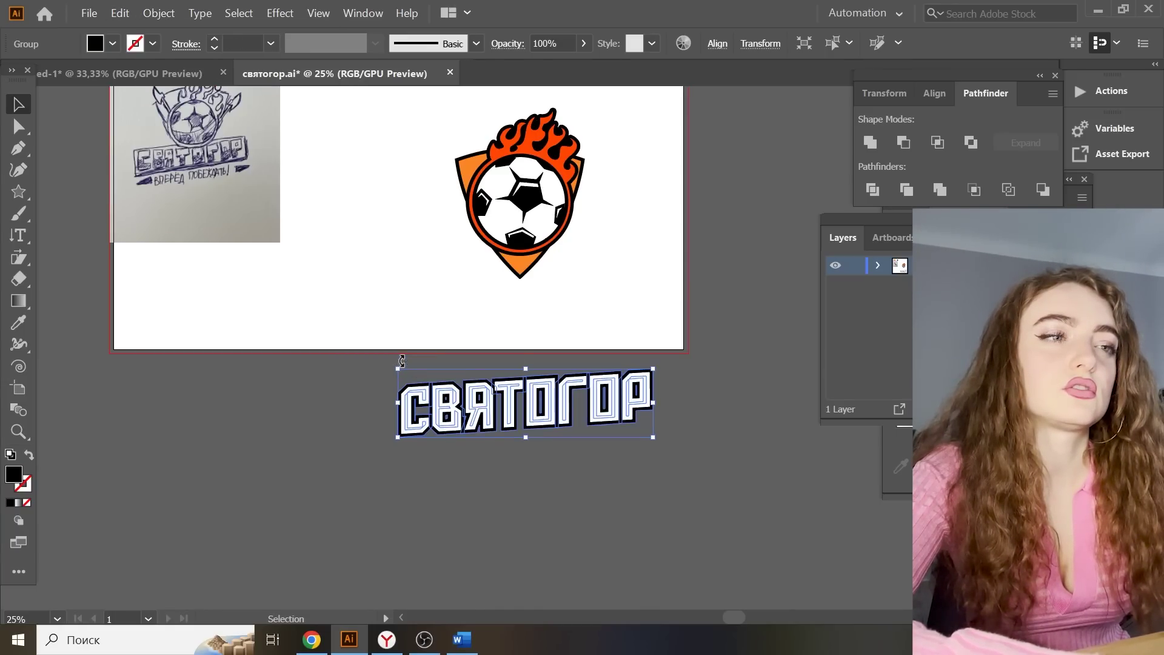
{"action": "key", "text": "ctrl+plus"}
{"action": "scroll", "coordinate": [570, 340], "scroll_direction": "down", "scroll_amount": 2}
{"action": "left_click", "coordinate": [530, 390]}
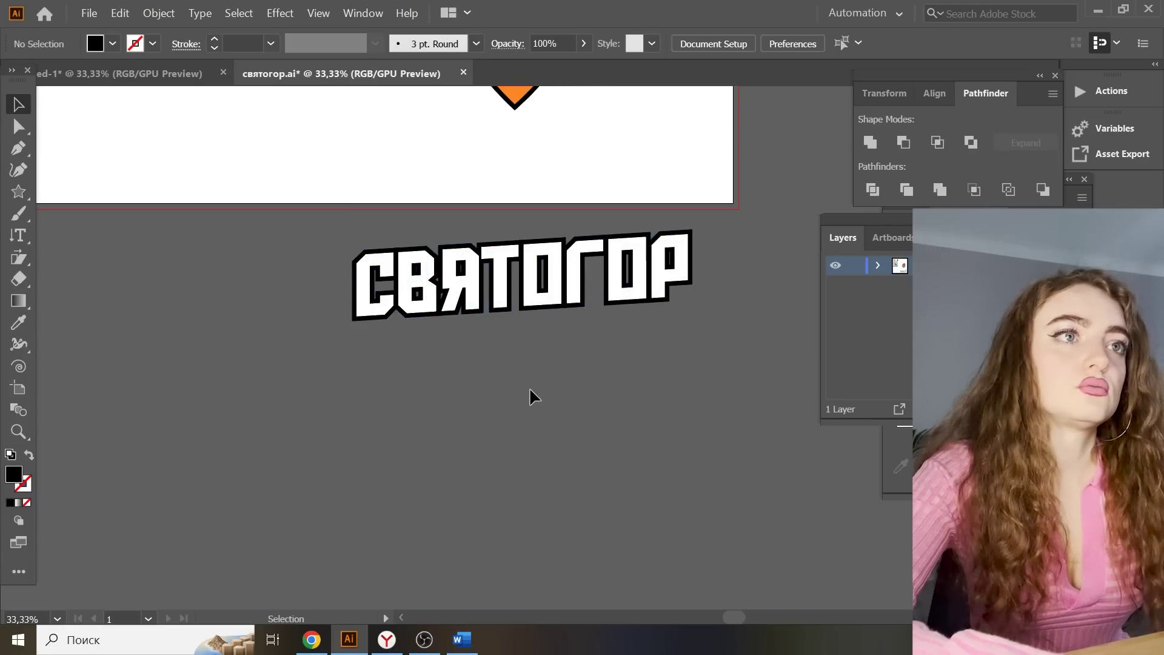
Start a black Pen tool shape along the lettering's lower edge, from the С's lower corner under the word to the Р's upper outer corner
{"action": "left_click_drag", "start_coordinate": [18, 147], "coordinate": [99, 155]}
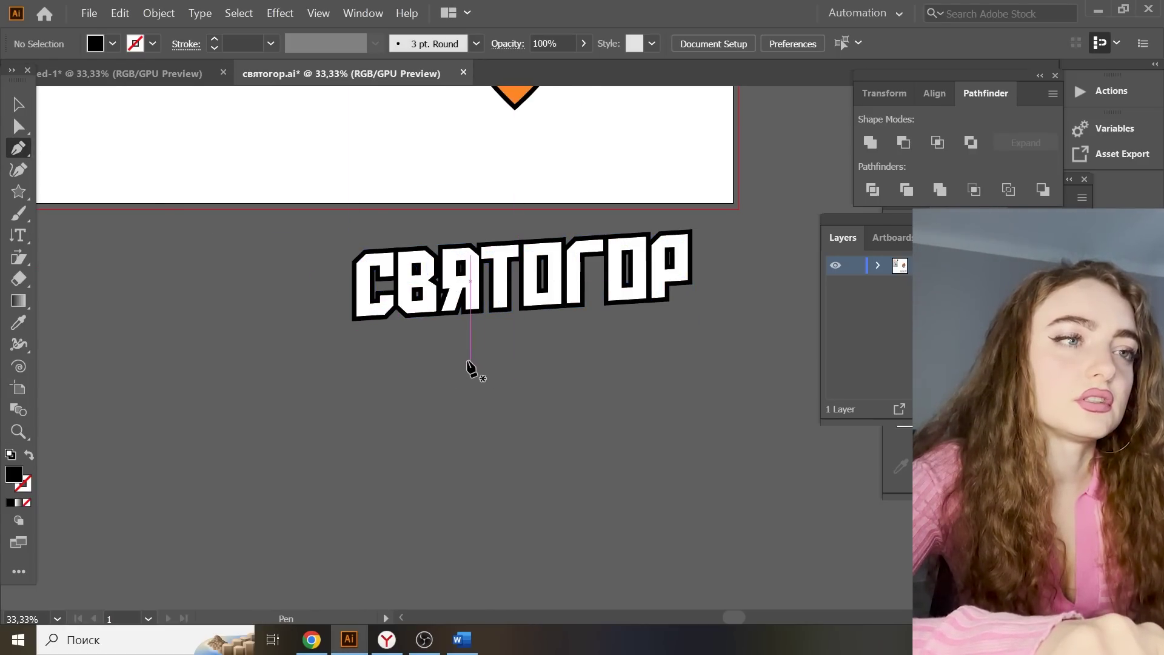
{"action": "left_click", "coordinate": [353, 320]}
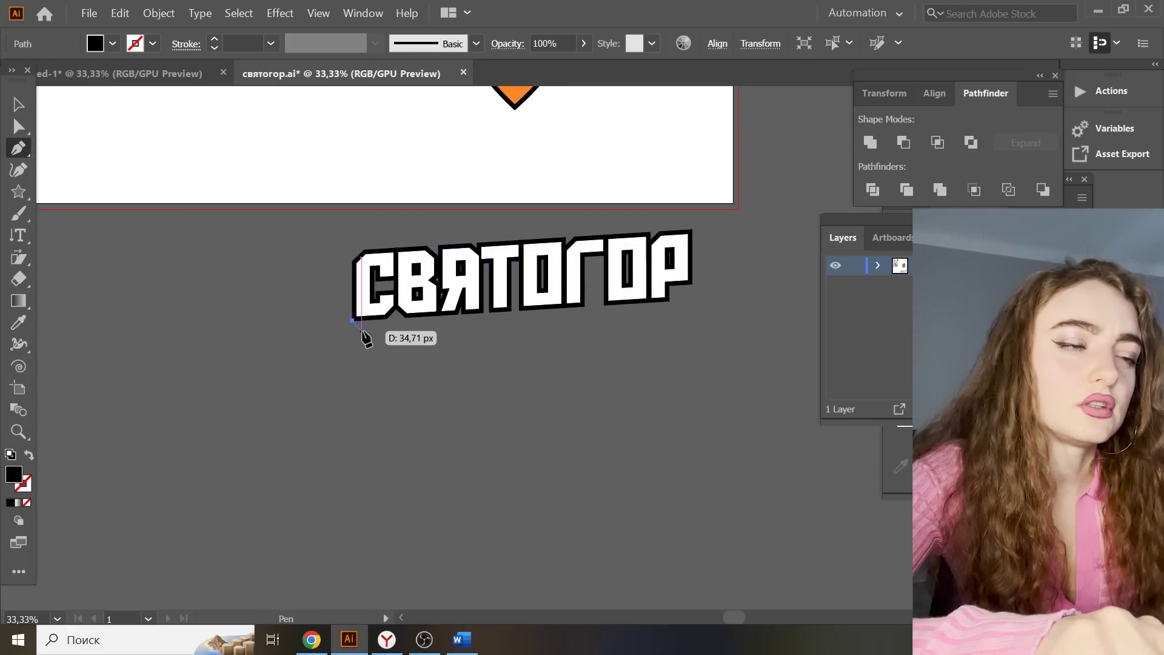
{"action": "key", "text": "ctrl+plus"}
{"action": "key", "text": "ctrl+minus"}
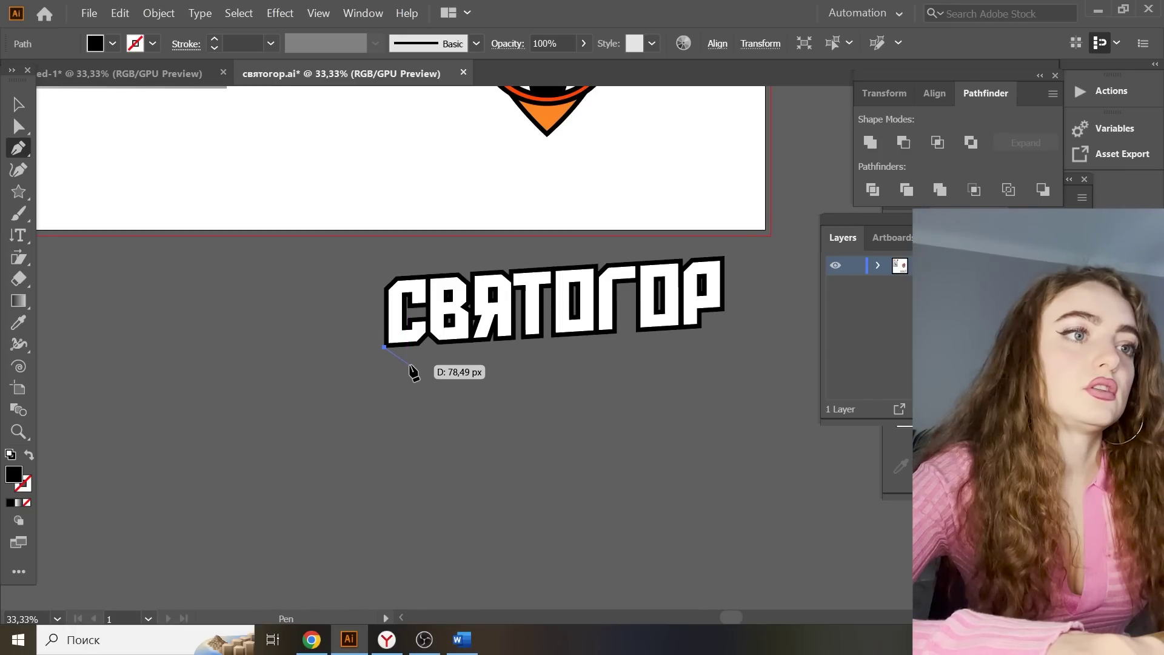
{"action": "left_click", "coordinate": [410, 365]}
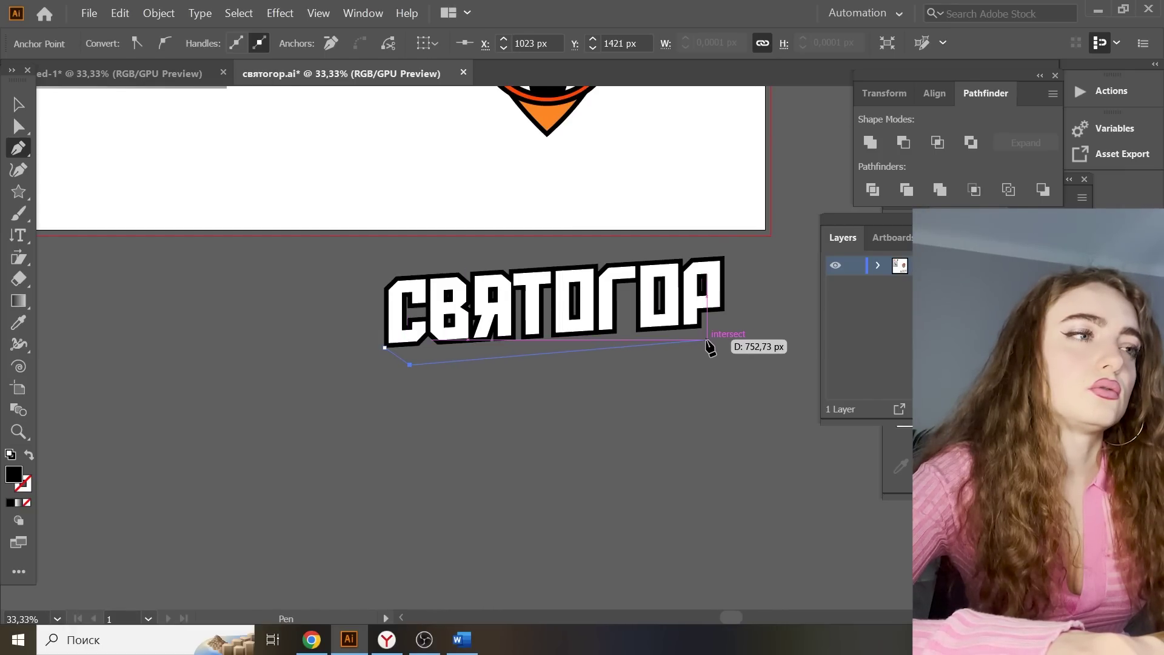
{"action": "left_click", "coordinate": [708, 345]}
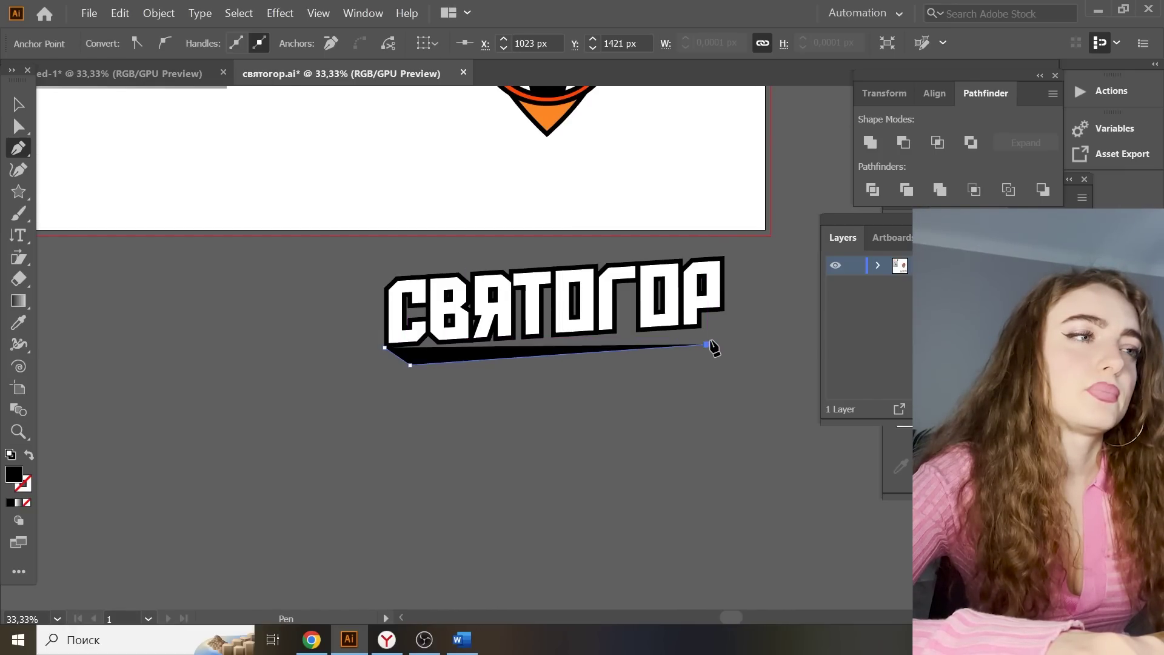
{"action": "left_click", "coordinate": [725, 311]}
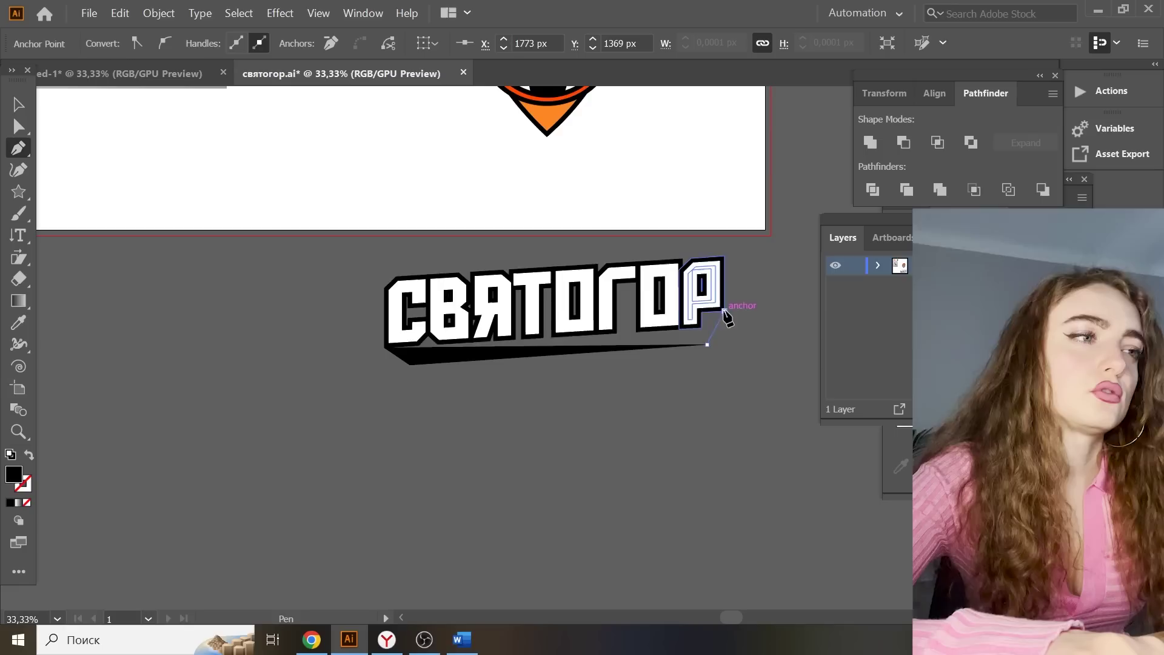
{"action": "left_click", "coordinate": [722, 260]}
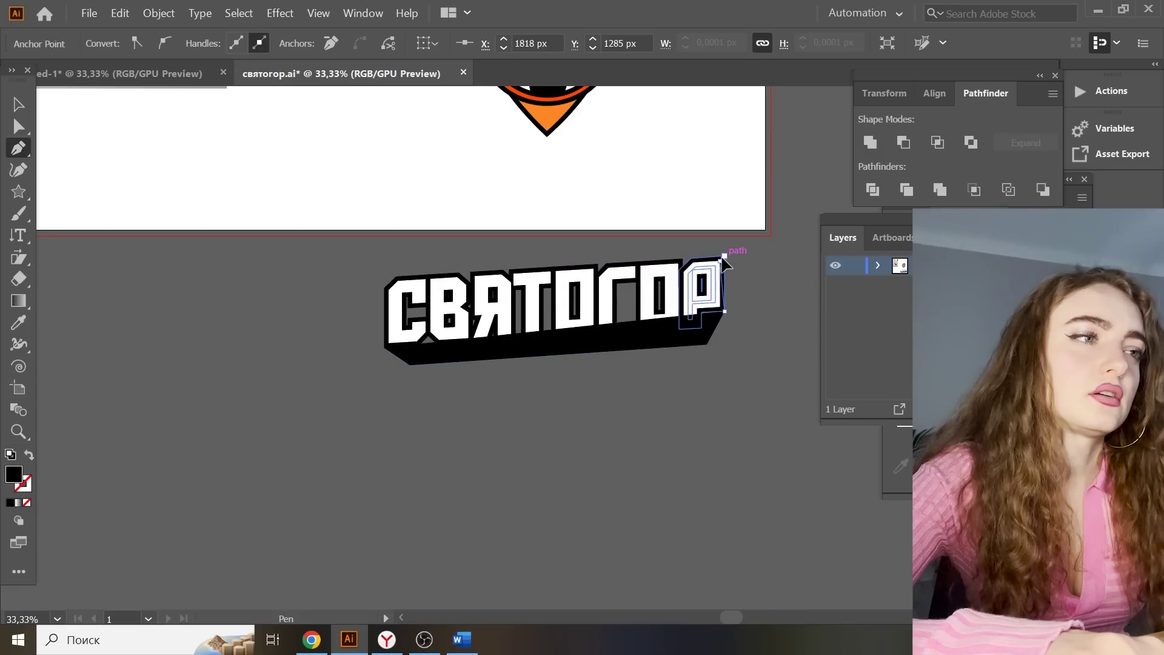
Continue the black shape's path back across the upper parts of the letters and close it at the С's lower corner
{"action": "left_click", "coordinate": [689, 274]}
{"action": "left_click", "coordinate": [665, 273]}
{"action": "left_click", "coordinate": [613, 274]}
{"action": "left_click", "coordinate": [598, 284]}
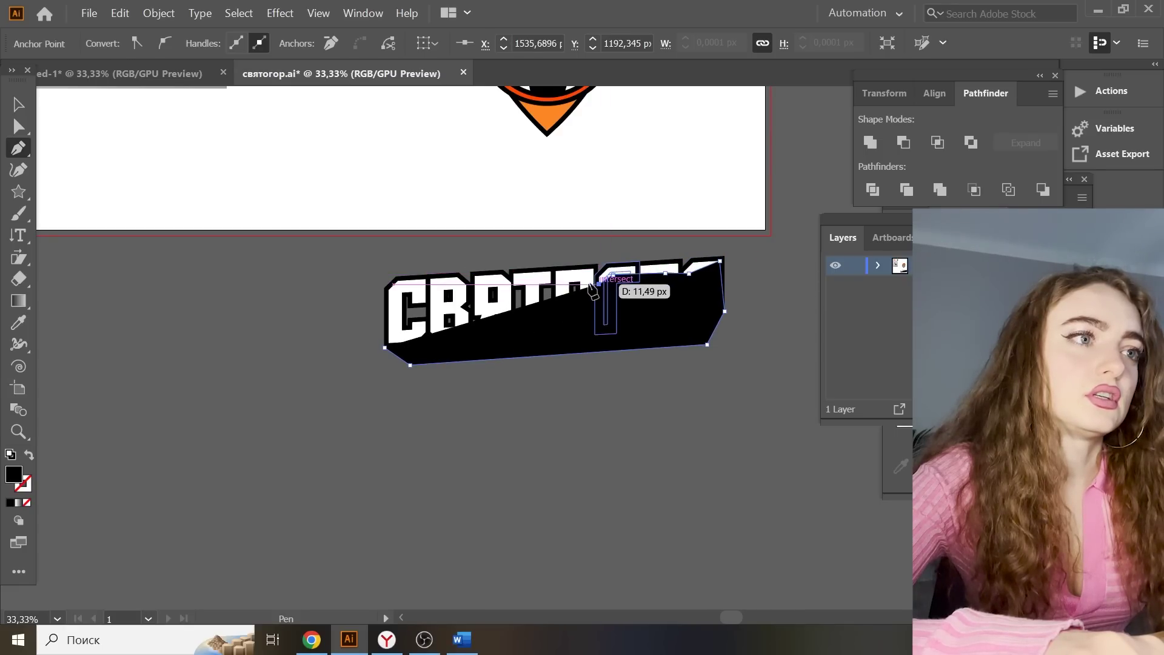
{"action": "left_click", "coordinate": [577, 277]}
{"action": "left_click", "coordinate": [547, 276]}
{"action": "left_click", "coordinate": [505, 283]}
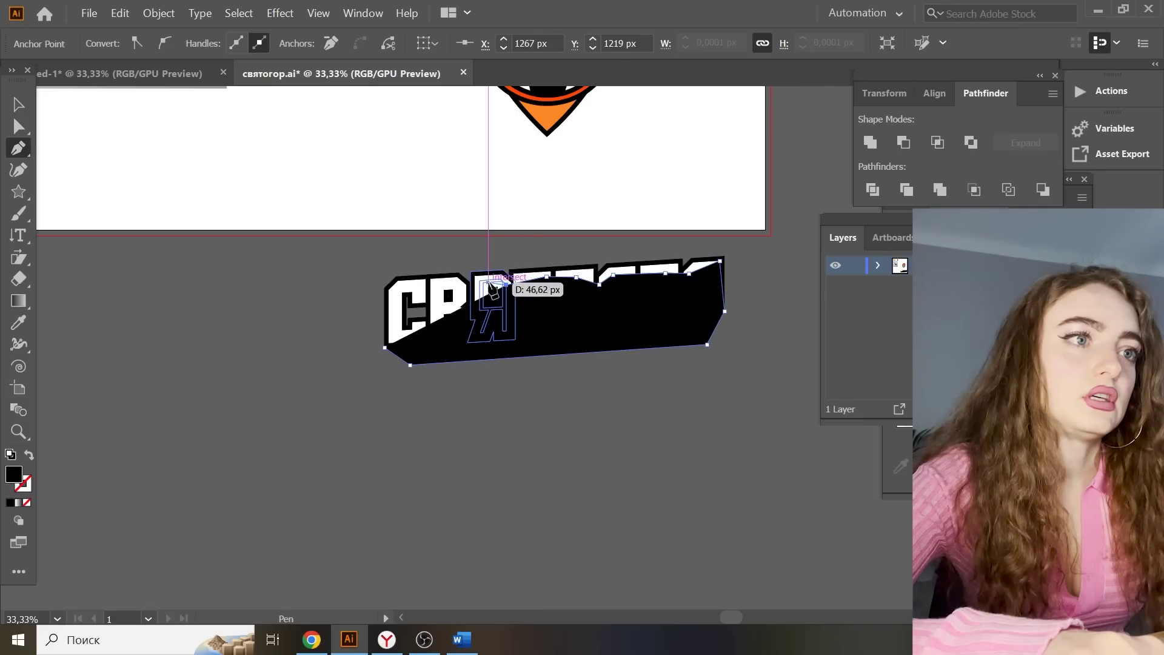
{"action": "left_click", "coordinate": [489, 283]}
{"action": "left_click", "coordinate": [449, 283]}
{"action": "left_click", "coordinate": [431, 284]}
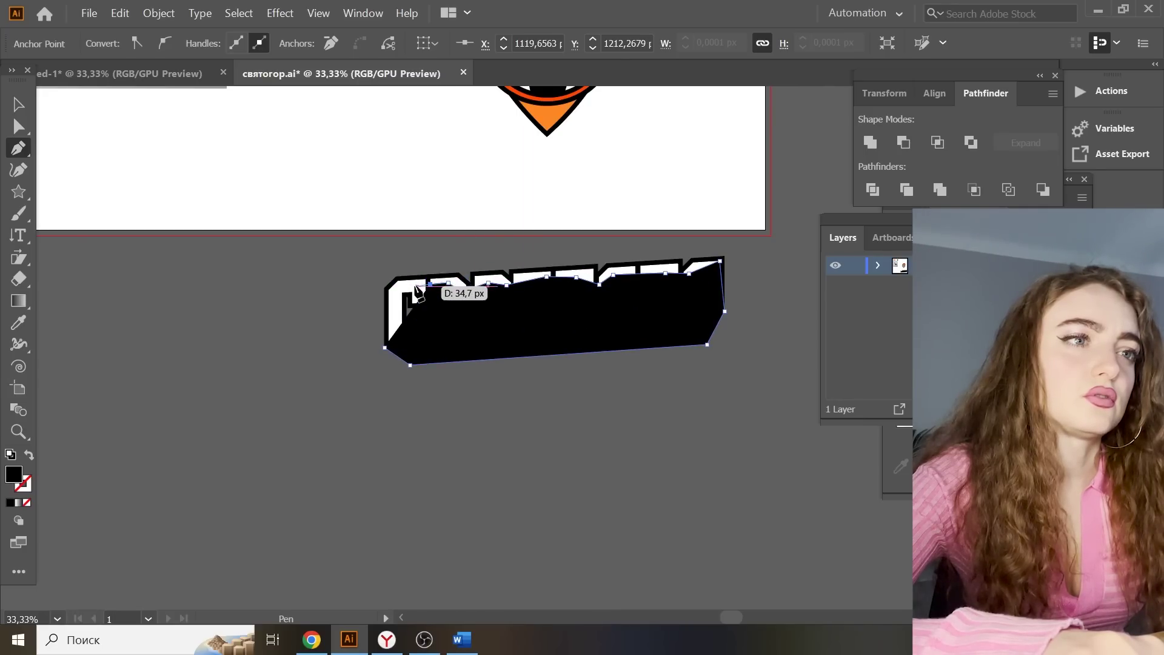
{"action": "left_click", "coordinate": [417, 286]}
{"action": "left_click", "coordinate": [398, 291]}
{"action": "left_click", "coordinate": [385, 347]}
Send the black volume shape behind the СВЯТОГОР lettering and deselect it
{"action": "right_click", "coordinate": [519, 333]}
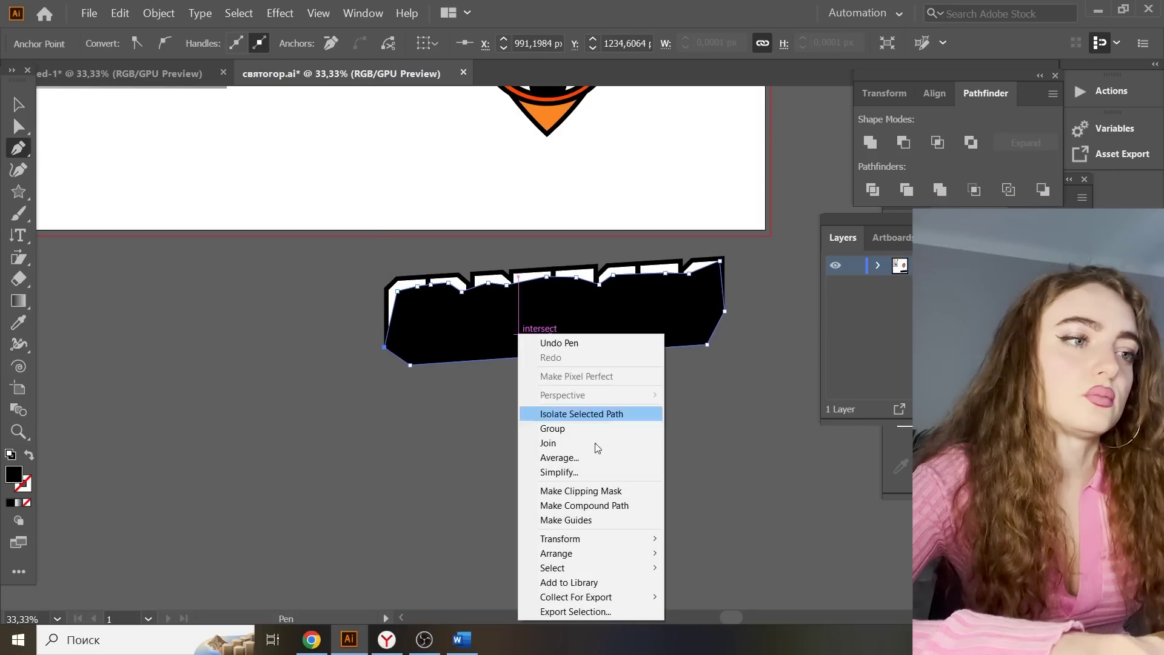
{"action": "mouse_move", "coordinate": [564, 553]}
{"action": "left_click", "coordinate": [704, 598]}
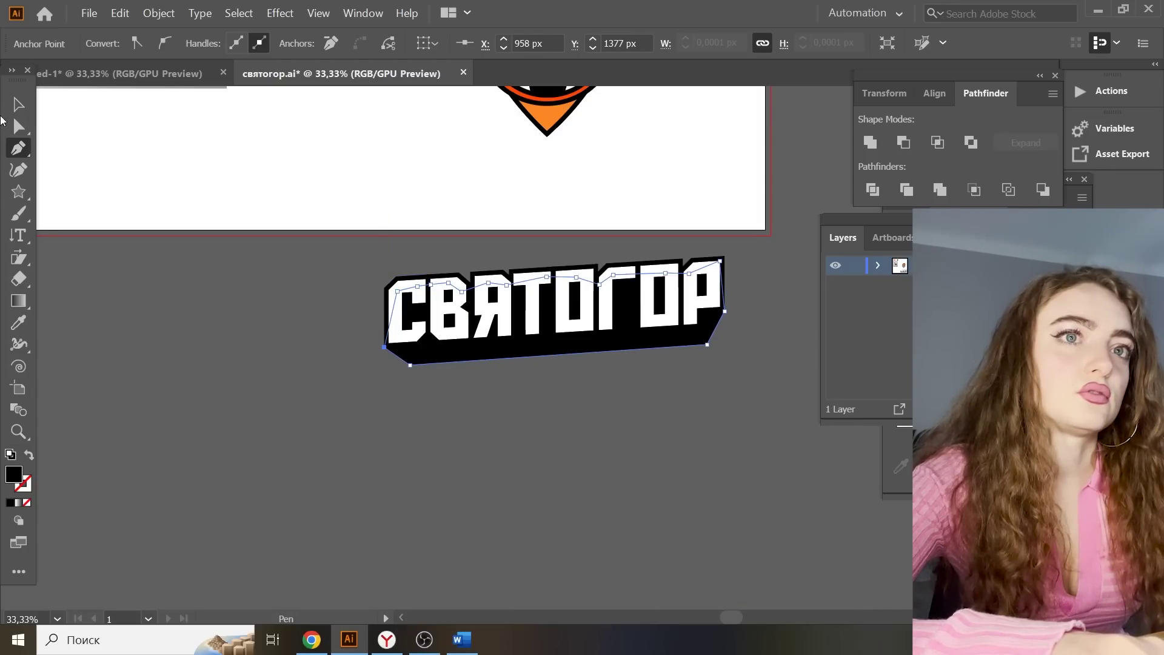
{"action": "left_click", "coordinate": [17, 104]}
{"action": "left_click", "coordinate": [435, 416]}
{"action": "scroll", "coordinate": [668, 518], "scroll_direction": "up", "scroll_amount": 3}
{"action": "key", "text": "ctrl+minus"}
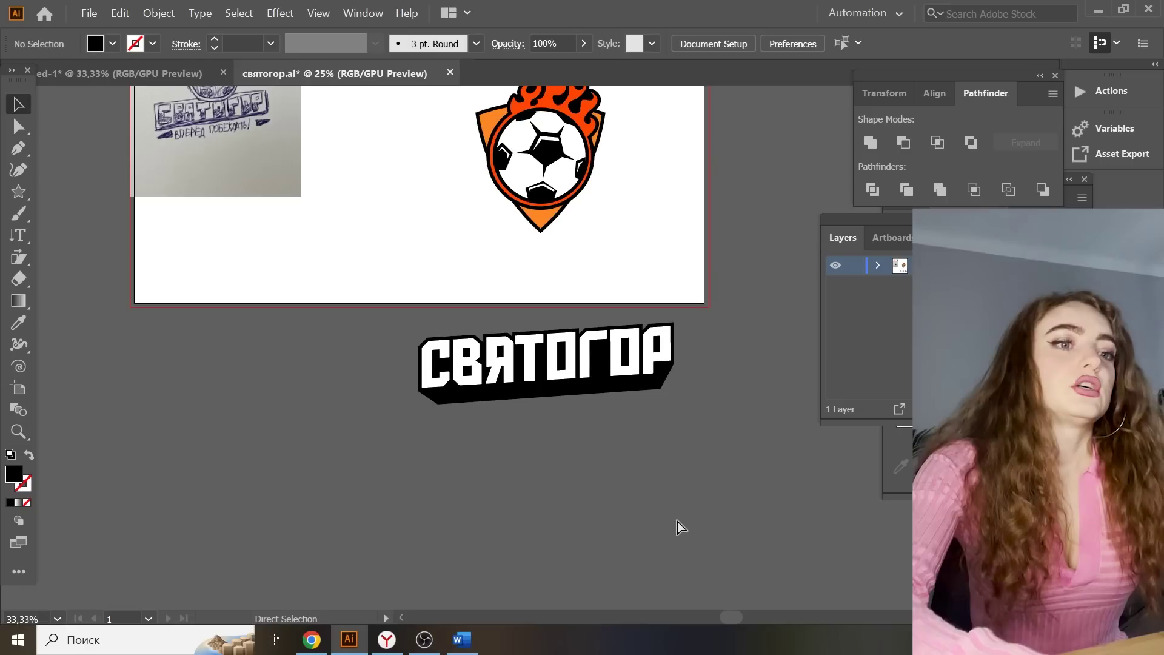
{"action": "scroll", "coordinate": [638, 486], "scroll_direction": "up", "scroll_amount": 2}
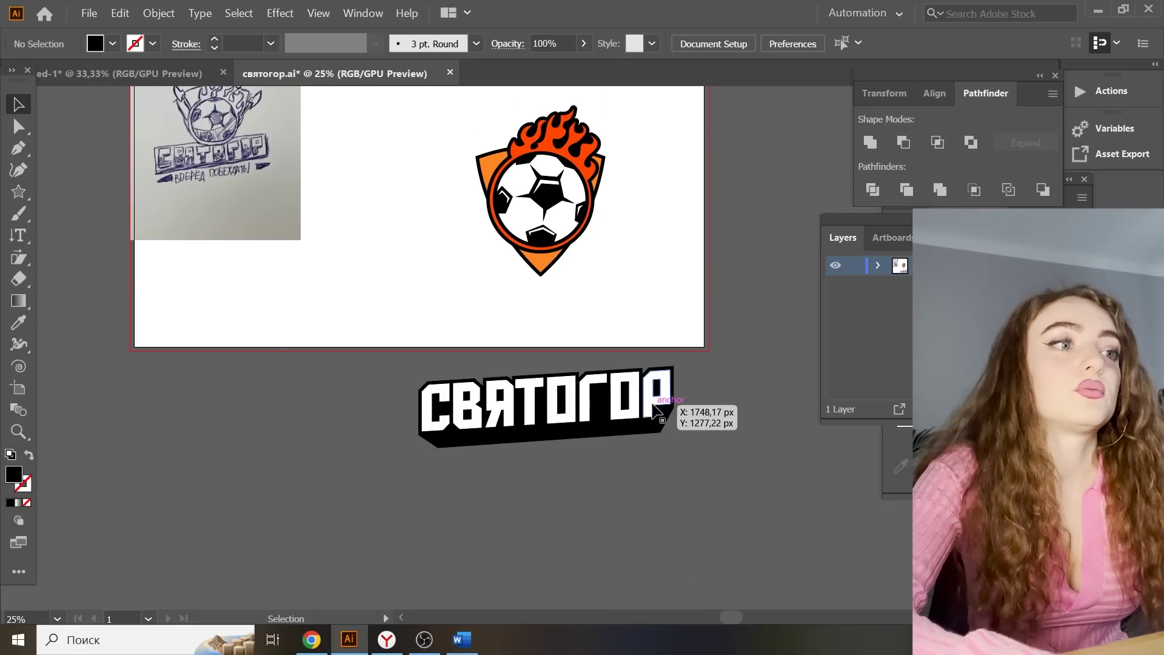
Place a copy of the white lettering below the original and give it a black 5 pt stroke aligned to the inside
{"action": "scroll", "coordinate": [655, 411], "scroll_direction": "down", "scroll_amount": 4}
{"action": "left_click_drag", "start_coordinate": [612, 341], "coordinate": [552, 437]}
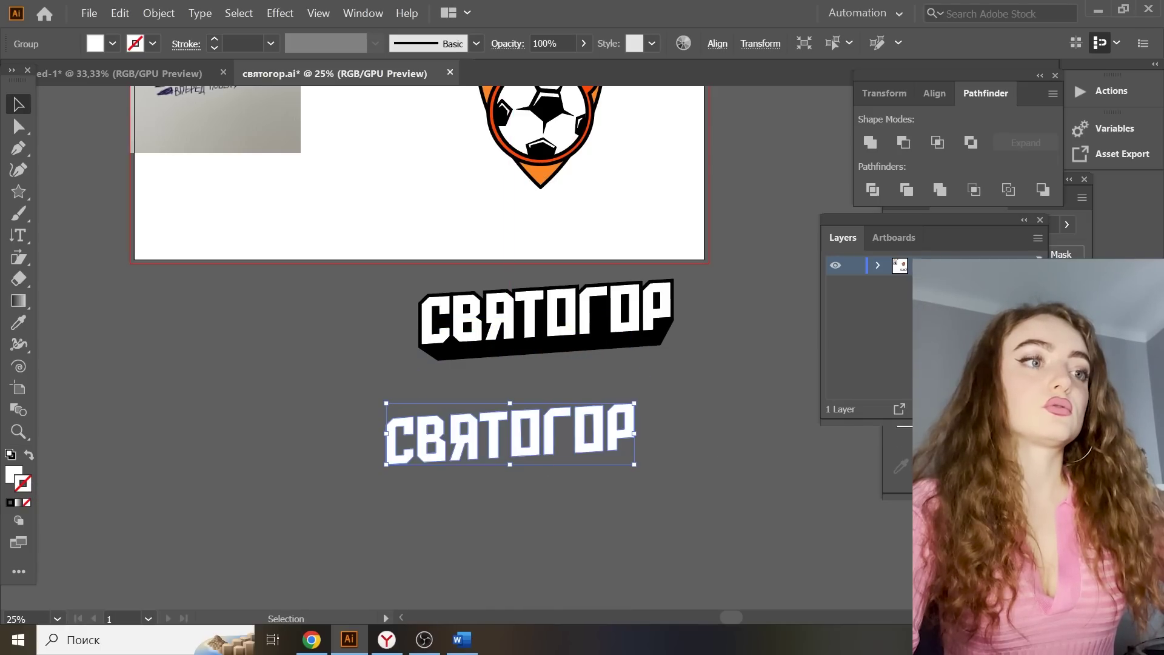
{"action": "key", "text": "d"}
{"action": "left_click", "coordinate": [270, 43]}
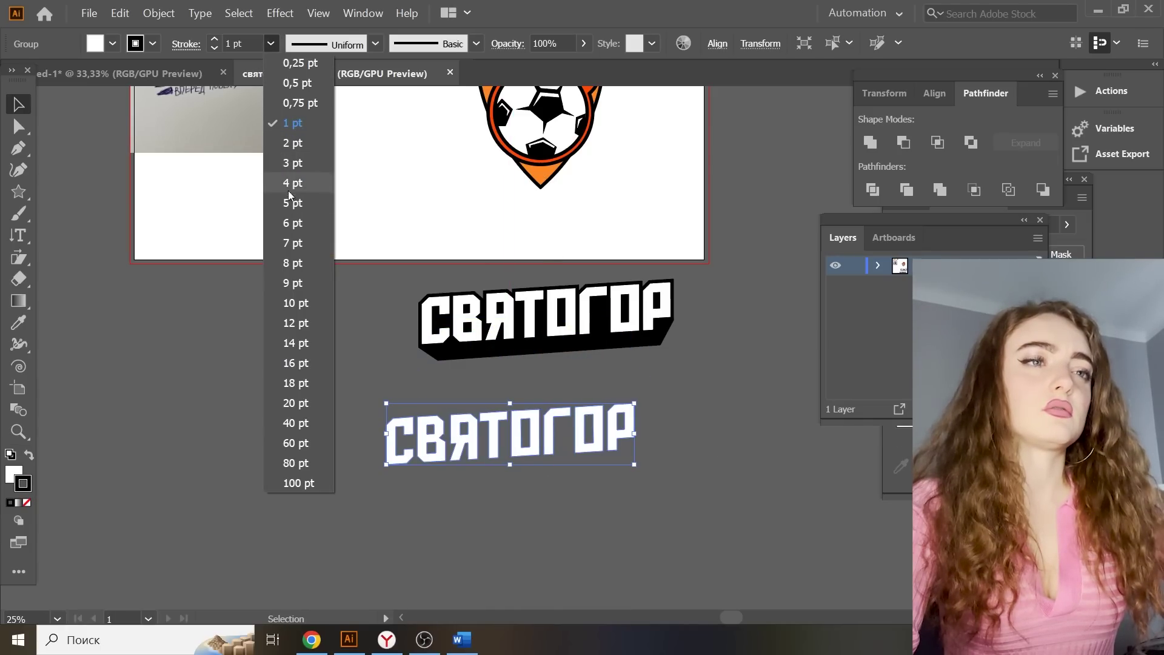
{"action": "left_click", "coordinate": [293, 210]}
{"action": "left_click", "coordinate": [192, 43]}
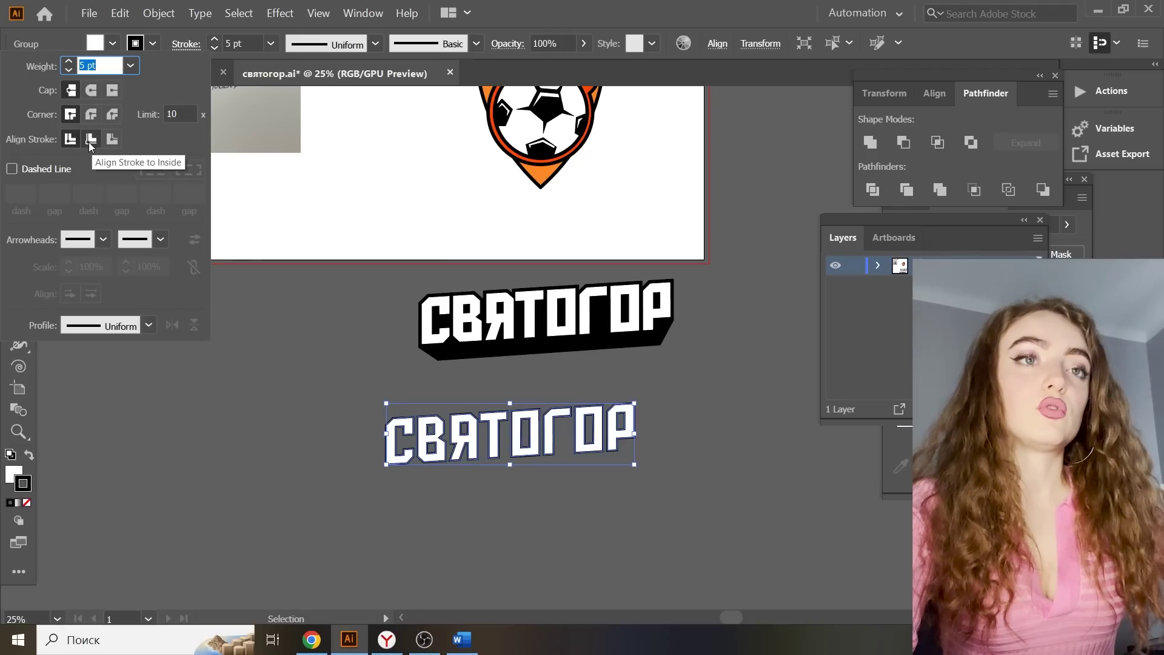
{"action": "left_click", "coordinate": [90, 143]}
{"action": "left_click", "coordinate": [534, 395]}
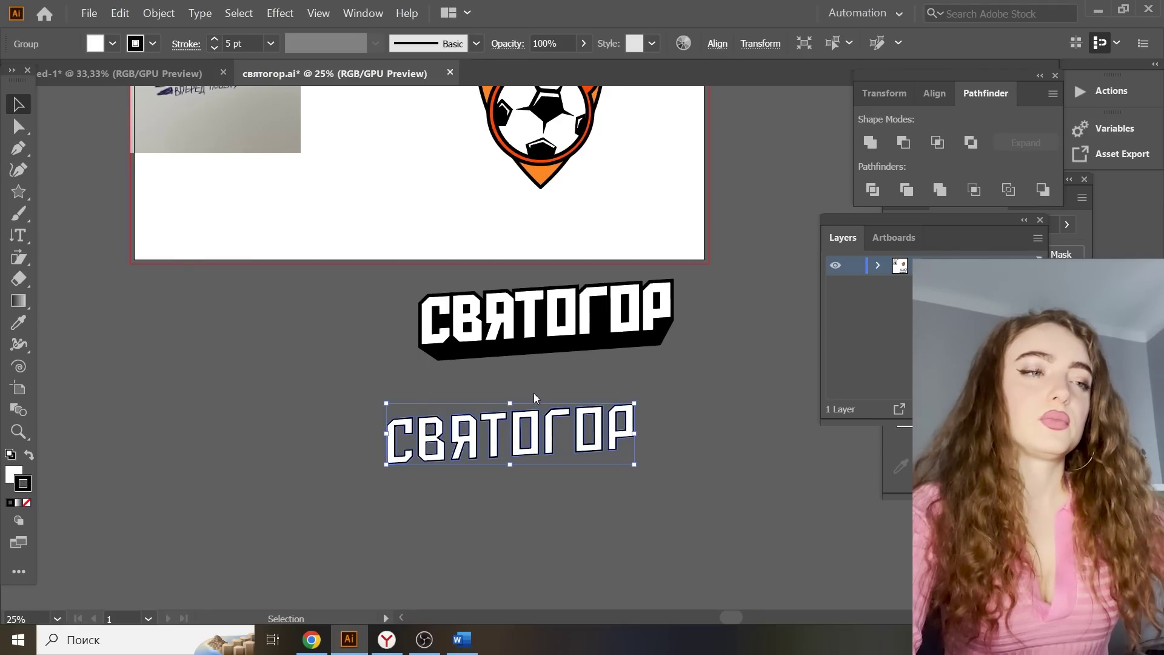
Convert the lettering copy's stroke into shapes with Outline Stroke and ungroup the result
{"action": "left_click", "coordinate": [168, 12]}
{"action": "mouse_move", "coordinate": [209, 330]}
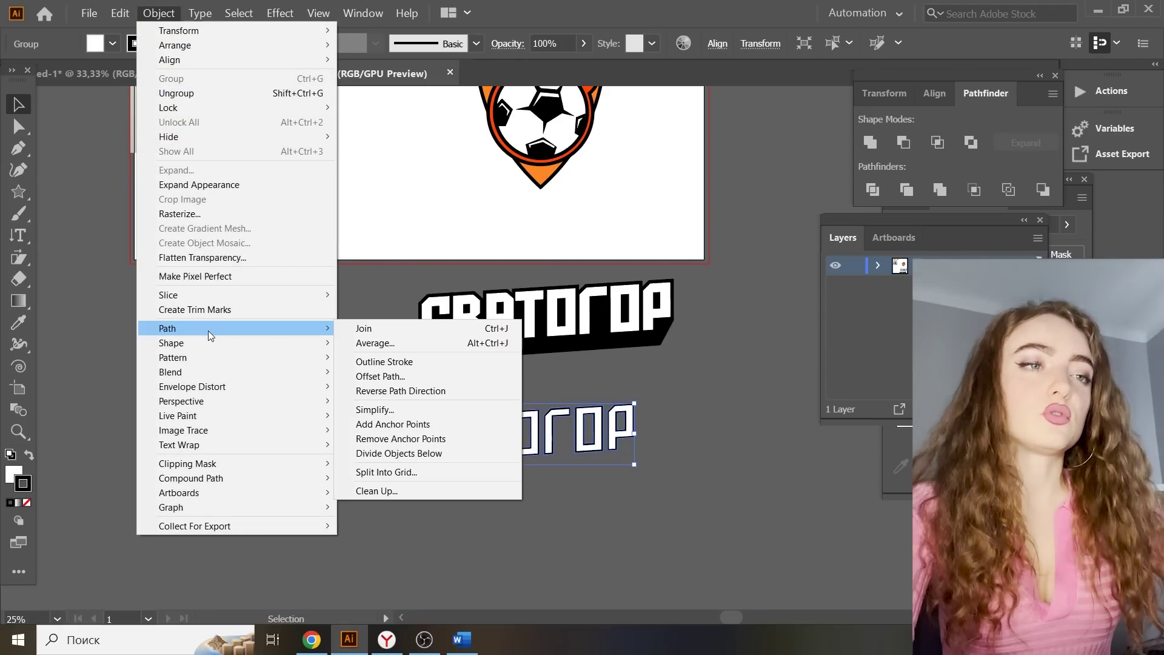
{"action": "left_click", "coordinate": [361, 362]}
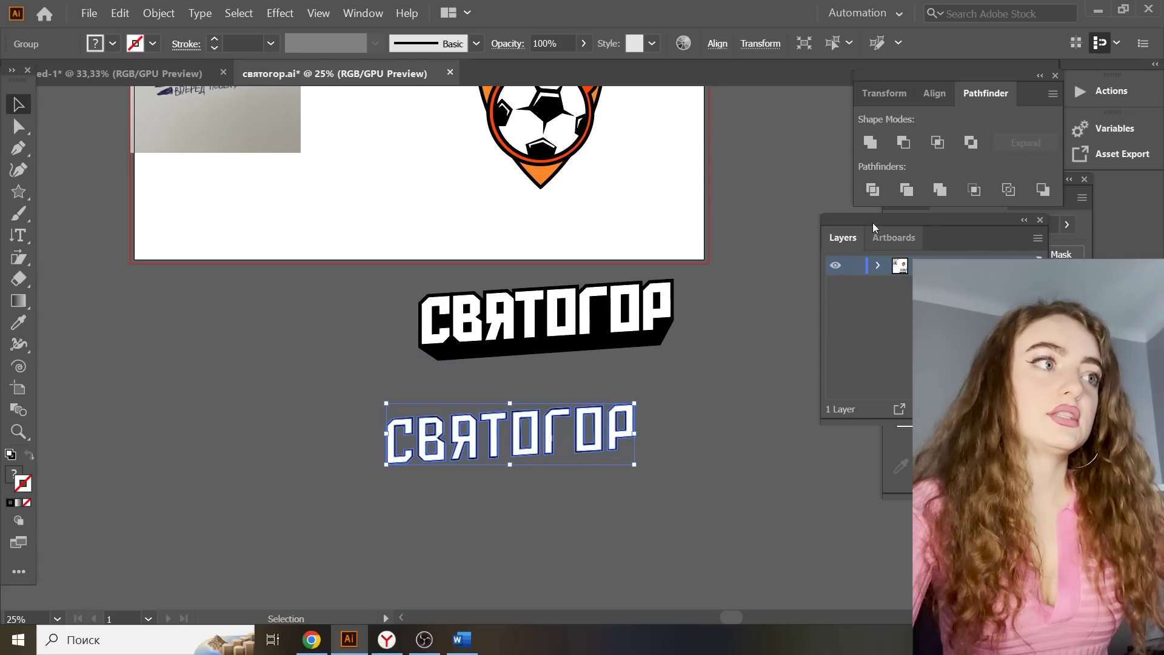
{"action": "right_click", "coordinate": [351, 424]}
{"action": "left_click", "coordinate": [438, 301]}
{"action": "key", "text": "ctrl+plus"}
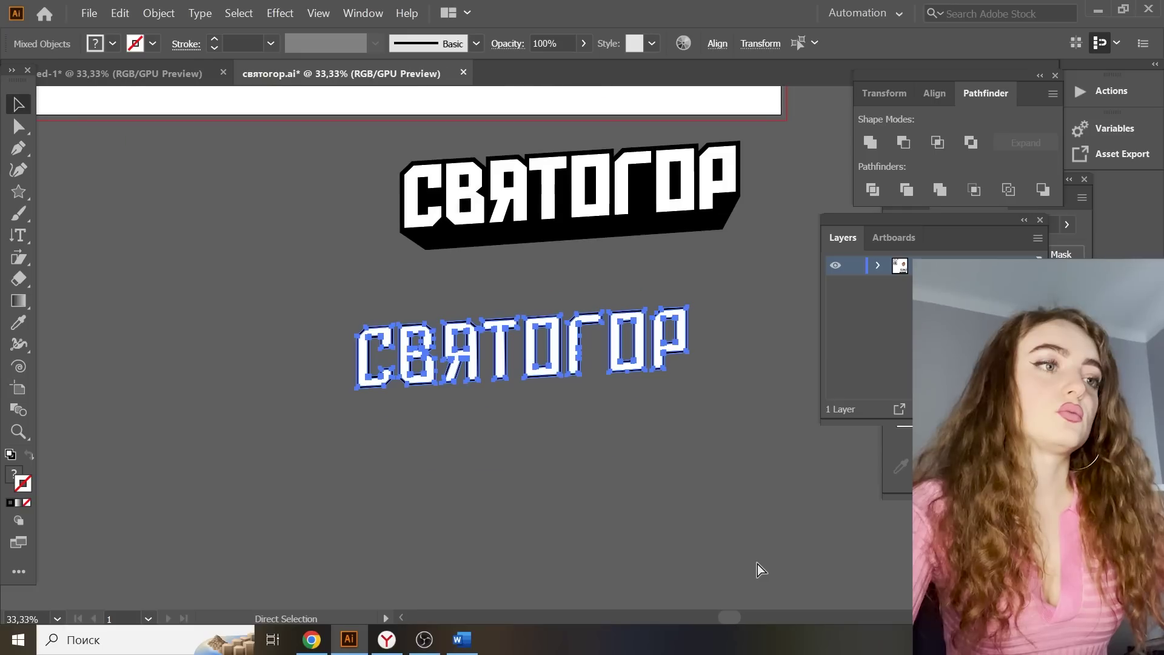
{"action": "key", "text": "v"}
{"action": "scroll", "coordinate": [711, 463], "scroll_direction": "down", "scroll_amount": 2}
{"action": "left_click", "coordinate": [683, 494]}
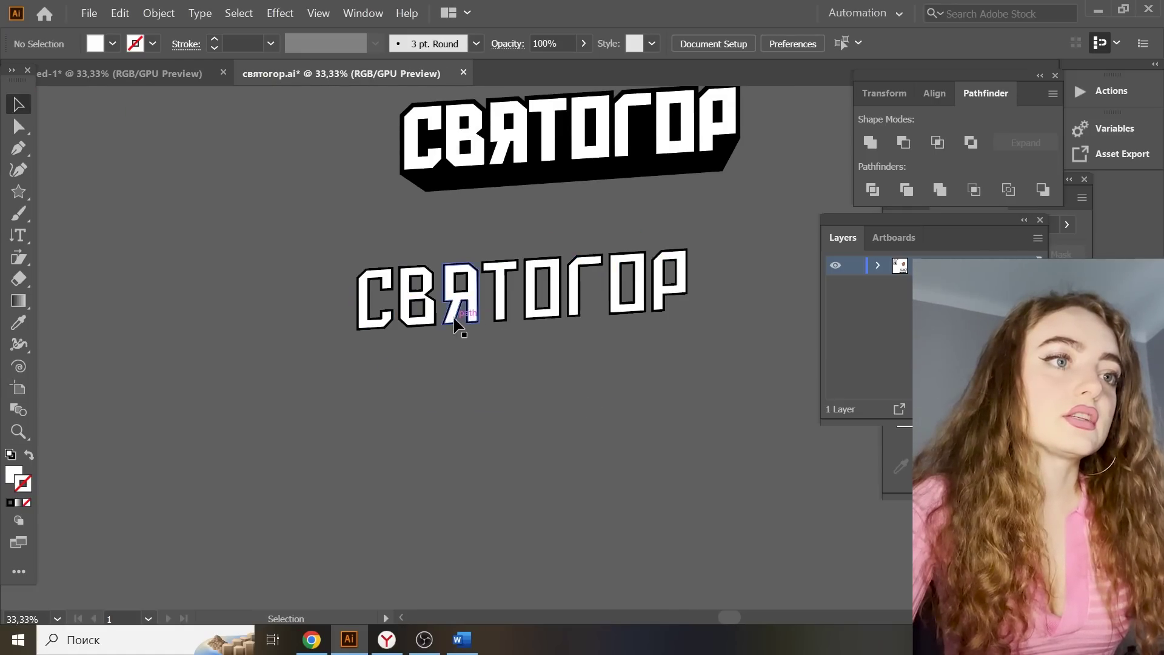
Move the copy's white letter fills straight down out of their black outlines and delete the leftover outlines
{"action": "left_click", "coordinate": [363, 302]}
{"action": "left_click", "coordinate": [421, 303], "text": "shift"}
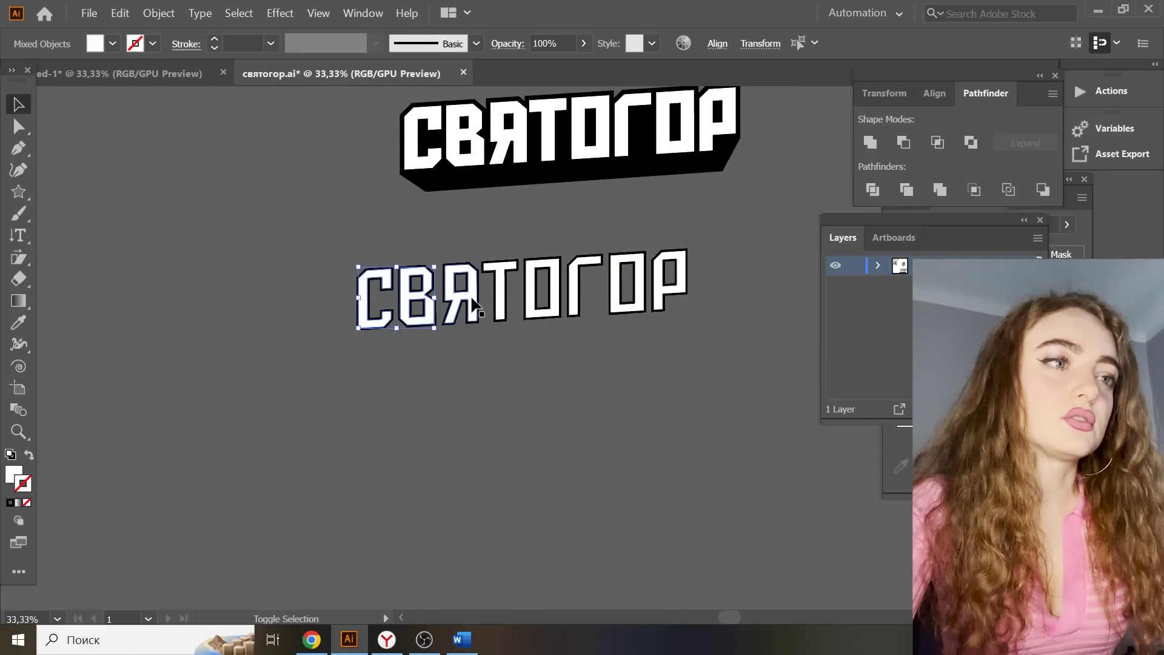
{"action": "left_click", "coordinate": [501, 292], "text": "shift"}
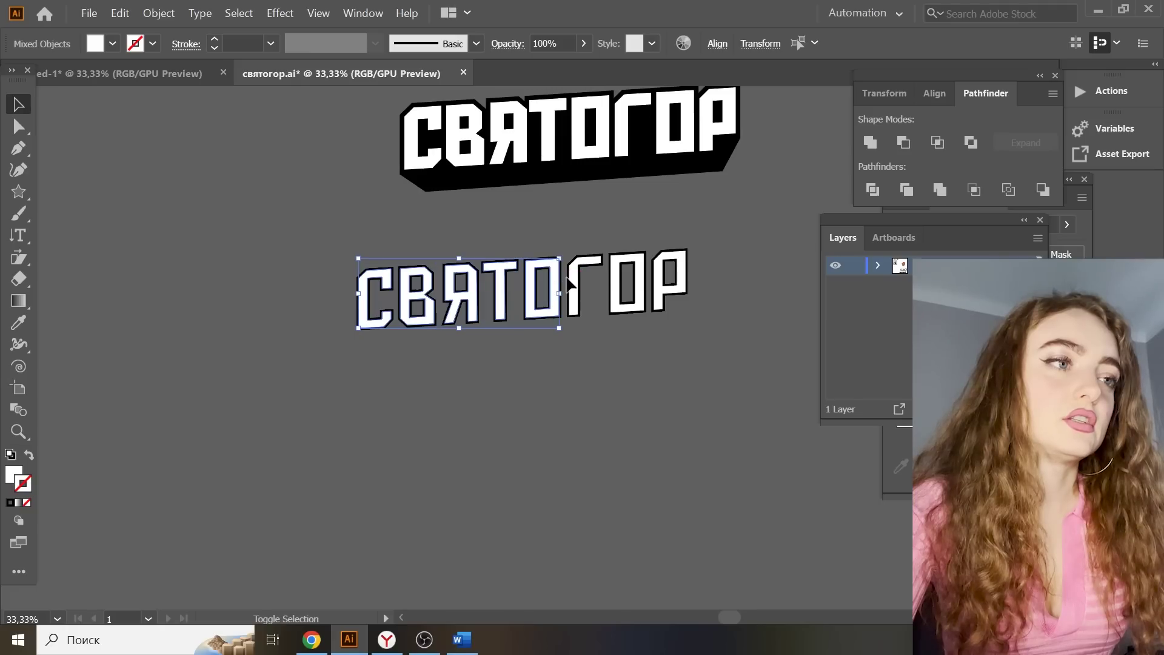
{"action": "left_click", "coordinate": [617, 302], "text": "shift"}
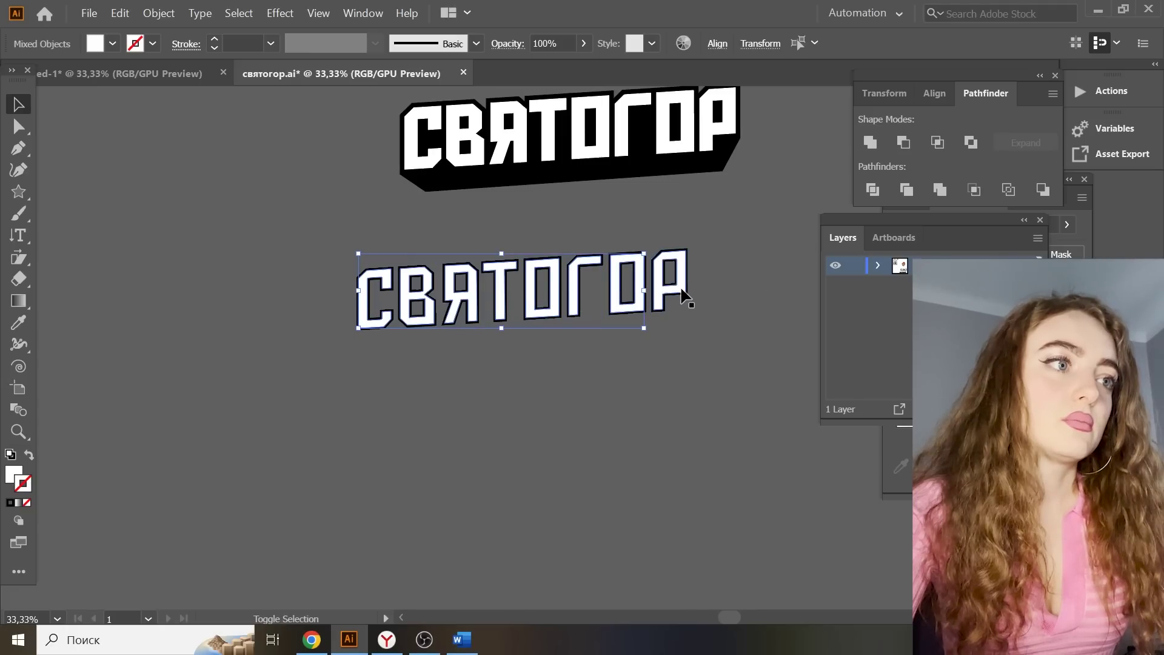
{"action": "left_click_drag", "start_coordinate": [684, 289], "coordinate": [684, 424]}
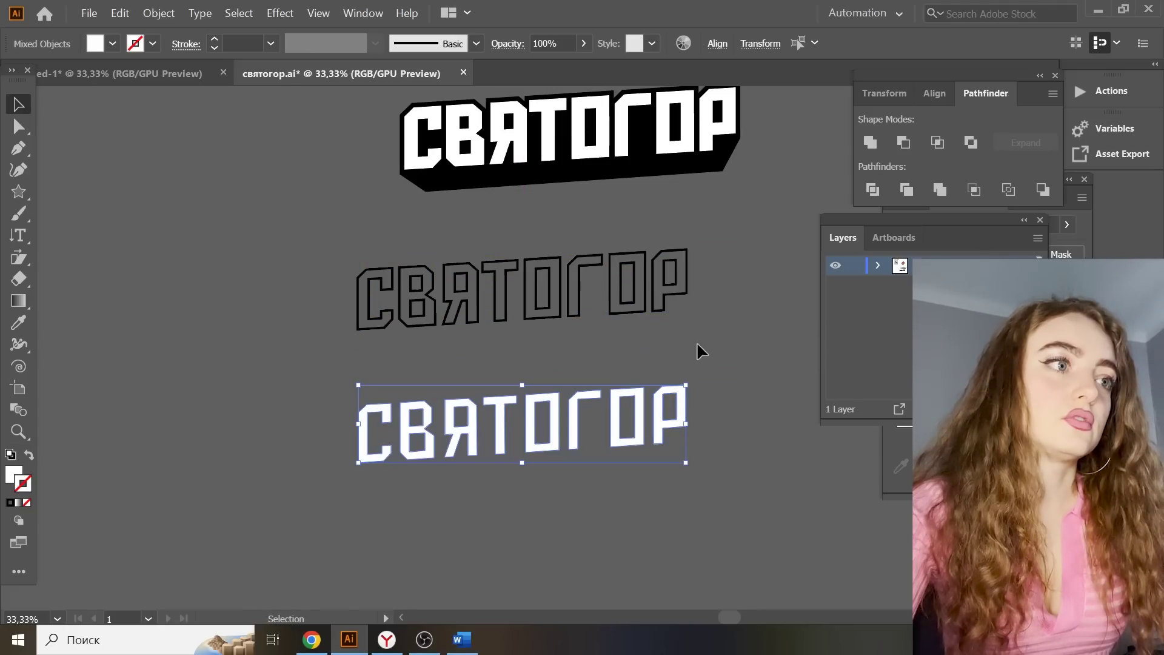
{"action": "left_click", "coordinate": [395, 288]}
{"action": "key", "text": "Delete"}
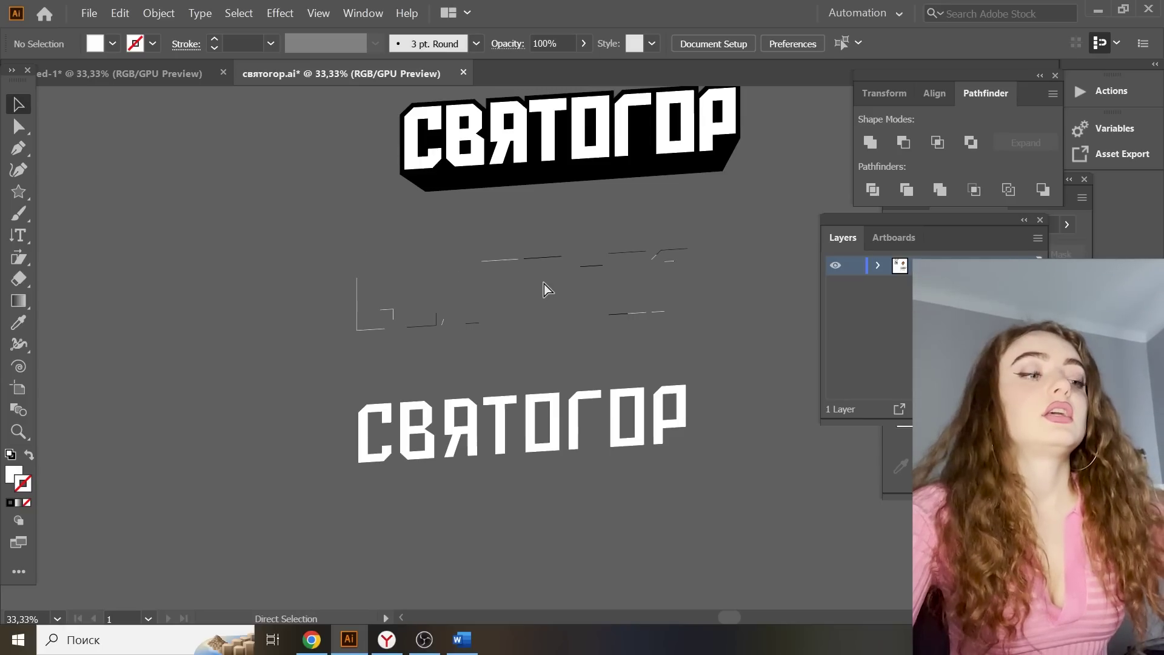
Draw a wide white ellipse, about as long as the word, beside the volumetric lettering
{"action": "key", "text": "ctrl+minus"}
{"action": "left_click_drag", "start_coordinate": [27, 198], "coordinate": [68, 211]}
{"action": "left_click_drag", "start_coordinate": [123, 159], "coordinate": [388, 248]}
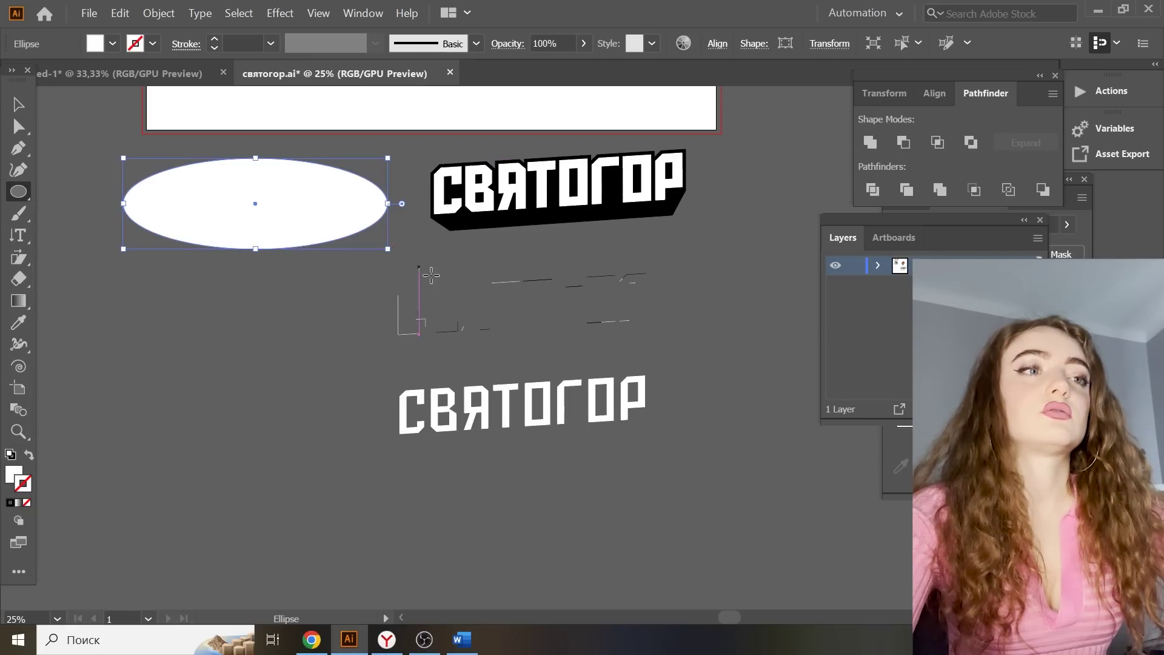
{"action": "left_click", "coordinate": [18, 104]}
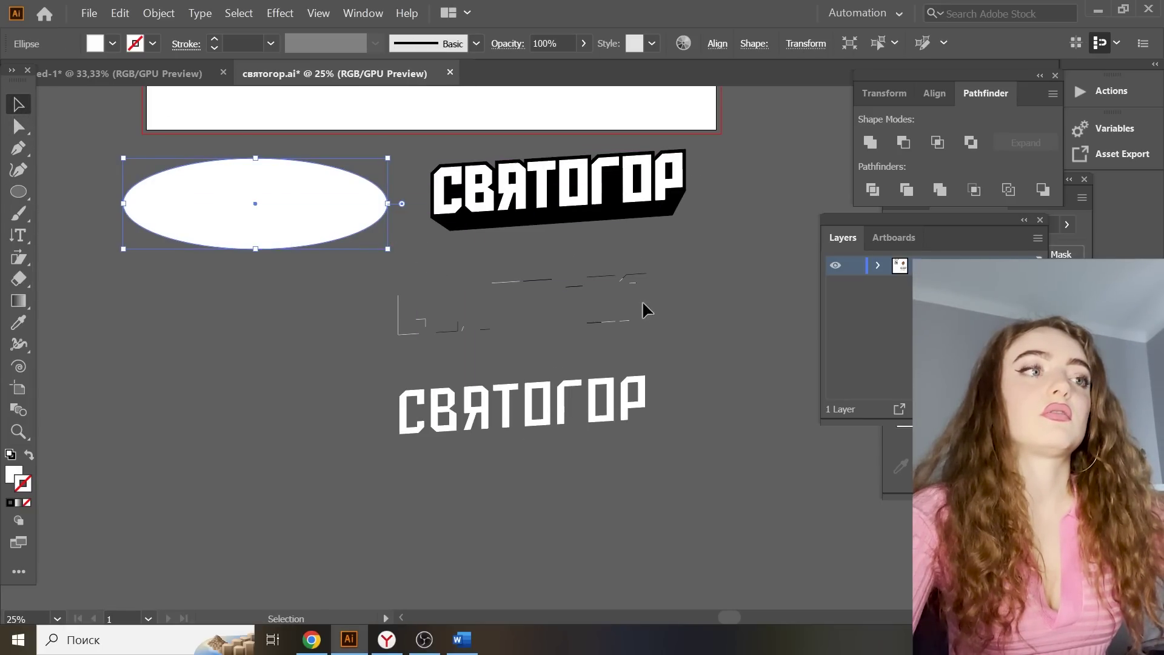
{"action": "left_click", "coordinate": [403, 274]}
{"action": "key", "text": "Delete"}
{"action": "left_click_drag", "start_coordinate": [413, 285], "coordinate": [525, 337]}
Tilt the ellipse to match the lettering's slant, set its opacity to 65%, and flatten it over the upper half of the white letter copy
{"action": "left_click_drag", "start_coordinate": [334, 209], "coordinate": [641, 364]}
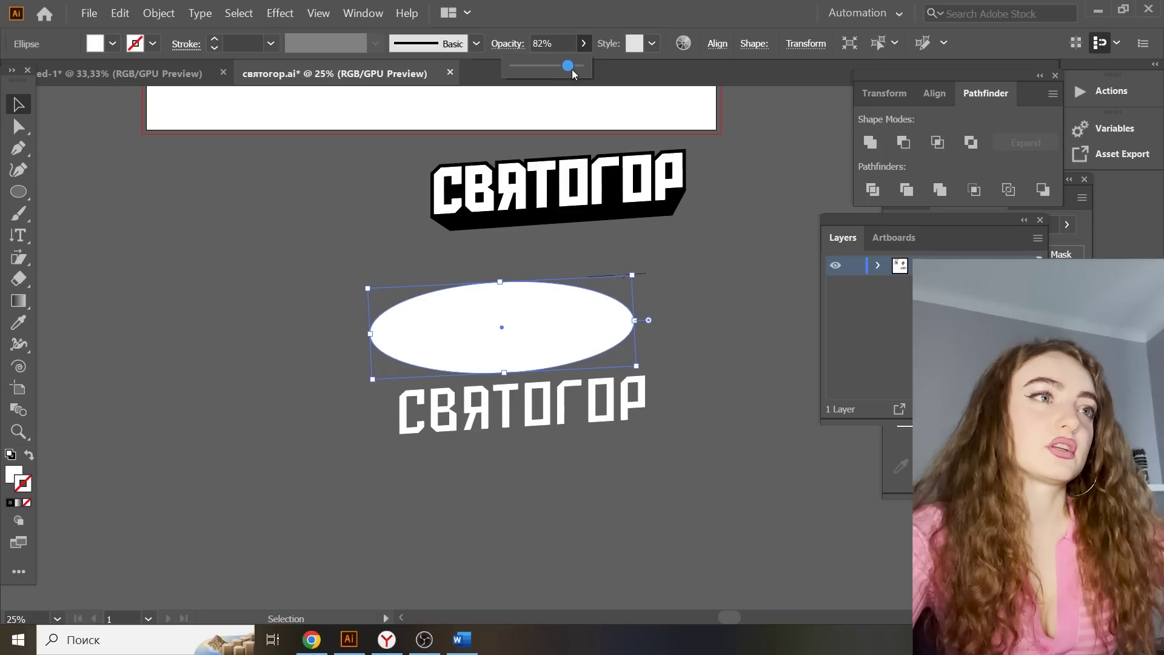
{"action": "left_click_drag", "start_coordinate": [562, 71], "coordinate": [561, 71]}
{"action": "left_click", "coordinate": [712, 351]}
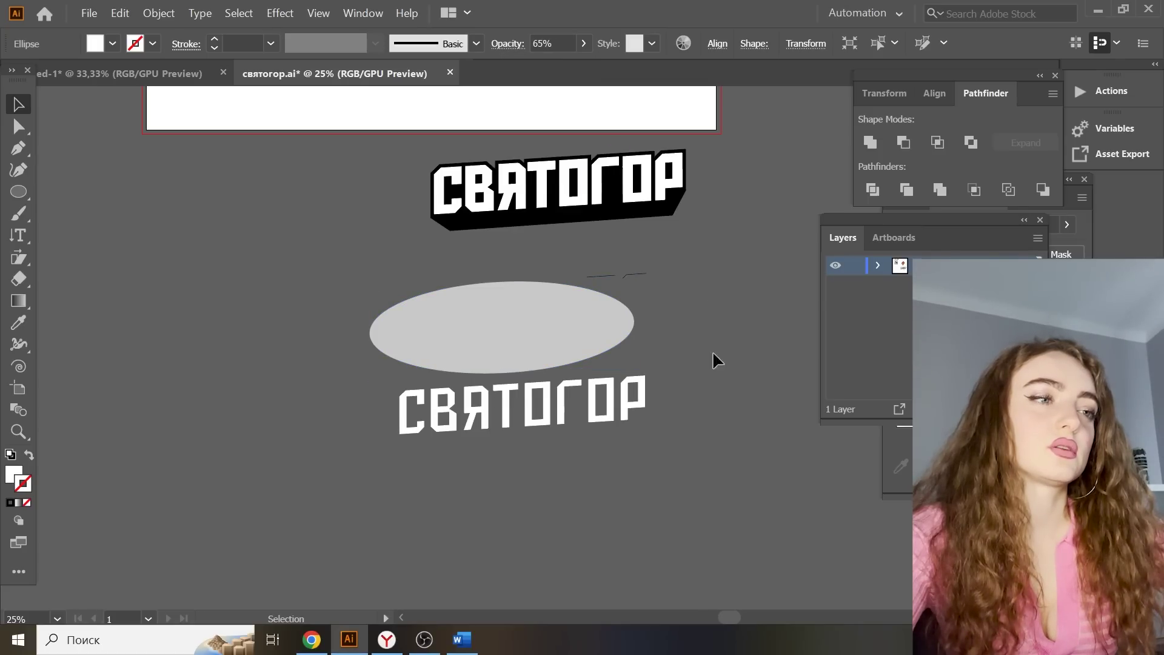
{"action": "left_click_drag", "start_coordinate": [568, 291], "coordinate": [577, 333]}
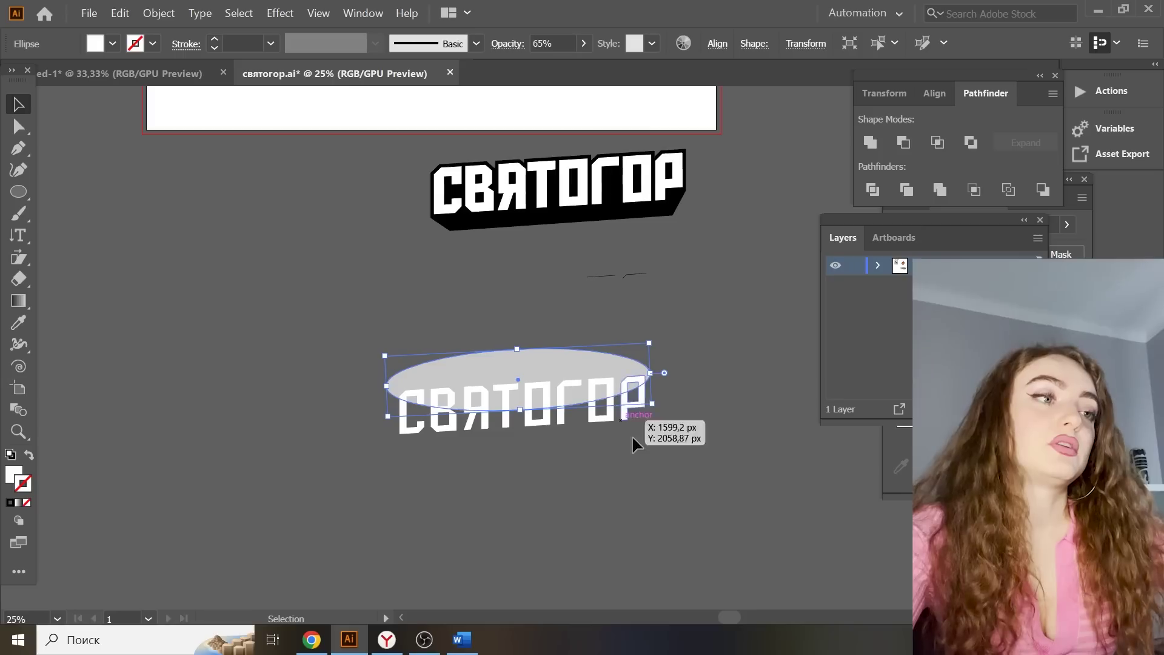
{"action": "left_click_drag", "start_coordinate": [700, 506], "coordinate": [497, 398]}
Divide the white letter copy along the overlapping ellipse with Pathfinder Divide and ungroup the resulting pieces
{"action": "left_click_drag", "start_coordinate": [384, 332], "coordinate": [661, 437]}
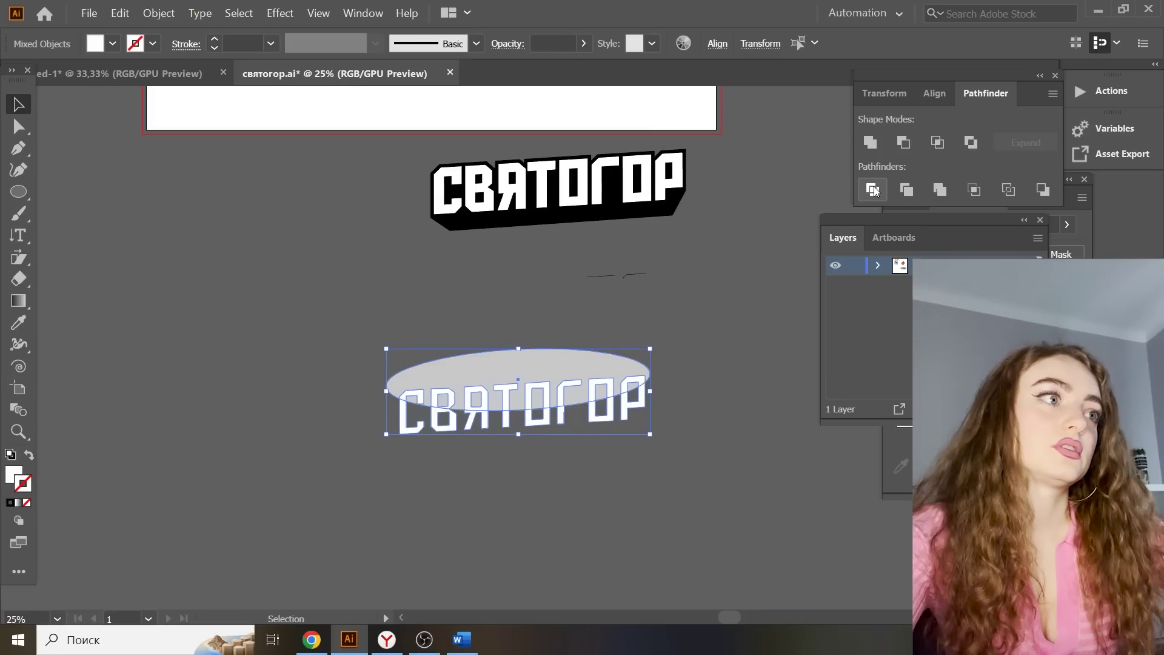
{"action": "left_click", "coordinate": [875, 191]}
{"action": "right_click", "coordinate": [587, 312]}
{"action": "left_click", "coordinate": [613, 419]}
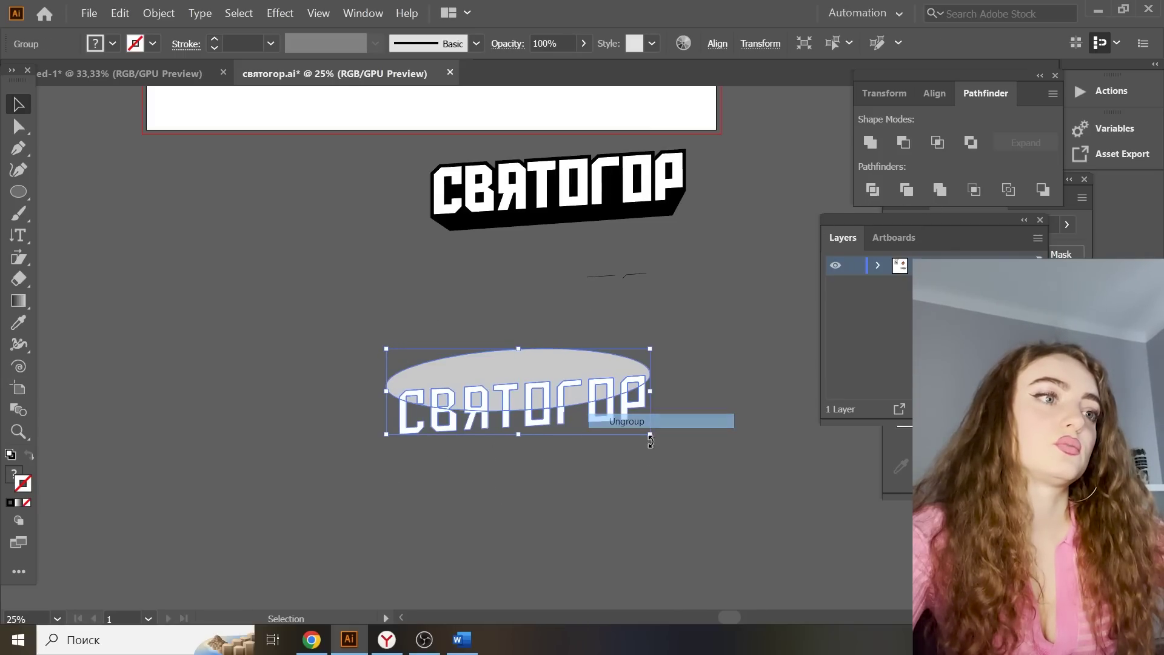
{"action": "left_click_drag", "start_coordinate": [381, 418], "coordinate": [381, 419]}
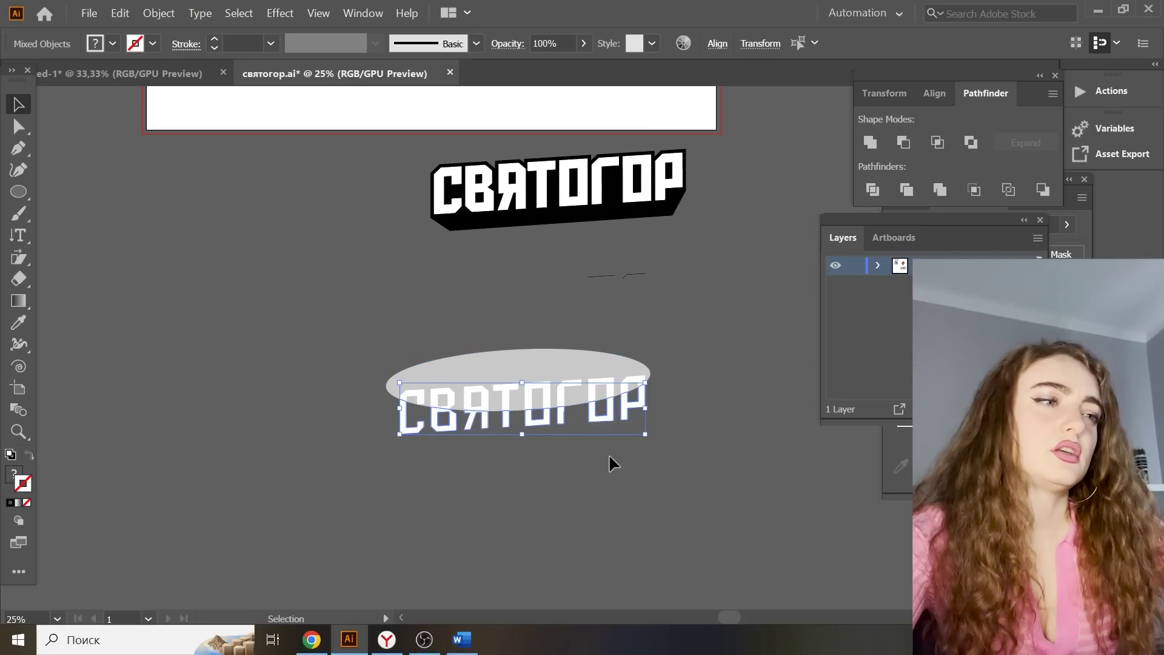
Keep only the lower letter pieces by deleting the ellipse and the upper letter pieces, and group the remaining pieces
{"action": "left_click_drag", "start_coordinate": [639, 412], "coordinate": [620, 507]}
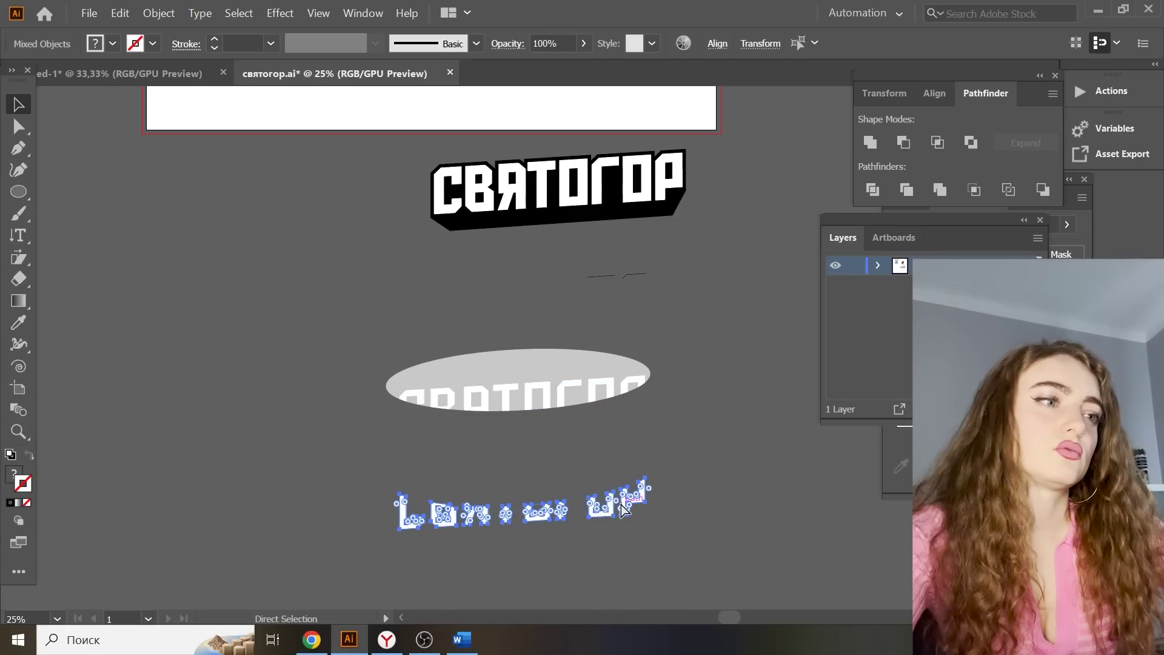
{"action": "left_click_drag", "start_coordinate": [377, 336], "coordinate": [360, 325]}
{"action": "key", "text": "Delete"}
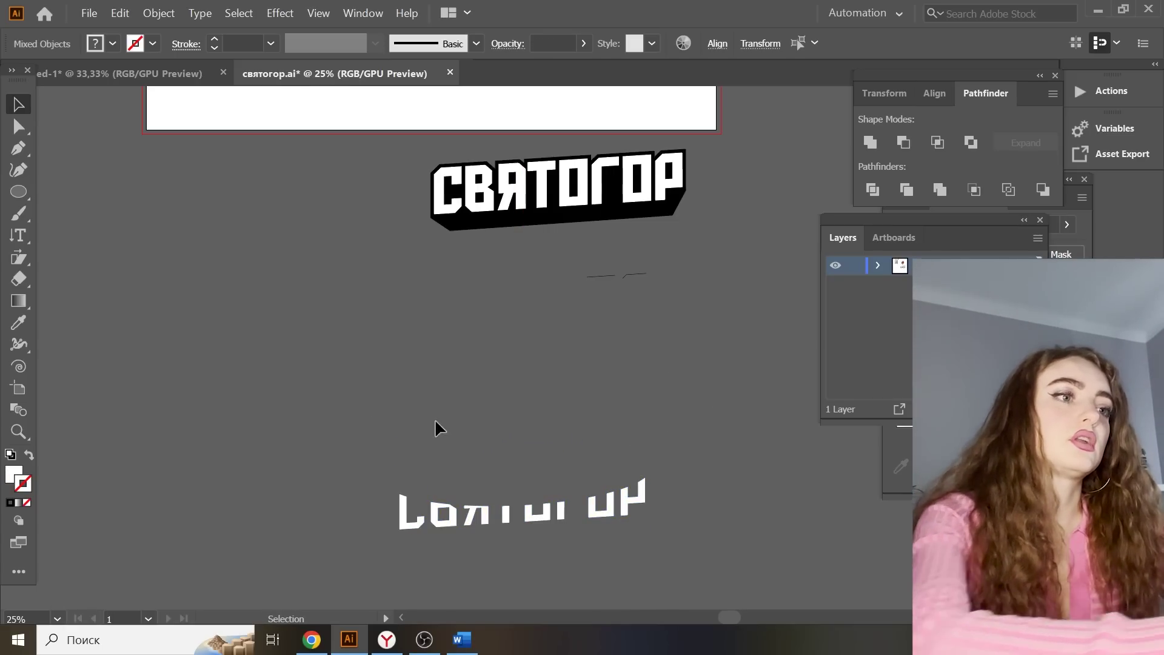
{"action": "left_click_drag", "start_coordinate": [388, 543], "coordinate": [655, 465]}
{"action": "key", "text": "ctrl+g"}
{"action": "key", "text": "v"}
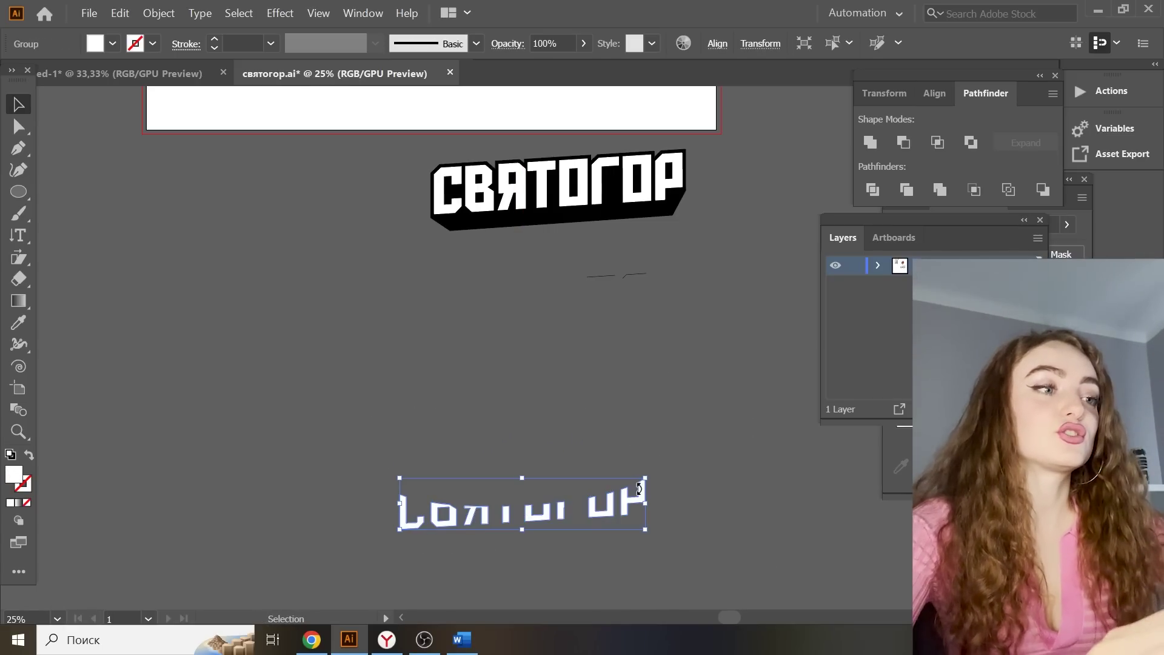
Align the grouped lower letter halves over the volumetric СВЯТОГОР lettering and fill them with the orange-red of the flames
{"action": "left_click_drag", "start_coordinate": [611, 517], "coordinate": [647, 200]}
{"action": "scroll", "coordinate": [473, 309], "scroll_direction": "up", "scroll_amount": 3}
{"action": "key", "text": "i"}
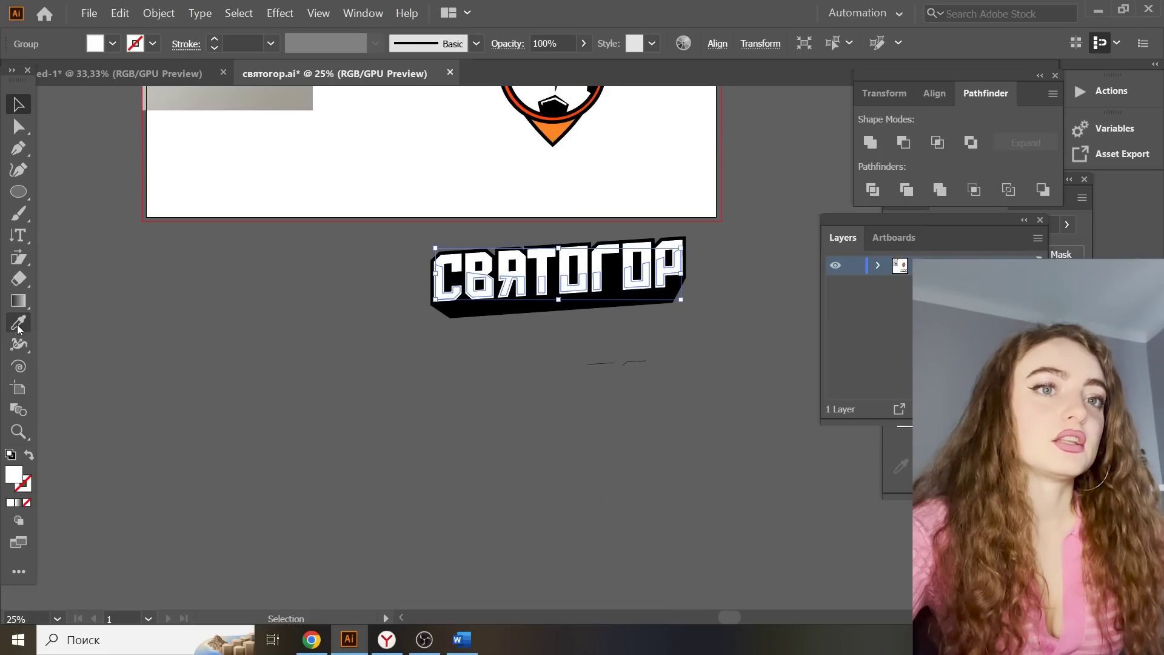
{"action": "scroll", "coordinate": [502, 245], "scroll_direction": "up", "scroll_amount": 5}
{"action": "left_click", "coordinate": [581, 125]}
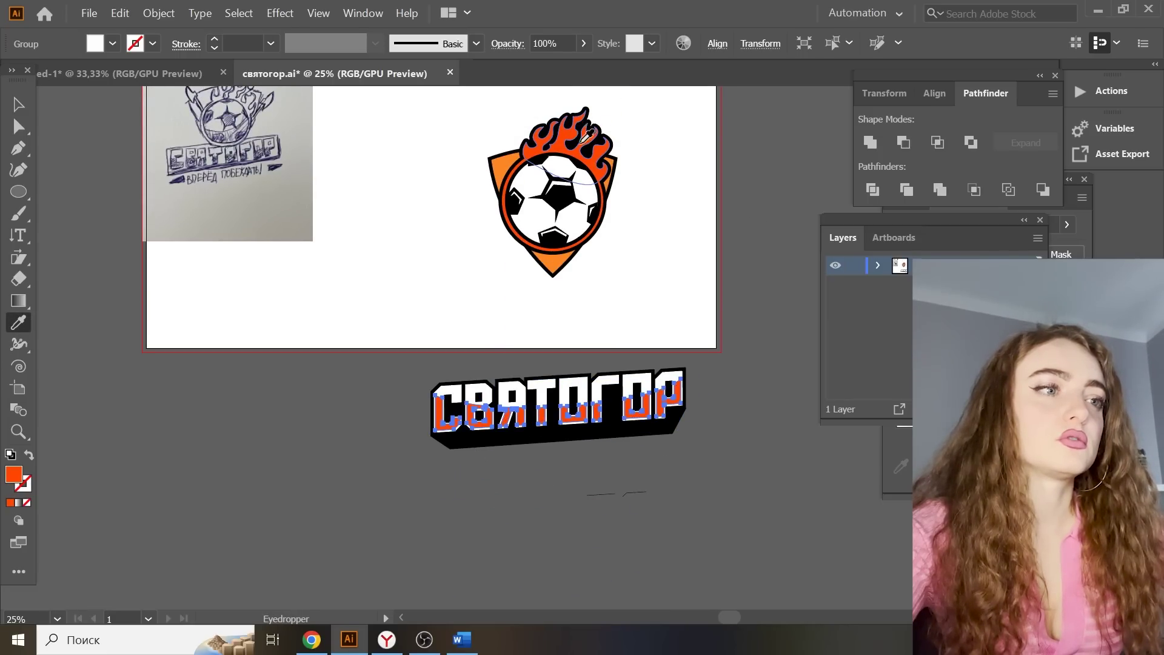
{"action": "left_click", "coordinate": [18, 105]}
{"action": "scroll", "coordinate": [606, 397], "scroll_direction": "up", "scroll_amount": 2}
{"action": "scroll", "coordinate": [607, 397], "scroll_direction": "up", "scroll_amount": 1}
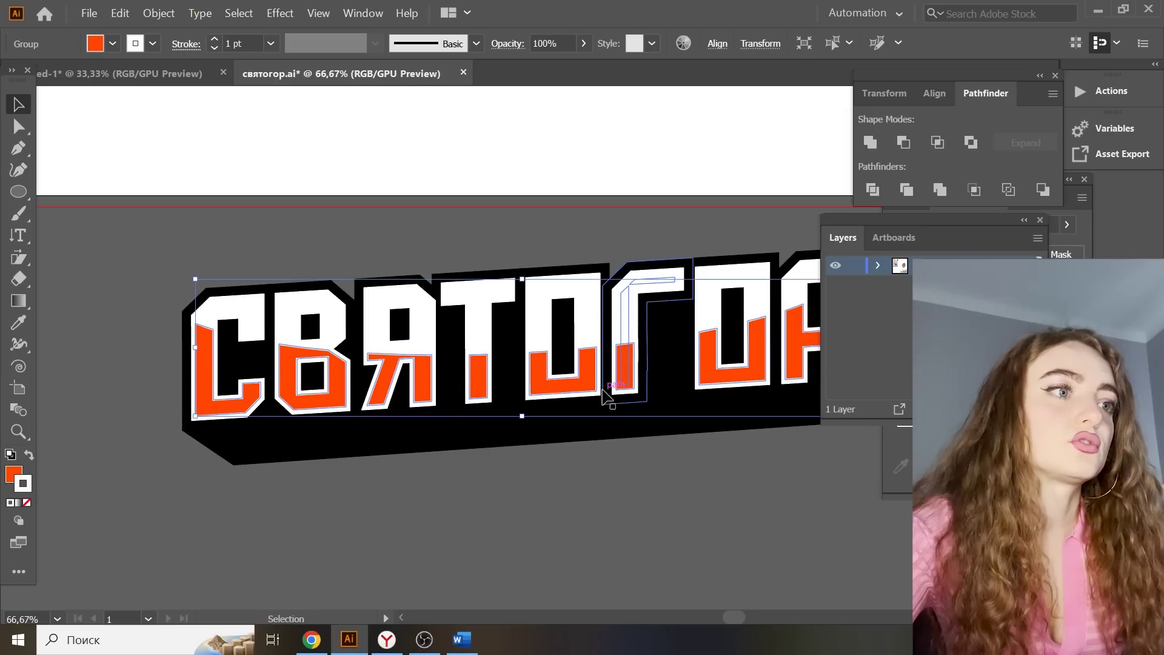
{"action": "left_click_drag", "start_coordinate": [584, 332], "coordinate": [584, 334]}
{"action": "left_click", "coordinate": [599, 430]}
{"action": "scroll", "coordinate": [602, 437], "scroll_direction": "down", "scroll_amount": 4}
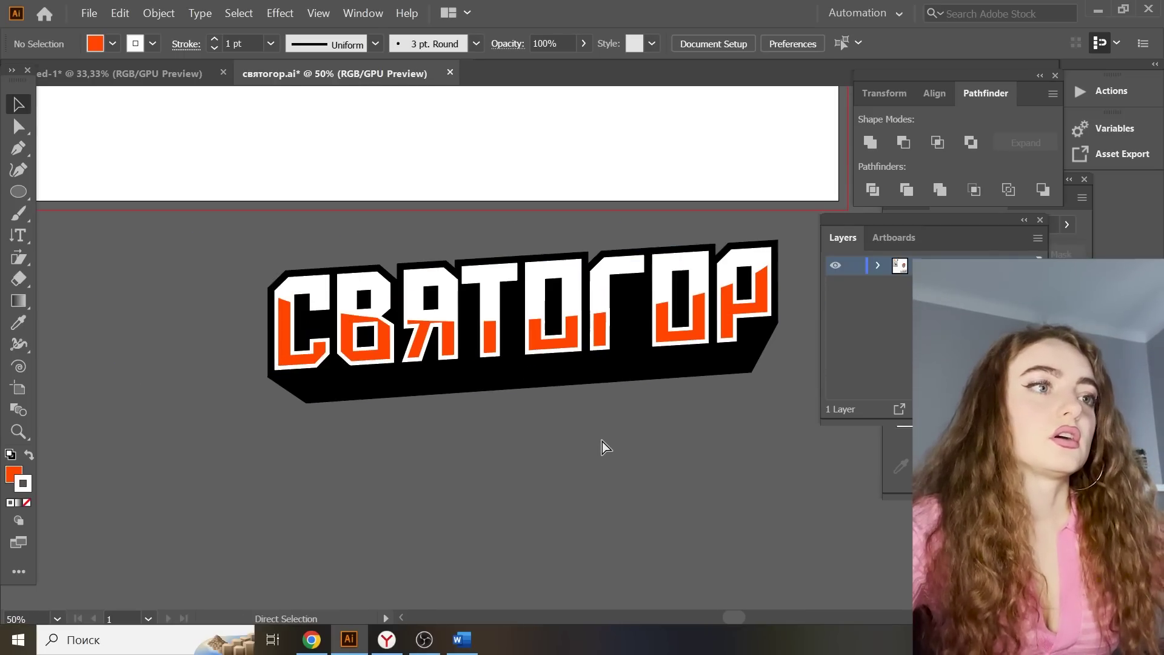
Move the complete two-tone lettering onto the artboard, directly beneath the soccer ball
{"action": "left_click_drag", "start_coordinate": [388, 295], "coordinate": [715, 416]}
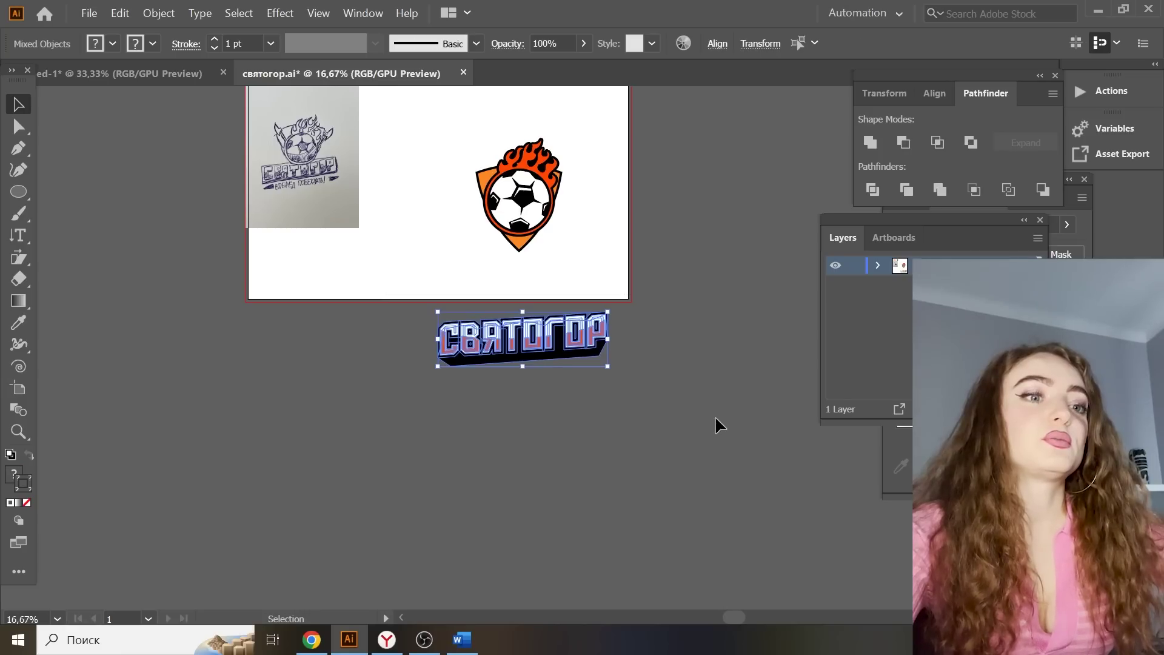
{"action": "scroll", "coordinate": [715, 416], "scroll_direction": "up", "scroll_amount": 1}
{"action": "left_click_drag", "start_coordinate": [512, 373], "coordinate": [592, 294]}
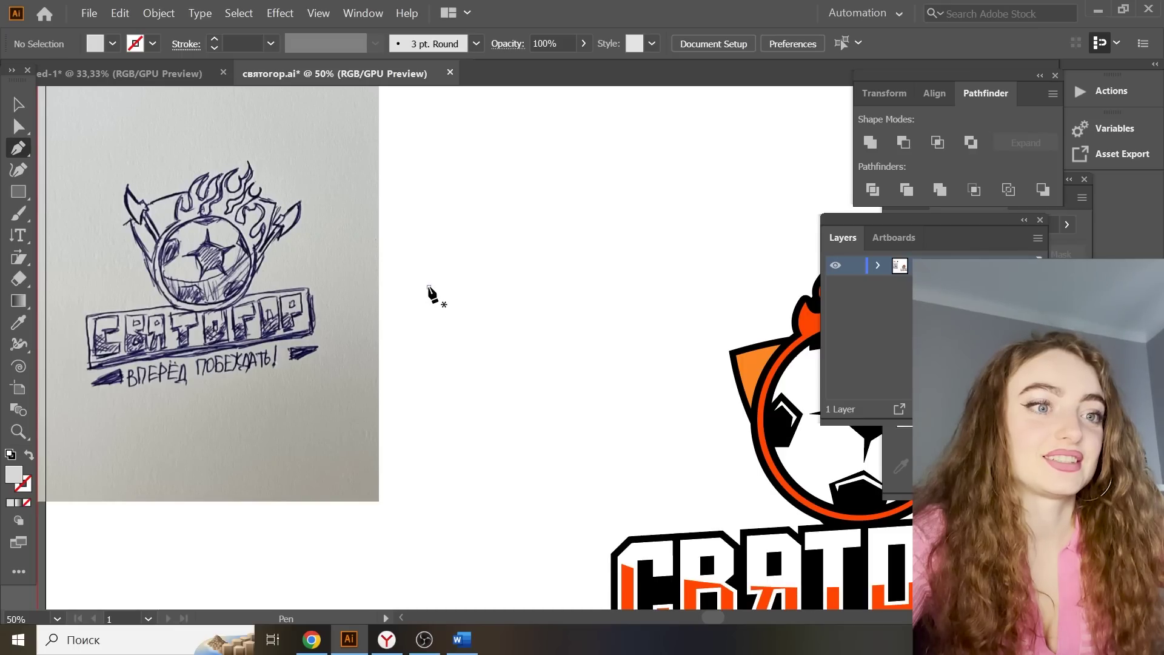
Draw a light-grey axe silhouette beside the sketch with the Pen tool: long curved blade, rounded back and narrow straight handle
{"action": "left_click", "coordinate": [428, 287]}
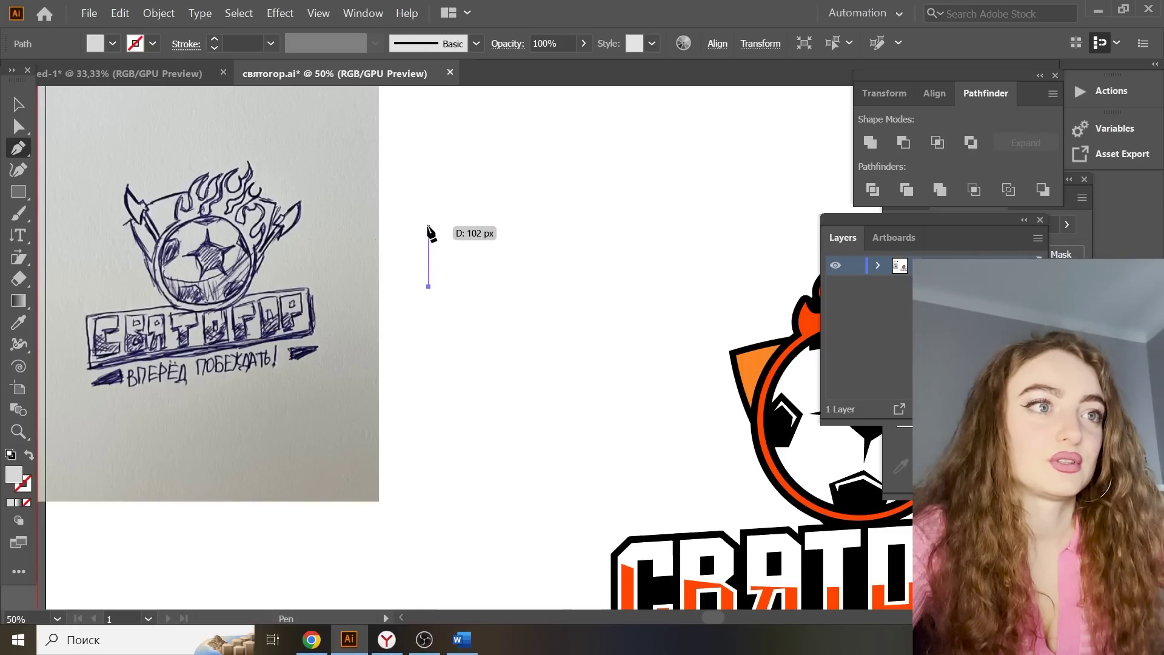
{"action": "left_click", "coordinate": [429, 224]}
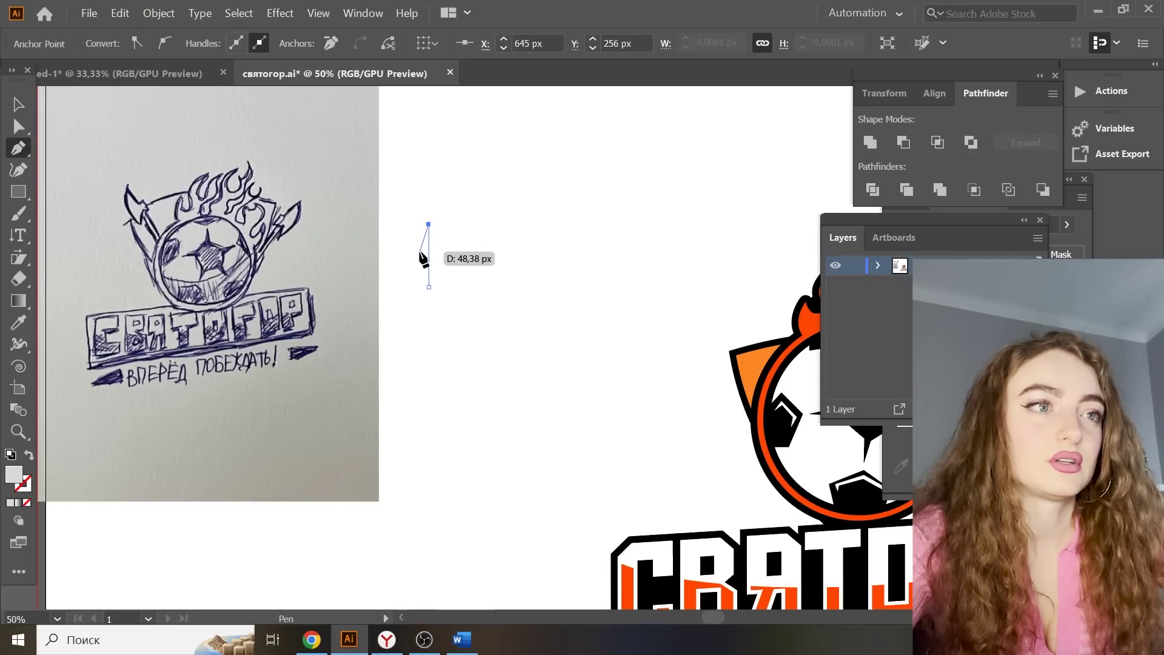
{"action": "left_click_drag", "start_coordinate": [422, 265], "coordinate": [425, 263]}
{"action": "key", "text": "ctrl+z"}
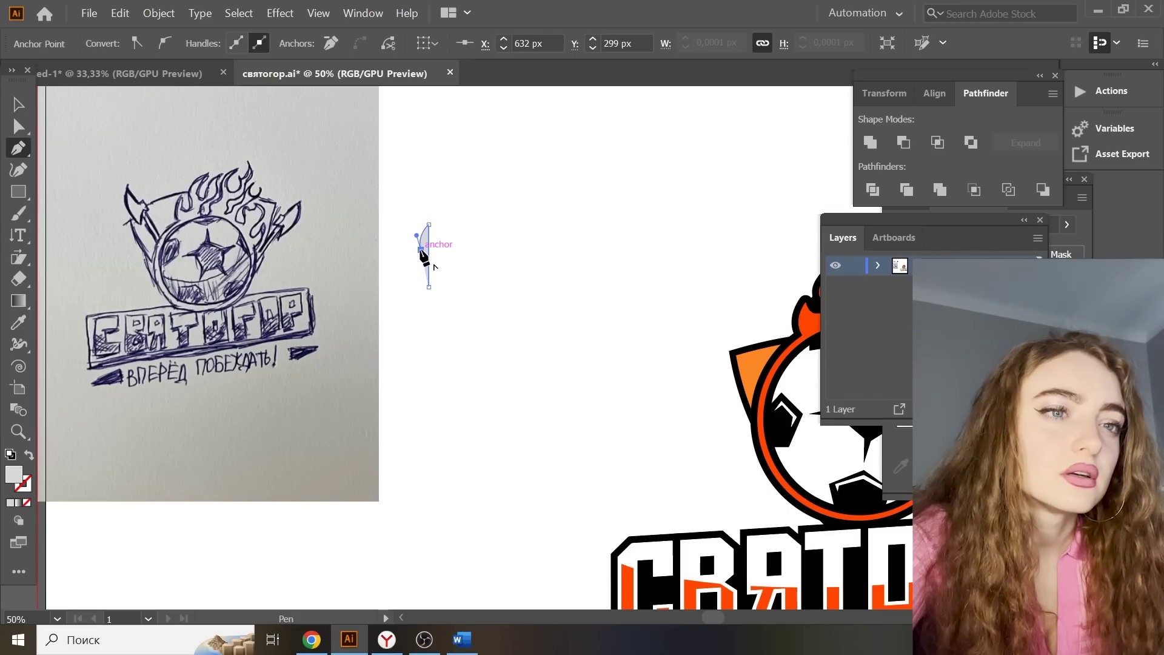
{"action": "left_click", "coordinate": [421, 249]}
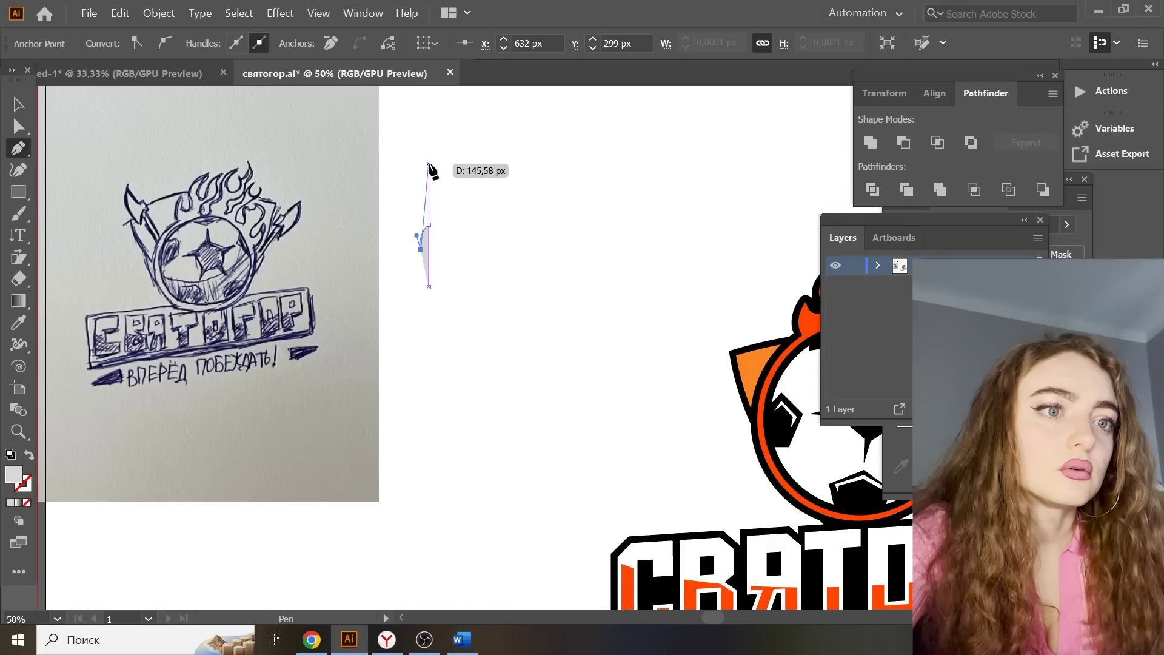
{"action": "left_click_drag", "start_coordinate": [446, 129], "coordinate": [460, 125]}
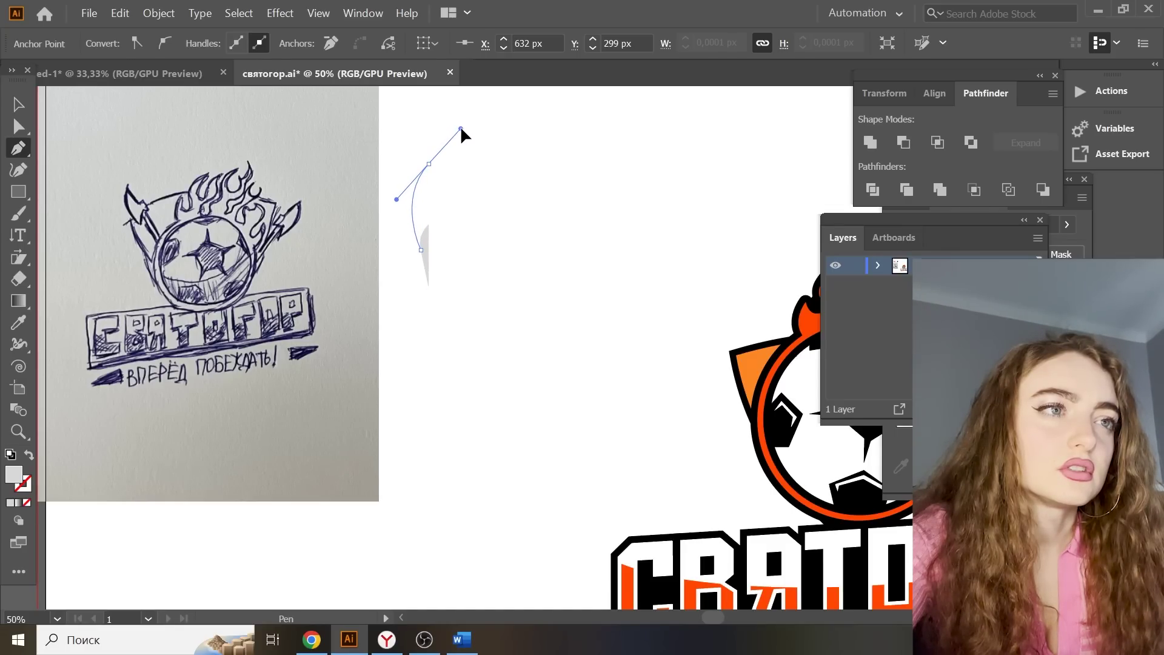
{"action": "left_click", "coordinate": [432, 195]}
{"action": "left_click_drag", "start_coordinate": [444, 229], "coordinate": [450, 261]}
{"action": "left_click", "coordinate": [443, 229]}
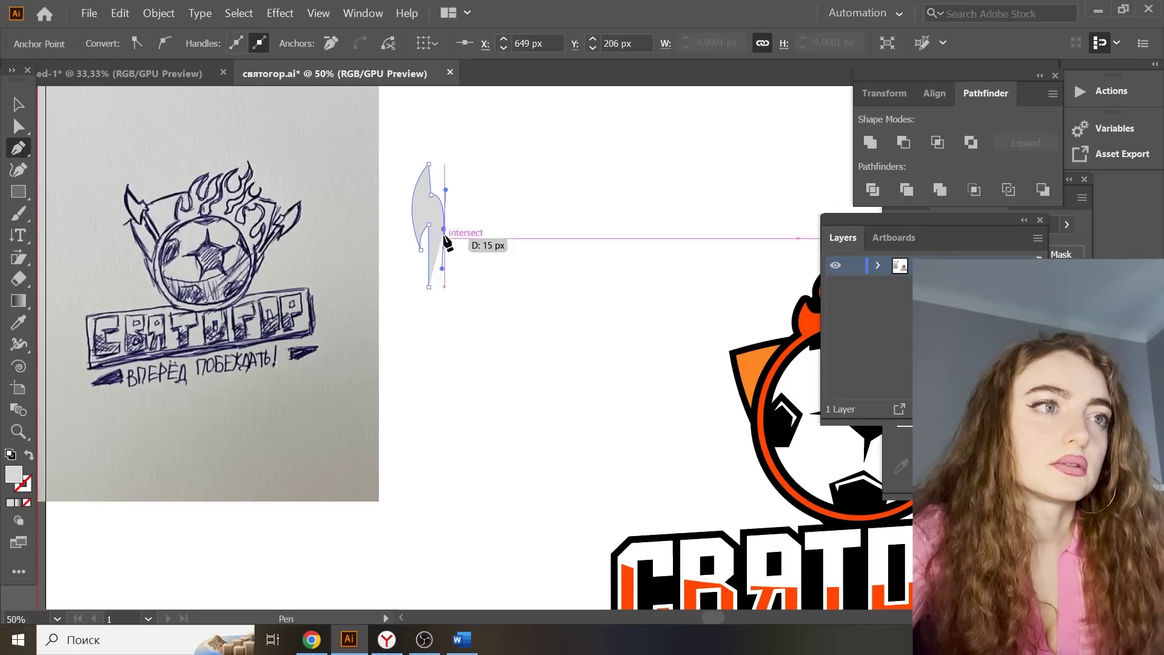
{"action": "left_click", "coordinate": [437, 226]}
{"action": "left_click", "coordinate": [438, 286]}
{"action": "left_click", "coordinate": [429, 287]}
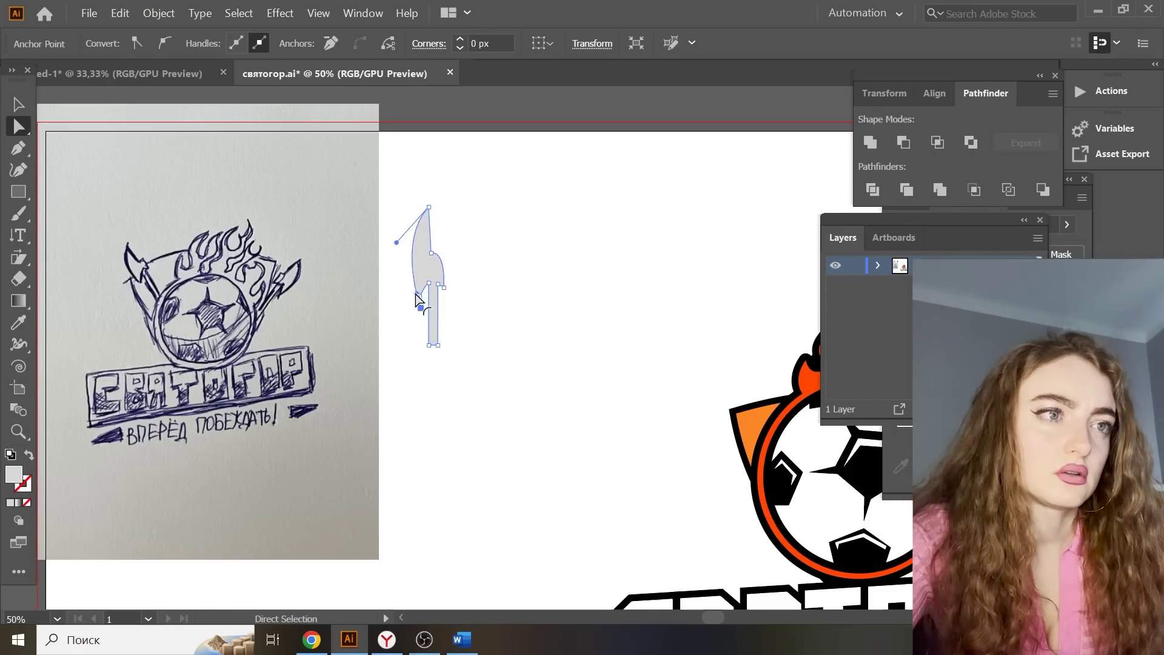
Draw a closed Pen shape around the upper axe head, with its lower edge curving from the blade's lower tip across the head
{"action": "key", "text": "ctrl+="}
{"action": "key", "text": "ctrl+="}
{"action": "key", "text": "ctrl+="}
{"action": "key", "text": "v"}
{"action": "key", "text": "ctrl+shift+a"}
{"action": "key", "text": "ctrl+-"}
{"action": "scroll", "coordinate": [563, 307], "scroll_direction": "up", "scroll_amount": 3}
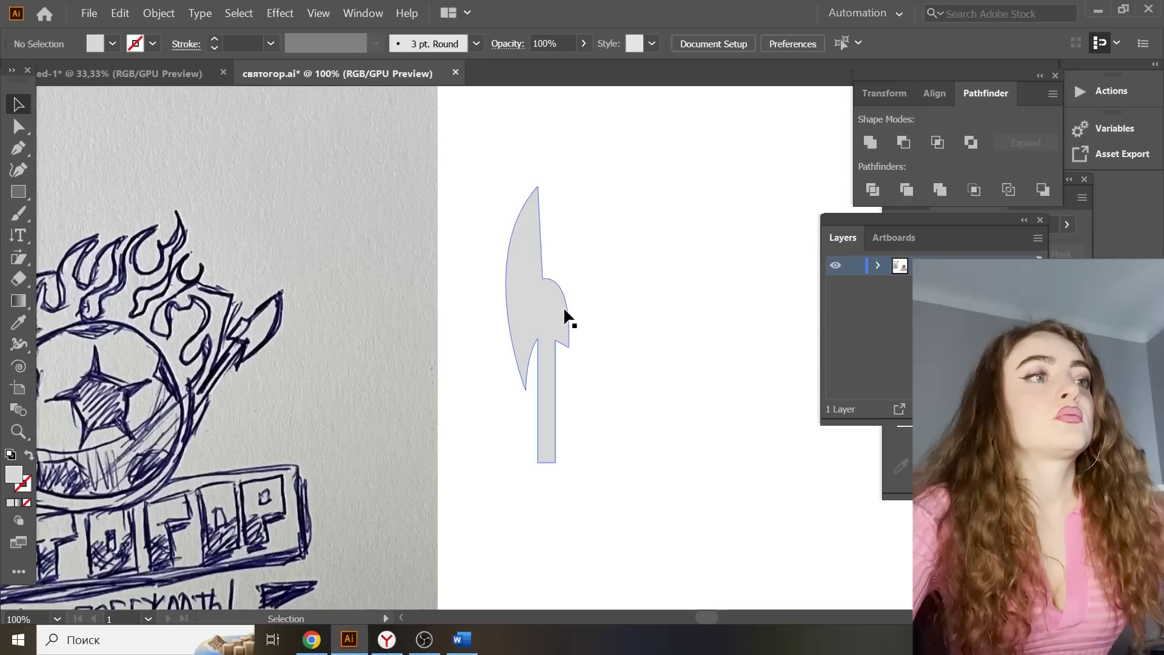
{"action": "left_click", "coordinate": [563, 307]}
{"action": "scroll", "coordinate": [583, 315], "scroll_direction": "down", "scroll_amount": 2}
{"action": "left_click", "coordinate": [17, 153]}
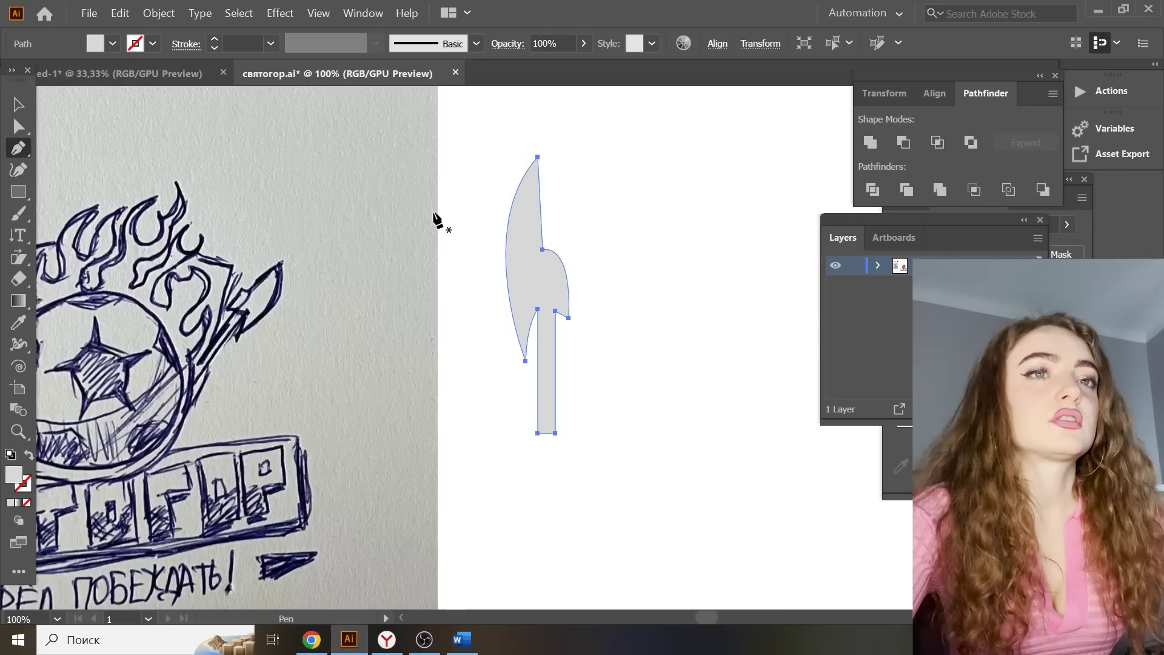
{"action": "left_click", "coordinate": [526, 361], "text": "shift"}
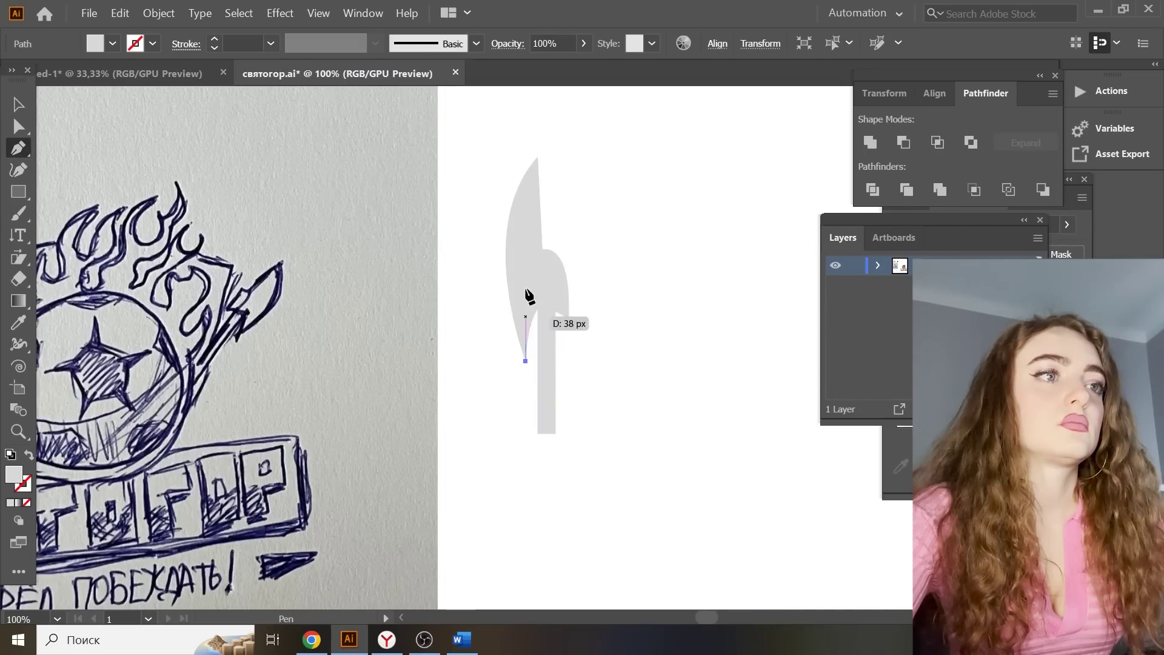
{"action": "left_click_drag", "start_coordinate": [525, 254], "coordinate": [536, 225]}
{"action": "left_click", "coordinate": [525, 253]}
{"action": "left_click", "coordinate": [568, 295]}
{"action": "key", "text": "v"}
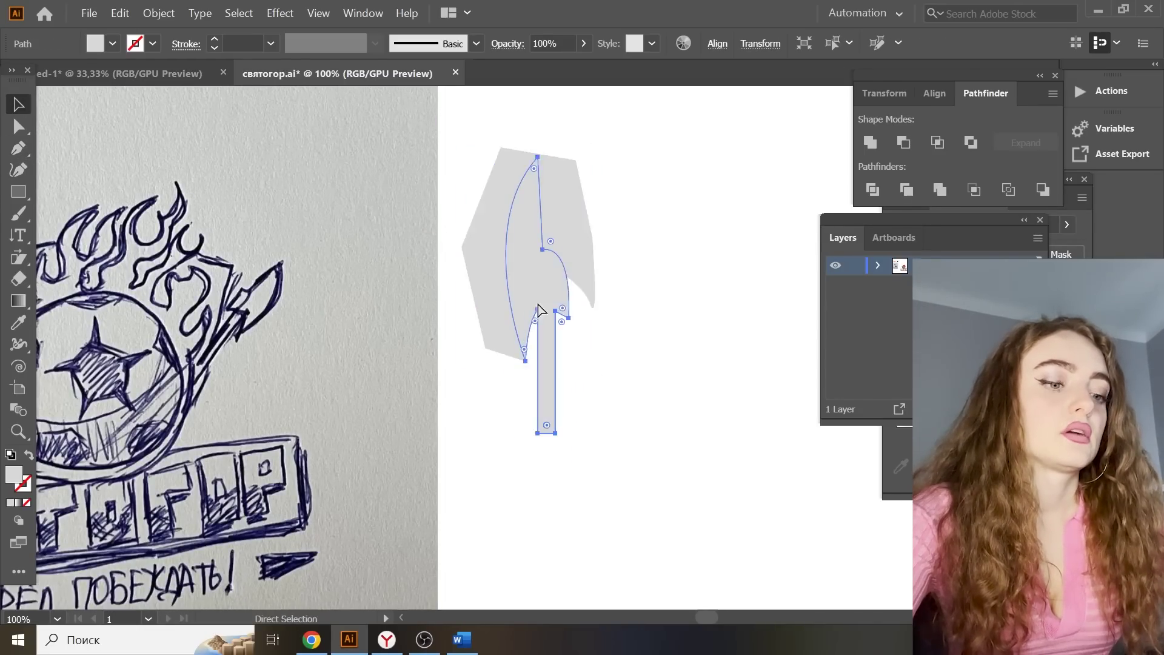
Leave light-grey shading on the lower blade and handle, with a white, thickly black-outlined axe sent behind it
{"action": "key", "text": "i"}
{"action": "key", "text": "v"}
{"action": "key", "text": "ctrl+f"}
{"action": "right_click", "coordinate": [616, 307]}
{"action": "mouse_move", "coordinate": [685, 529]}
{"action": "left_click", "coordinate": [810, 570]}
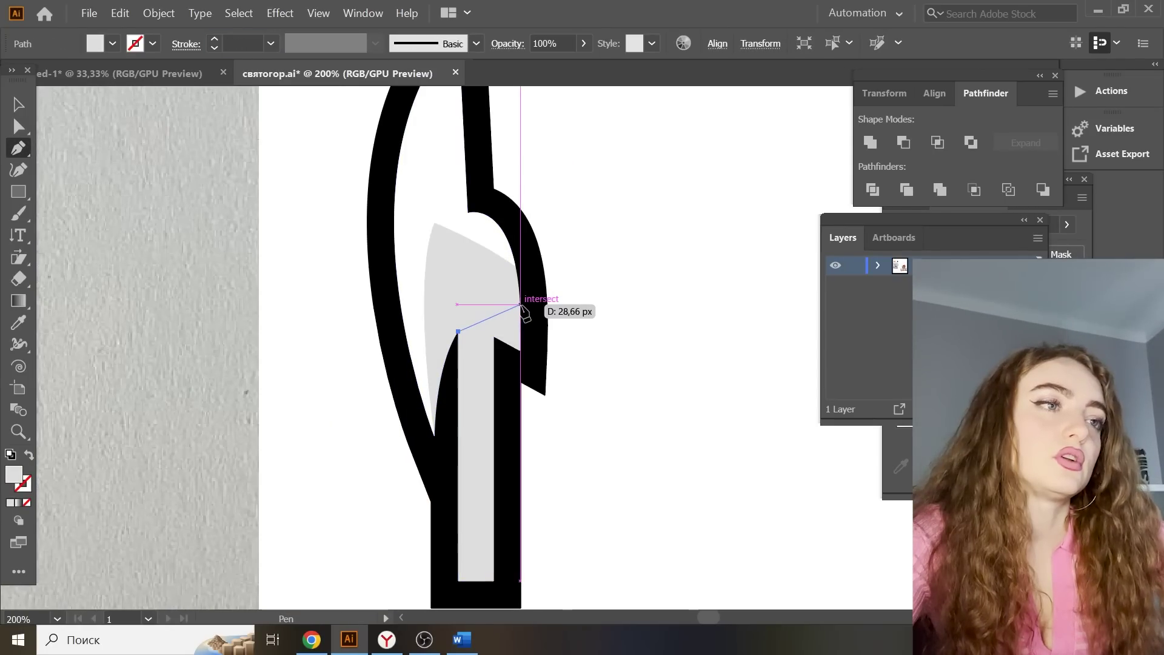
Draw a curved shadow across the base of the axe head and upper handle with the Pen tool, filled with c4c4c4
{"action": "left_click_drag", "start_coordinate": [520, 303], "coordinate": [539, 315]}
{"action": "left_click", "coordinate": [520, 304]}
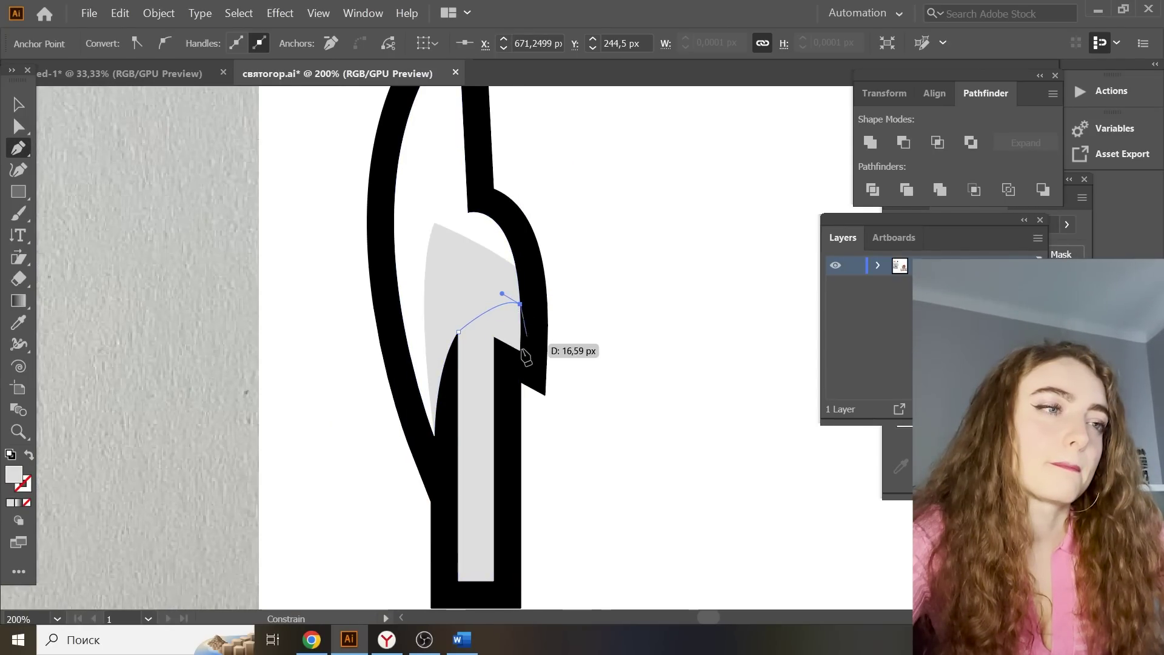
{"action": "left_click", "coordinate": [519, 350]}
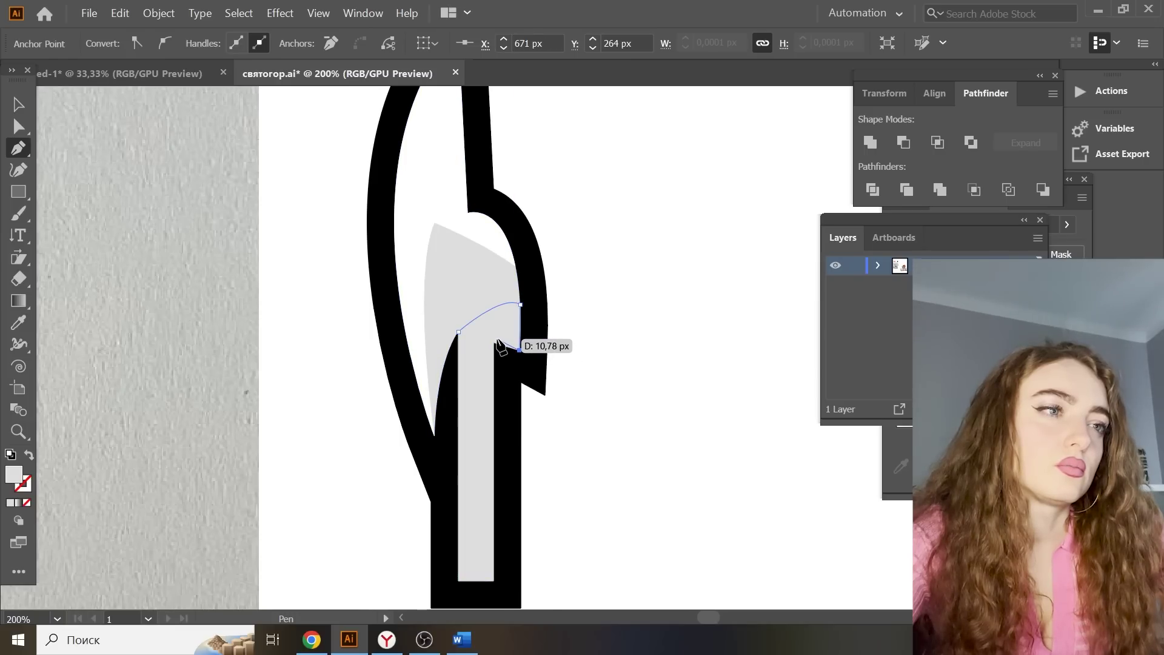
{"action": "left_click", "coordinate": [494, 432]}
{"action": "left_click_drag", "start_coordinate": [458, 493], "coordinate": [436, 496]}
{"action": "left_click", "coordinate": [457, 492]}
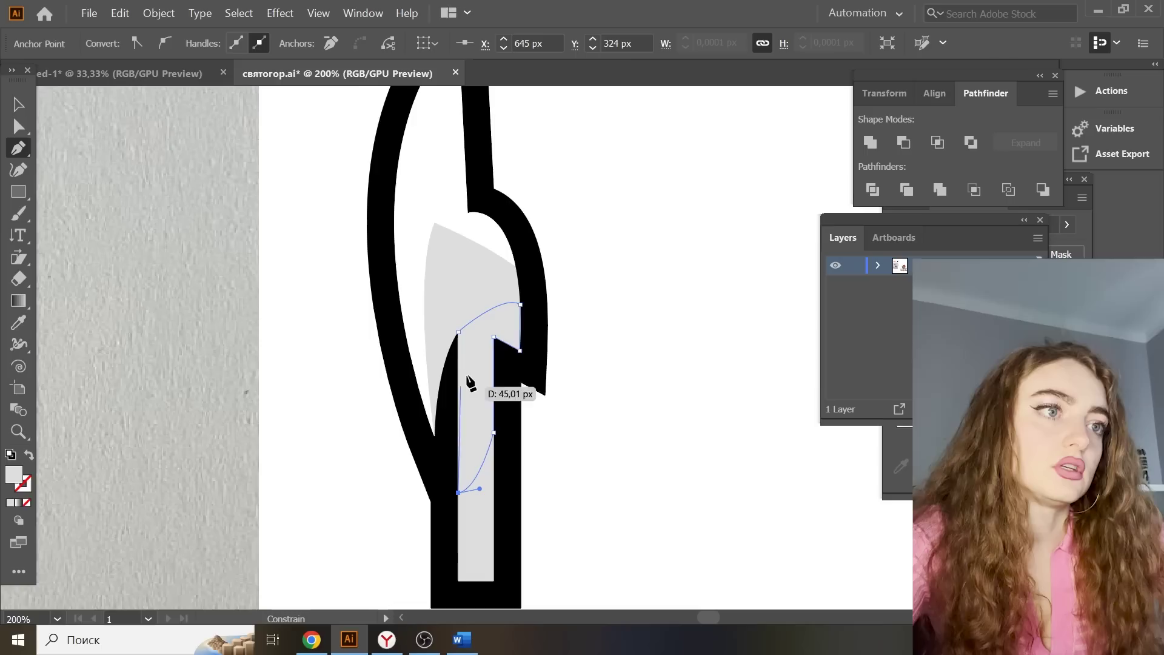
{"action": "left_click", "coordinate": [458, 331]}
{"action": "double_click", "coordinate": [16, 477]}
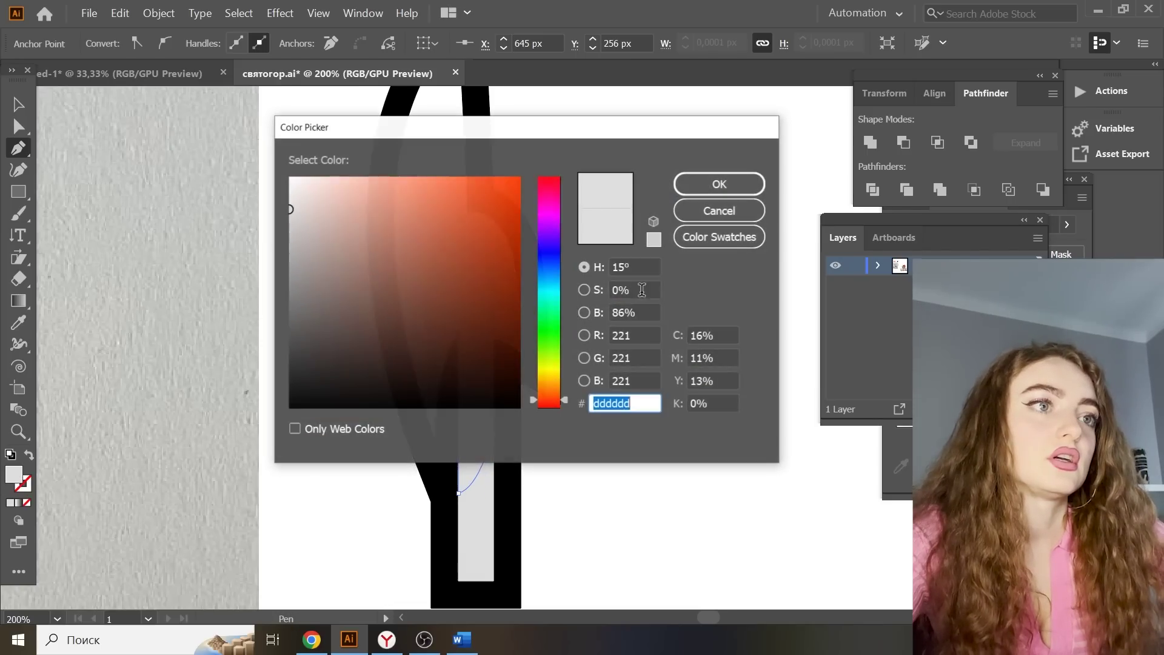
{"action": "left_click_drag", "start_coordinate": [288, 222], "coordinate": [289, 230]}
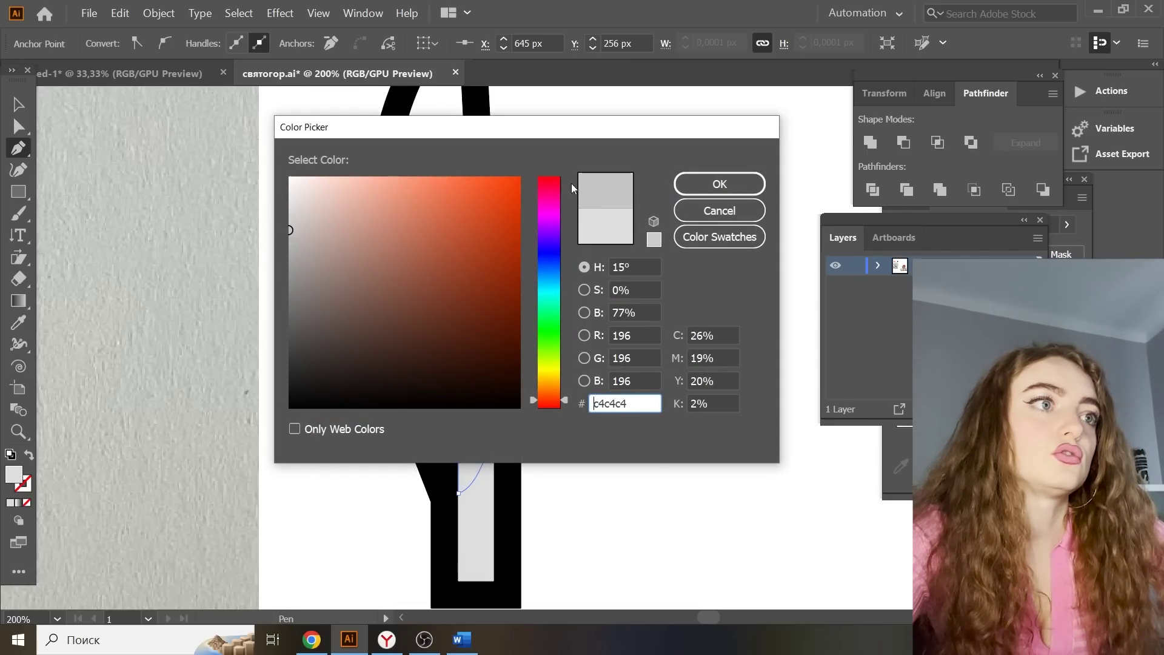
{"action": "left_click", "coordinate": [719, 184]}
Lengthen the axe handle by moving the anchor points of its lower end farther down
{"action": "key", "text": "ctrl+minus"}
{"action": "key", "text": "ctrl+minus"}
{"action": "left_click", "coordinate": [18, 126]}
{"action": "scroll", "coordinate": [546, 382], "scroll_direction": "down", "scroll_amount": 2}
{"action": "left_click_drag", "start_coordinate": [575, 385], "coordinate": [530, 393]}
{"action": "left_click", "coordinate": [608, 389]}
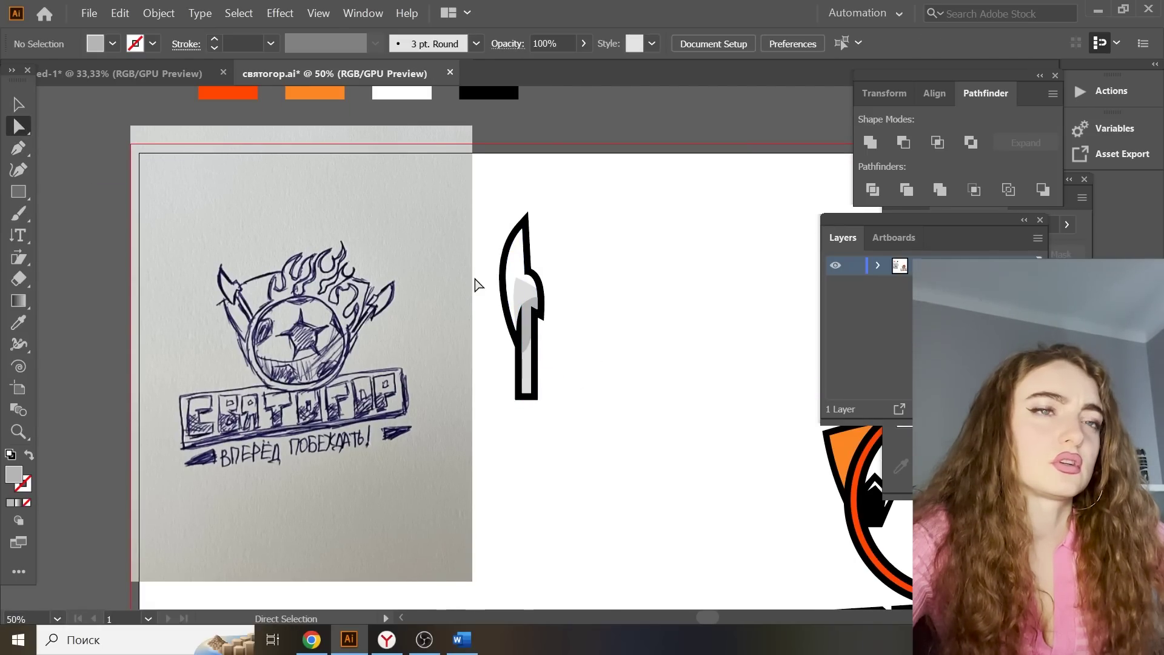
Pull the blade's lower tip outward, away from the handle, in both the white axe shape and the grey shading
{"action": "key", "text": "ctrl+plus"}
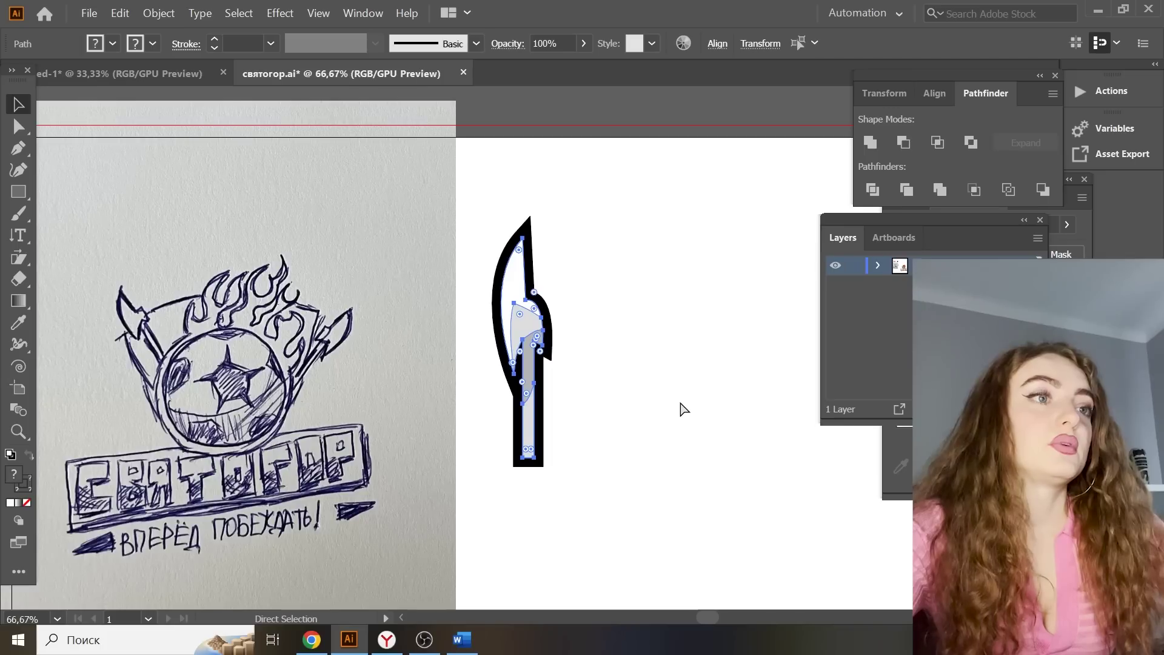
{"action": "key", "text": "ctrl+plus"}
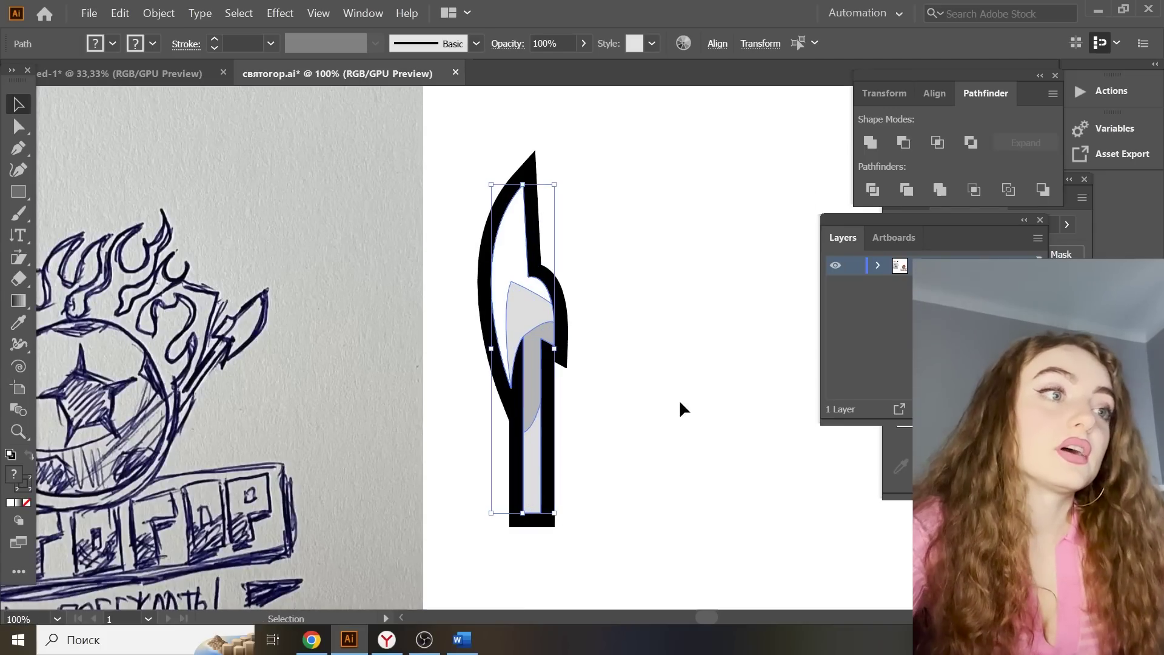
{"action": "left_click", "coordinate": [18, 126]}
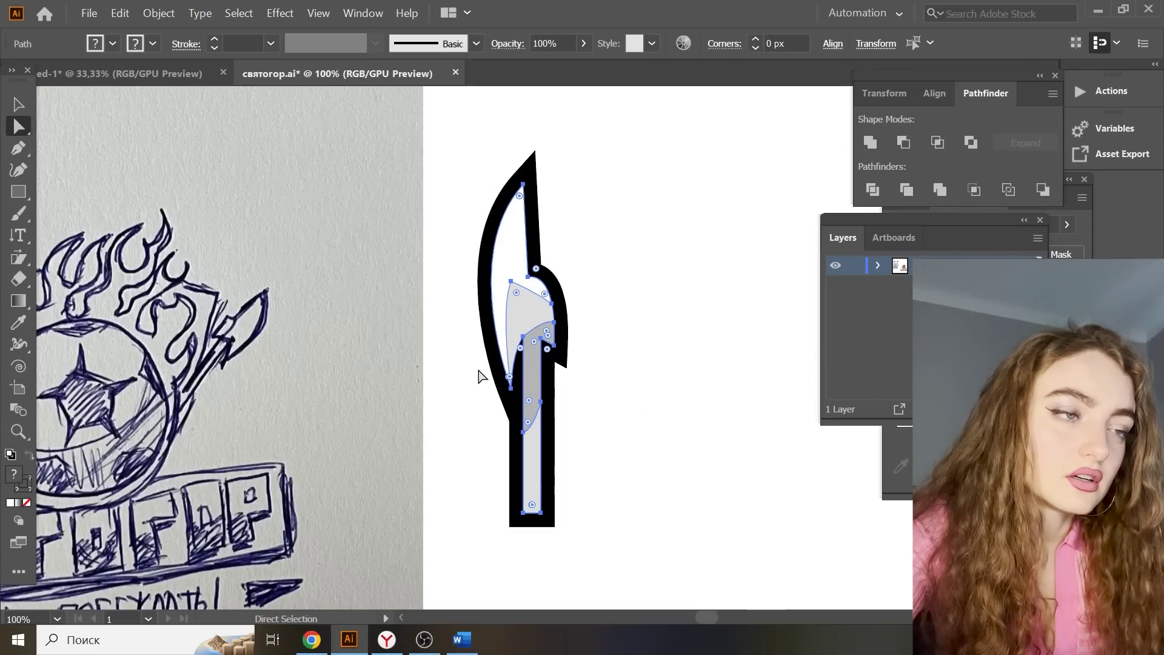
{"action": "left_click_drag", "start_coordinate": [508, 413], "coordinate": [503, 394]}
{"action": "key", "text": "ctrl+z"}
{"action": "left_click_drag", "start_coordinate": [453, 348], "coordinate": [515, 404]}
{"action": "left_click_drag", "start_coordinate": [511, 389], "coordinate": [500, 397]}
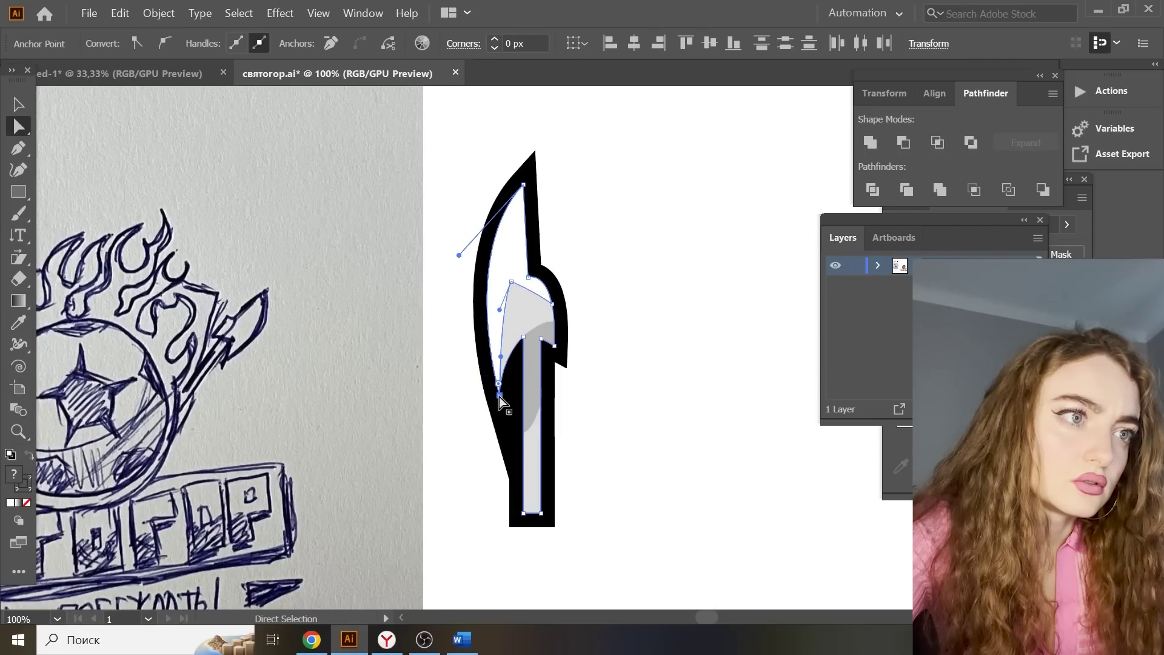
Give the axe's 23 pt black outline round corner joins and round caps
{"action": "left_click", "coordinate": [646, 416]}
{"action": "key", "text": "ctrl+minus"}
{"action": "key", "text": "ctrl+minus"}
{"action": "key", "text": "v"}
{"action": "left_click_drag", "start_coordinate": [562, 465], "coordinate": [529, 418]}
{"action": "left_click", "coordinate": [529, 415], "text": "shift"}
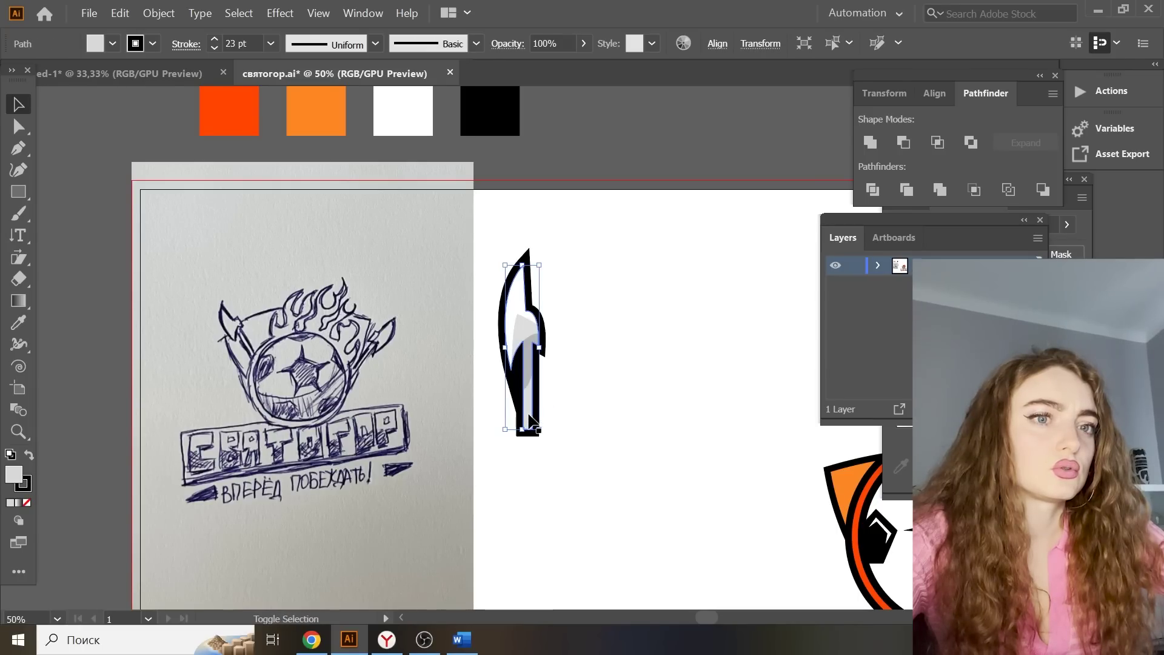
{"action": "left_click", "coordinate": [185, 44]}
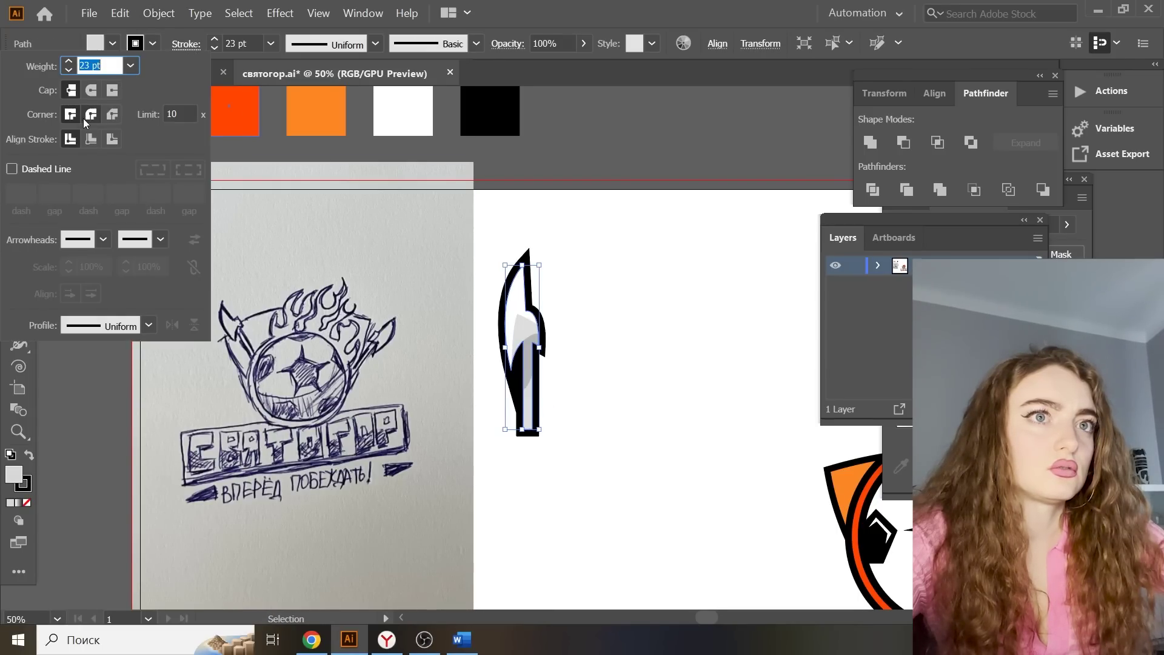
{"action": "left_click", "coordinate": [91, 114]}
{"action": "left_click", "coordinate": [91, 90]}
Save the document and tilt the axe outward, placing it at the upper left edge of the ball
{"action": "key", "text": "ctrl+minus"}
{"action": "key", "text": "ctrl+minus"}
{"action": "key", "text": "ctrl+s"}
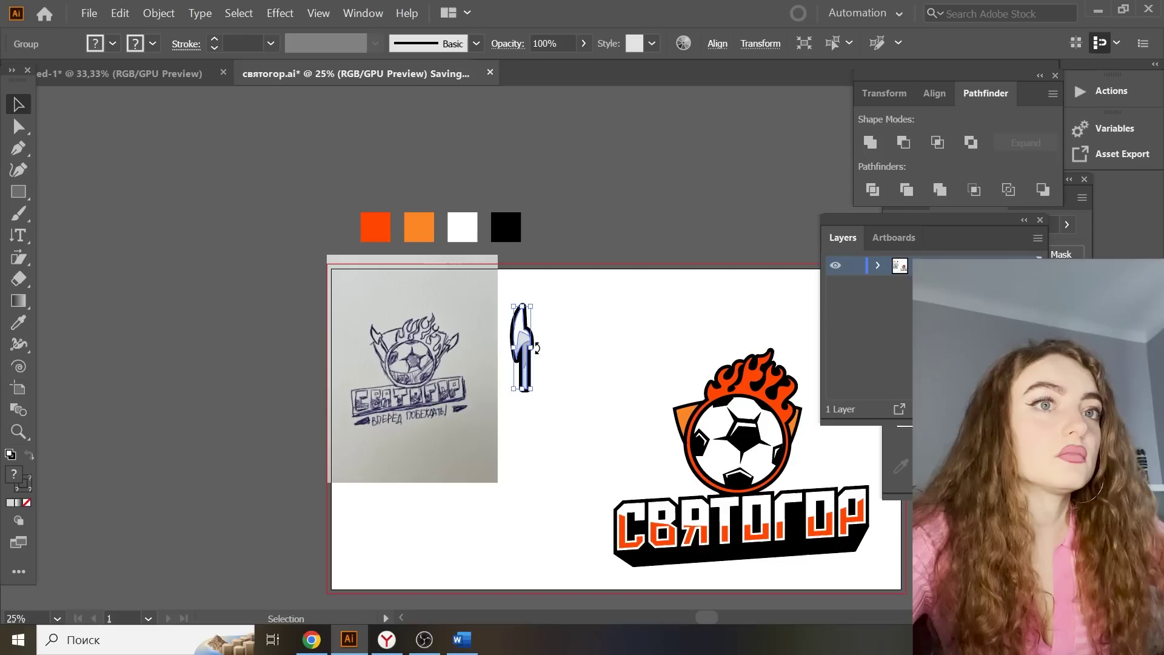
{"action": "left_click_drag", "start_coordinate": [535, 343], "coordinate": [541, 330]}
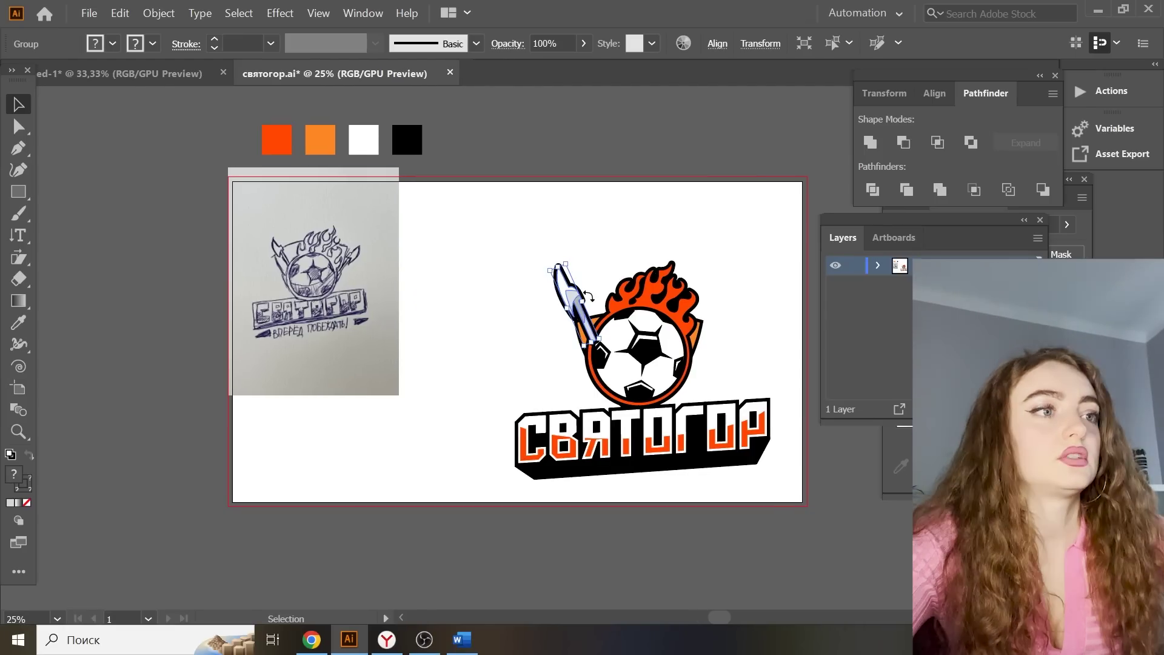
{"action": "mouse_move", "coordinate": [588, 297]}
{"action": "left_mouse_down"}
{"action": "mouse_move", "coordinate": [574, 307]}
{"action": "mouse_move", "coordinate": [581, 315]}
{"action": "left_mouse_up"}
{"action": "left_click_drag", "start_coordinate": [716, 618], "coordinate": [729, 618]}
{"action": "key", "text": "ctrl+plus"}
Send the axe and shield to the back of the logo and shift the axe slightly outward
{"action": "left_click_drag", "start_coordinate": [423, 305], "coordinate": [513, 361]}
{"action": "right_click", "coordinate": [513, 361]}
{"action": "mouse_move", "coordinate": [558, 507]}
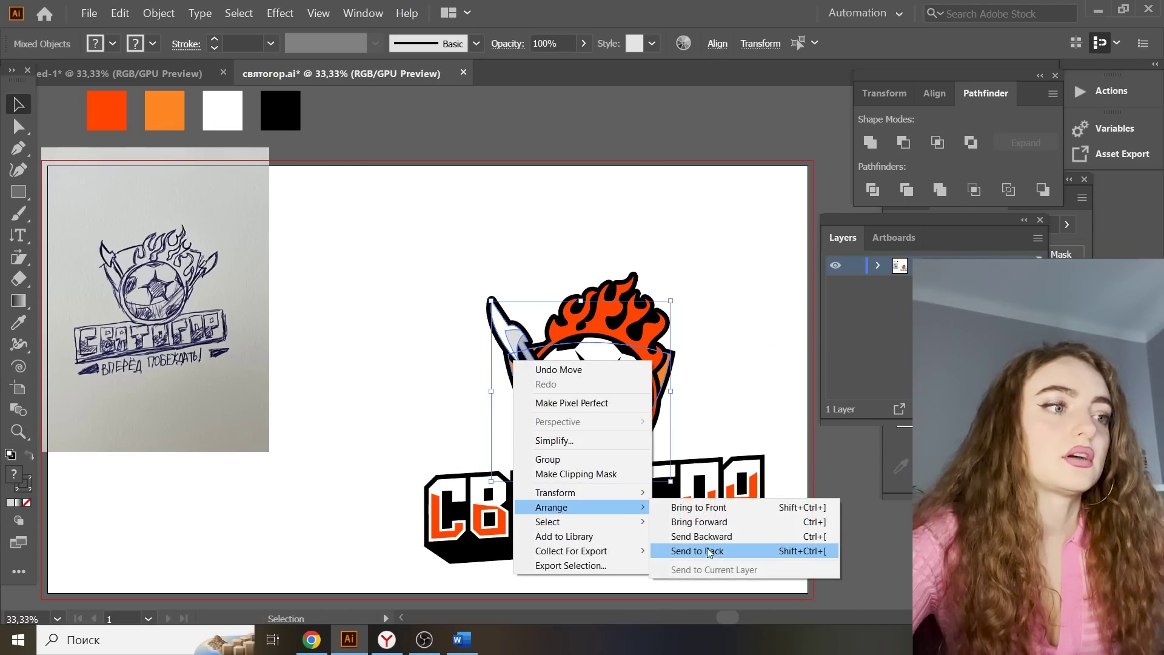
{"action": "left_click", "coordinate": [710, 551]}
{"action": "left_click", "coordinate": [773, 385]}
{"action": "scroll", "coordinate": [534, 323], "scroll_direction": "down", "scroll_amount": 1}
{"action": "left_click_drag", "start_coordinate": [523, 301], "coordinate": [510, 302]}
Paste a copy of the axe in front, reflect it horizontally and move it to the ball's right side
{"action": "right_click", "coordinate": [575, 262]}
{"action": "mouse_move", "coordinate": [670, 402]}
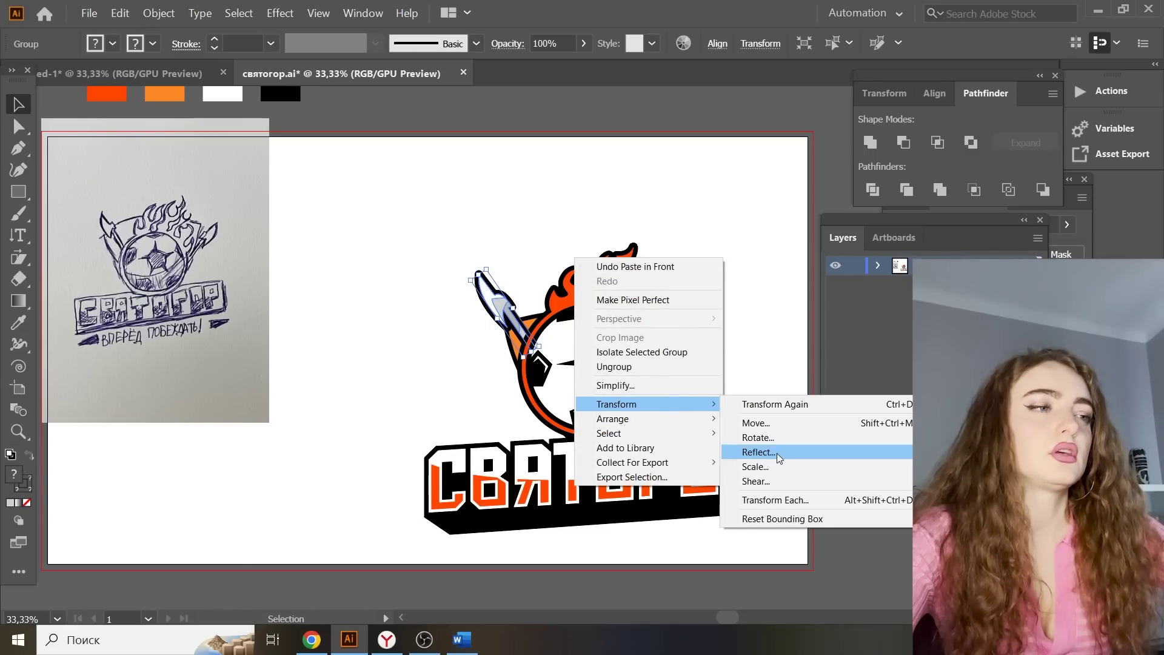
{"action": "left_click", "coordinate": [781, 452]}
{"action": "left_click", "coordinate": [585, 434]}
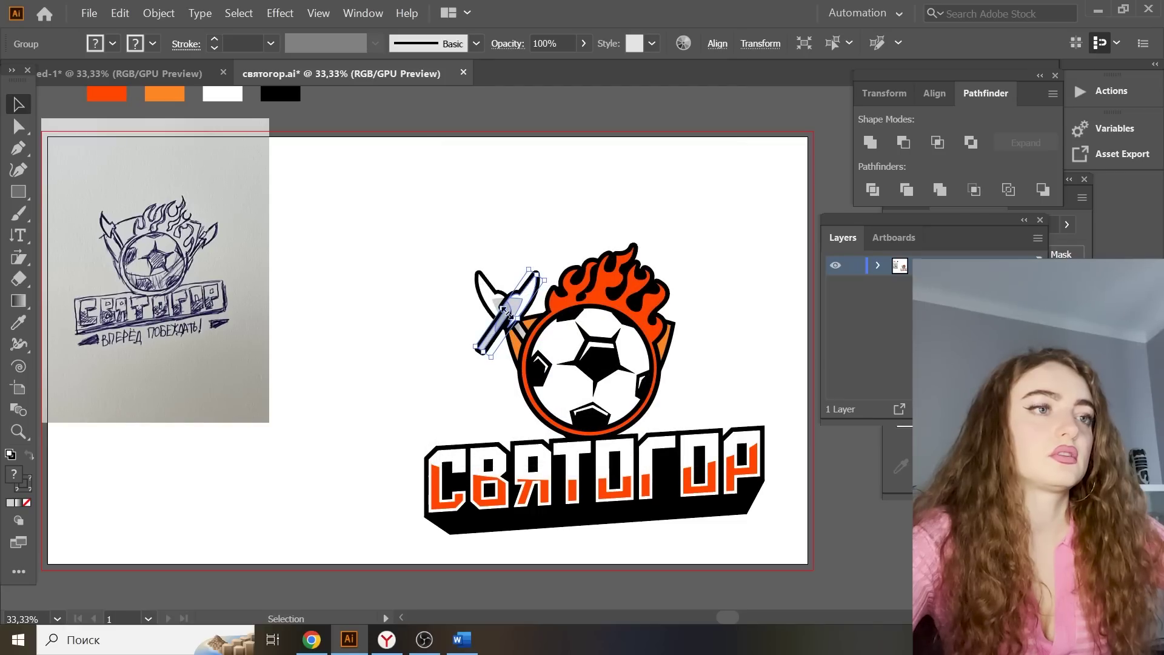
{"action": "left_click_drag", "start_coordinate": [514, 322], "coordinate": [690, 331]}
{"action": "left_click", "coordinate": [762, 358]}
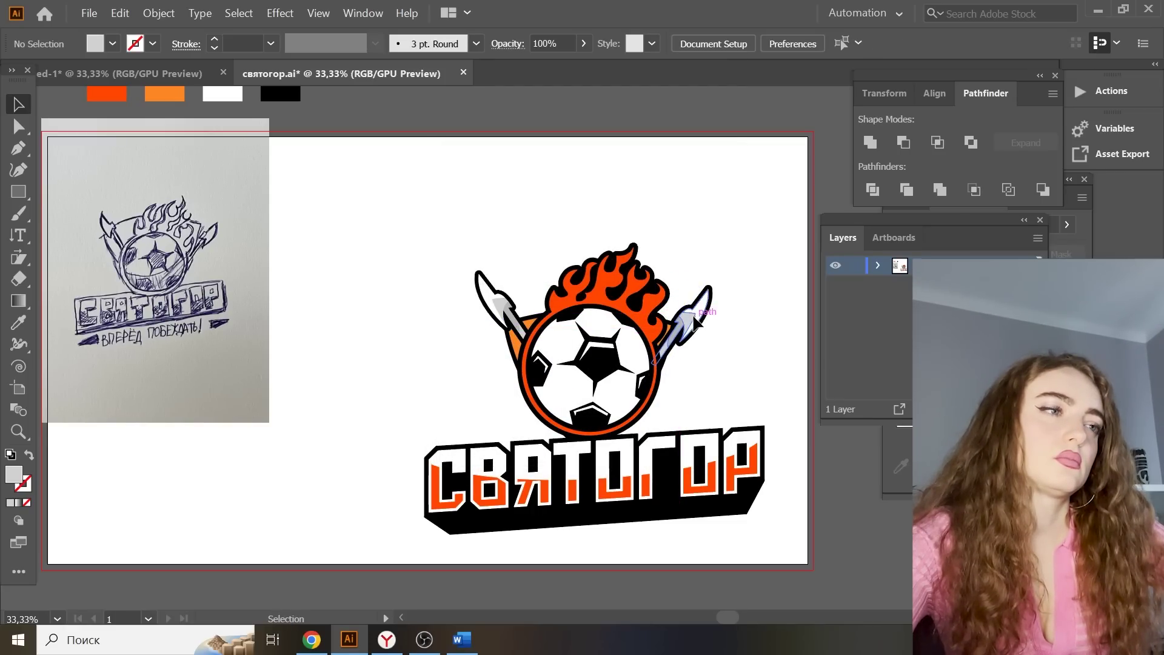
Rotate the right axe slightly outward and move it closer to the ball, and adjust the ball slightly upward
{"action": "left_click", "coordinate": [694, 321]}
{"action": "left_click_drag", "start_coordinate": [724, 290], "coordinate": [731, 296]}
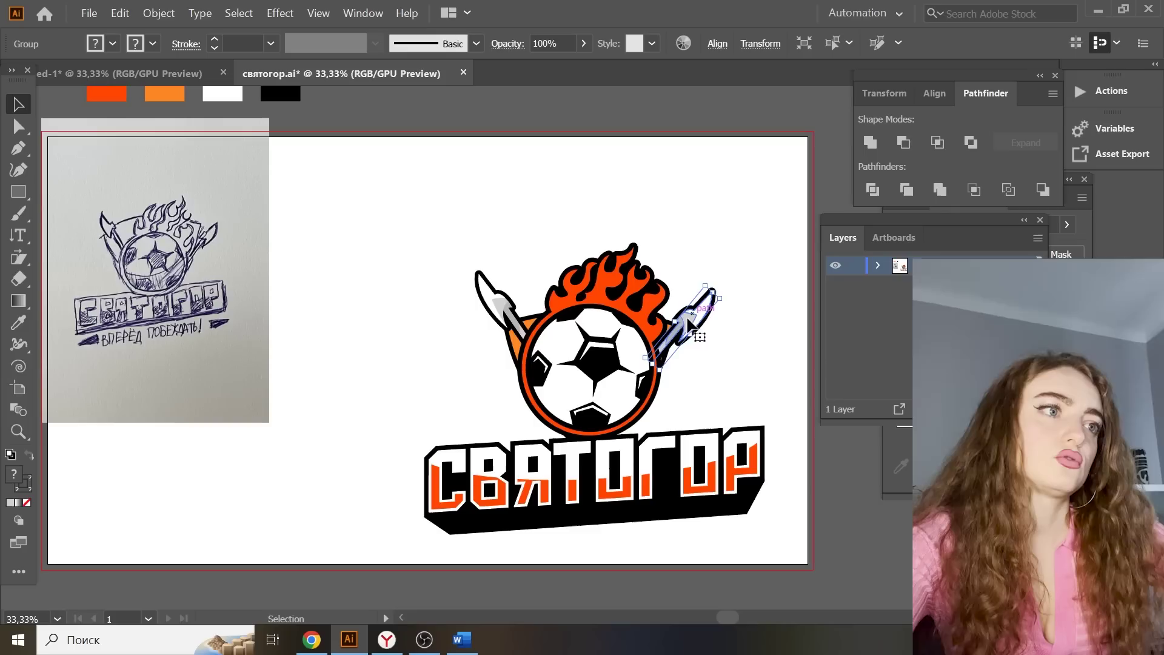
{"action": "left_click_drag", "start_coordinate": [696, 330], "coordinate": [687, 330]}
{"action": "left_click", "coordinate": [767, 325]}
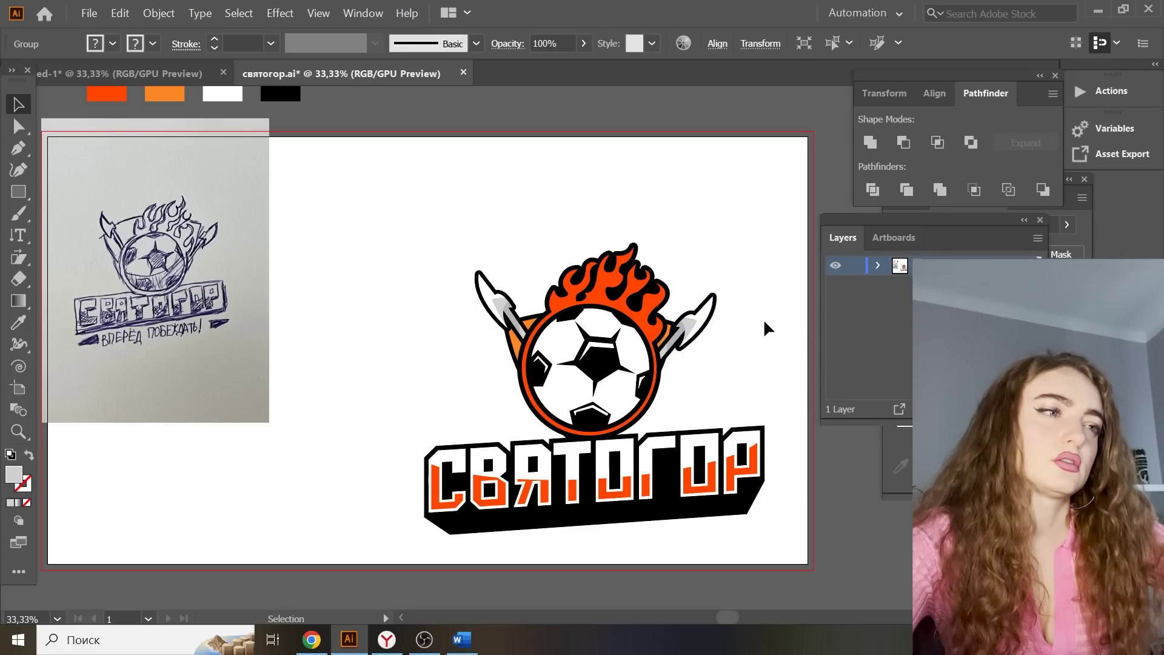
{"action": "left_click", "coordinate": [582, 322]}
{"action": "left_click_drag", "start_coordinate": [589, 314], "coordinate": [590, 306]}
{"action": "left_click", "coordinate": [707, 255]}
Move the sketch off the artboard and centre the whole logo on it as one slightly scaled-down group
{"action": "scroll", "coordinate": [635, 349], "scroll_direction": "down", "scroll_amount": 2}
{"action": "left_click_drag", "start_coordinate": [421, 361], "coordinate": [279, 306]}
{"action": "left_click_drag", "start_coordinate": [802, 499], "coordinate": [585, 320]}
{"action": "left_click_drag", "start_coordinate": [612, 361], "coordinate": [536, 345]}
{"action": "key", "text": "ctrl+g"}
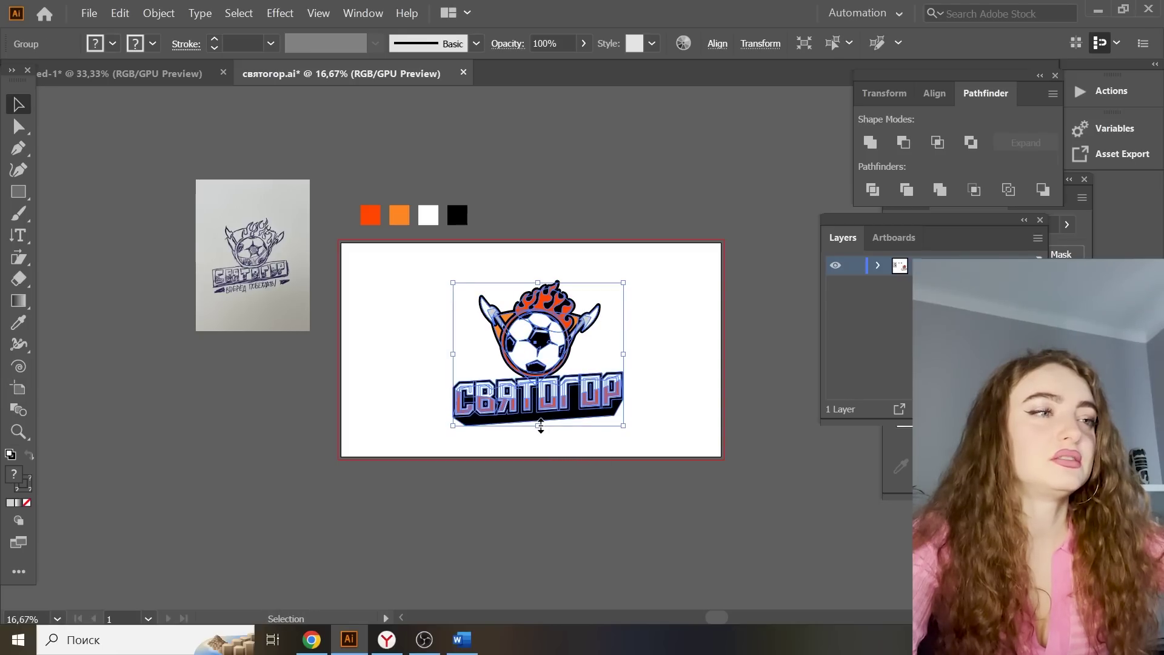
{"action": "left_click_drag", "start_coordinate": [541, 426], "coordinate": [540, 416]}
{"action": "left_click", "coordinate": [383, 268]}
Cover the artboard with a rectangle placed behind the logo and filled with the black palette colour
{"action": "key", "text": "m"}
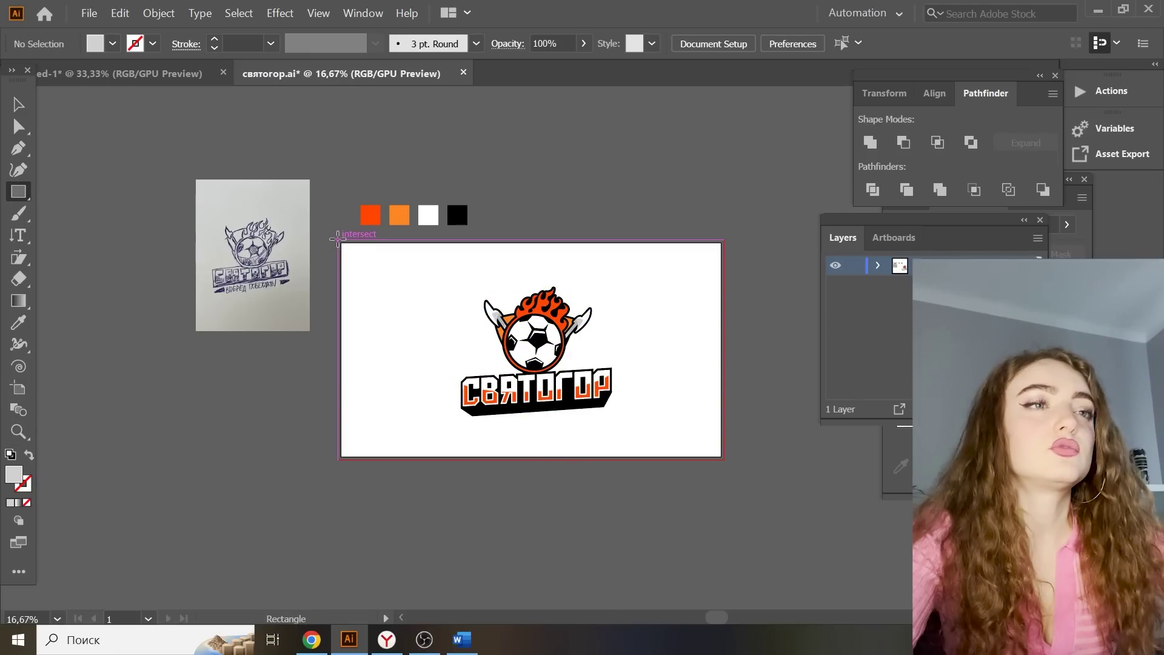
{"action": "left_click_drag", "start_coordinate": [338, 239], "coordinate": [724, 463]}
{"action": "right_click", "coordinate": [653, 358]}
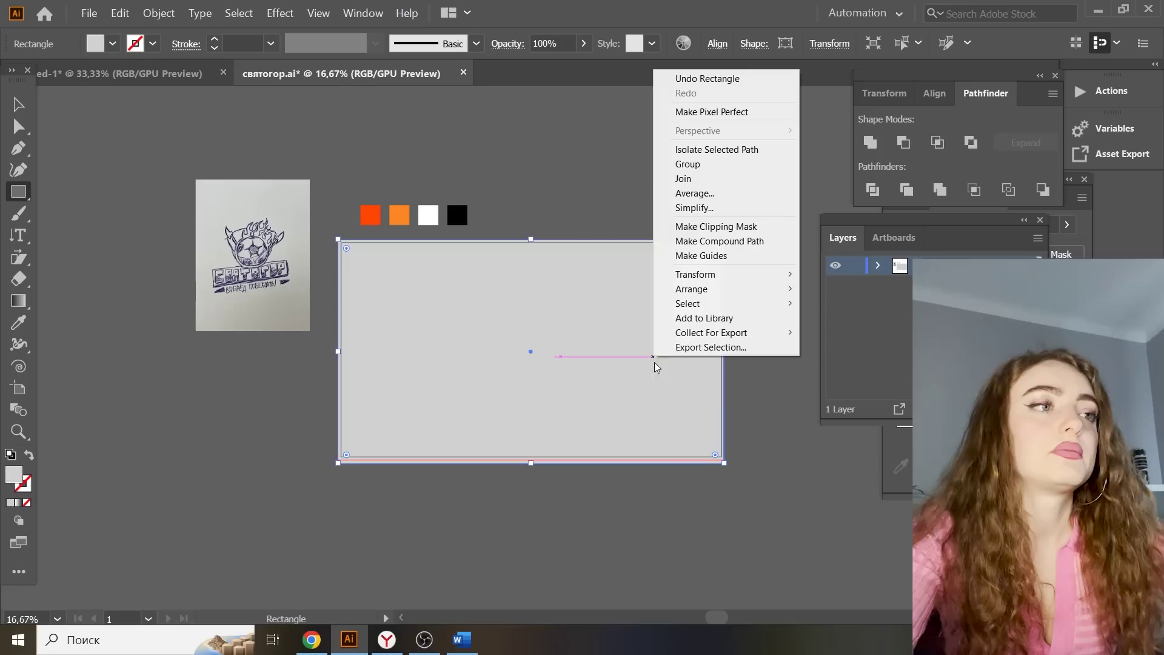
{"action": "mouse_move", "coordinate": [697, 289]}
{"action": "left_click", "coordinate": [824, 333]}
{"action": "key", "text": "i"}
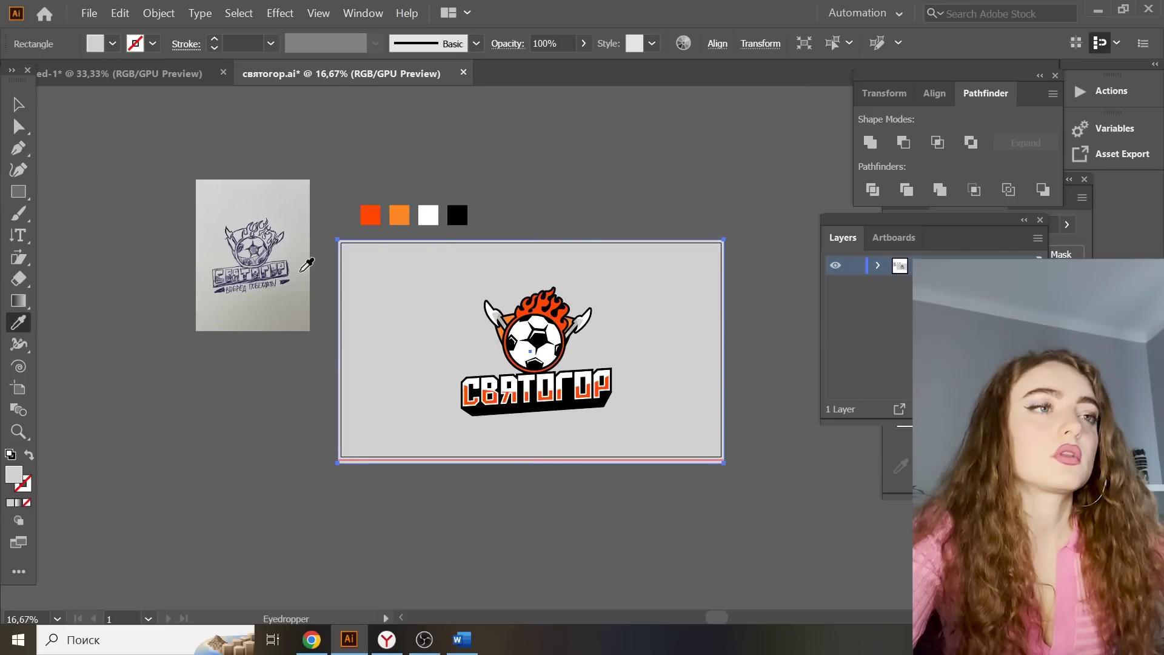
{"action": "left_click", "coordinate": [458, 215]}
{"action": "key", "text": "v"}
{"action": "left_click", "coordinate": [616, 205]}
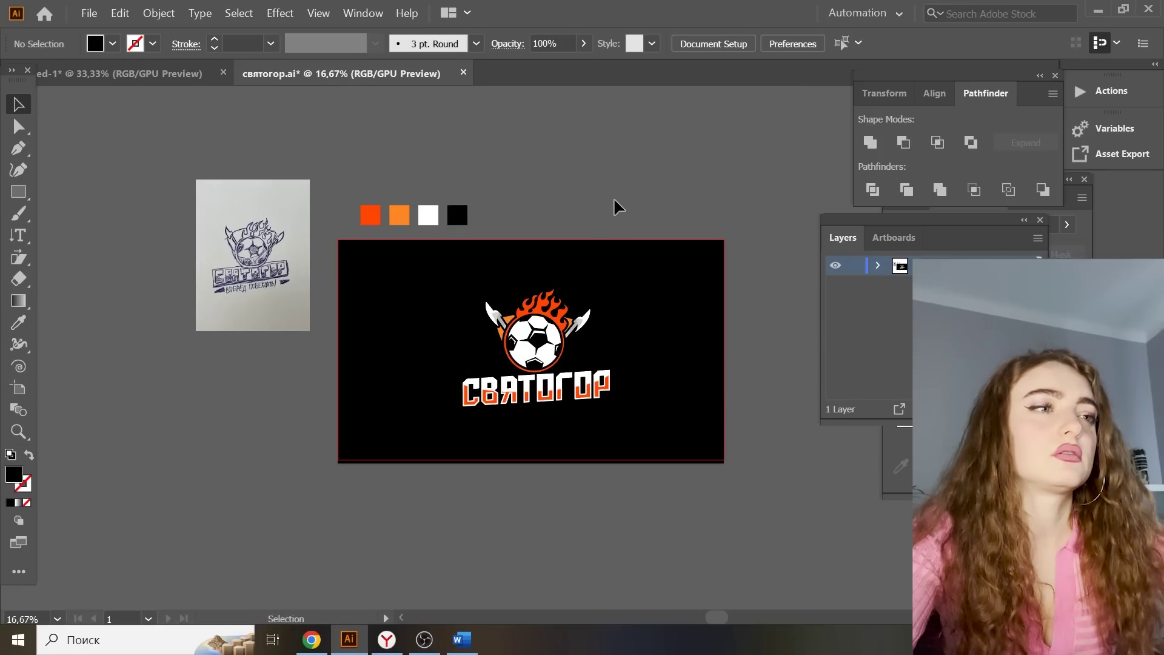
Move the grouped logo off the black background to the empty area below the artboard
{"action": "left_click", "coordinate": [536, 340]}
{"action": "left_click_drag", "start_coordinate": [536, 340], "coordinate": [533, 334]}
{"action": "scroll", "coordinate": [533, 334], "scroll_direction": "down", "scroll_amount": 1}
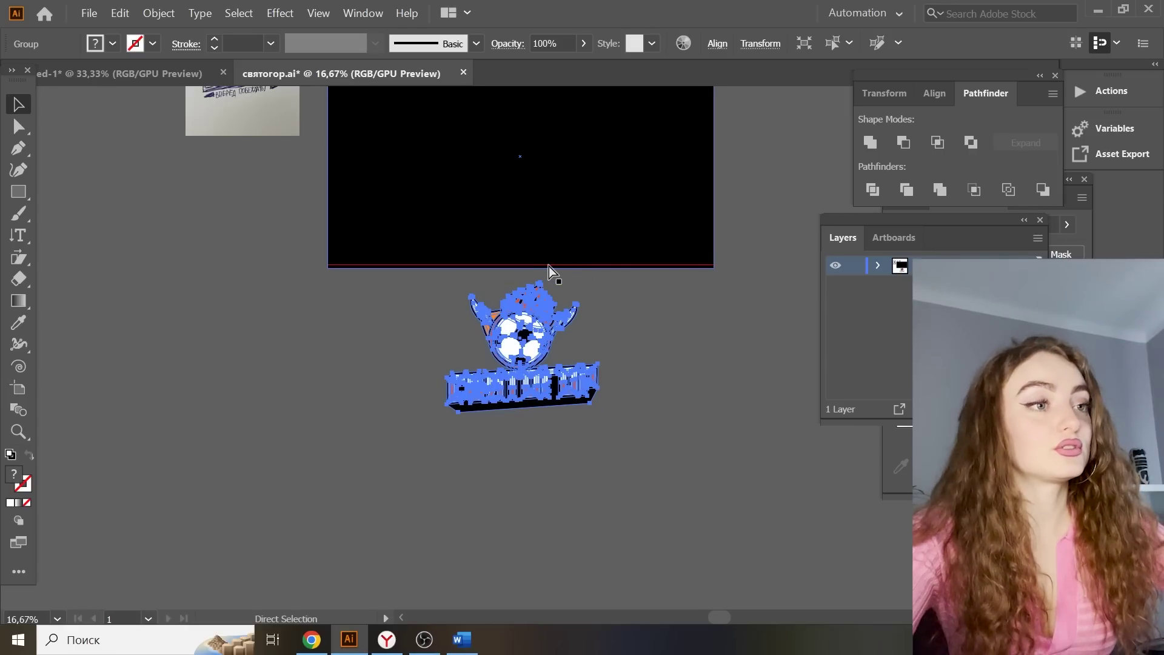
{"action": "left_click_drag", "start_coordinate": [539, 334], "coordinate": [512, 338]}
Outline the strokes of a logo copy and unite all its shapes into one solid silhouette
{"action": "left_click", "coordinate": [159, 13]}
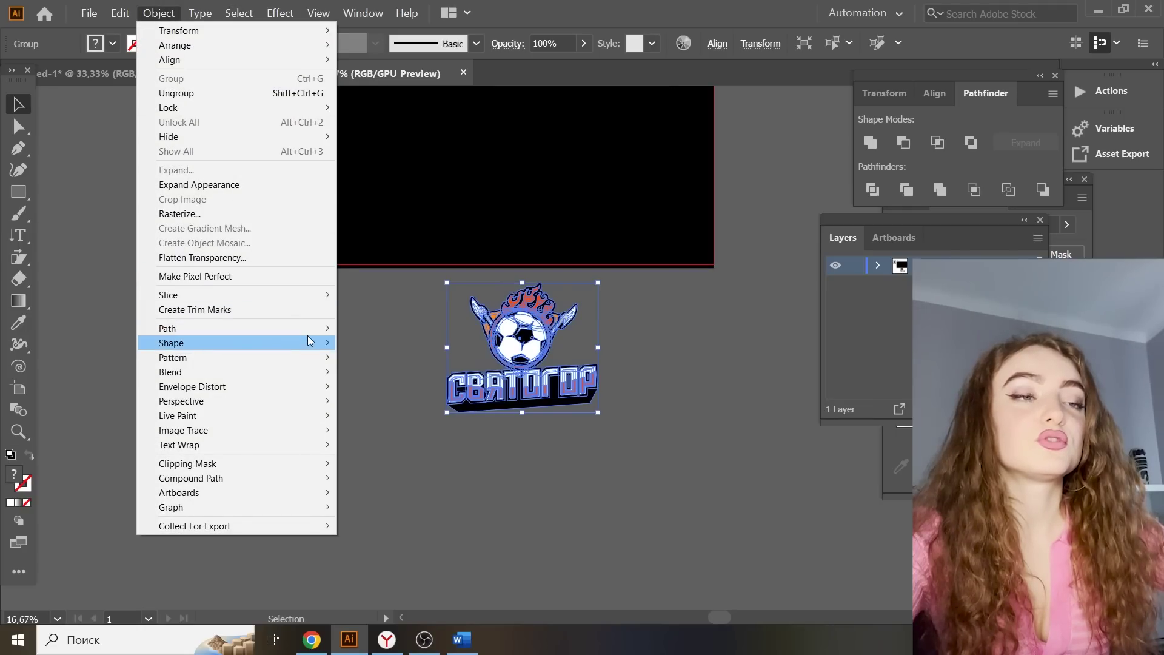
{"action": "mouse_move", "coordinate": [315, 328]}
{"action": "left_click", "coordinate": [393, 362]}
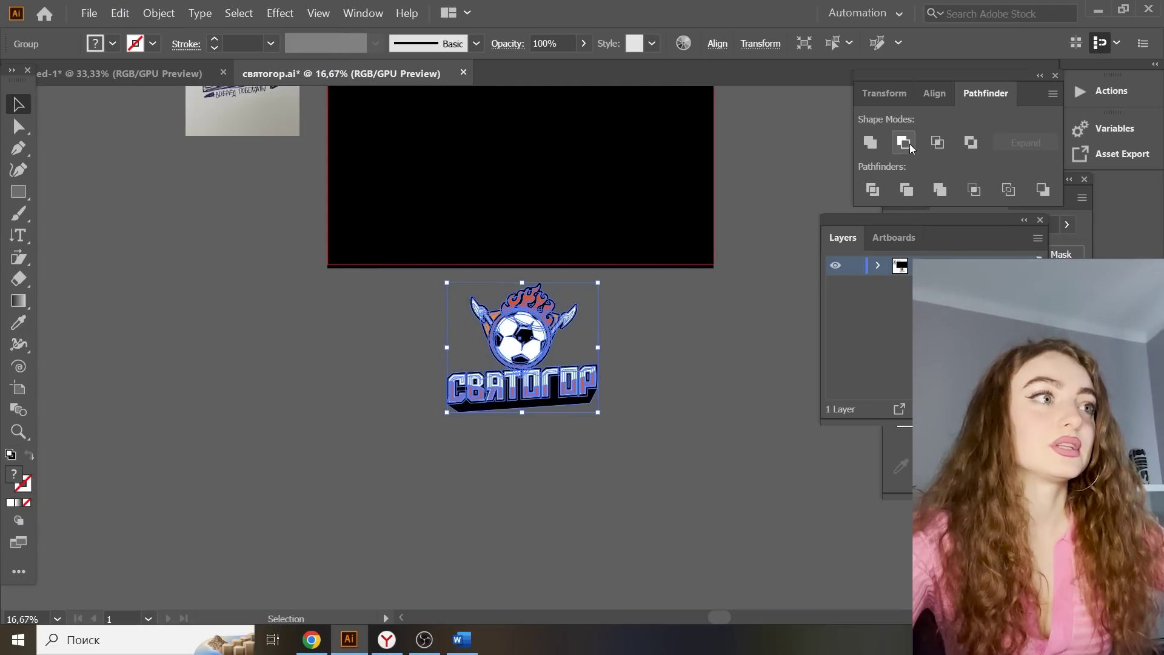
{"action": "left_click", "coordinate": [871, 143]}
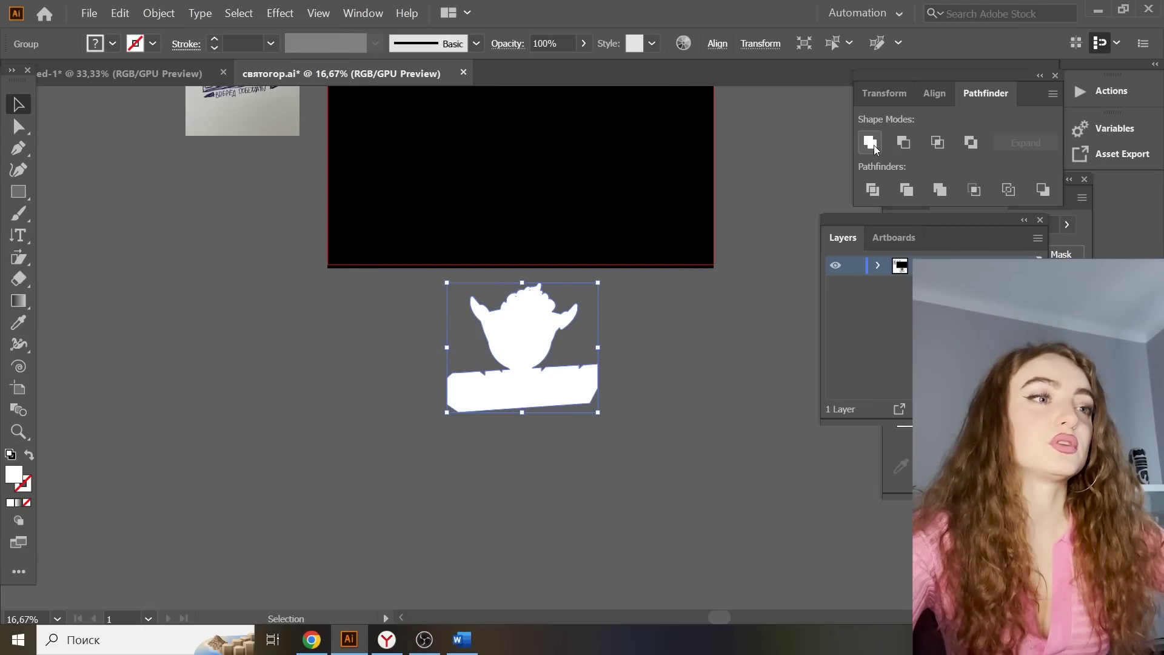
Try moving the white silhouette away from the logo and undo the move
{"action": "left_click_drag", "start_coordinate": [542, 351], "coordinate": [603, 470]}
{"action": "left_click", "coordinate": [666, 476]}
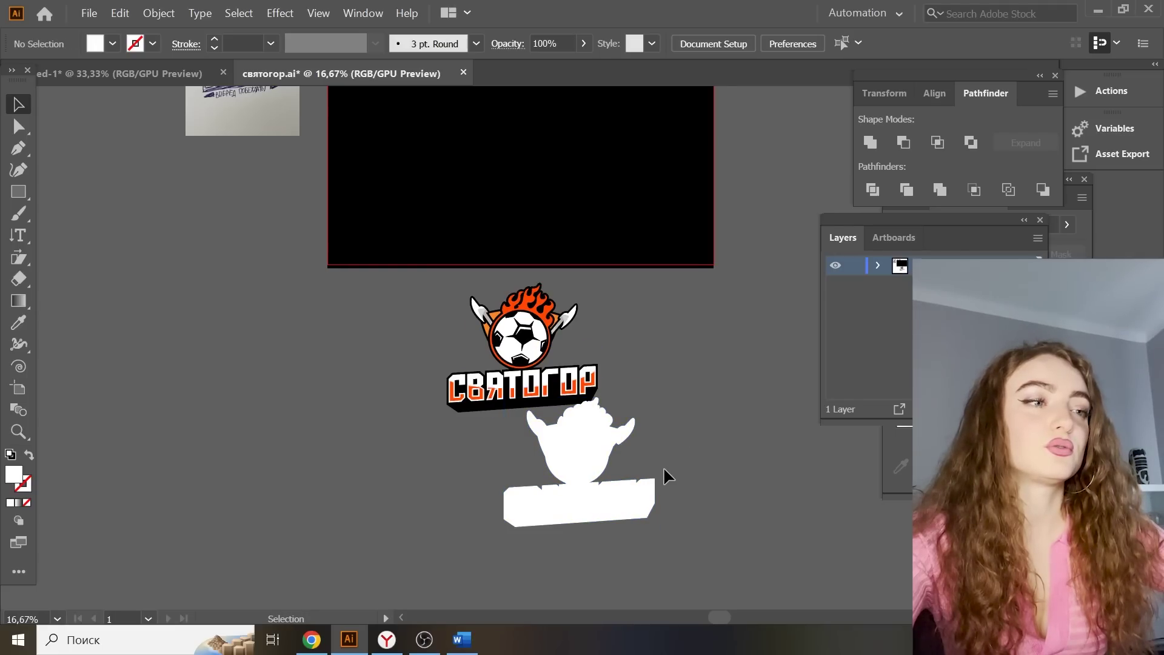
{"action": "left_click", "coordinate": [663, 415]}
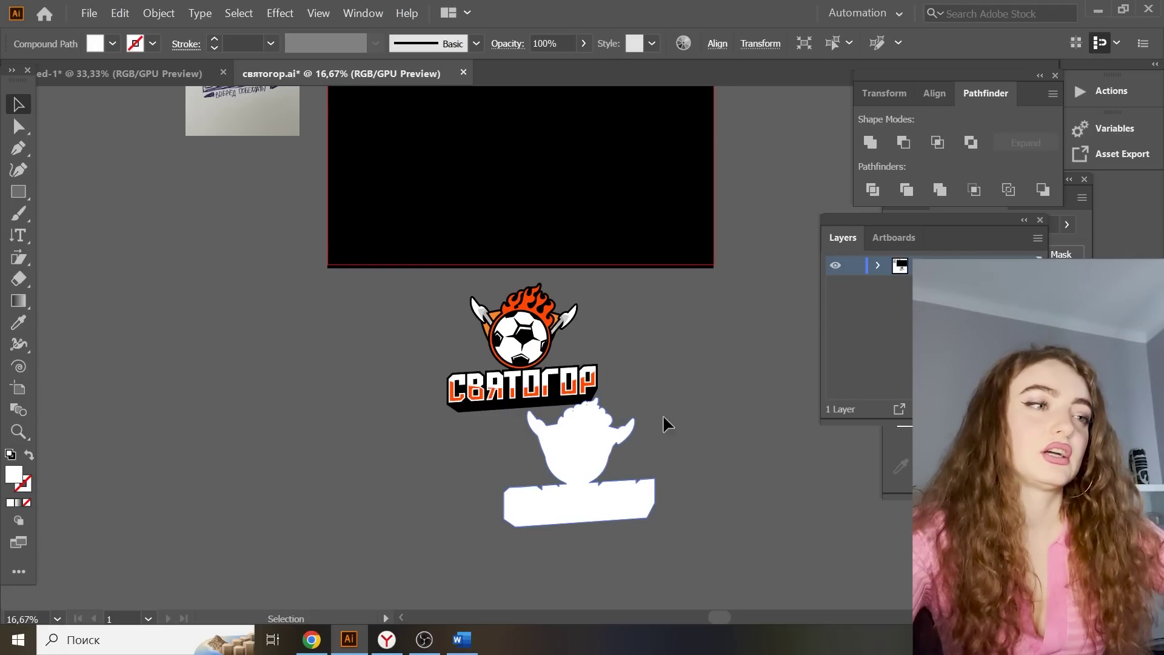
{"action": "left_click", "coordinate": [616, 441]}
{"action": "key", "text": "ctrl+z"}
Send the white silhouette behind the logo and give it an orange-red stroke with no fill
{"action": "right_click", "coordinate": [740, 344]}
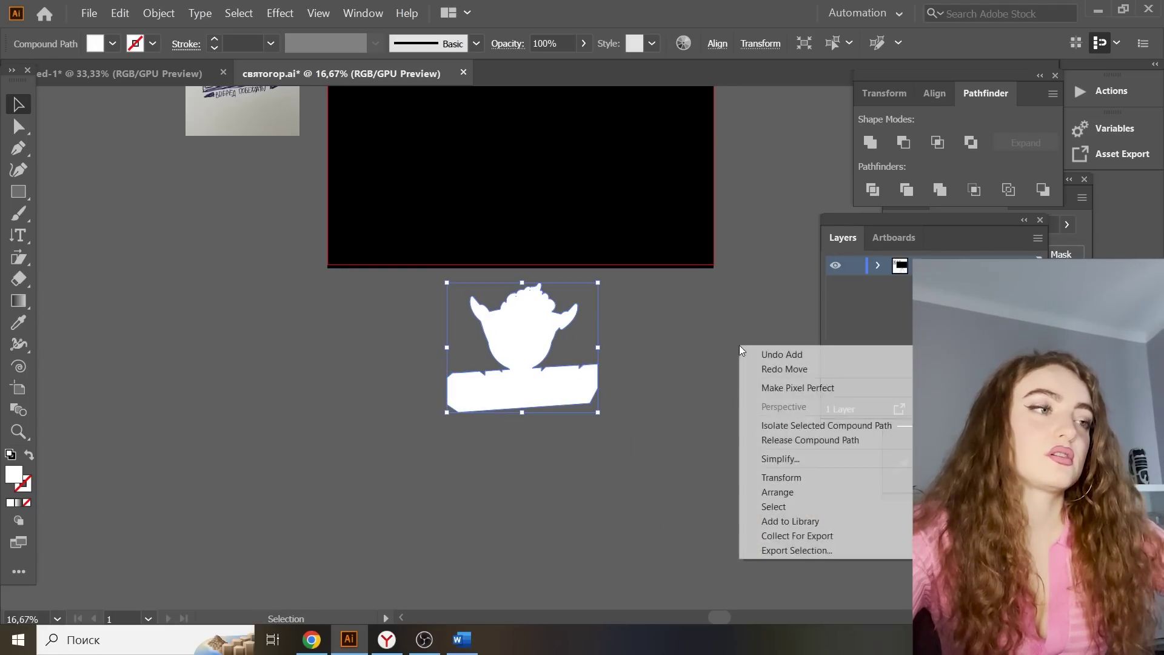
{"action": "left_click", "coordinate": [964, 536]}
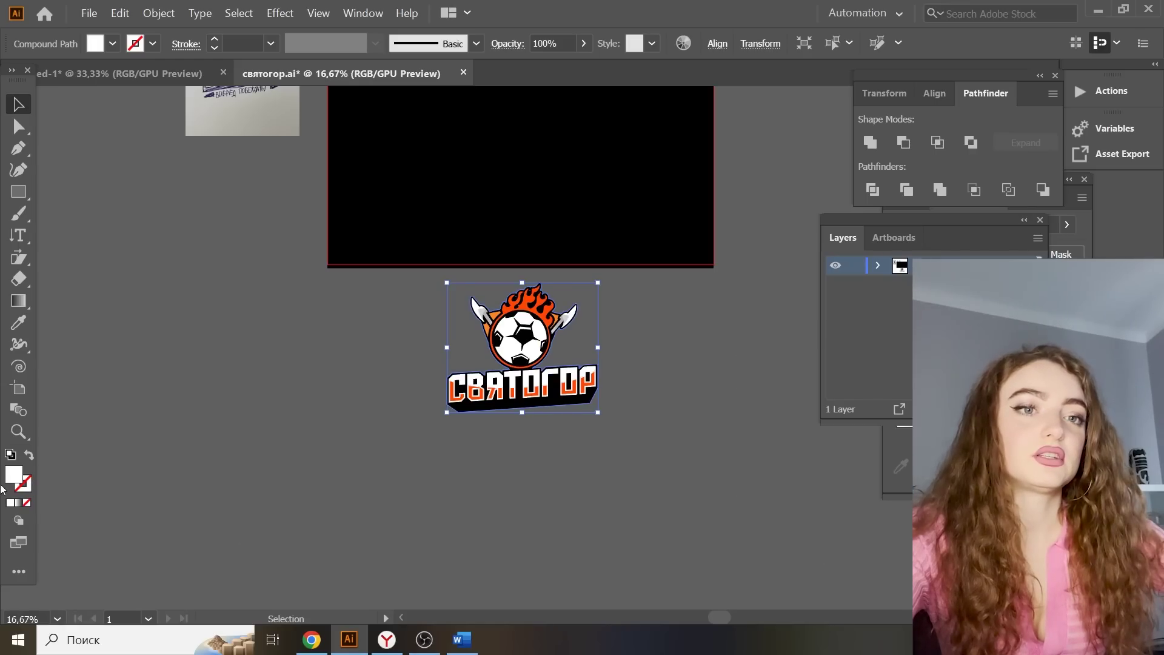
{"action": "left_click", "coordinate": [18, 322]}
{"action": "scroll", "coordinate": [449, 252], "scroll_direction": "up", "scroll_amount": 5}
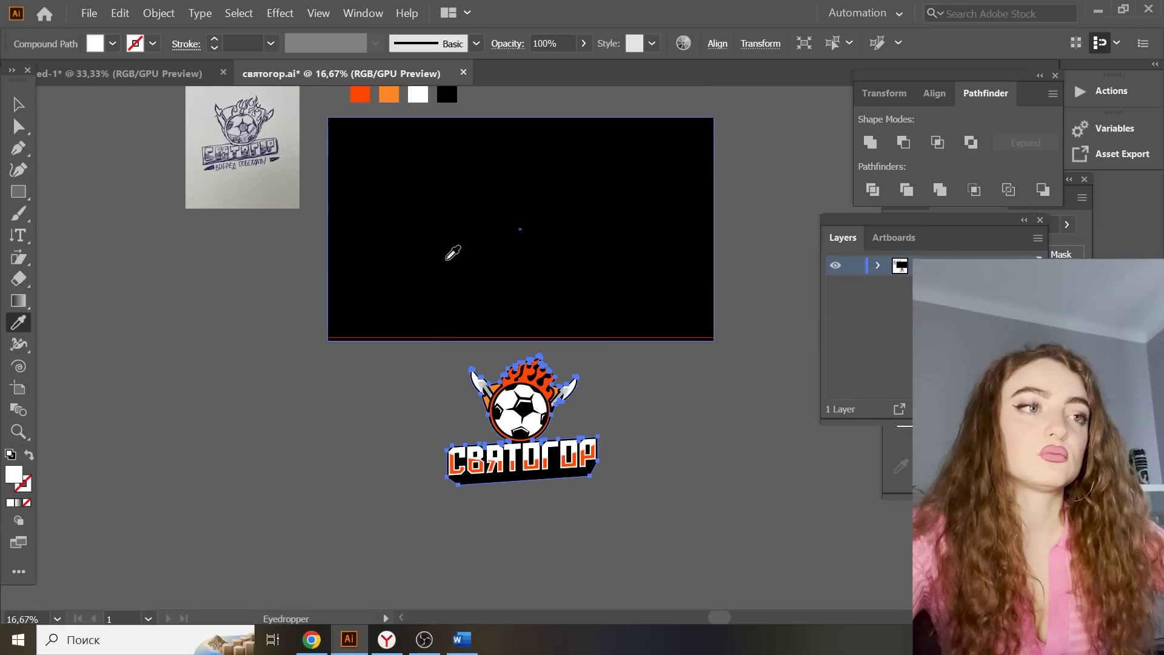
{"action": "left_click", "coordinate": [18, 105]}
{"action": "left_click", "coordinate": [26, 459]}
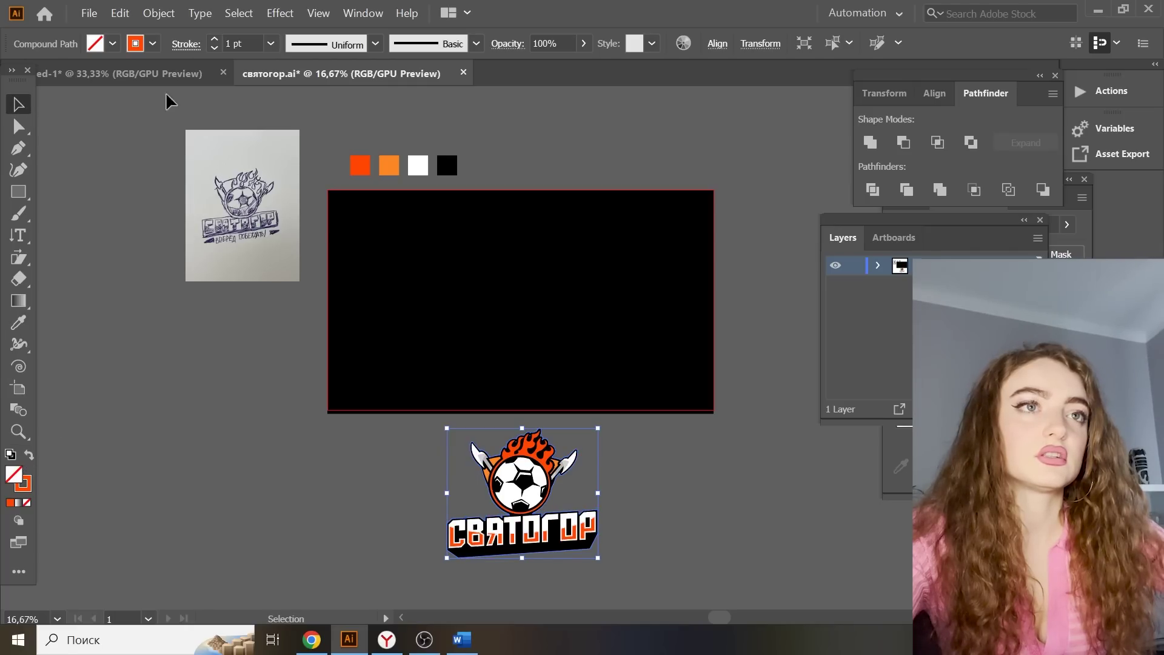
Set the silhouette's stroke weight to 23 pt
{"action": "type", "text": "23"}
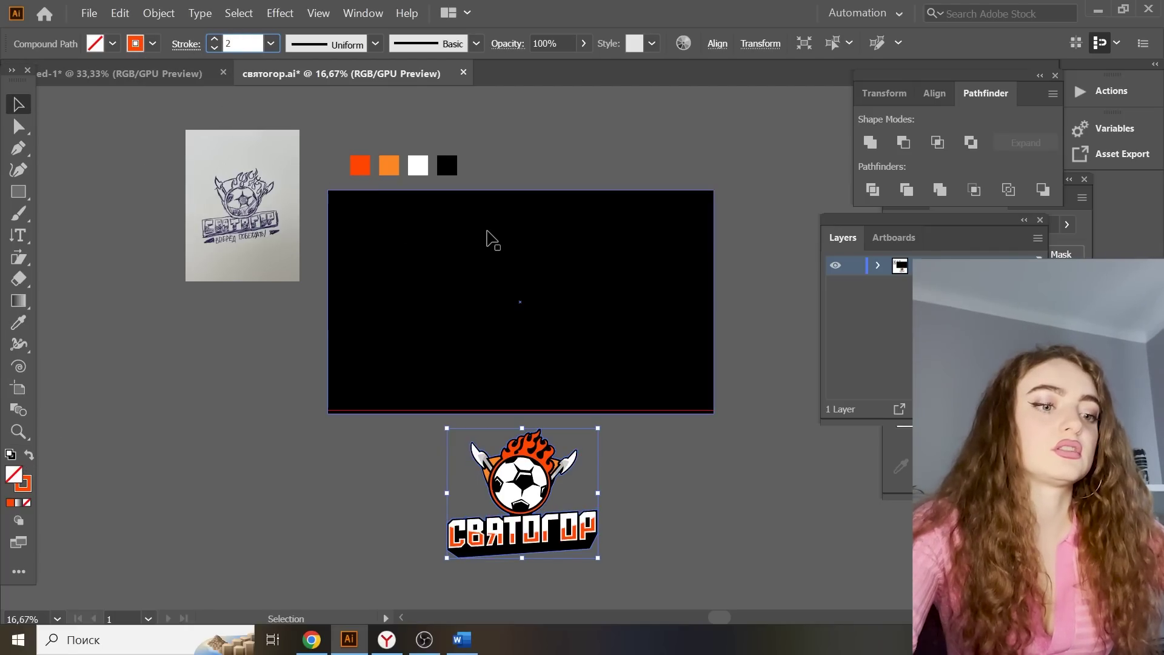
{"action": "key", "text": "Return"}
{"action": "left_click", "coordinate": [621, 129]}
{"action": "key", "text": "ctrl+z"}
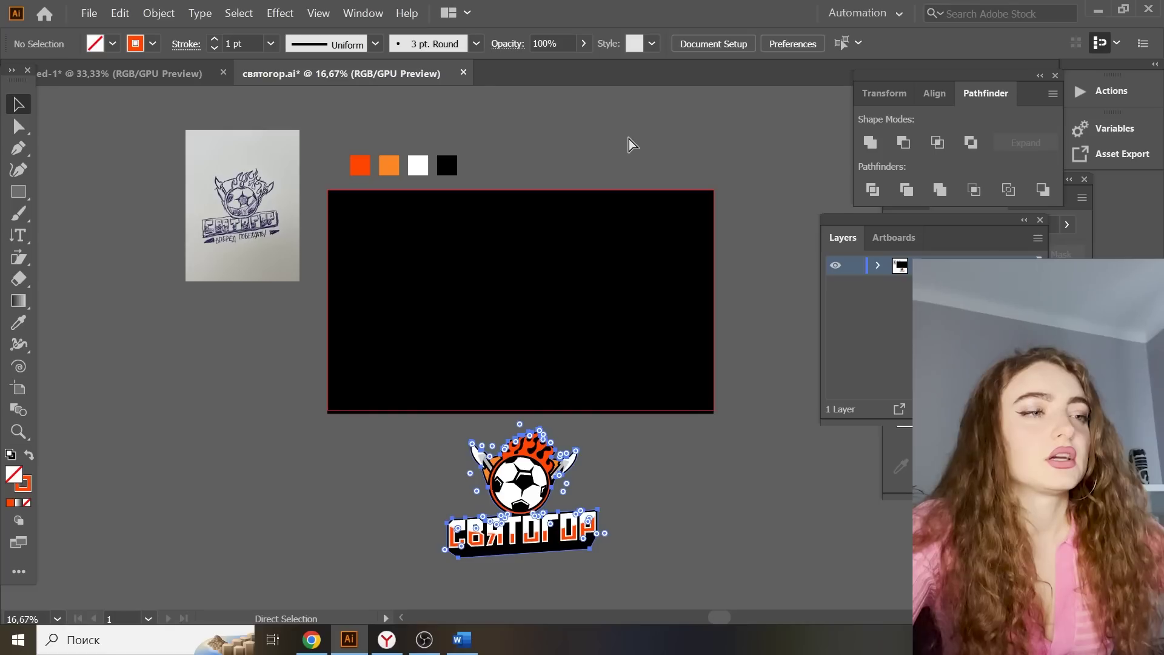
Apply a vertical linear gradient to the silhouette's stroke, from the palette's light orange at the top to orange-red
{"action": "left_click", "coordinate": [18, 502]}
{"action": "left_click", "coordinate": [1056, 377]}
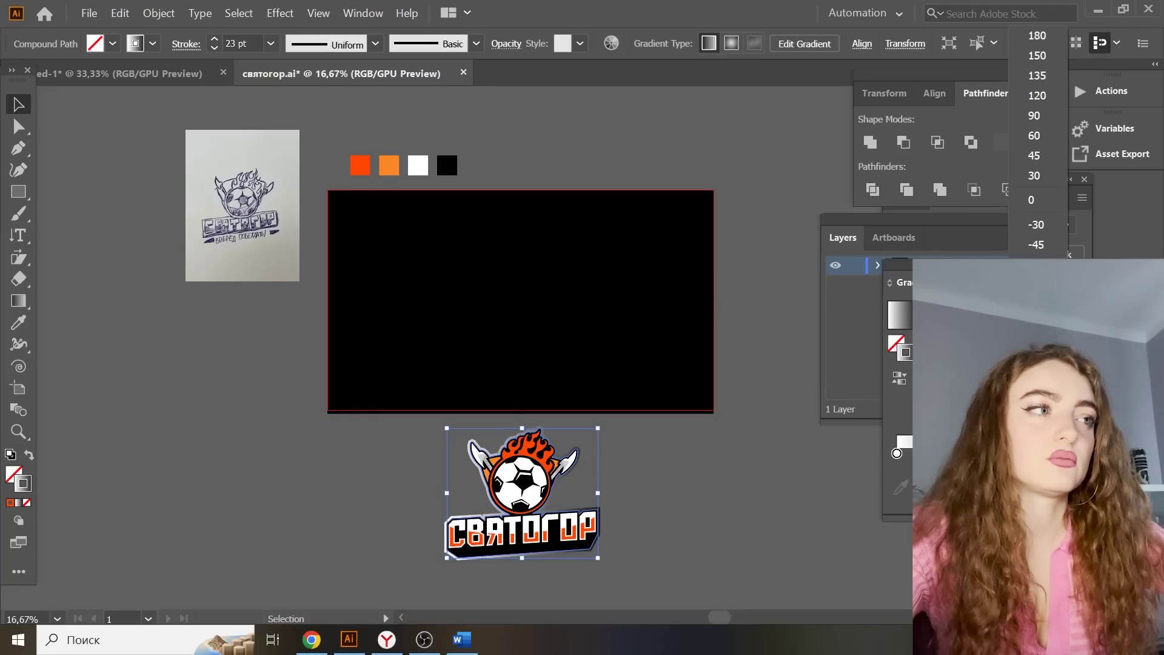
{"action": "left_click", "coordinate": [1037, 284]}
{"action": "left_click", "coordinate": [898, 455]}
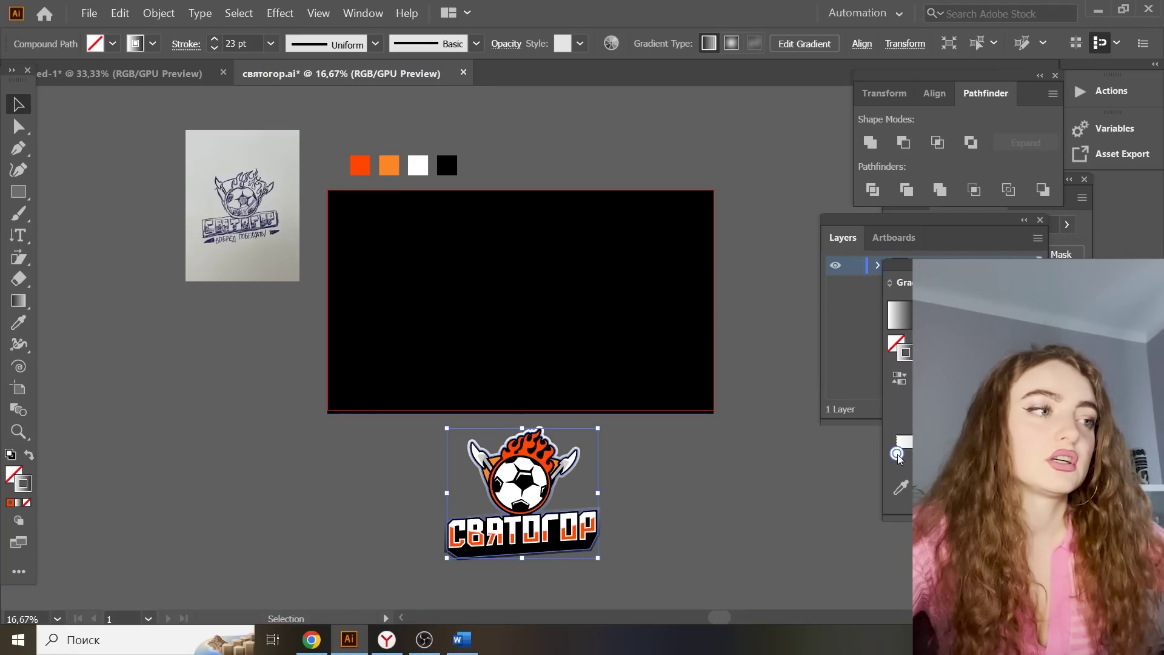
{"action": "left_click", "coordinate": [903, 487]}
{"action": "left_click", "coordinate": [388, 159]}
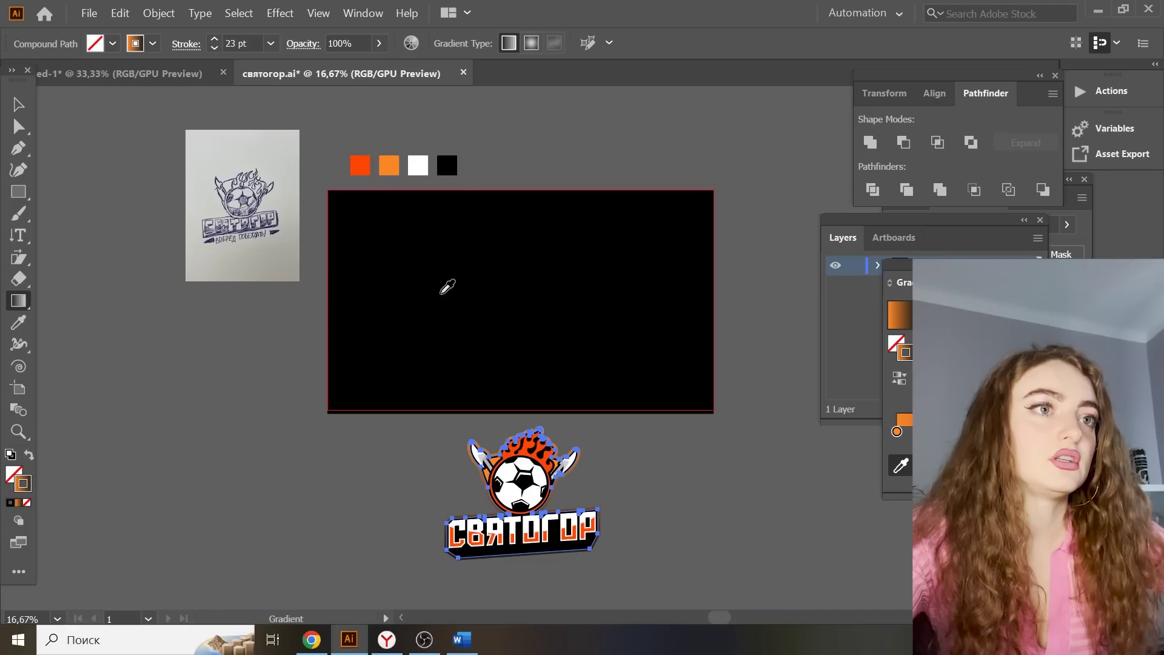
{"action": "left_click", "coordinate": [360, 165]}
{"action": "left_click", "coordinate": [26, 107]}
{"action": "left_click", "coordinate": [678, 475]}
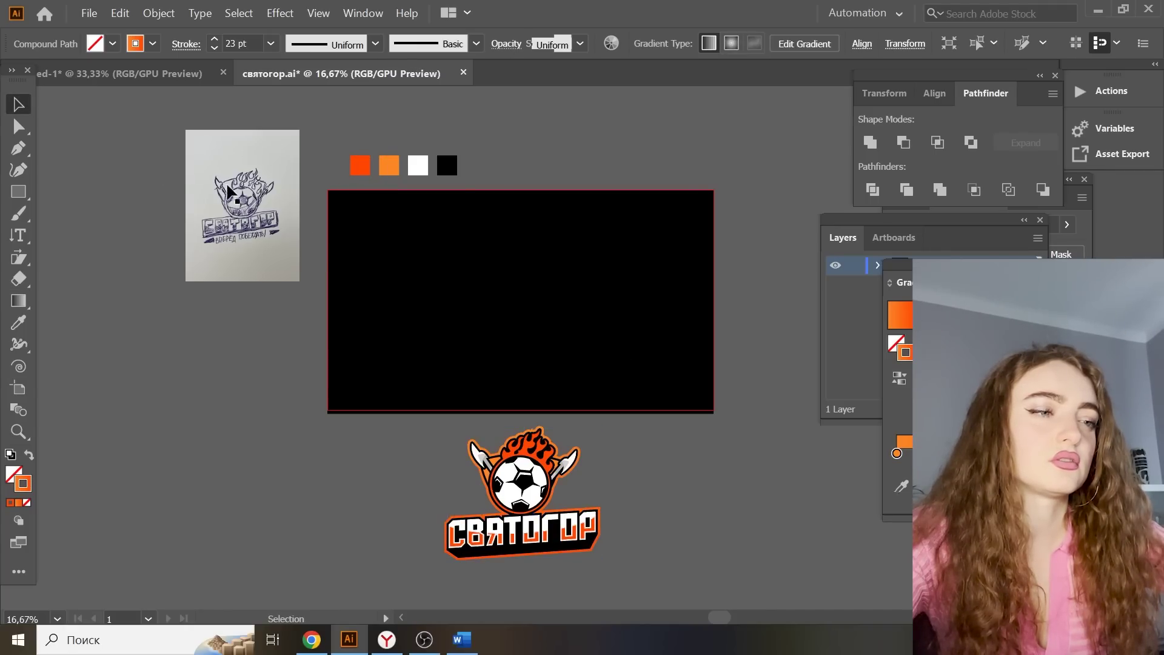
{"action": "scroll", "coordinate": [678, 475], "scroll_direction": "down", "scroll_amount": 2}
{"action": "scroll", "coordinate": [522, 495], "scroll_direction": "up", "scroll_amount": 2}
Ungroup the logo inside the orange outline
{"action": "left_click", "coordinate": [549, 379]}
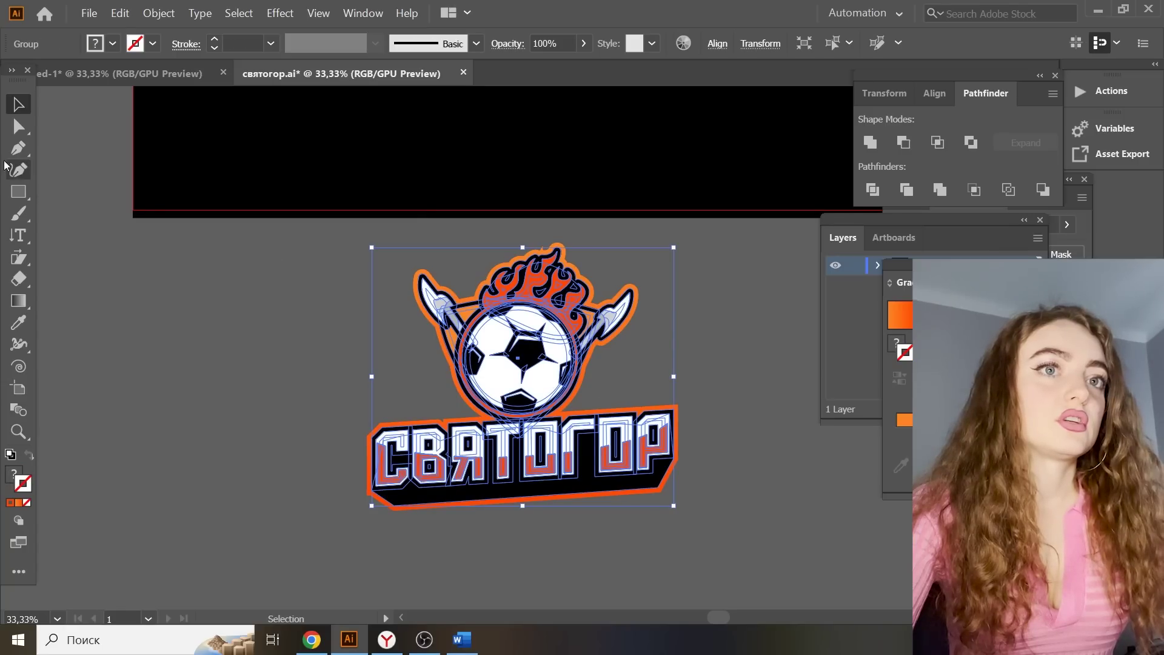
{"action": "scroll", "coordinate": [214, 245], "scroll_direction": "down", "scroll_amount": 1}
{"action": "left_click", "coordinate": [265, 251]}
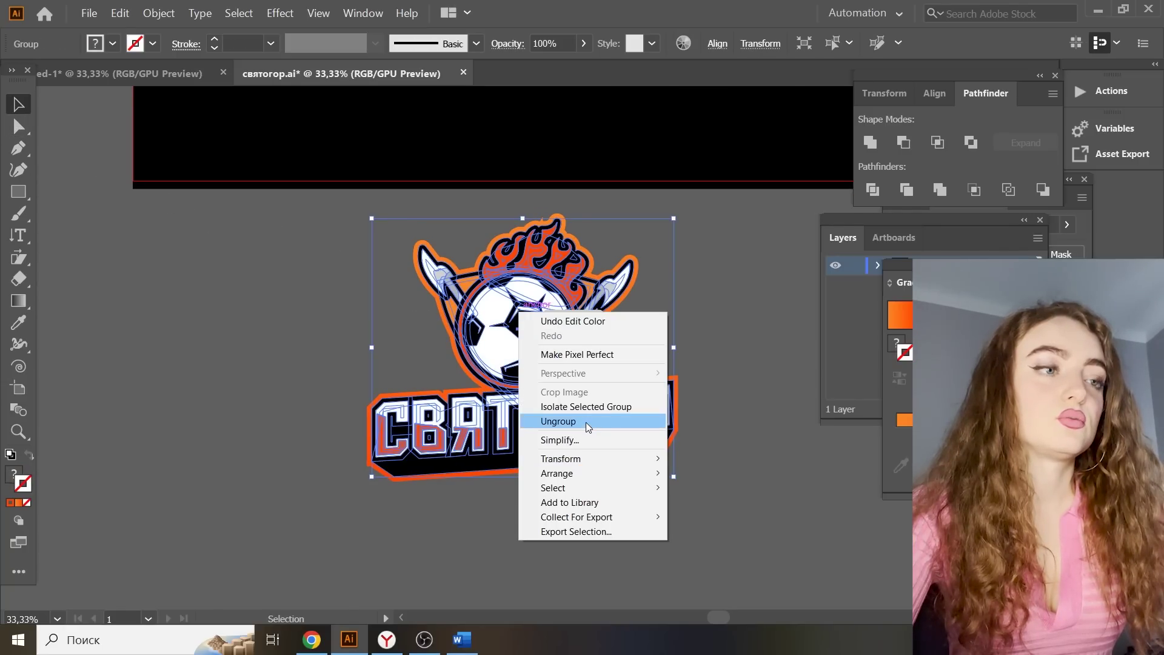
{"action": "left_click", "coordinate": [658, 423]}
{"action": "left_click", "coordinate": [288, 303]}
Duplicate the soccer ball and place the copy in the empty area below the lettering
{"action": "left_click", "coordinate": [564, 331]}
{"action": "scroll", "coordinate": [570, 343], "scroll_direction": "down", "scroll_amount": 4}
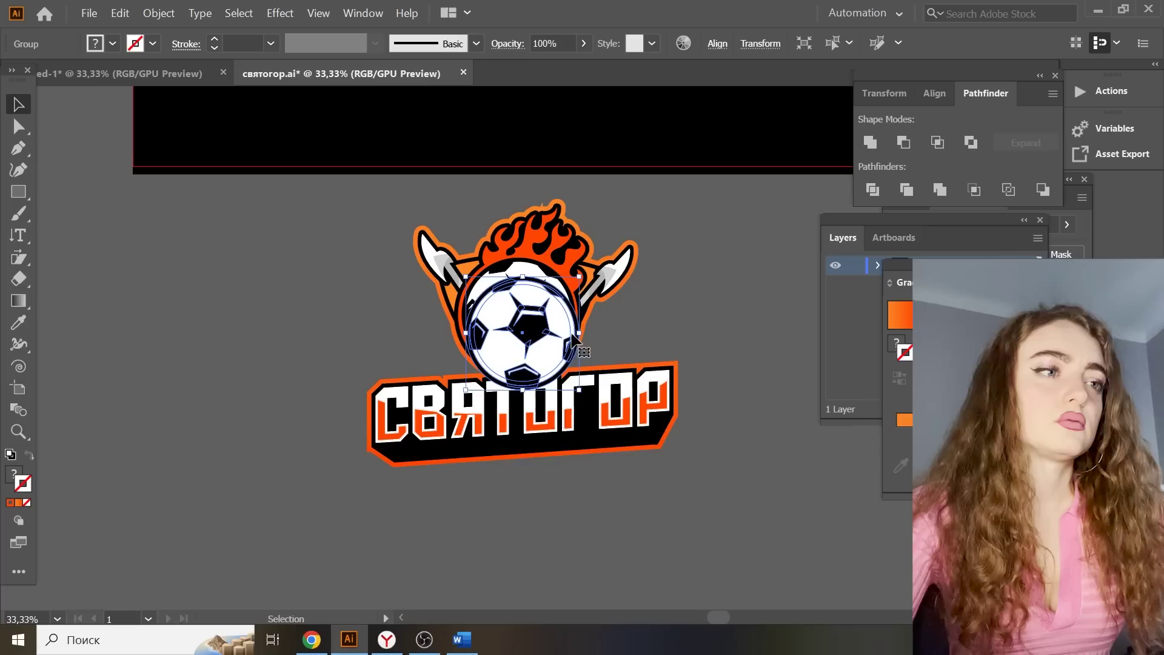
{"action": "left_click_drag", "start_coordinate": [526, 241], "coordinate": [555, 494]}
{"action": "scroll", "coordinate": [559, 492], "scroll_direction": "down", "scroll_amount": 4}
{"action": "scroll", "coordinate": [561, 497], "scroll_direction": "down", "scroll_amount": 2}
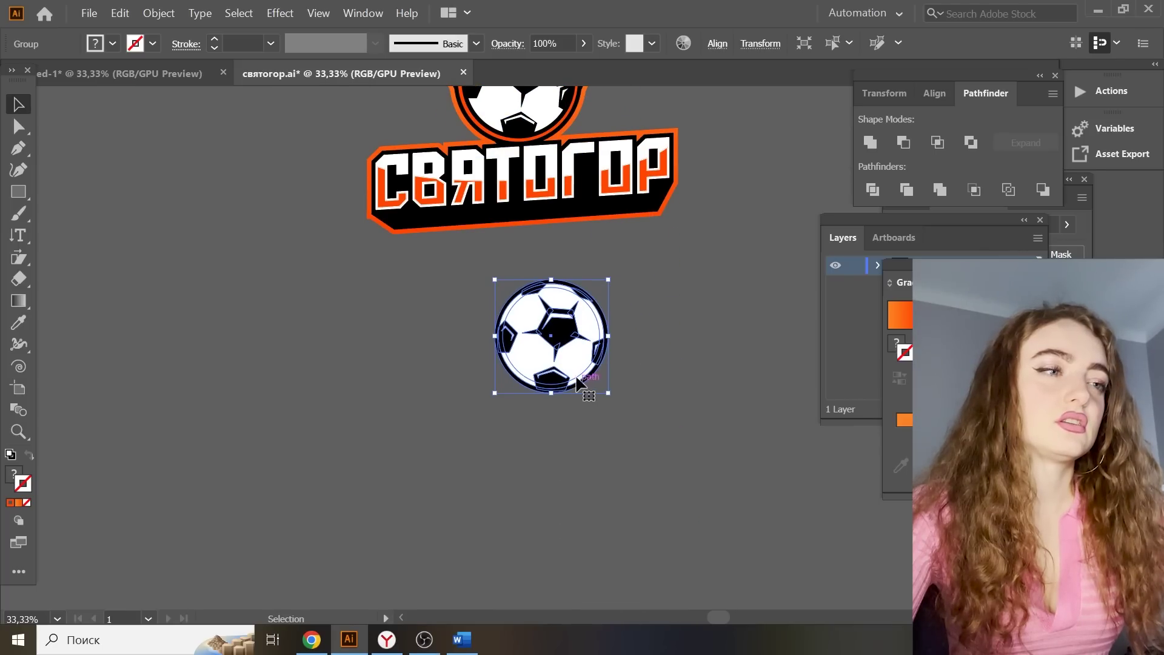
{"action": "left_click_drag", "start_coordinate": [594, 380], "coordinate": [497, 497]}
Draw a circle nearly the size of the duplicated ball, overlapping its right half
{"action": "left_click", "coordinate": [627, 465]}
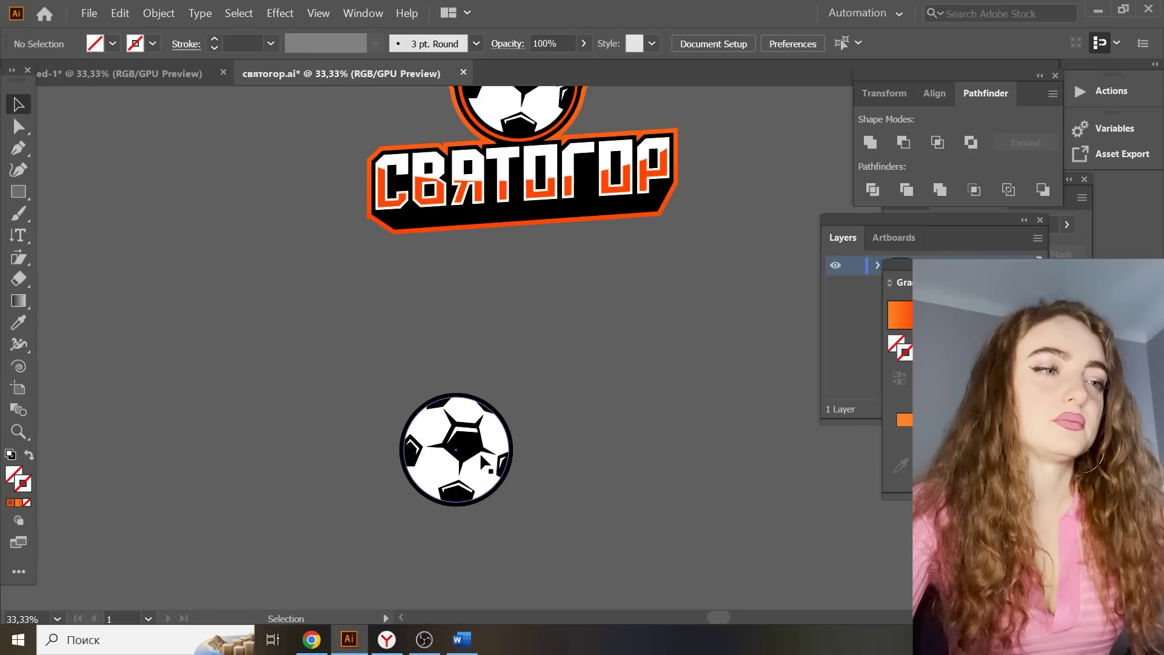
{"action": "left_click_drag", "start_coordinate": [20, 199], "coordinate": [71, 214]}
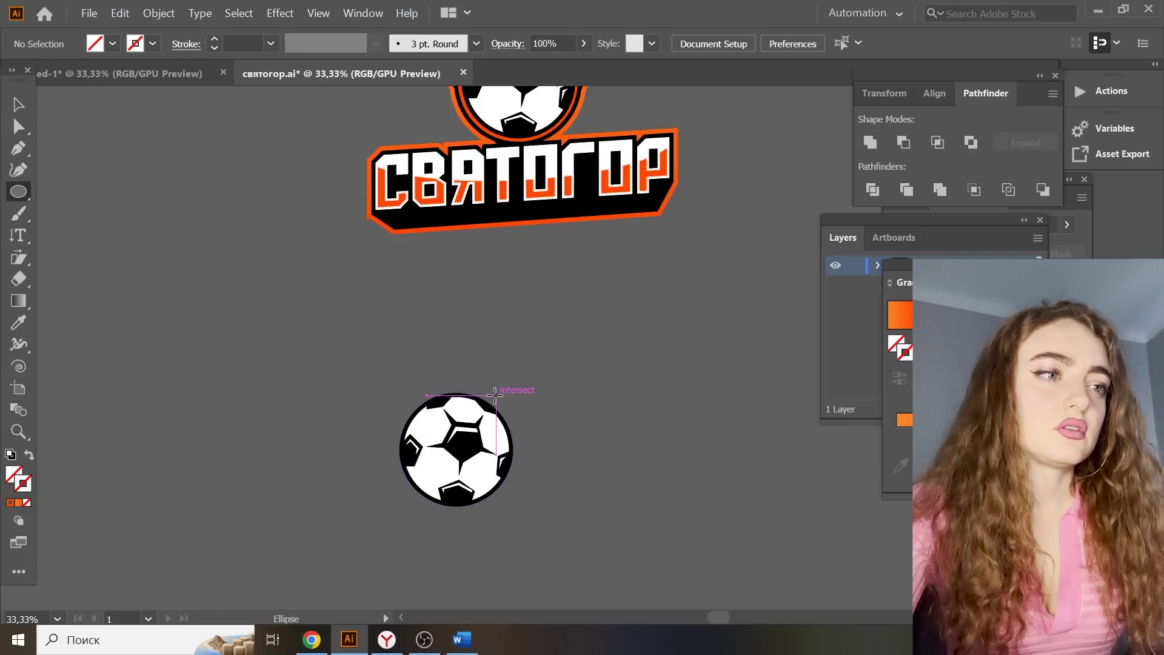
{"action": "left_click_drag", "start_coordinate": [455, 395], "coordinate": [559, 500]}
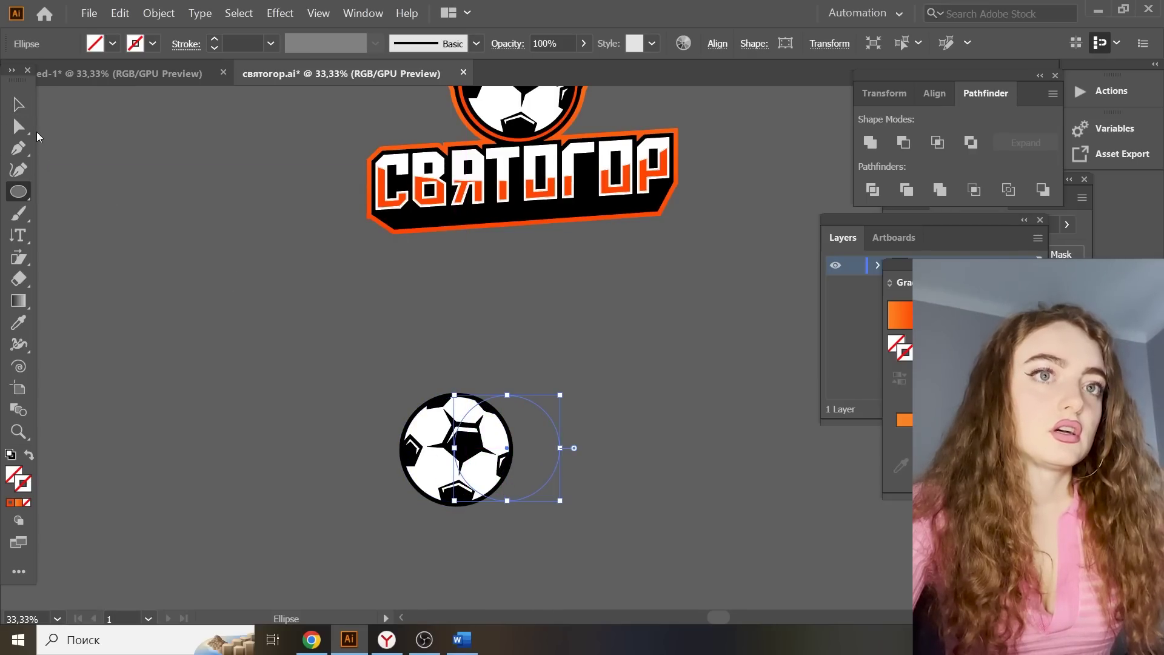
{"action": "key", "text": "v"}
Move the circle to the empty area above the ball copy and fill it with the lettering's white
{"action": "left_click", "coordinate": [18, 322]}
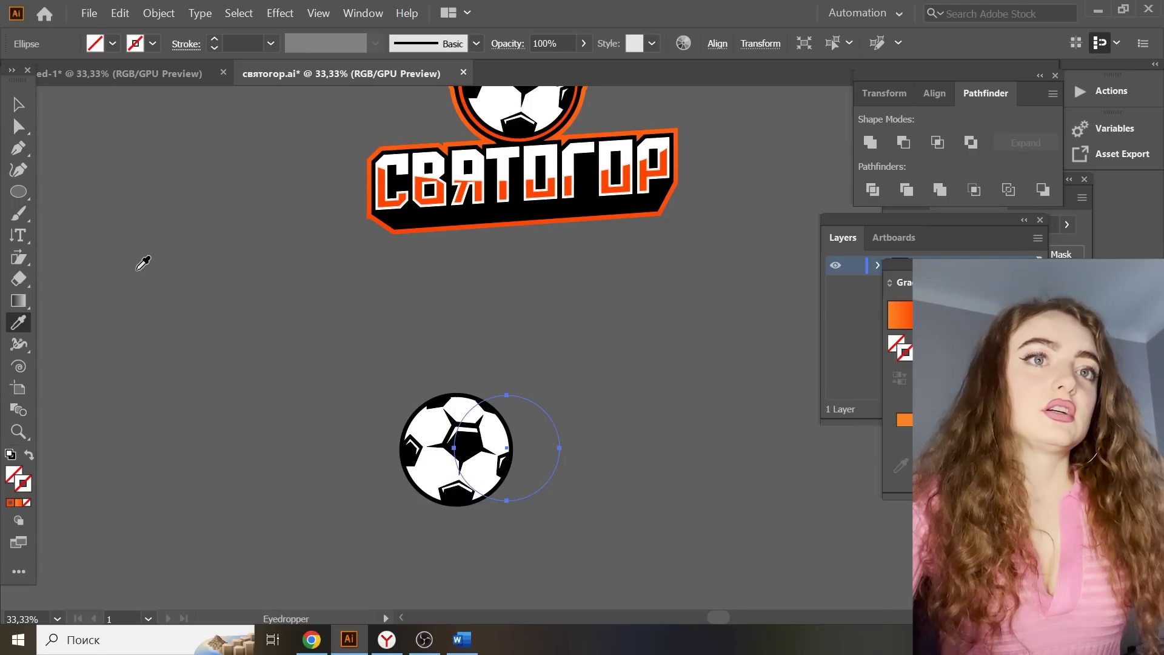
{"action": "left_click", "coordinate": [141, 262]}
{"action": "left_click", "coordinate": [19, 104]}
{"action": "left_click_drag", "start_coordinate": [510, 449], "coordinate": [480, 319]}
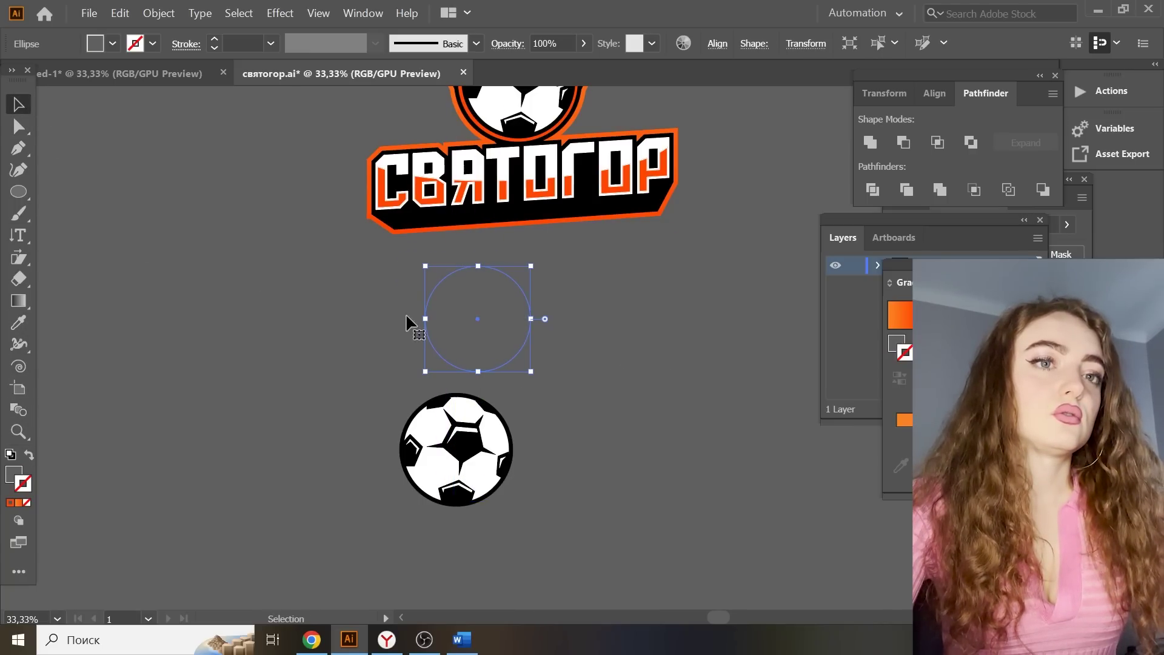
{"action": "left_click", "coordinate": [18, 323]}
{"action": "left_click", "coordinate": [400, 155]}
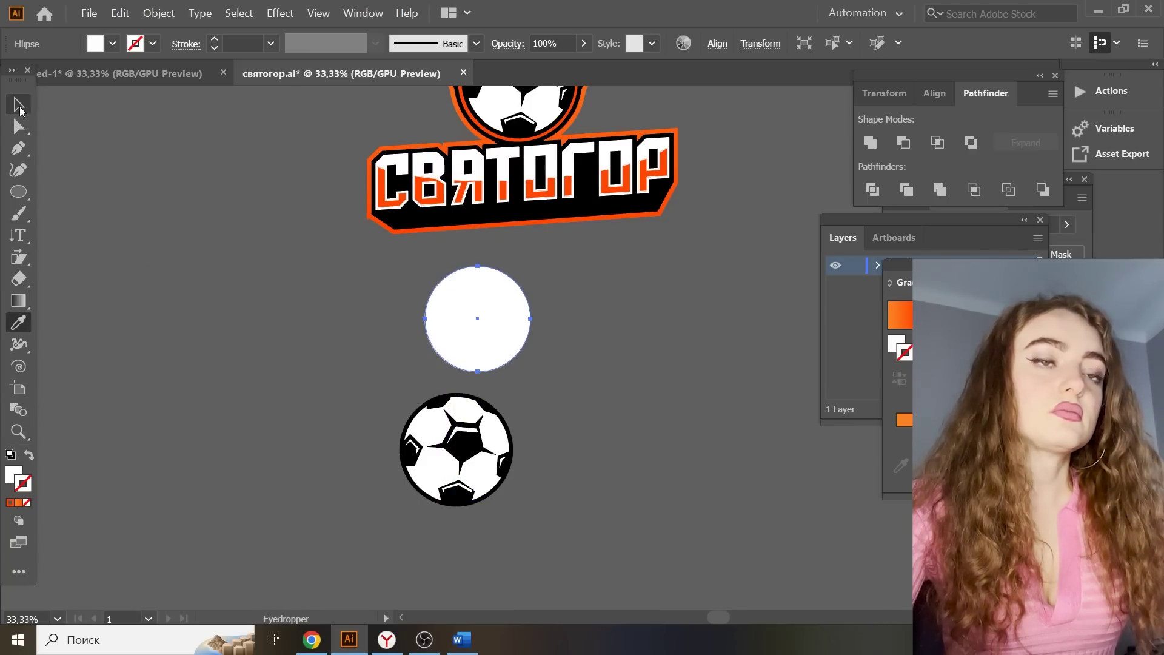
{"action": "left_click", "coordinate": [18, 105]}
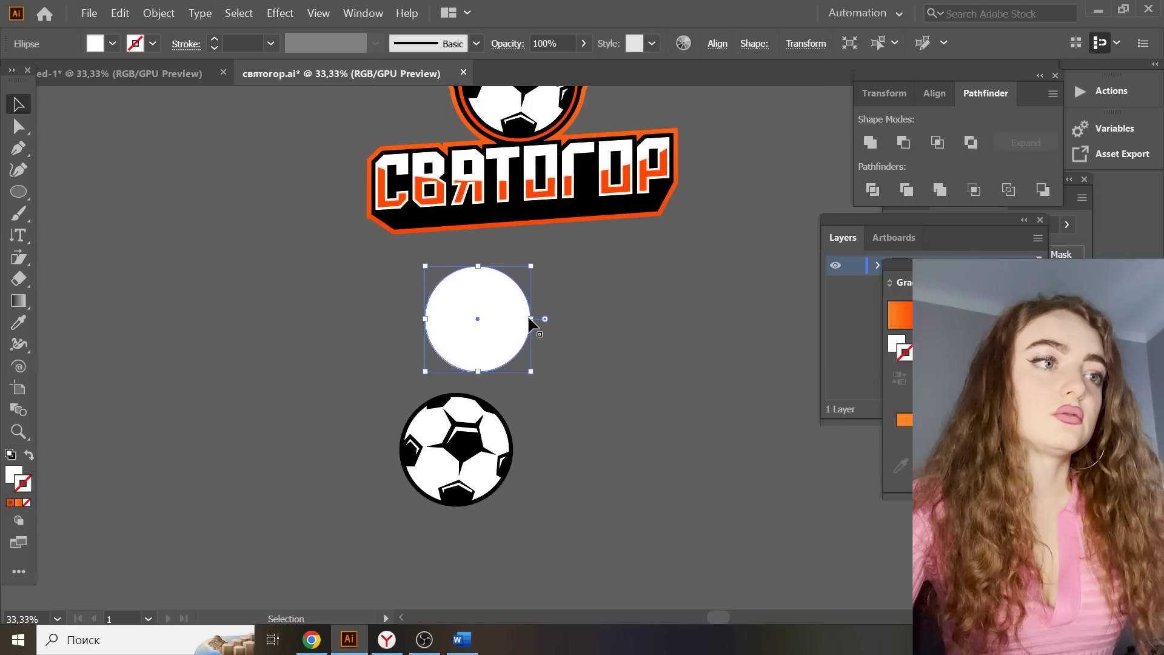
Form a crescent from offset copies of the circle and position the black crescent over the lower right of the logo's ball
{"action": "left_click_drag", "start_coordinate": [530, 318], "coordinate": [455, 304]}
{"action": "key", "text": "ctrl+z"}
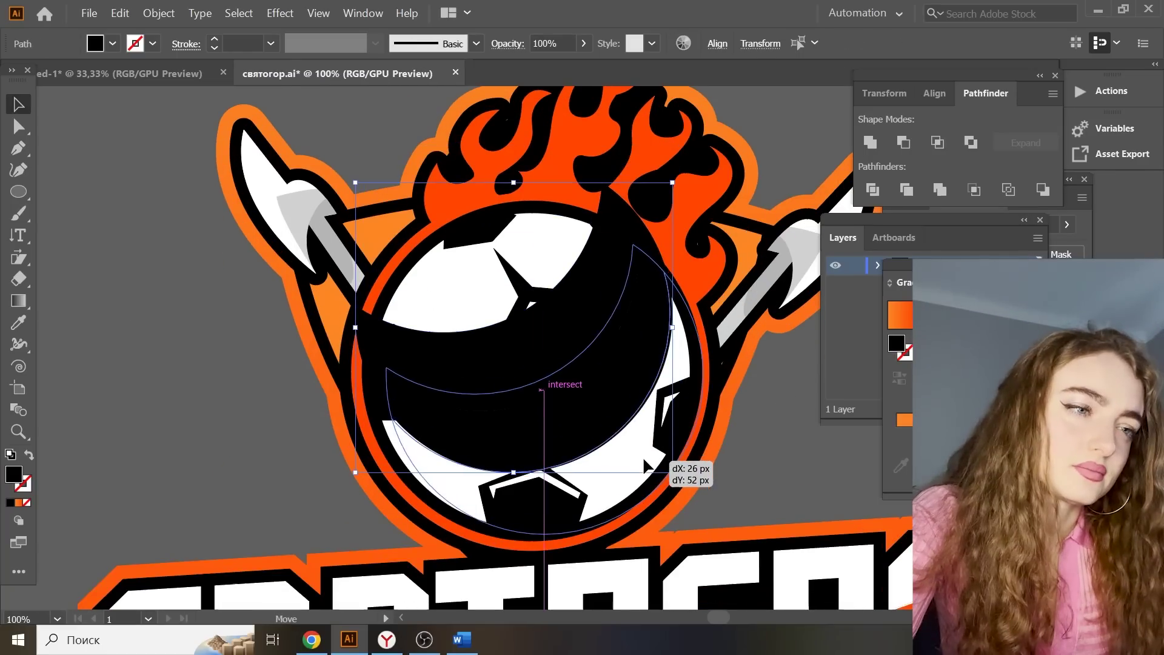
{"action": "left_click_drag", "start_coordinate": [641, 462], "coordinate": [632, 479]}
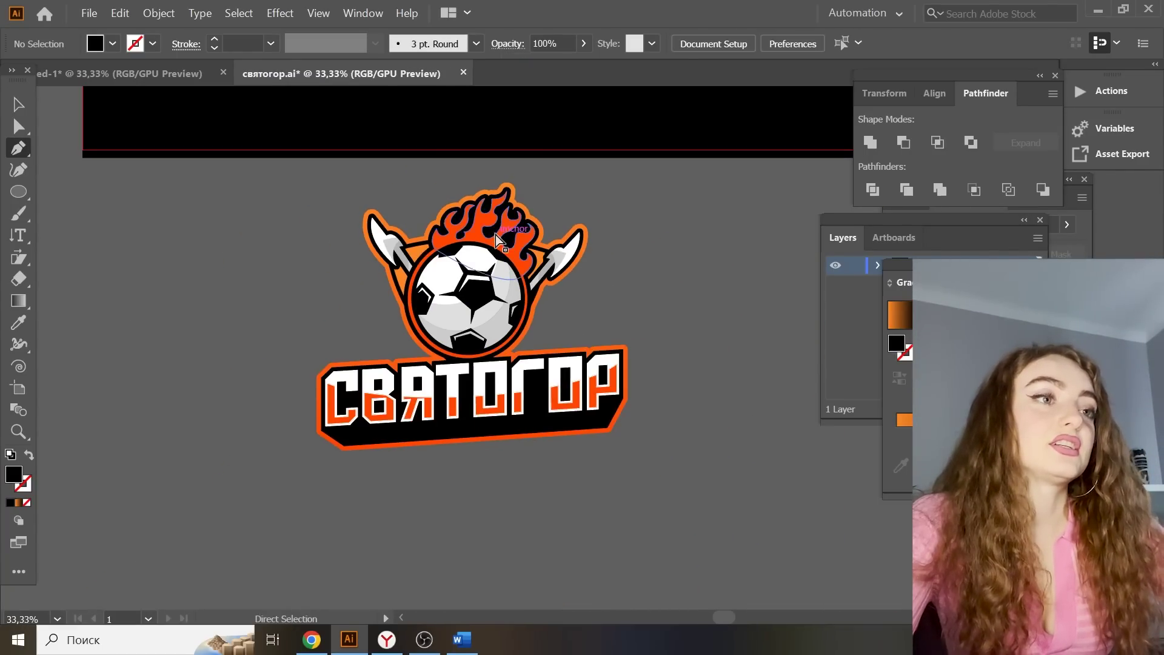
Draw a curved Pen line on the right side of the ball and give it the flame's orange-red as stroke with no fill
{"action": "key", "text": "ctrl+plus"}
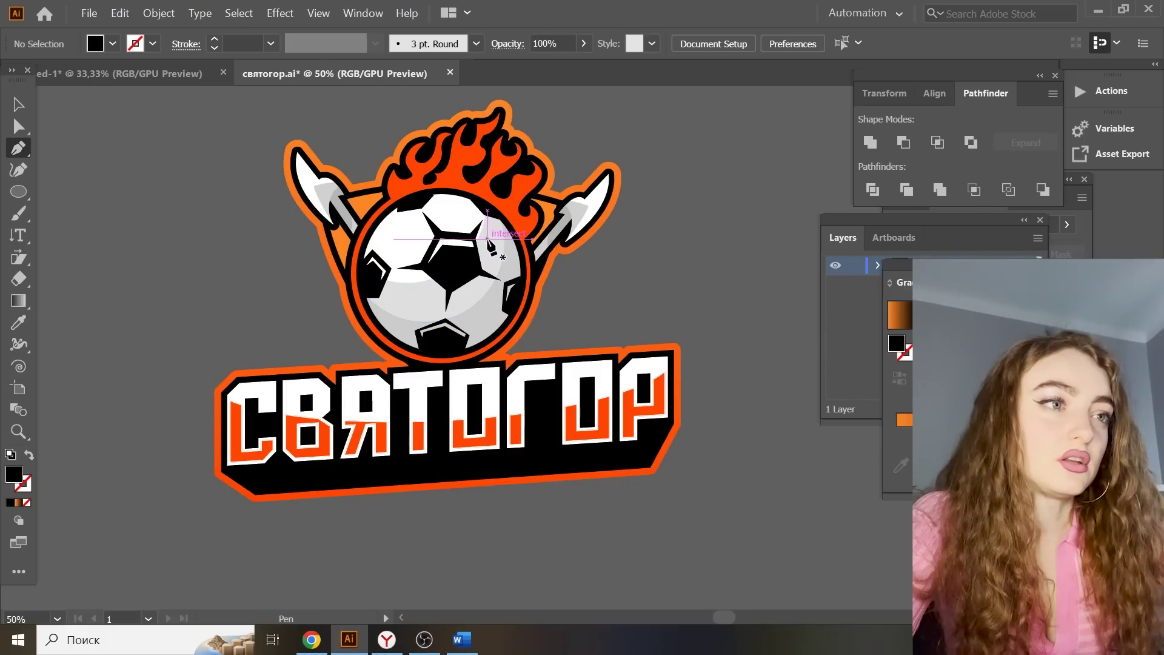
{"action": "left_click", "coordinate": [495, 238]}
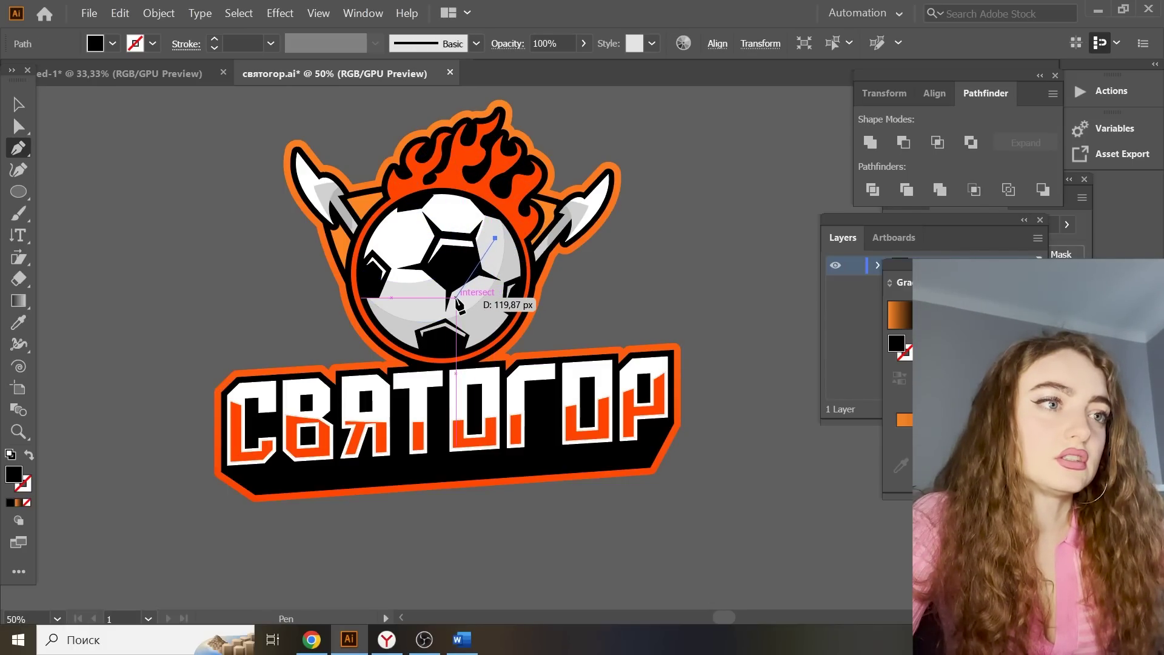
{"action": "mouse_move", "coordinate": [412, 327]}
{"action": "left_mouse_down"}
{"action": "mouse_move", "coordinate": [402, 314]}
{"action": "mouse_move", "coordinate": [414, 314]}
{"action": "left_mouse_up"}
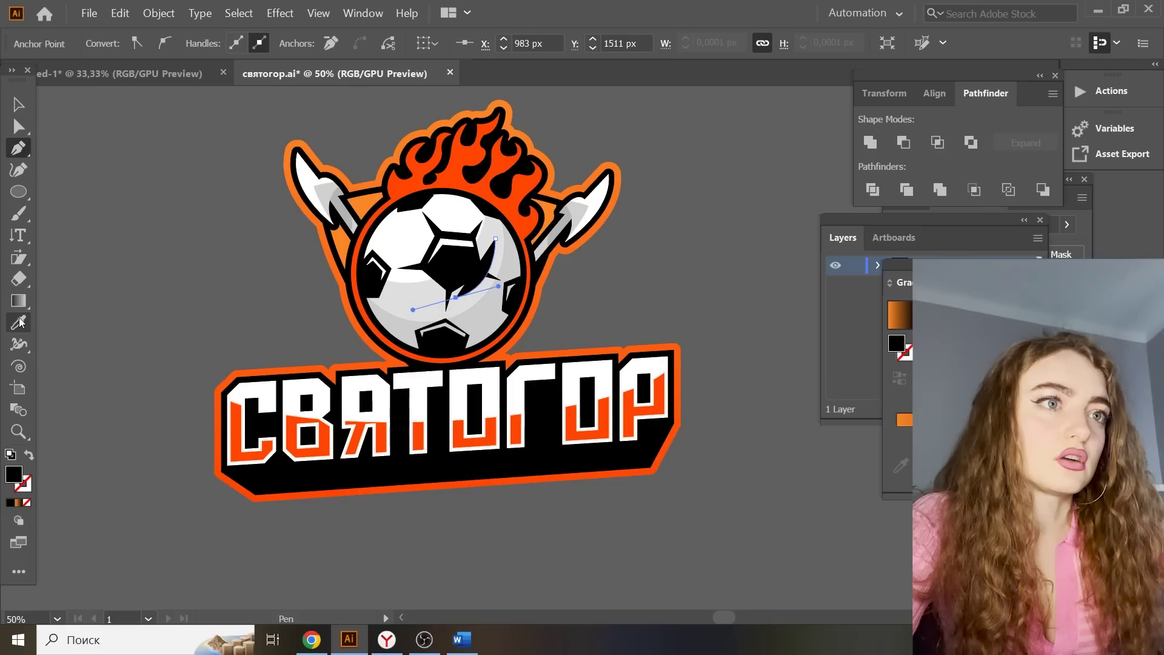
{"action": "left_click", "coordinate": [455, 179]}
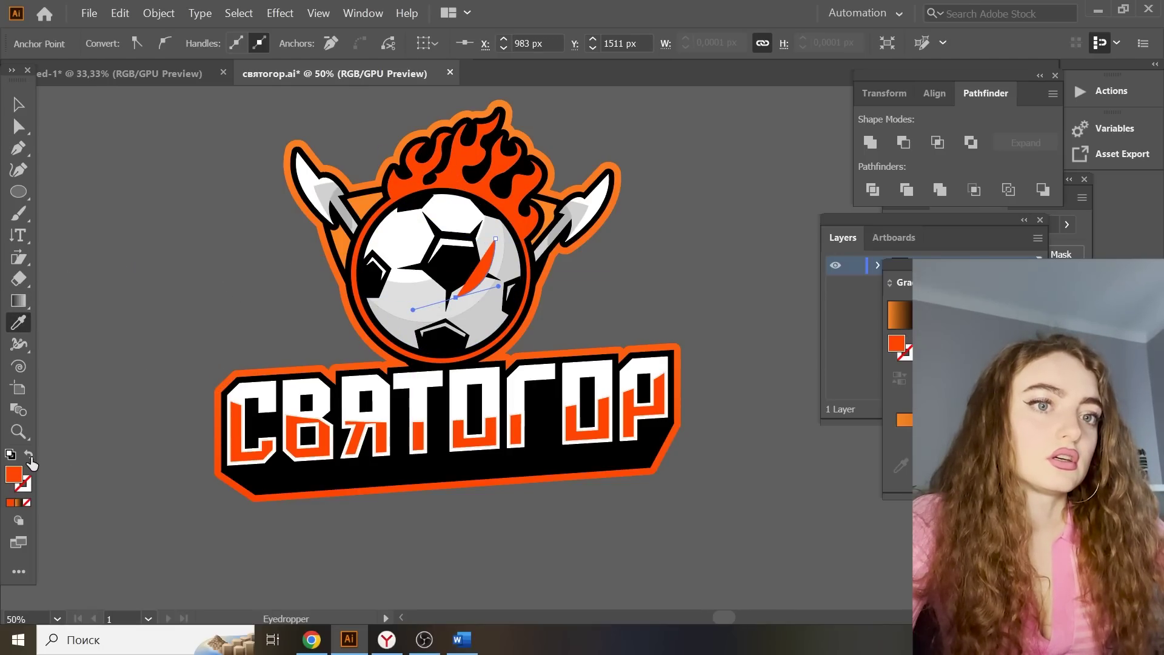
{"action": "left_click", "coordinate": [28, 455]}
{"action": "left_click", "coordinate": [18, 104]}
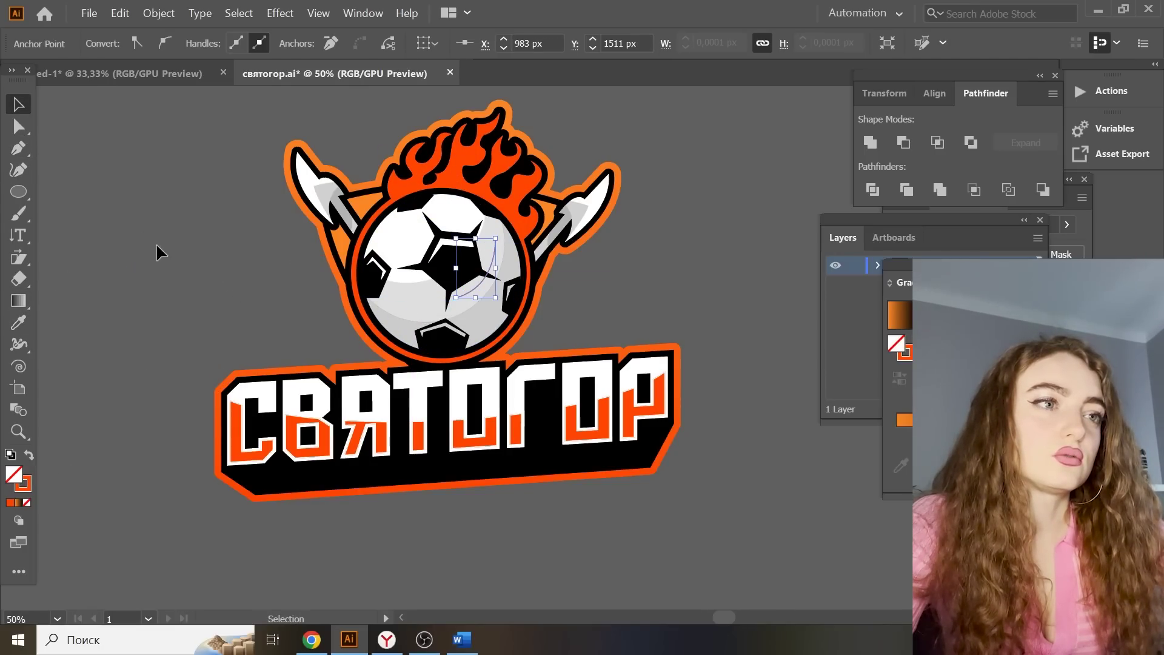
Set the curved line's stroke weight to 10 pt and apply the lens-shaped width profile tapering at both ends
{"action": "left_click", "coordinate": [476, 281]}
{"action": "left_click", "coordinate": [271, 44]}
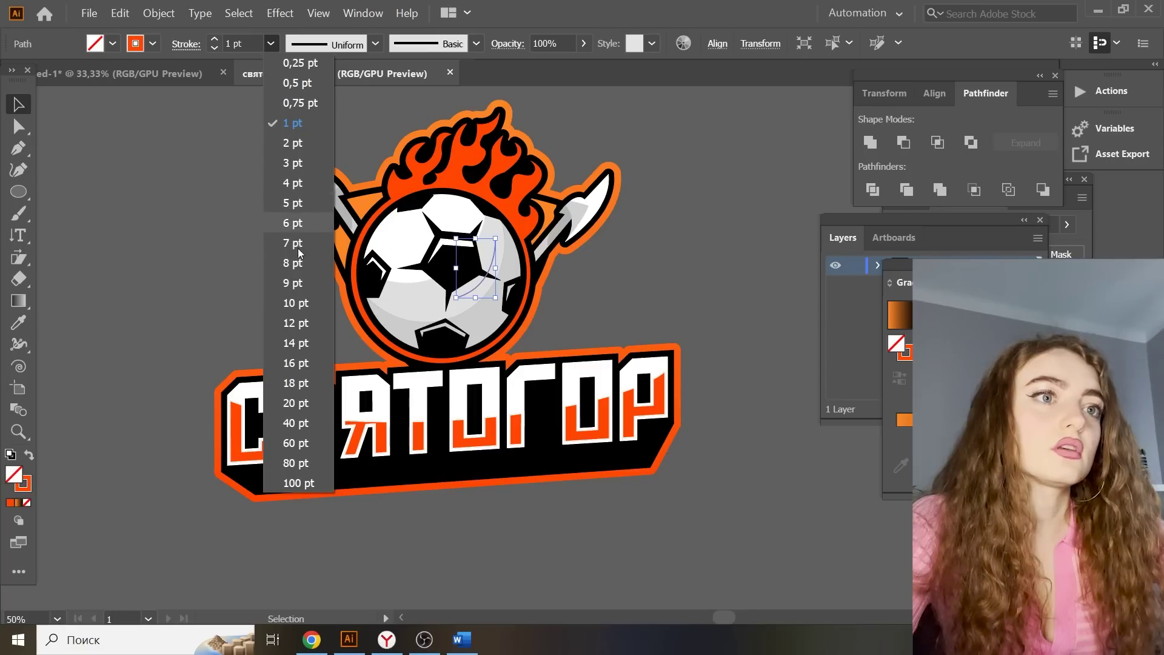
{"action": "left_click", "coordinate": [294, 290]}
{"action": "left_click", "coordinate": [376, 44]}
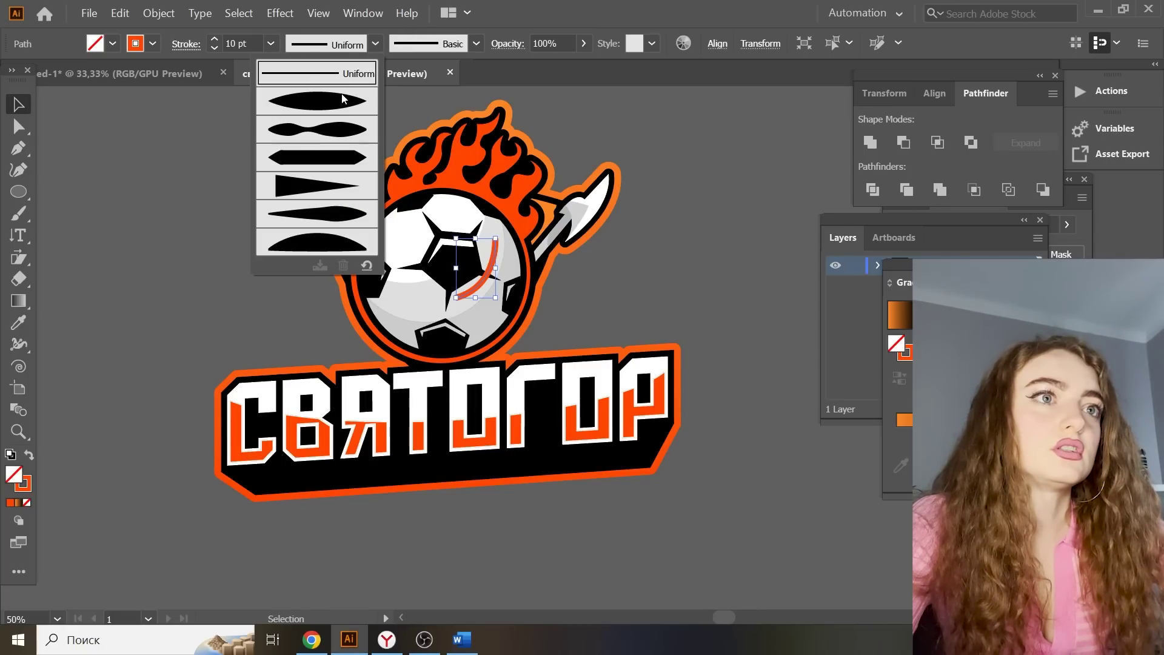
{"action": "left_click", "coordinate": [333, 96]}
{"action": "left_click", "coordinate": [405, 103]}
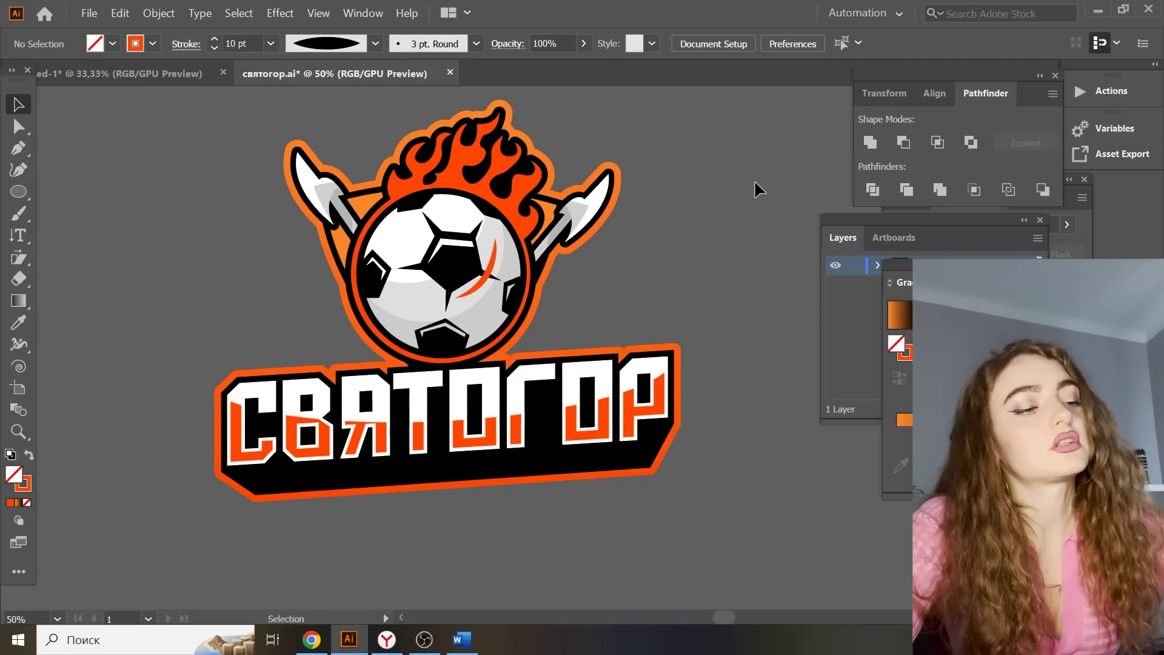
Set the gradient angle of the logo's outer outline stroke to 90°
{"action": "left_click_drag", "start_coordinate": [667, 255], "coordinate": [437, 439]}
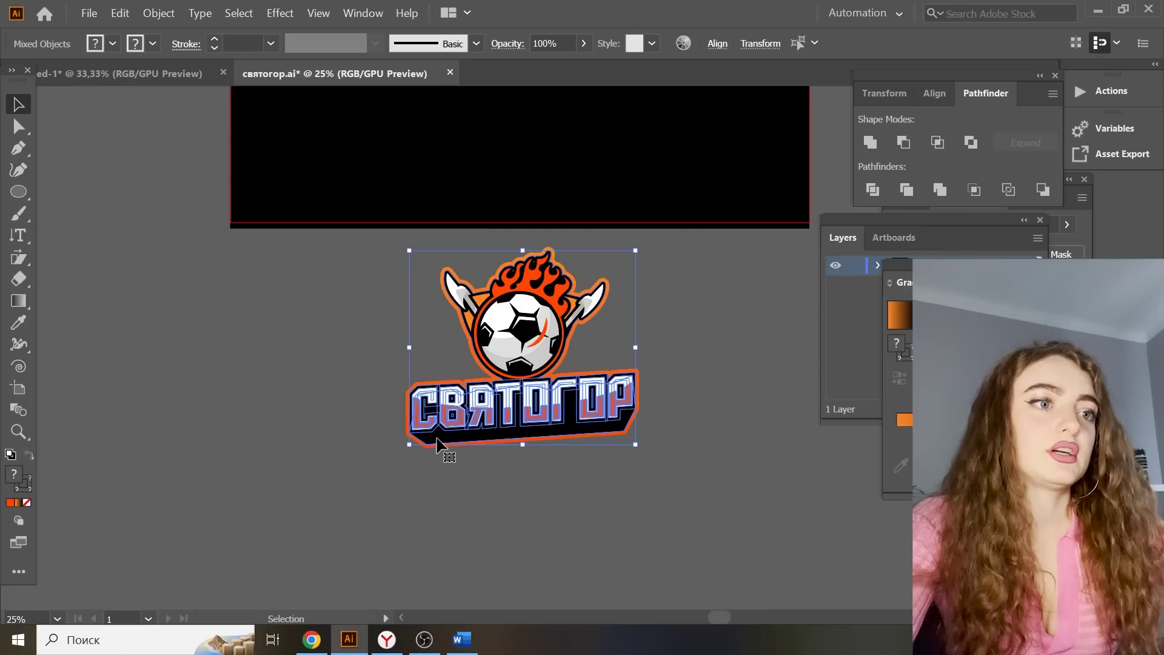
{"action": "left_click", "coordinate": [436, 446]}
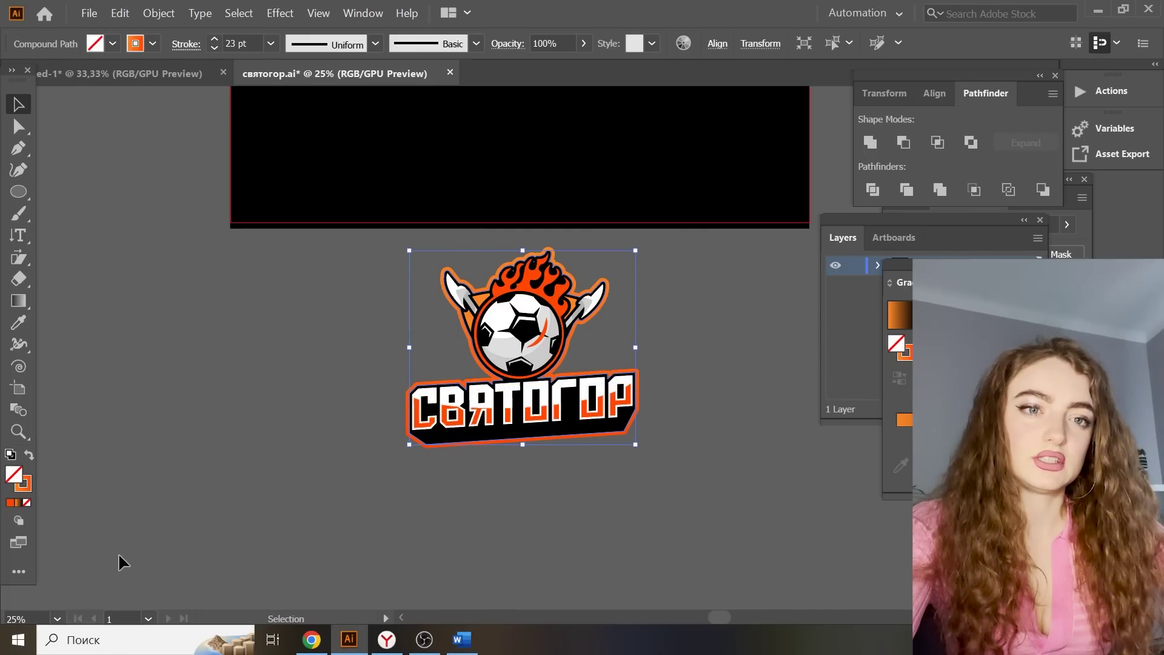
{"action": "left_click", "coordinate": [25, 485]}
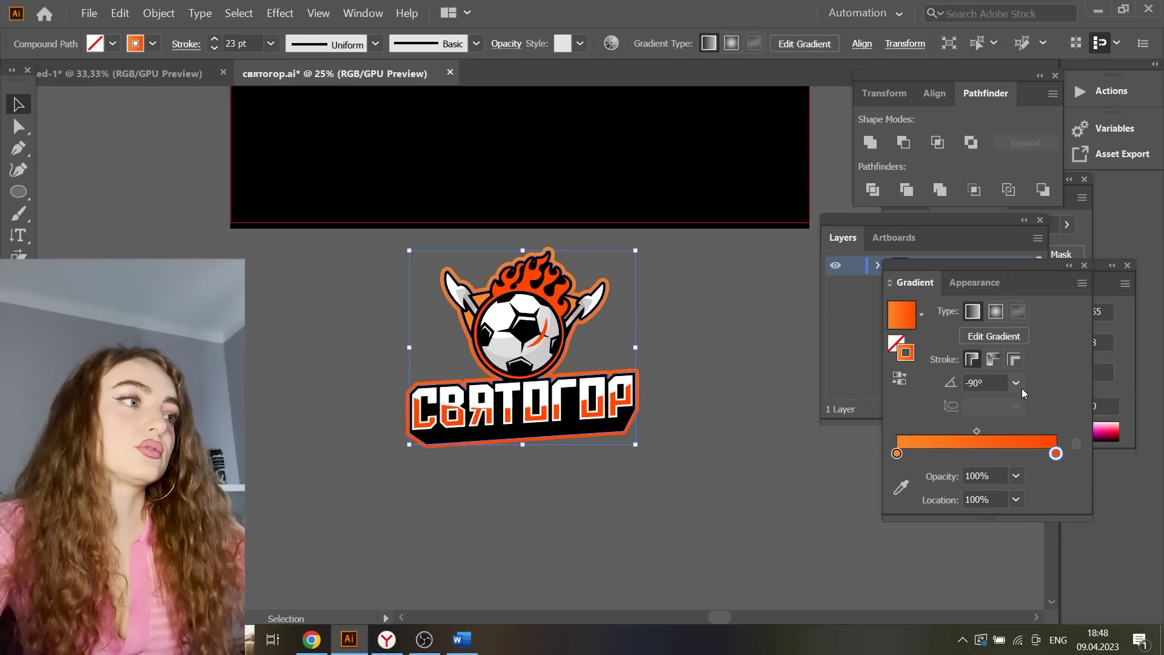
{"action": "left_click", "coordinate": [1016, 383]}
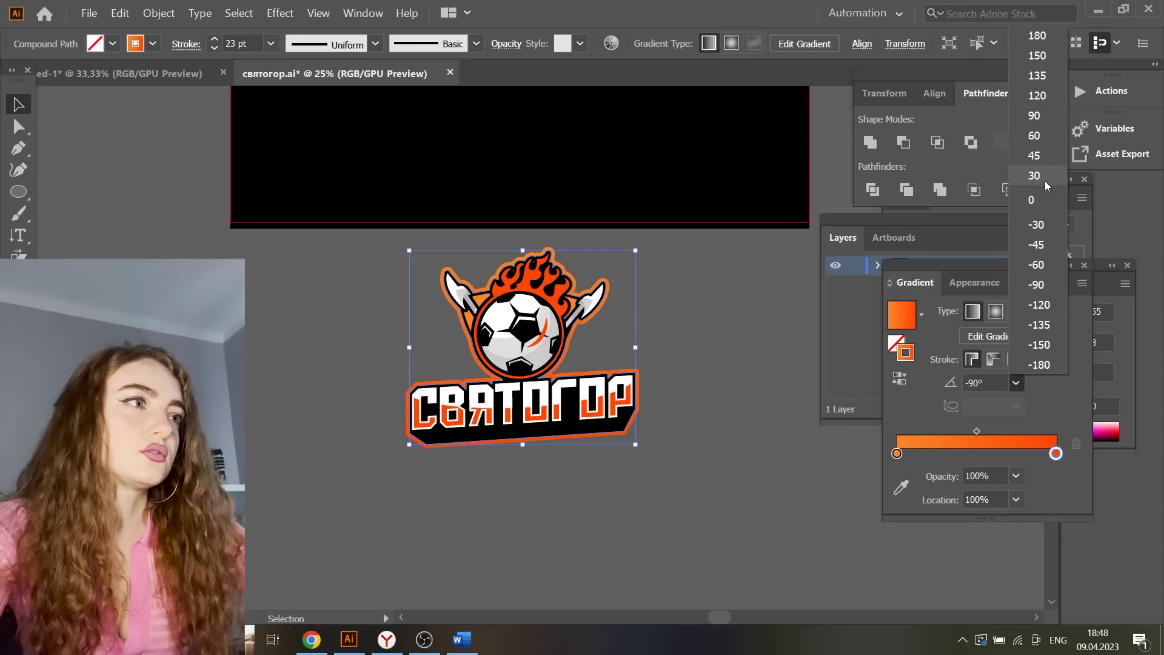
{"action": "left_click", "coordinate": [1039, 113]}
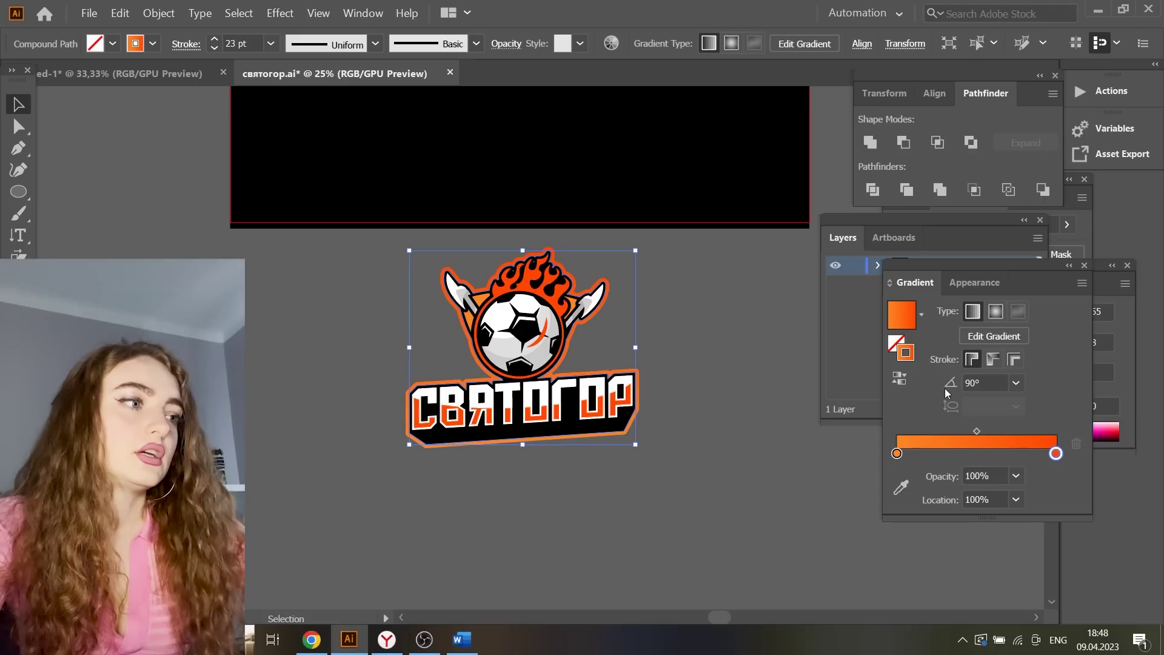
Shift the outline gradient's midpoint toward the orange-red end
{"action": "left_click", "coordinate": [949, 457]}
{"action": "left_click", "coordinate": [1076, 443]}
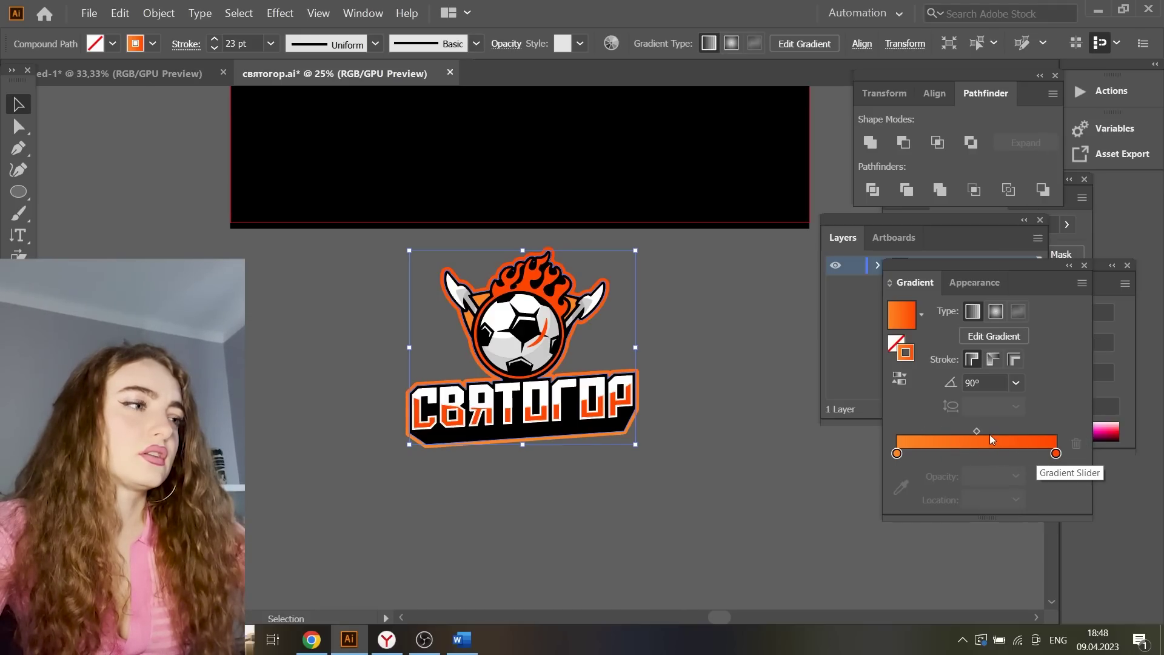
{"action": "mouse_move", "coordinate": [978, 430]}
{"action": "left_mouse_down"}
{"action": "mouse_move", "coordinate": [1008, 429]}
{"action": "mouse_move", "coordinate": [969, 435]}
{"action": "left_mouse_up"}
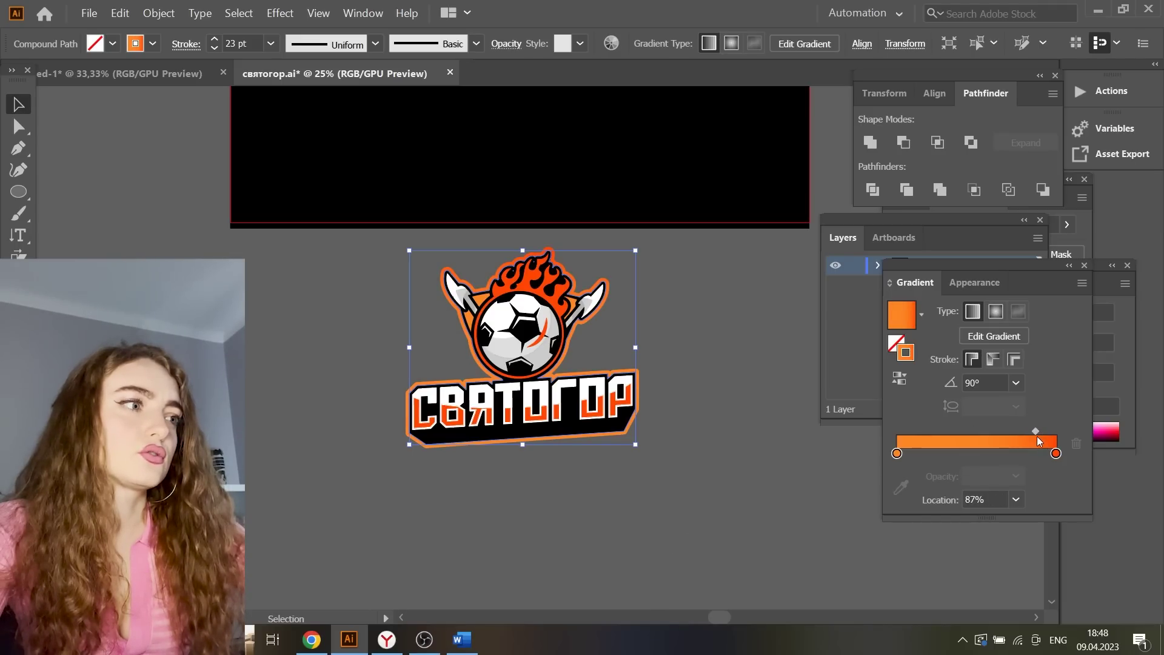
{"action": "mouse_move", "coordinate": [1004, 433]}
{"action": "left_mouse_down"}
{"action": "mouse_move", "coordinate": [890, 442]}
{"action": "mouse_move", "coordinate": [1017, 437]}
{"action": "left_mouse_up"}
{"action": "left_click", "coordinate": [719, 417]}
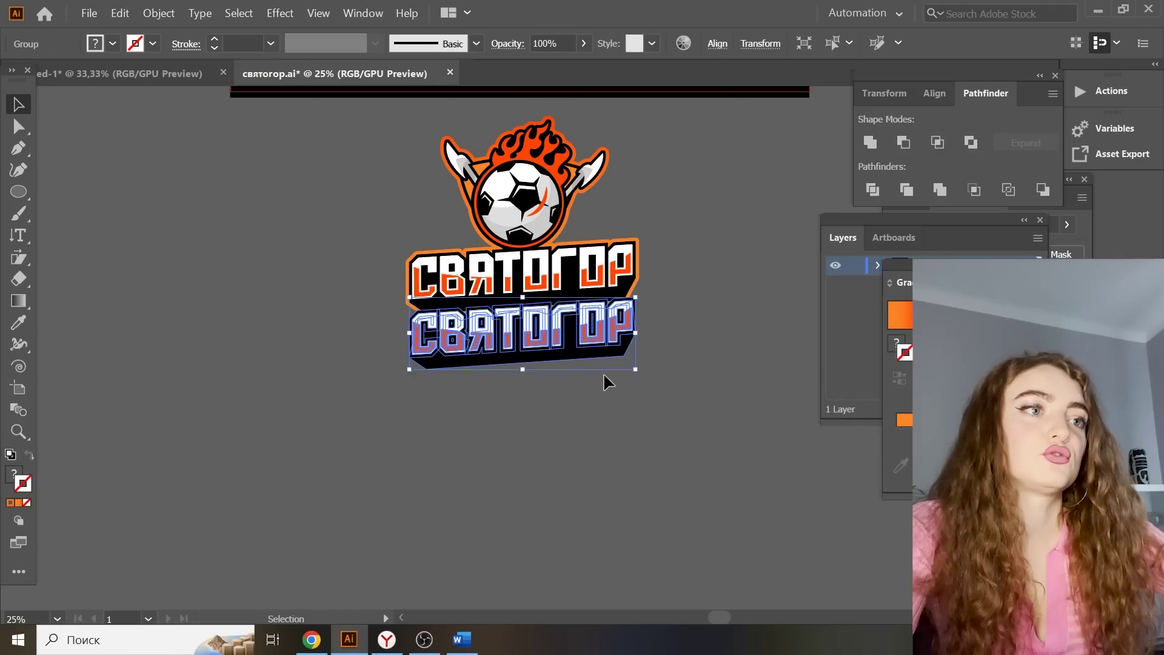
Duplicate the lettering below the logo, ungroup the copy and delete everything except its white letters
{"action": "scroll", "coordinate": [603, 373], "scroll_direction": "down", "scroll_amount": 1}
{"action": "right_click", "coordinate": [591, 493]}
{"action": "left_click_drag", "start_coordinate": [585, 297], "coordinate": [591, 398]}
{"action": "left_click", "coordinate": [663, 362]}
{"action": "left_click", "coordinate": [662, 414]}
{"action": "left_click_drag", "start_coordinate": [670, 552], "coordinate": [400, 460]}
{"action": "key", "text": "Delete"}
{"action": "left_click", "coordinate": [167, 210]}
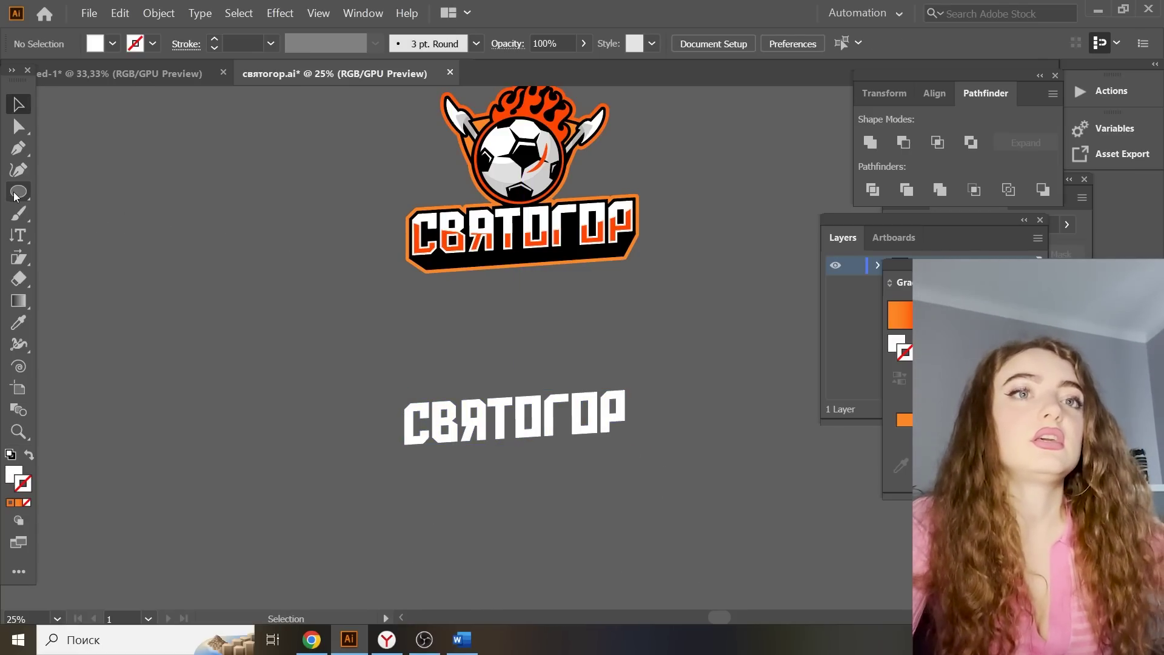
Draw a narrow, tall white rectangle below the white lettering copy
{"action": "left_click_drag", "start_coordinate": [18, 192], "coordinate": [91, 192]}
{"action": "scroll", "coordinate": [433, 449], "scroll_direction": "down", "scroll_amount": 1}
{"action": "scroll", "coordinate": [433, 449], "scroll_direction": "down", "scroll_amount": 3}
{"action": "left_click_drag", "start_coordinate": [483, 420], "coordinate": [498, 552]}
{"action": "key", "text": "v"}
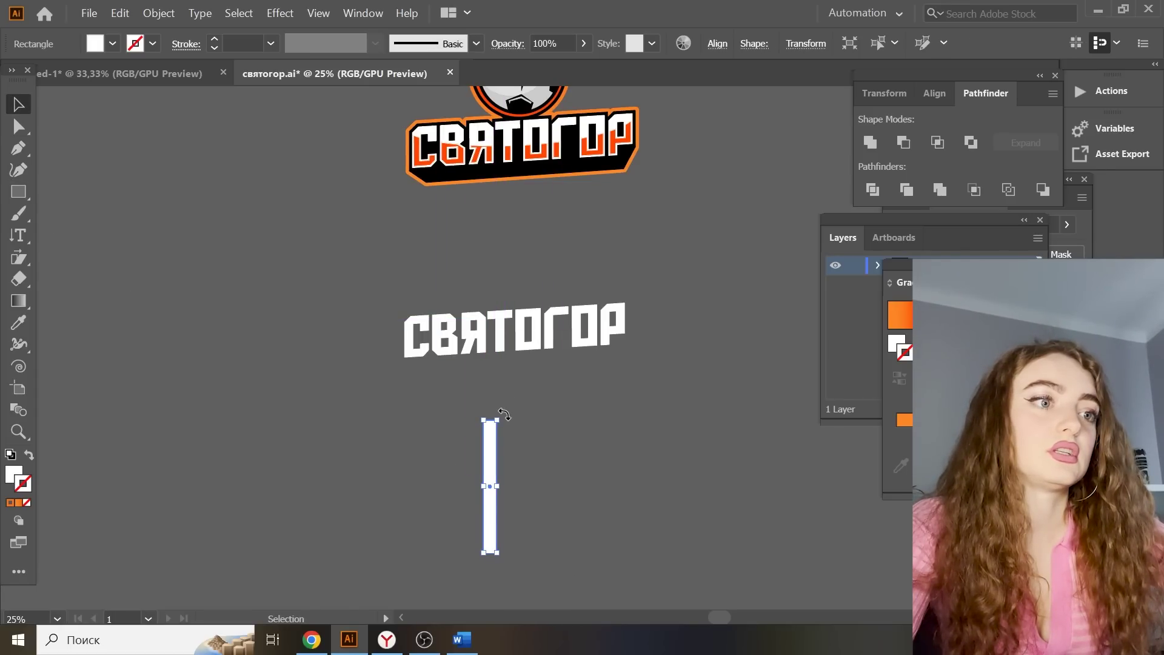
Tilt the rectangle clockwise and duplicate it sideways into a row of eight evenly spaced diagonal stripes
{"action": "left_click_drag", "start_coordinate": [504, 414], "coordinate": [527, 421]}
{"action": "left_click_drag", "start_coordinate": [497, 477], "coordinate": [530, 477]}
{"action": "left_click_drag", "start_coordinate": [505, 484], "coordinate": [626, 484]}
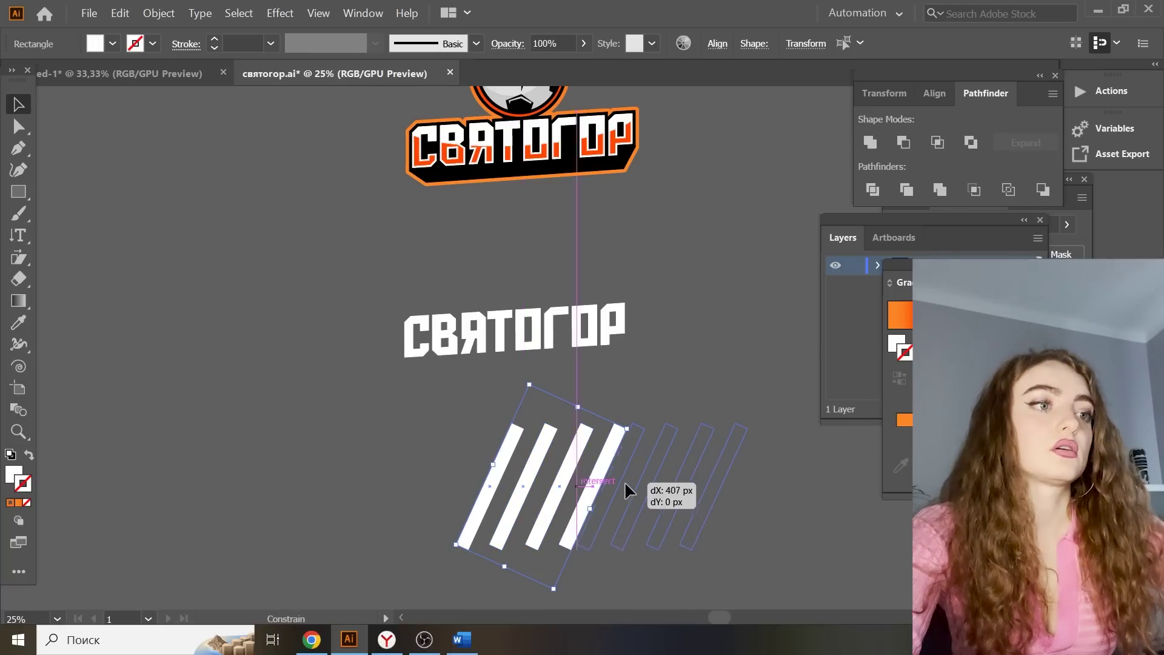
{"action": "left_click_drag", "start_coordinate": [626, 483], "coordinate": [641, 484]}
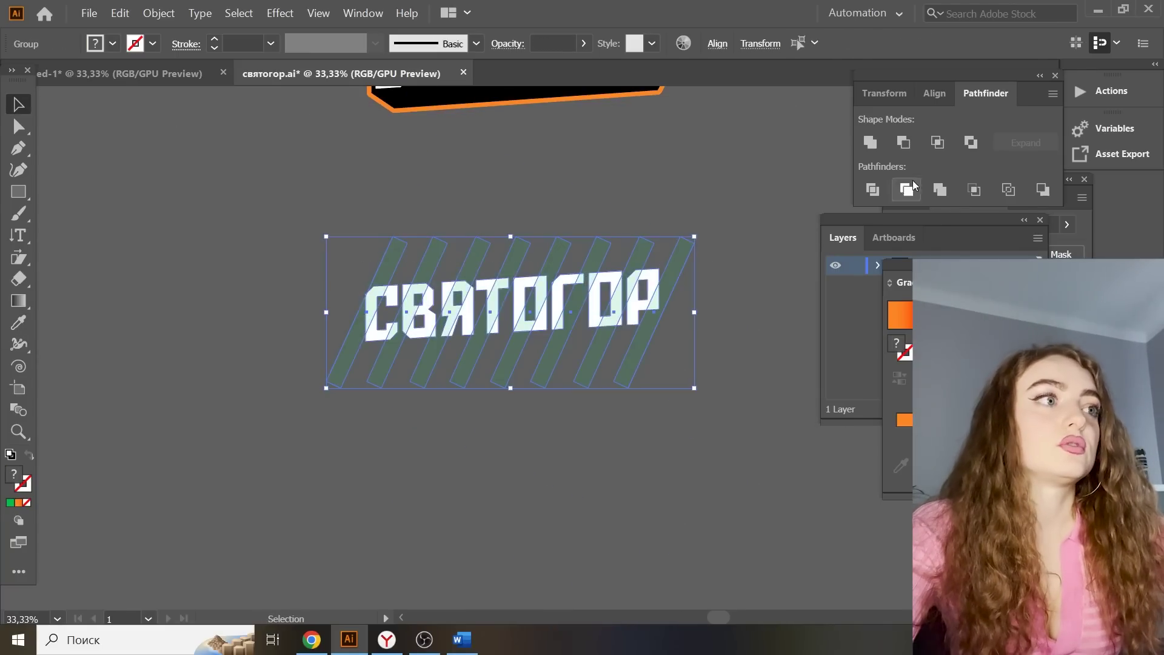
Cut the white lettering along the green diagonal stripes with Pathfinder and place the green letter pieces over the logo's lettering
{"action": "left_click", "coordinate": [910, 188]}
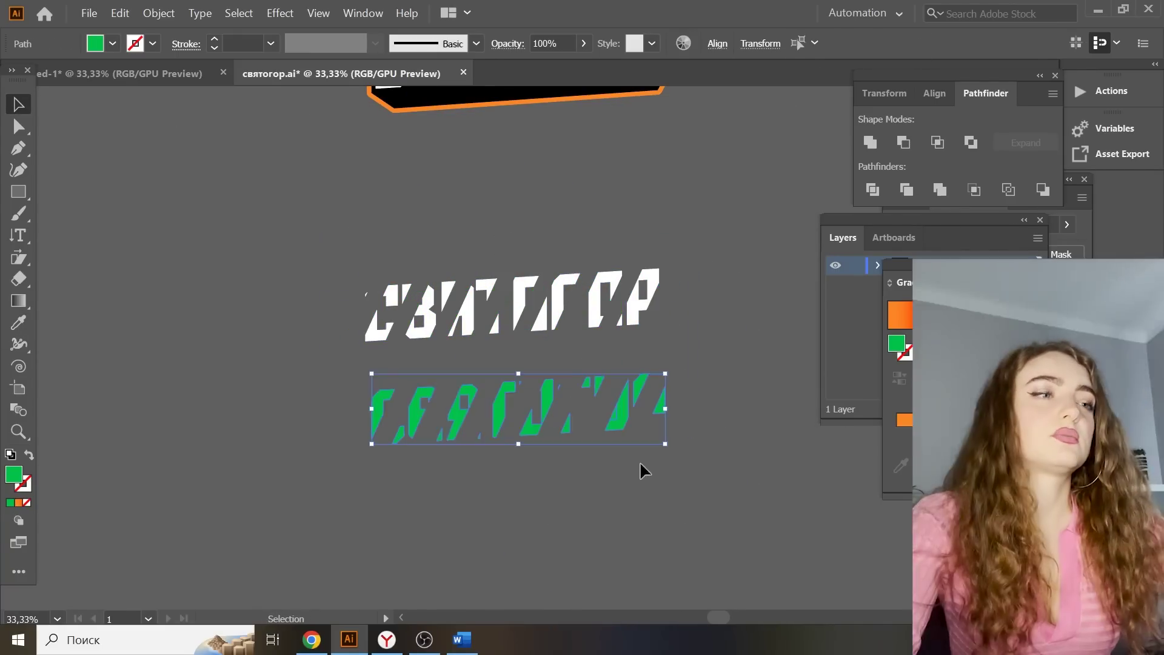
{"action": "left_click_drag", "start_coordinate": [615, 317], "coordinate": [618, 182]}
{"action": "left_click_drag", "start_coordinate": [243, 185], "coordinate": [218, 191]}
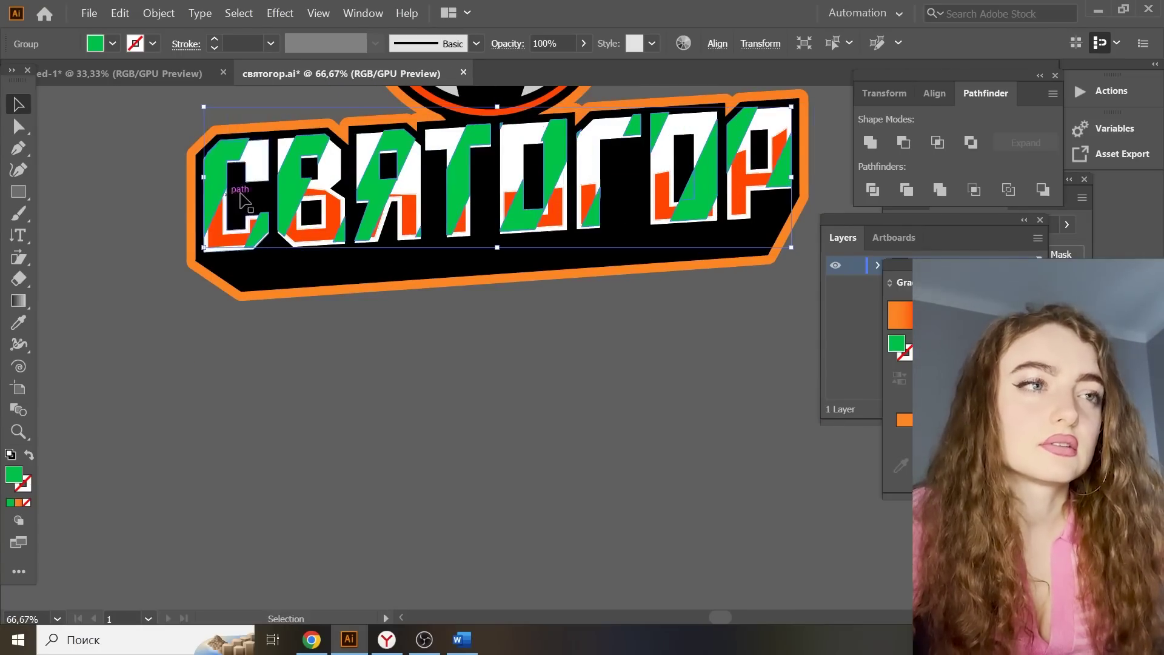
Turn the diagonal letter pieces on the logo black and set their opacity to 11%
{"action": "key", "text": "ctrl+minus"}
{"action": "key", "text": "ctrl+minus"}
{"action": "key", "text": "ctrl+minus"}
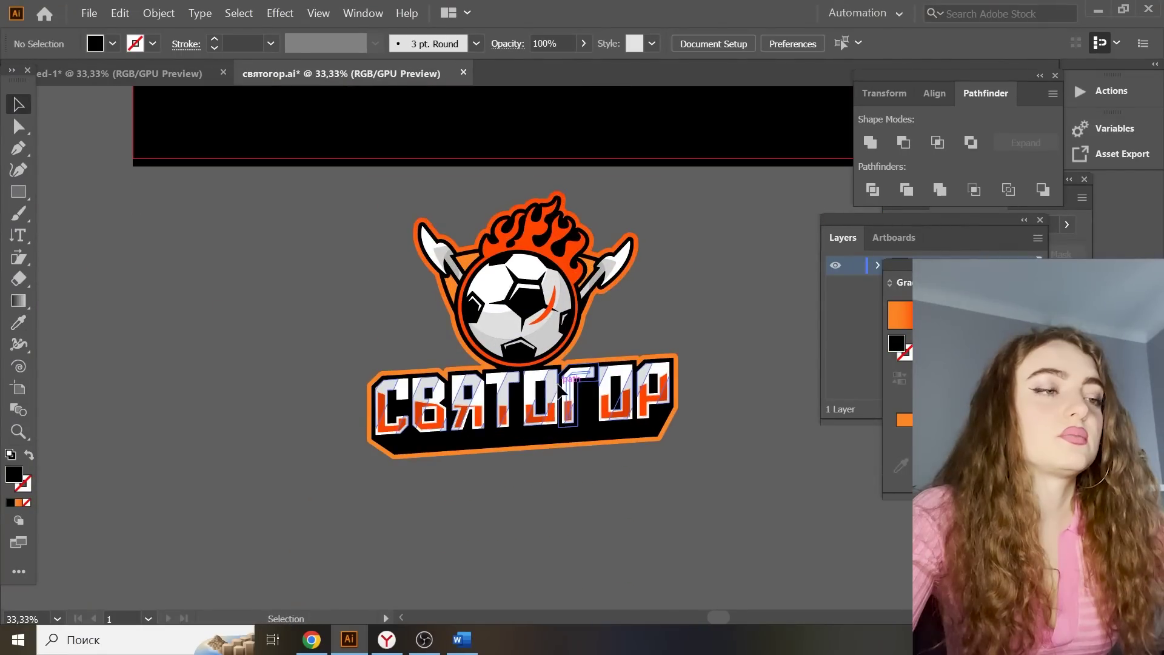
{"action": "left_click", "coordinate": [551, 388]}
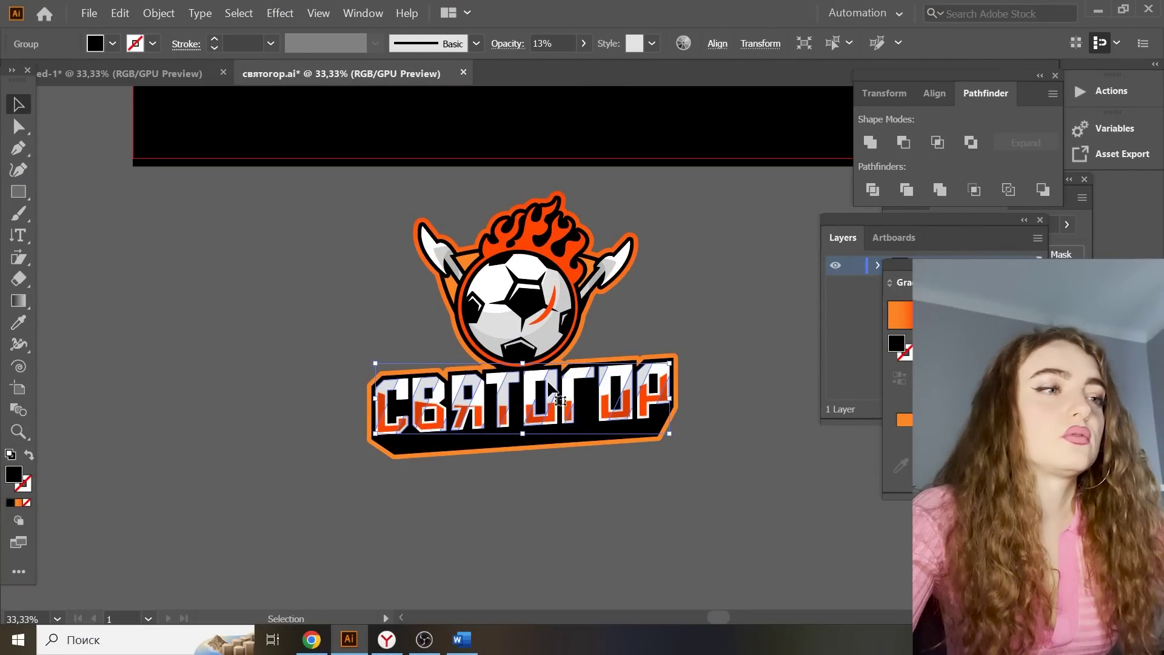
{"action": "left_click", "coordinate": [583, 43]}
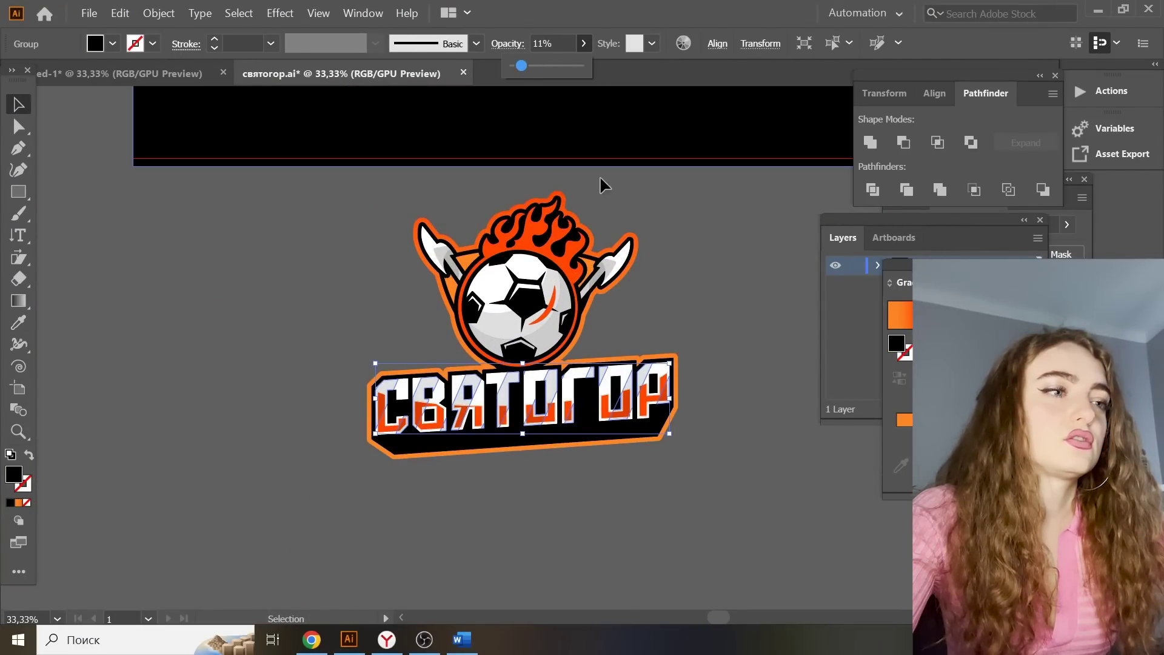
{"action": "left_click", "coordinate": [754, 255]}
{"action": "key", "text": "ctrl+minus"}
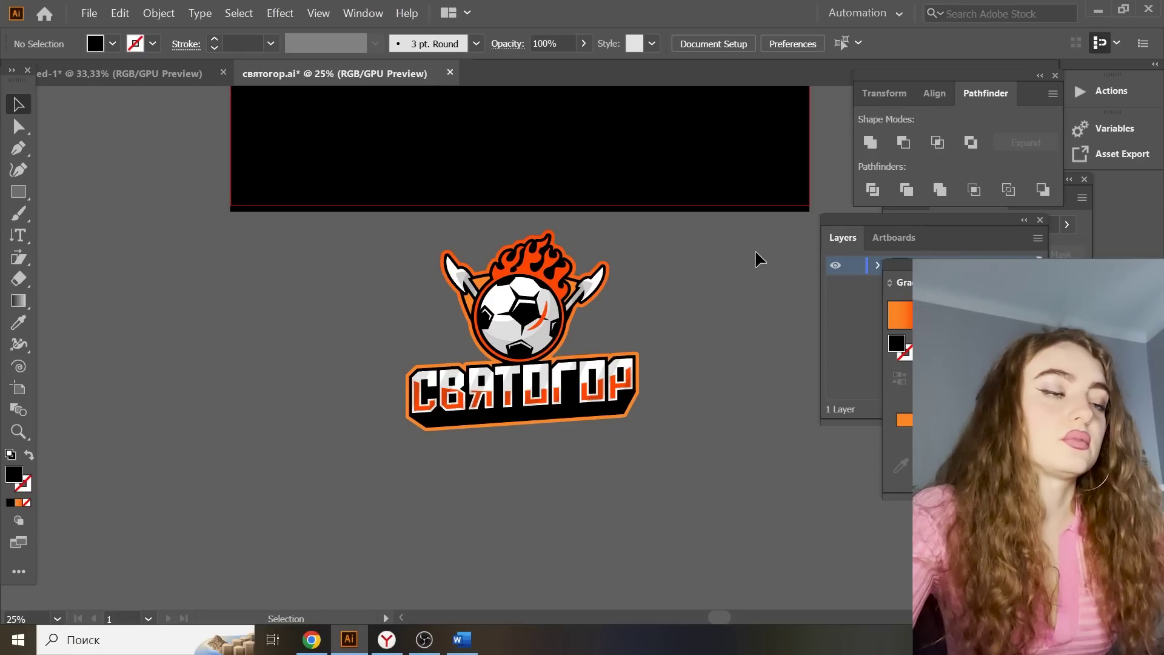
Change the starting colour of the logo outline's stroke gradient from orange to yellow
{"action": "scroll", "coordinate": [706, 369], "scroll_direction": "up", "scroll_amount": 3}
{"action": "key", "text": "ctrl+a"}
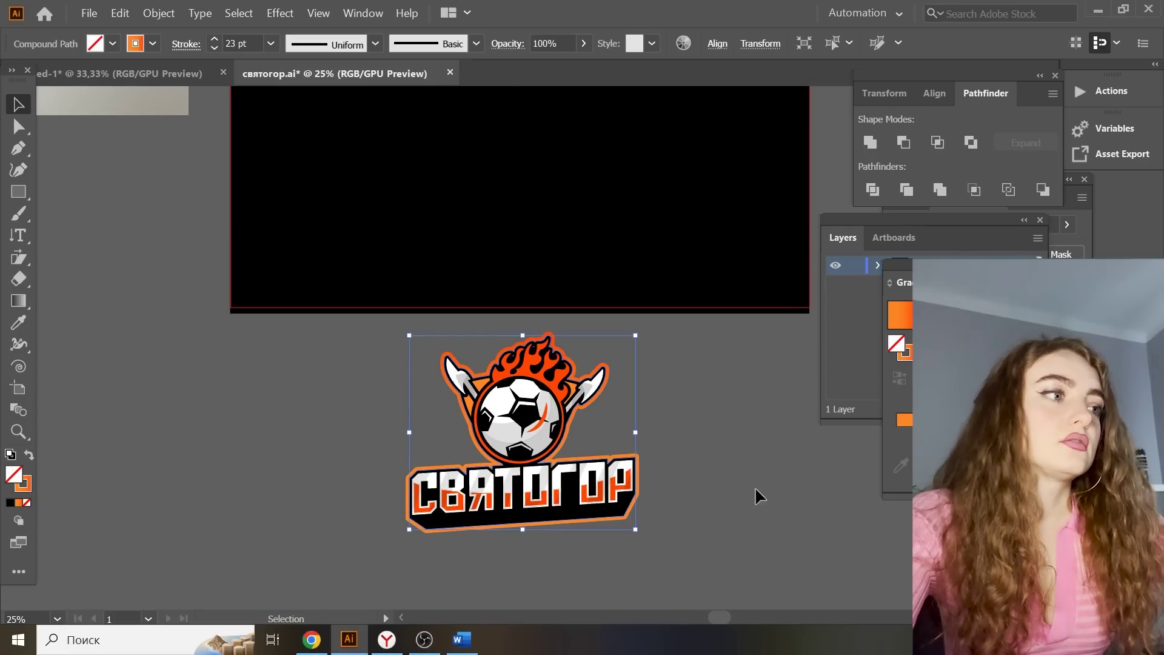
{"action": "left_click", "coordinate": [27, 488]}
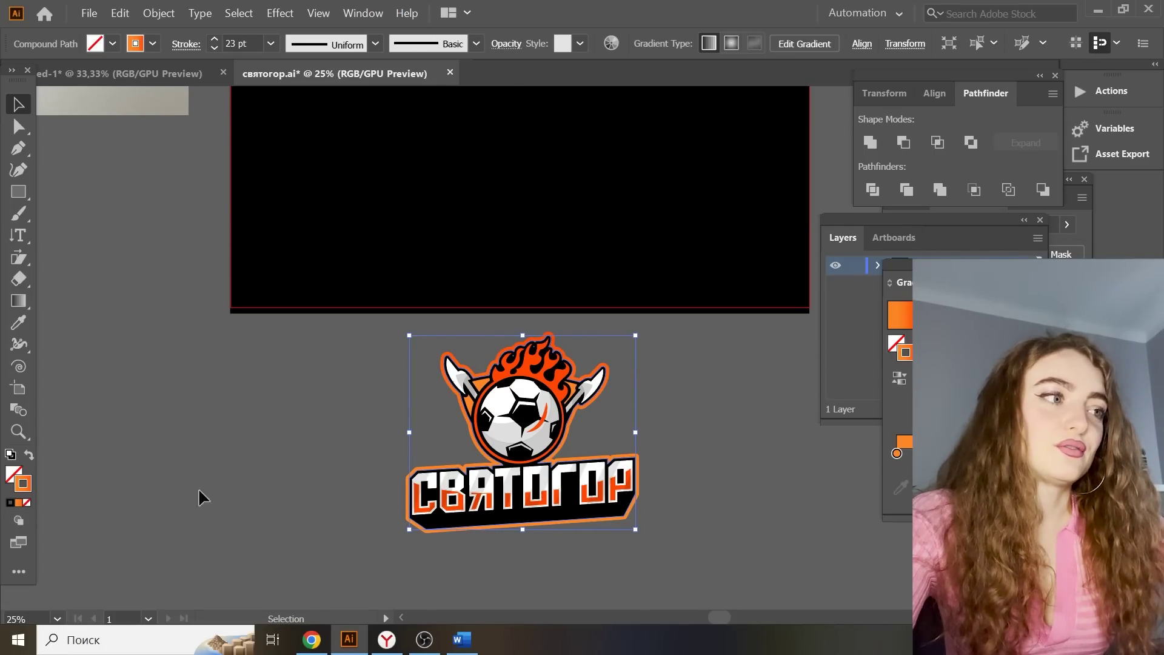
{"action": "double_click", "coordinate": [897, 455]}
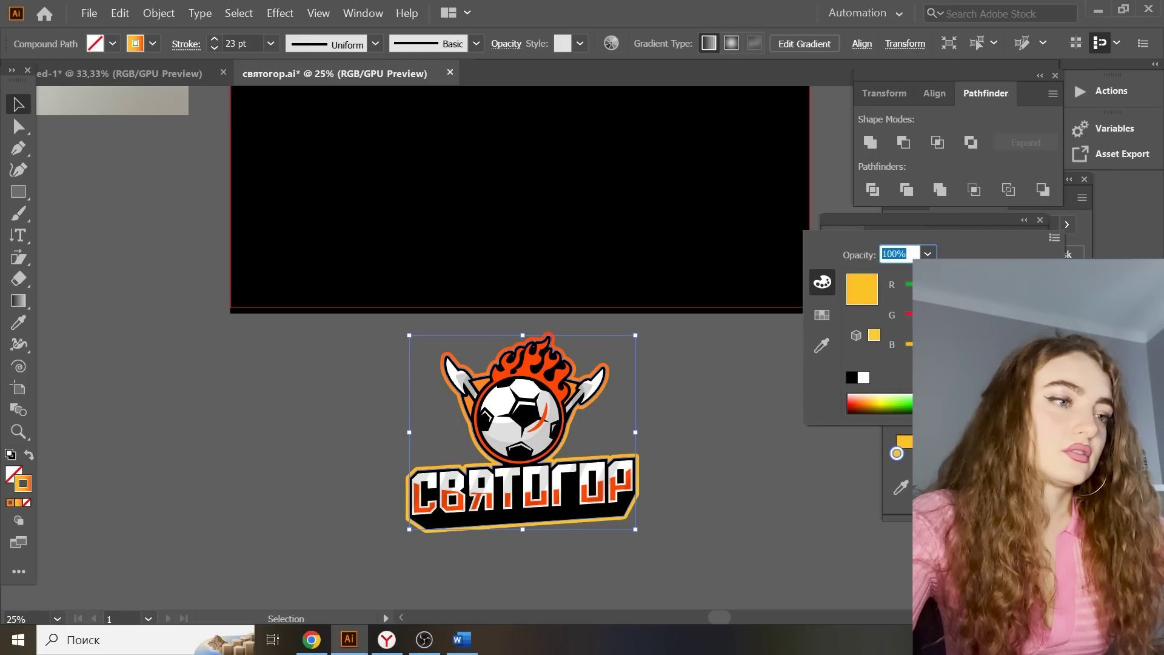
{"action": "left_click", "coordinate": [742, 514]}
{"action": "left_click", "coordinate": [747, 515]}
Add the white slogan ВПЕРЁД ПОБЕЖДАТЬ! in Typesauce Regular below the artboard and set its tracking to 65
{"action": "scroll", "coordinate": [672, 526], "scroll_direction": "down", "scroll_amount": 1}
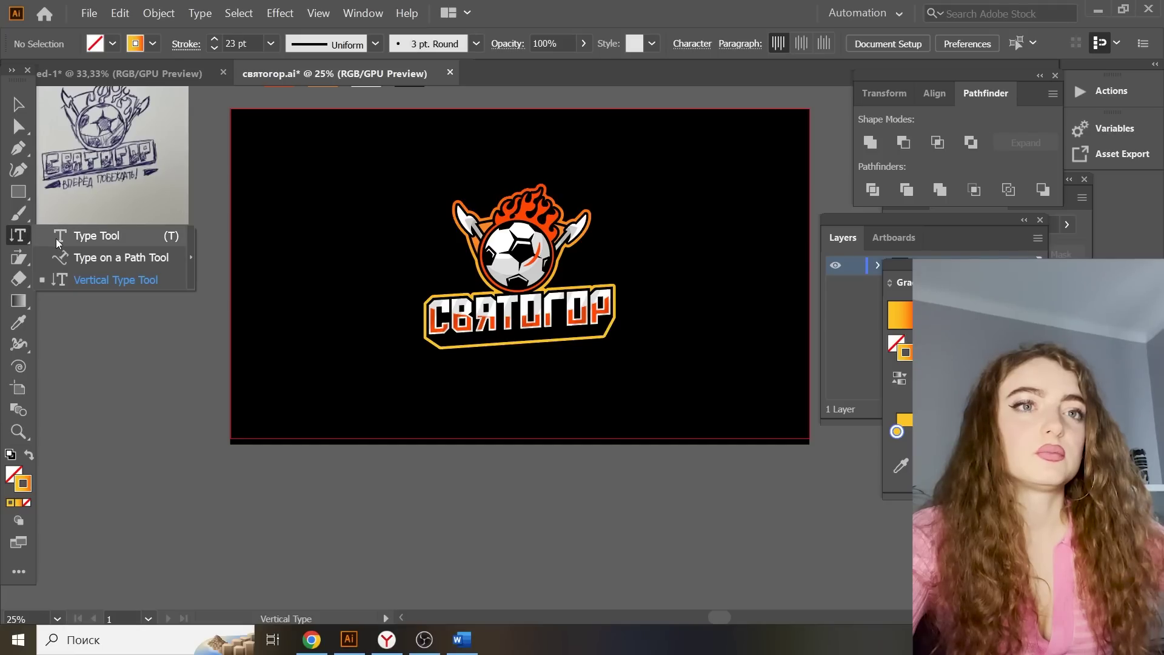
{"action": "left_click", "coordinate": [71, 238]}
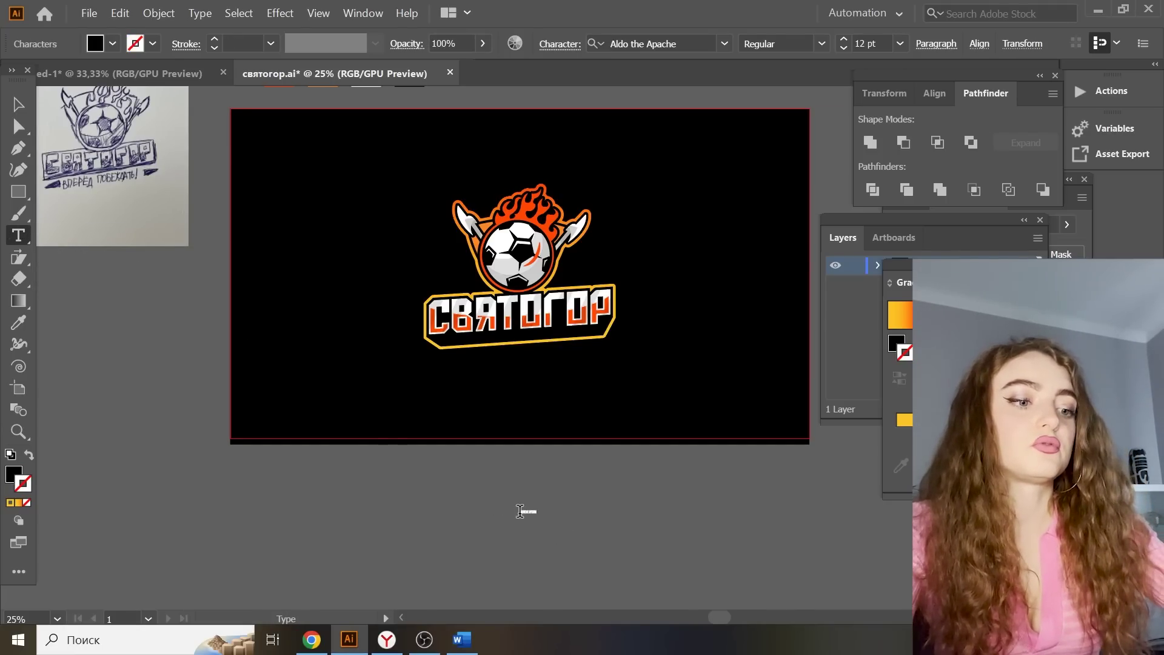
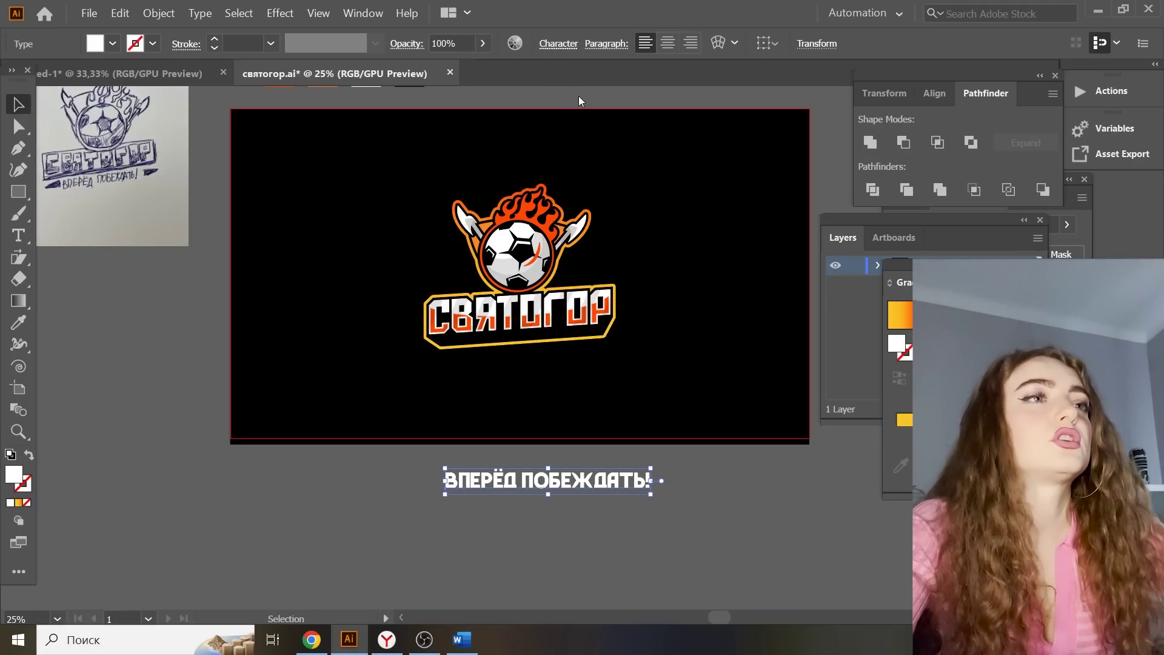
{"action": "left_click", "coordinate": [559, 44]}
{"action": "left_click_drag", "start_coordinate": [526, 151], "coordinate": [498, 152]}
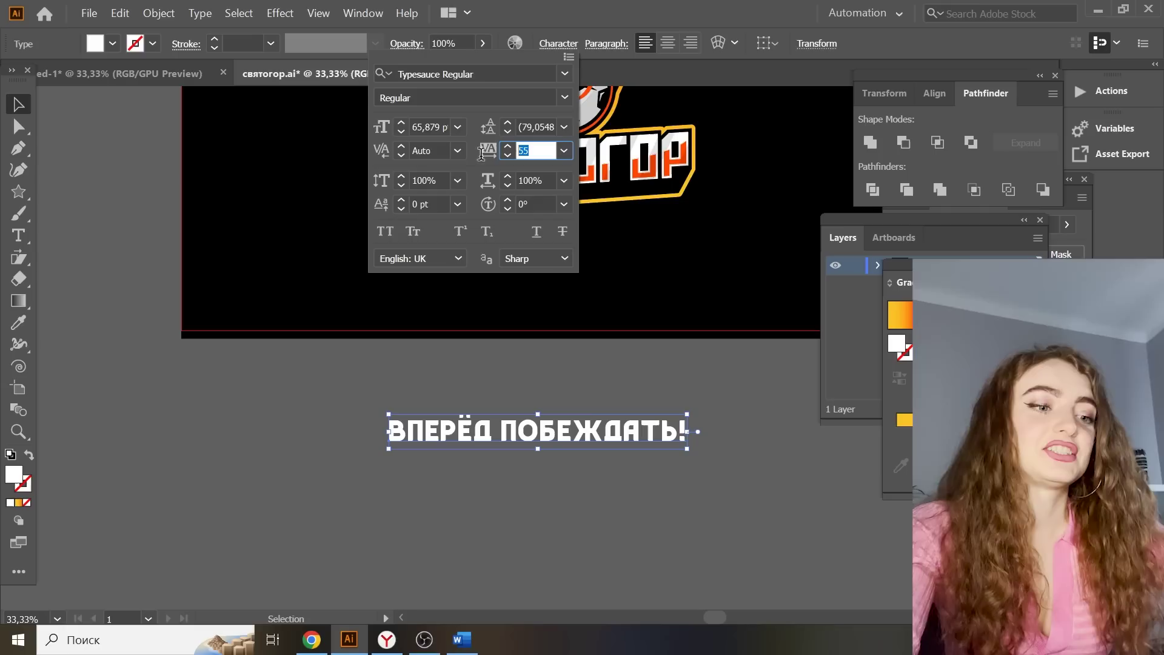
{"action": "type", "text": "65"}
{"action": "key", "text": "Return"}
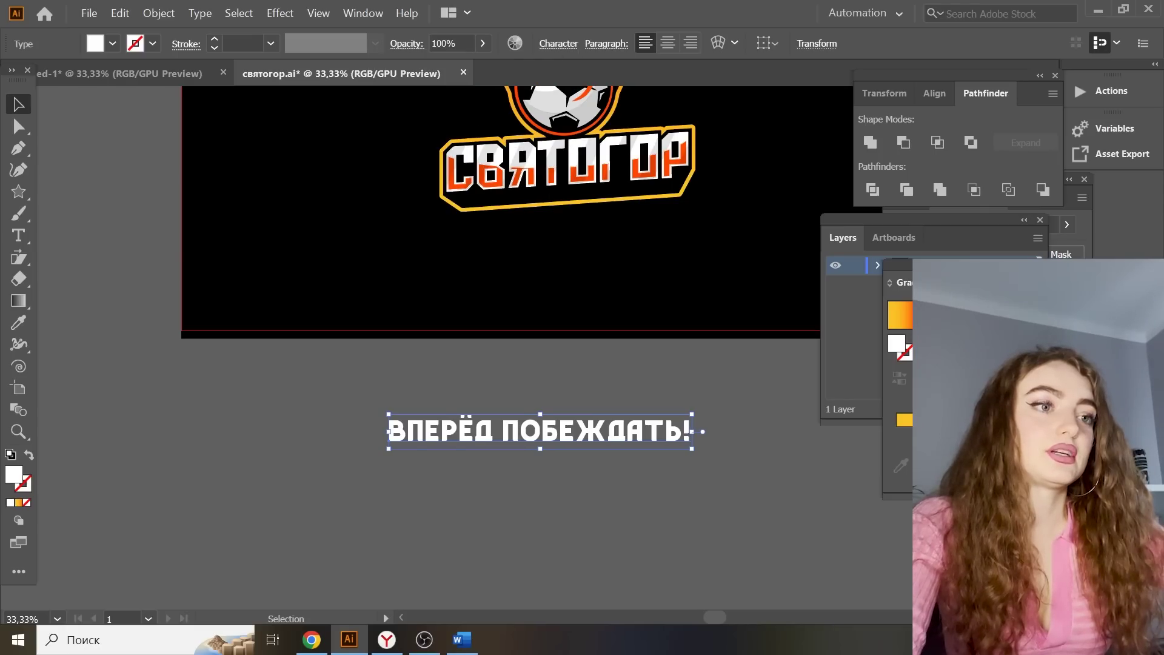
Convert the slogan text to outlines
{"action": "left_click_drag", "start_coordinate": [586, 445], "coordinate": [586, 439]}
{"action": "right_click", "coordinate": [579, 425]}
{"action": "left_click", "coordinate": [636, 243]}
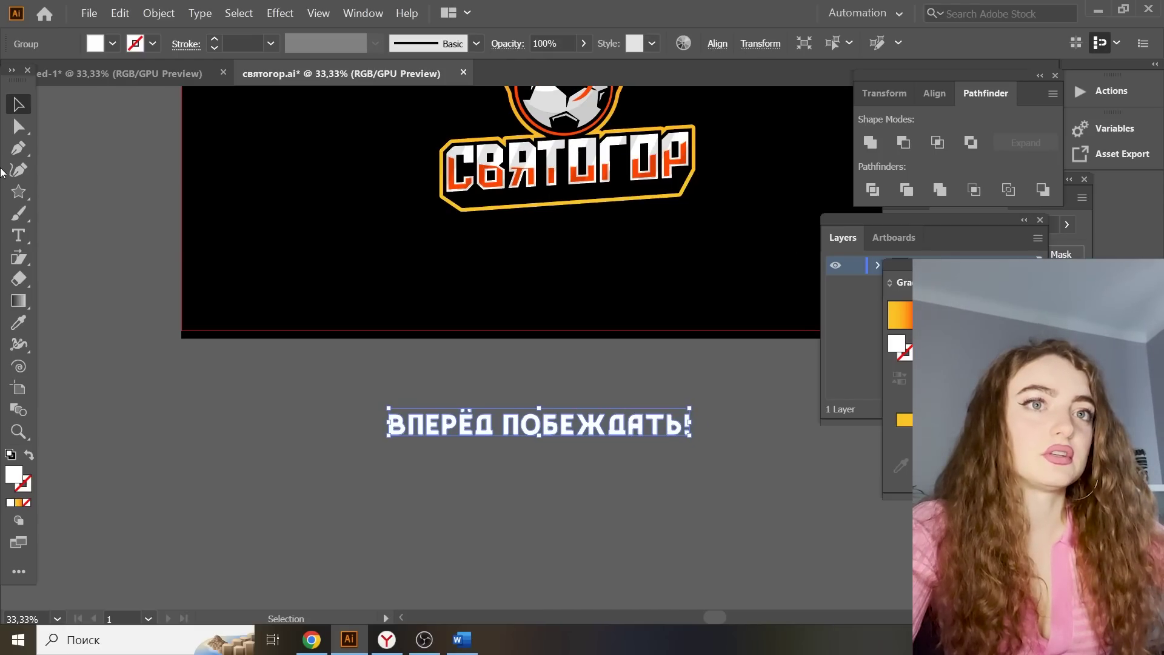
Draw a white triangle and shape it into a long thin wedge beside the start of the slogan, pointing outward
{"action": "left_click_drag", "start_coordinate": [18, 192], "coordinate": [91, 257]}
{"action": "key", "text": "Down"}
{"action": "key", "text": "Down"}
{"action": "left_click_drag", "start_coordinate": [512, 476], "coordinate": [358, 424]}
{"action": "key", "text": "v"}
{"action": "left_click", "coordinate": [544, 490]}
{"action": "left_click", "coordinate": [532, 489]}
{"action": "left_click", "coordinate": [421, 472]}
{"action": "left_click", "coordinate": [357, 424]}
Place a mirrored copy of the wedge beside the end of the slogan
{"action": "right_click", "coordinate": [463, 473]}
{"action": "mouse_move", "coordinate": [497, 530]}
{"action": "left_click", "coordinate": [650, 562]}
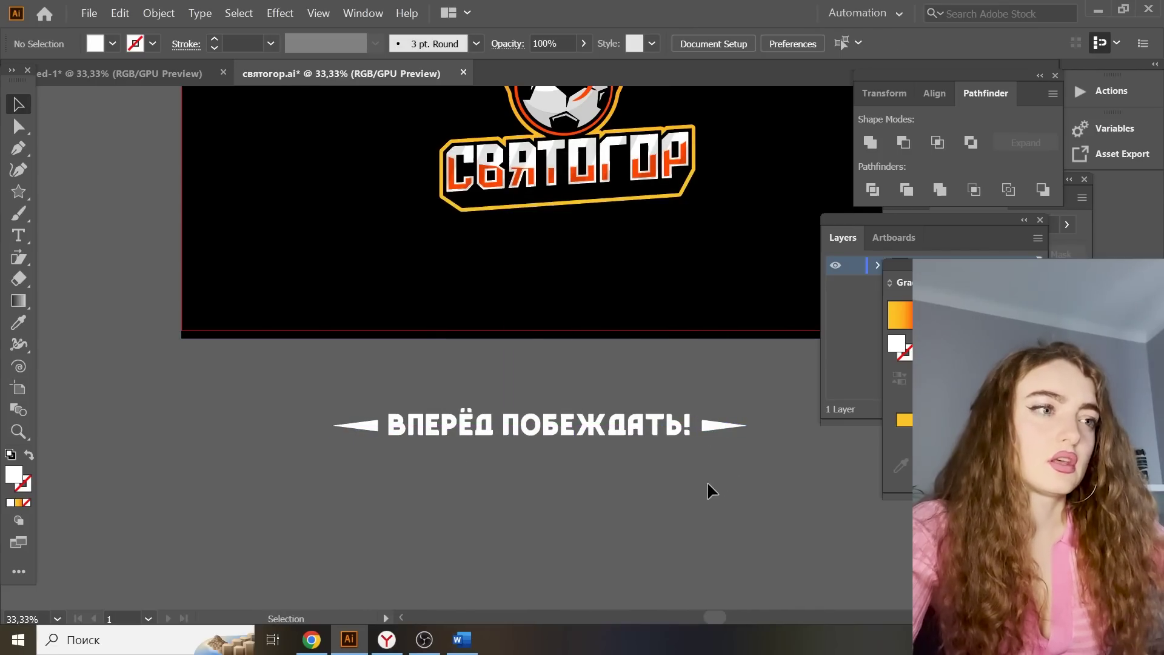
Place the slogan with its wedges under the logo's lettering and shear it to follow the lettering's upward slope
{"action": "left_click_drag", "start_coordinate": [745, 438], "coordinate": [548, 429]}
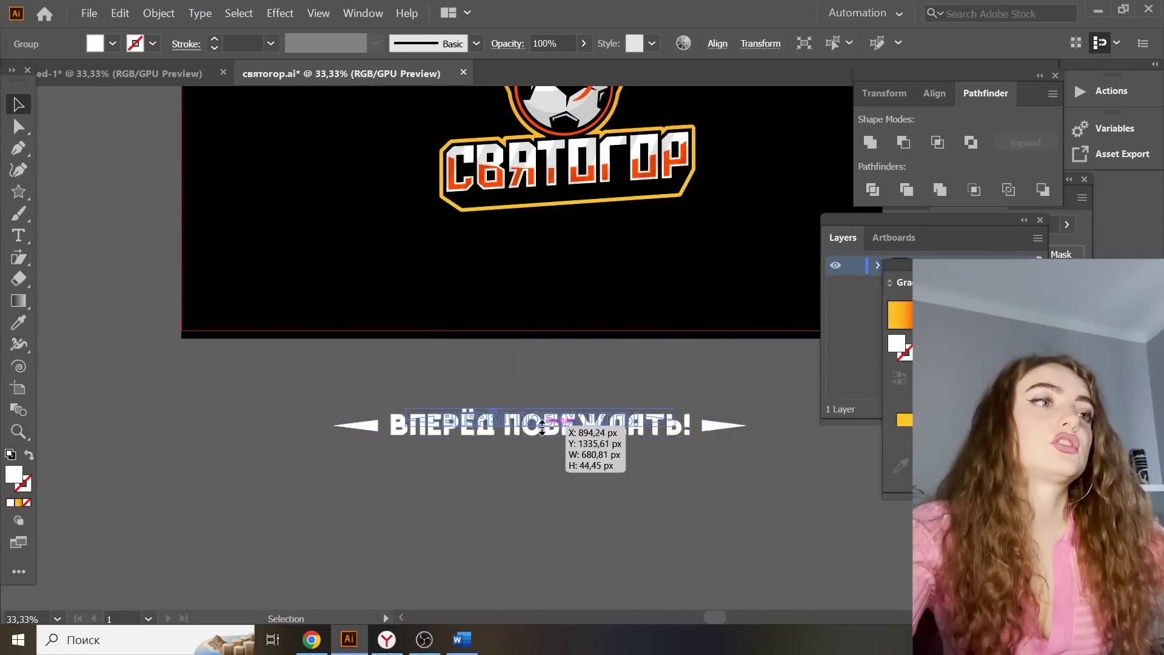
{"action": "scroll", "coordinate": [549, 430], "scroll_direction": "up", "scroll_amount": 2}
{"action": "left_click_drag", "start_coordinate": [508, 470], "coordinate": [634, 286]}
{"action": "left_click", "coordinate": [19, 258]}
{"action": "left_click_drag", "start_coordinate": [715, 321], "coordinate": [715, 309]}
{"action": "key", "text": "v"}
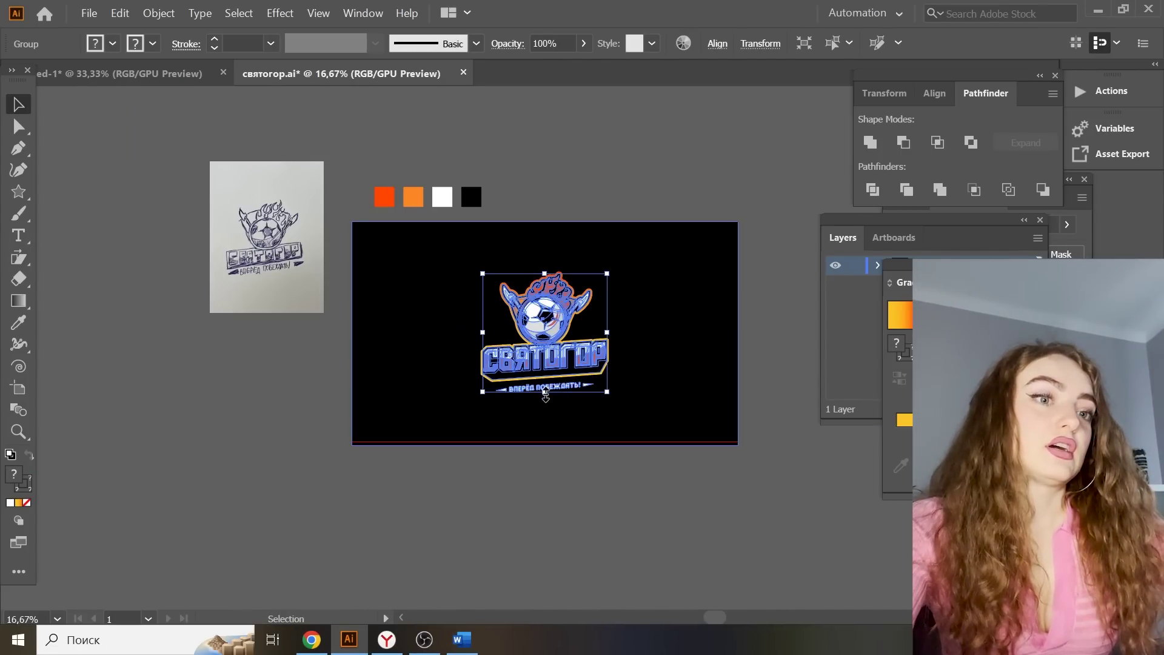
Scale the whole logo down slightly and centre it horizontally on the black background
{"action": "left_click_drag", "start_coordinate": [545, 393], "coordinate": [575, 351]}
{"action": "left_click", "coordinate": [676, 357], "text": "shift"}
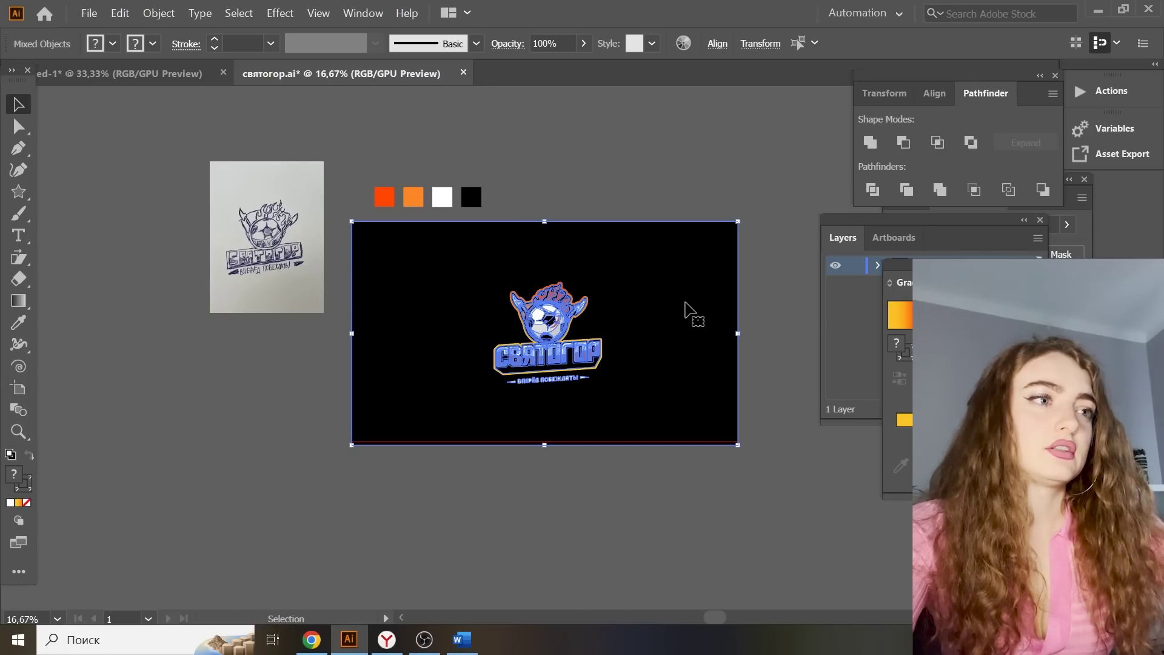
{"action": "left_click", "coordinate": [717, 43]}
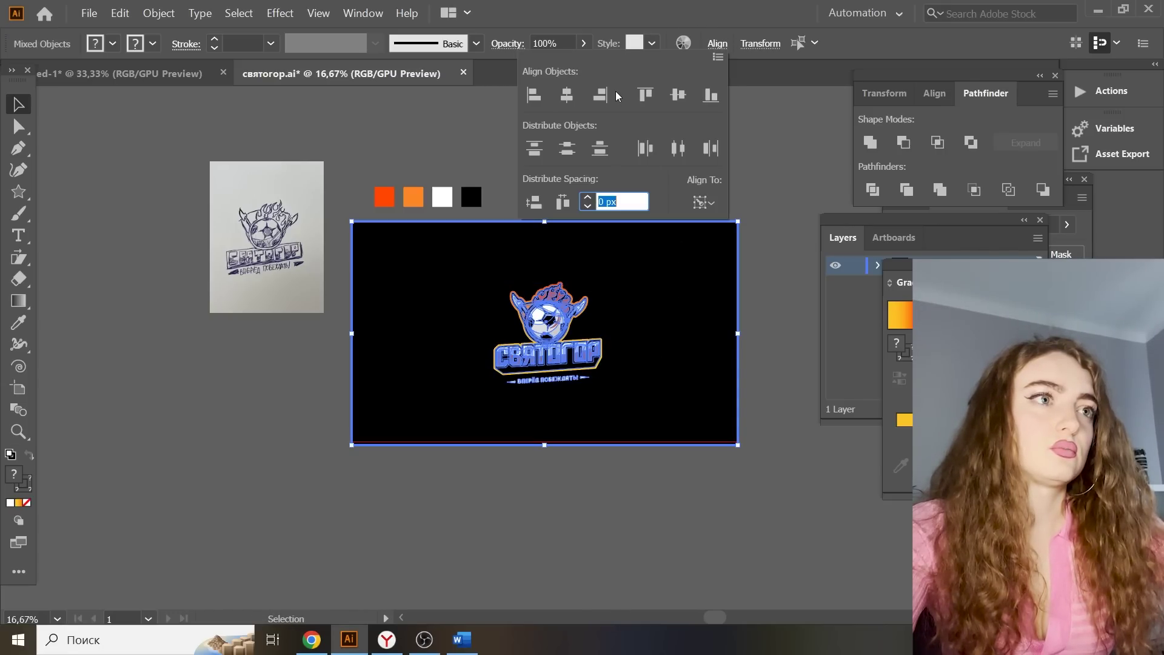
{"action": "left_click", "coordinate": [561, 92]}
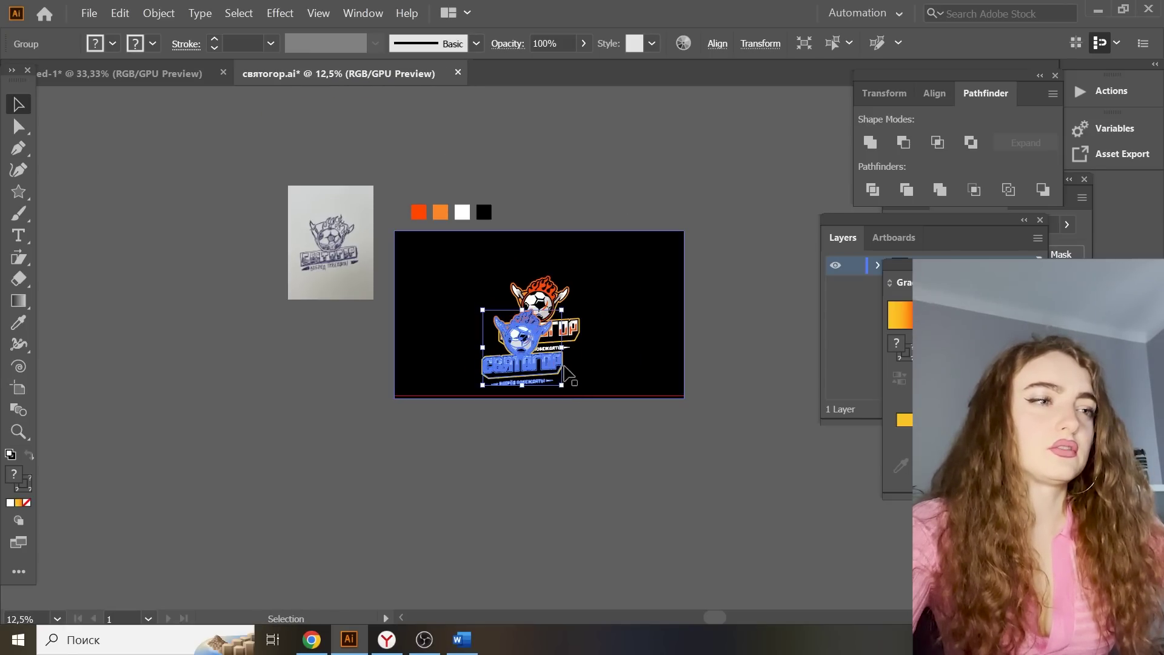
Make a much larger copy of the logo, set its opacity to 23% and shift it over the background's lower-left area
{"action": "left_click_drag", "start_coordinate": [581, 355], "coordinate": [711, 377]}
{"action": "left_click_drag", "start_coordinate": [631, 346], "coordinate": [536, 357]}
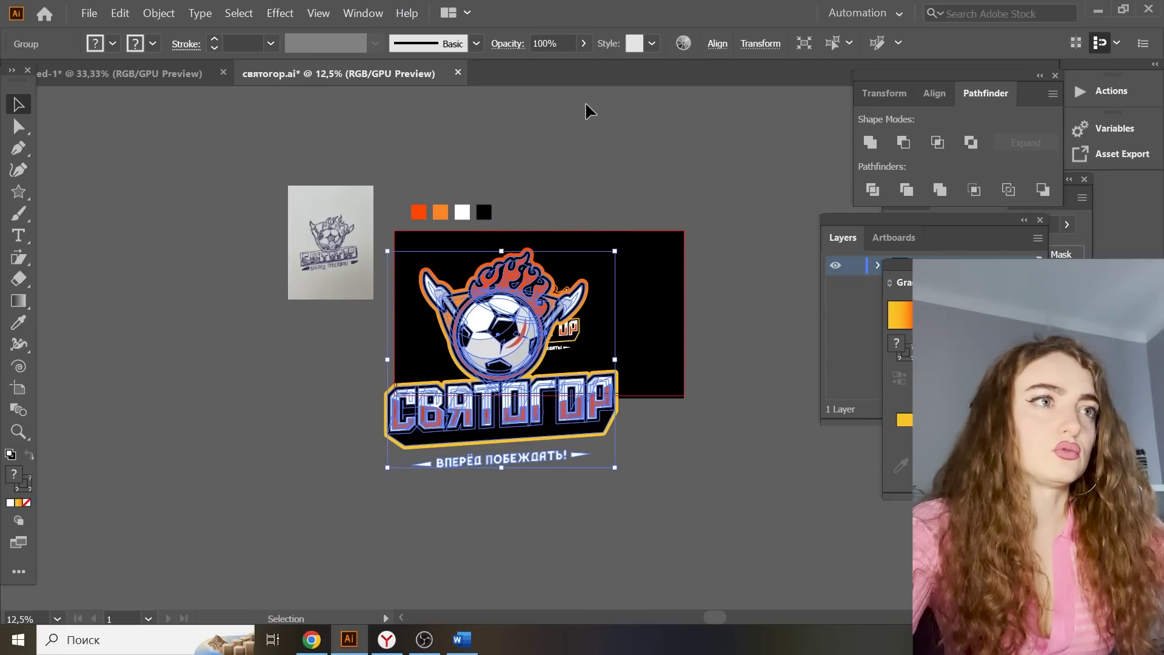
{"action": "left_click", "coordinate": [675, 177]}
{"action": "left_click_drag", "start_coordinate": [481, 436], "coordinate": [421, 409]}
Send the faded logo copy and the black background behind the main logo
{"action": "right_click", "coordinate": [656, 375]}
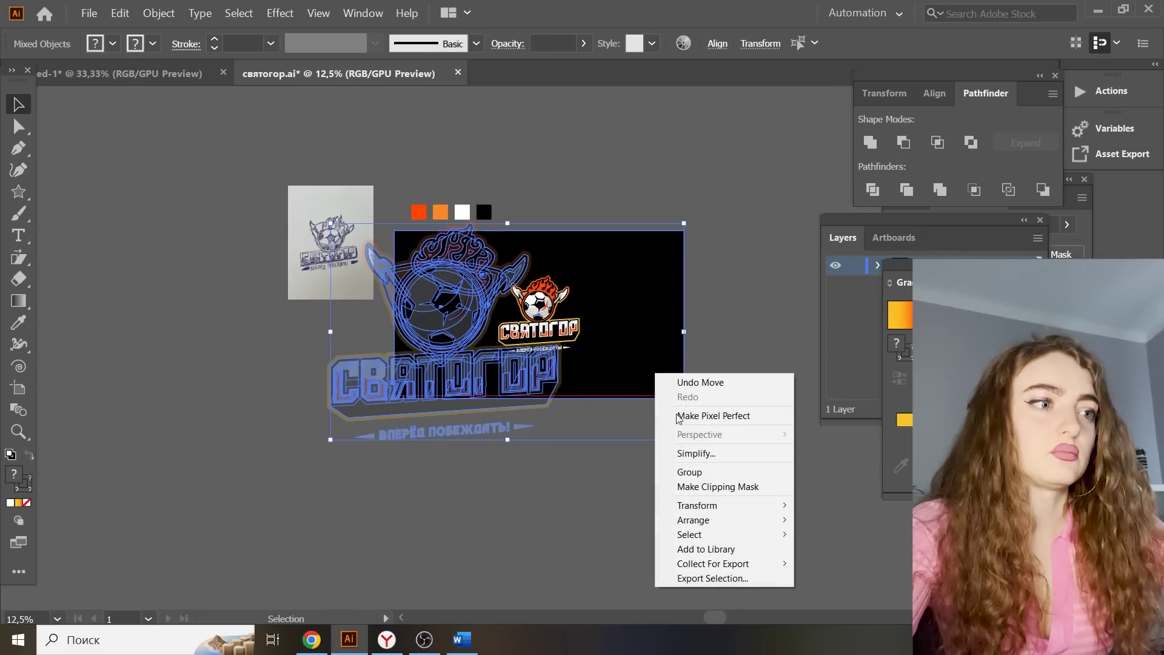
{"action": "mouse_move", "coordinate": [723, 523]}
{"action": "left_click", "coordinate": [881, 565]}
{"action": "left_click", "coordinate": [727, 533]}
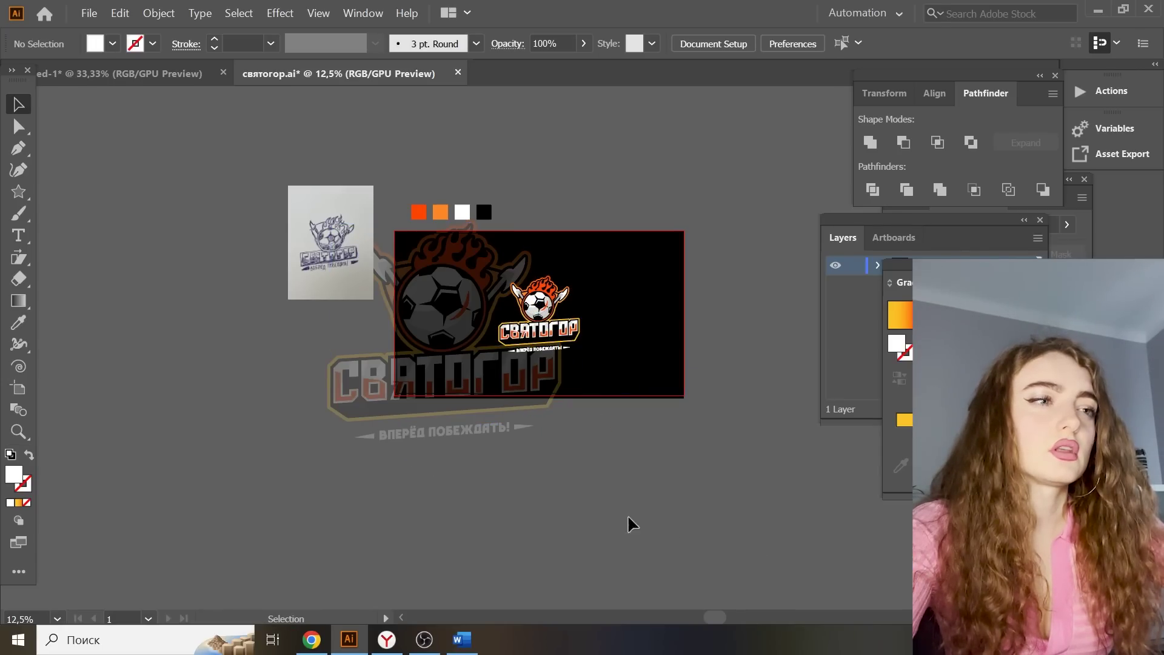
Shift the large faded logo copy slightly up and to the left and reduce its opacity further
{"action": "left_click_drag", "start_coordinate": [440, 399], "coordinate": [422, 393]}
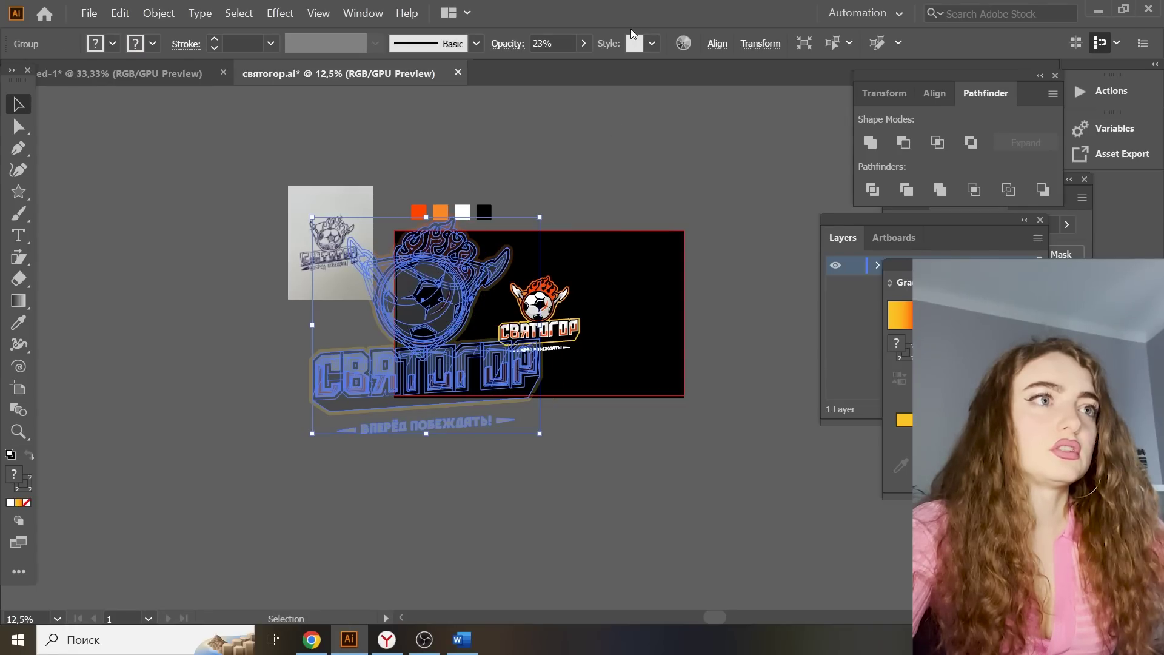
{"action": "type", "text": "1"}
{"action": "key", "text": "Return"}
{"action": "left_click", "coordinate": [725, 231]}
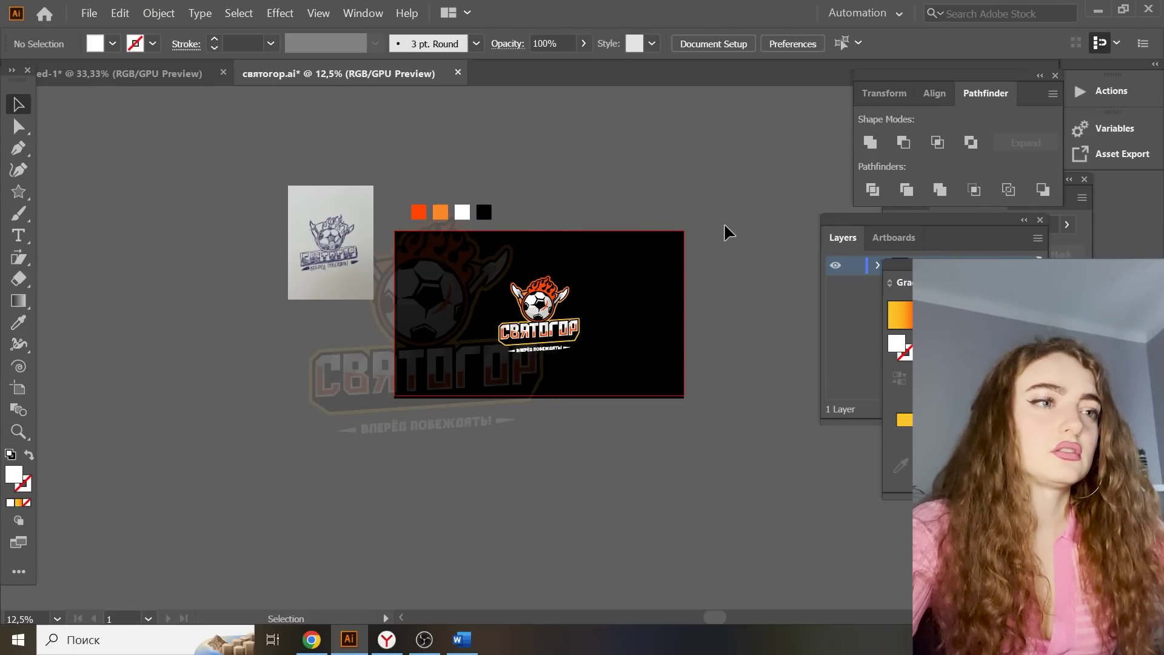
Draw a large circle below the artboard and fill it with the yellow to orange-red gradient
{"action": "key", "text": "ctrl+="}
{"action": "scroll", "coordinate": [656, 124], "scroll_direction": "up", "scroll_amount": 2}
{"action": "left_click_drag", "start_coordinate": [18, 192], "coordinate": [91, 209]}
{"action": "scroll", "coordinate": [501, 408], "scroll_direction": "down", "scroll_amount": 8}
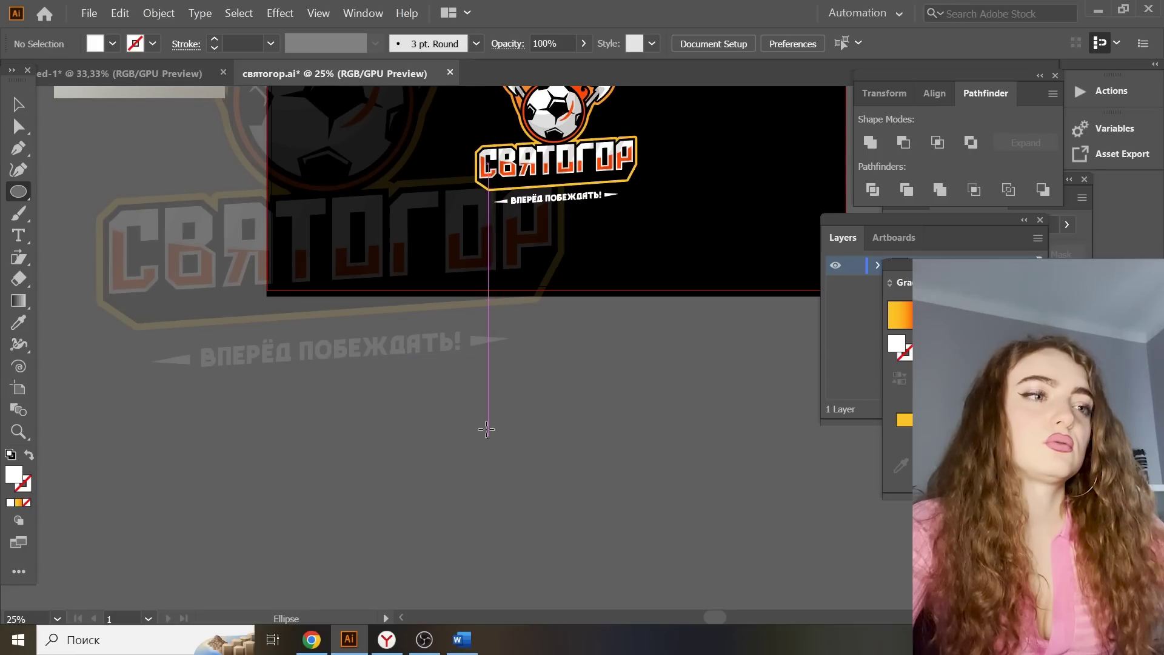
{"action": "left_click_drag", "start_coordinate": [486, 429], "coordinate": [662, 605]}
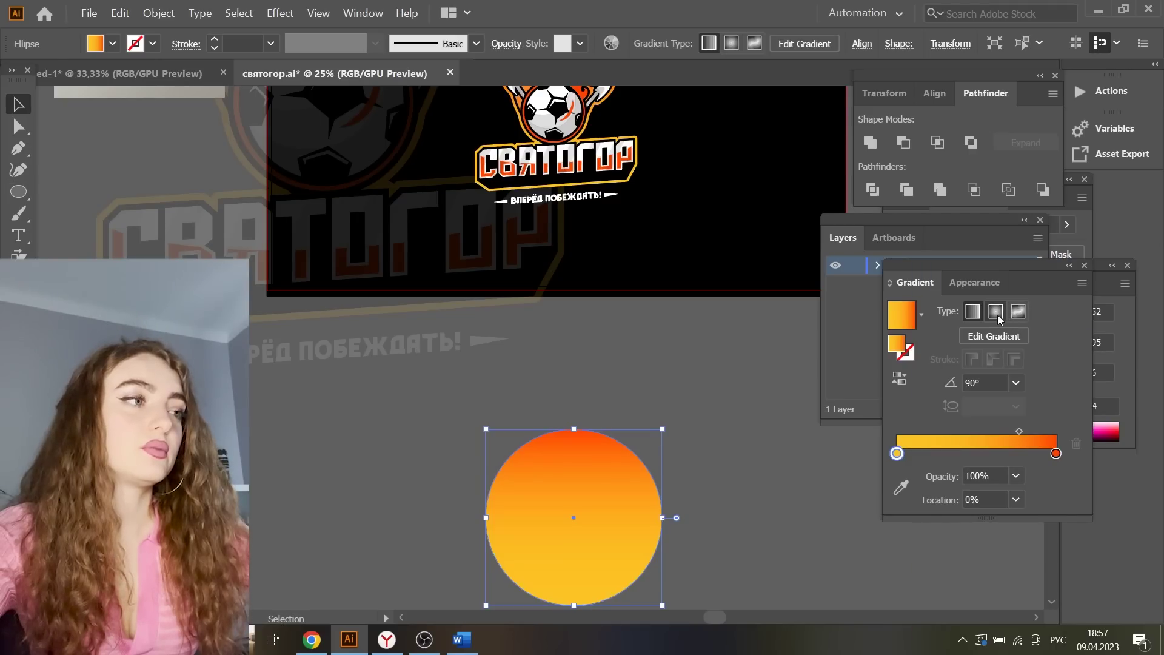
Make the circle's gradient radial with a black outer colour and open the colour settings of its inner yellow stop
{"action": "left_click", "coordinate": [996, 312]}
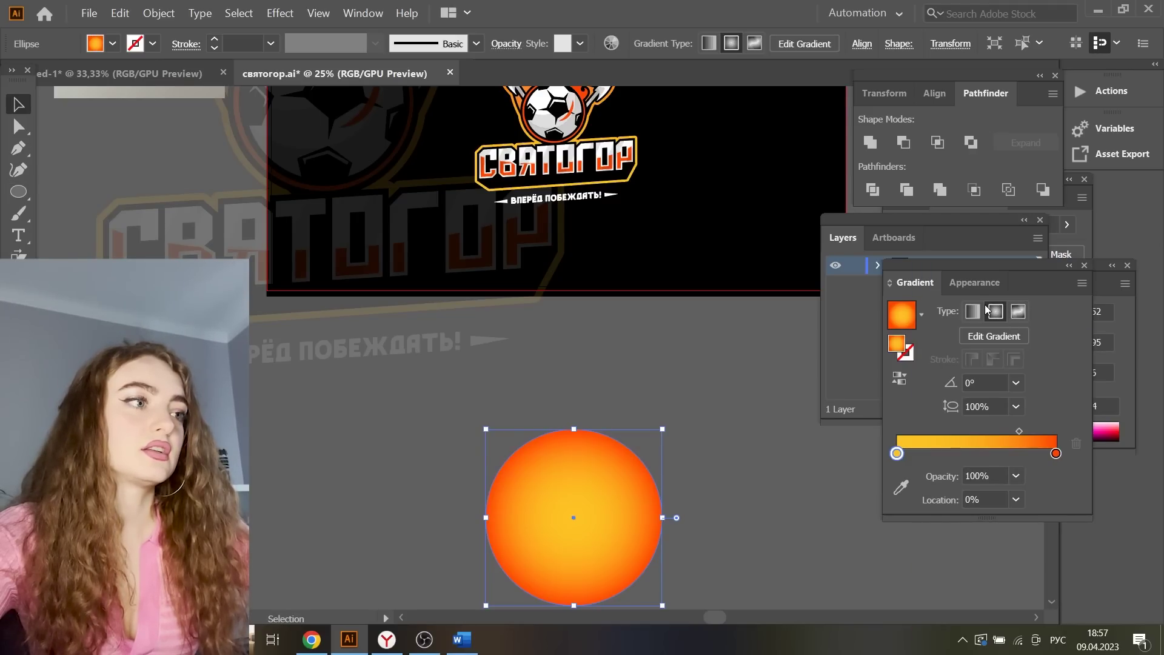
{"action": "double_click", "coordinate": [1056, 454]}
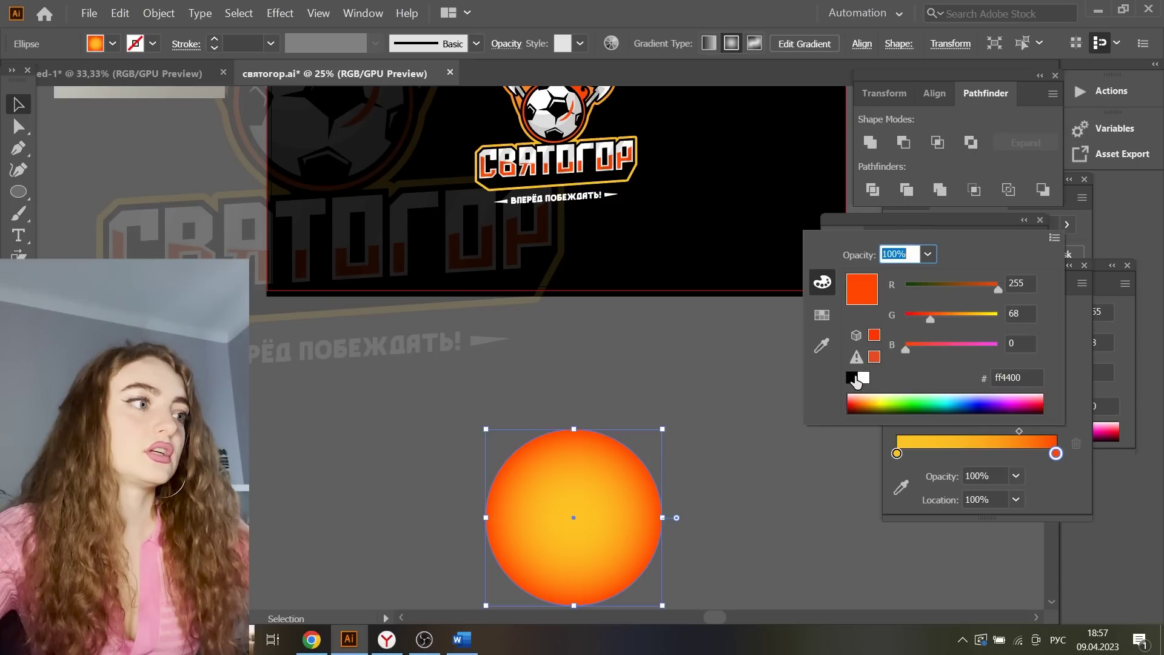
{"action": "left_click", "coordinate": [853, 378]}
{"action": "left_click", "coordinate": [897, 456]}
{"action": "double_click", "coordinate": [897, 456]}
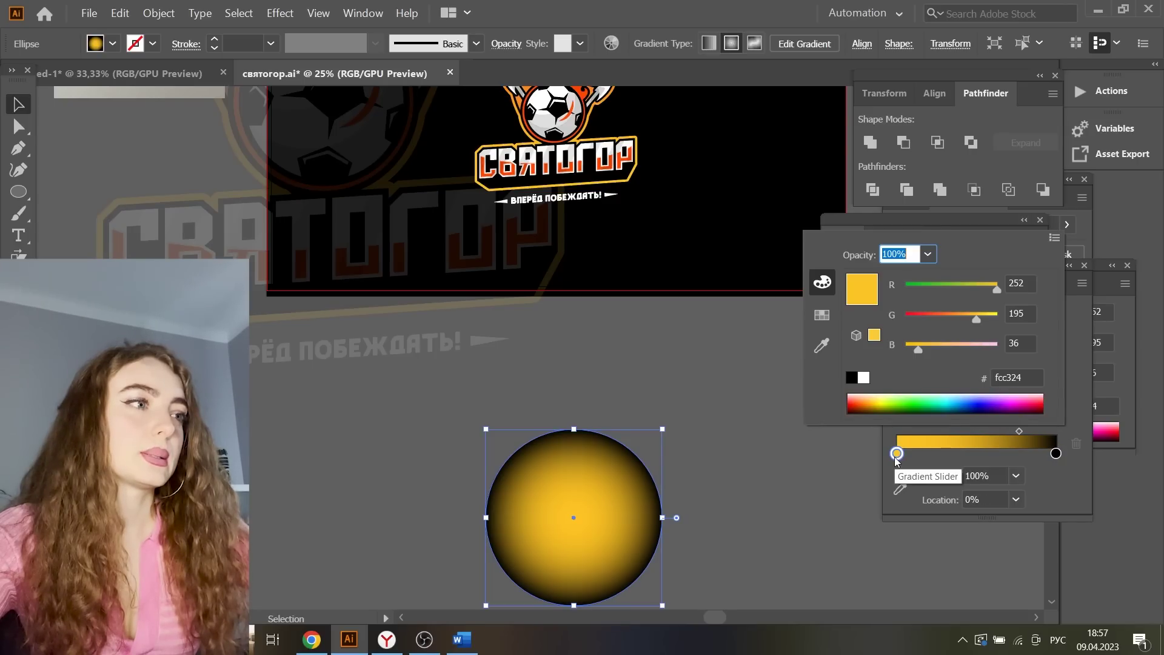
Change the circle's radial gradient centre from yellow to orange and shift the gradient midpoint to about 46%
{"action": "left_click_drag", "start_coordinate": [976, 319], "coordinate": [903, 319]}
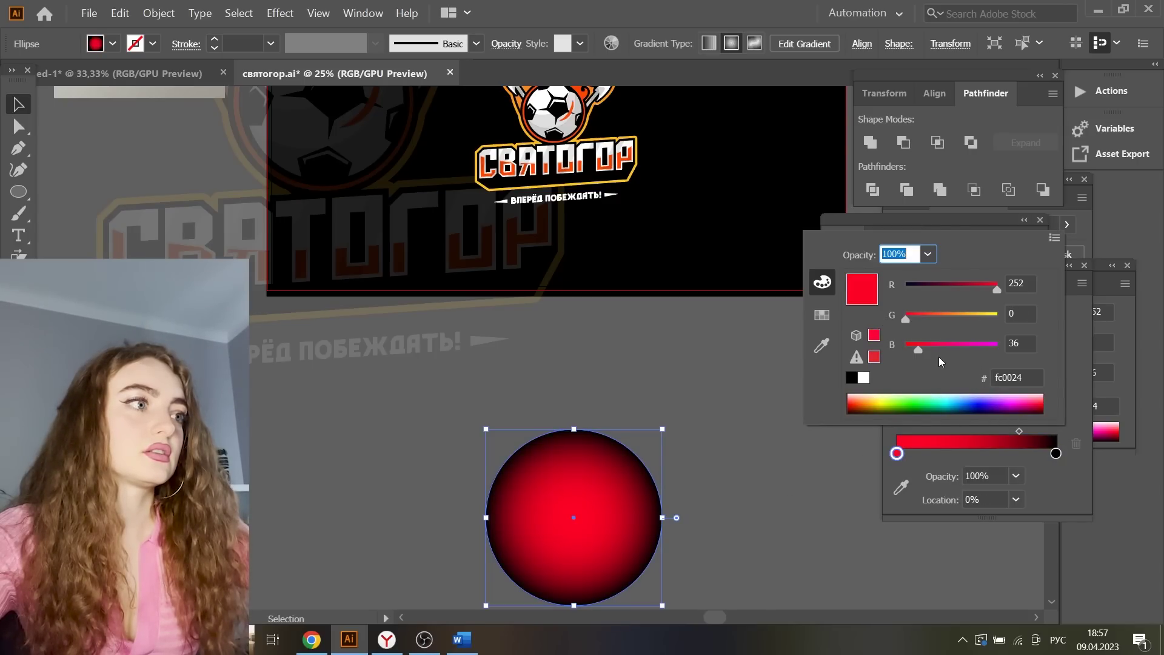
{"action": "left_click", "coordinate": [940, 318]}
{"action": "left_click", "coordinate": [777, 504]}
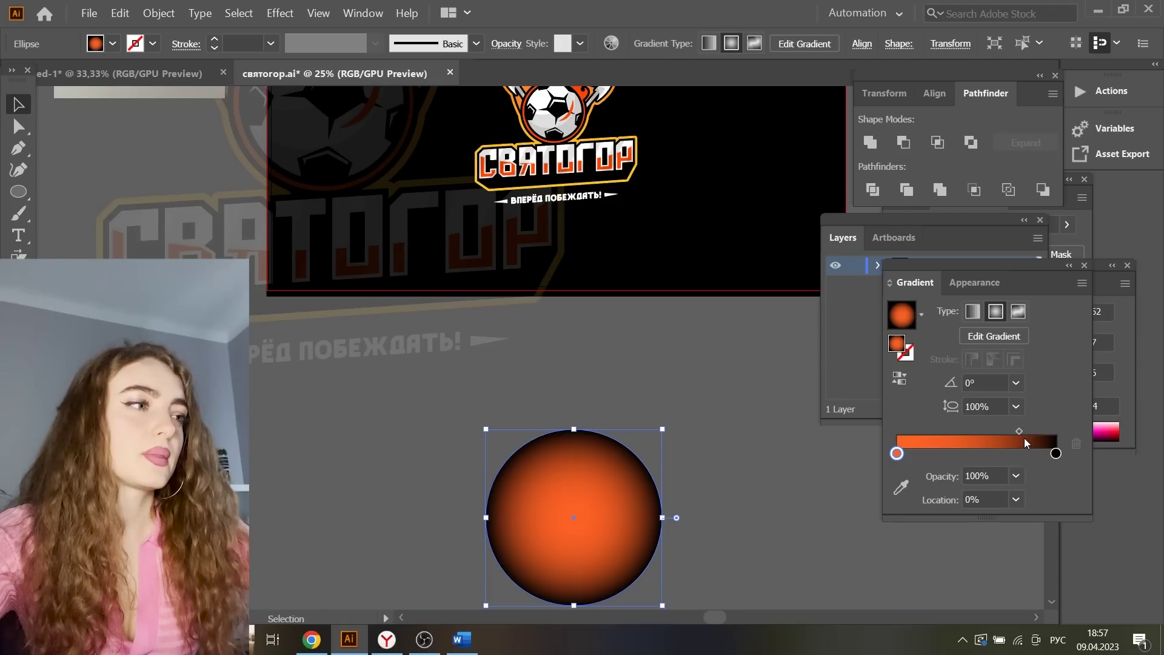
{"action": "left_click_drag", "start_coordinate": [1020, 431], "coordinate": [970, 430]}
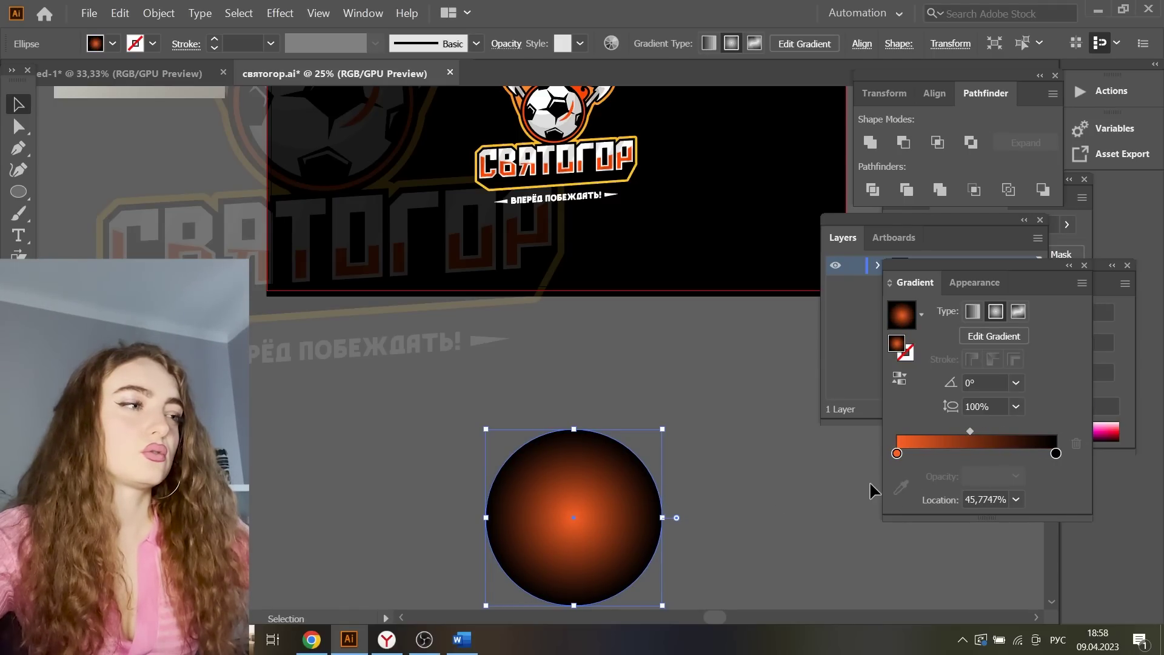
{"action": "left_click", "coordinate": [792, 480]}
Move the gradient circle onto the black artboard and set its blending mode to Screen
{"action": "left_click_drag", "start_coordinate": [598, 518], "coordinate": [416, 258]}
{"action": "scroll", "coordinate": [520, 448], "scroll_direction": "up", "scroll_amount": 2}
{"action": "left_click", "coordinate": [363, 13]}
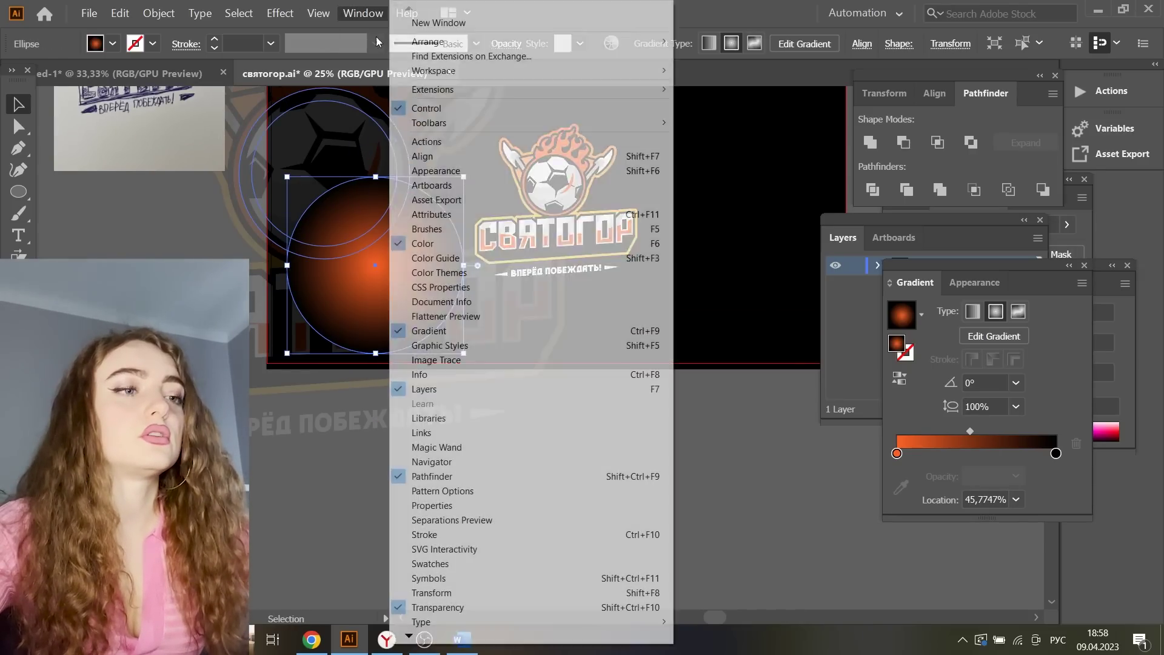
{"action": "left_click", "coordinate": [456, 587]}
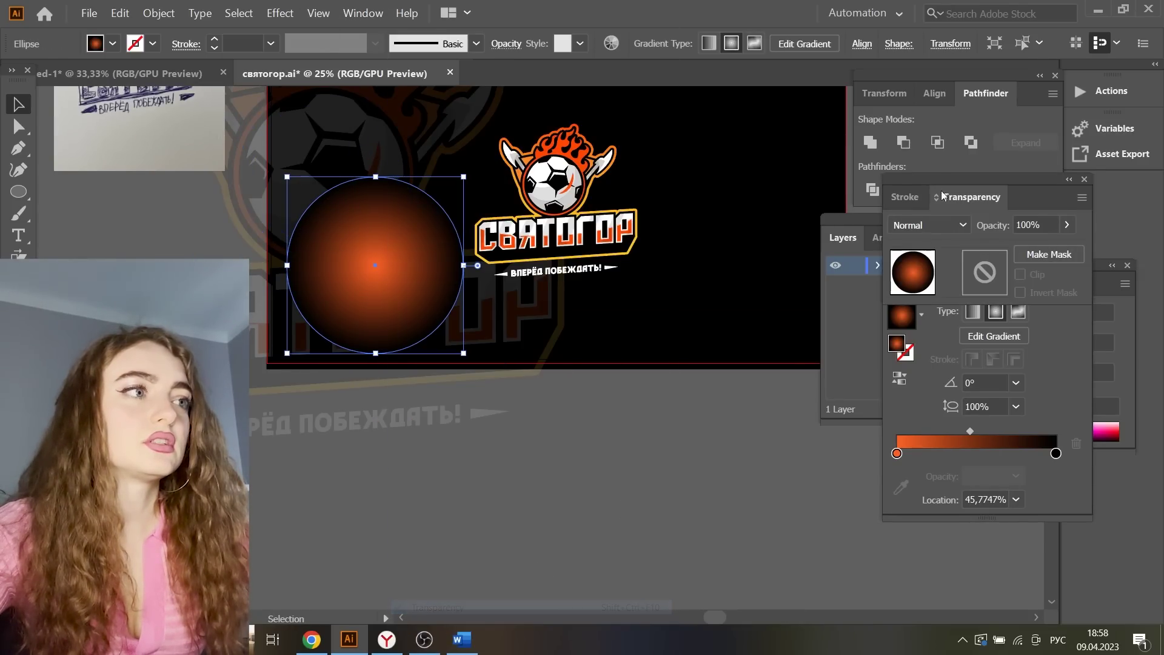
{"action": "left_click", "coordinate": [931, 228]}
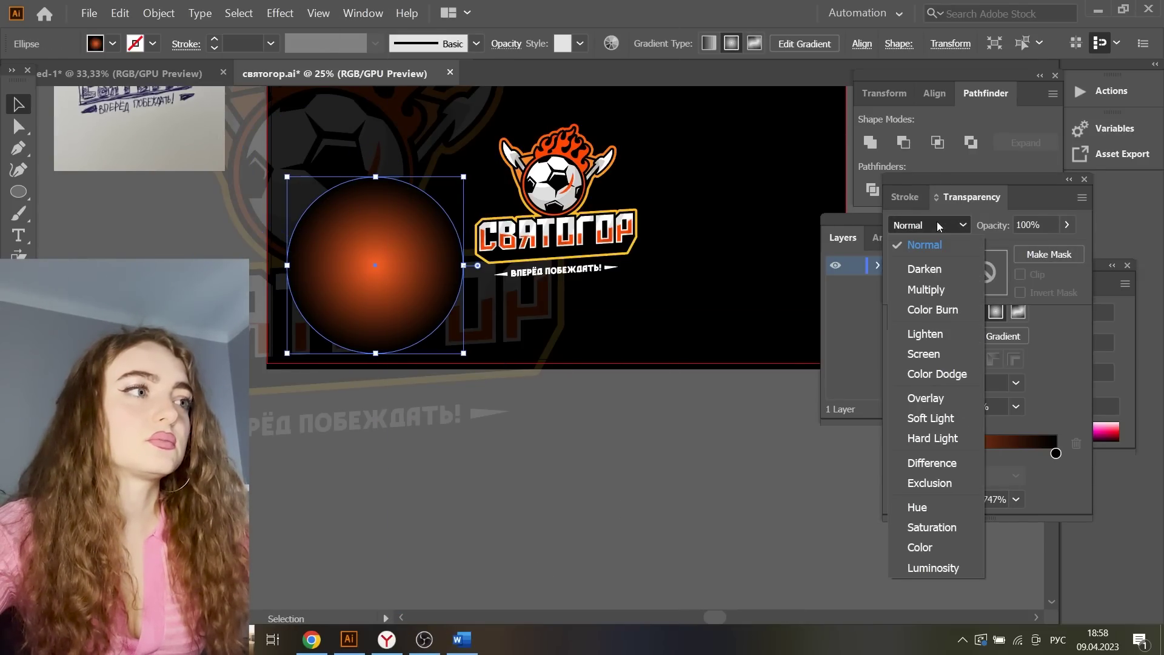
{"action": "left_click", "coordinate": [965, 353]}
Place the glow circle over the logo and fit it as a small highlight on the ball's orange slash
{"action": "left_click_drag", "start_coordinate": [424, 264], "coordinate": [619, 199]}
{"action": "scroll", "coordinate": [630, 297], "scroll_direction": "up", "scroll_amount": 3}
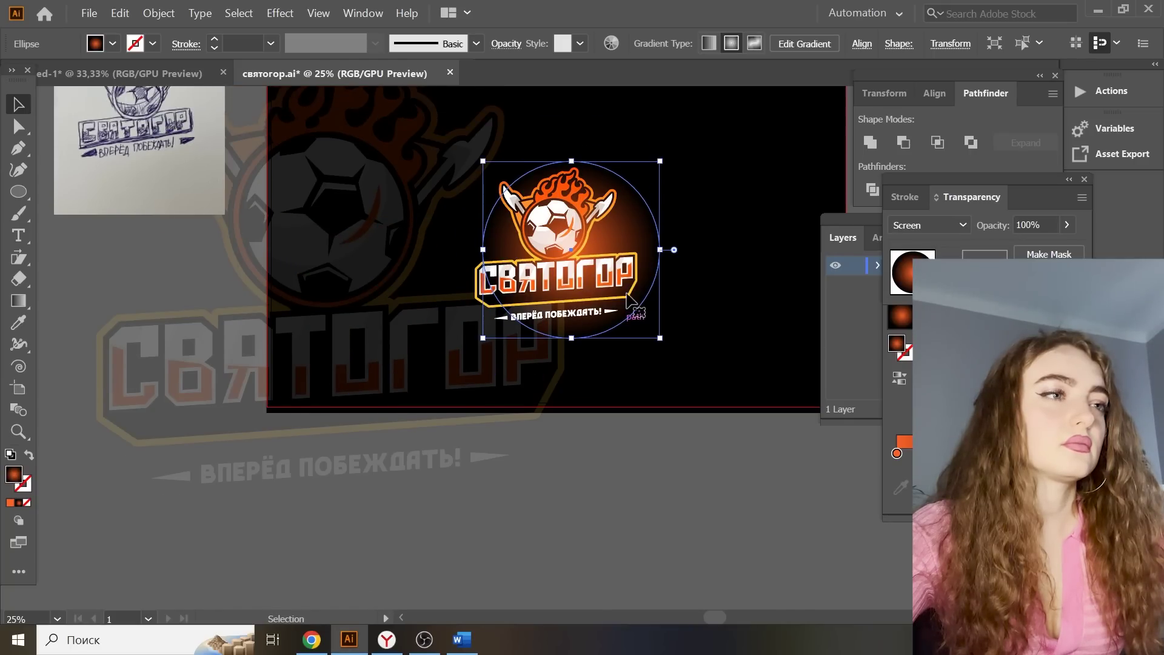
{"action": "left_click_drag", "start_coordinate": [660, 264], "coordinate": [550, 273]}
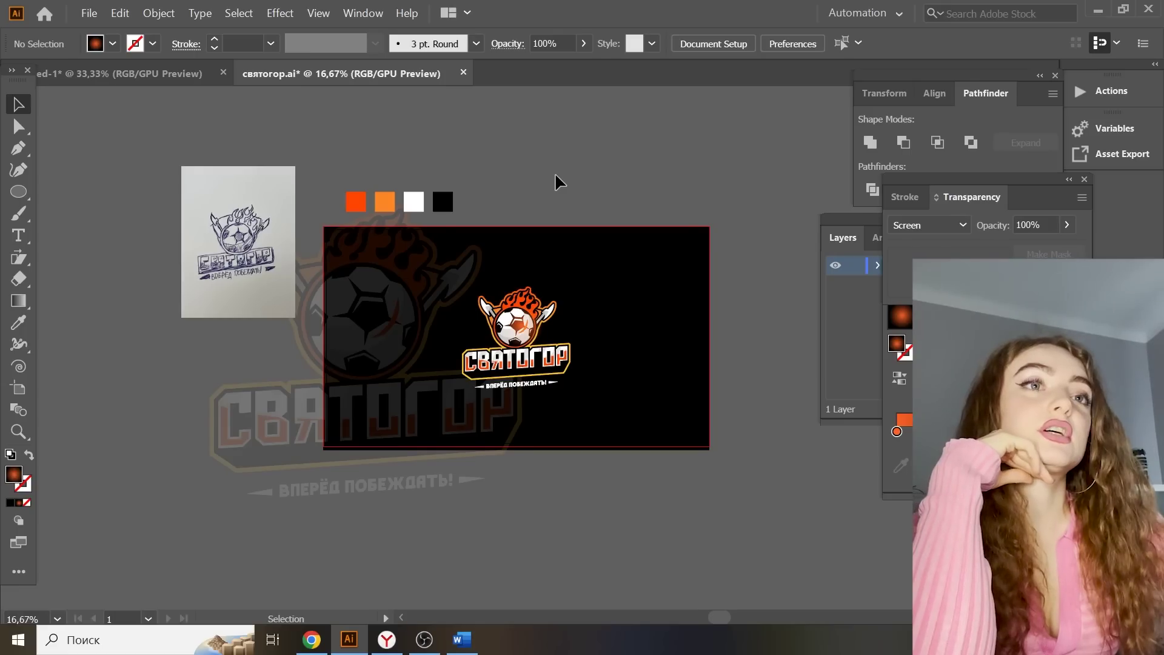
Export the artboard with Save for Web using the JPEG High preset, as святогор on the desktop
{"action": "left_click", "coordinate": [95, 6]}
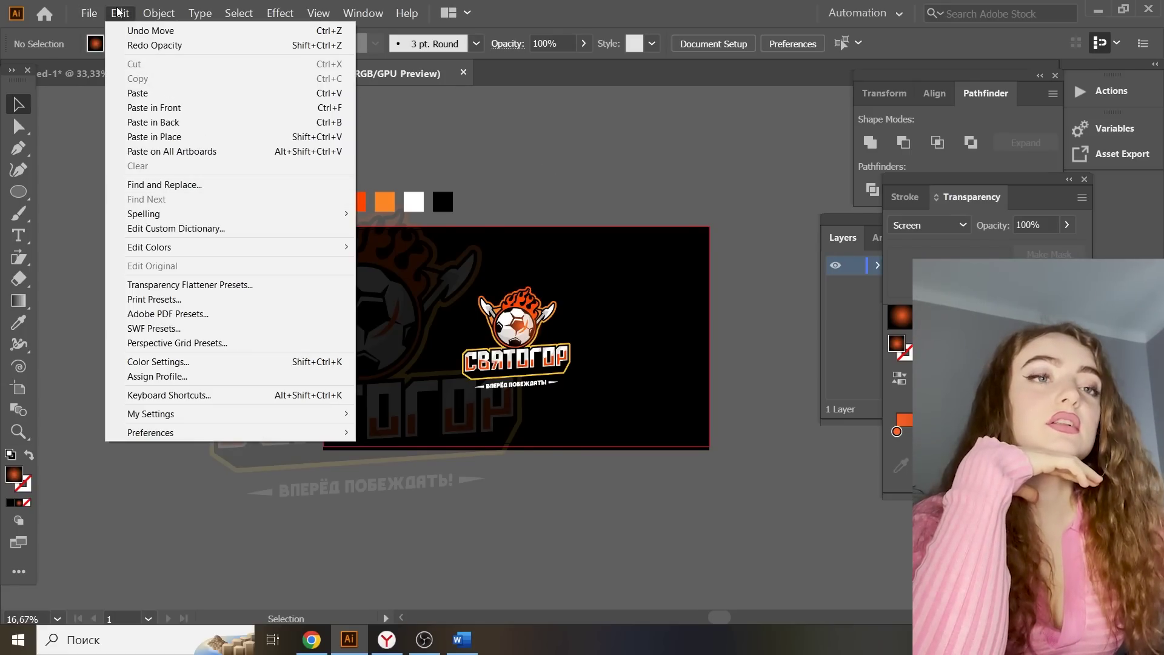
{"action": "mouse_move", "coordinate": [135, 249]}
{"action": "left_click", "coordinate": [364, 276]}
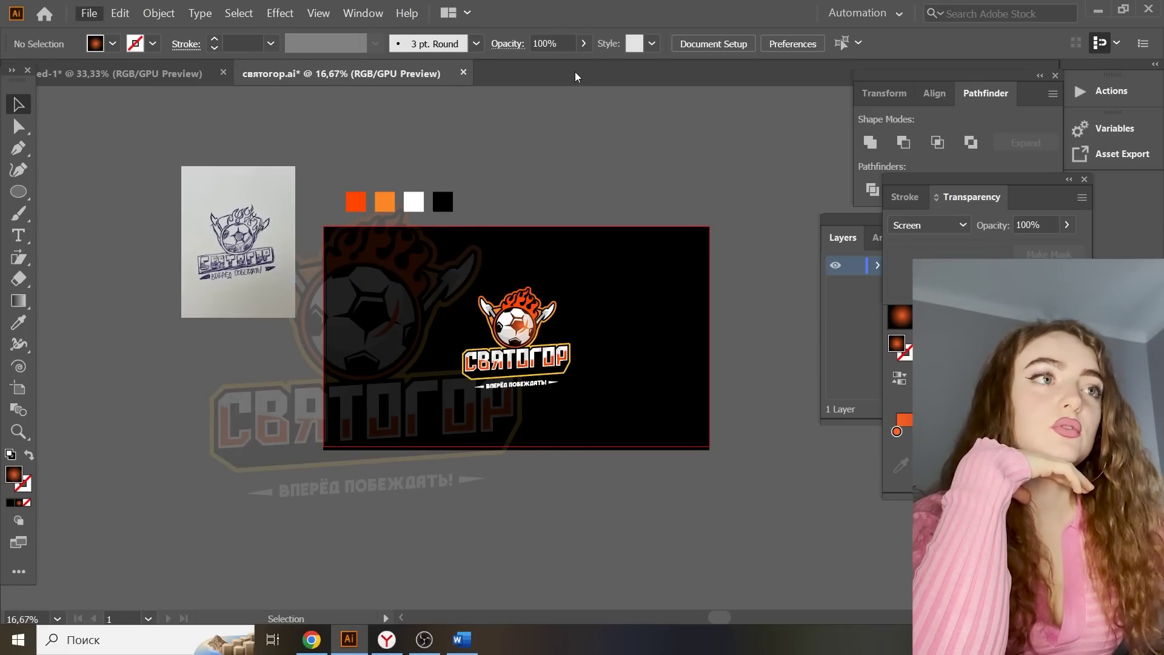
{"action": "left_click", "coordinate": [411, 33]}
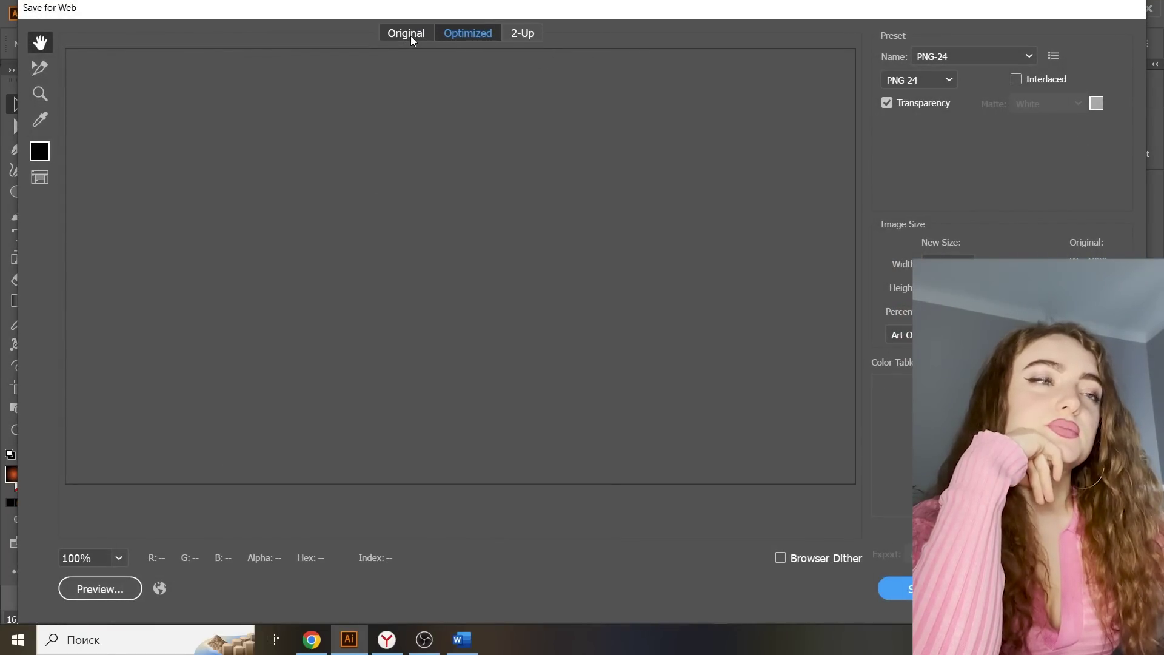
{"action": "left_click", "coordinate": [968, 60]}
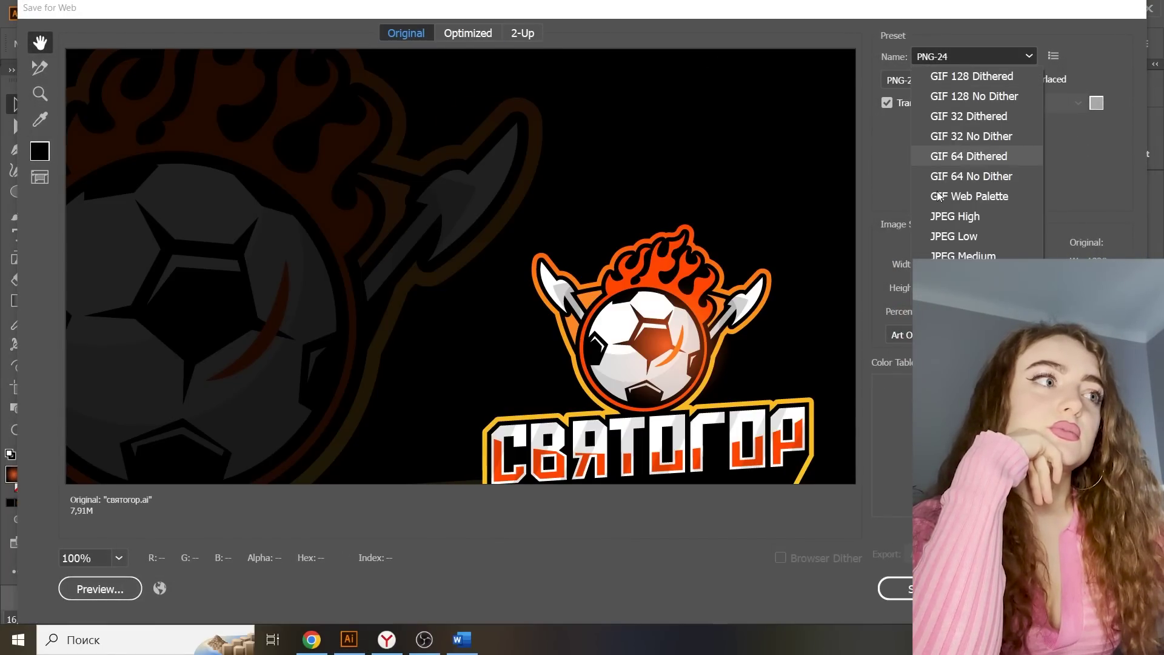
{"action": "left_click", "coordinate": [964, 217]}
{"action": "left_click", "coordinate": [910, 591]}
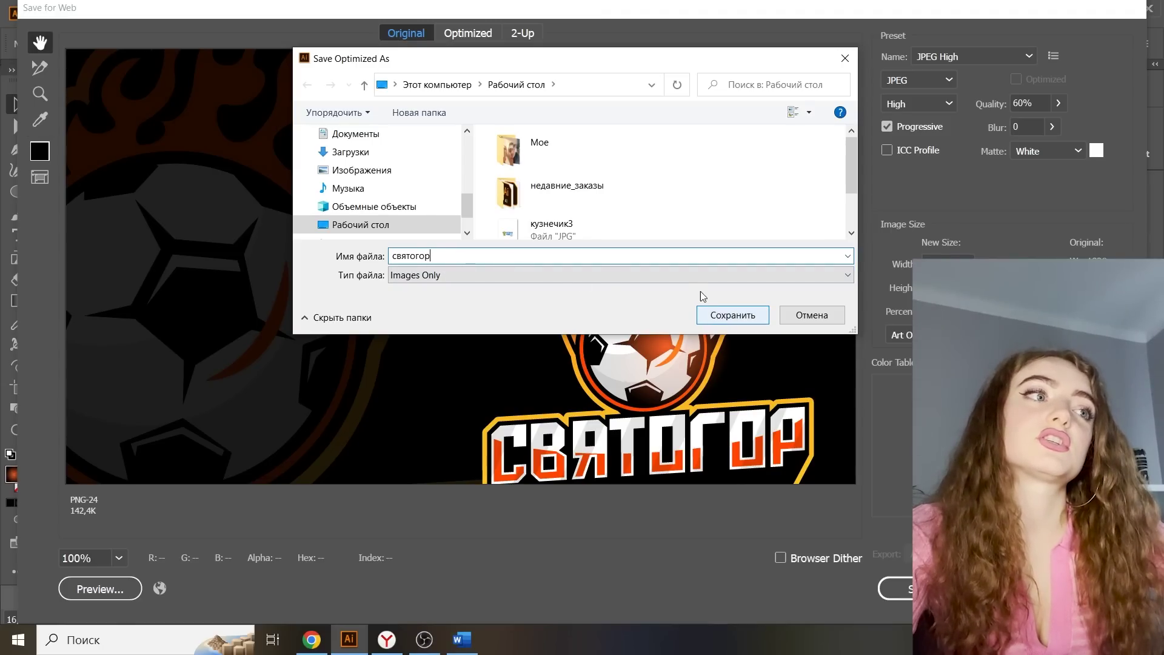
{"action": "left_click", "coordinate": [724, 314]}
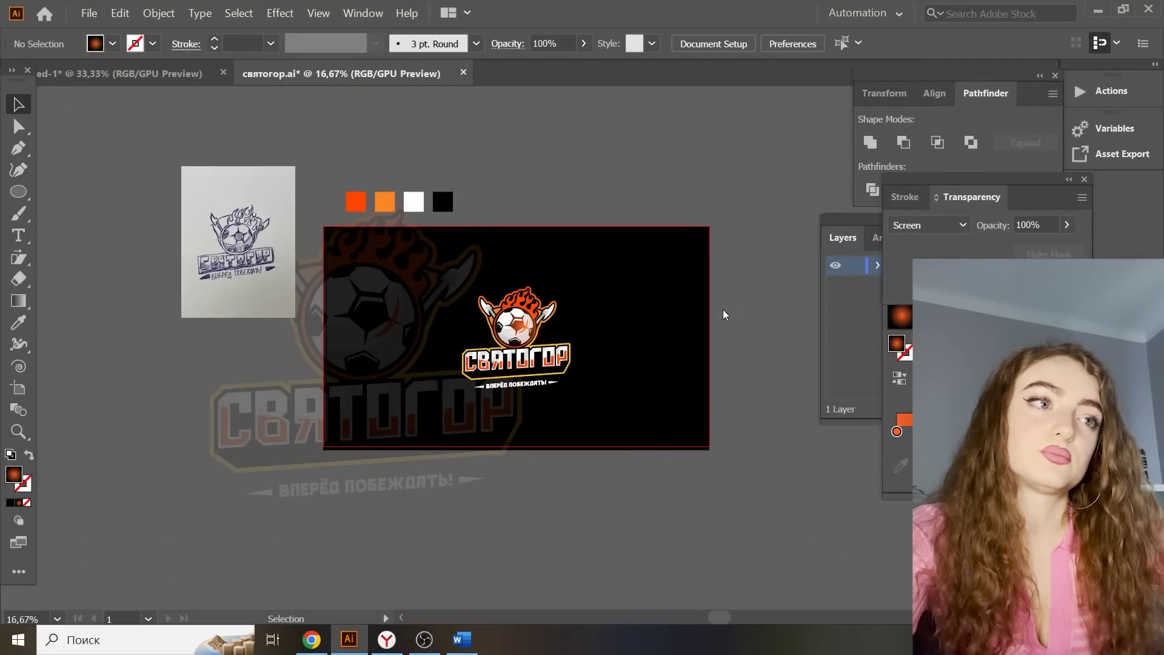
Delete the large faded background logo and move the main logo with its glow off the artboard to the lower right
{"action": "left_click", "coordinate": [358, 329]}
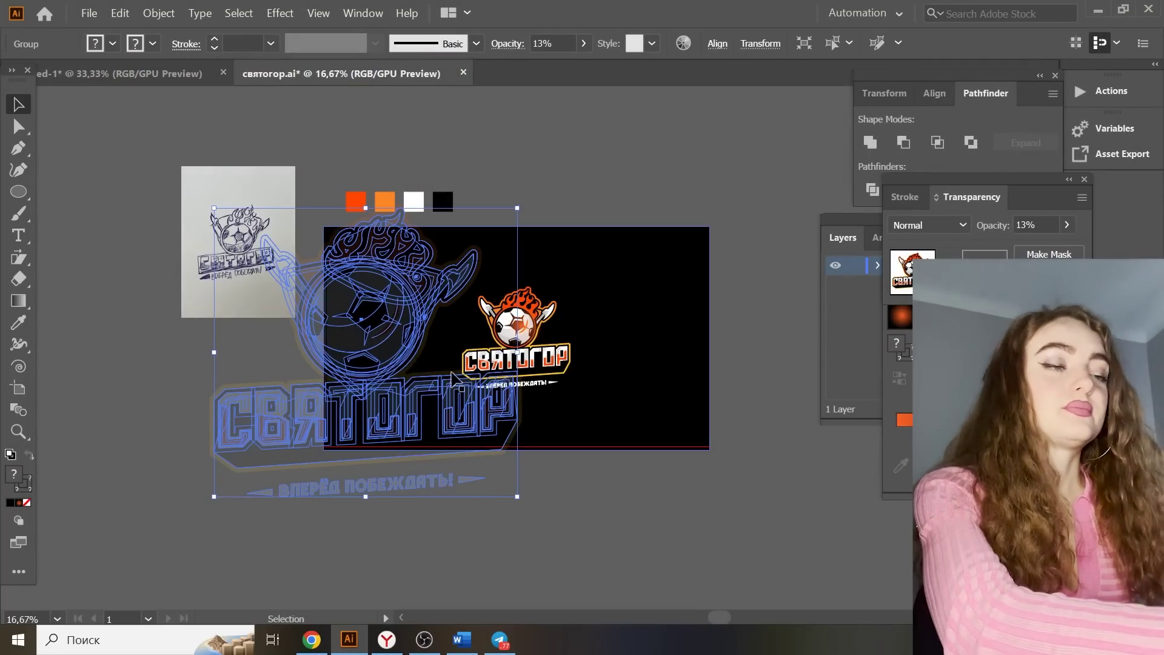
{"action": "key", "text": "Delete"}
{"action": "left_click_drag", "start_coordinate": [413, 287], "coordinate": [624, 338]}
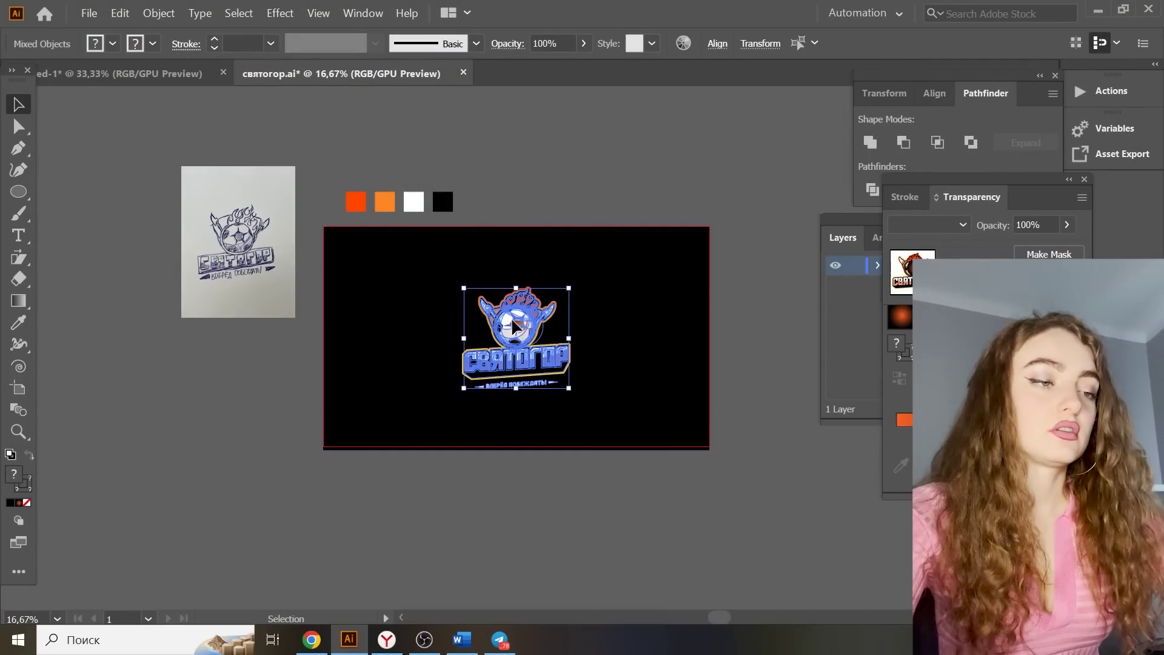
{"action": "left_click_drag", "start_coordinate": [519, 328], "coordinate": [754, 540]}
{"action": "left_click", "coordinate": [799, 534]}
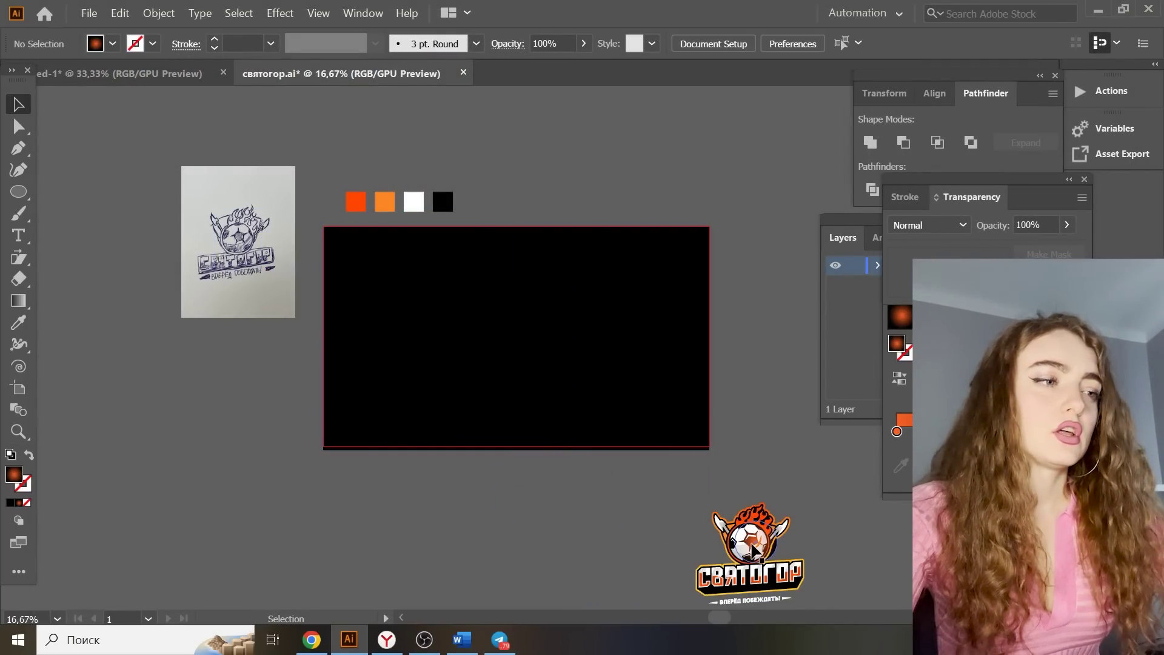
Duplicate the logo without its glow to the empty area below the artboard and ungroup the copy
{"action": "left_click", "coordinate": [753, 542]}
{"action": "scroll", "coordinate": [752, 549], "scroll_direction": "down", "scroll_amount": 1}
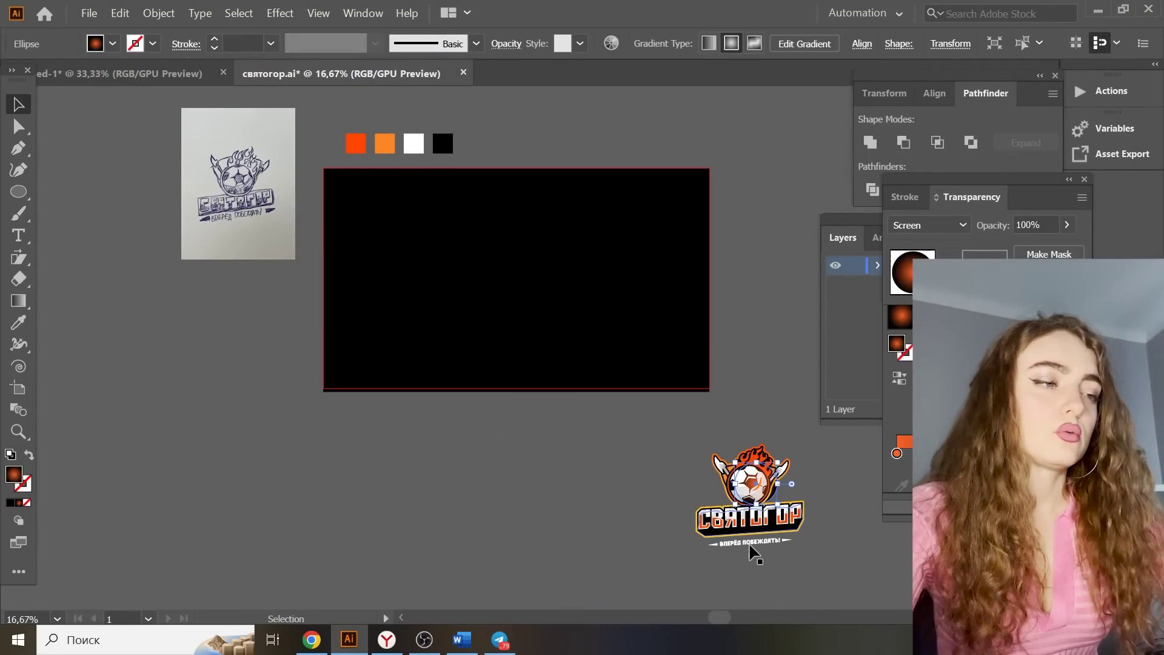
{"action": "left_click", "coordinate": [802, 512]}
{"action": "left_click_drag", "start_coordinate": [802, 512], "coordinate": [459, 501]}
{"action": "right_click", "coordinate": [458, 501]}
{"action": "left_click", "coordinate": [543, 380]}
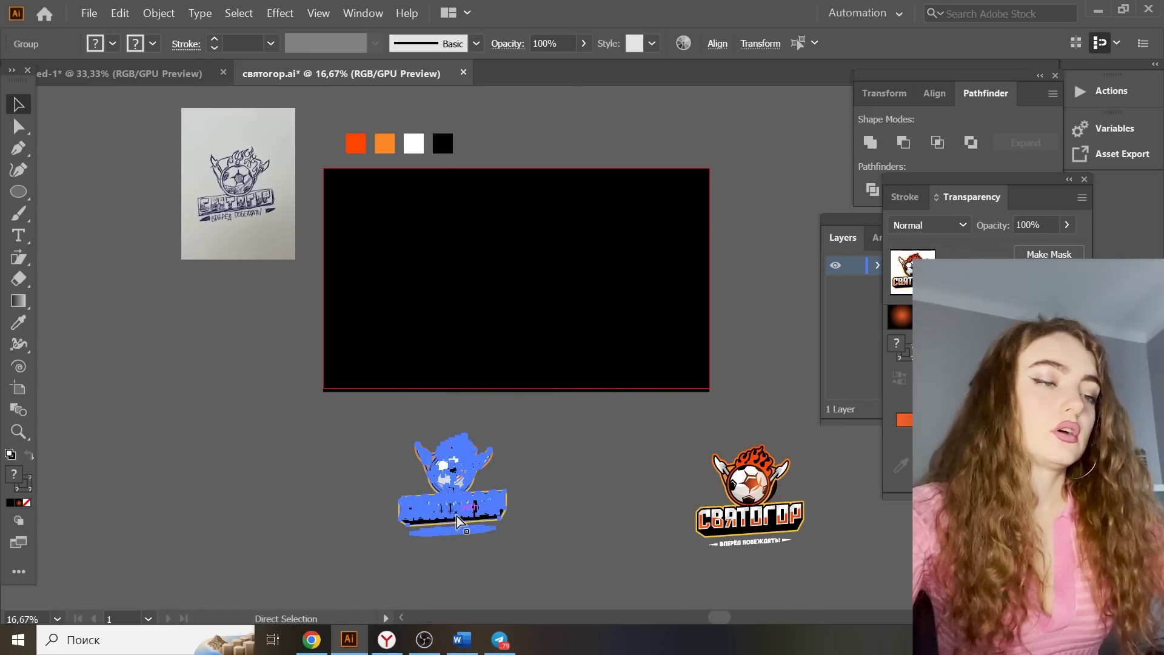
{"action": "key", "text": "ctrl+plus"}
{"action": "key", "text": "ctrl+plus"}
{"action": "left_click", "coordinate": [649, 357]}
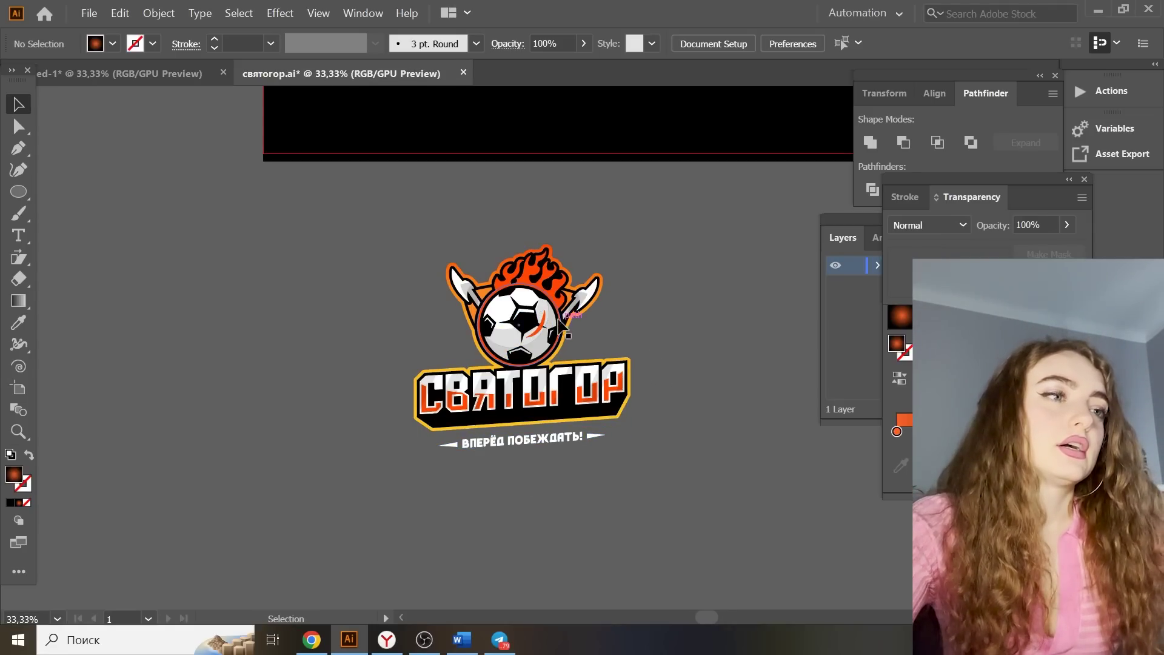
Separate the copied emblem and lettering from the slogan, and delete the slogan ВПЕРЁД ПОБЕЖДАТЬ! with its arrows
{"action": "mouse_move", "coordinate": [536, 329]}
{"action": "left_mouse_down"}
{"action": "mouse_move", "coordinate": [373, 253]}
{"action": "mouse_move", "coordinate": [373, 268]}
{"action": "mouse_move", "coordinate": [544, 311]}
{"action": "left_mouse_up"}
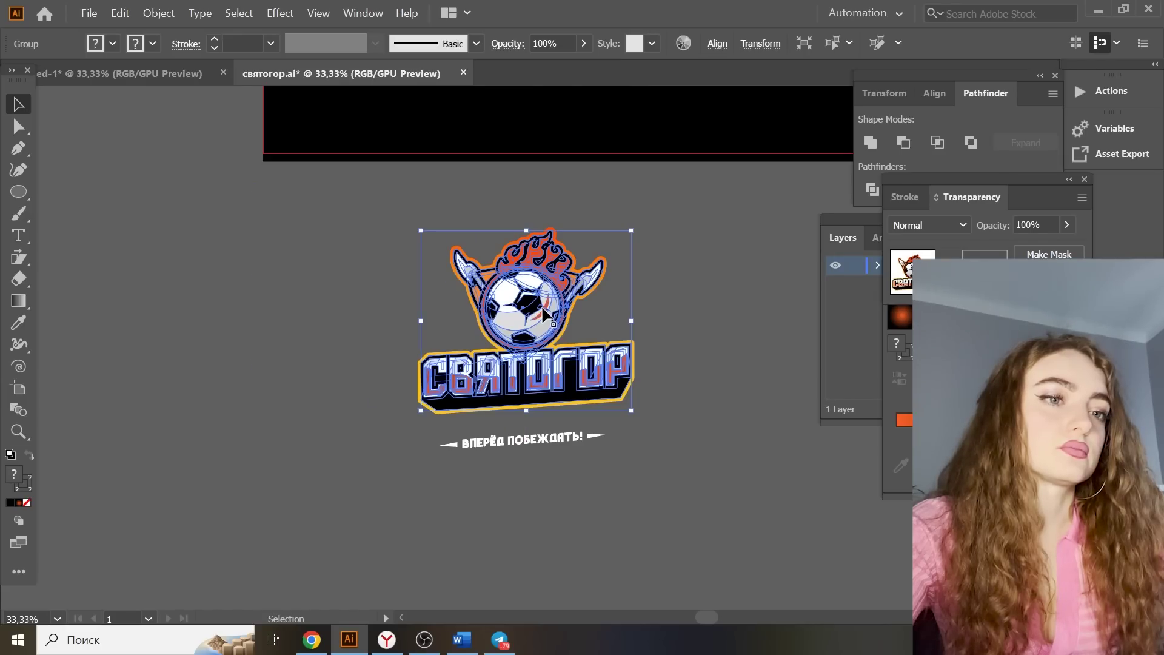
{"action": "left_click", "coordinate": [472, 435]}
{"action": "key", "text": "Delete"}
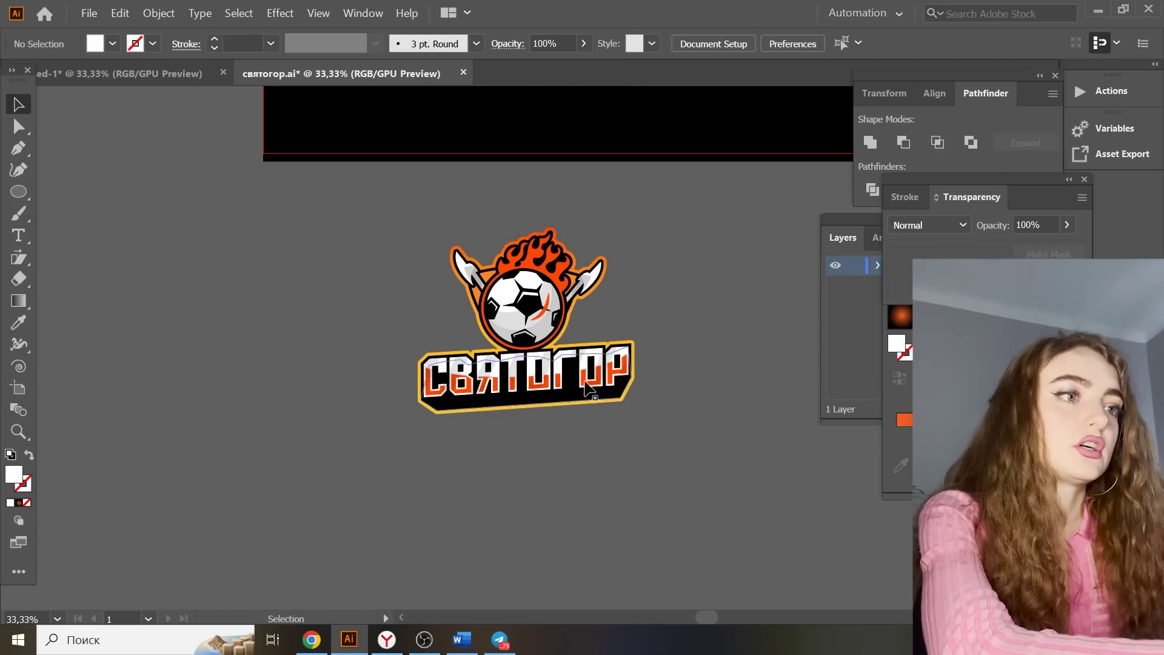
Ungroup the copied logo and delete the yellow-orange outline around the emblem and lettering
{"action": "left_click", "coordinate": [586, 380]}
{"action": "right_click", "coordinate": [586, 379]}
{"action": "left_click", "coordinate": [615, 488]}
{"action": "left_click", "coordinate": [583, 432]}
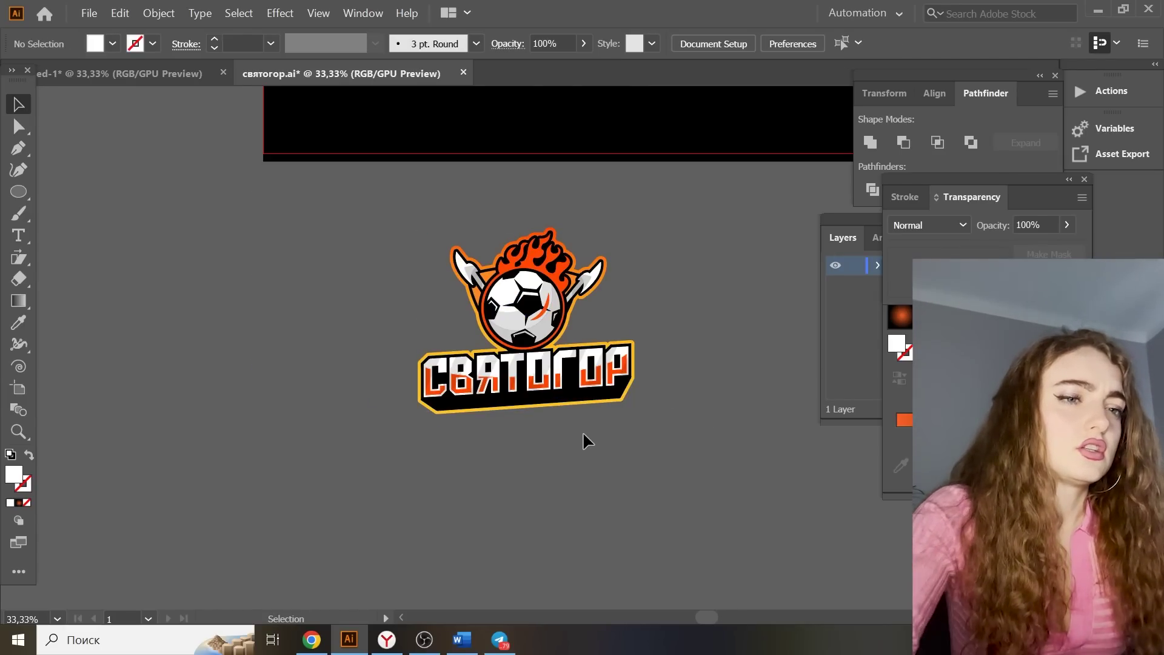
{"action": "left_click_drag", "start_coordinate": [574, 397], "coordinate": [573, 399]}
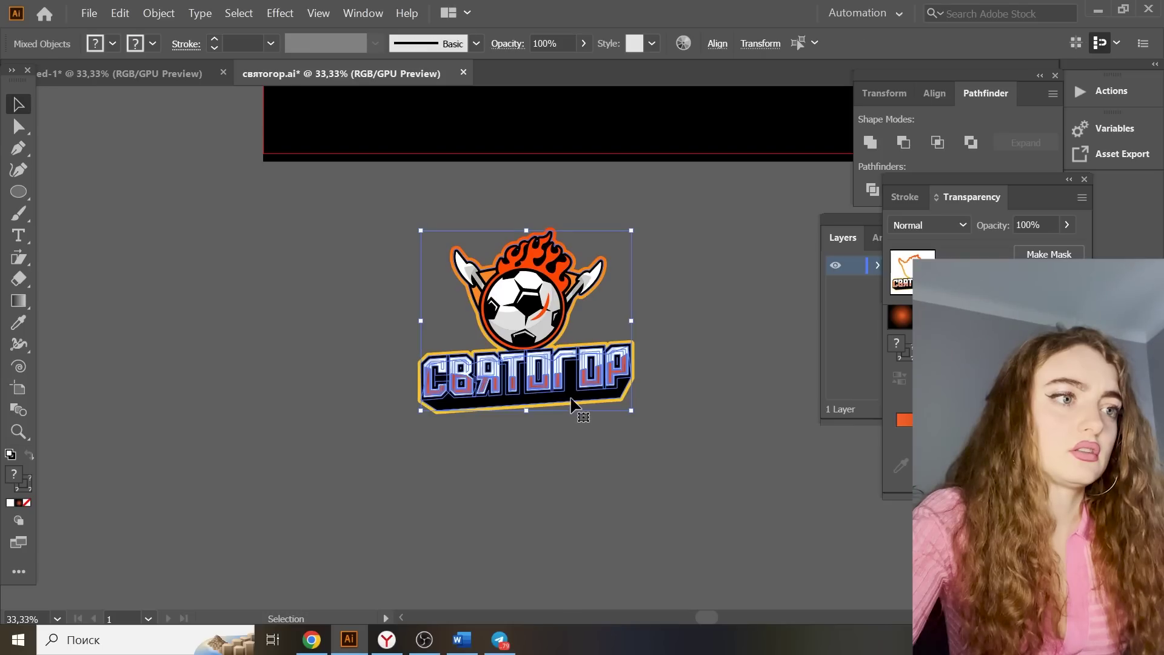
{"action": "left_click", "coordinate": [573, 398], "text": "shift"}
{"action": "key", "text": "Delete"}
{"action": "scroll", "coordinate": [718, 504], "scroll_direction": "up", "scroll_amount": 2}
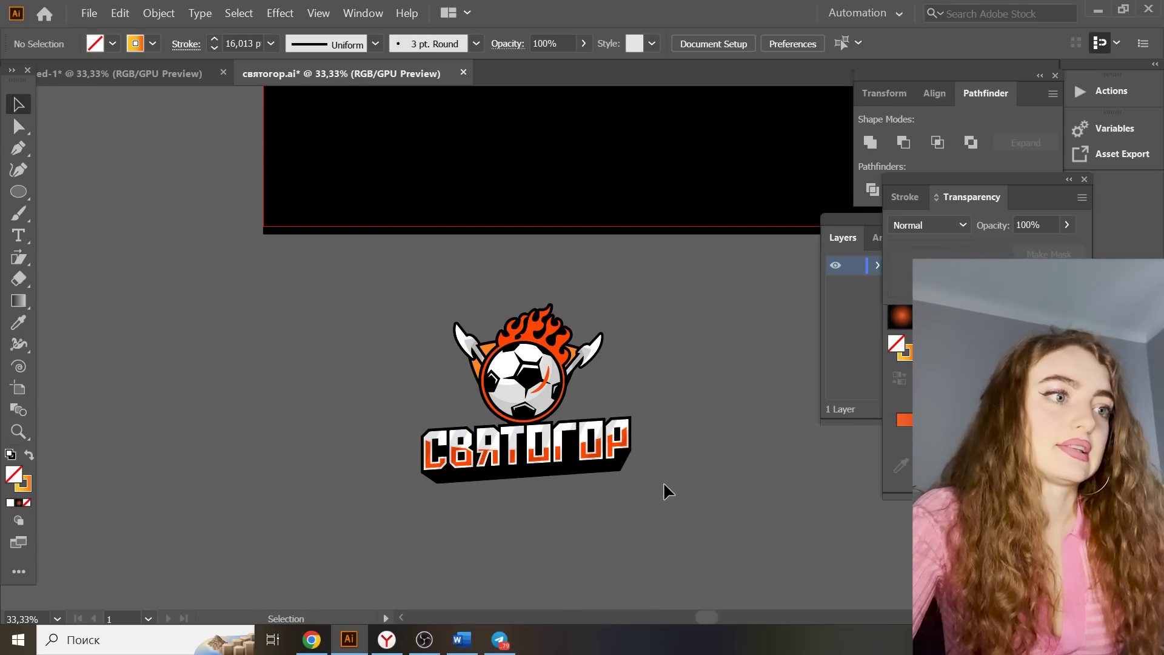
Ungroup the СВЯТОГОР lettering and delete the black extruded shape behind it
{"action": "left_click_drag", "start_coordinate": [595, 479], "coordinate": [807, 529]}
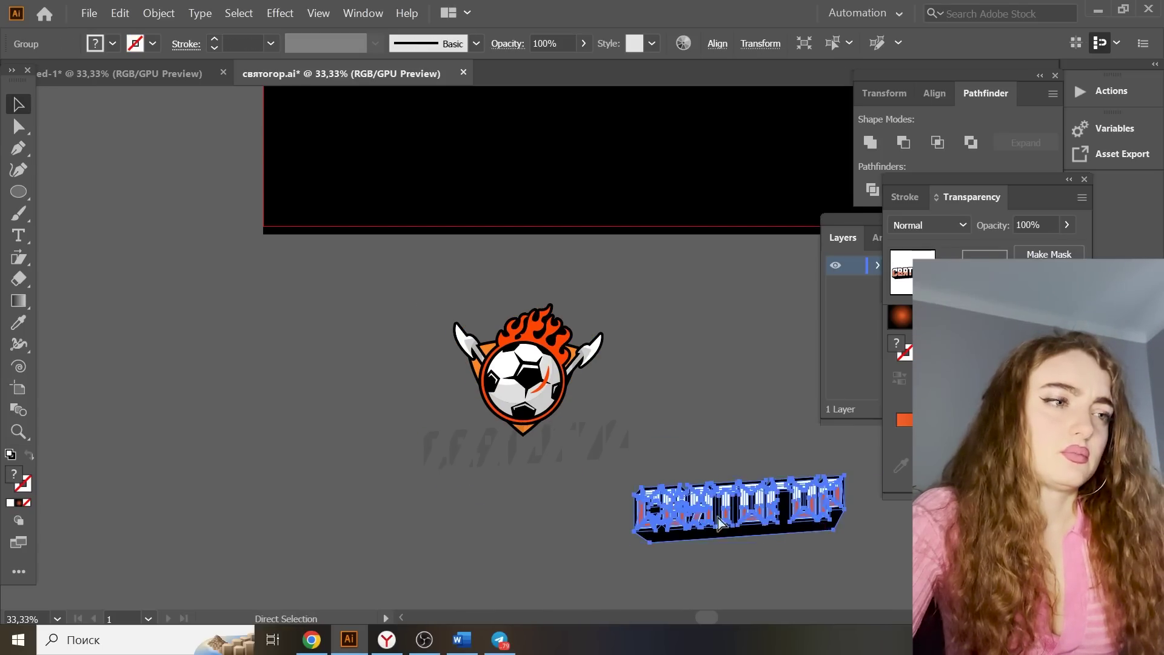
{"action": "key", "text": "ctrl+z"}
{"action": "right_click", "coordinate": [606, 482]}
{"action": "left_click", "coordinate": [672, 366]}
{"action": "left_click", "coordinate": [624, 478]}
{"action": "left_click", "coordinate": [624, 478]}
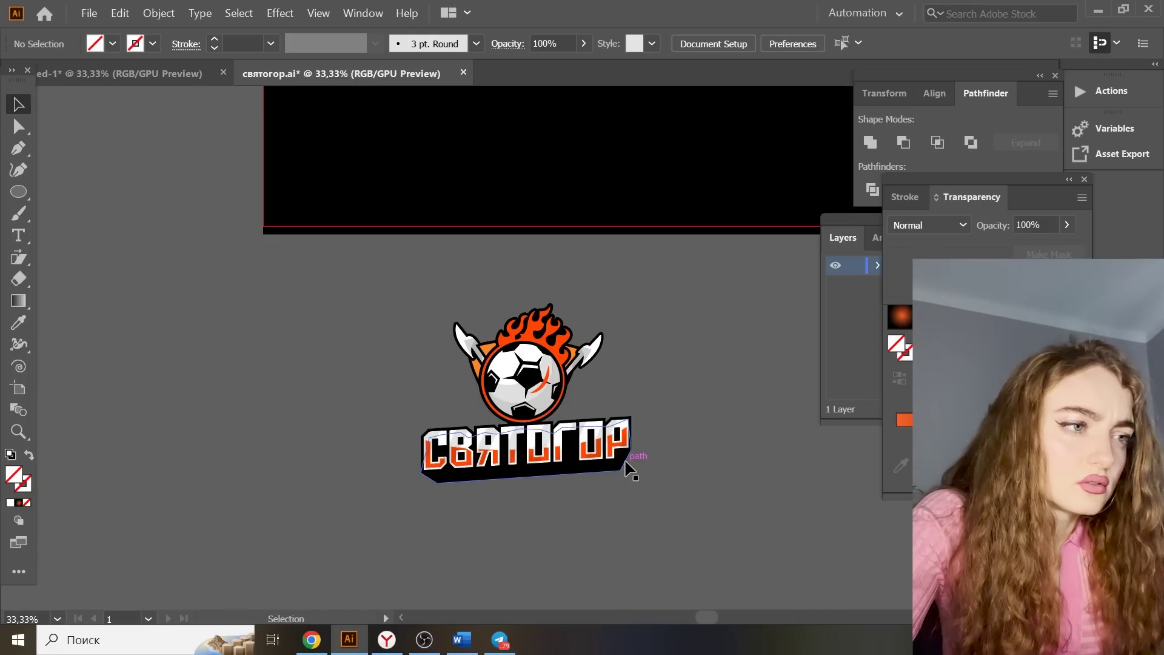
{"action": "left_click_drag", "start_coordinate": [629, 460], "coordinate": [779, 537]}
{"action": "key", "text": "Delete"}
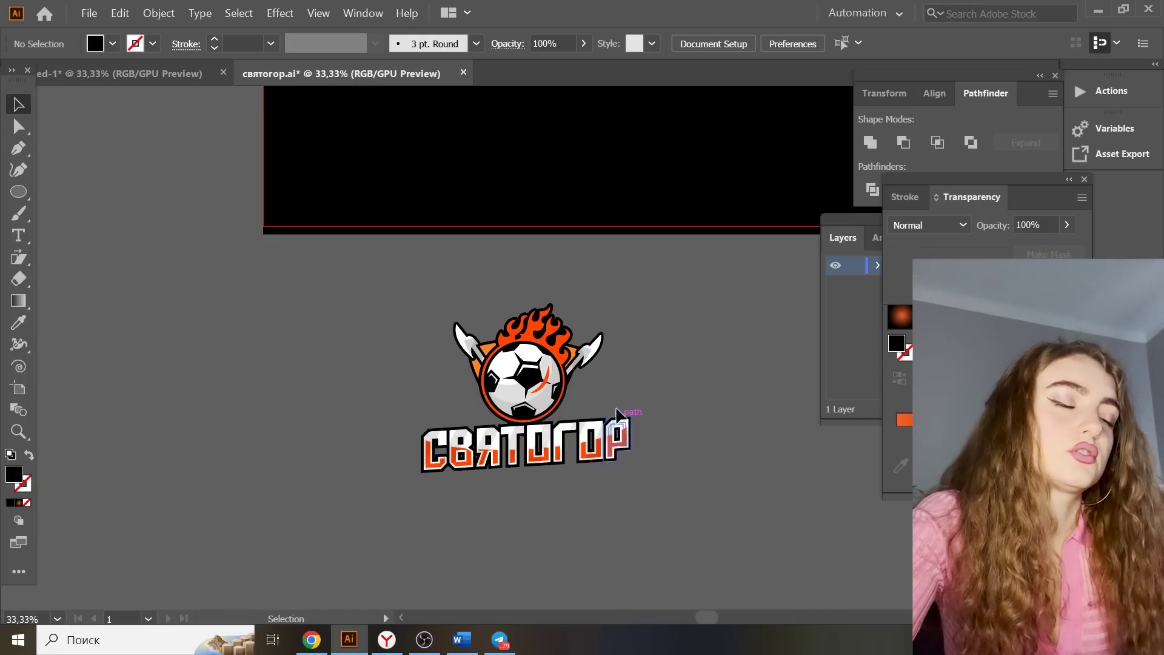
Arrange the ball emblem left of the СВЯТОГОР lettering on the black artboard and place the glow circle over the ball
{"action": "left_click_drag", "start_coordinate": [661, 386], "coordinate": [662, 386]}
{"action": "left_click_drag", "start_coordinate": [542, 386], "coordinate": [423, 424]}
{"action": "key", "text": "v"}
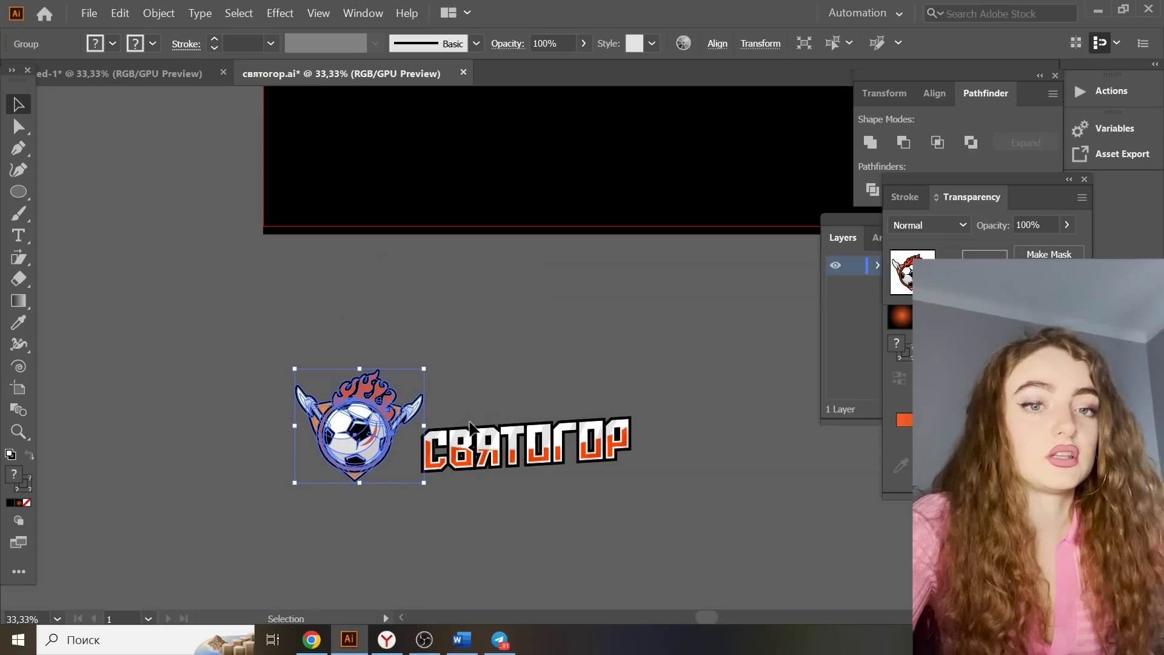
{"action": "left_click_drag", "start_coordinate": [389, 448], "coordinate": [392, 460]}
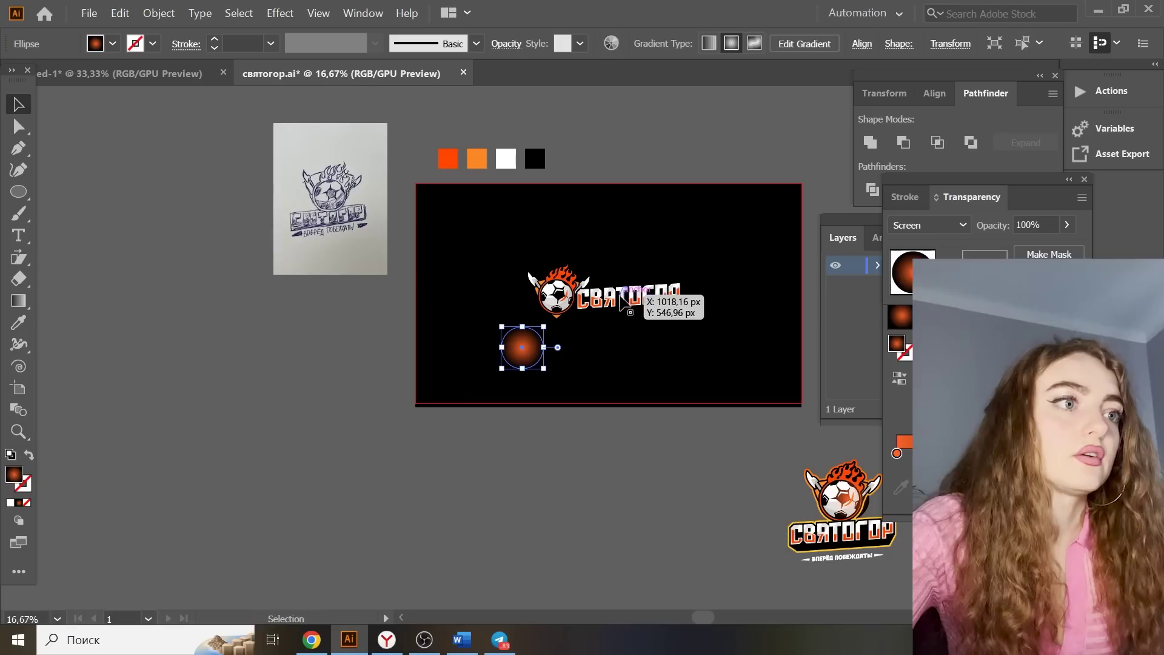
{"action": "left_click_drag", "start_coordinate": [522, 345], "coordinate": [581, 297]}
{"action": "left_click", "coordinate": [618, 477]}
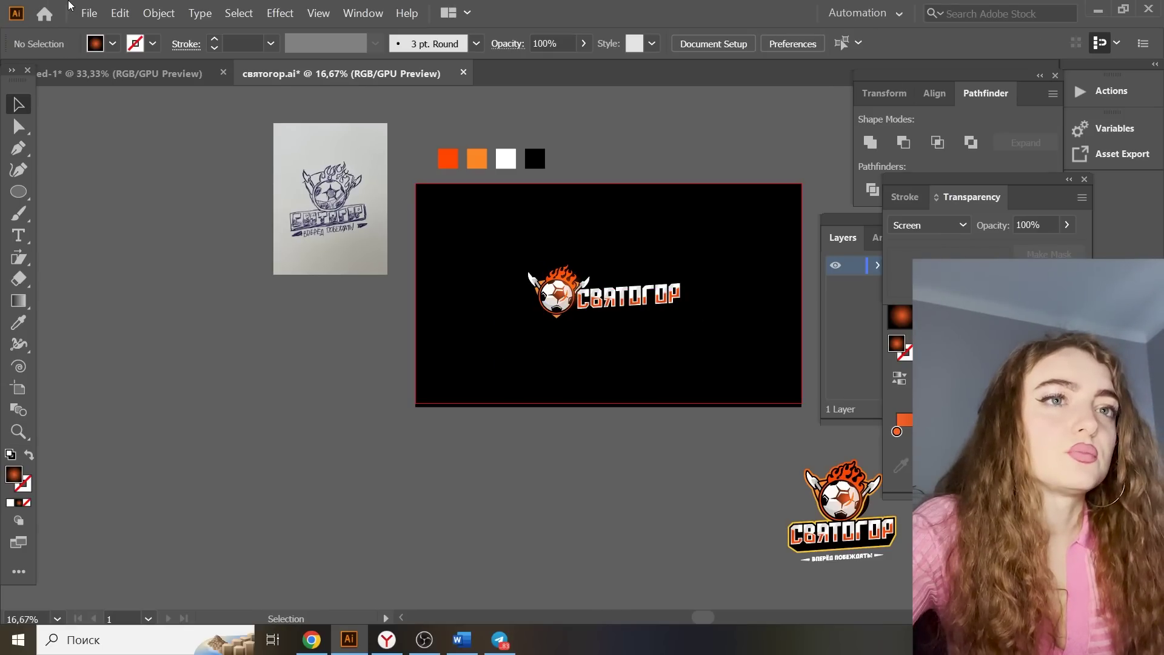
Export the horizontal logo version with Save for Web as a JPEG High file named святогор1 on the desktop
{"action": "left_click", "coordinate": [89, 13]}
{"action": "mouse_move", "coordinate": [182, 247]}
{"action": "left_click", "coordinate": [376, 274]}
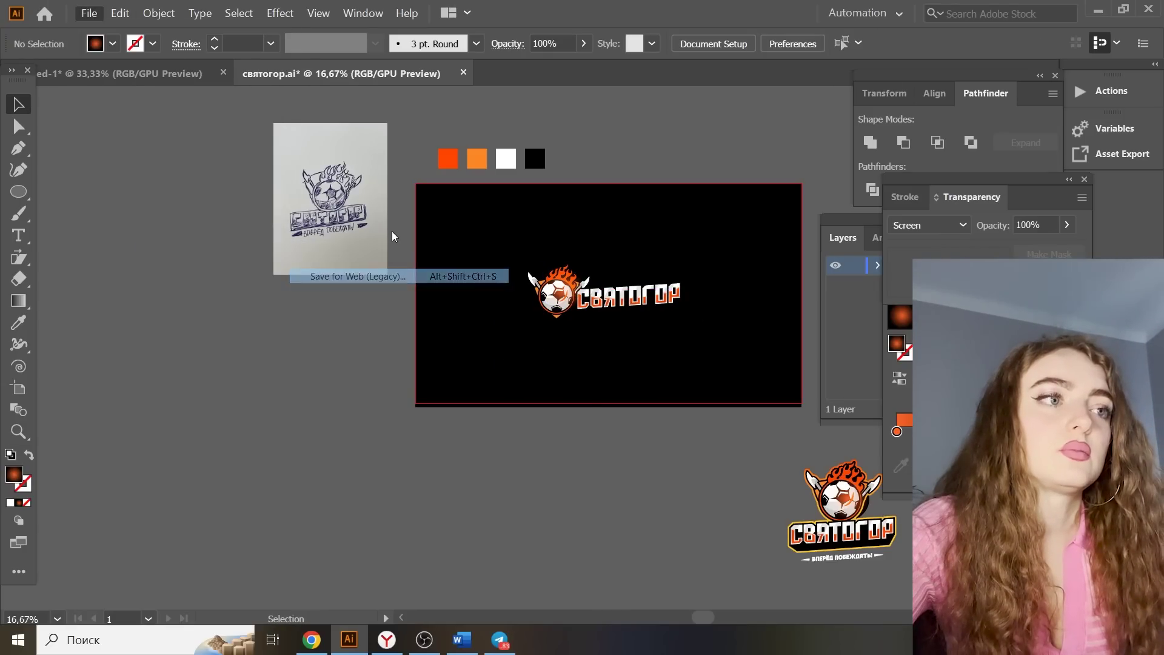
{"action": "left_click", "coordinate": [408, 34]}
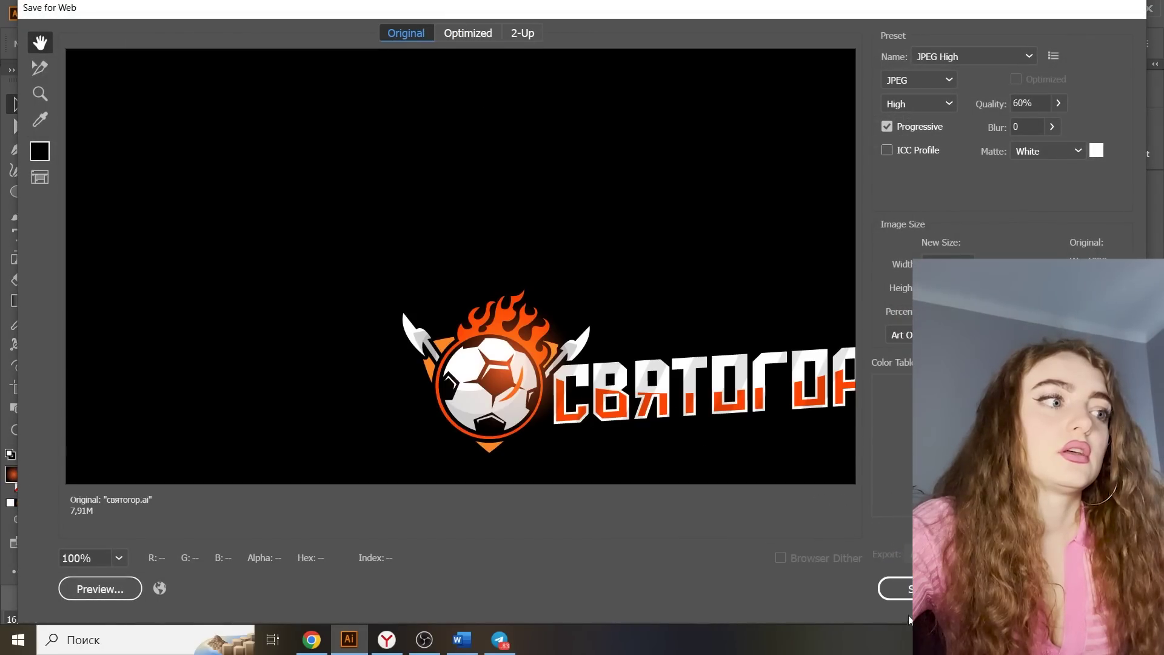
{"action": "key", "text": "Return"}
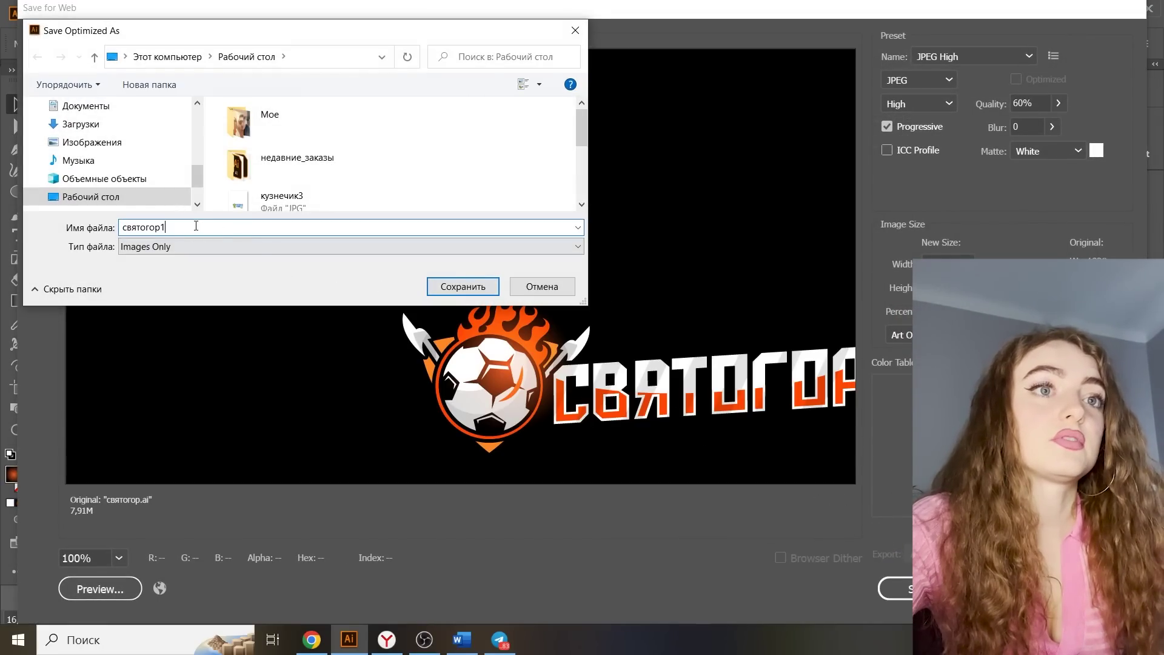
{"action": "key", "text": "Return"}
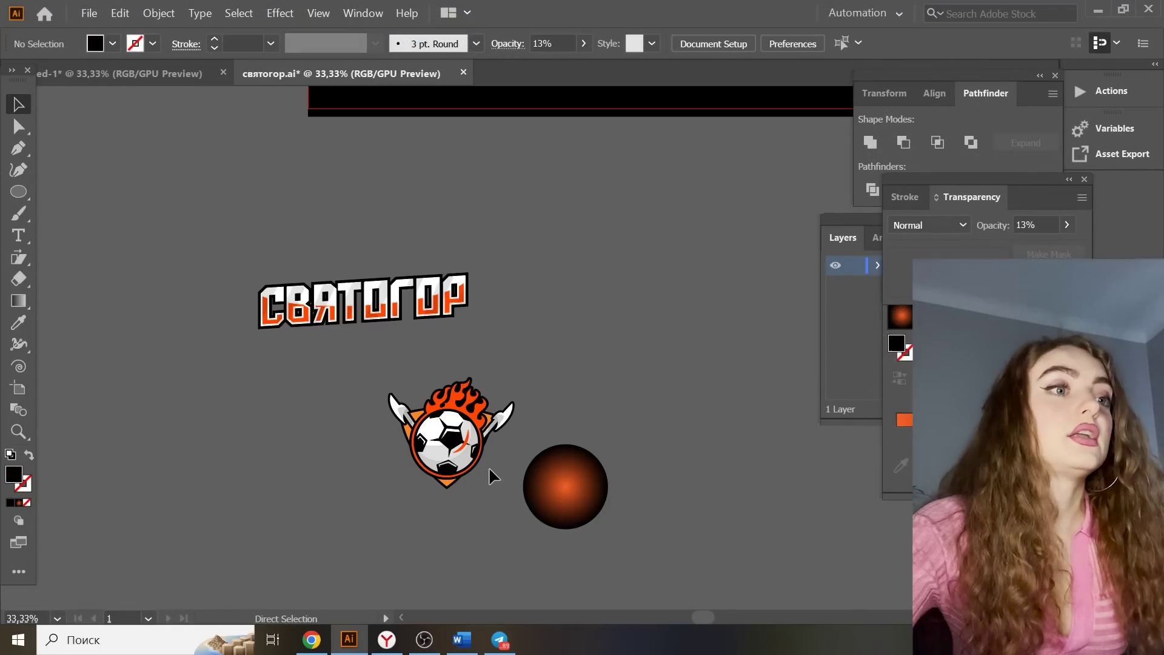
Delete the flames, swords and shield pieces around the ball in the copied emblem
{"action": "key", "text": "a"}
{"action": "left_click", "coordinate": [465, 328]}
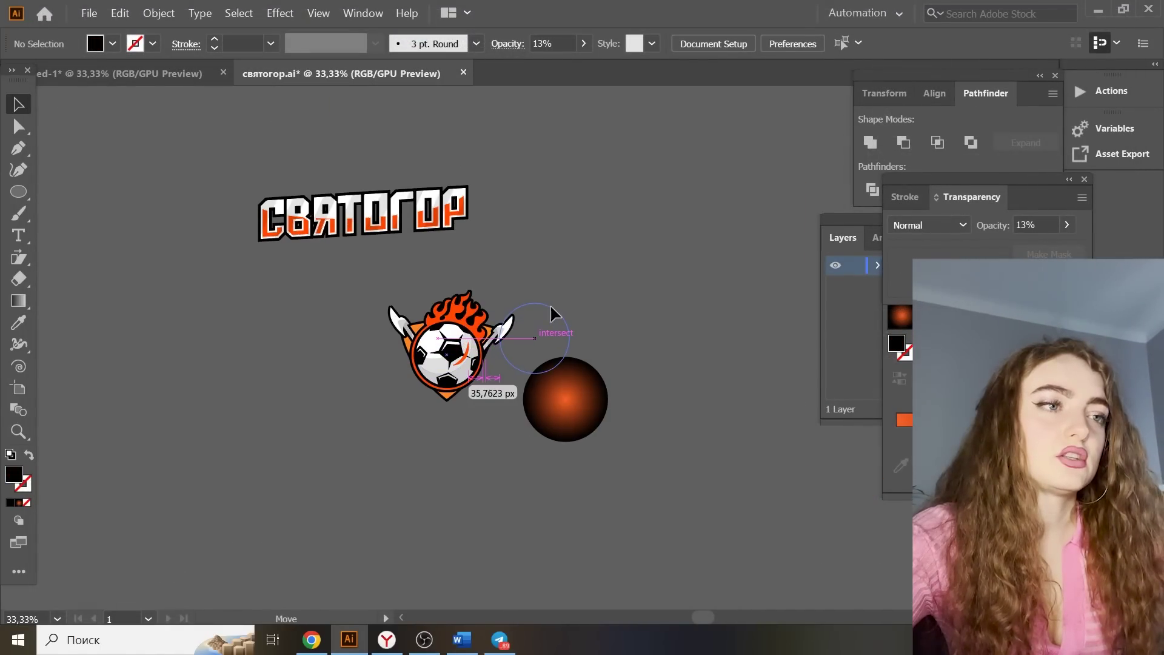
{"action": "left_click", "coordinate": [463, 303]}
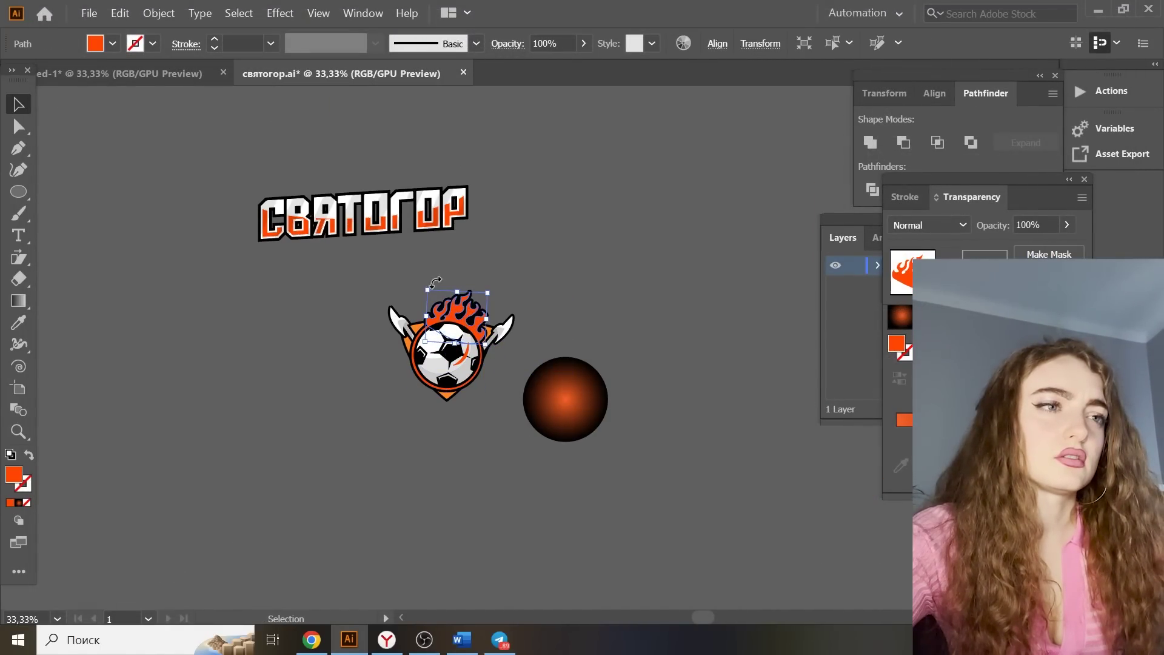
{"action": "left_click_drag", "start_coordinate": [477, 297], "coordinate": [580, 276]}
{"action": "key", "text": "Delete"}
{"action": "key", "text": "Delete"}
{"action": "key", "text": "Delete"}
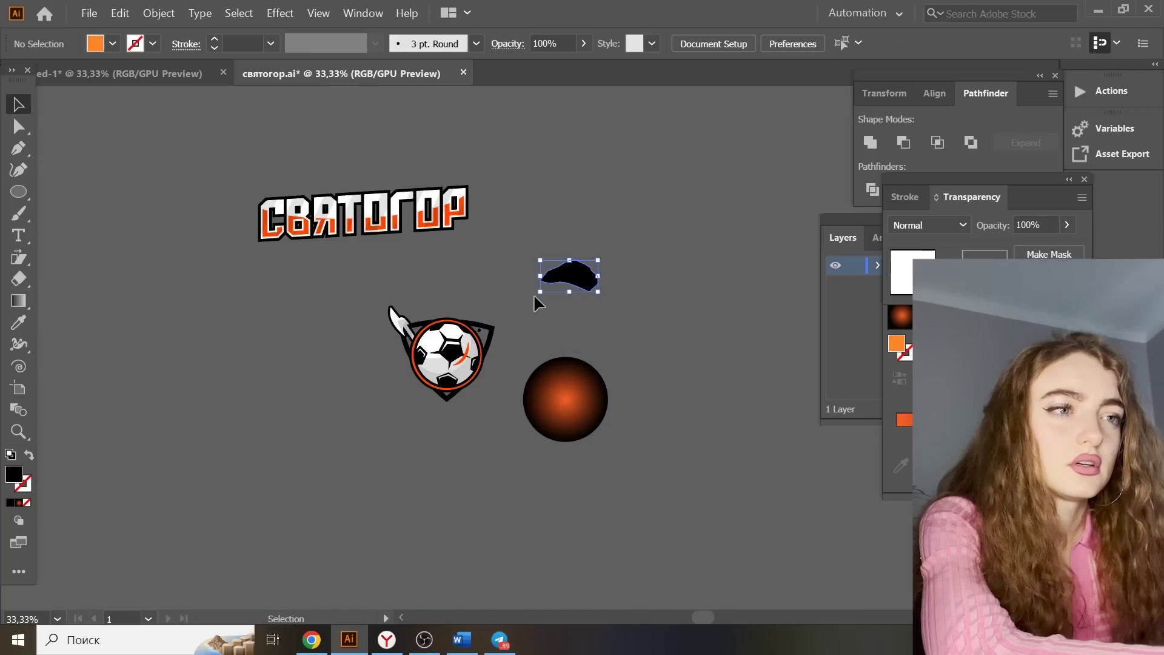
{"action": "key", "text": "Delete"}
{"action": "left_click_drag", "start_coordinate": [403, 331], "coordinate": [405, 334]}
{"action": "key", "text": "Delete"}
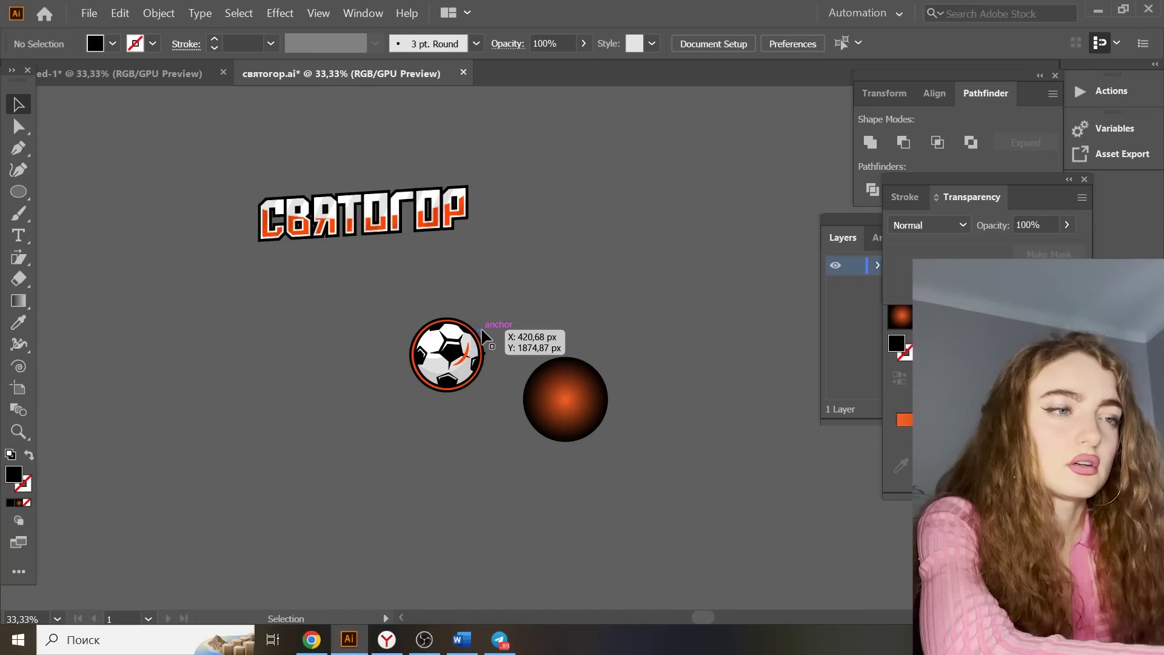
Delete the orange ring and accents around the ball and the glow circle beside it, keeping only the plain soccer ball
{"action": "left_click_drag", "start_coordinate": [481, 331], "coordinate": [554, 289]}
{"action": "key", "text": "Delete"}
{"action": "key", "text": "Delete"}
{"action": "left_click_drag", "start_coordinate": [473, 385], "coordinate": [621, 342]}
{"action": "key", "text": "Delete"}
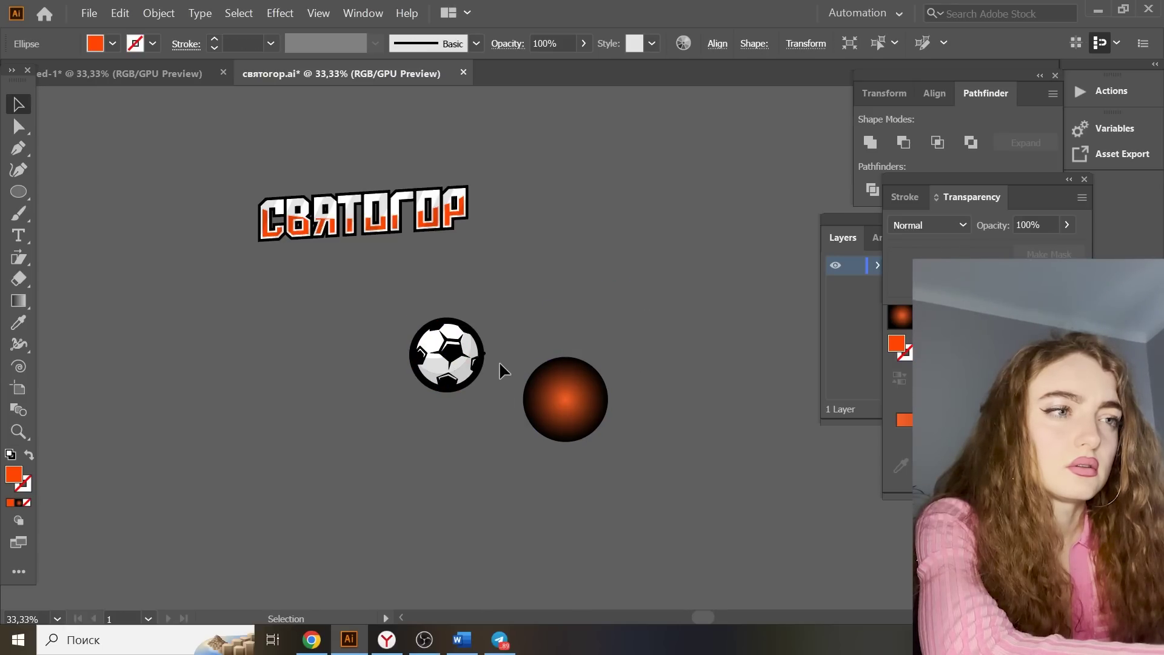
{"action": "key", "text": "ctrl+z"}
{"action": "key", "text": "Delete"}
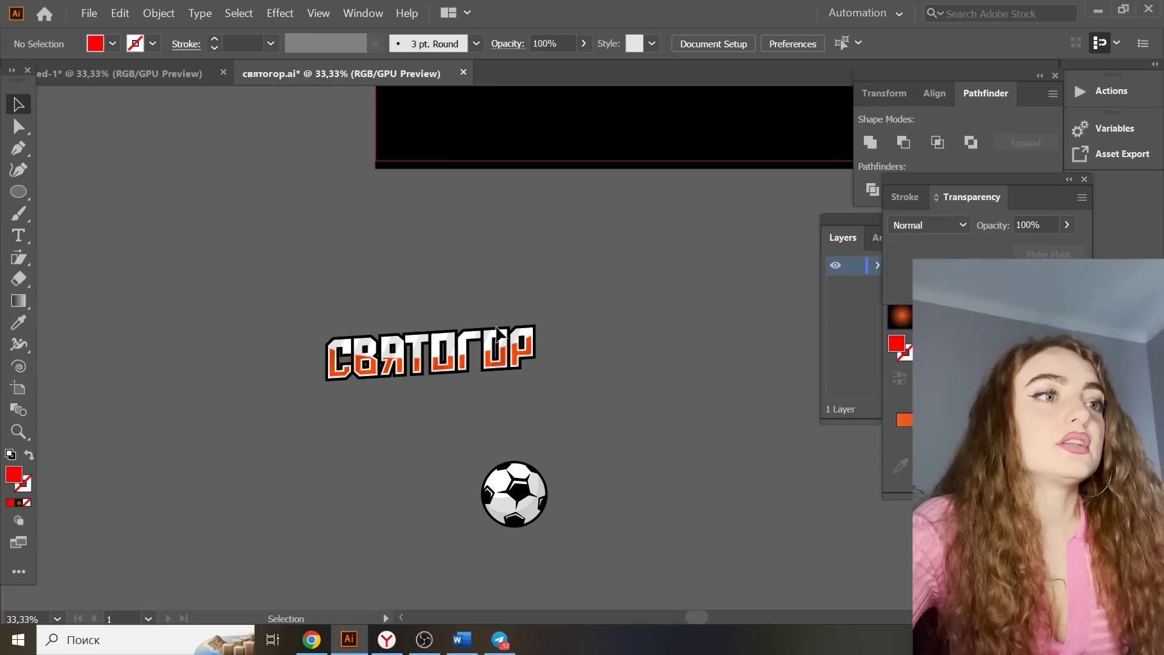
Shift the letters ГОР to the right and delete the first О of the СВЯТОГОР lettering
{"action": "left_click_drag", "start_coordinate": [476, 315], "coordinate": [547, 367]}
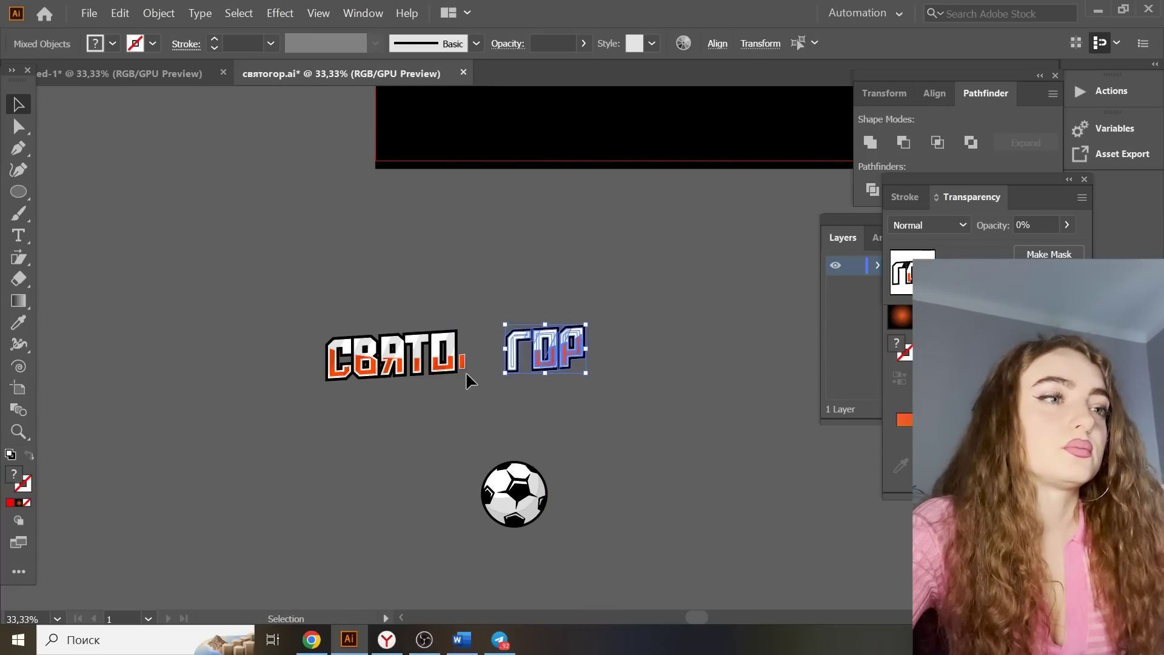
{"action": "key", "text": "ctrl+z"}
{"action": "left_click_drag", "start_coordinate": [463, 347], "coordinate": [482, 350]}
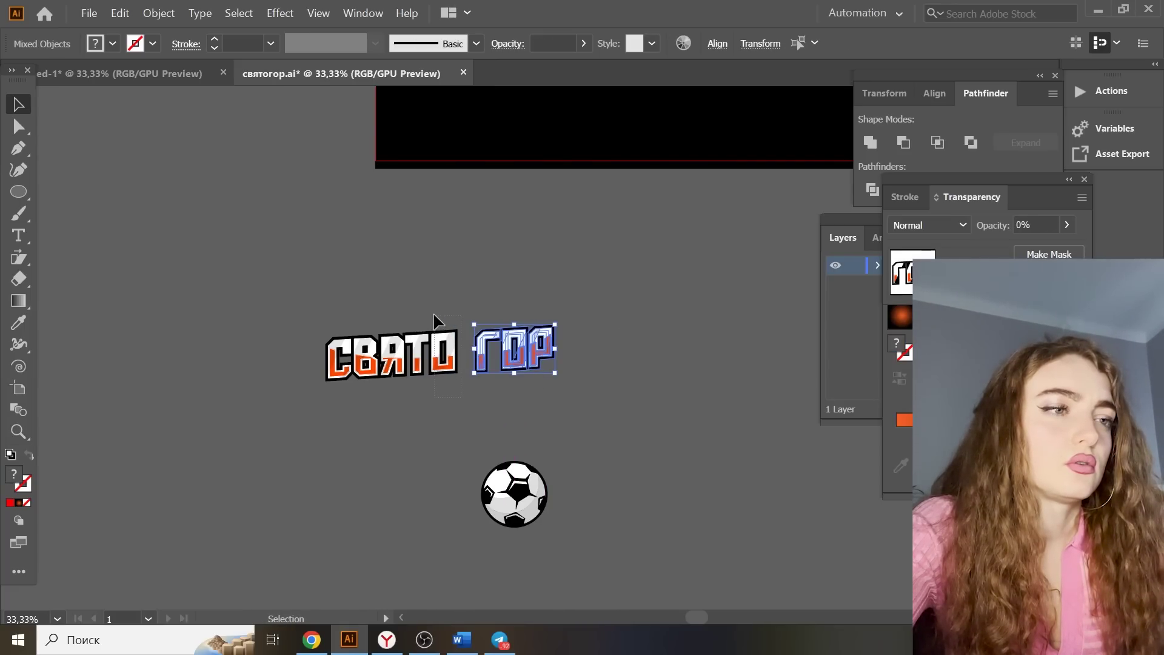
{"action": "left_click_drag", "start_coordinate": [435, 316], "coordinate": [599, 380]}
{"action": "key", "text": "Delete"}
{"action": "left_click_drag", "start_coordinate": [542, 363], "coordinate": [548, 359]}
Bring the soccer ball to the front and place it in the gap between СВЯТ and ГОР
{"action": "left_click", "coordinate": [514, 494]}
{"action": "right_click", "coordinate": [623, 344]}
{"action": "mouse_move", "coordinate": [679, 504]}
{"action": "left_click", "coordinate": [829, 504]}
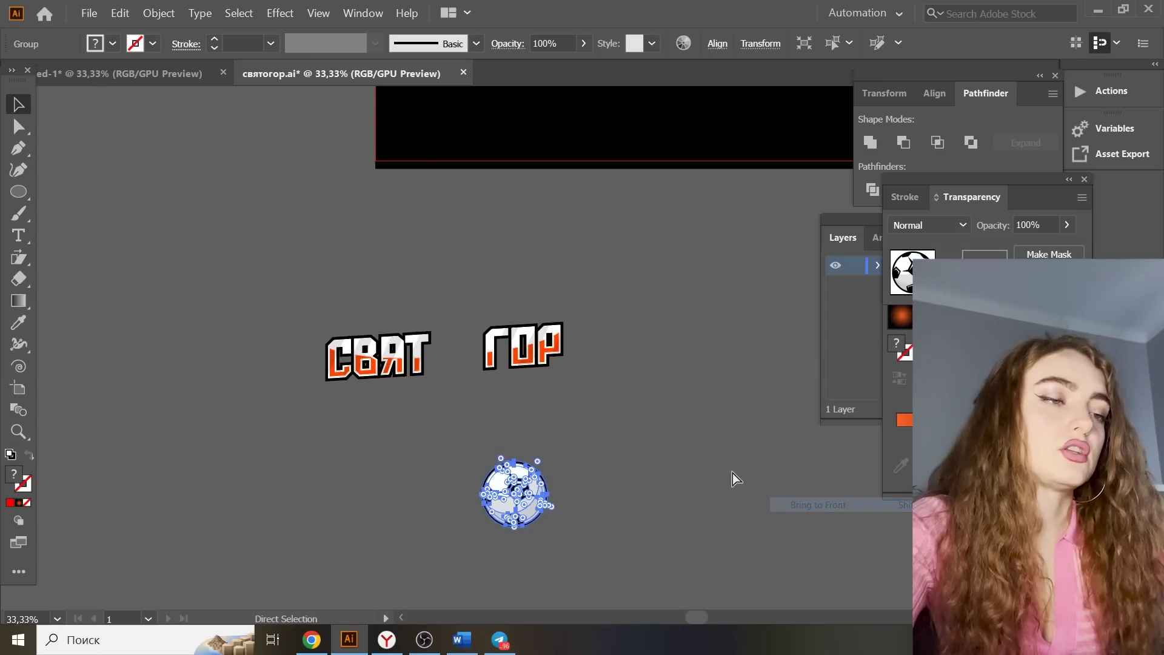
{"action": "left_click_drag", "start_coordinate": [497, 504], "coordinate": [467, 371]}
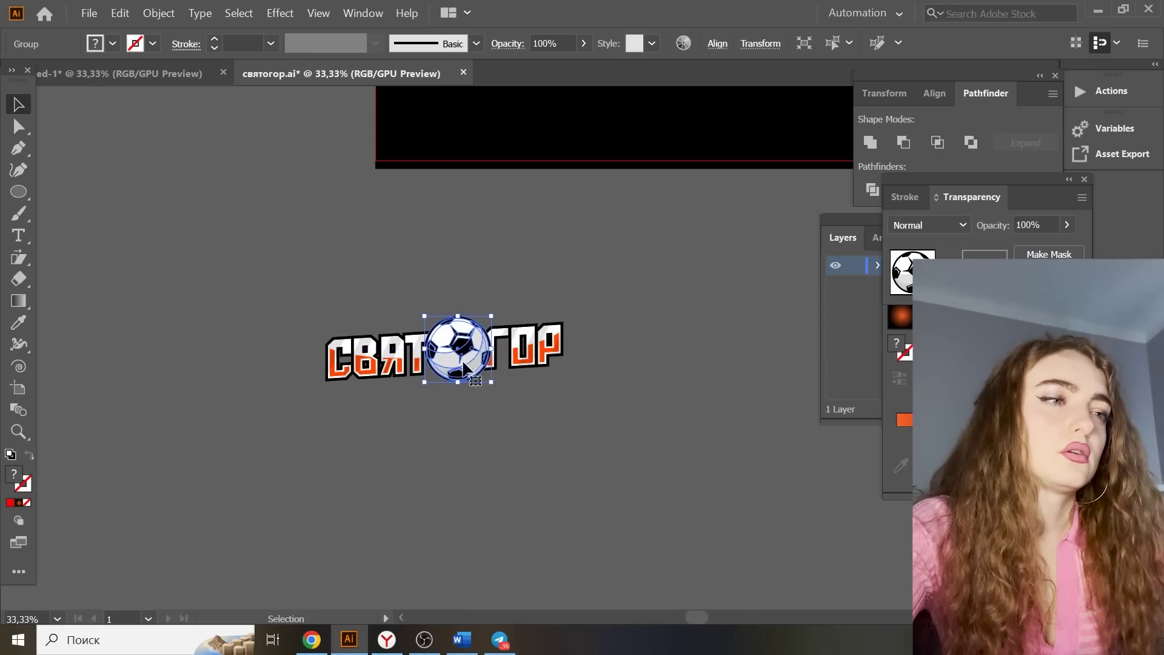
{"action": "left_click", "coordinate": [690, 445]}
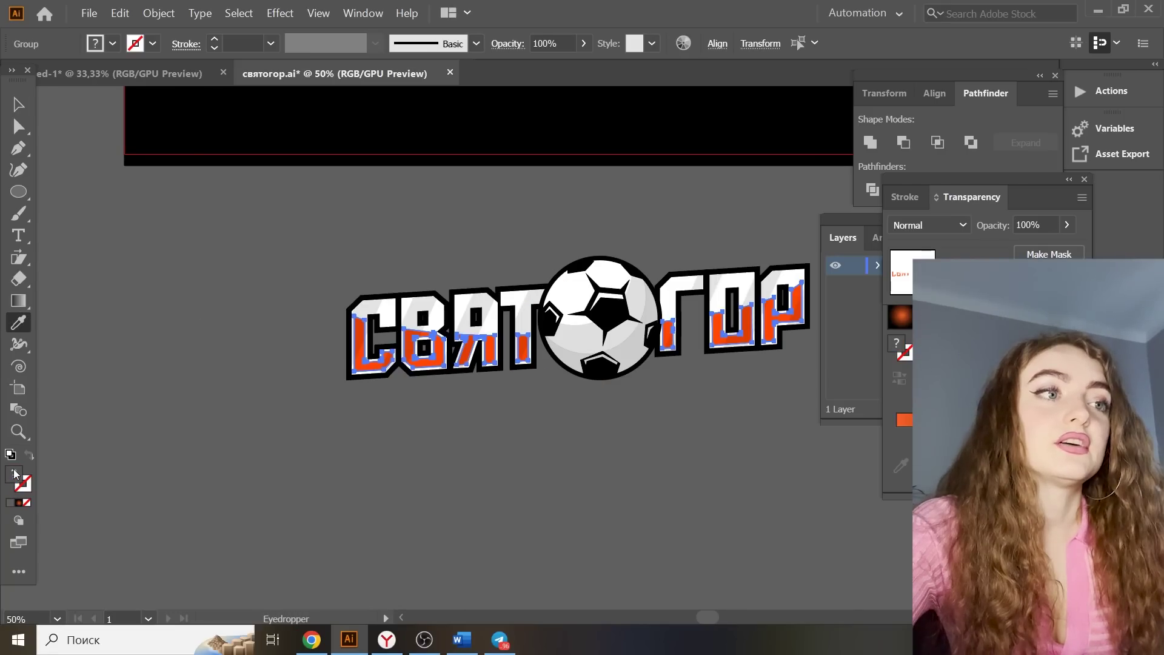
Recolour the orange lower parts of the letters to a near-black grey
{"action": "double_click", "coordinate": [15, 474]}
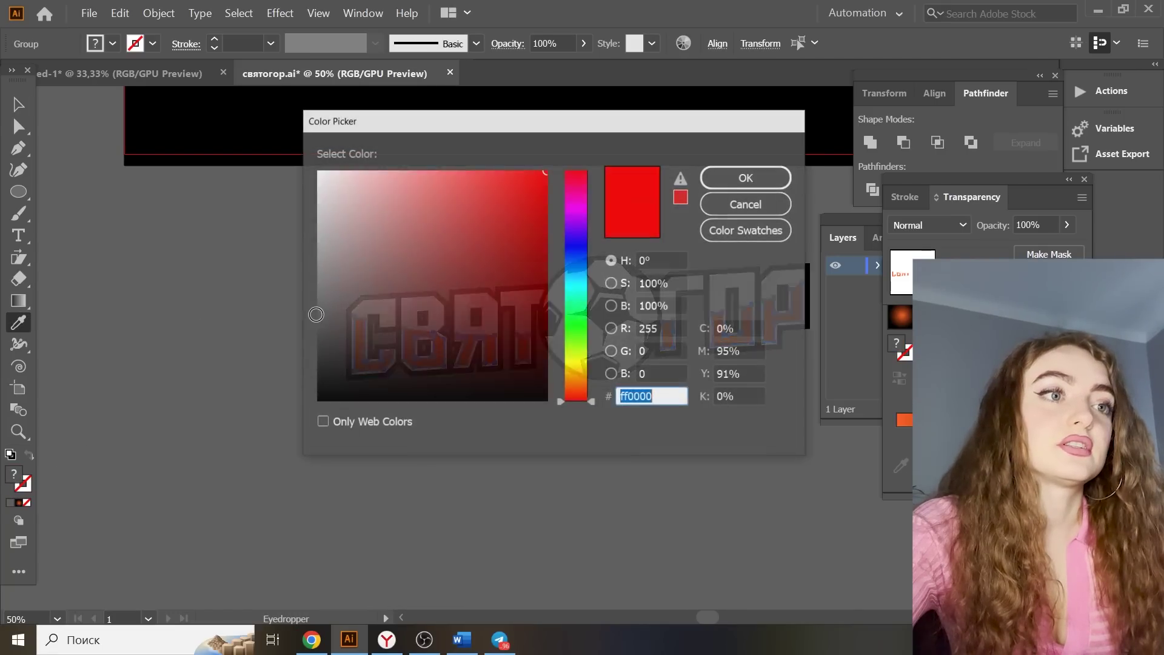
{"action": "left_click_drag", "start_coordinate": [317, 346], "coordinate": [304, 373]}
{"action": "left_click", "coordinate": [732, 181]}
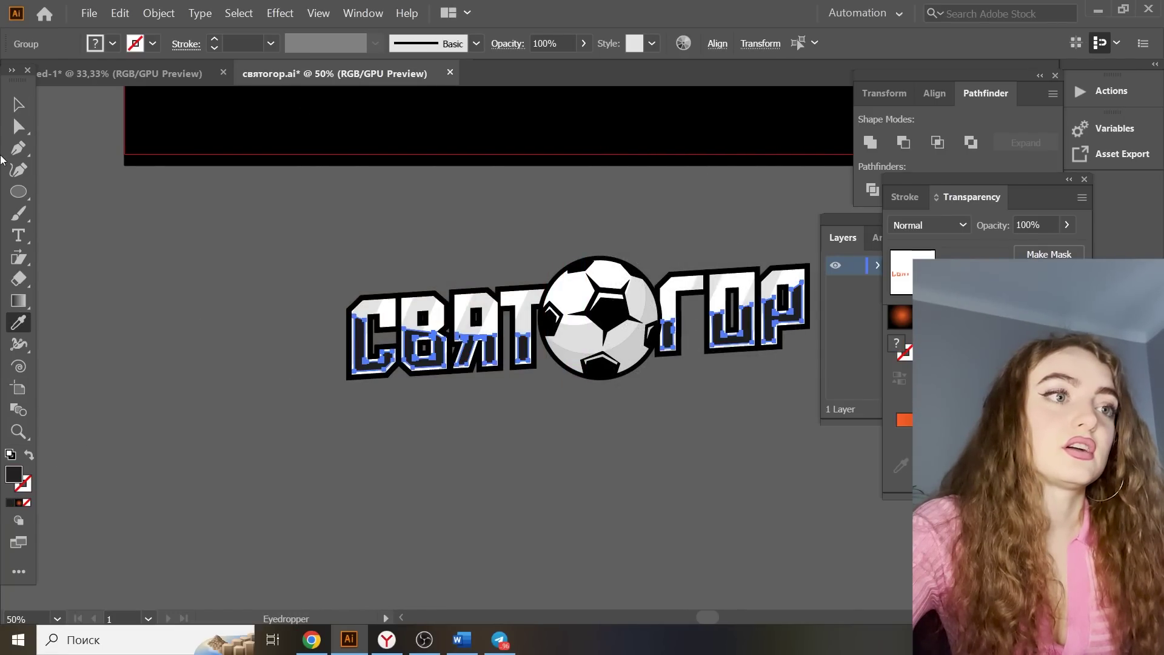
{"action": "left_click", "coordinate": [18, 105]}
{"action": "left_click", "coordinate": [205, 265]}
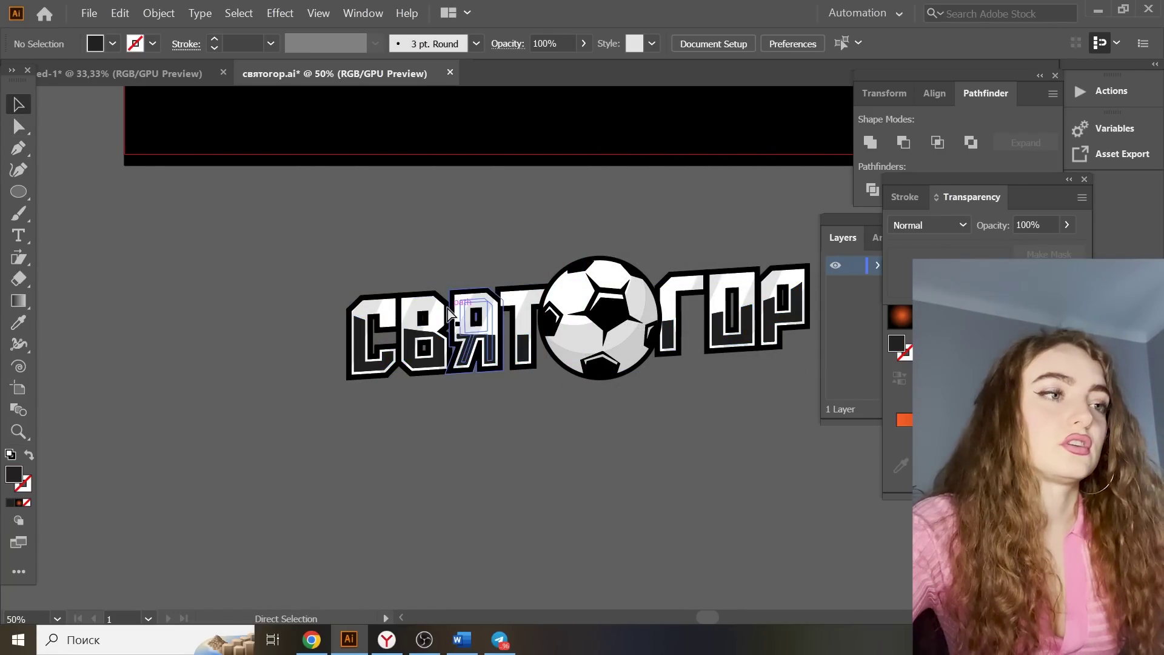
Move the monochrome lettering with the ball onto the black artboard, in its upper-left area
{"action": "key", "text": "ctrl+minus"}
{"action": "key", "text": "ctrl+minus"}
{"action": "left_click_drag", "start_coordinate": [384, 368], "coordinate": [694, 477]}
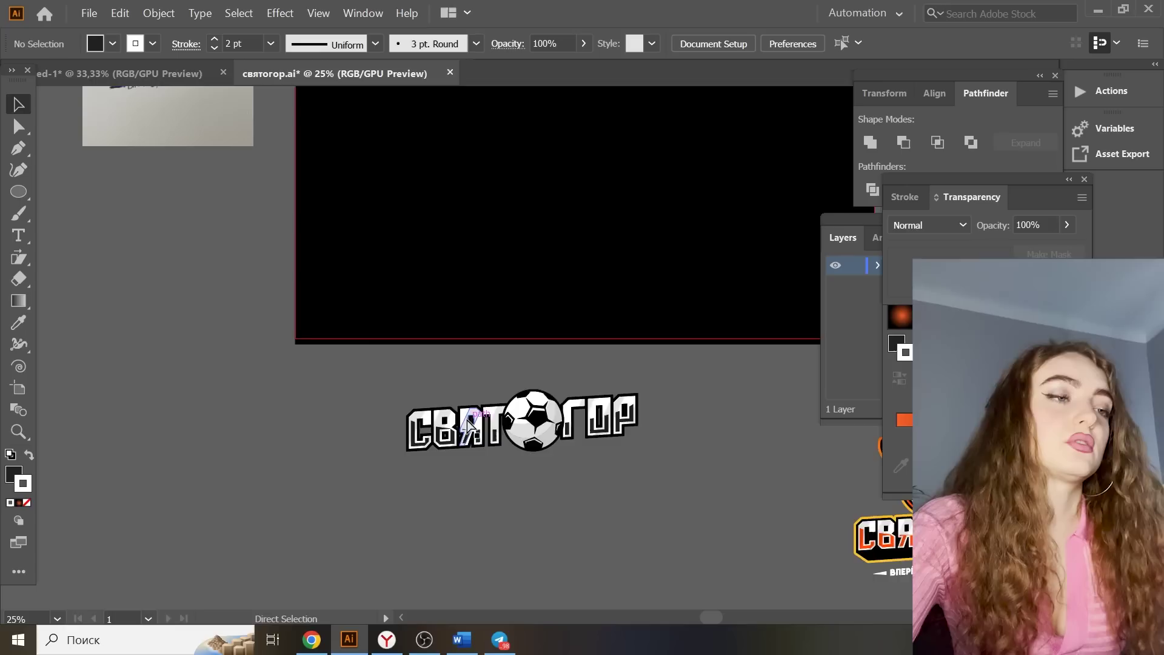
{"action": "key", "text": "ctrl+minus"}
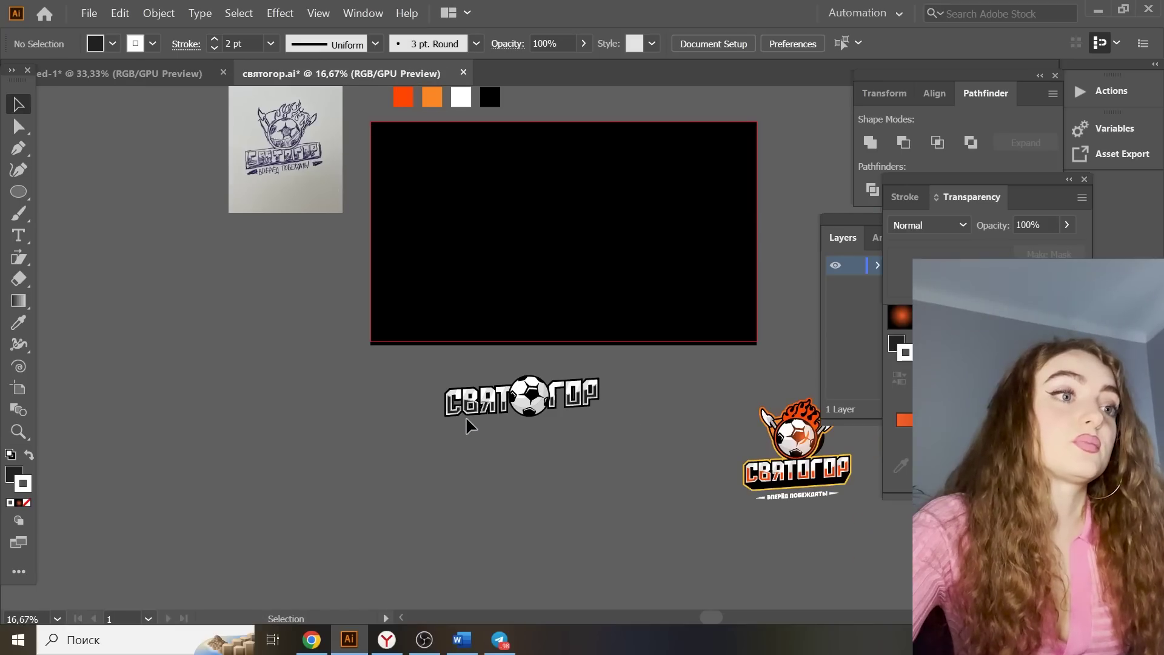
{"action": "scroll", "coordinate": [461, 419], "scroll_direction": "up", "scroll_amount": 2}
{"action": "left_click_drag", "start_coordinate": [637, 477], "coordinate": [644, 474]}
{"action": "scroll", "coordinate": [632, 515], "scroll_direction": "up", "scroll_amount": 3}
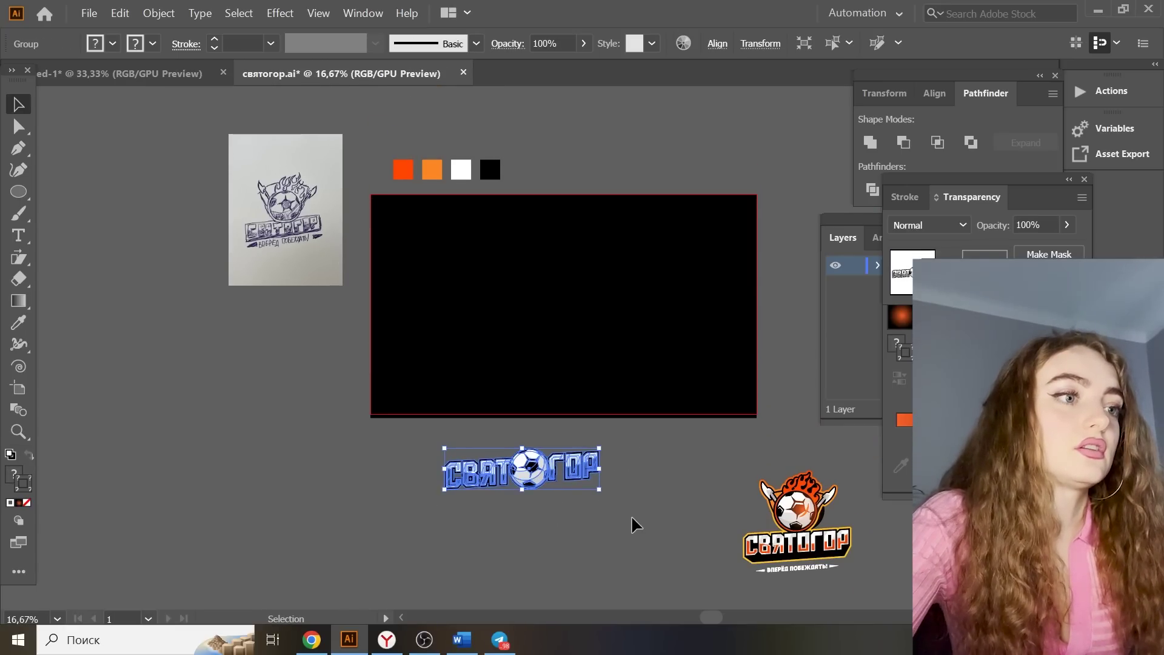
{"action": "left_click", "coordinate": [631, 515]}
{"action": "left_click_drag", "start_coordinate": [523, 469], "coordinate": [476, 261]}
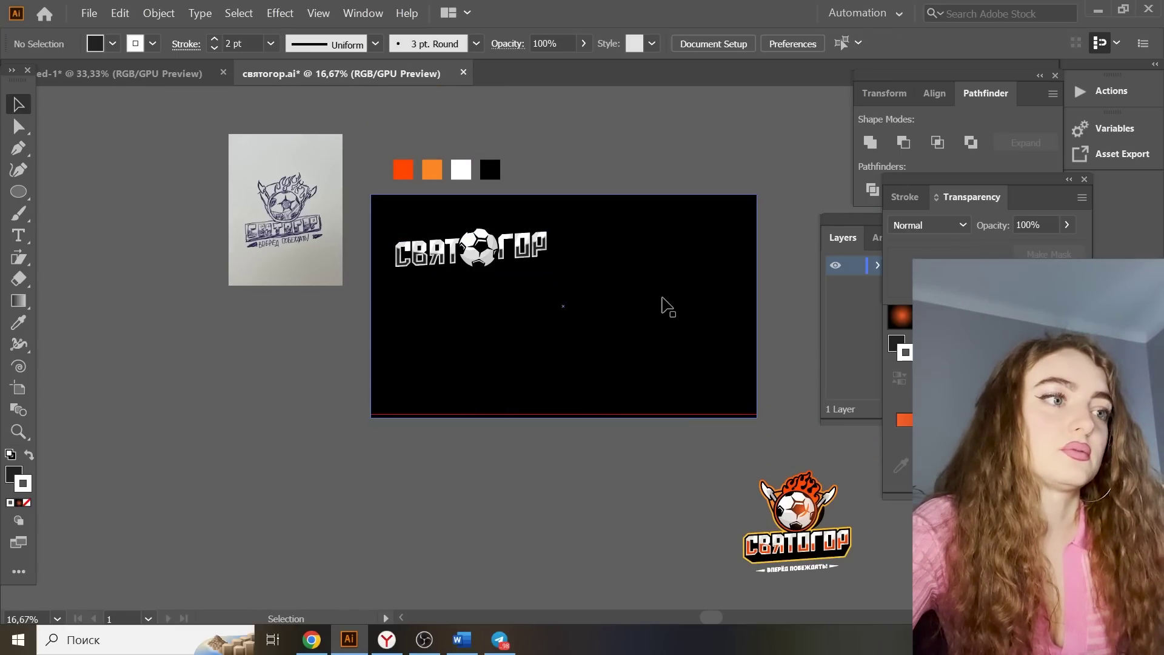
Check the logo brief in Word, return to Illustrator and paste the helmet sketch onto the artboard
{"action": "left_click", "coordinate": [462, 640]}
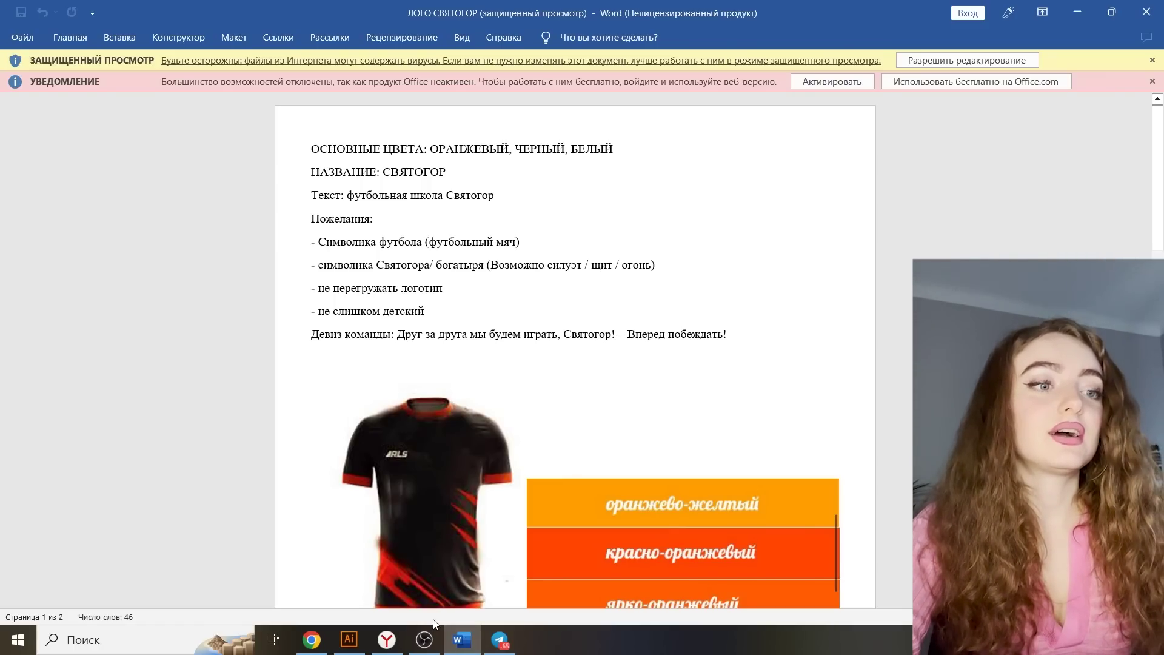
{"action": "left_click", "coordinate": [349, 640]}
{"action": "key", "text": "ctrl+v"}
{"action": "left_click_drag", "start_coordinate": [548, 373], "coordinate": [561, 382]}
Trace the helmet sketch's left dome edge and left cheek guard with the Pen tool, using an orange stroke and no fill
{"action": "key", "text": "ctrl+plus"}
{"action": "key", "text": "ctrl+plus"}
{"action": "key", "text": "ctrl+plus"}
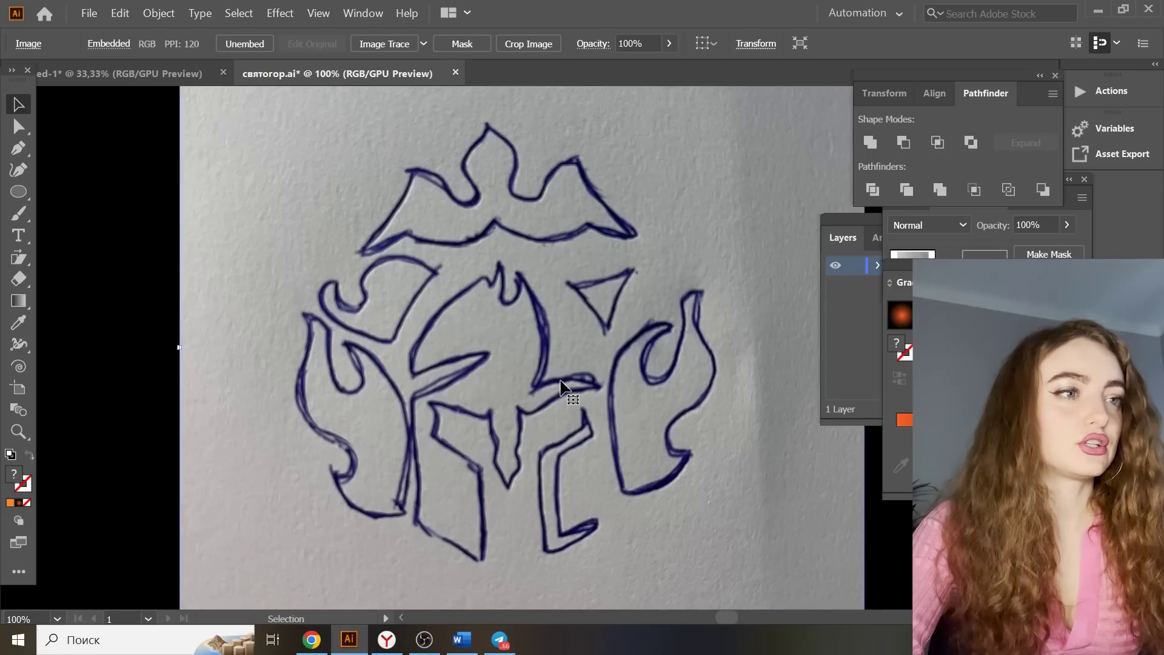
{"action": "left_click", "coordinate": [20, 156]}
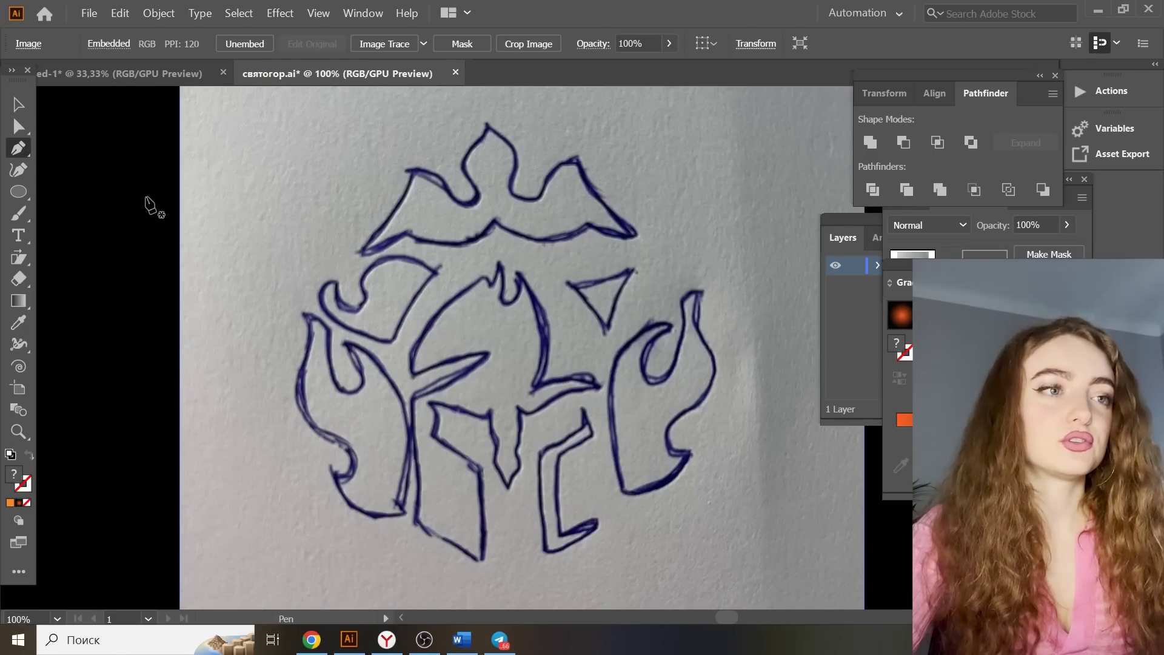
{"action": "key", "text": "ctrl+plus"}
{"action": "scroll", "coordinate": [378, 246], "scroll_direction": "down", "scroll_amount": 1}
{"action": "left_click", "coordinate": [489, 198]}
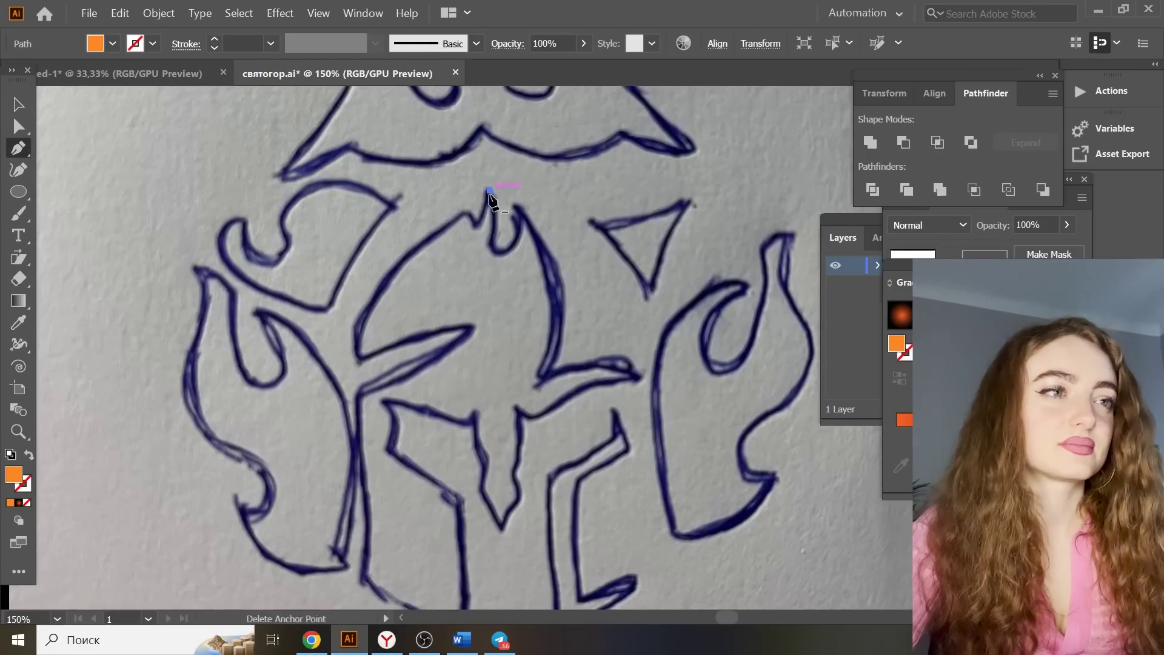
{"action": "left_click", "coordinate": [475, 229]}
{"action": "scroll", "coordinate": [475, 228], "scroll_direction": "down", "scroll_amount": 2}
{"action": "left_click_drag", "start_coordinate": [359, 288], "coordinate": [352, 334]}
{"action": "key", "text": "shift+x"}
{"action": "scroll", "coordinate": [361, 315], "scroll_direction": "down", "scroll_amount": 2}
{"action": "left_click_drag", "start_coordinate": [461, 372], "coordinate": [458, 338]}
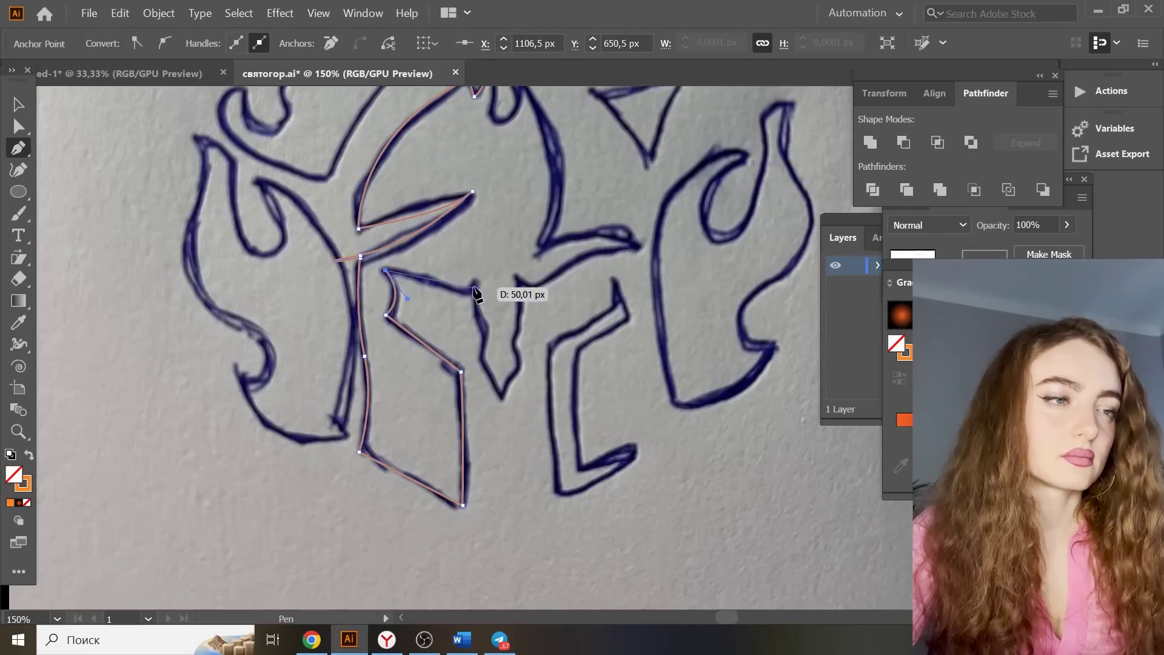
Continue the helmet path around the nose guard, right brow and right edge of the dome
{"action": "left_click", "coordinate": [484, 332]}
{"action": "left_click", "coordinate": [482, 361]}
{"action": "left_click", "coordinate": [503, 396]}
{"action": "left_click_drag", "start_coordinate": [509, 269], "coordinate": [586, 257]}
{"action": "left_click", "coordinate": [523, 296]}
{"action": "left_click", "coordinate": [516, 279]}
{"action": "scroll", "coordinate": [585, 267], "scroll_direction": "up", "scroll_amount": 1}
{"action": "left_click", "coordinate": [635, 305]}
{"action": "left_click_drag", "start_coordinate": [547, 295], "coordinate": [509, 316]}
{"action": "scroll", "coordinate": [534, 267], "scroll_direction": "up", "scroll_amount": 2}
{"action": "left_click_drag", "start_coordinate": [523, 196], "coordinate": [433, 125]}
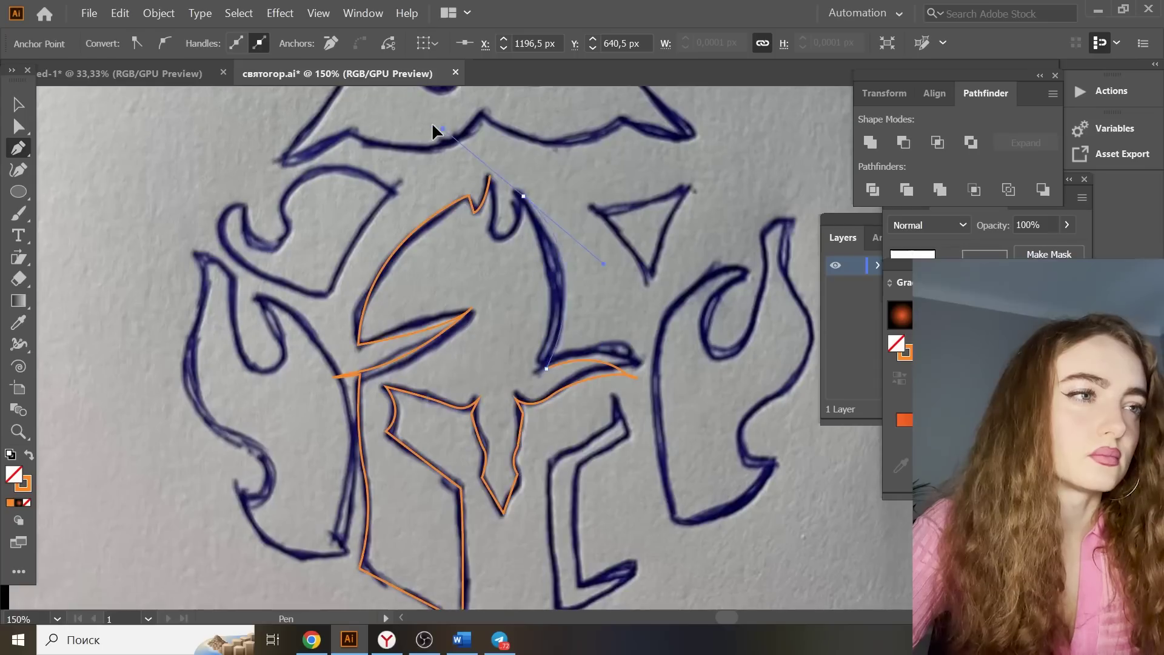
Trace the right cheek guard as a separate closed path and adjust an anchor on the left cheek guard
{"action": "scroll", "coordinate": [516, 295], "scroll_direction": "down", "scroll_amount": 3}
{"action": "left_click", "coordinate": [616, 248]}
{"action": "left_click", "coordinate": [616, 277]}
{"action": "left_click", "coordinate": [550, 323]}
{"action": "left_click", "coordinate": [557, 473]}
{"action": "left_click_drag", "start_coordinate": [638, 419], "coordinate": [646, 393]}
{"action": "left_click", "coordinate": [628, 291]}
{"action": "left_click", "coordinate": [615, 249]}
{"action": "key", "text": "ctrl+minus"}
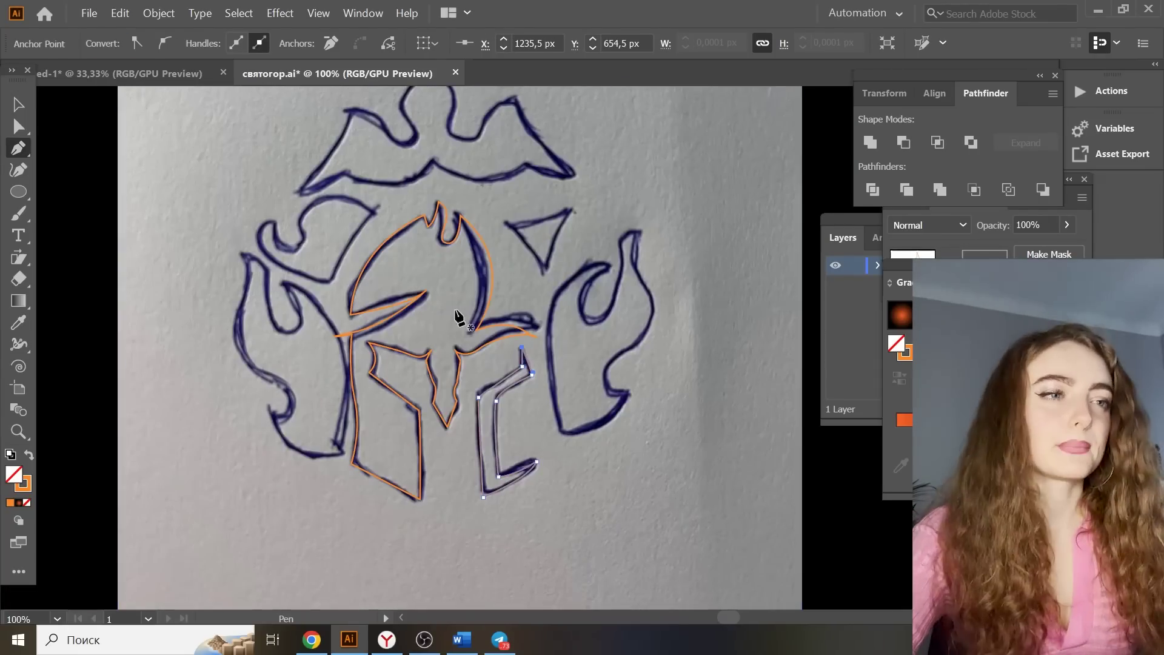
{"action": "key", "text": "a"}
{"action": "left_click_drag", "start_coordinate": [420, 411], "coordinate": [419, 403]}
Trace the flame right of the helmet and the small triangle above it with the Pen tool
{"action": "left_click", "coordinate": [23, 152]}
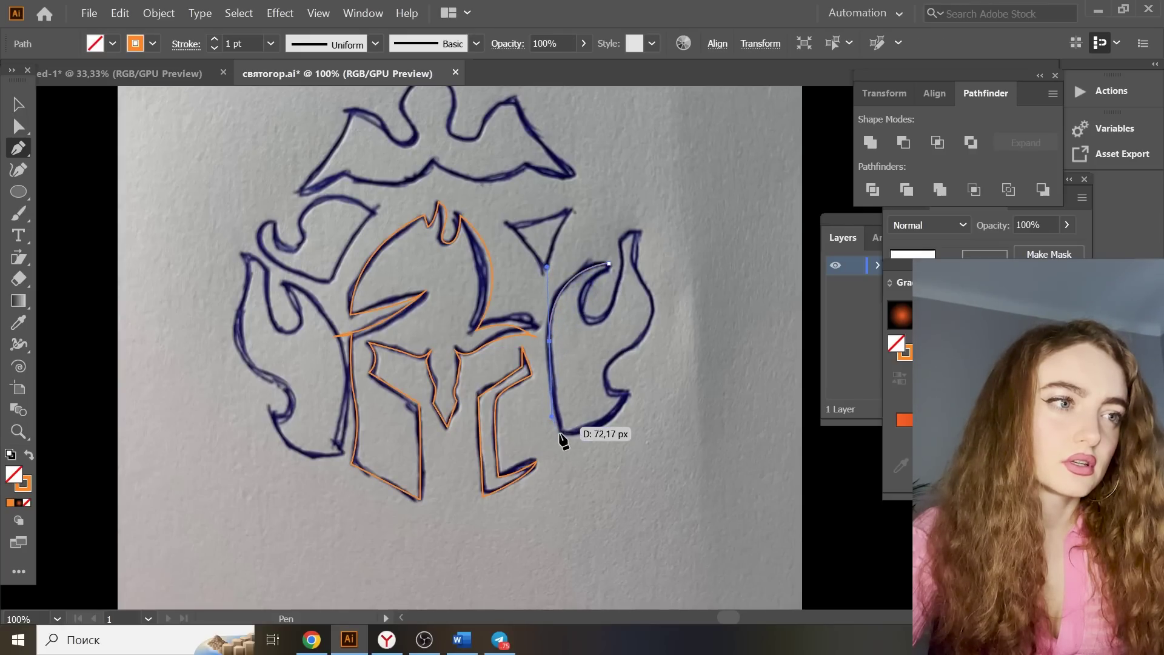
{"action": "left_click_drag", "start_coordinate": [560, 434], "coordinate": [561, 437]}
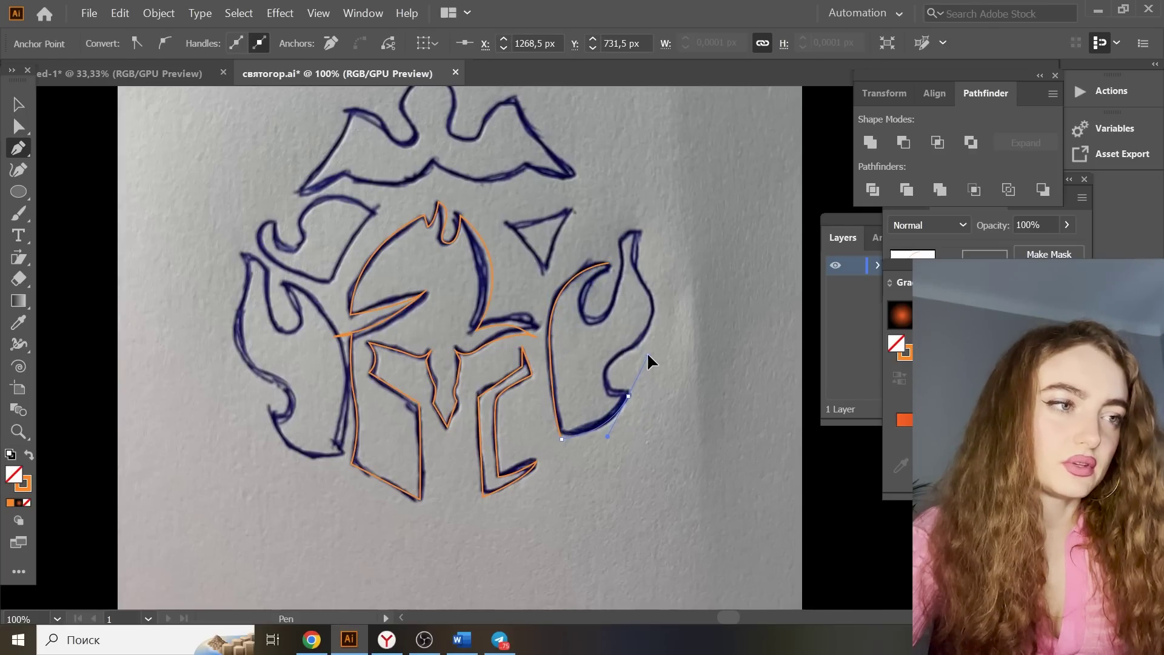
{"action": "key", "text": "ctrl+equal"}
{"action": "scroll", "coordinate": [394, 325], "scroll_direction": "up", "scroll_amount": 2}
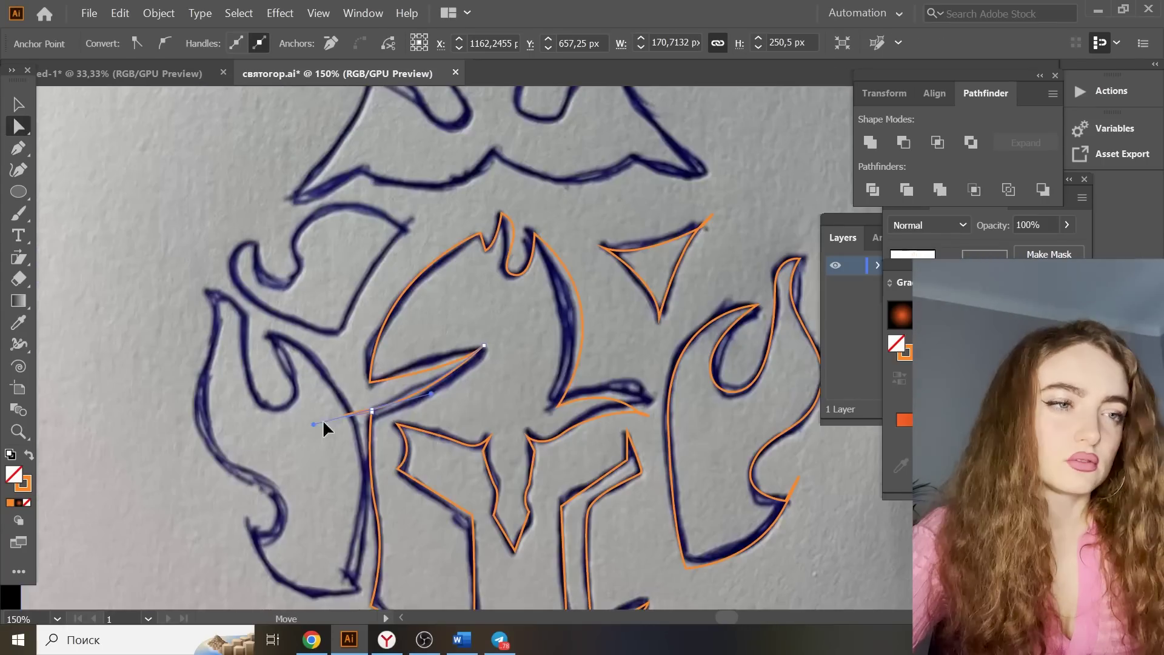
Trace the two flame shapes left of the helmet, closing the lower flame's path at its tip
{"action": "key", "text": "ctrl+equal"}
{"action": "key", "text": "ctrl+equal"}
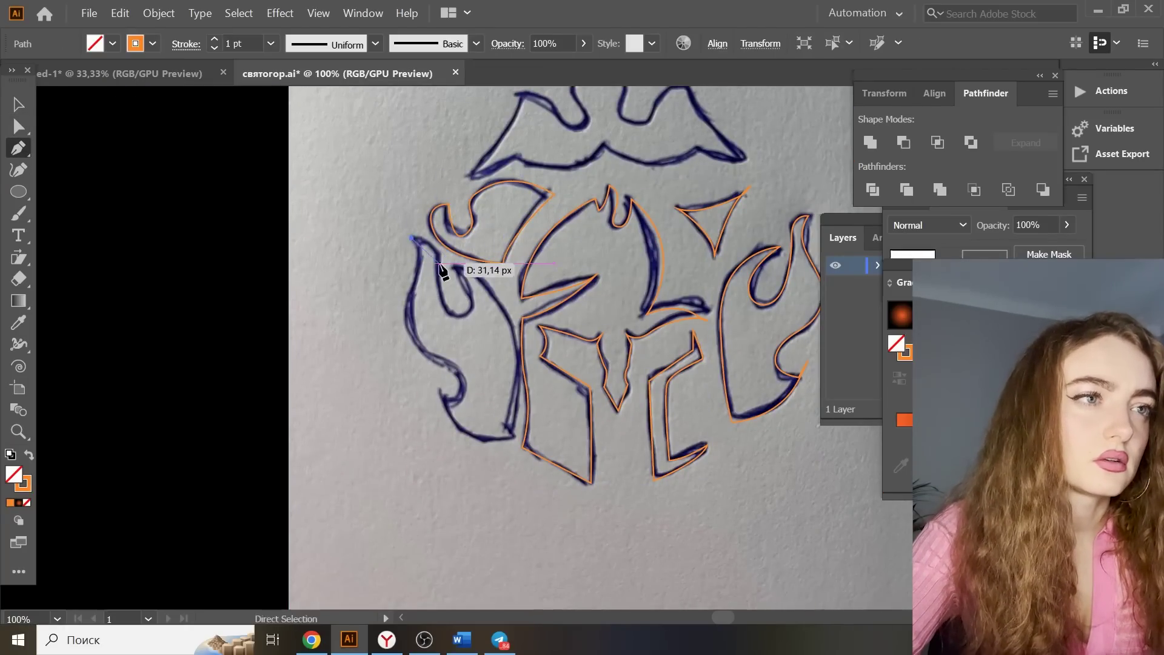
{"action": "left_click_drag", "start_coordinate": [504, 432], "coordinate": [495, 451]}
{"action": "left_click", "coordinate": [412, 238]}
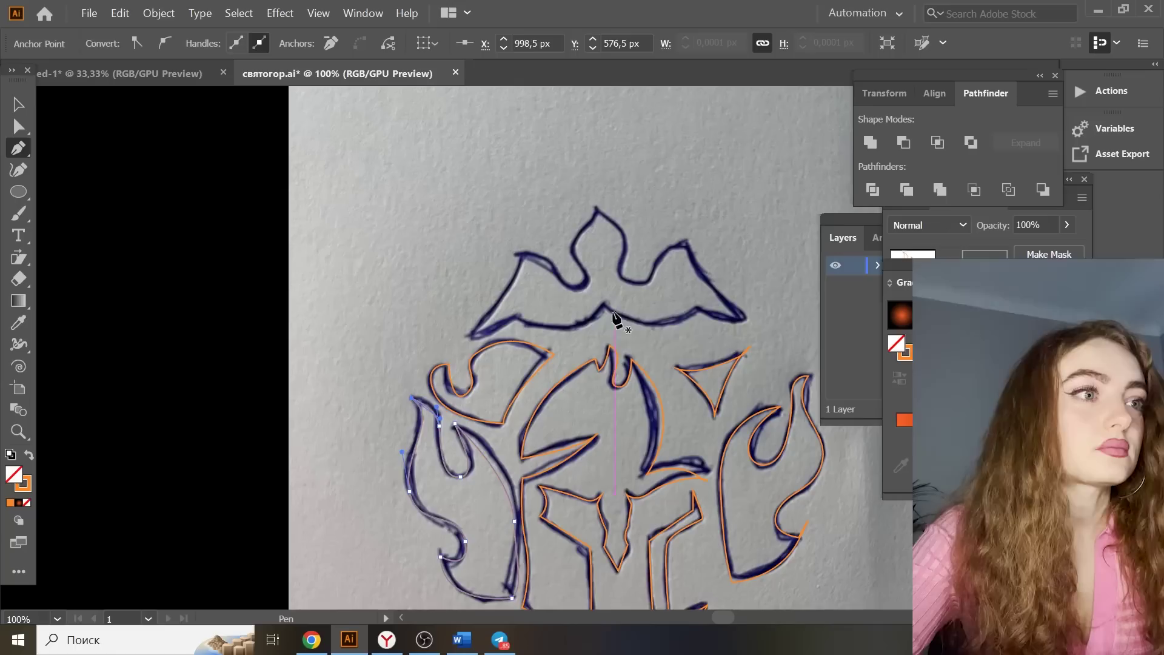
Trace the right half of the crown-shaped flame above the helmet and delete the sketch image
{"action": "left_click_drag", "start_coordinate": [605, 219], "coordinate": [641, 253]}
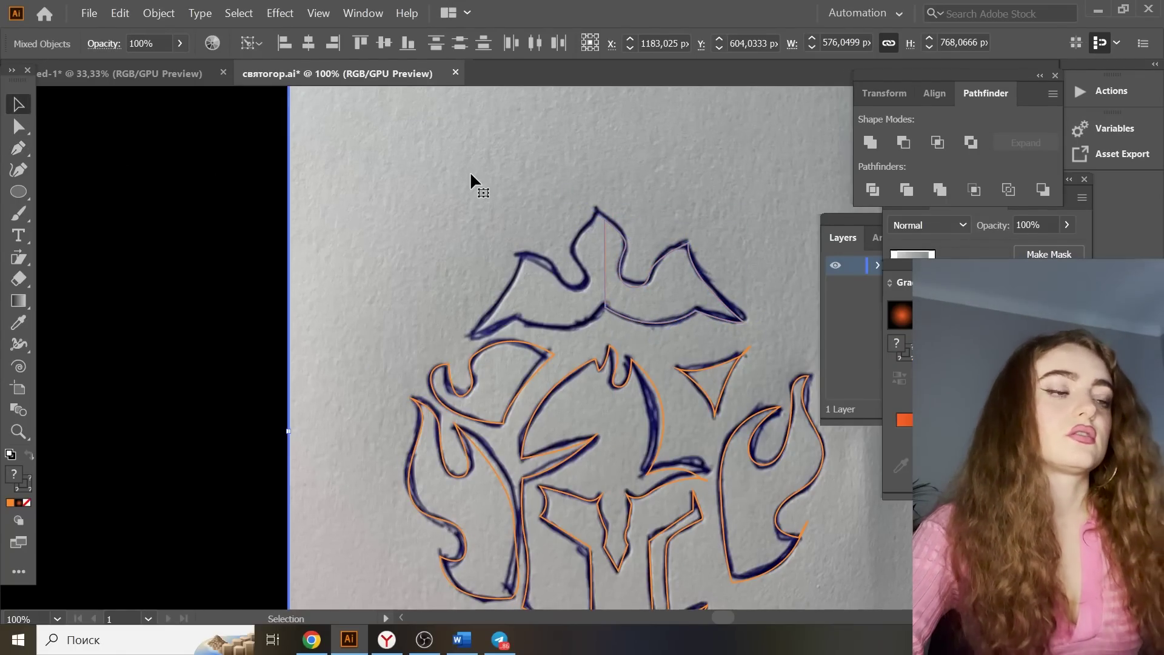
{"action": "key", "text": "ctrl+minus"}
{"action": "key", "text": "ctrl+minus"}
{"action": "key", "text": "ctrl+minus"}
{"action": "key", "text": "ctrl+minus"}
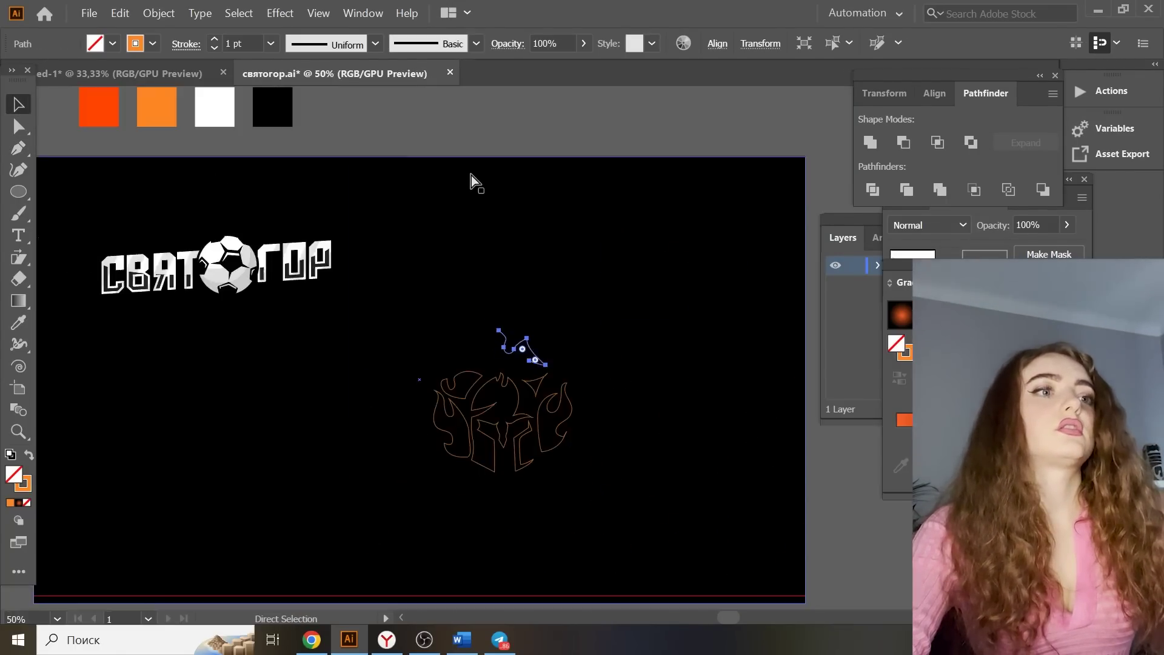
{"action": "left_click", "coordinate": [534, 320]}
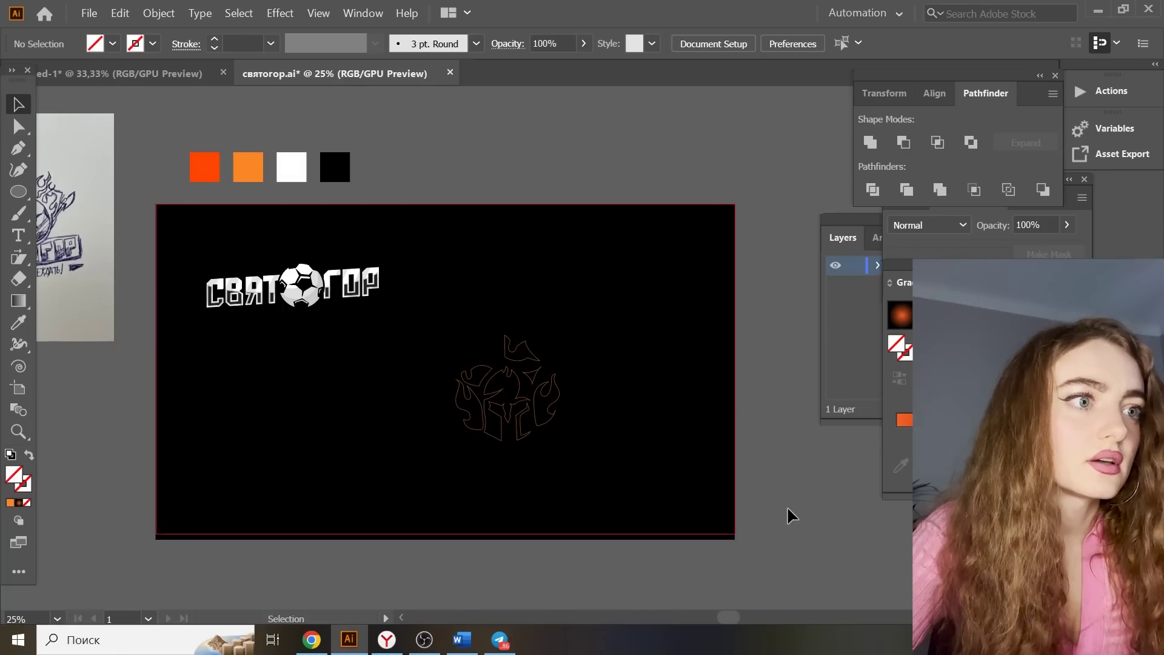
Fill all the traced helmet and flame shapes with the light orange palette swatch using the Eyedropper
{"action": "left_click_drag", "start_coordinate": [470, 320], "coordinate": [471, 322]}
{"action": "left_click", "coordinate": [18, 323]}
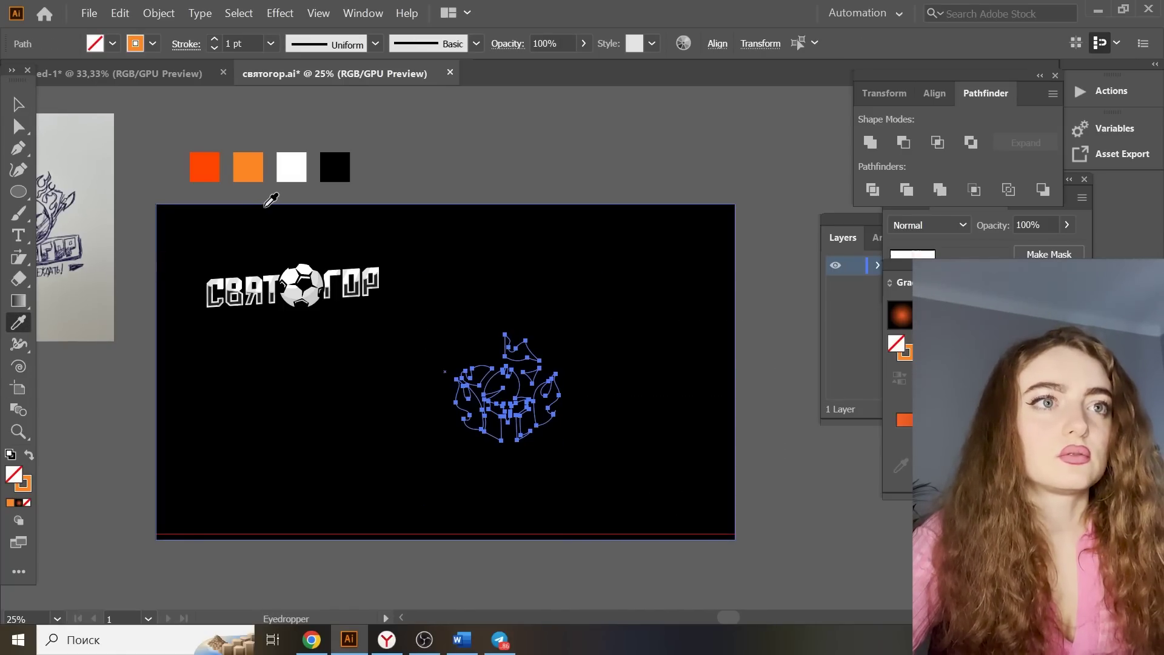
{"action": "left_click", "coordinate": [252, 170]}
{"action": "key", "text": "v"}
{"action": "left_click", "coordinate": [532, 126]}
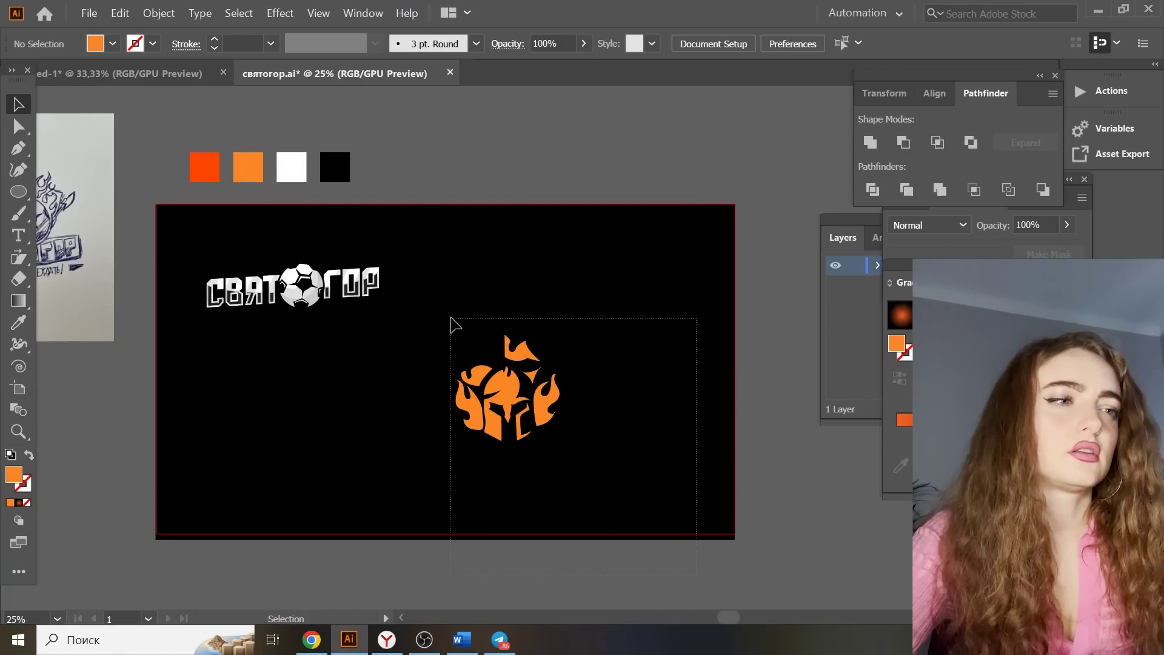
Scale down the whole helmet emblem, and reflect a copy of the right half of the crown flame about the vertical axis
{"action": "left_click_drag", "start_coordinate": [454, 325], "coordinate": [511, 369]}
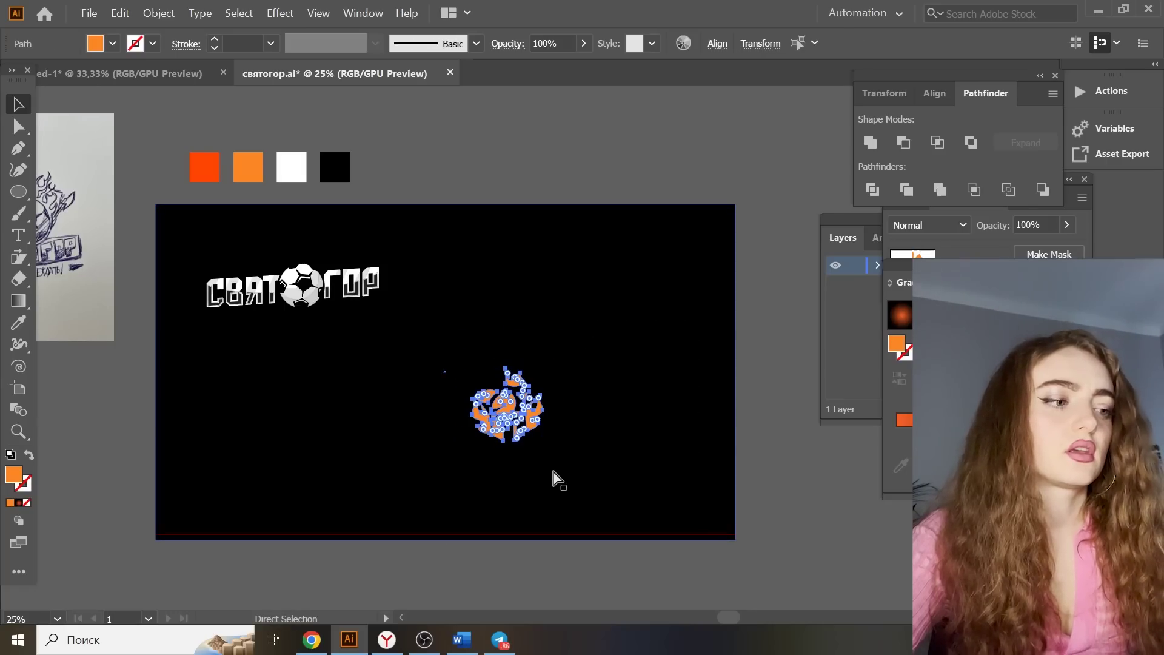
{"action": "key", "text": "ctrl+plus"}
{"action": "scroll", "coordinate": [560, 412], "scroll_direction": "up", "scroll_amount": 1}
{"action": "left_click", "coordinate": [549, 399]}
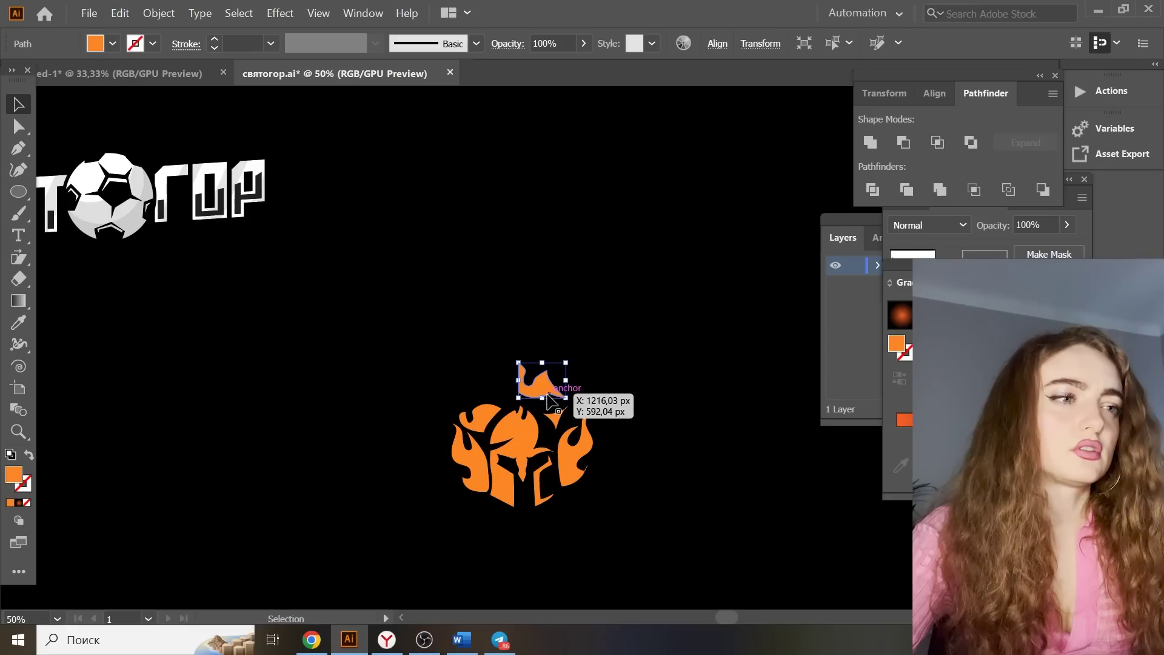
{"action": "right_click", "coordinate": [623, 331]}
{"action": "mouse_move", "coordinate": [727, 516]}
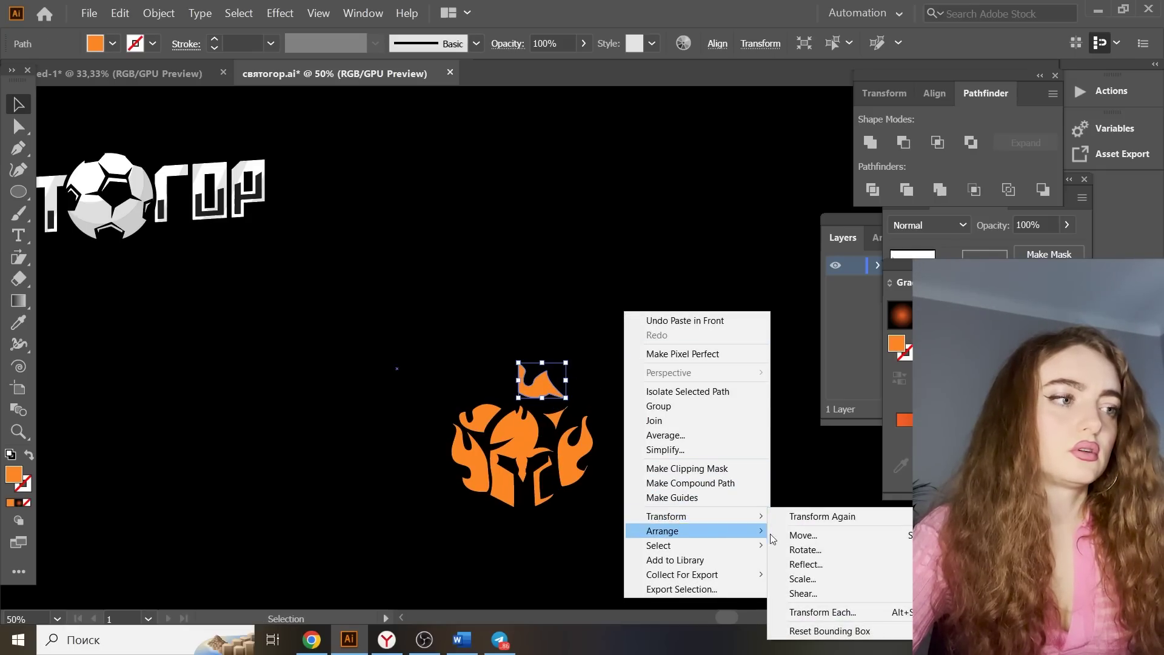
{"action": "left_click", "coordinate": [804, 564]}
{"action": "left_click", "coordinate": [673, 435]}
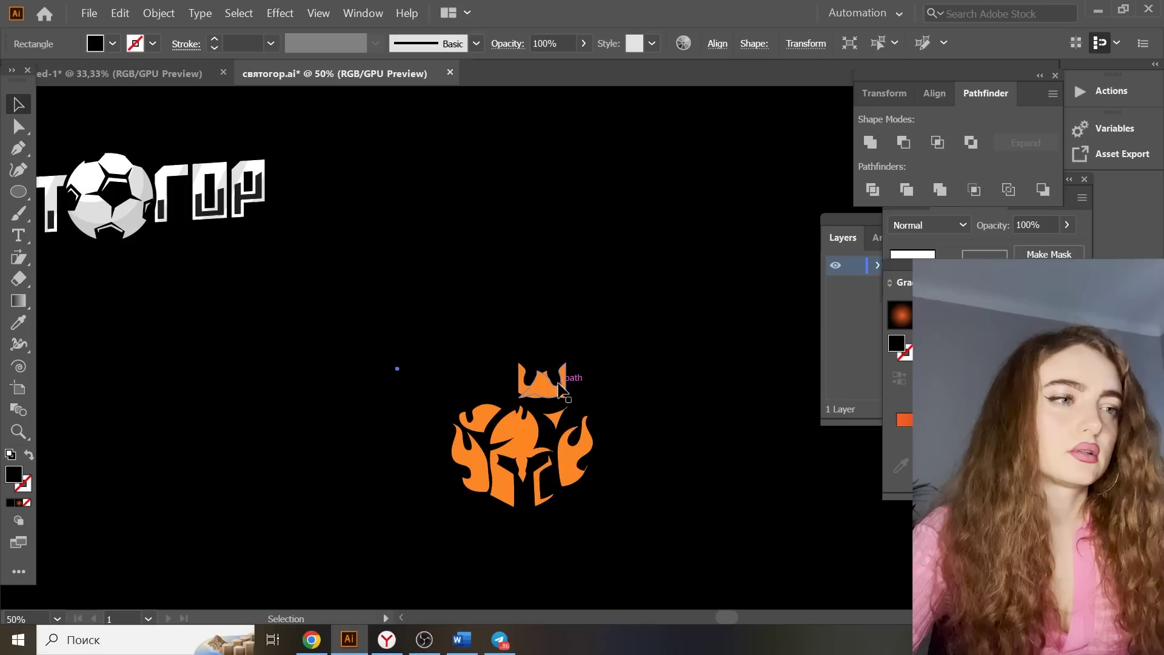
Place the mirrored crown half against the original half and unite both into one symmetrical crown flame
{"action": "left_click_drag", "start_coordinate": [570, 391], "coordinate": [521, 395]}
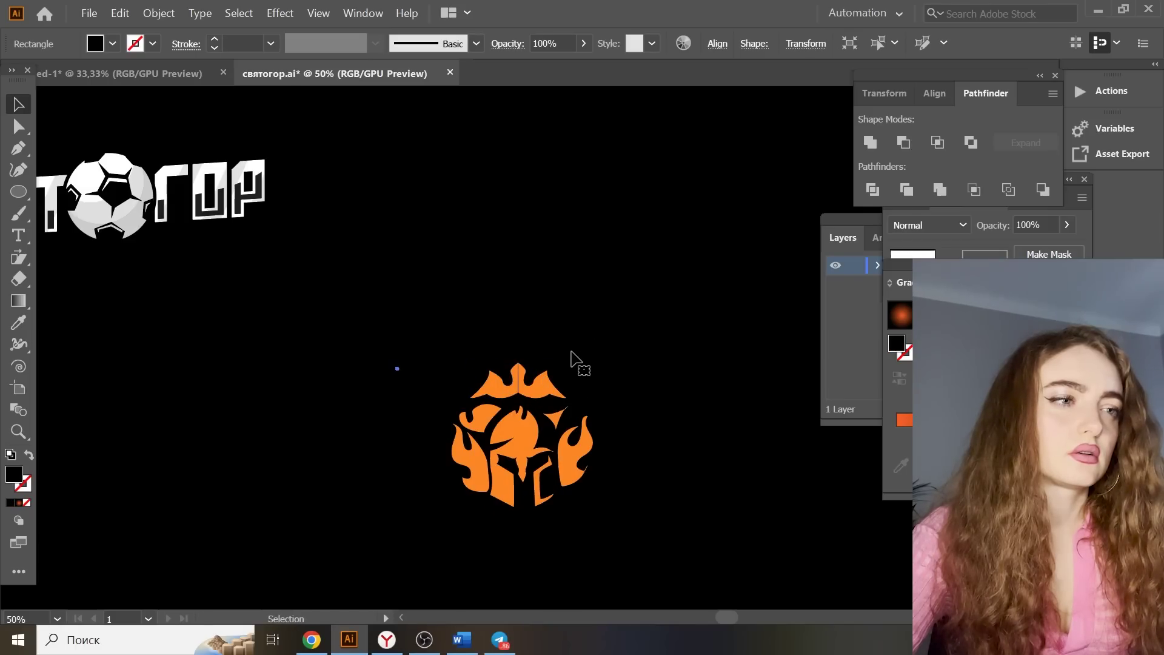
{"action": "left_click", "coordinate": [550, 388]}
{"action": "key", "text": "ctrl+plus"}
{"action": "key", "text": "ctrl+plus"}
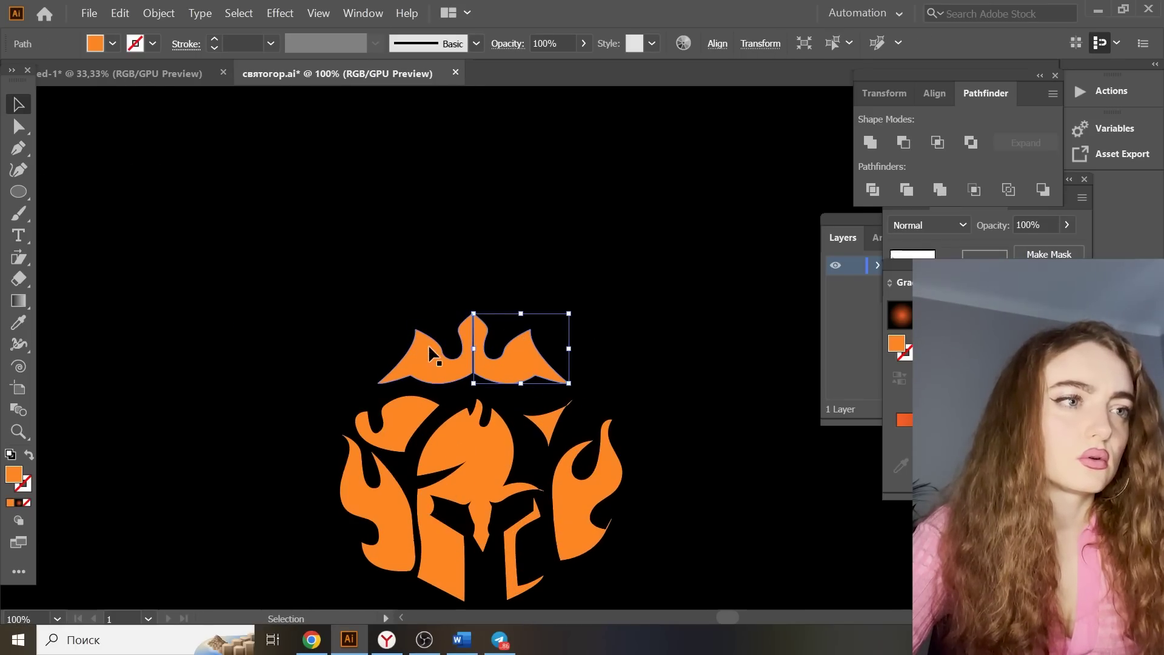
{"action": "left_click_drag", "start_coordinate": [445, 353], "coordinate": [506, 374]}
{"action": "left_click", "coordinate": [474, 377]}
Shift the crown flame slightly right and down so it sits centred above the helmet
{"action": "key", "text": "ctrl+minus"}
{"action": "key", "text": "ctrl+minus"}
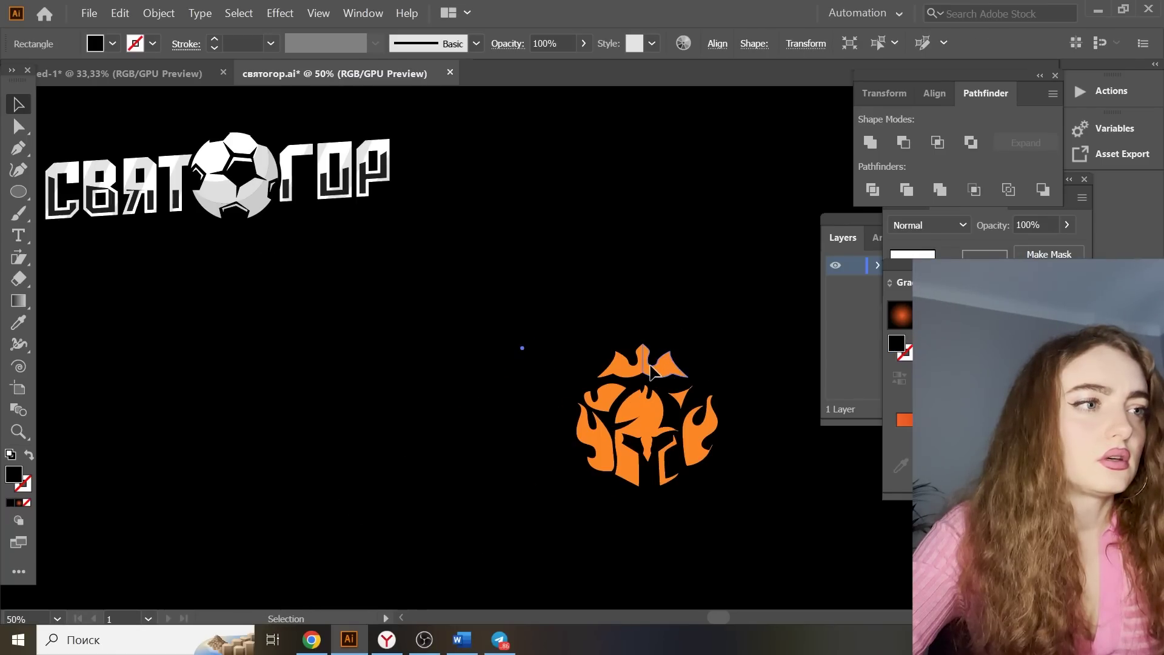
{"action": "left_click", "coordinate": [650, 371]}
{"action": "left_click_drag", "start_coordinate": [665, 377], "coordinate": [667, 383]}
{"action": "left_click", "coordinate": [675, 301]}
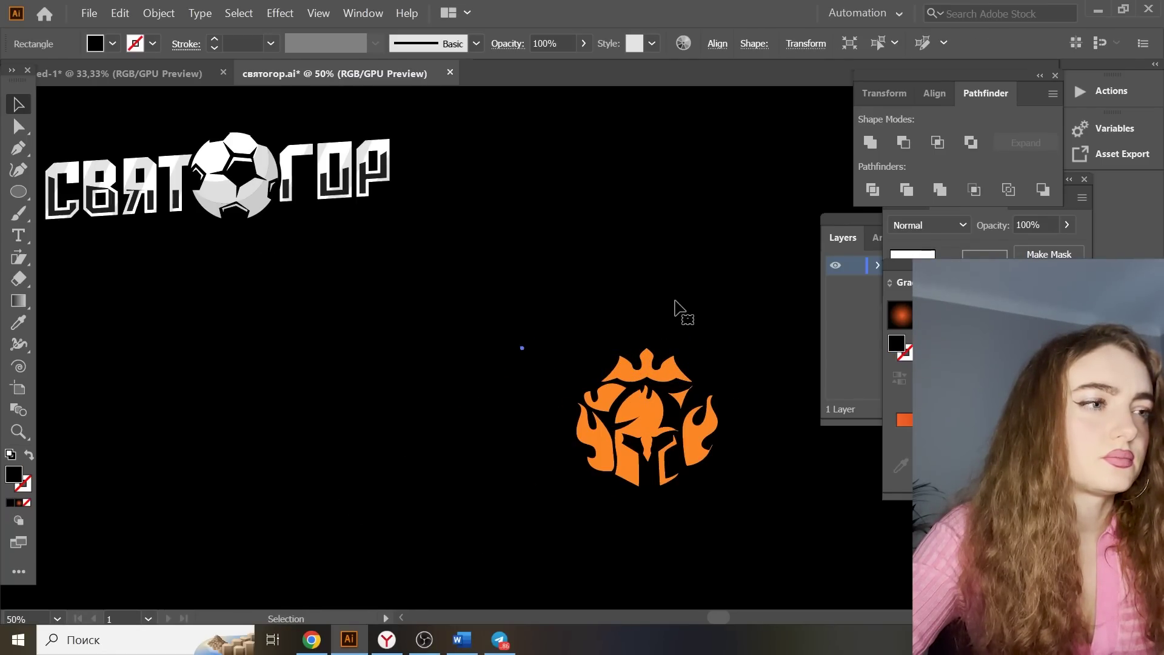
Clean up the overshooting upper-right tip of the small triangle by adjusting its anchor point with Direct Selection
{"action": "left_click", "coordinate": [681, 395]}
{"action": "key", "text": "ctrl+plus"}
{"action": "key", "text": "ctrl+plus"}
{"action": "key", "text": "ctrl+plus"}
{"action": "key", "text": "ctrl+plus"}
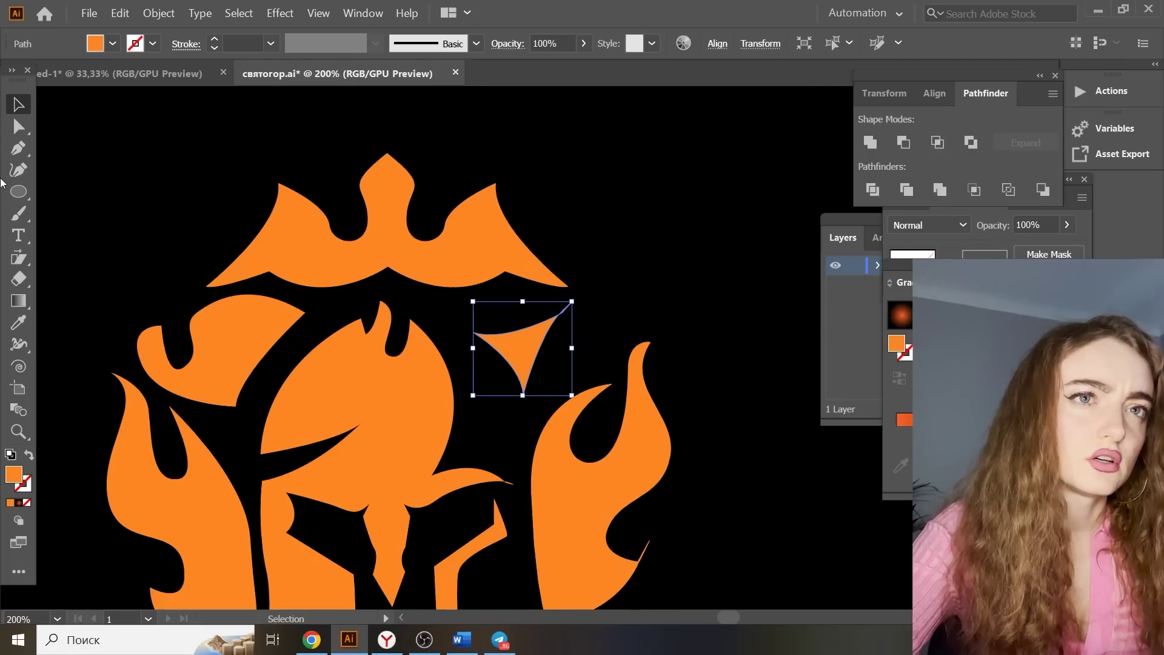
{"action": "left_click", "coordinate": [19, 128]}
{"action": "left_click", "coordinate": [562, 313]}
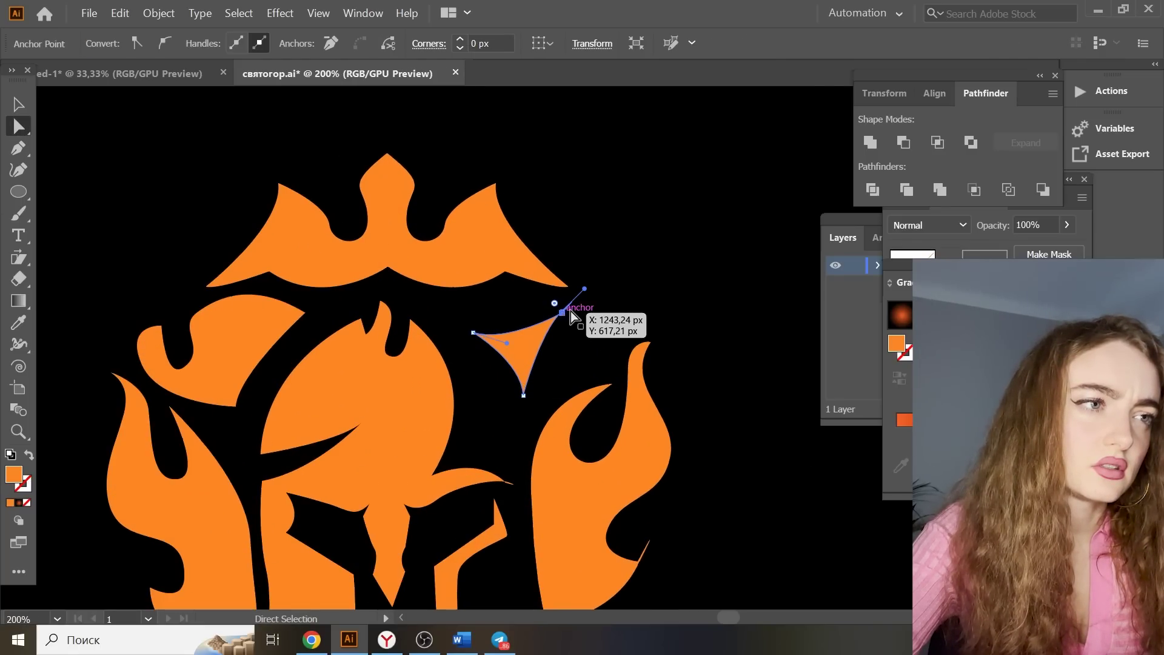
{"action": "left_click_drag", "start_coordinate": [587, 289], "coordinate": [556, 310]}
{"action": "left_click", "coordinate": [531, 344]}
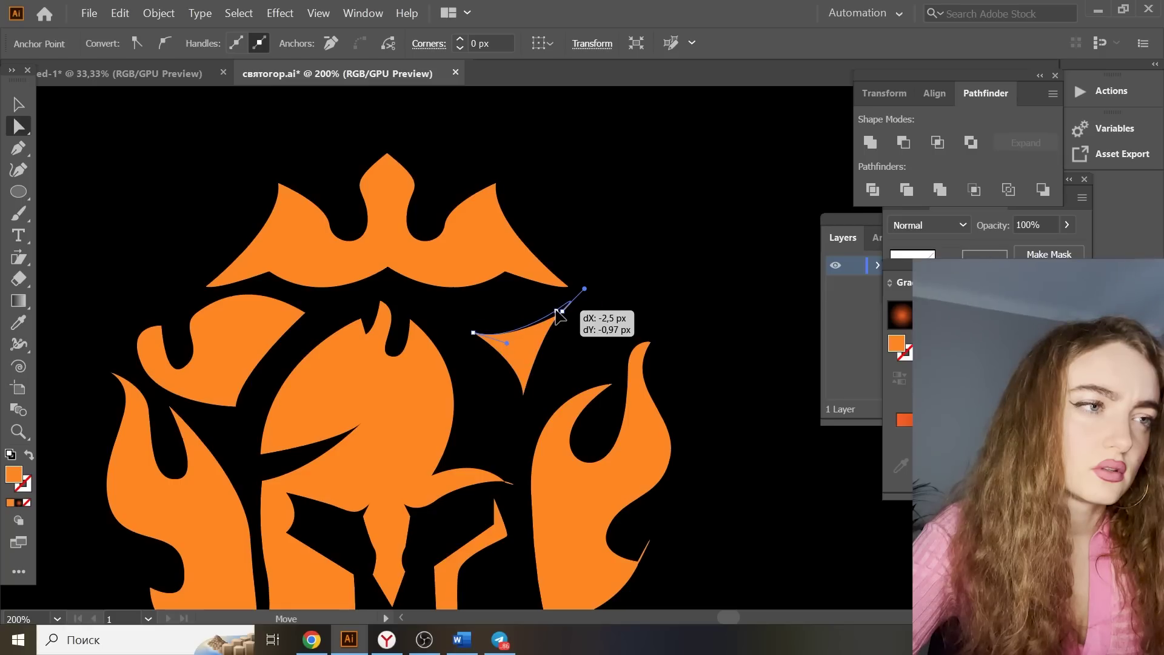
{"action": "left_click_drag", "start_coordinate": [570, 301], "coordinate": [562, 312]}
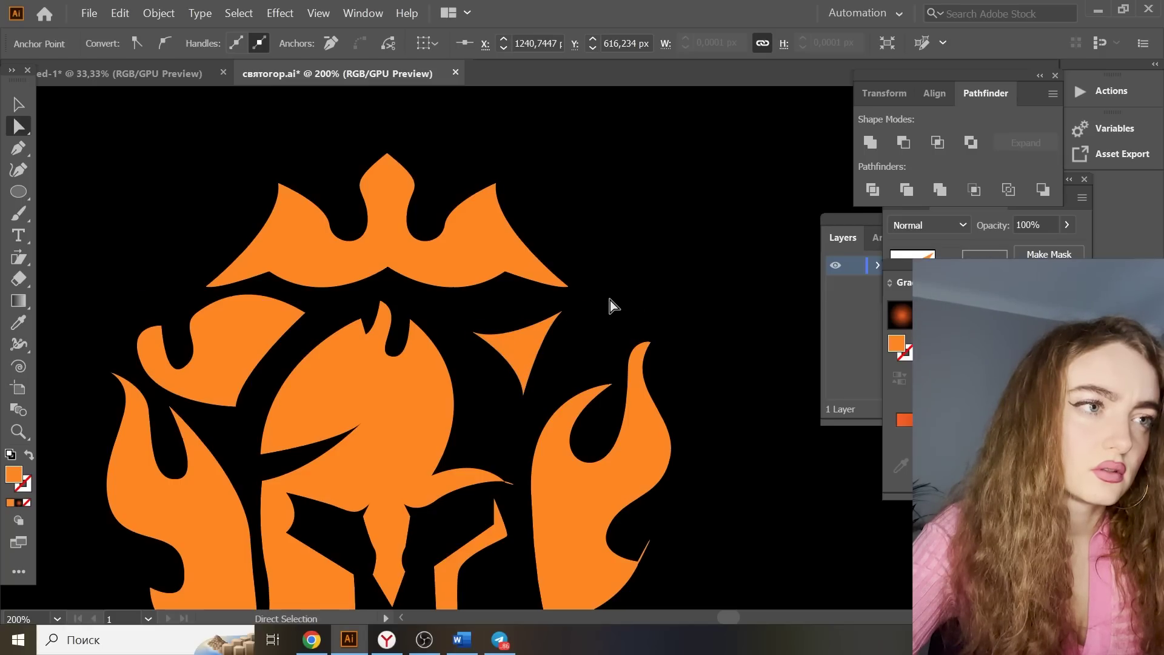
{"action": "left_click", "coordinate": [609, 302]}
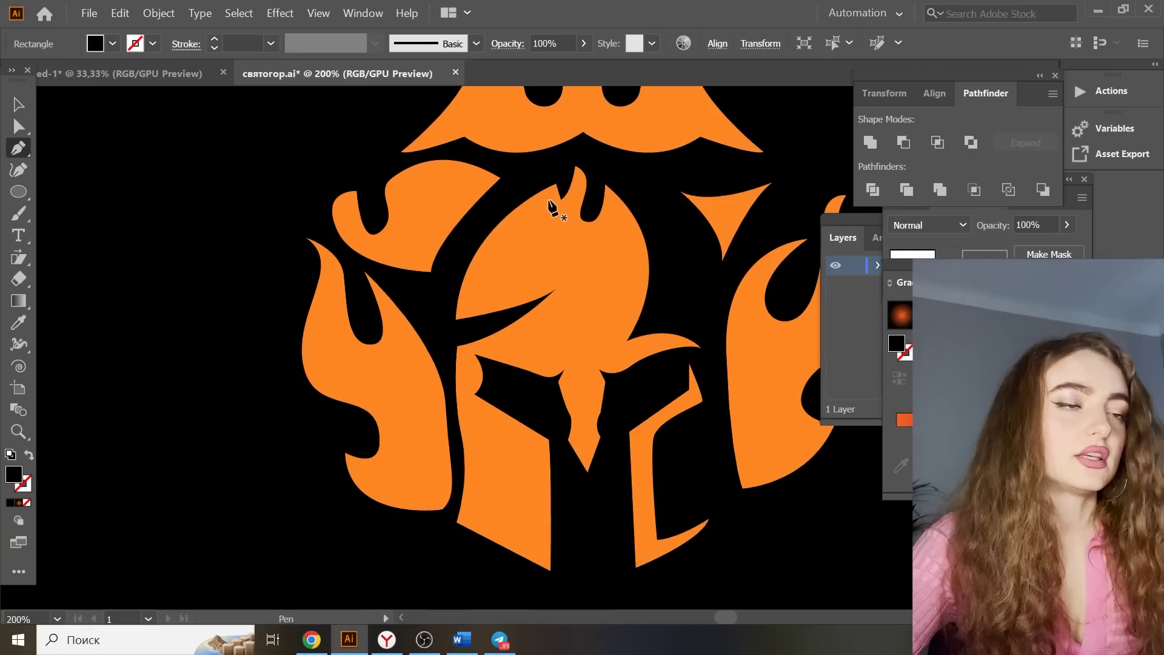
Draw a curved highlight shape on the left side of the helmet's dome with the Pen tool
{"action": "left_click", "coordinate": [548, 200]}
{"action": "left_click_drag", "start_coordinate": [475, 306], "coordinate": [476, 368]}
{"action": "left_click", "coordinate": [475, 306]}
{"action": "left_click_drag", "start_coordinate": [559, 285], "coordinate": [592, 269]}
{"action": "left_click", "coordinate": [559, 285]}
{"action": "left_click_drag", "start_coordinate": [548, 200], "coordinate": [590, 143]}
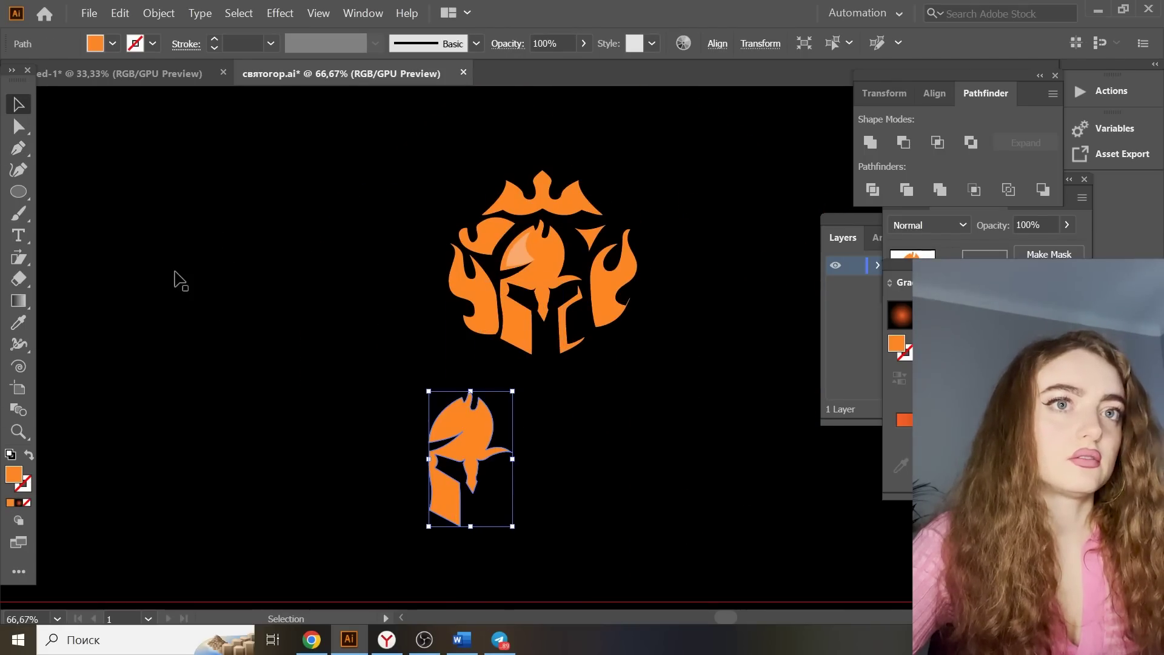
Shade the right half of the helmet's nose guard with a darker orange (e07322) shape cut from a helmet copy
{"action": "key", "text": "p"}
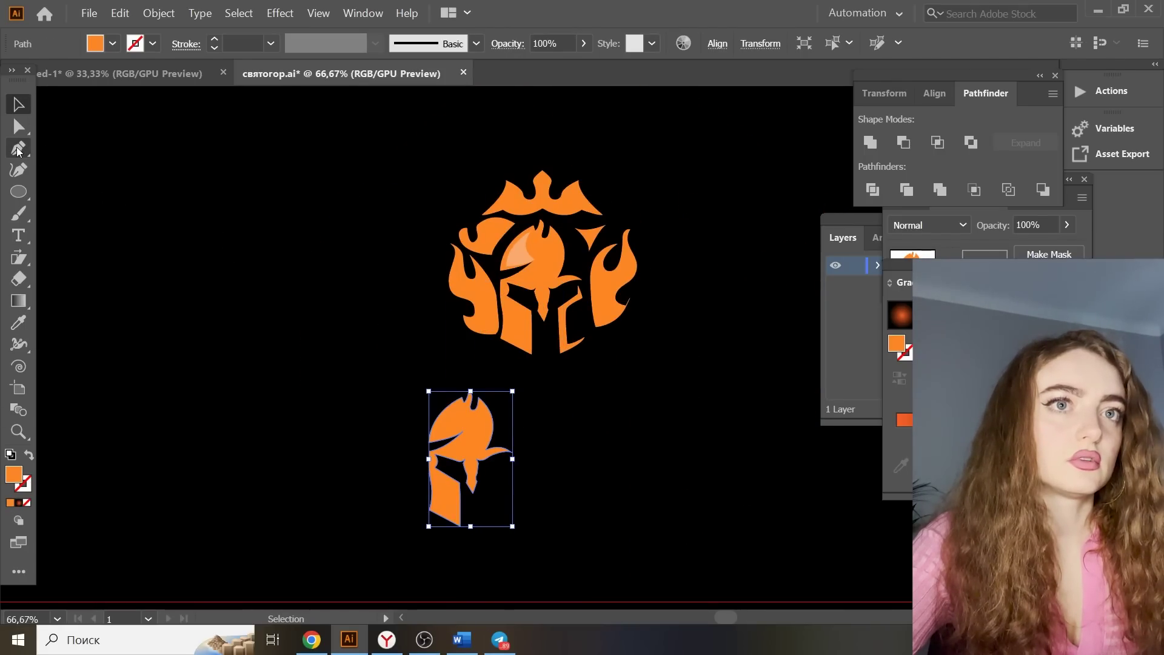
{"action": "key", "text": "ctrl+plus"}
{"action": "key", "text": "ctrl+plus"}
{"action": "left_click", "coordinate": [528, 452]}
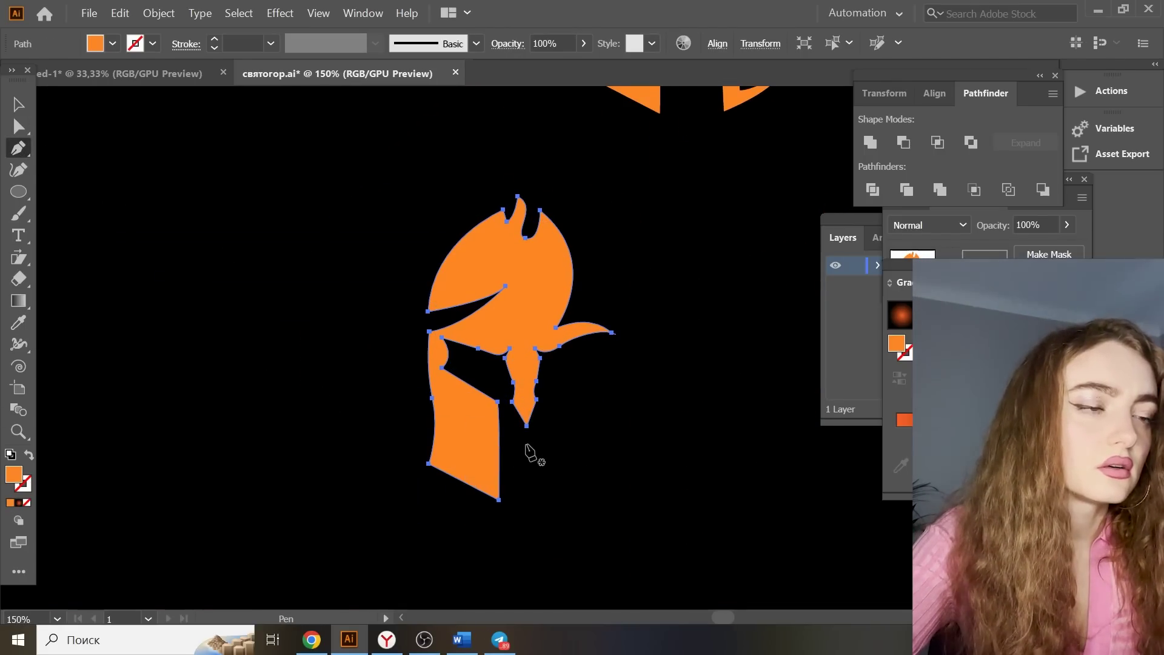
{"action": "left_click", "coordinate": [534, 338]}
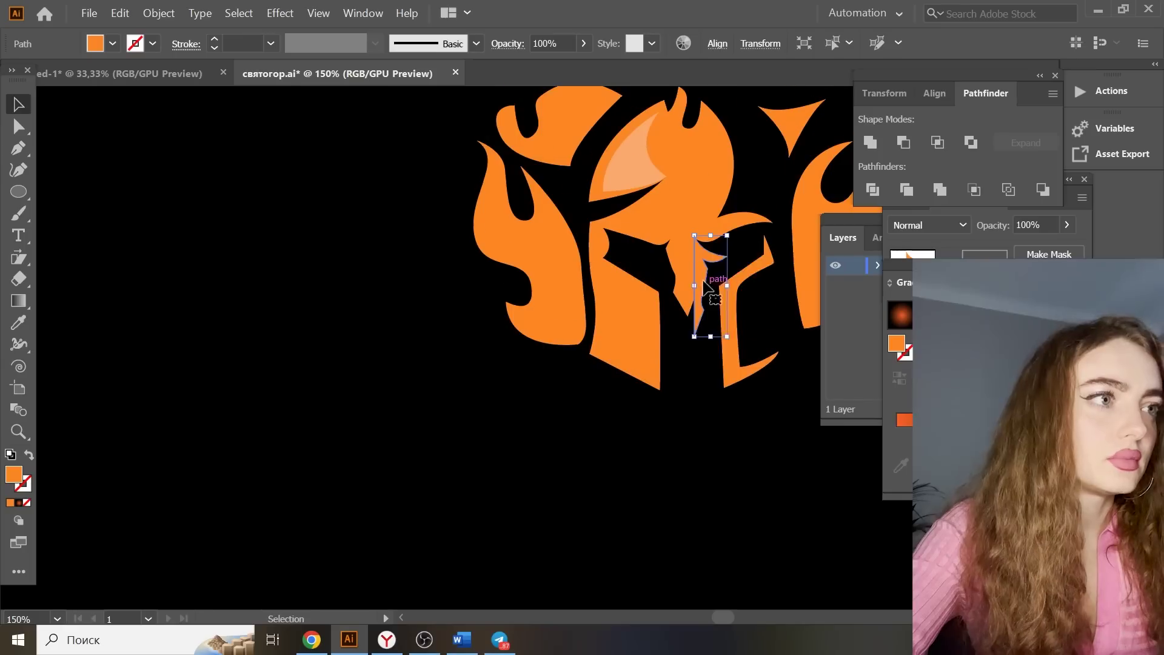
{"action": "left_click_drag", "start_coordinate": [702, 260], "coordinate": [695, 250]}
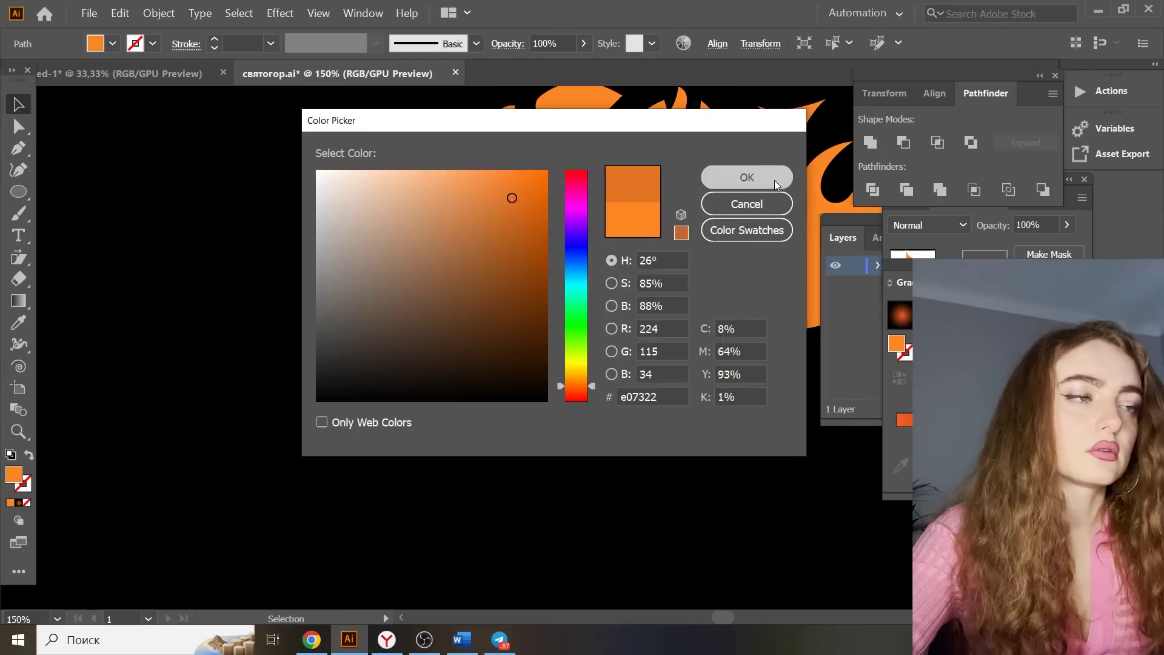
Draw a closed highlight shape along the inner edge of the left cheek plate with the Pen tool
{"action": "left_click", "coordinate": [534, 322]}
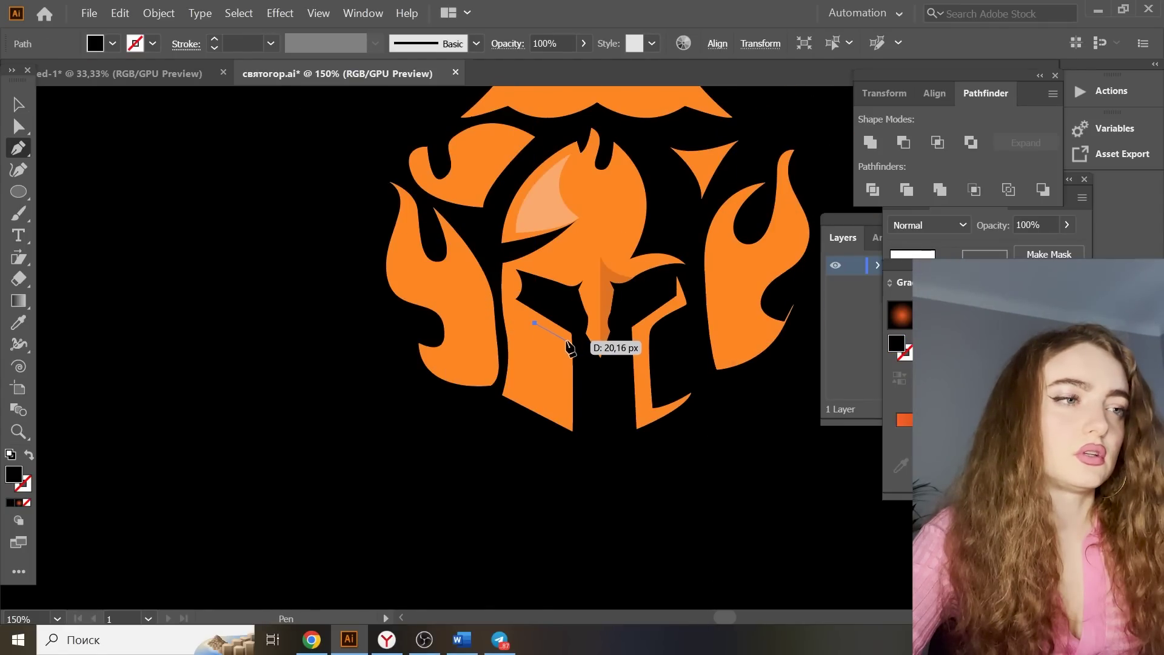
{"action": "left_click", "coordinate": [569, 342]}
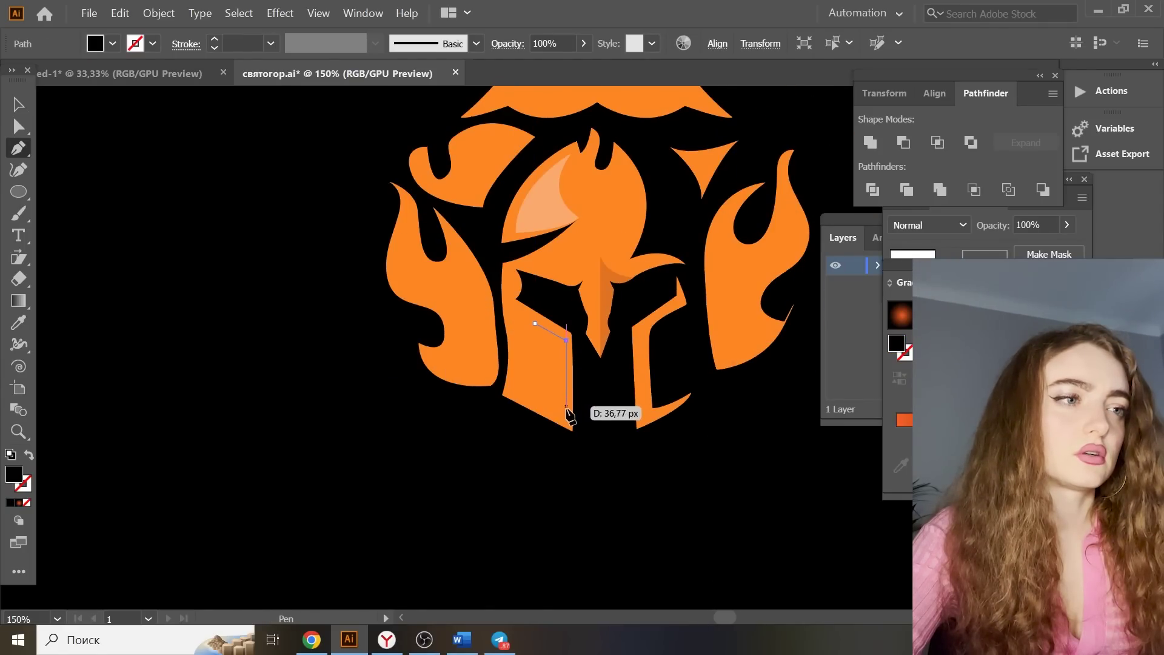
{"action": "left_click", "coordinate": [567, 417]}
{"action": "left_click", "coordinate": [553, 407]}
{"action": "left_click", "coordinate": [535, 323]}
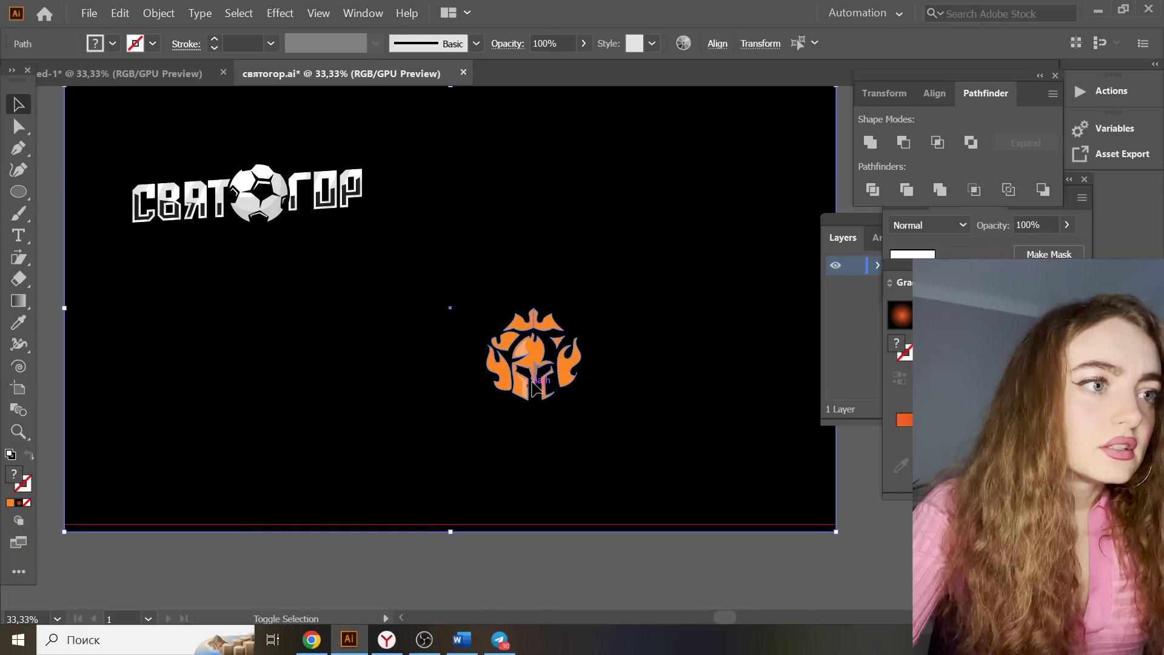
Recolour the emblem's orange flame and helmet shapes to yellow (f9d521)
{"action": "double_click", "coordinate": [13, 474]}
{"action": "left_click", "coordinate": [770, 213]}
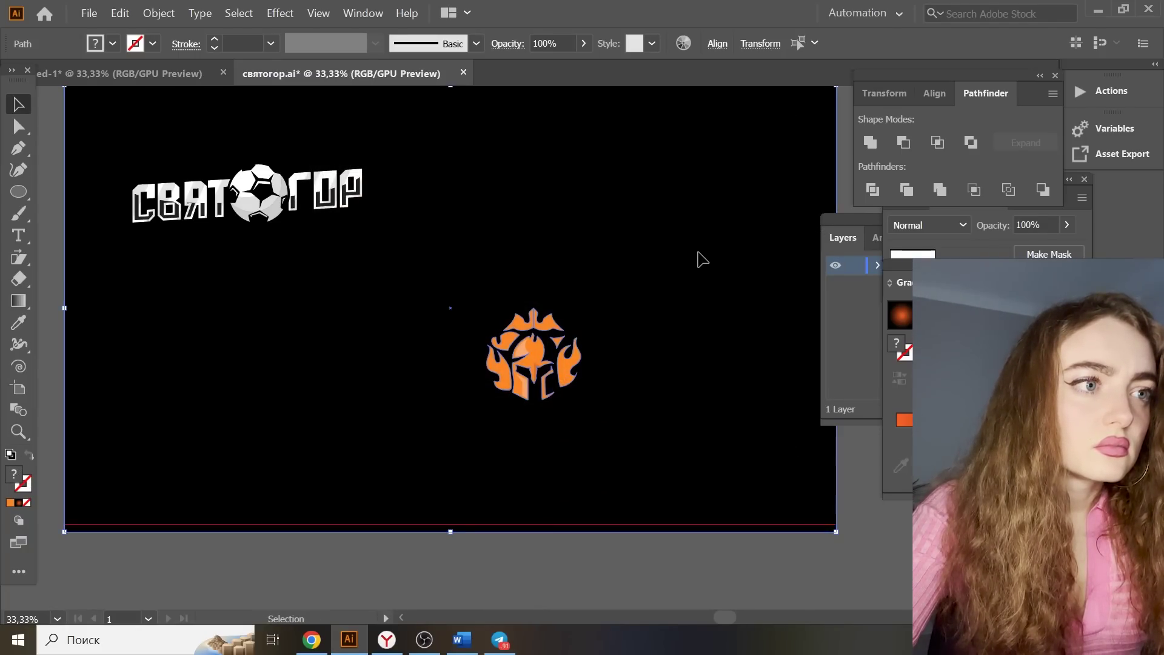
{"action": "left_click", "coordinate": [533, 321]}
{"action": "double_click", "coordinate": [10, 479]}
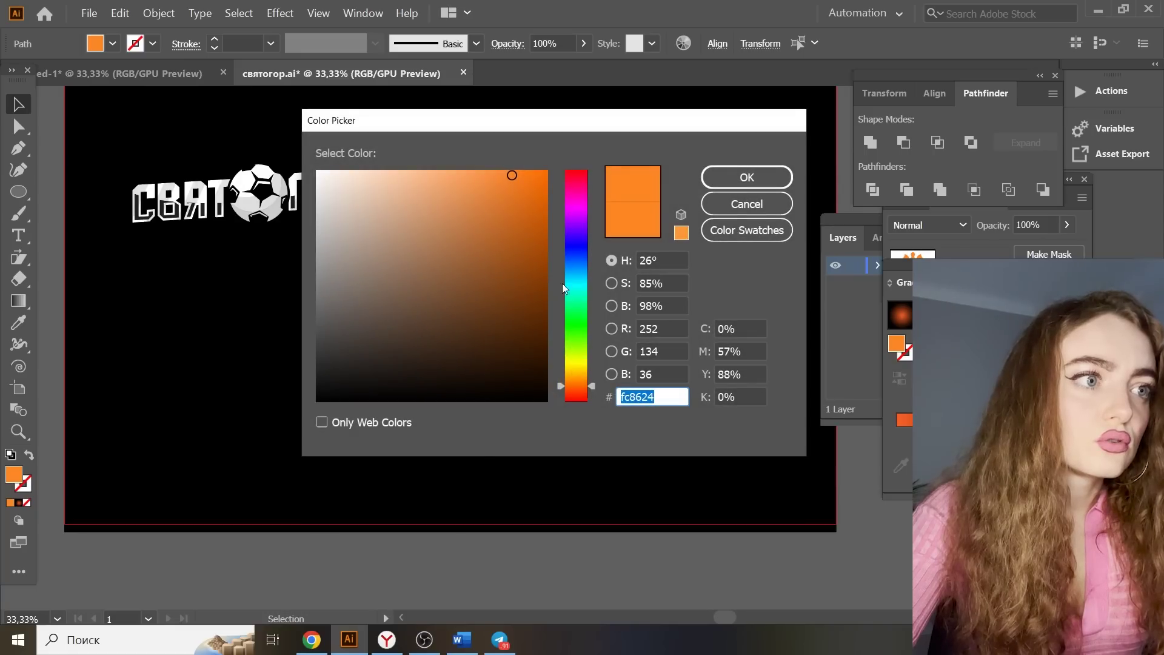
{"action": "left_click", "coordinate": [584, 371]}
{"action": "left_click", "coordinate": [519, 174]}
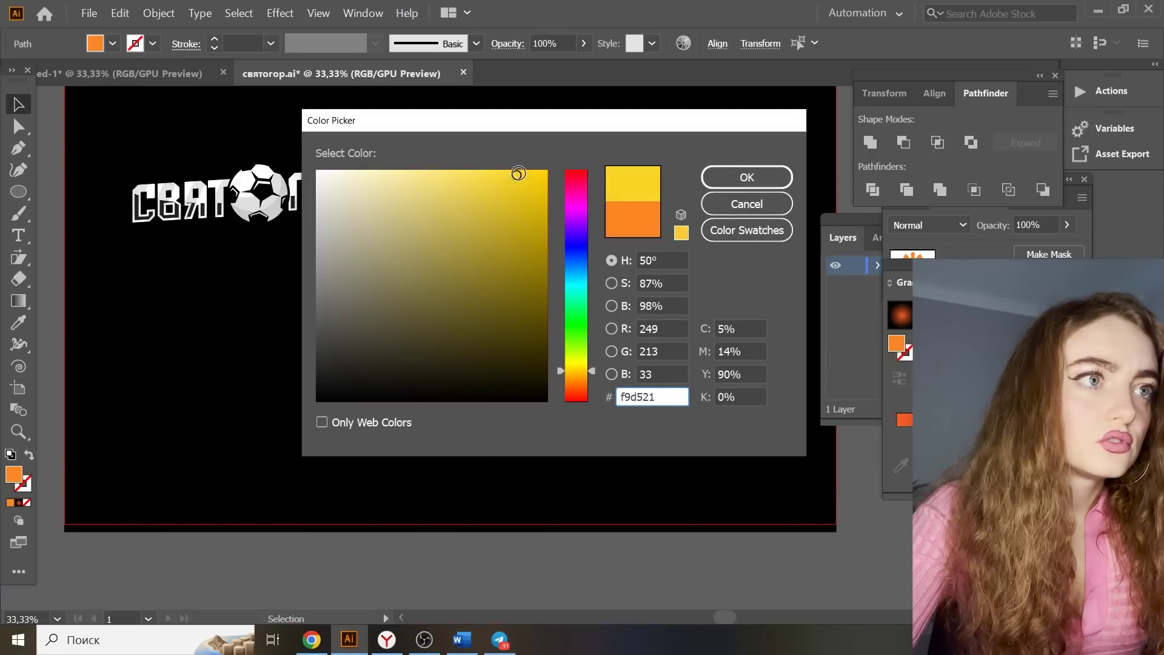
{"action": "left_click", "coordinate": [747, 177]}
{"action": "left_click", "coordinate": [864, 511]}
Fill the dome and cheek plate highlights with white sampled from the soccer ball using the Eyedropper
{"action": "left_click", "coordinate": [523, 367]}
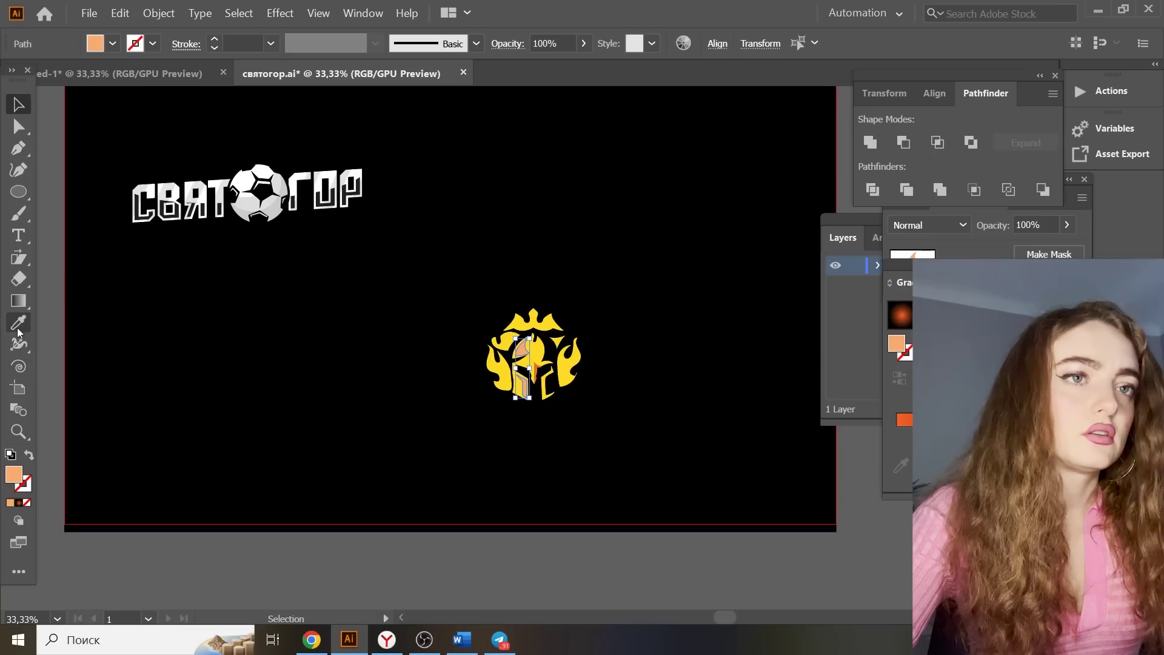
{"action": "left_click", "coordinate": [19, 323]}
{"action": "left_click", "coordinate": [165, 203]}
{"action": "left_click", "coordinate": [18, 105]}
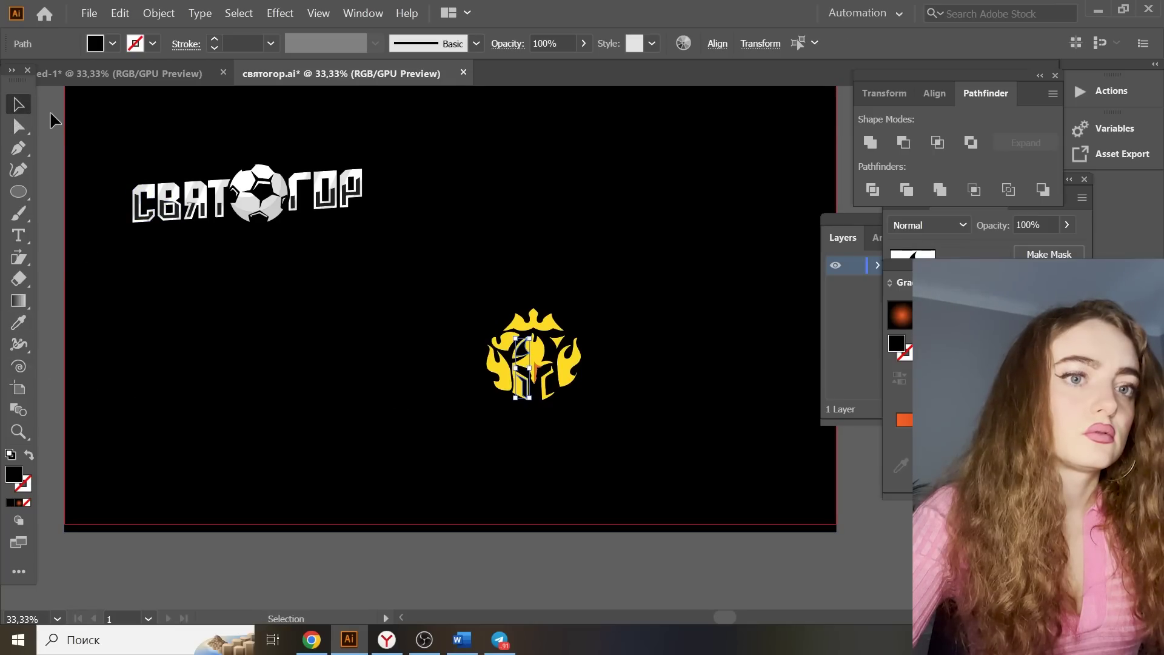
{"action": "left_click", "coordinate": [18, 323]}
{"action": "left_click", "coordinate": [249, 180]}
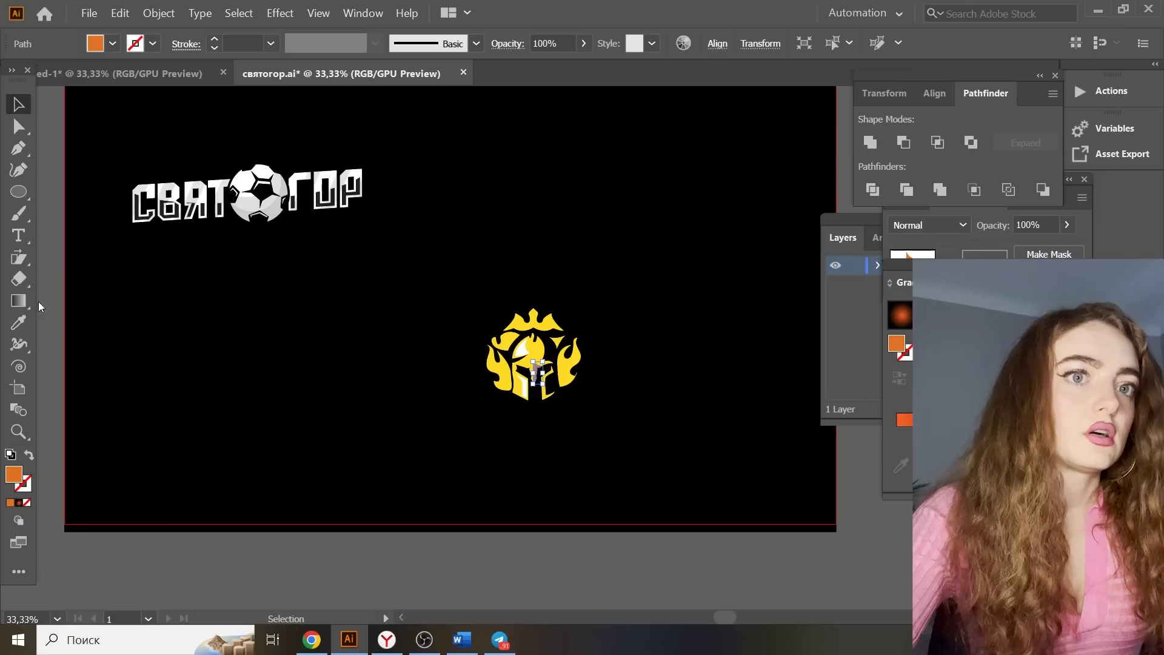
Recolour the nose guard shade by sampling the crown's yellow and darkening it to e5be1a
{"action": "left_click", "coordinate": [18, 322]}
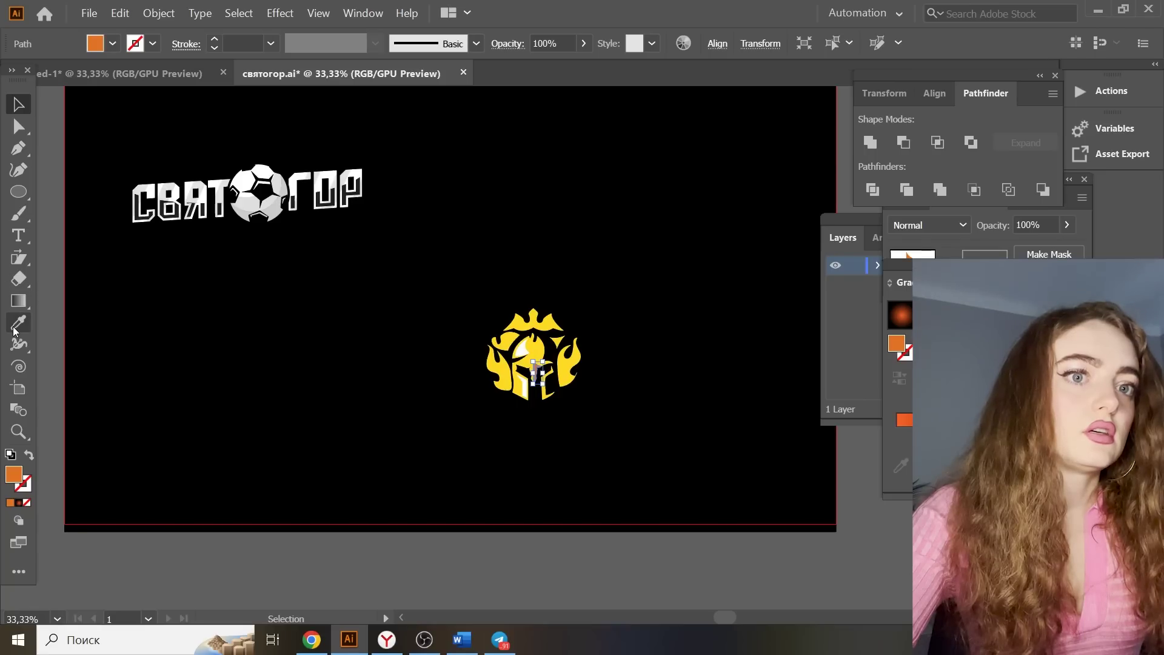
{"action": "left_click", "coordinate": [550, 318]}
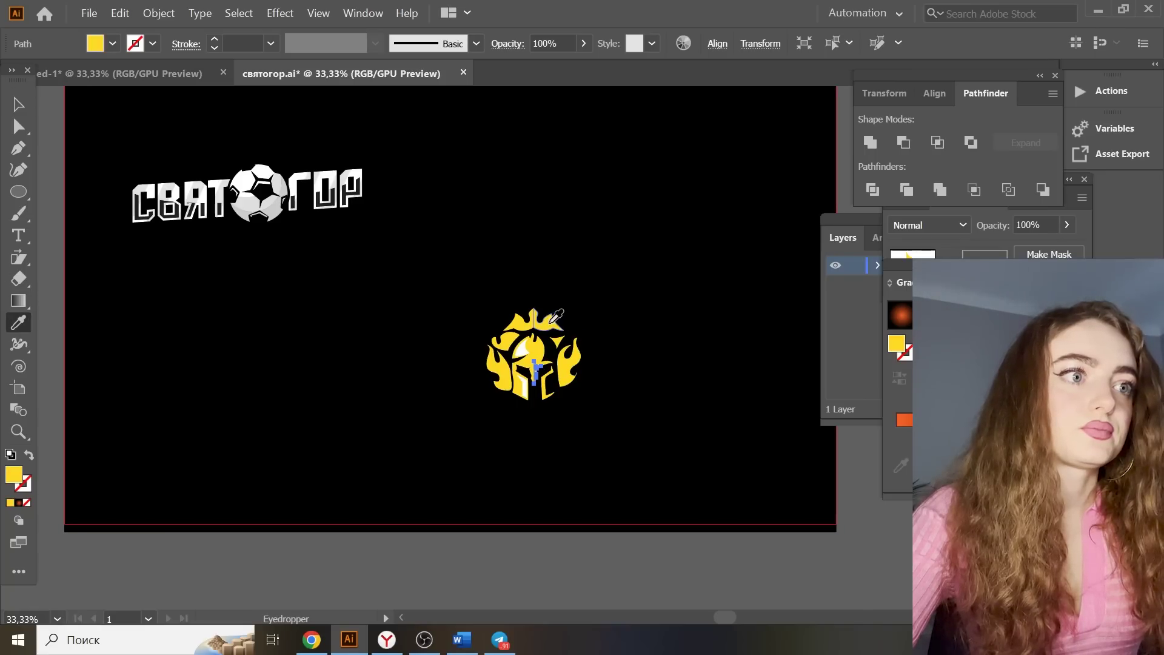
{"action": "double_click", "coordinate": [13, 474]}
{"action": "left_click", "coordinate": [522, 193]}
{"action": "left_click", "coordinate": [752, 185]}
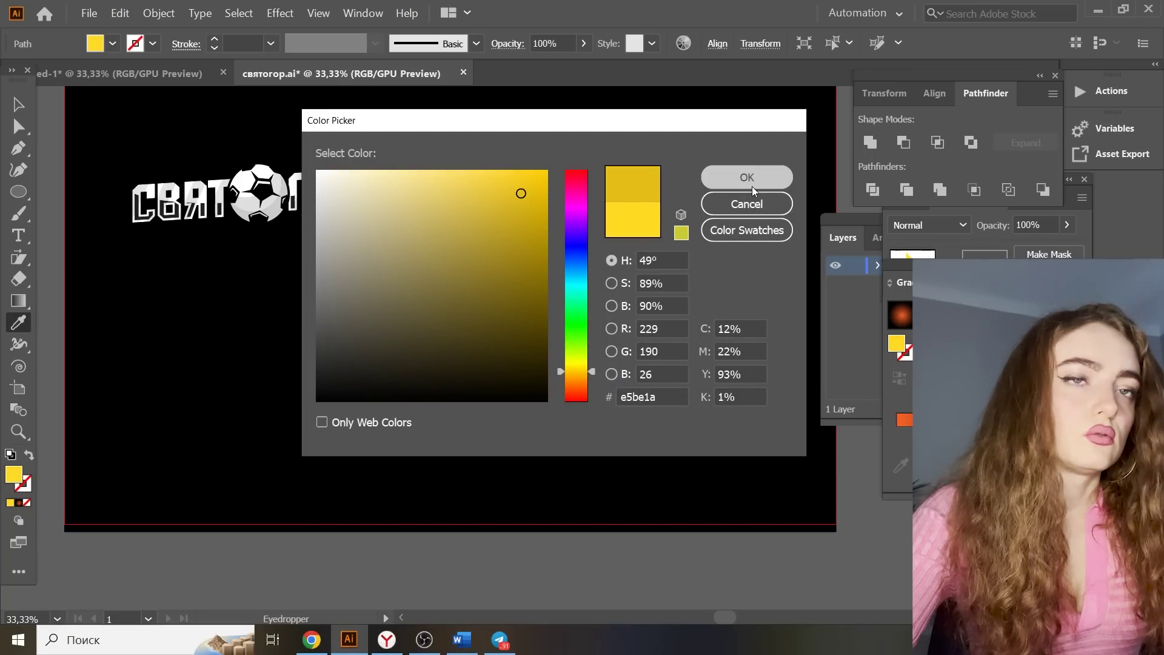
{"action": "left_click", "coordinate": [18, 106]}
{"action": "left_click", "coordinate": [59, 107]}
{"action": "key", "text": "ctrl+minus"}
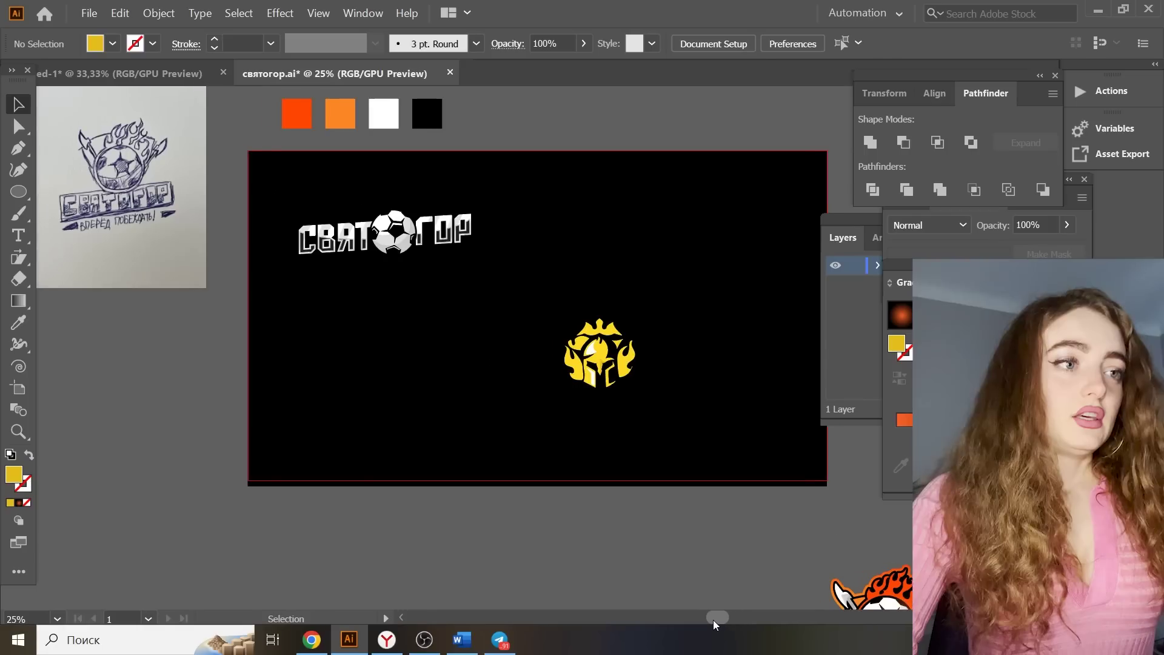
Move the helmet emblem up and left towards the middle of the artboard and group its shapes
{"action": "left_click", "coordinate": [564, 400]}
{"action": "left_click", "coordinate": [640, 358]}
{"action": "left_click_drag", "start_coordinate": [638, 353], "coordinate": [571, 328]}
{"action": "key", "text": "ctrl+g"}
Add the text "СВЯТОГОР" in bold wide lettering filled with the emblem's yellow
{"action": "key", "text": "t"}
{"action": "left_click", "coordinate": [377, 531]}
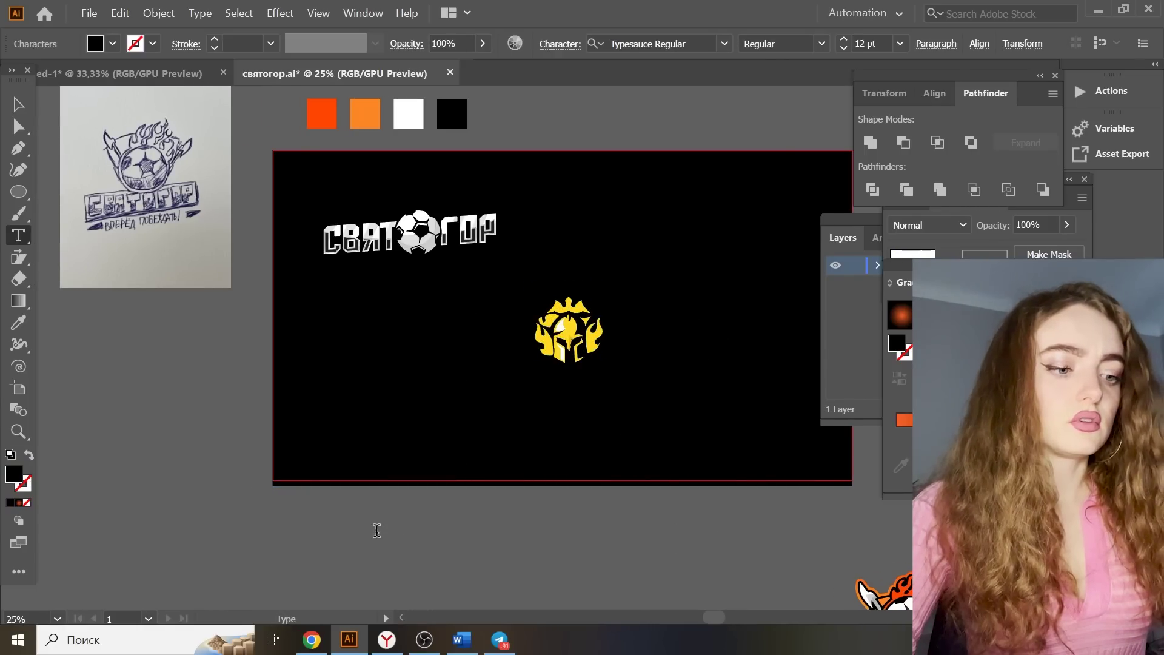
{"action": "type", "text": "святогор"}
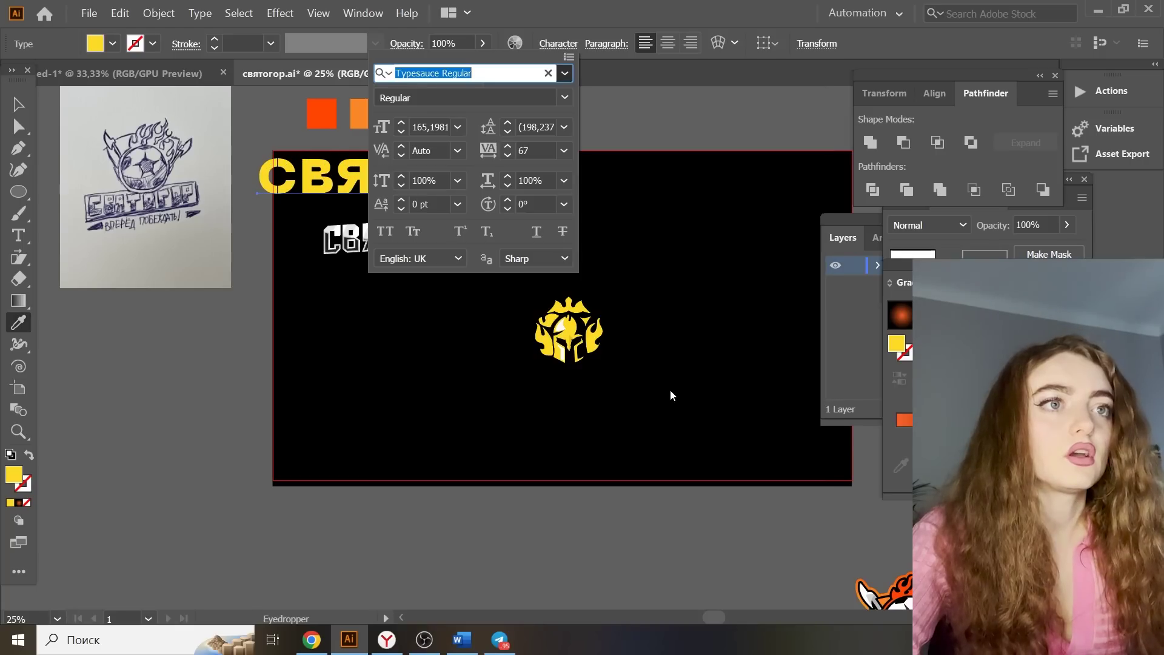
{"action": "key", "text": "Down"}
{"action": "key", "text": "Return"}
{"action": "key", "text": "i"}
{"action": "left_click", "coordinate": [456, 262]}
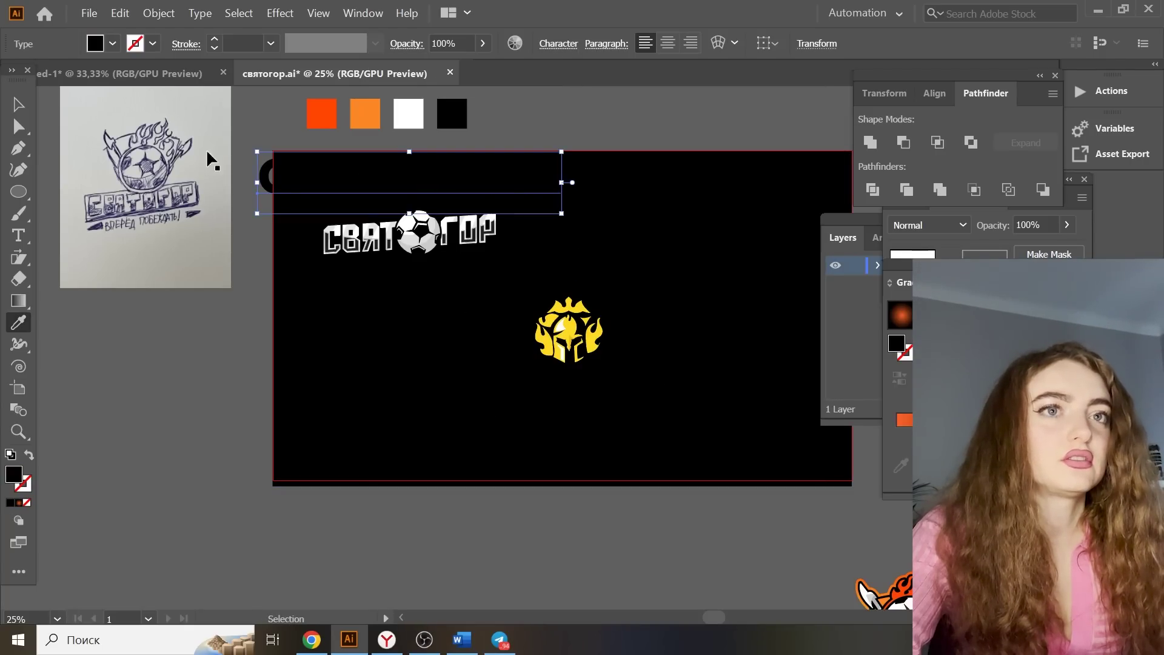
{"action": "key", "text": "ctrl+z"}
Move the yellow "СВЯТОГОР" text beneath the helmet emblem, near the artboard's lower edge
{"action": "left_click", "coordinate": [23, 108]}
{"action": "left_click_drag", "start_coordinate": [495, 197], "coordinate": [572, 472]}
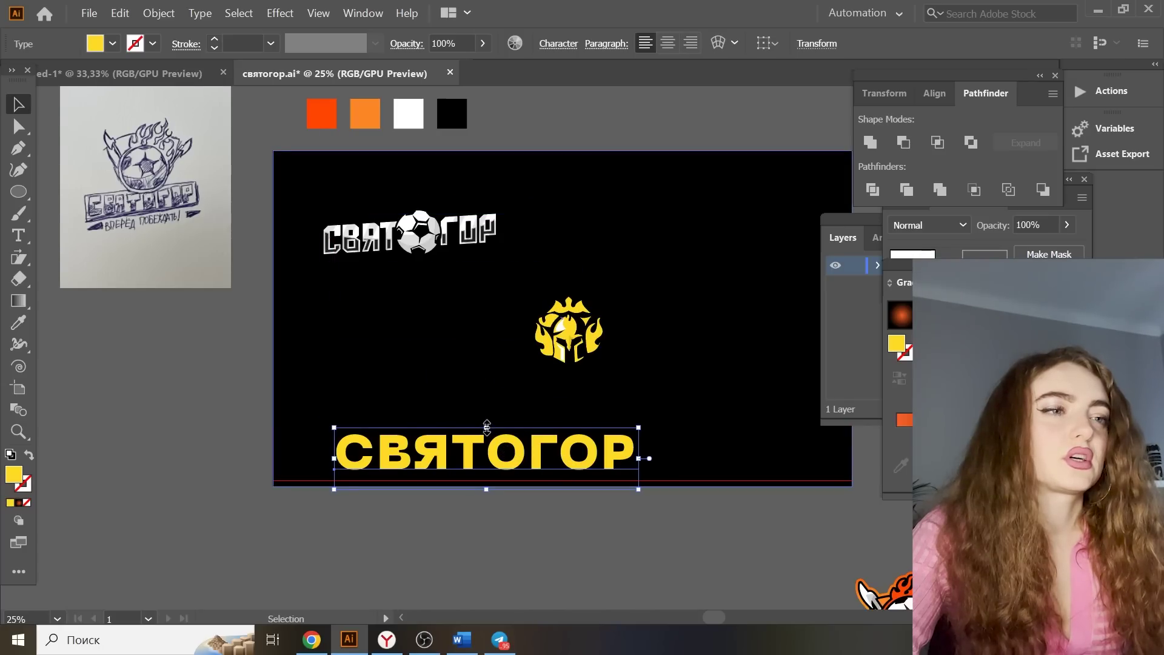
Shrink the yellow "СВЯТОГОР" text directly beneath the helmet emblem and bend it with a horizontal Arc warp of -20%
{"action": "left_click_drag", "start_coordinate": [487, 428], "coordinate": [590, 383]}
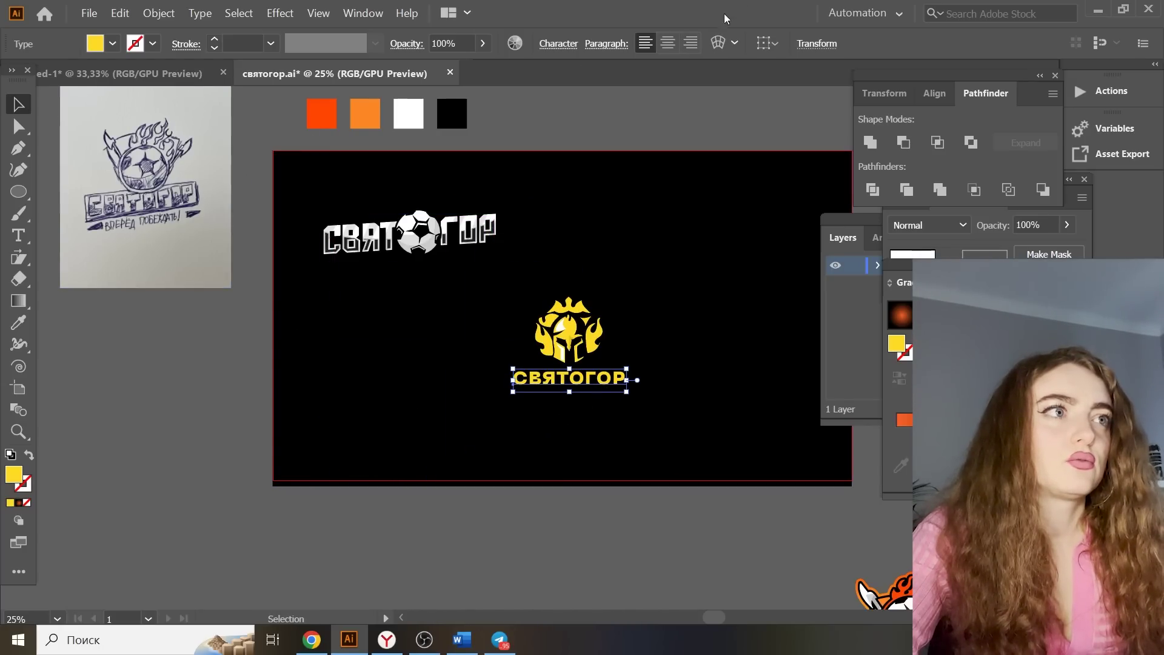
{"action": "left_click", "coordinate": [719, 43]}
{"action": "left_click", "coordinate": [693, 217]}
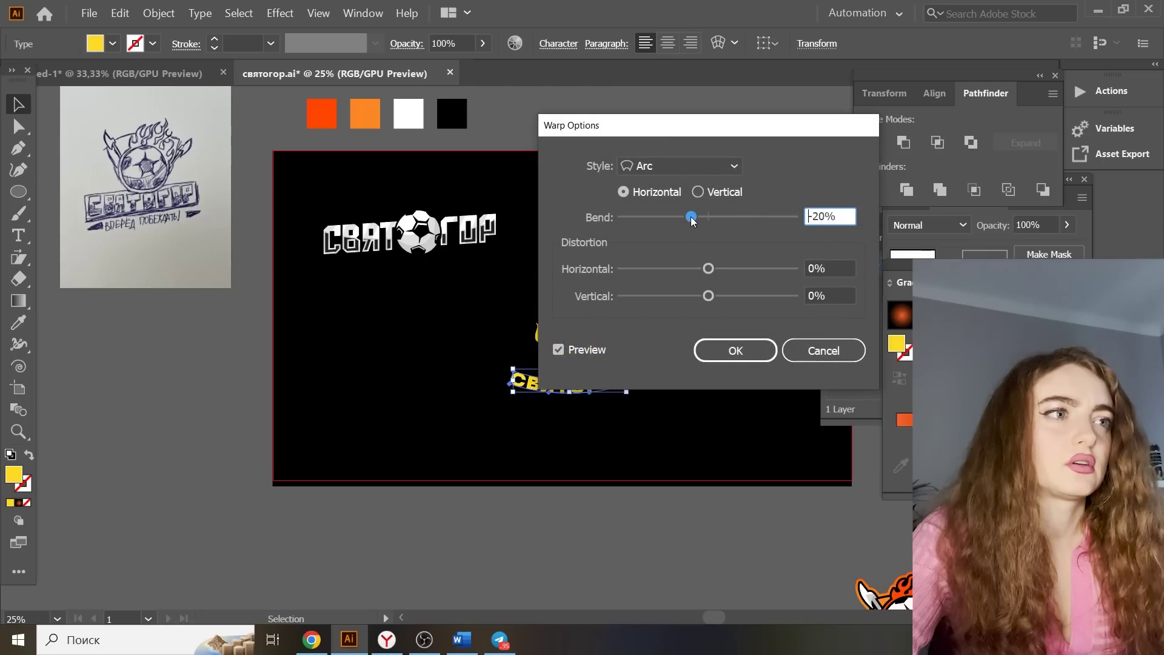
{"action": "left_click", "coordinate": [733, 351]}
{"action": "mouse_move", "coordinate": [596, 395]}
{"action": "left_mouse_down"}
{"action": "mouse_move", "coordinate": [598, 380]}
{"action": "mouse_move", "coordinate": [649, 379]}
{"action": "left_mouse_up"}
Draw a closed curved frame around the warped lettering with the Pen tool and sample the emblem's yellow for it
{"action": "scroll", "coordinate": [511, 348], "scroll_direction": "up", "scroll_amount": 1}
{"action": "key", "text": "p"}
{"action": "left_click", "coordinate": [504, 361]}
{"action": "left_click", "coordinate": [664, 359]}
{"action": "left_click", "coordinate": [669, 393]}
{"action": "key", "text": "shift+c"}
{"action": "scroll", "coordinate": [724, 408], "scroll_direction": "up", "scroll_amount": 1}
{"action": "key", "text": "i"}
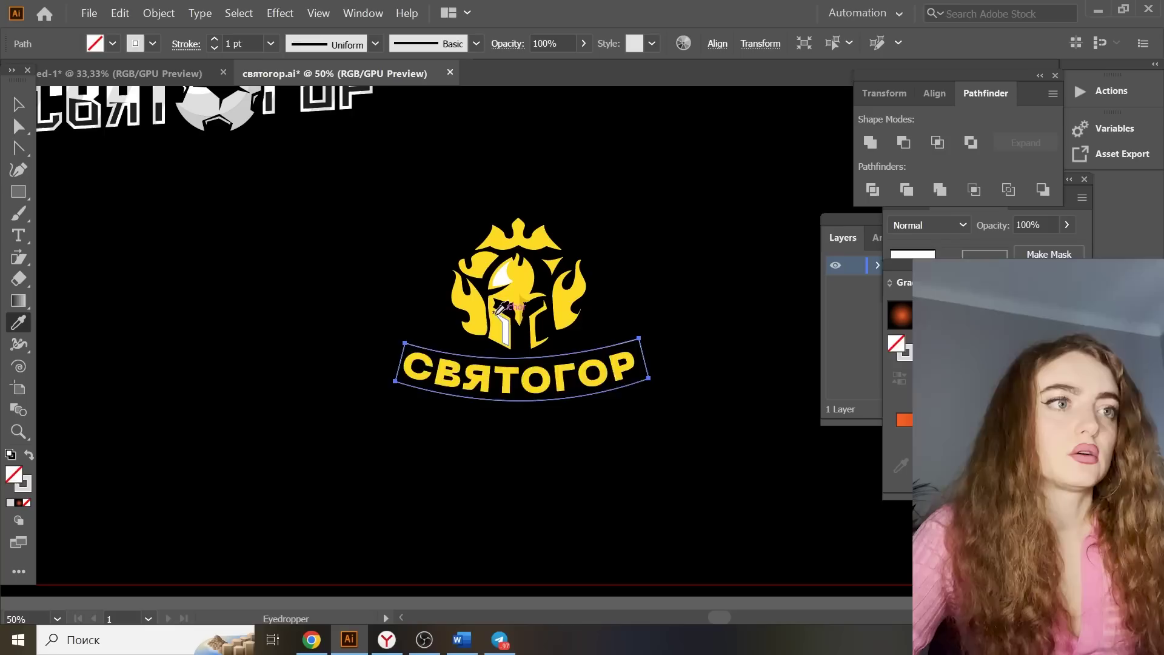
{"action": "left_click", "coordinate": [518, 276]}
Give the curved frame a 3 pt yellow stroke and open a gap in its upper edge beneath the helmet
{"action": "key", "text": "v"}
{"action": "left_click", "coordinate": [304, 164]}
{"action": "key", "text": "p"}
{"action": "left_click", "coordinate": [497, 358]}
{"action": "left_click", "coordinate": [552, 355]}
{"action": "left_click", "coordinate": [606, 395]}
{"action": "left_click", "coordinate": [606, 396]}
{"action": "left_click_drag", "start_coordinate": [394, 370], "coordinate": [391, 369]}
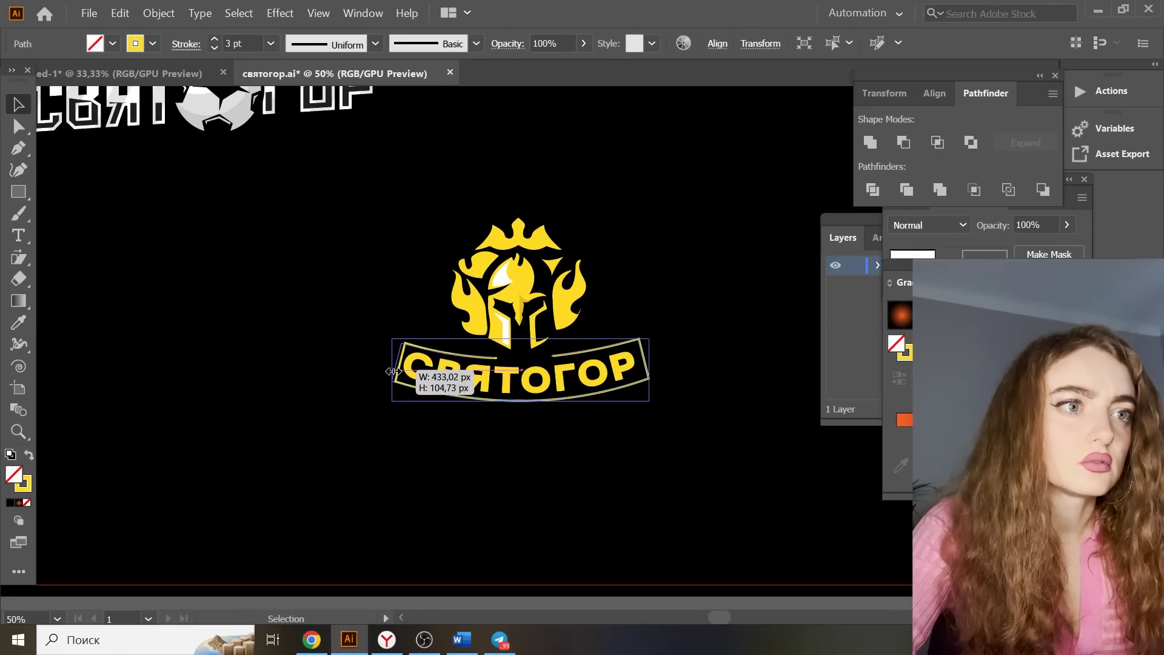
Add yellow ribbon tails at both ends of the frame and cut a copy of the lettering into a lower shading layer
{"action": "left_click", "coordinate": [741, 512]}
{"action": "key", "text": "ctrl+minus"}
{"action": "key", "text": "ctrl+equal"}
{"action": "key", "text": "p"}
{"action": "left_click", "coordinate": [687, 419]}
{"action": "left_click", "coordinate": [666, 425]}
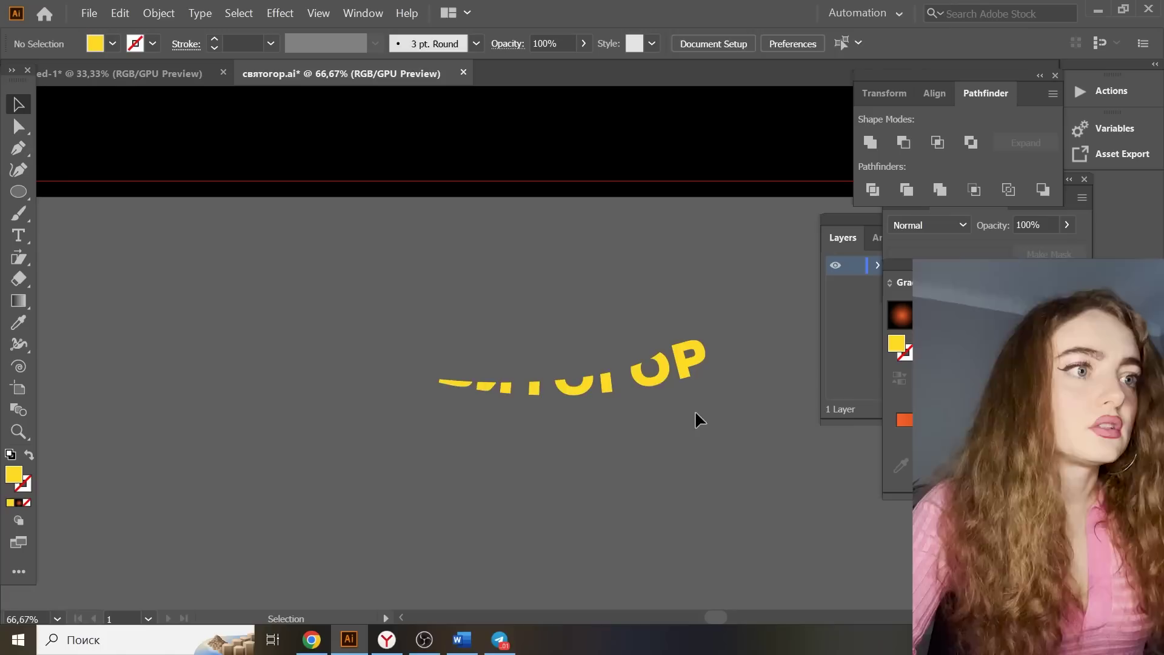
{"action": "left_click_drag", "start_coordinate": [638, 368], "coordinate": [640, 378]}
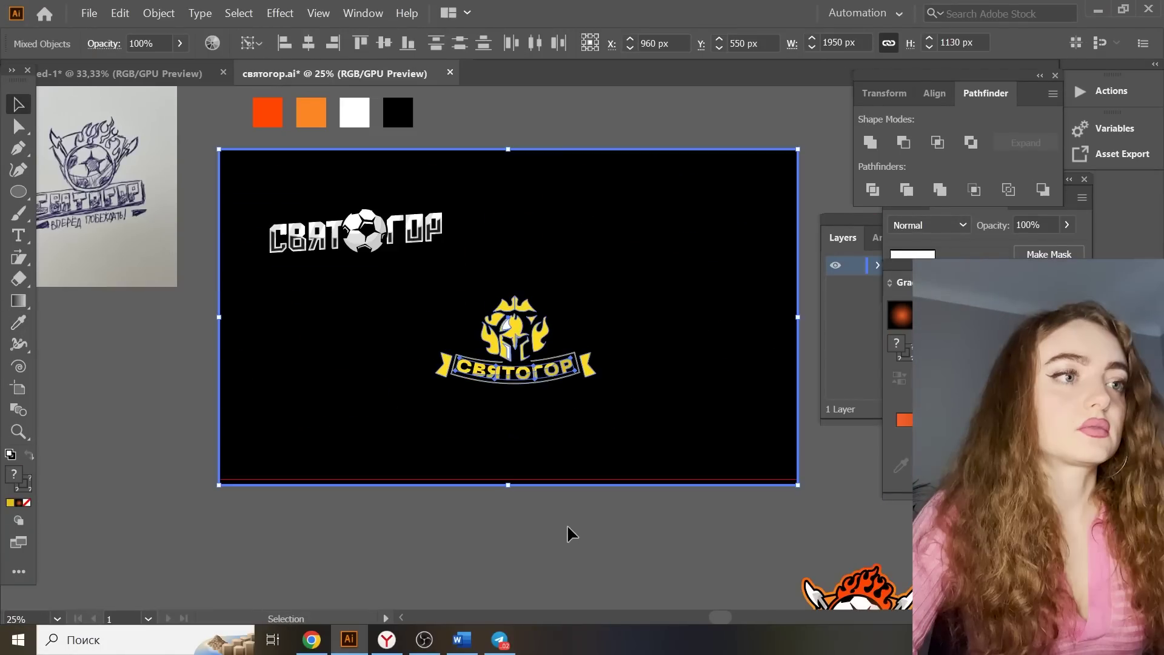
Copy the helmet alone from the emblem, set its blend mode to Luminosity and place it enlarged to the right of the yellow logo
{"action": "left_click", "coordinate": [569, 532]}
{"action": "left_click_drag", "start_coordinate": [485, 139], "coordinate": [483, 564]}
{"action": "left_click", "coordinate": [583, 321], "text": "shift"}
{"action": "scroll", "coordinate": [540, 535], "scroll_direction": "down", "scroll_amount": 2}
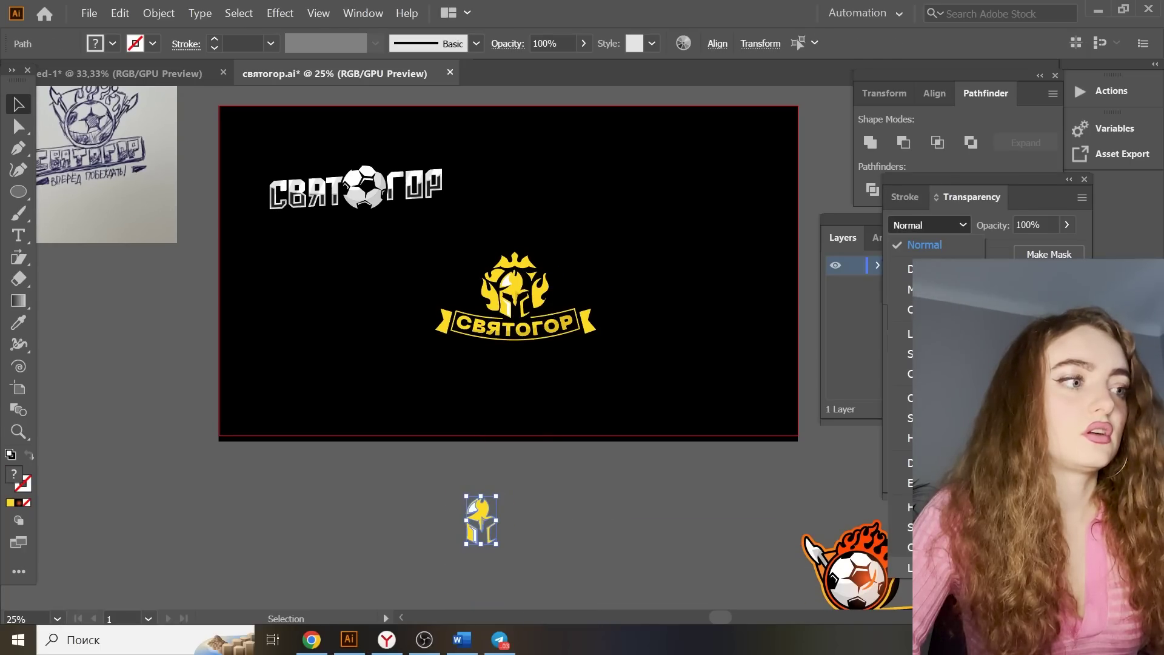
{"action": "left_click", "coordinate": [928, 568]}
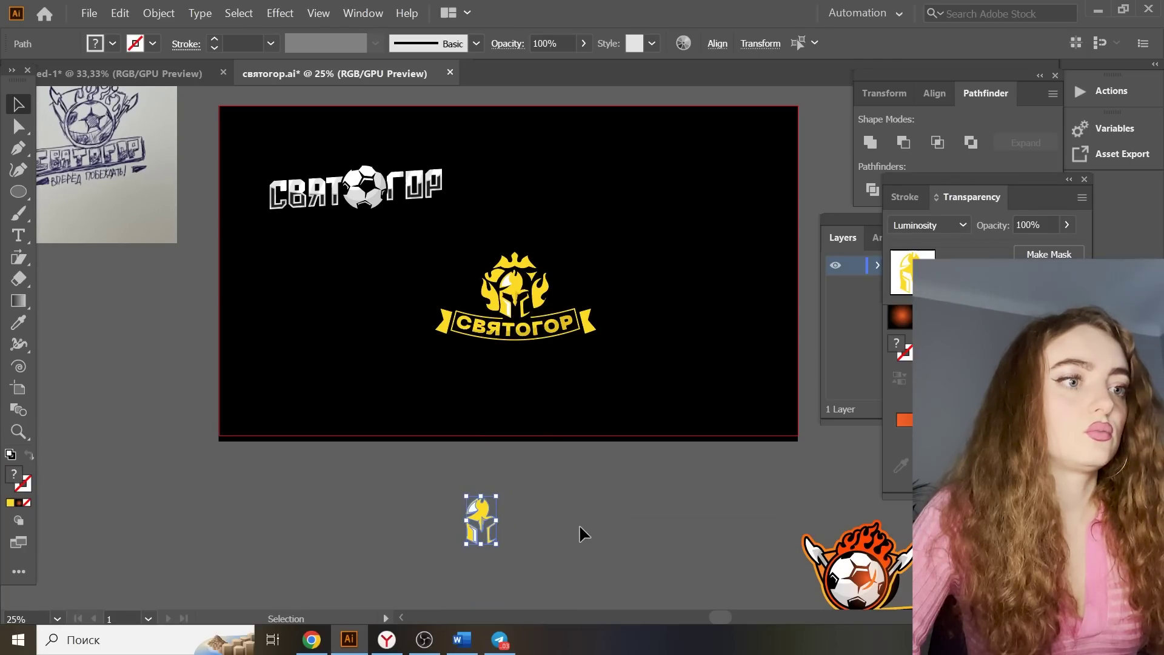
{"action": "left_click_drag", "start_coordinate": [481, 517], "coordinate": [685, 308]}
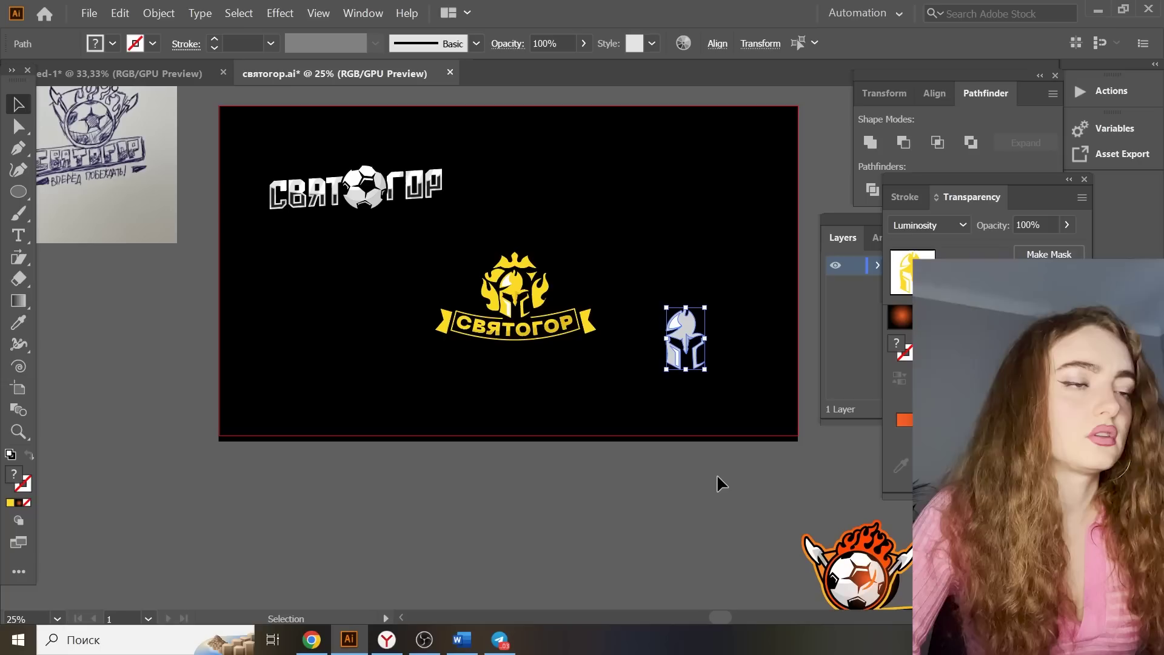
Select all three logos on the artboard and shift them together slightly up and left
{"action": "left_click_drag", "start_coordinate": [730, 494], "coordinate": [348, 157]}
{"action": "left_click", "coordinate": [348, 157], "text": "shift"}
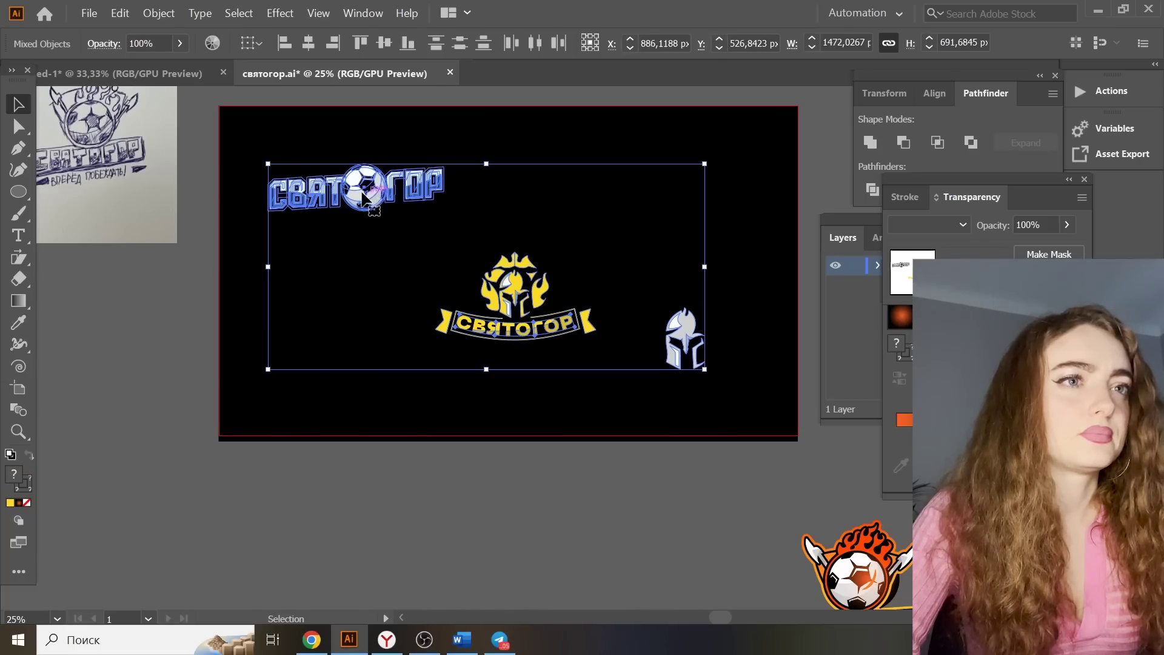
{"action": "mouse_move", "coordinate": [377, 193]}
{"action": "left_mouse_down"}
{"action": "mouse_move", "coordinate": [364, 180]}
{"action": "mouse_move", "coordinate": [374, 181]}
{"action": "left_mouse_up"}
{"action": "left_click", "coordinate": [514, 497]}
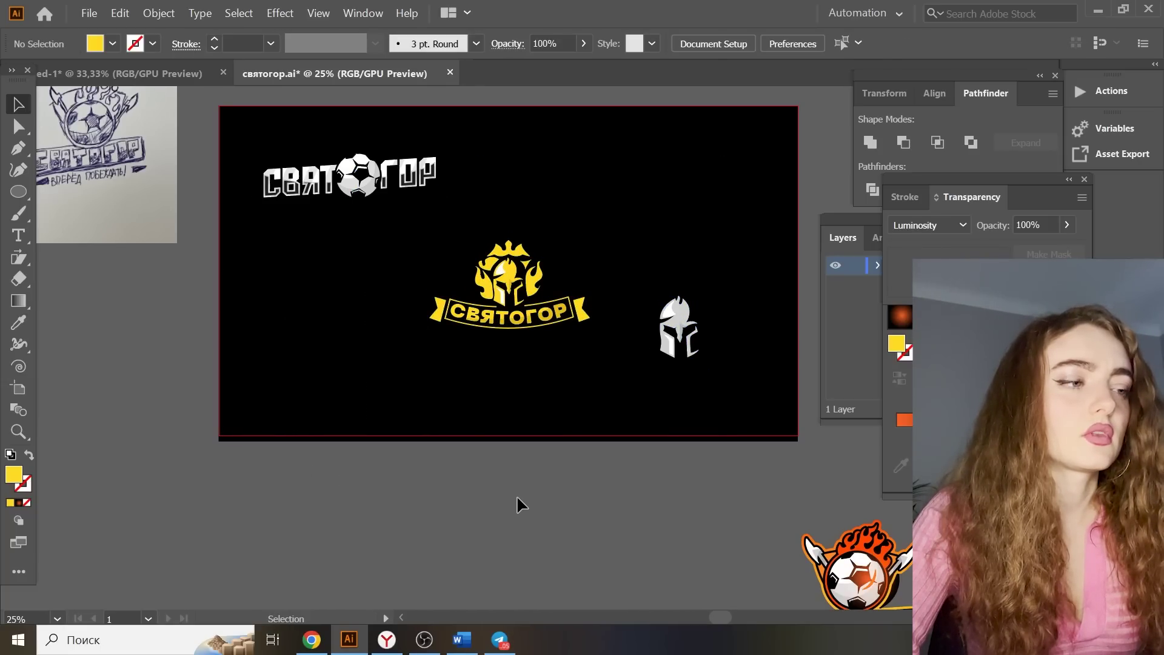
Copy the original full-colour logo, ungroup it and place only its "СВЯТОГОР" lettering below the grey helmet
{"action": "scroll", "coordinate": [521, 503], "scroll_direction": "down", "scroll_amount": 2}
{"action": "left_click", "coordinate": [872, 542]}
{"action": "left_click_drag", "start_coordinate": [872, 541], "coordinate": [414, 445]}
{"action": "right_click", "coordinate": [507, 444]}
{"action": "left_click", "coordinate": [570, 324]}
{"action": "left_click", "coordinate": [583, 370]}
{"action": "right_click", "coordinate": [600, 494]}
{"action": "left_click", "coordinate": [650, 375]}
{"action": "left_click", "coordinate": [686, 479]}
{"action": "left_click_drag", "start_coordinate": [586, 507], "coordinate": [415, 396]}
{"action": "left_click", "coordinate": [544, 406]}
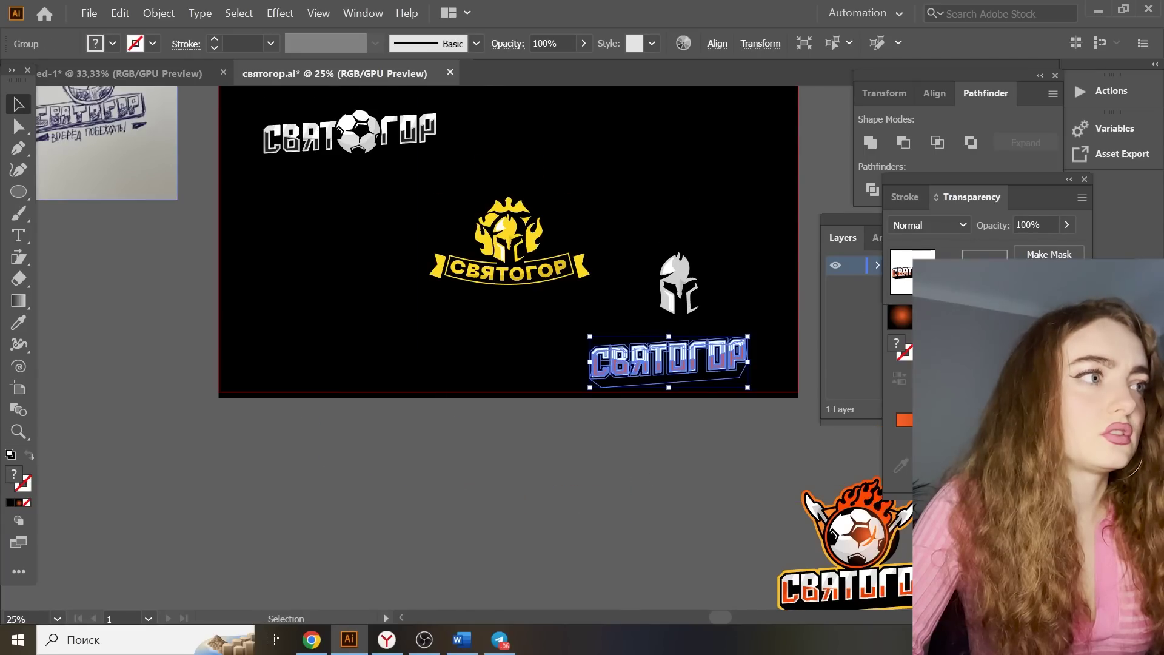
Set the copied lettering's blend mode to Luminosity, shrink it and centre it under the grey helmet
{"action": "left_click", "coordinate": [905, 196]}
{"action": "left_click", "coordinate": [961, 202]}
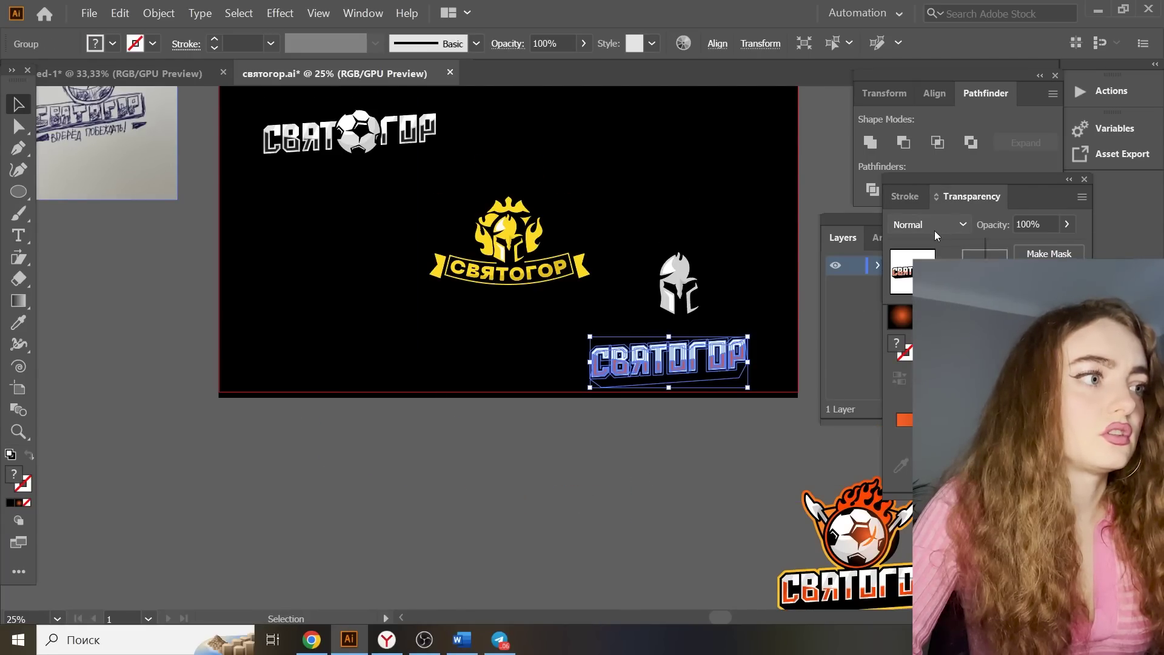
{"action": "left_click", "coordinate": [934, 230]}
{"action": "left_click", "coordinate": [896, 565]}
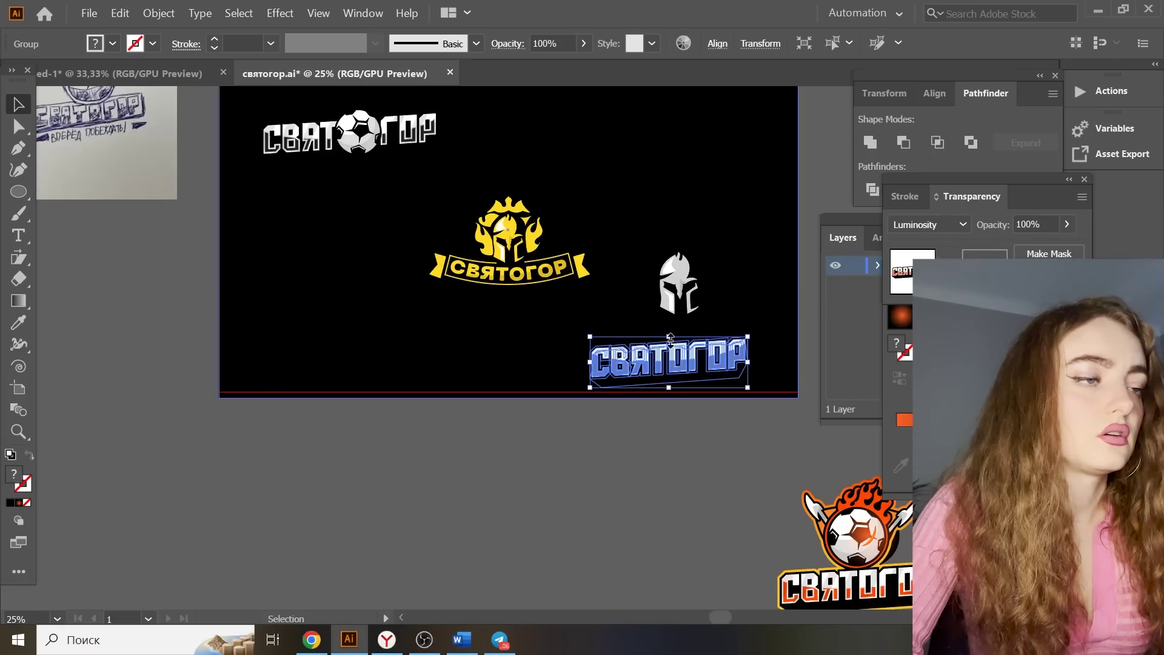
{"action": "left_click_drag", "start_coordinate": [669, 337], "coordinate": [702, 337]}
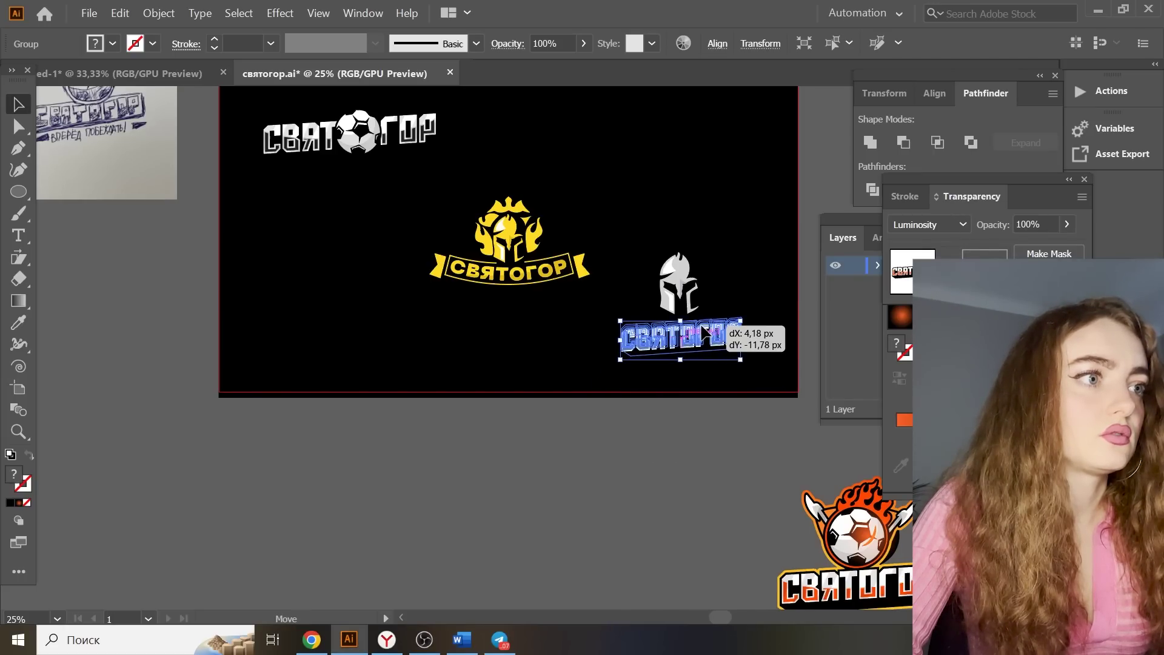
{"action": "left_click", "coordinate": [702, 468]}
Export the artboard for web as a JPEG High image named святогор2 on the desktop
{"action": "key", "text": "ctrl+minus"}
{"action": "left_click", "coordinate": [89, 13]}
{"action": "mouse_move", "coordinate": [161, 246]}
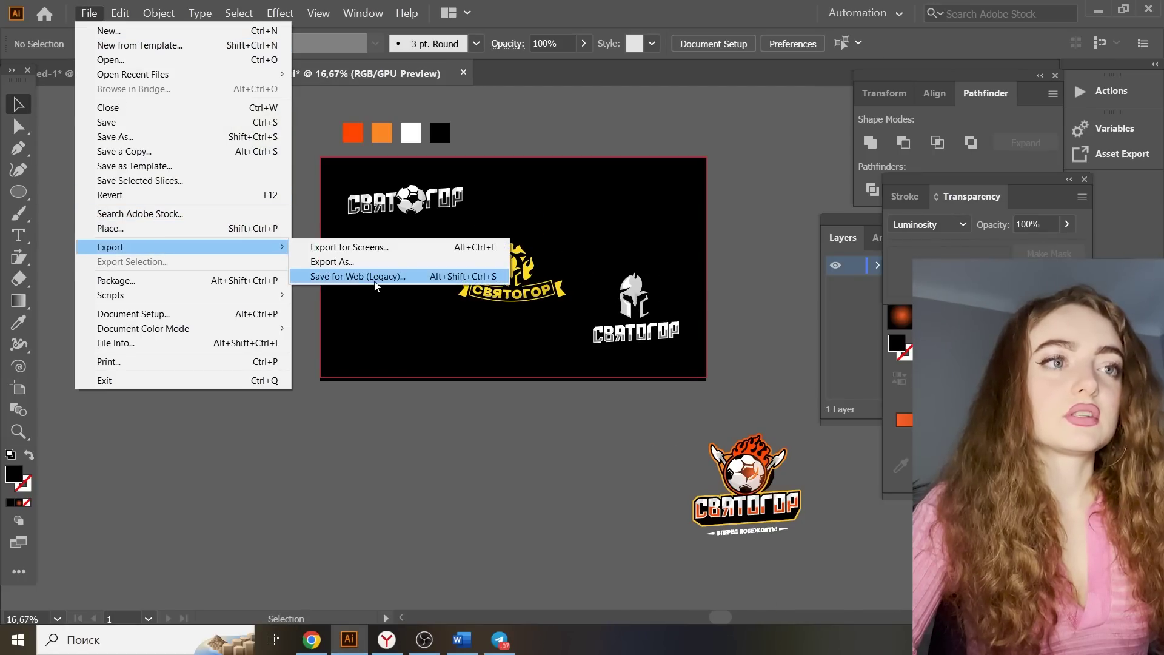
{"action": "left_click", "coordinate": [386, 270]}
{"action": "left_click", "coordinate": [417, 38]}
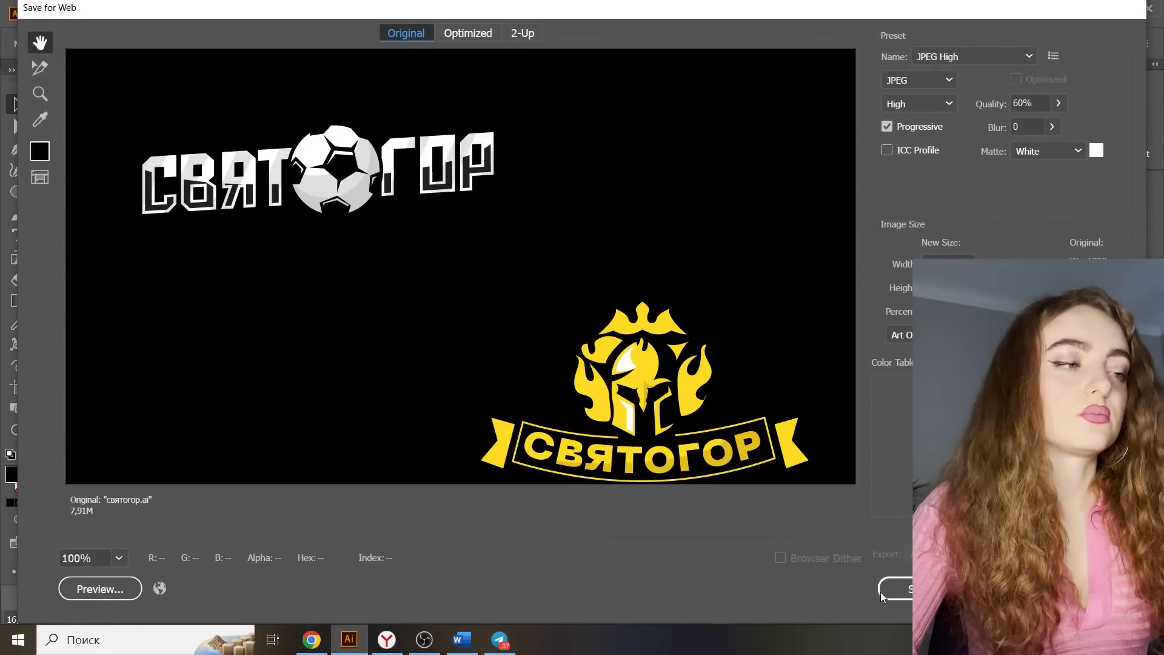
{"action": "key", "text": "Return"}
{"action": "left_click", "coordinate": [244, 230]}
{"action": "type", "text": "2"}
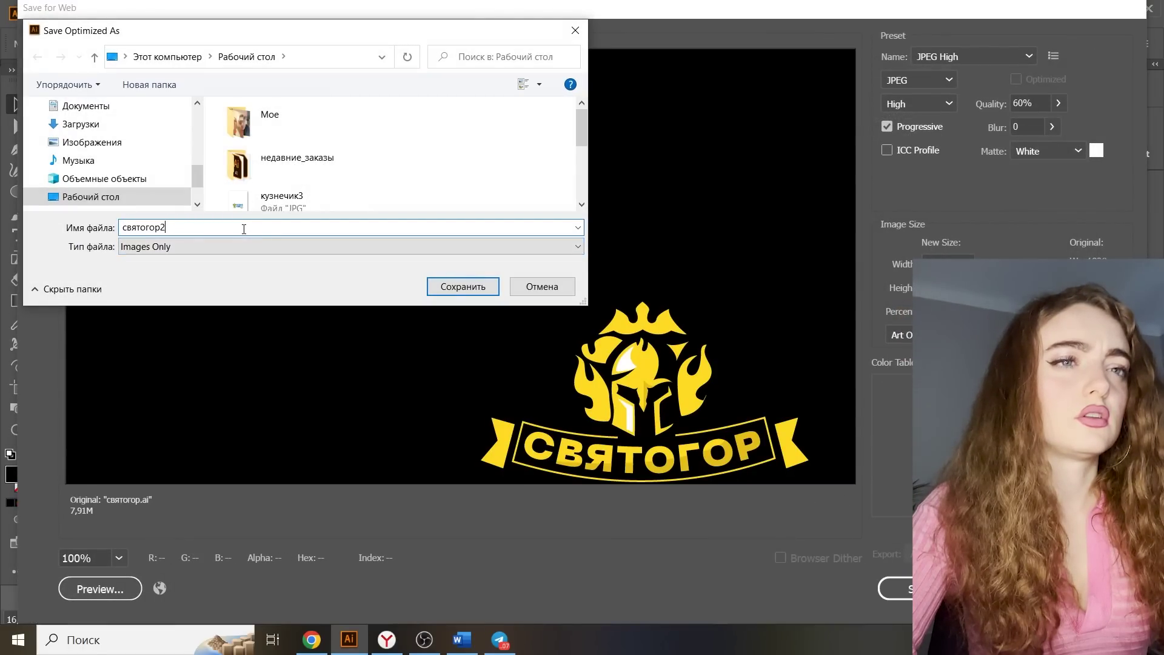
{"action": "left_click", "coordinate": [441, 285]}
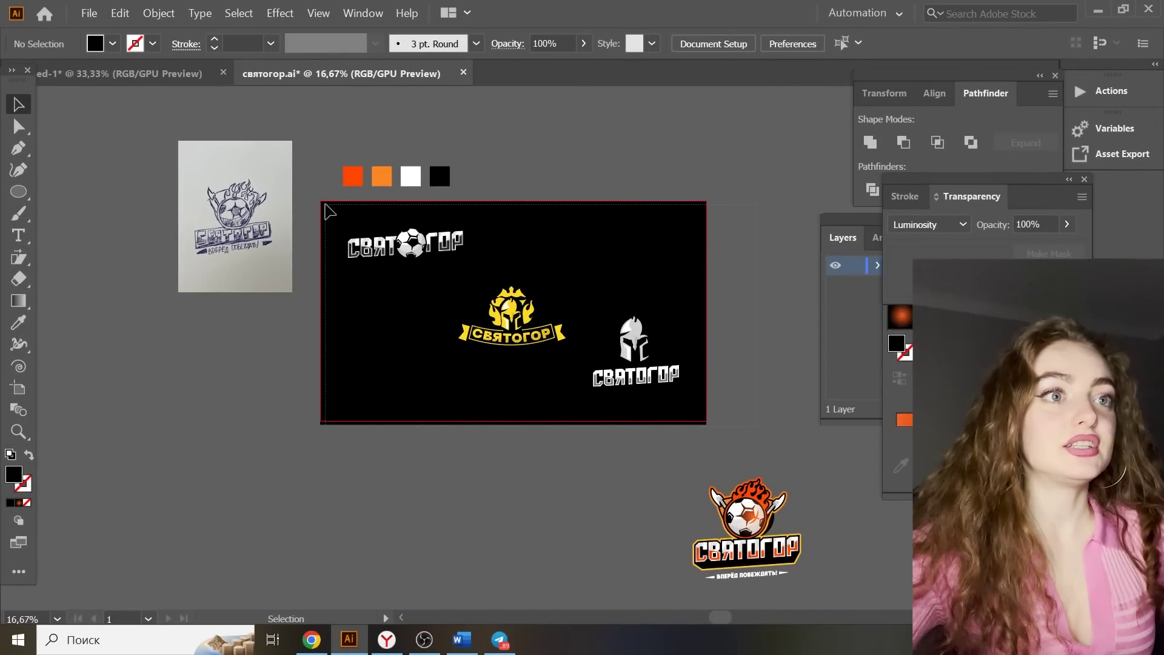
Delete the three alternative logos and the black background from the artboard
{"action": "left_click_drag", "start_coordinate": [325, 205], "coordinate": [325, 205]}
{"action": "left_click_drag", "start_coordinate": [356, 322], "coordinate": [569, 181]}
{"action": "key", "text": "Delete"}
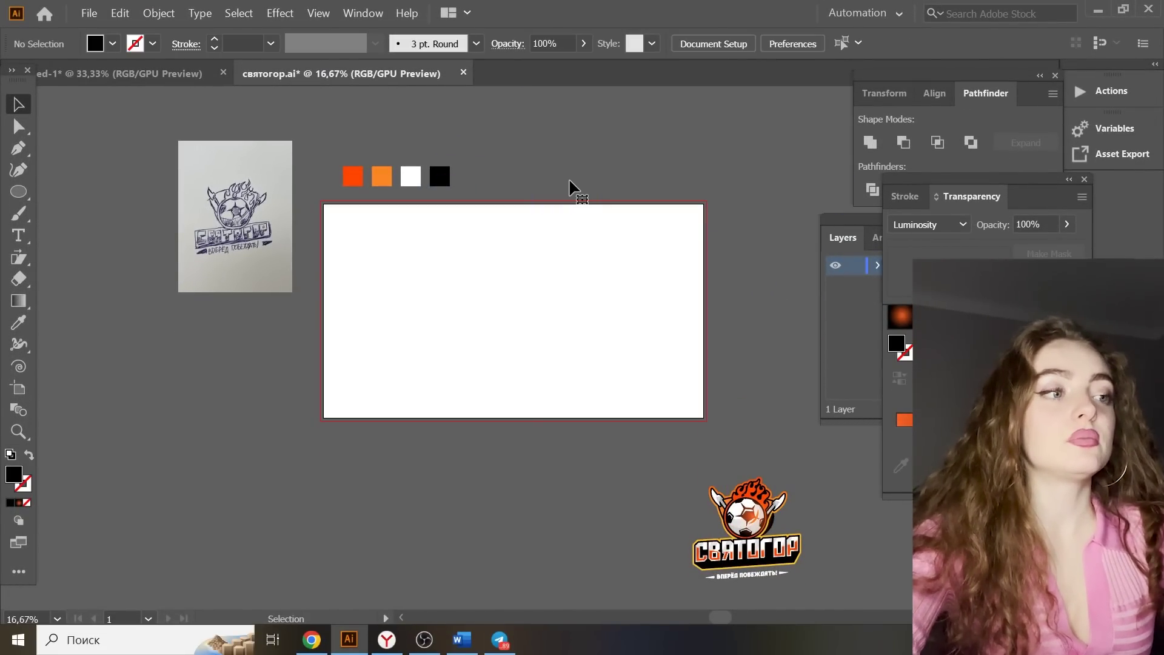
Place a copy of the full-colour logo in the middle of the artboard and delete its white slogan
{"action": "left_click", "coordinate": [778, 546]}
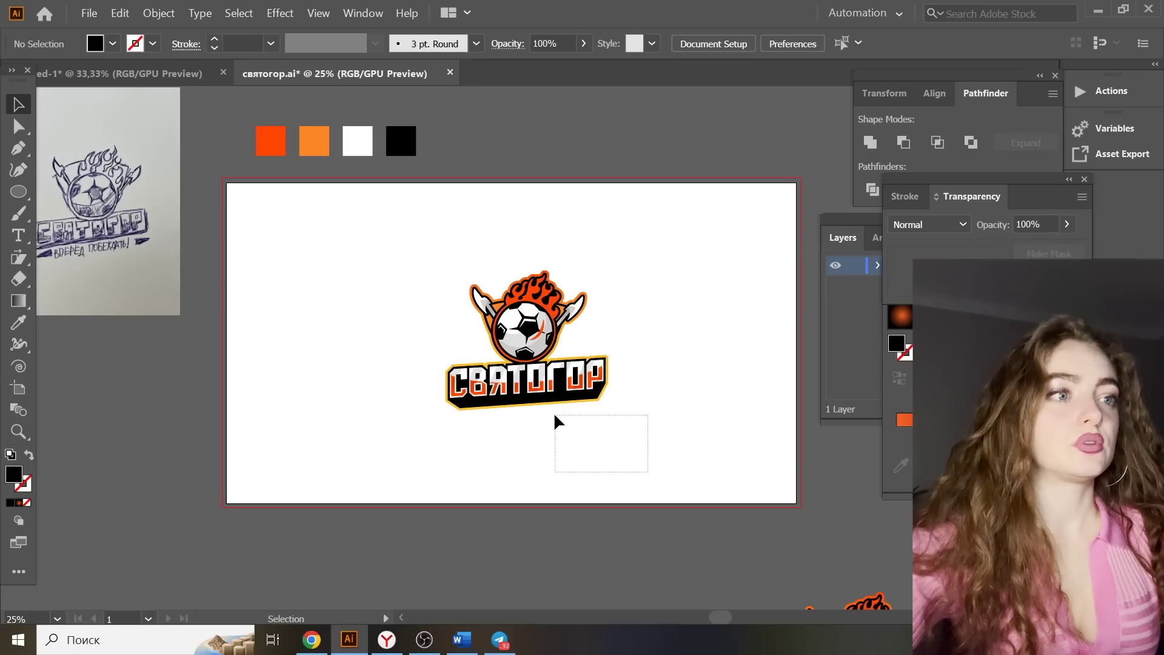
{"action": "left_click_drag", "start_coordinate": [554, 421], "coordinate": [546, 417]}
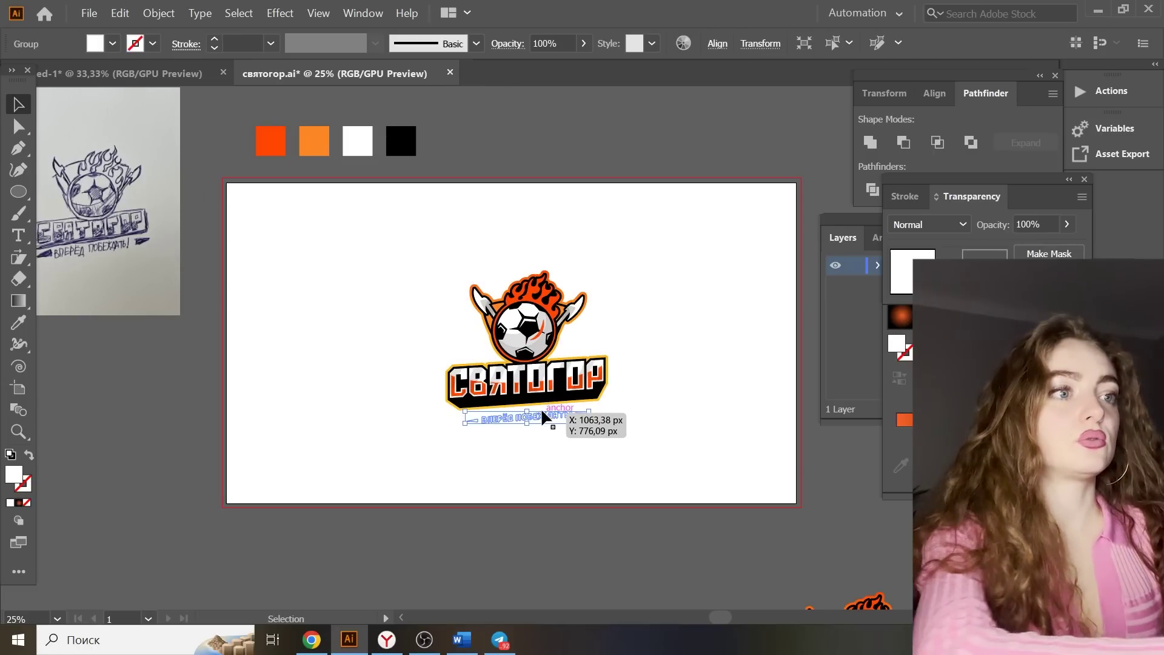
{"action": "key", "text": "Delete"}
Ungroup the copied logo and its wordmark, and remove the black backing plate behind the letters
{"action": "left_click", "coordinate": [494, 405]}
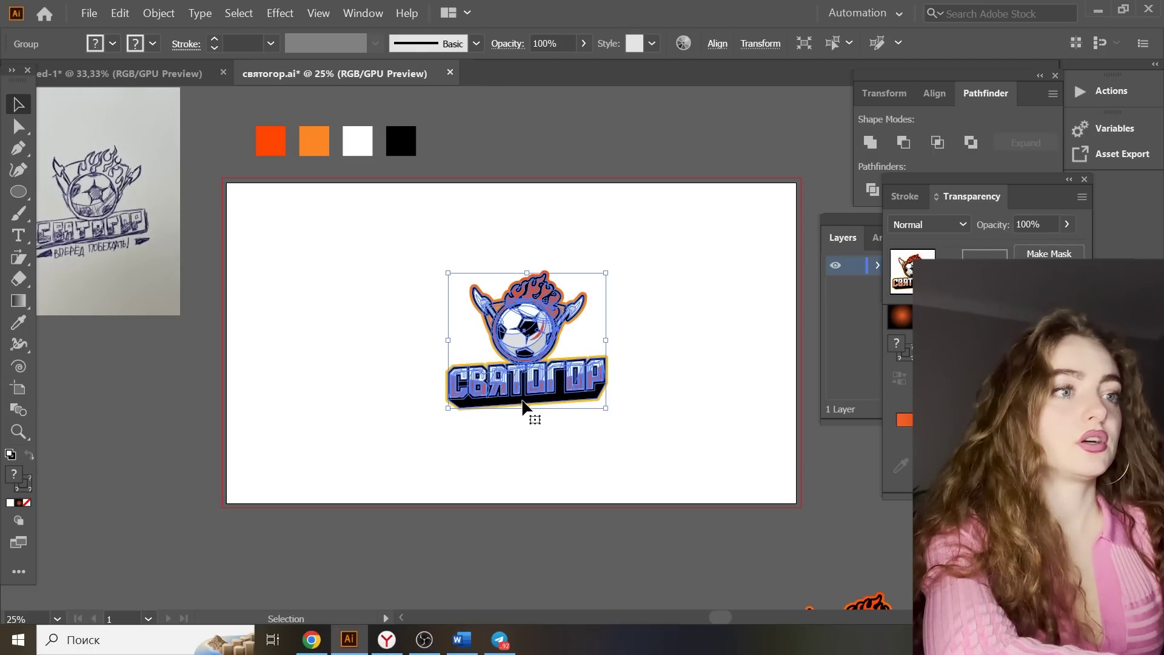
{"action": "right_click", "coordinate": [525, 403]}
{"action": "left_click", "coordinate": [618, 281]}
{"action": "left_click", "coordinate": [577, 405]}
{"action": "left_click", "coordinate": [597, 408]}
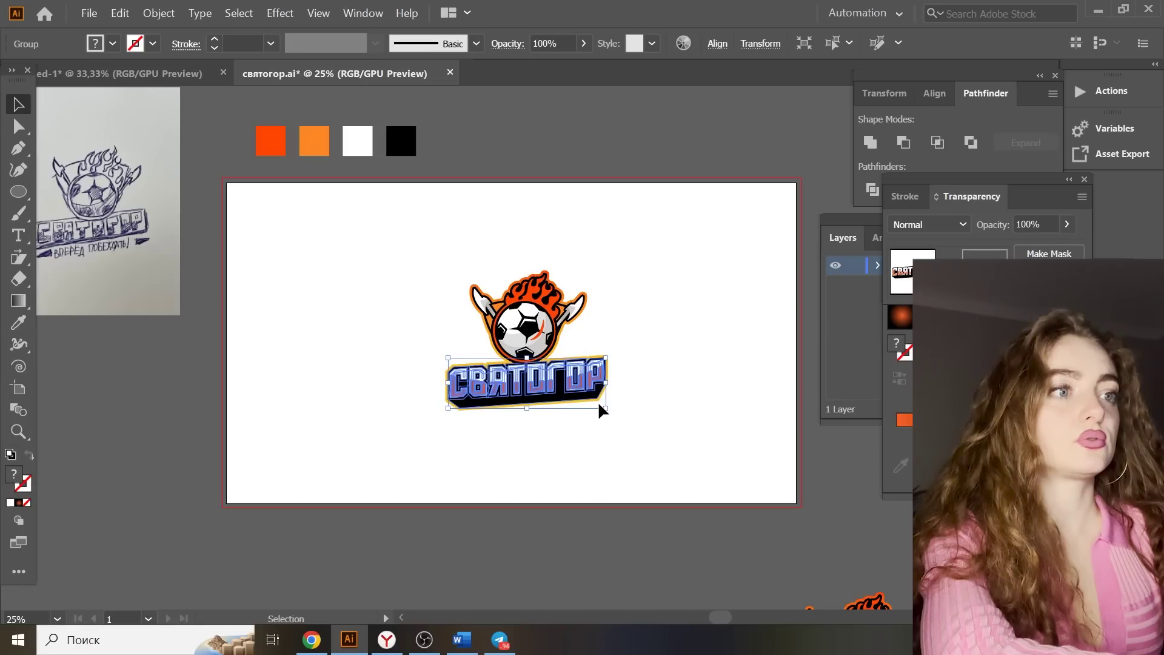
{"action": "left_click_drag", "start_coordinate": [605, 396], "coordinate": [644, 417]}
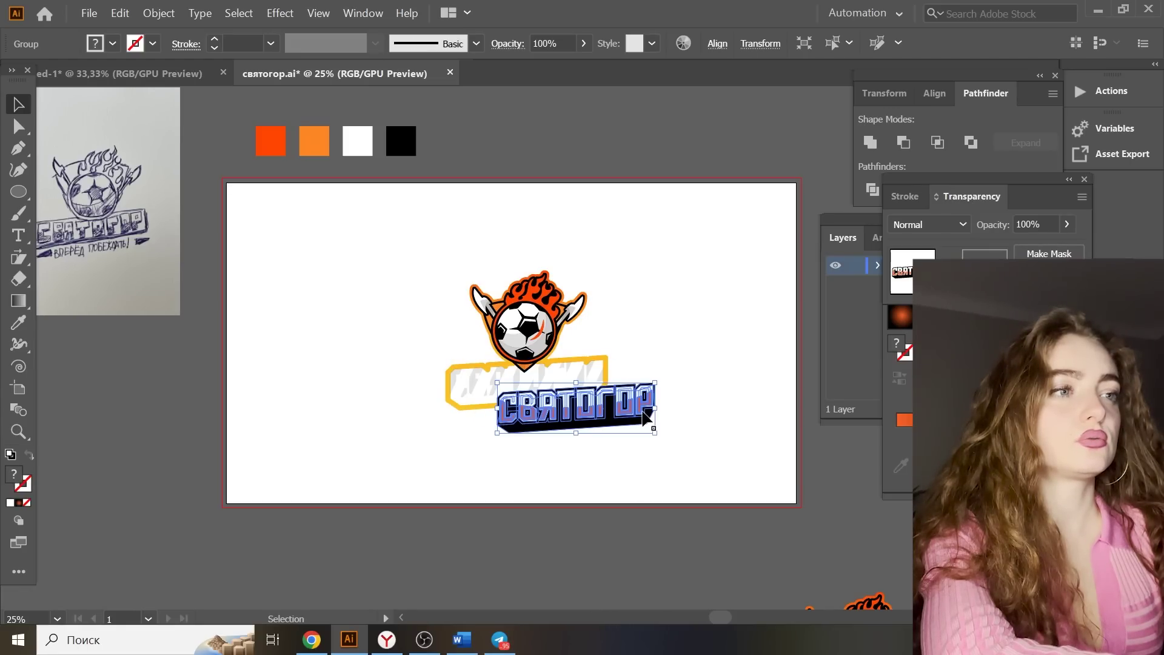
{"action": "key", "text": "ctrl+z"}
{"action": "right_click", "coordinate": [681, 374]}
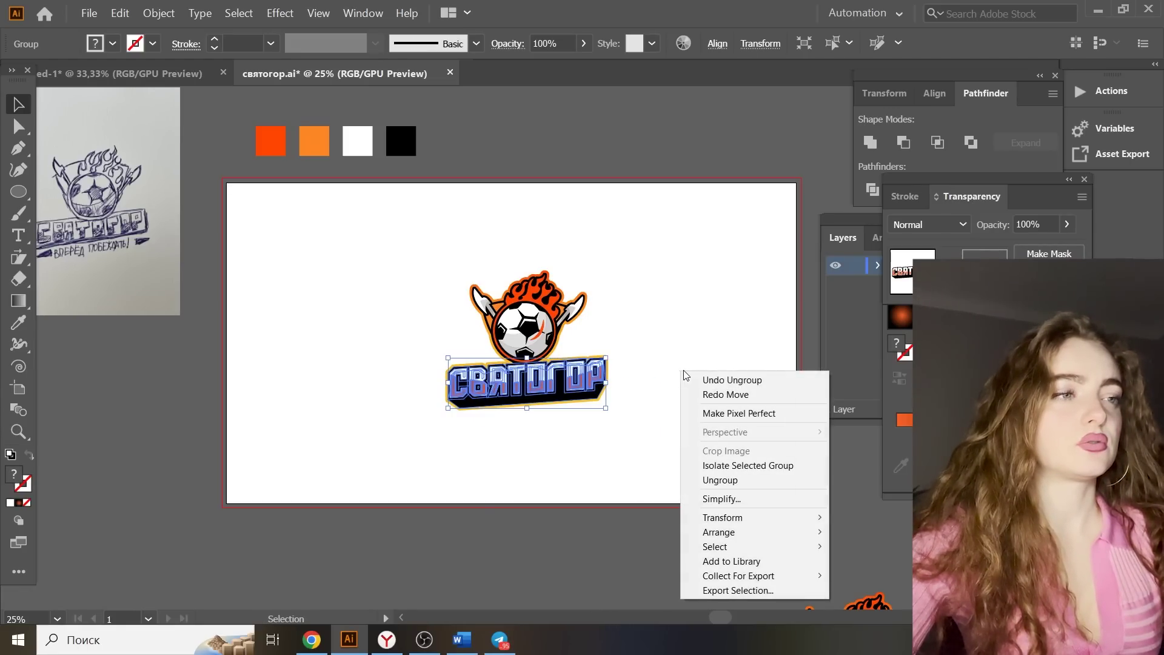
{"action": "left_click", "coordinate": [749, 478]}
{"action": "left_click", "coordinate": [708, 439]}
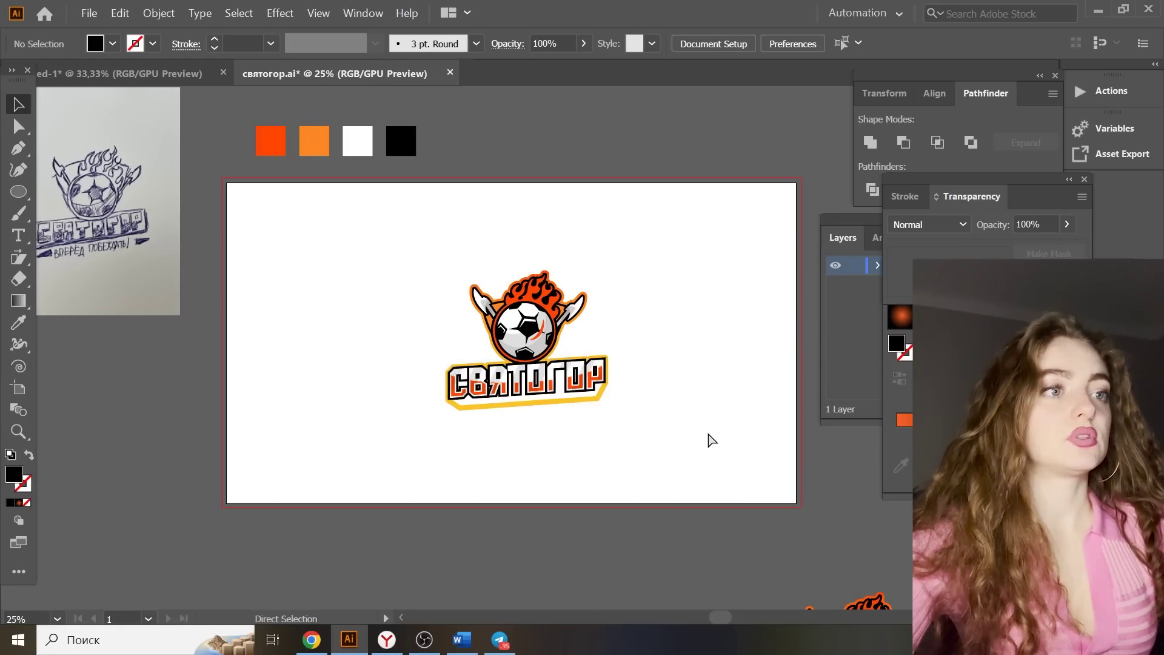
Delete the yellow-orange outline around the logo and the spearheads on both sides of the ball
{"action": "key", "text": "ctrl+="}
{"action": "left_click_drag", "start_coordinate": [608, 434], "coordinate": [598, 416]}
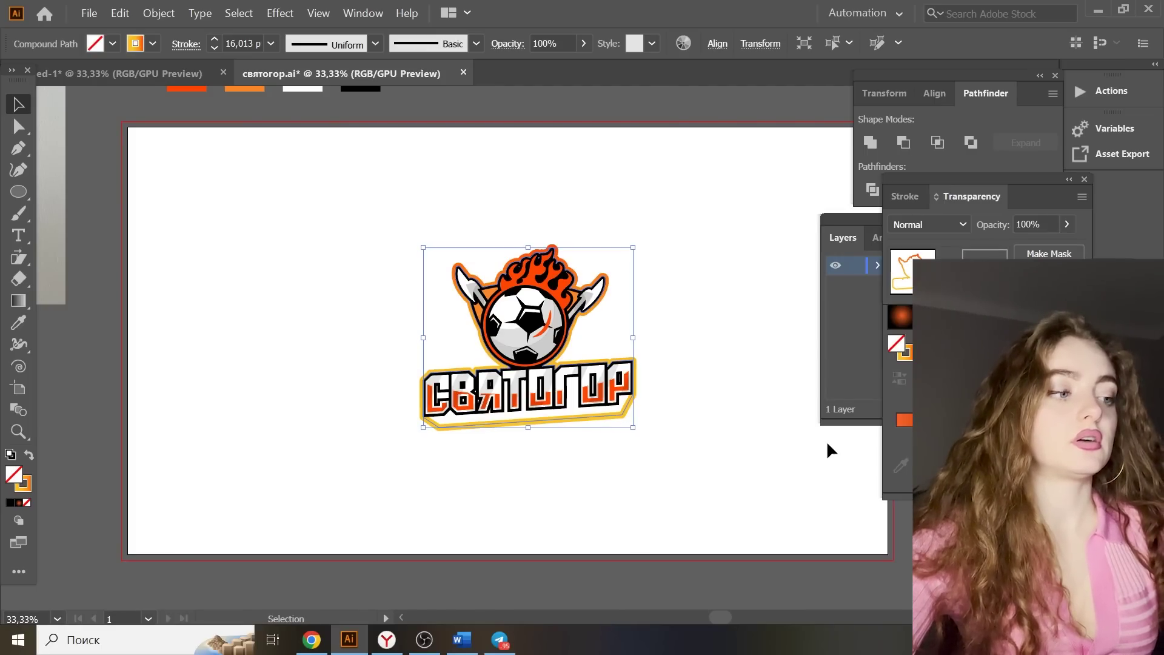
{"action": "key", "text": "Delete"}
{"action": "left_click_drag", "start_coordinate": [590, 295], "coordinate": [632, 239]}
{"action": "key", "text": "Delete"}
{"action": "left_click_drag", "start_coordinate": [473, 289], "coordinate": [442, 244]}
{"action": "key", "text": "Delete"}
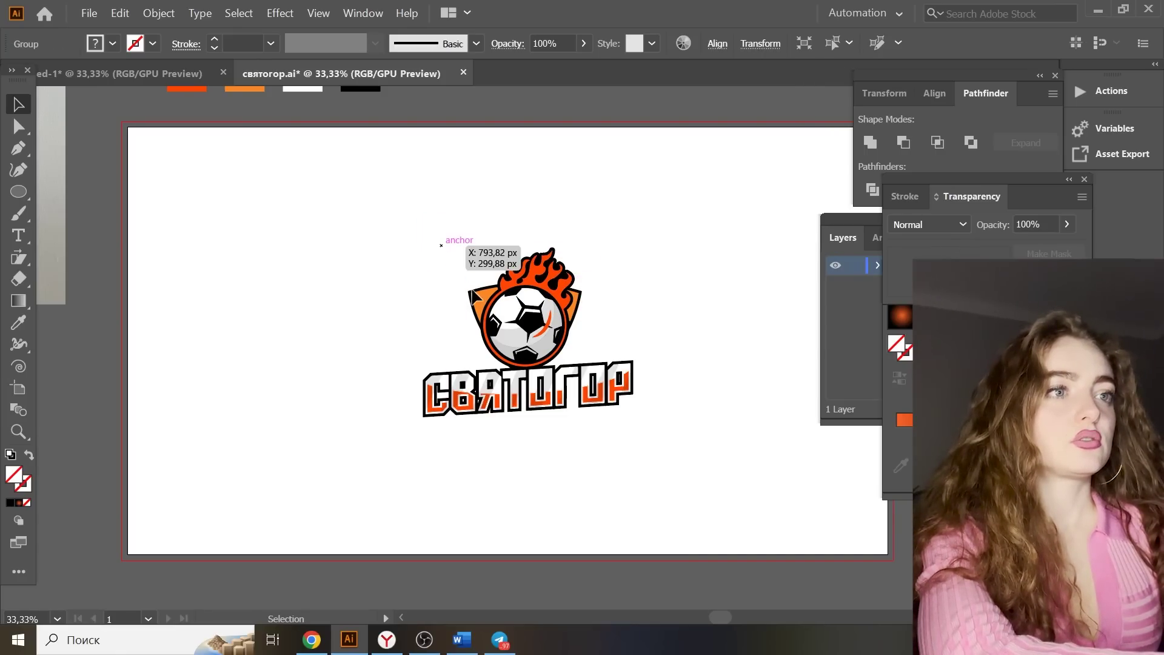
Delete the orange and black corner shapes left behind the ball
{"action": "left_click", "coordinate": [479, 291]}
{"action": "key", "text": "Delete"}
{"action": "left_click_drag", "start_coordinate": [473, 296], "coordinate": [475, 297]}
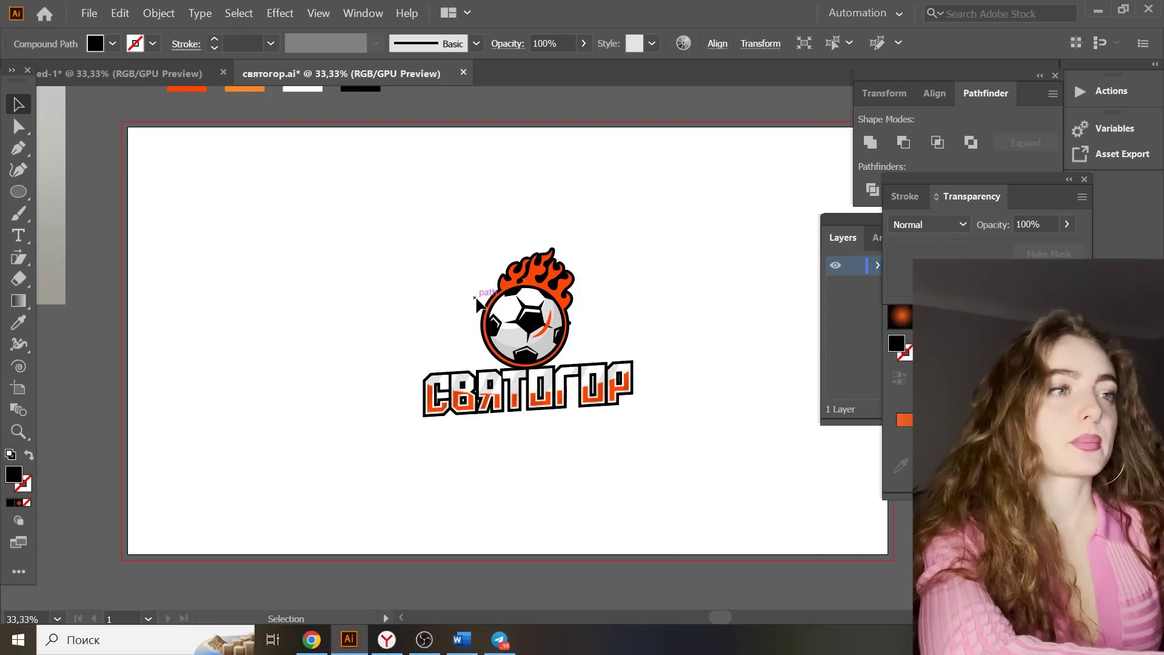
{"action": "key", "text": "Delete"}
Delete the first letter О from the wordmark and the small stray black ellipse beside the ball
{"action": "scroll", "coordinate": [676, 343], "scroll_direction": "down", "scroll_amount": 3}
{"action": "left_click_drag", "start_coordinate": [690, 369], "coordinate": [536, 272]}
{"action": "key", "text": "Delete"}
{"action": "key", "text": "ctrl+equal"}
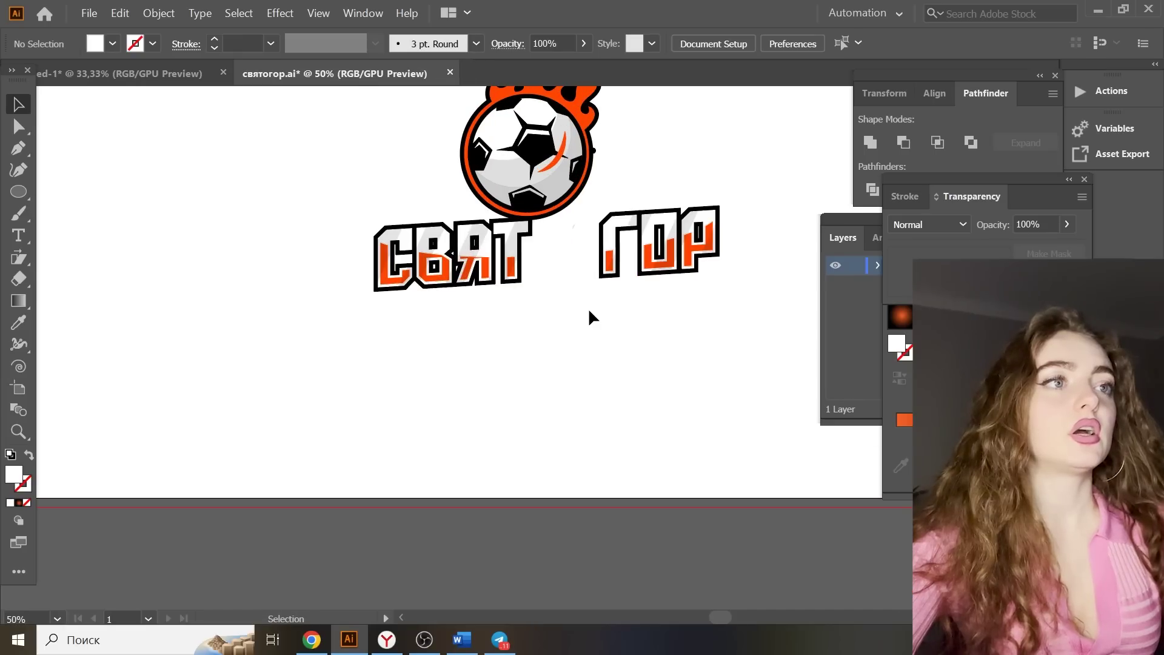
{"action": "scroll", "coordinate": [590, 313], "scroll_direction": "up", "scroll_amount": 2}
{"action": "left_click_drag", "start_coordinate": [596, 219], "coordinate": [658, 197]}
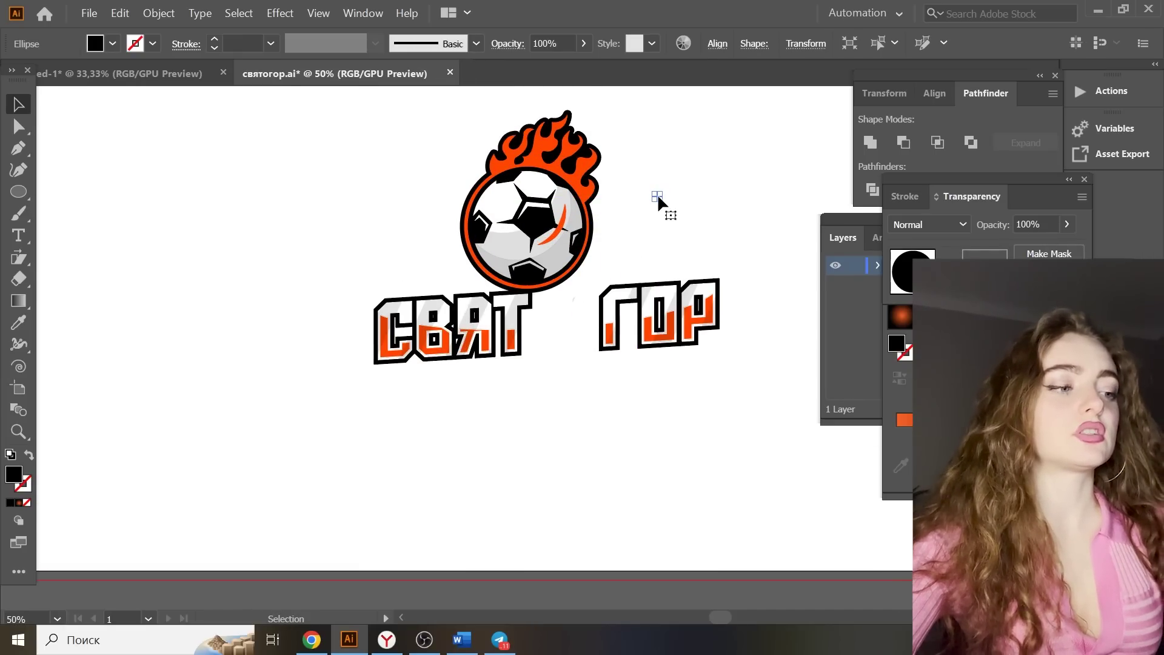
{"action": "key", "text": "Delete"}
Shrink the ball with its flames and fit it into the gap between "СВЯТ" and "ГОР"
{"action": "left_click_drag", "start_coordinate": [377, 117], "coordinate": [615, 253]}
{"action": "key", "text": "ctrl+minus"}
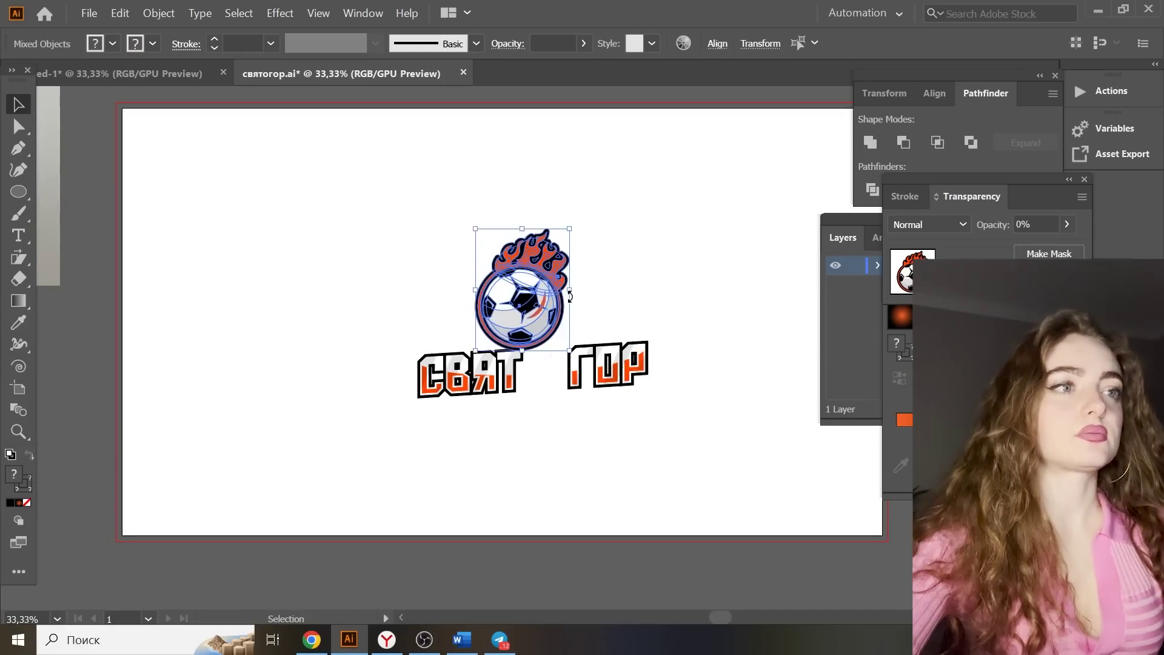
{"action": "left_click_drag", "start_coordinate": [540, 339], "coordinate": [667, 349]}
{"action": "key", "text": "Right"}
{"action": "key", "text": "Right"}
{"action": "key", "text": "Right"}
{"action": "left_click_drag", "start_coordinate": [656, 370], "coordinate": [639, 373]}
{"action": "left_click", "coordinate": [607, 424]}
{"action": "scroll", "coordinate": [534, 394], "scroll_direction": "down", "scroll_amount": 2}
Draw a black backing shape across the wordmark with the Pen tool and send it behind the letters and ball
{"action": "key", "text": "p"}
{"action": "left_click", "coordinate": [418, 349]}
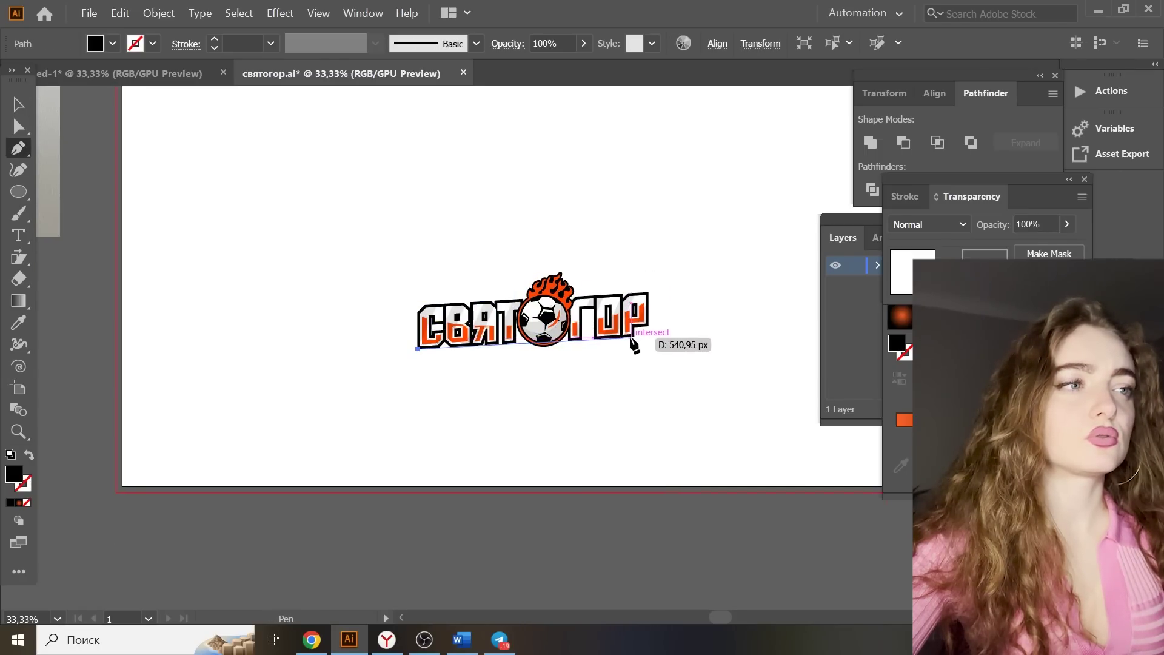
{"action": "left_click", "coordinate": [634, 336]}
{"action": "left_click", "coordinate": [632, 323]}
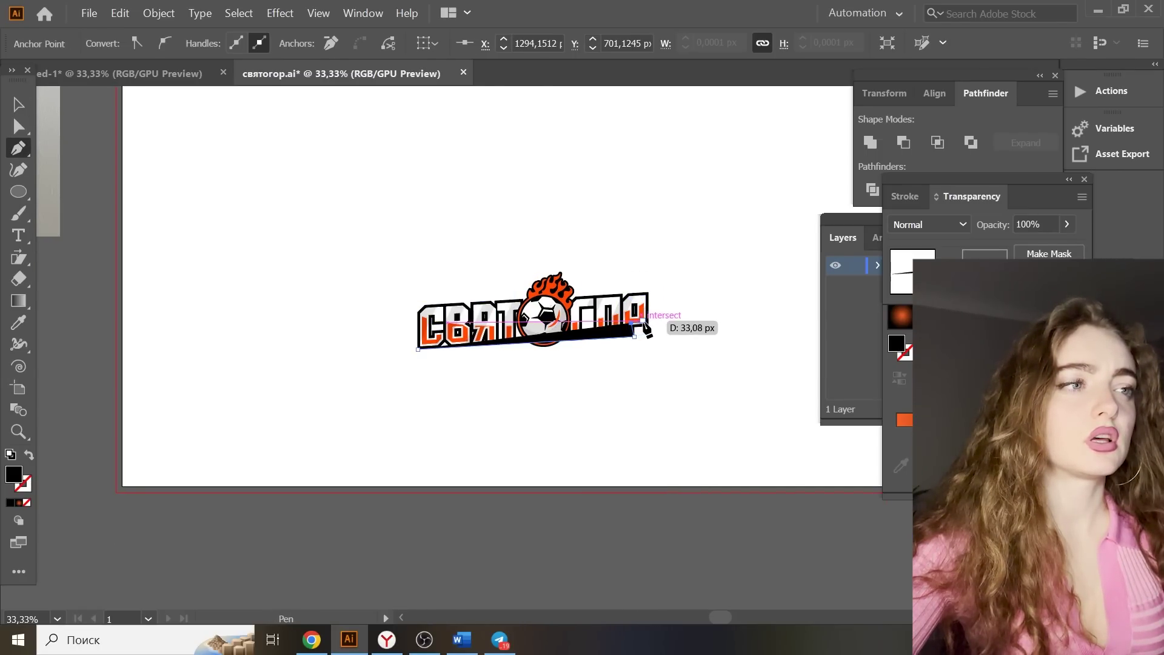
{"action": "left_click", "coordinate": [646, 324]}
{"action": "left_click", "coordinate": [643, 298]}
{"action": "left_click", "coordinate": [571, 304]}
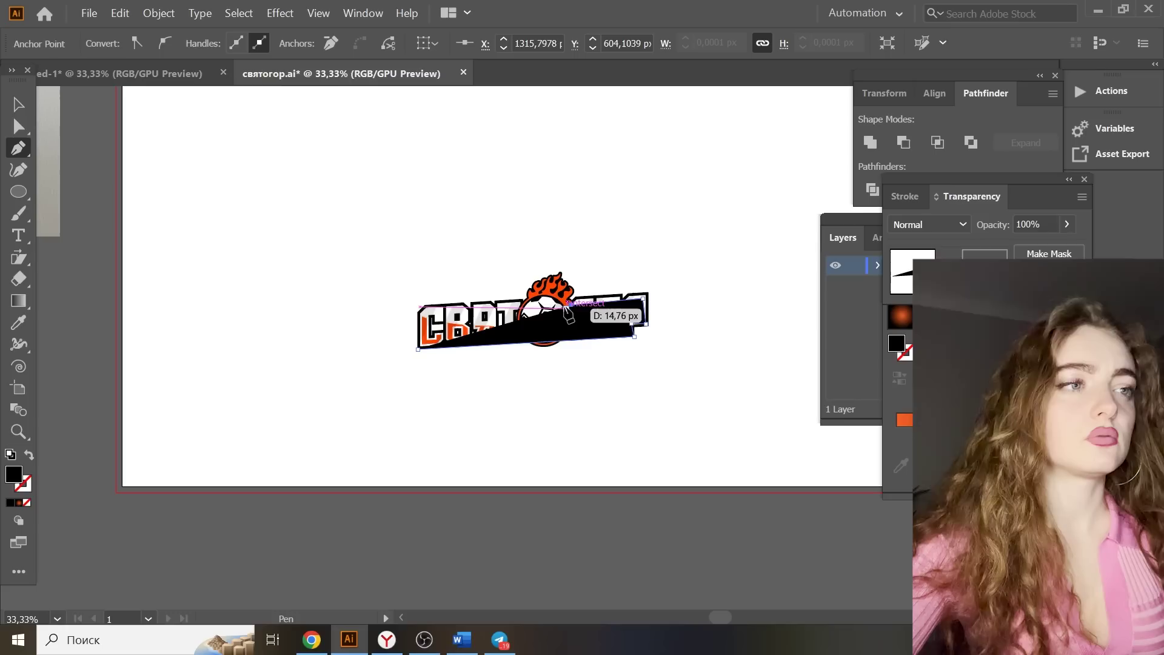
{"action": "left_click", "coordinate": [481, 312]}
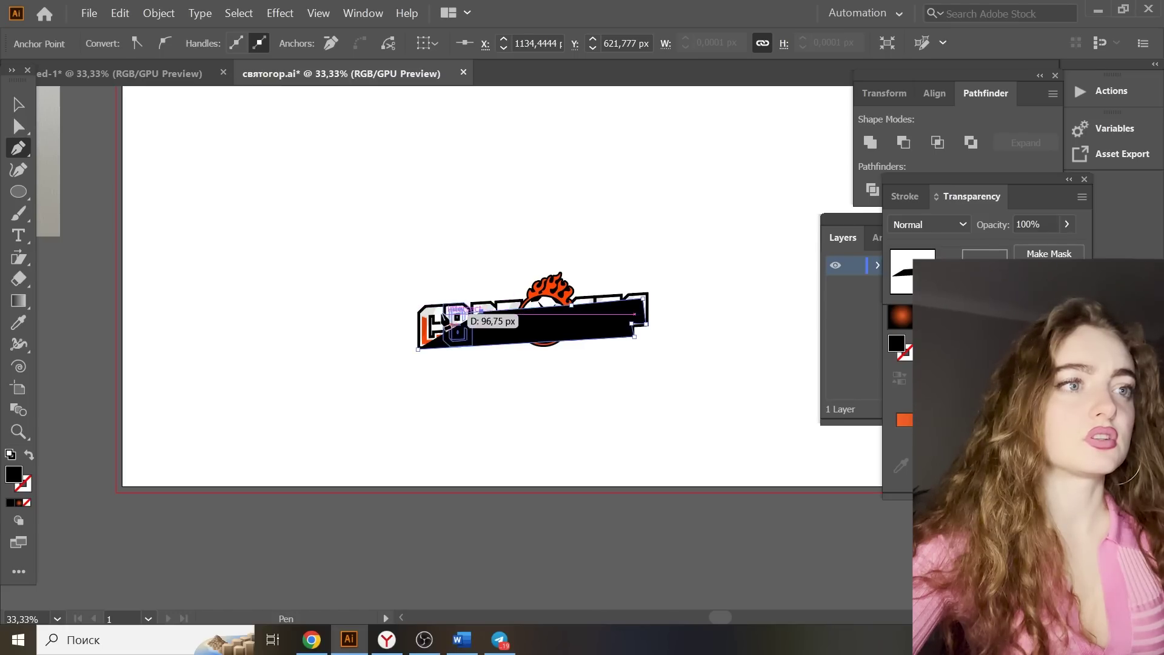
{"action": "left_click", "coordinate": [433, 315]}
{"action": "left_click", "coordinate": [425, 314]}
{"action": "left_click_drag", "start_coordinate": [426, 351], "coordinate": [424, 354]}
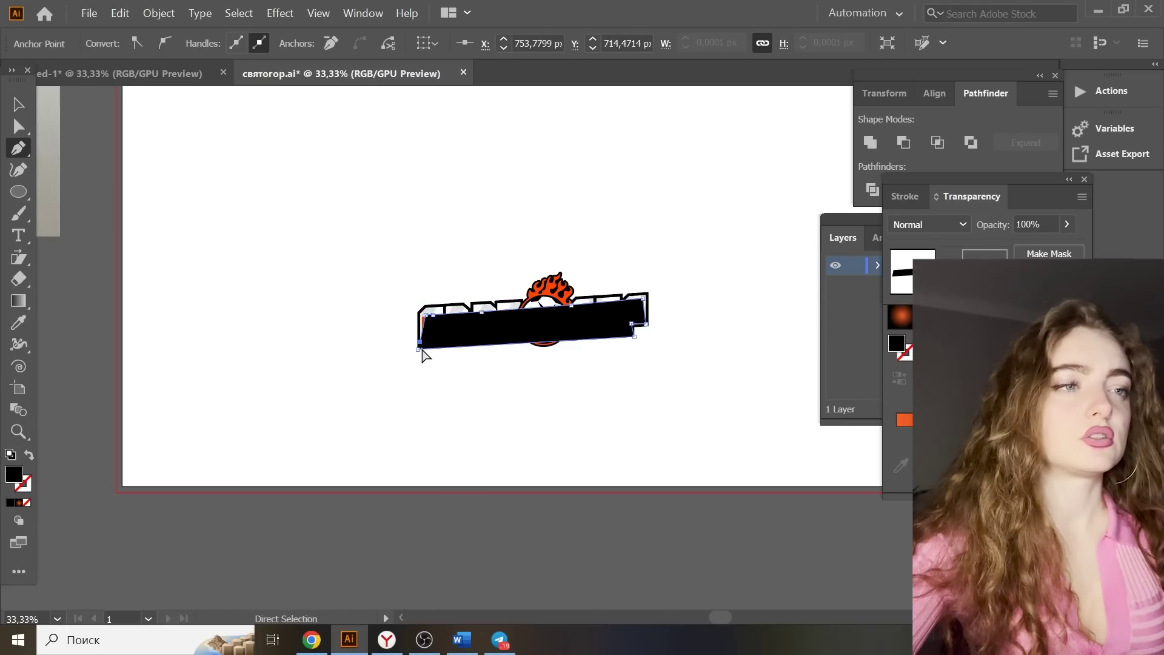
{"action": "right_click", "coordinate": [469, 334]}
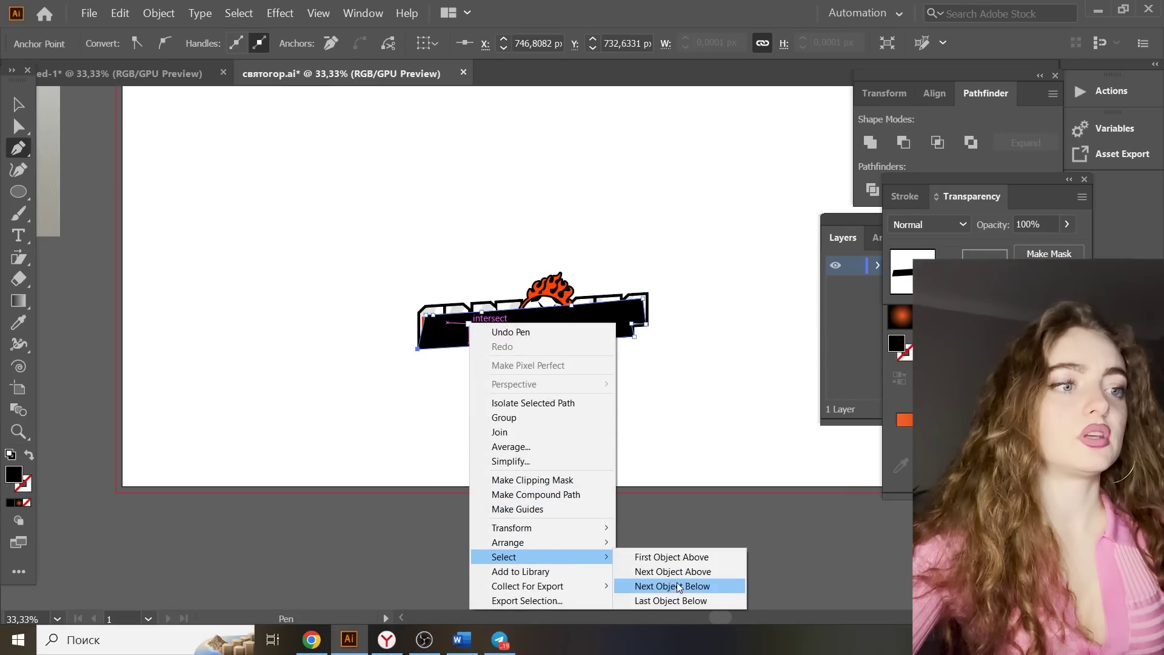
{"action": "mouse_move", "coordinate": [600, 543]}
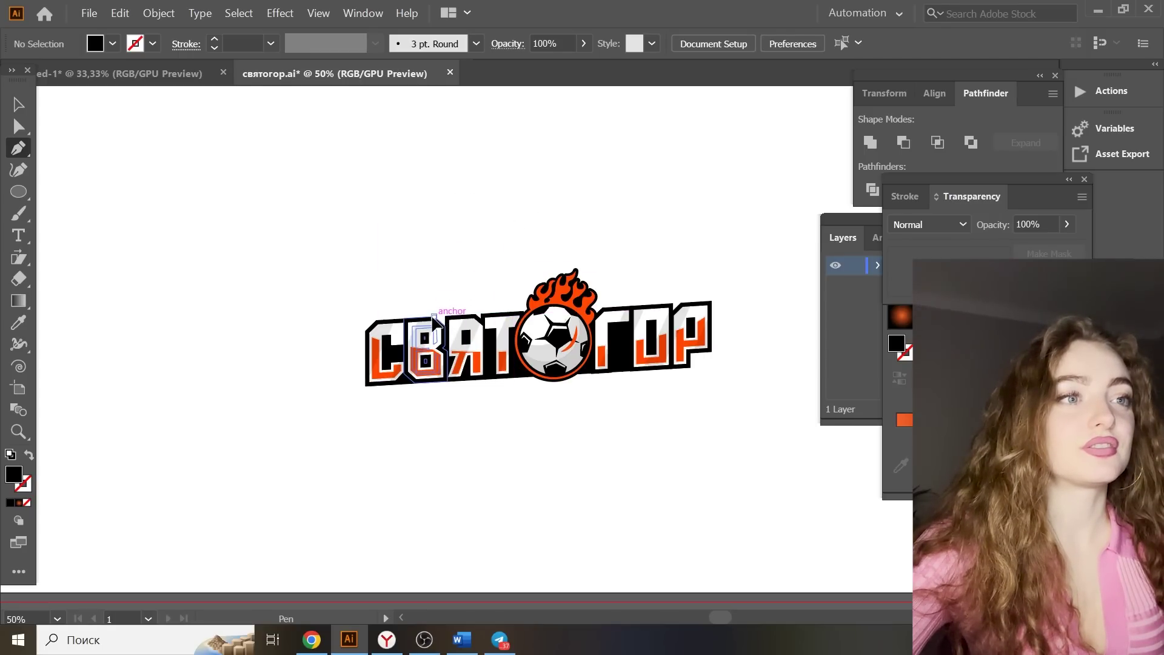
Draw a black jagged mountain silhouette above the wordmark with the Pen tool, including a curved notch above the flames
{"action": "left_click", "coordinate": [434, 316]}
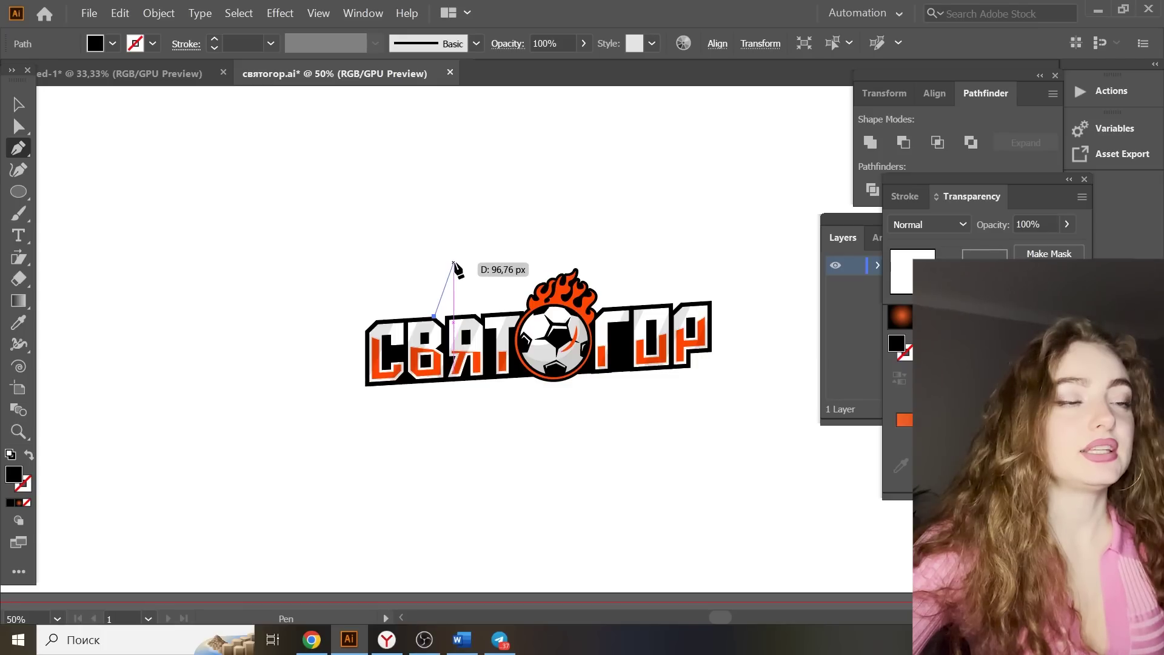
{"action": "left_click", "coordinate": [454, 262]}
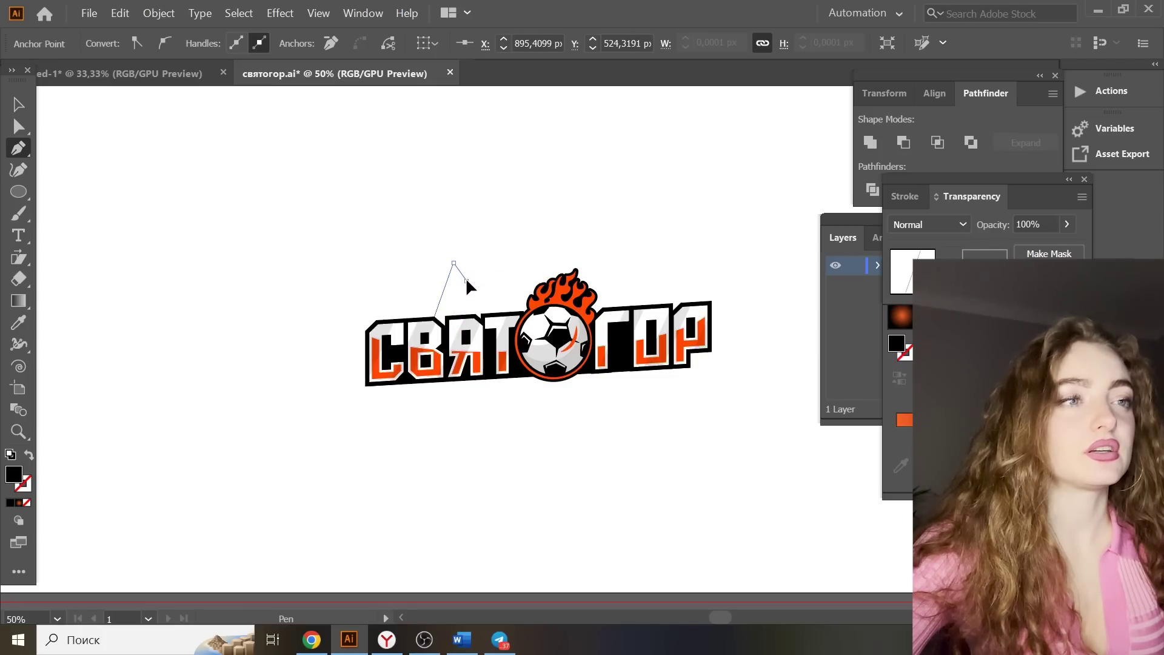
{"action": "left_click", "coordinate": [465, 280]}
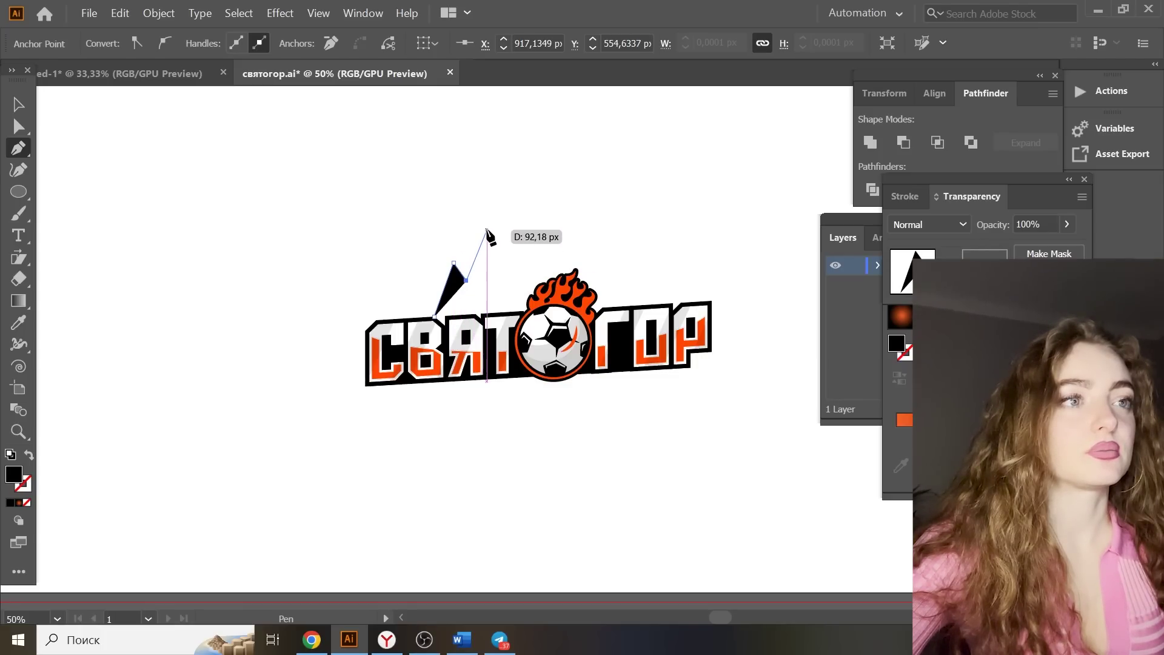
{"action": "left_click", "coordinate": [485, 230]}
{"action": "left_click", "coordinate": [498, 252]}
{"action": "left_click", "coordinate": [516, 211]}
{"action": "left_click", "coordinate": [524, 223]}
{"action": "left_click", "coordinate": [542, 197]}
{"action": "left_click", "coordinate": [562, 239]}
{"action": "left_click", "coordinate": [569, 232]}
{"action": "left_click_drag", "start_coordinate": [580, 240], "coordinate": [573, 219]}
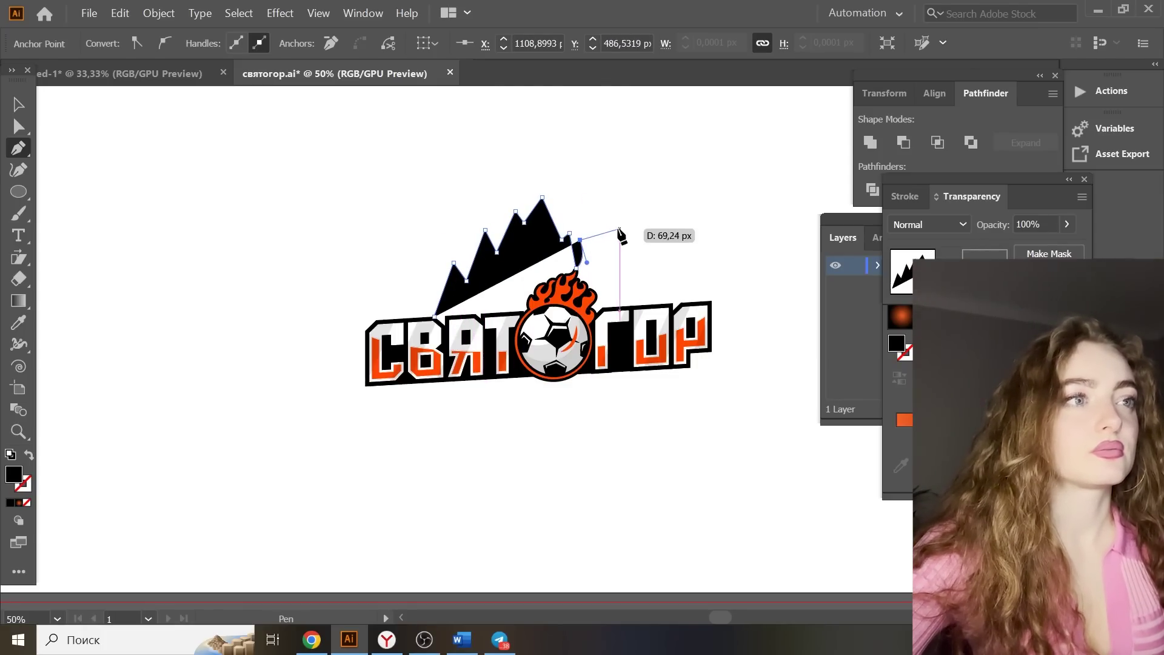
{"action": "left_click", "coordinate": [615, 228]}
{"action": "left_click", "coordinate": [654, 305]}
{"action": "left_click_drag", "start_coordinate": [434, 317], "coordinate": [446, 263]}
Send the mountain silhouette behind the ball and wordmark
{"action": "right_click", "coordinate": [527, 232]}
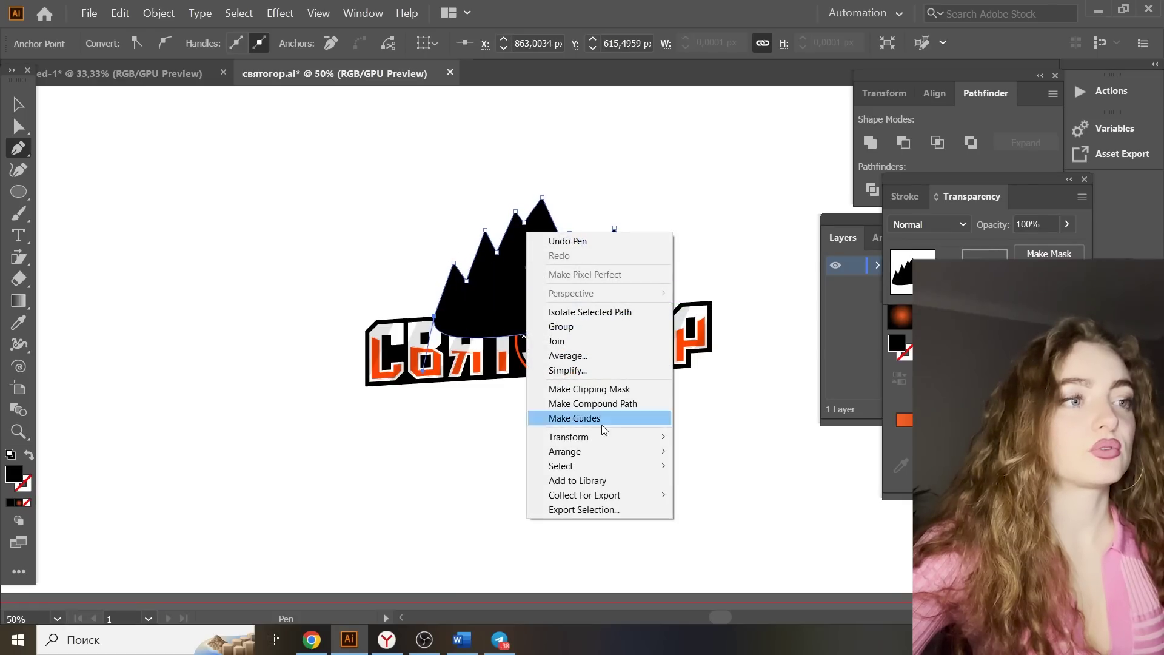
{"action": "mouse_move", "coordinate": [658, 451]}
{"action": "left_click", "coordinate": [715, 495]}
Change the mountain silhouette's fill to a medium grey
{"action": "key", "text": "v"}
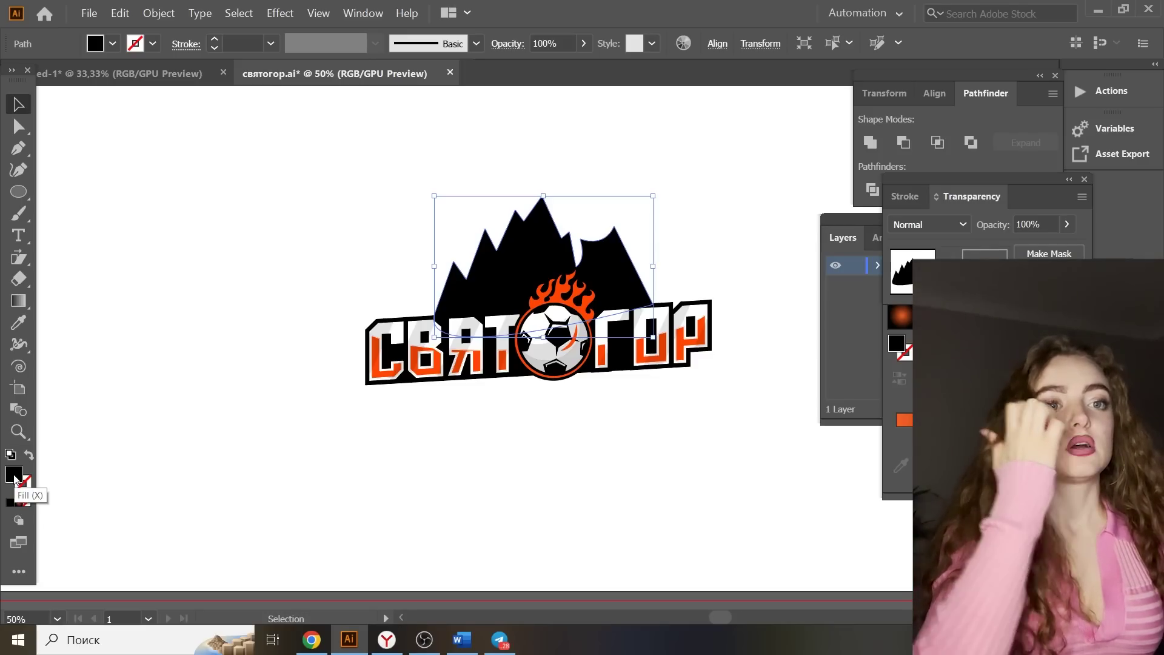
{"action": "double_click", "coordinate": [14, 476]}
{"action": "left_click_drag", "start_coordinate": [507, 117], "coordinate": [582, 112]}
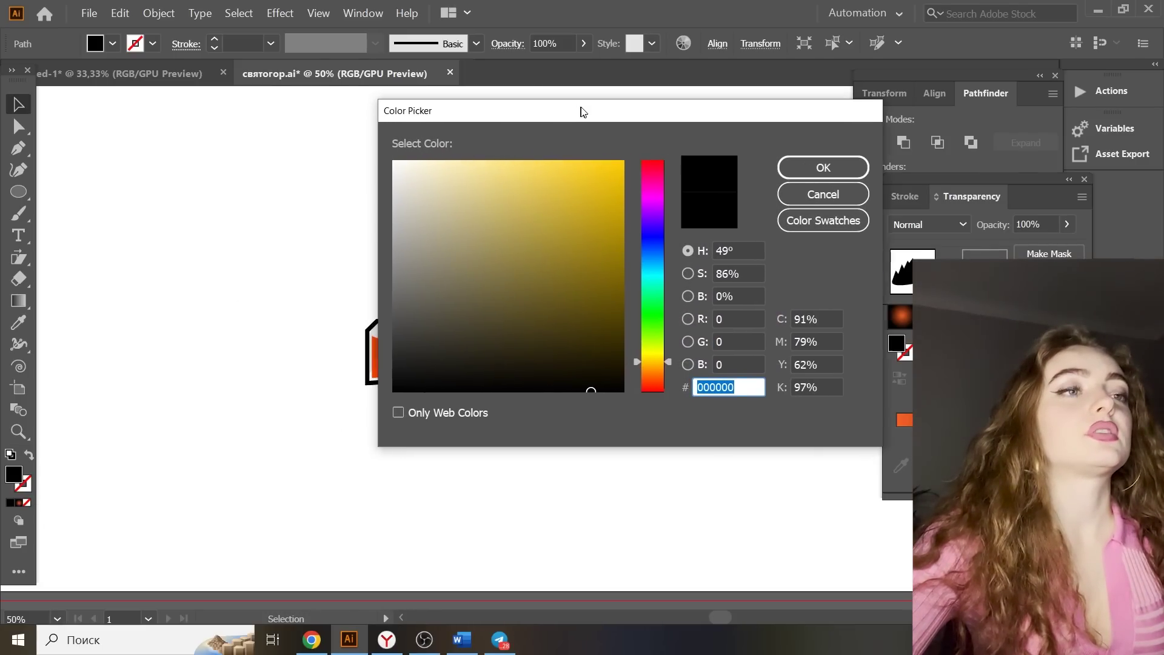
{"action": "left_click", "coordinate": [393, 297]}
{"action": "left_click", "coordinate": [824, 167]}
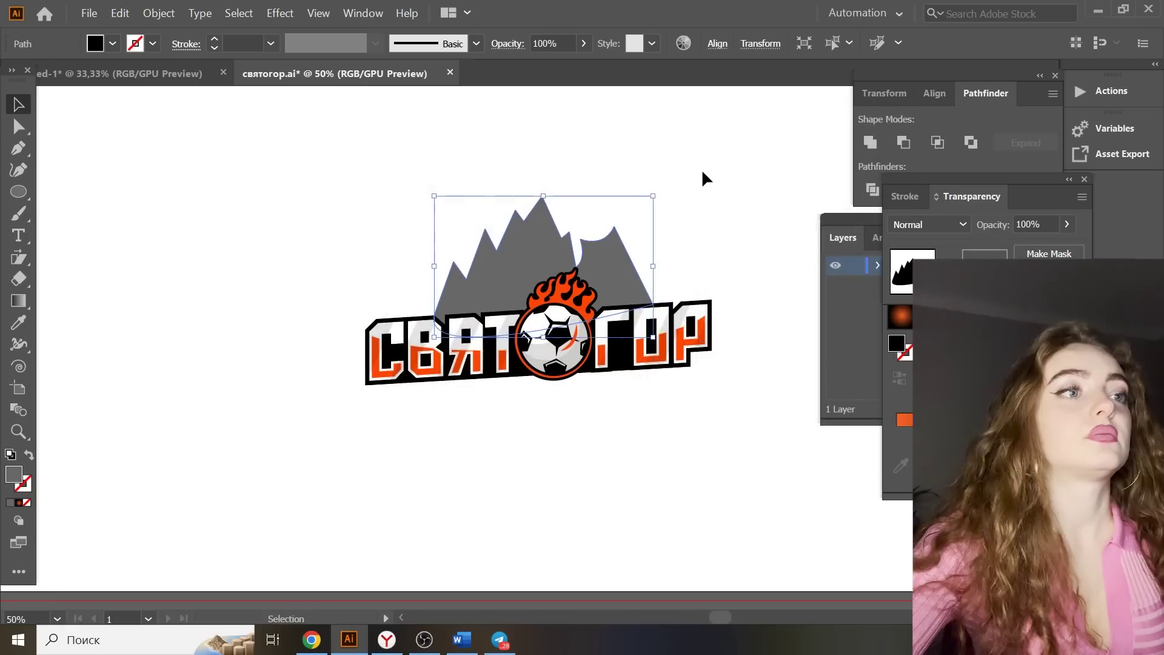
Reshape the small peak beside the main summit and give the mountain an 8 pt black outline
{"action": "key", "text": "a"}
{"action": "left_click_drag", "start_coordinate": [524, 221], "coordinate": [522, 209]}
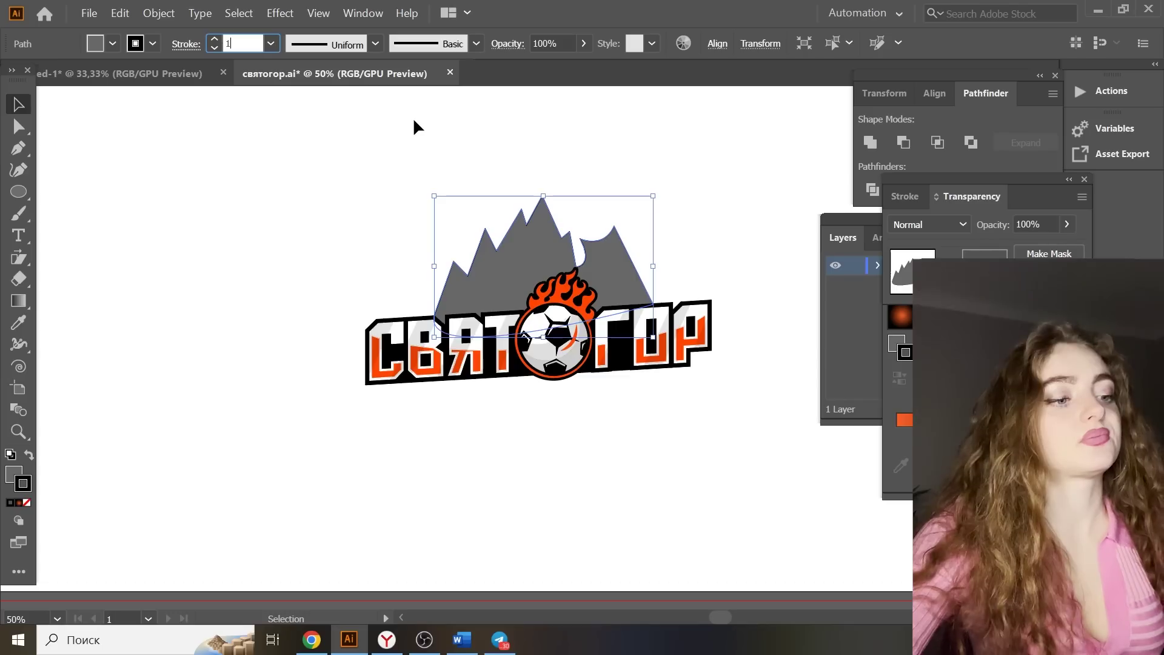
{"action": "left_click", "coordinate": [481, 191]}
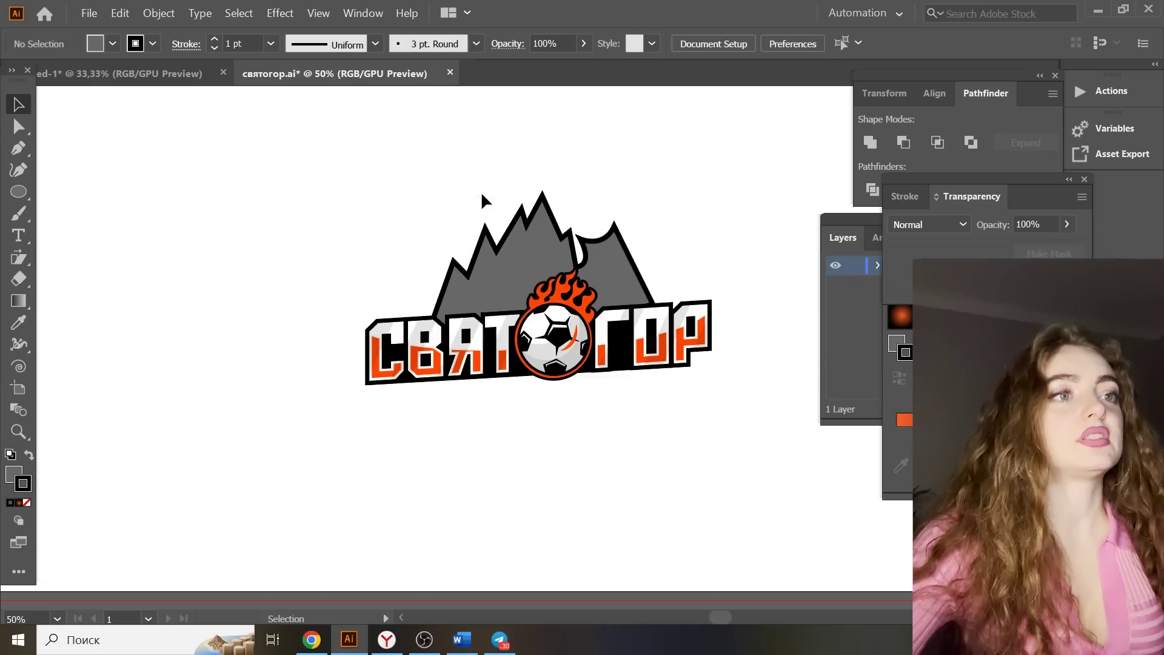
{"action": "scroll", "coordinate": [534, 163], "scroll_direction": "up", "scroll_amount": 1}
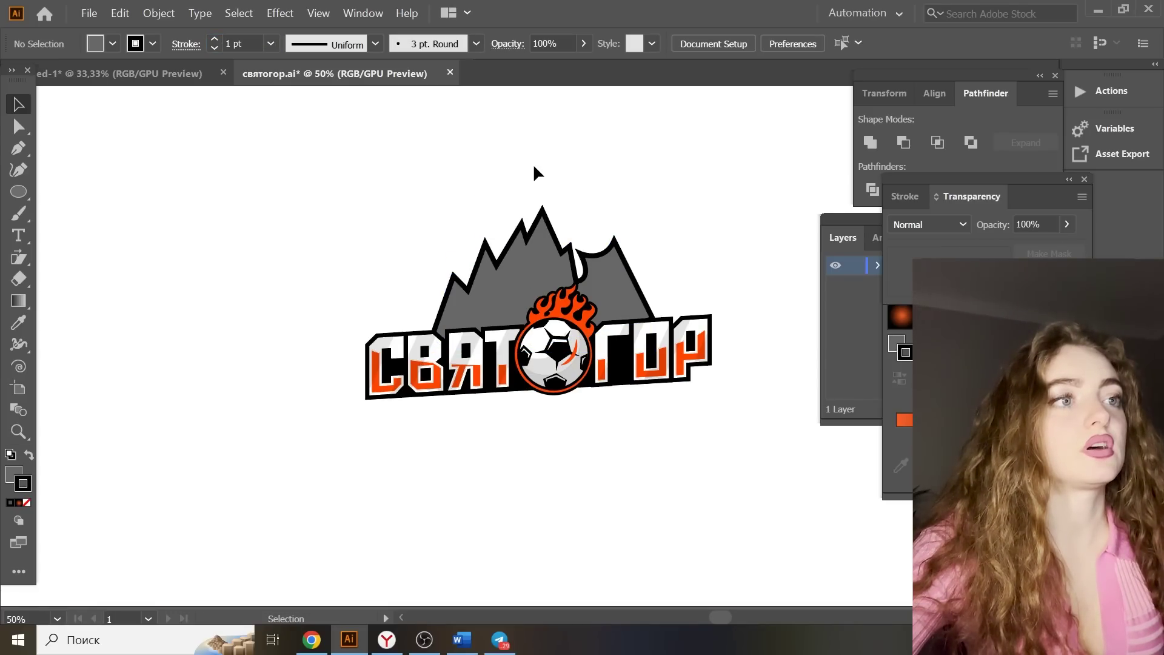
Adjust the curve handle of the notch between the main summit and the smaller peak beyond it
{"action": "key", "text": "a"}
{"action": "left_click", "coordinate": [592, 273]}
{"action": "left_click_drag", "start_coordinate": [591, 274], "coordinate": [589, 282]}
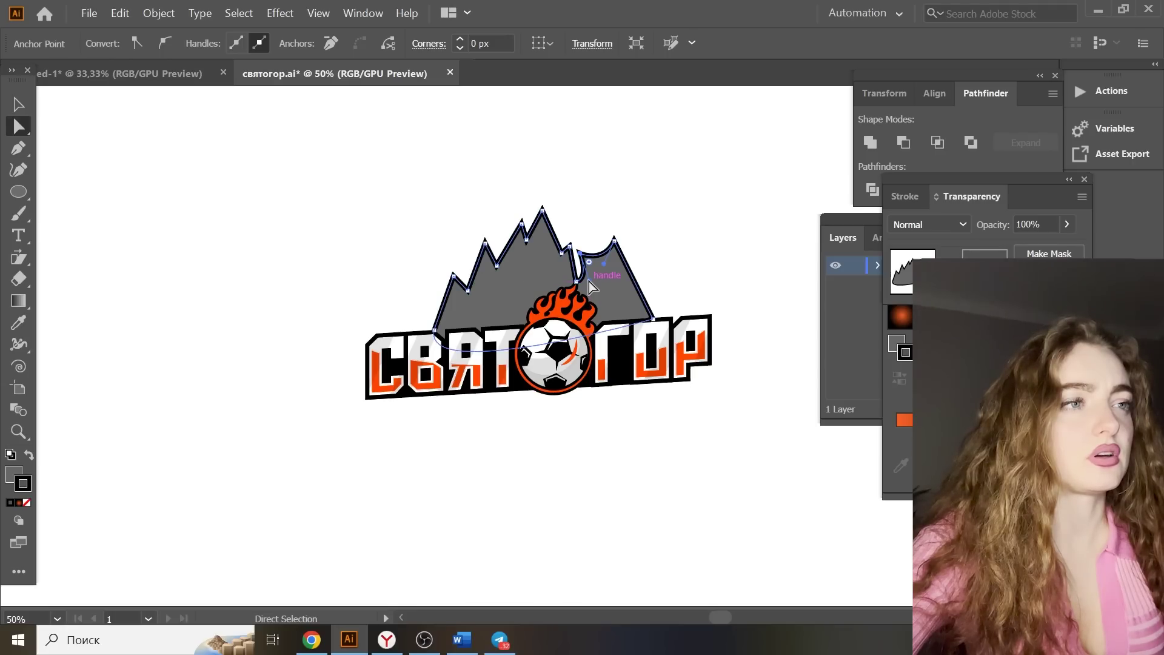
{"action": "left_click", "coordinate": [660, 203]}
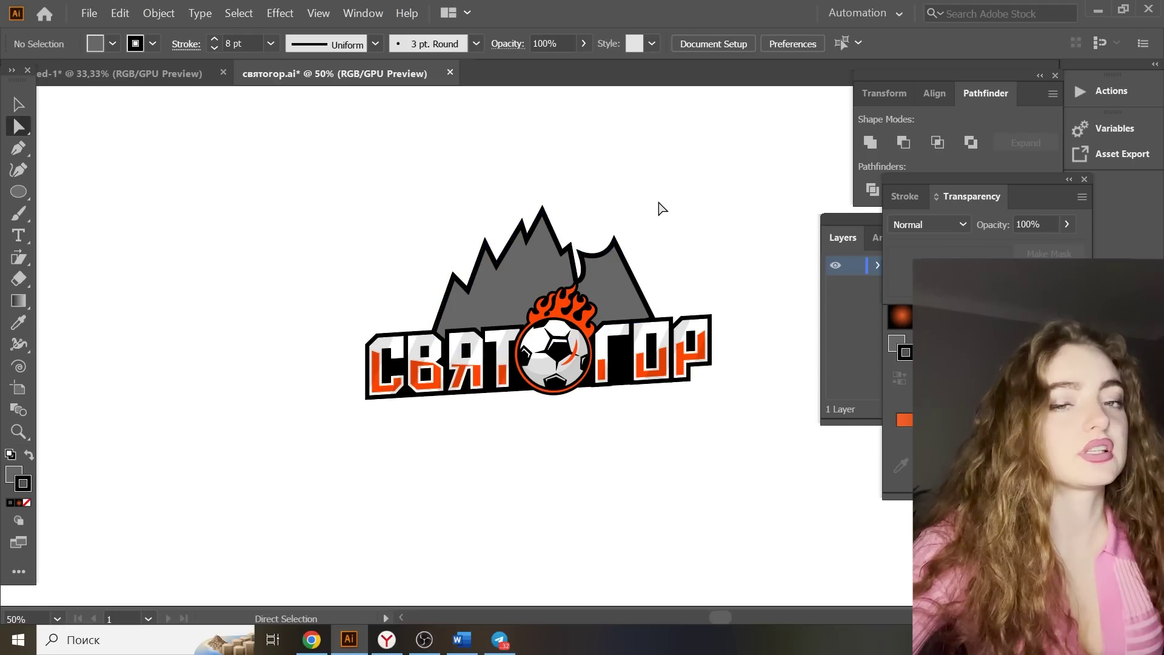
Draw white snow highlights with the Pen tool on the main summit and on the separate peak beyond the notch
{"action": "key", "text": "ctrl+equal"}
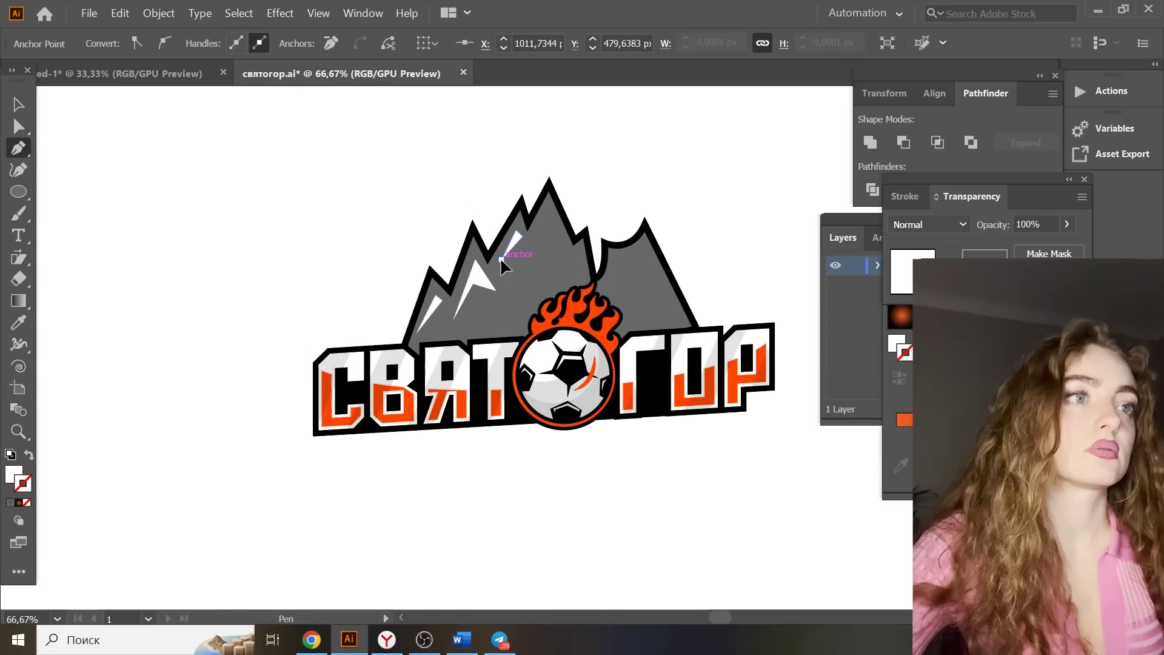
{"action": "left_click", "coordinate": [548, 208]}
{"action": "left_click", "coordinate": [566, 253]}
{"action": "left_click", "coordinate": [577, 257]}
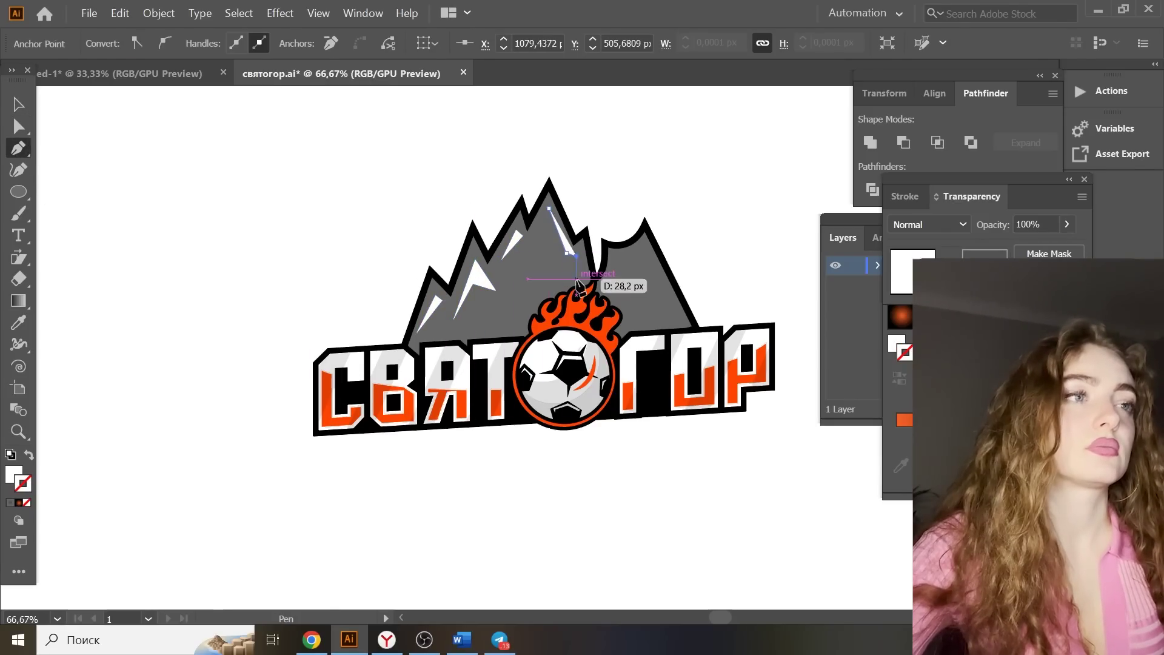
{"action": "left_click", "coordinate": [577, 281]}
{"action": "left_click", "coordinate": [569, 265]}
{"action": "left_click", "coordinate": [554, 267]}
{"action": "left_click", "coordinate": [534, 236]}
{"action": "left_click", "coordinate": [549, 208]}
{"action": "left_click", "coordinate": [677, 310]}
{"action": "left_click", "coordinate": [646, 323]}
{"action": "left_click", "coordinate": [635, 259]}
{"action": "left_click", "coordinate": [679, 257], "text": "ctrl"}
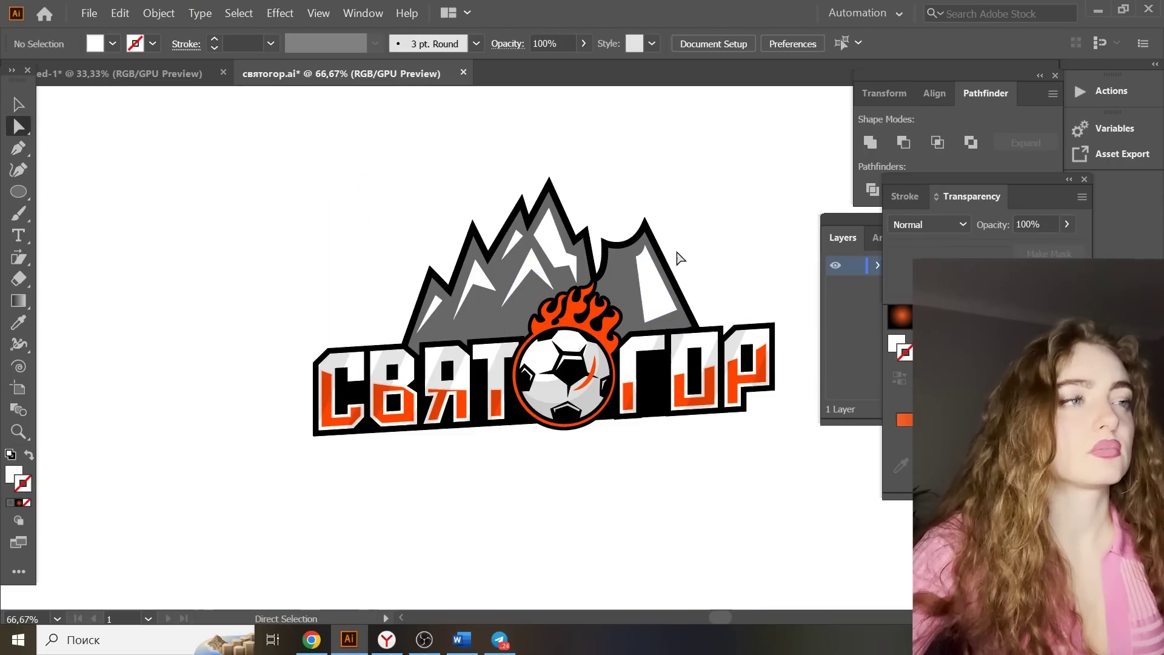
Draw black shadow facets below the snow on the mountain's lower peaks
{"action": "left_click", "coordinate": [450, 324]}
{"action": "left_click", "coordinate": [25, 322]}
{"action": "left_click", "coordinate": [475, 285]}
{"action": "left_click", "coordinate": [475, 339]}
{"action": "left_click", "coordinate": [512, 295]}
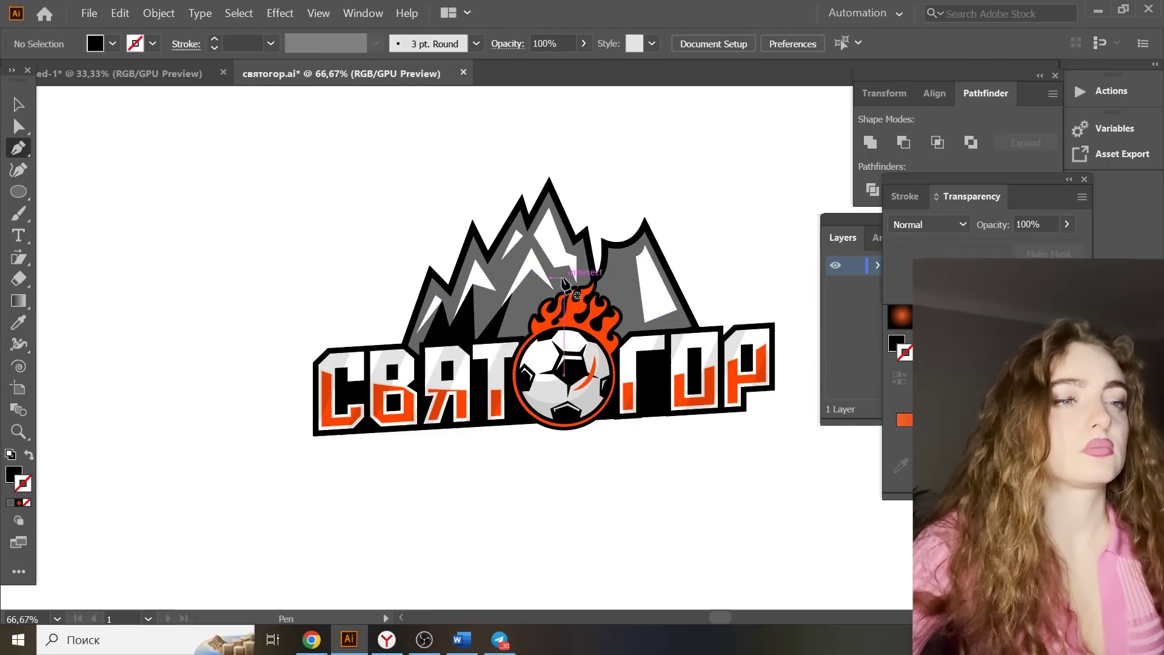
{"action": "left_click", "coordinate": [558, 275]}
{"action": "left_click", "coordinate": [176, 117], "text": "ctrl"}
Draw a light grey facet on the main peak with the Pen tool and arrange it behind the snow highlights
{"action": "key", "text": "i"}
{"action": "left_click", "coordinate": [485, 280]}
{"action": "double_click", "coordinate": [14, 474]}
{"action": "left_click", "coordinate": [854, 124]}
{"action": "key", "text": "v"}
{"action": "key", "text": "p"}
{"action": "left_click", "coordinate": [509, 292]}
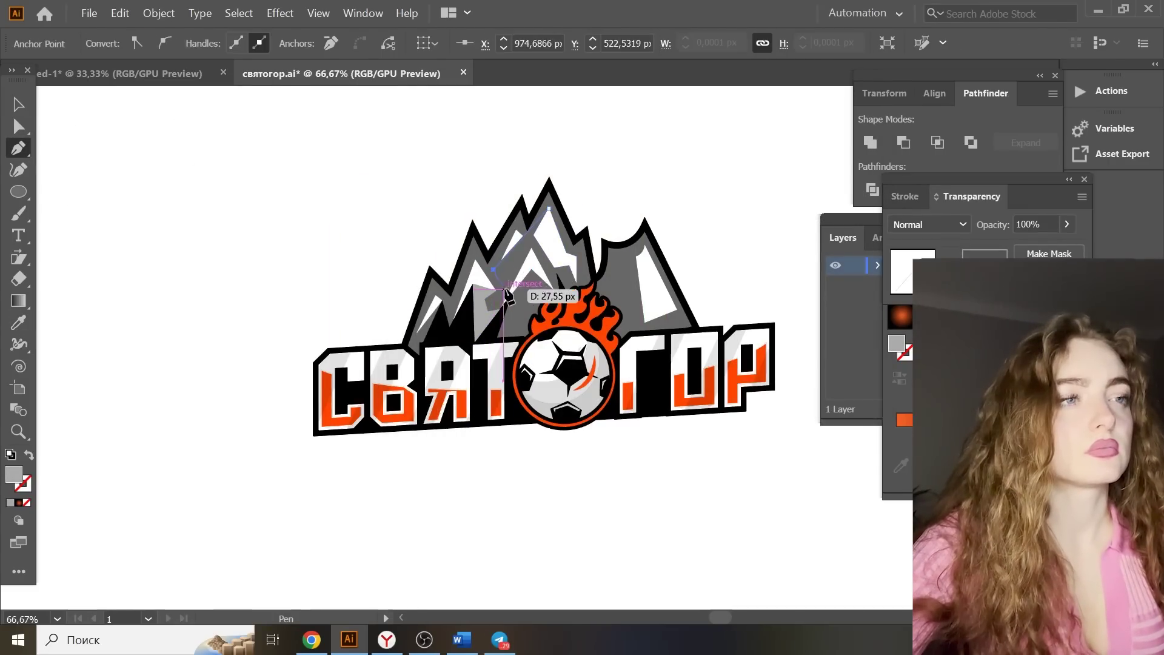
{"action": "right_click", "coordinate": [516, 374]}
{"action": "mouse_move", "coordinate": [559, 307]}
{"action": "left_click", "coordinate": [801, 354]}
Reposition the corner anchor of the light grey facet on the main peak
{"action": "scroll", "coordinate": [524, 314], "scroll_direction": "up", "scroll_amount": 2}
{"action": "key", "text": "a"}
{"action": "left_click_drag", "start_coordinate": [498, 267], "coordinate": [500, 265]}
{"action": "left_click", "coordinate": [350, 176]}
{"action": "key", "text": "ctrl+minus"}
{"action": "key", "text": "ctrl+minus"}
{"action": "key", "text": "ctrl+minus"}
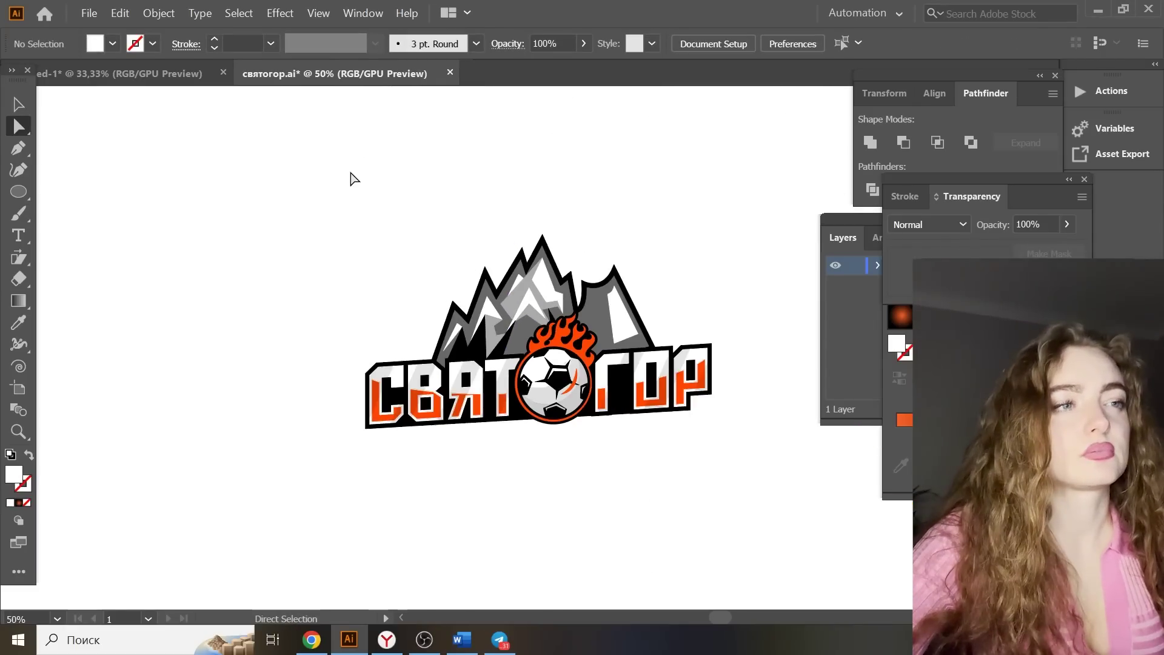
Draw light grey facets around the snow patch on the separate peak beyond the notch
{"action": "key", "text": "ctrl+plus"}
{"action": "key", "text": "p"}
{"action": "left_click", "coordinate": [533, 296]}
{"action": "double_click", "coordinate": [13, 474]}
{"action": "left_click", "coordinate": [766, 241]}
{"action": "scroll", "coordinate": [569, 224], "scroll_direction": "left", "scroll_amount": 2}
{"action": "left_click", "coordinate": [677, 285]}
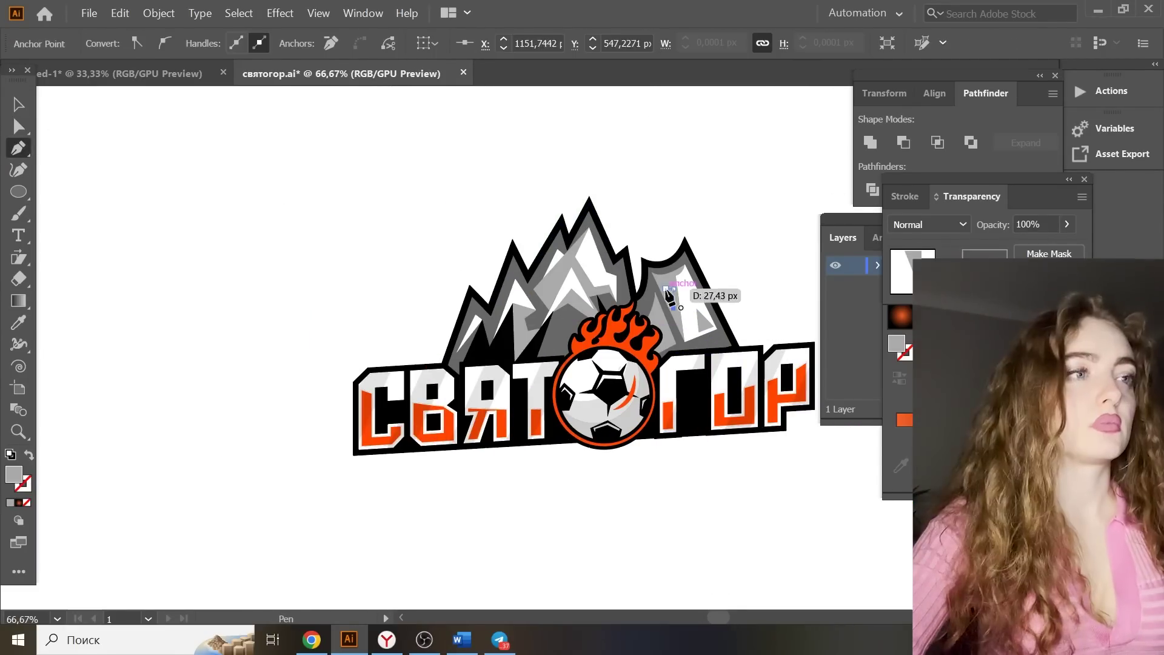
Adjust the lower anchor point of the facet on the separate peak
{"action": "scroll", "coordinate": [671, 285], "scroll_direction": "up", "scroll_amount": 3}
{"action": "key", "text": "a"}
{"action": "scroll", "coordinate": [689, 325], "scroll_direction": "down", "scroll_amount": 3}
{"action": "left_click_drag", "start_coordinate": [691, 327], "coordinate": [689, 324]}
{"action": "scroll", "coordinate": [573, 364], "scroll_direction": "up", "scroll_amount": 3}
{"action": "left_click", "coordinate": [547, 281]}
Draw a black shadow facet on the main peak just above the flames
{"action": "key", "text": "p"}
{"action": "key", "text": "ctrl+minus"}
{"action": "key", "text": "ctrl+minus"}
{"action": "key", "text": "ctrl+minus"}
{"action": "key", "text": "ctrl+minus"}
{"action": "key", "text": "ctrl+minus"}
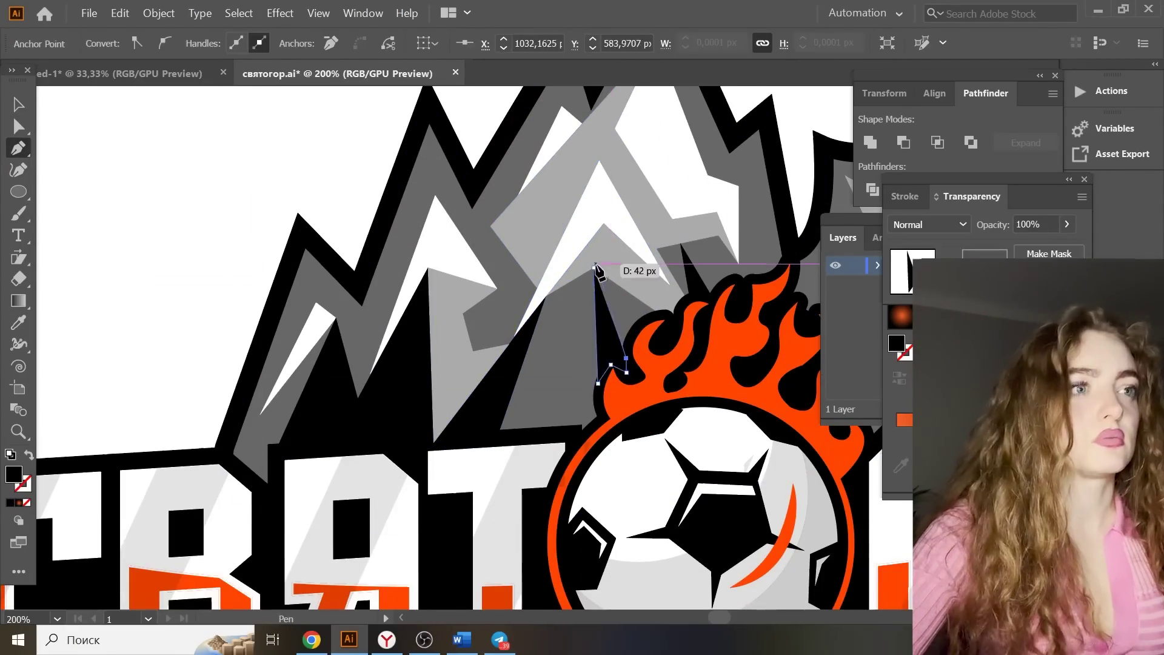
{"action": "key", "text": "ctrl+shift+a"}
{"action": "scroll", "coordinate": [515, 321], "scroll_direction": "down", "scroll_amount": 3}
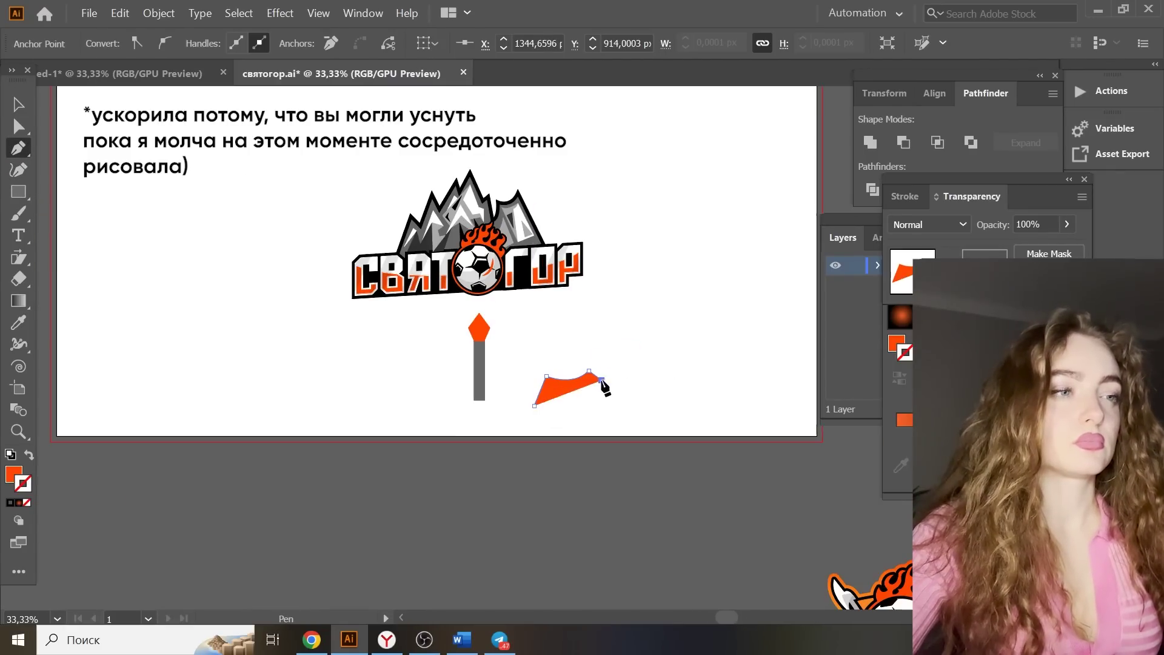
Complete the wavy crossguard half with a grey fill and black outline, then mirror it into place beneath the sword grip
{"action": "left_click", "coordinate": [534, 406]}
{"action": "key", "text": "v"}
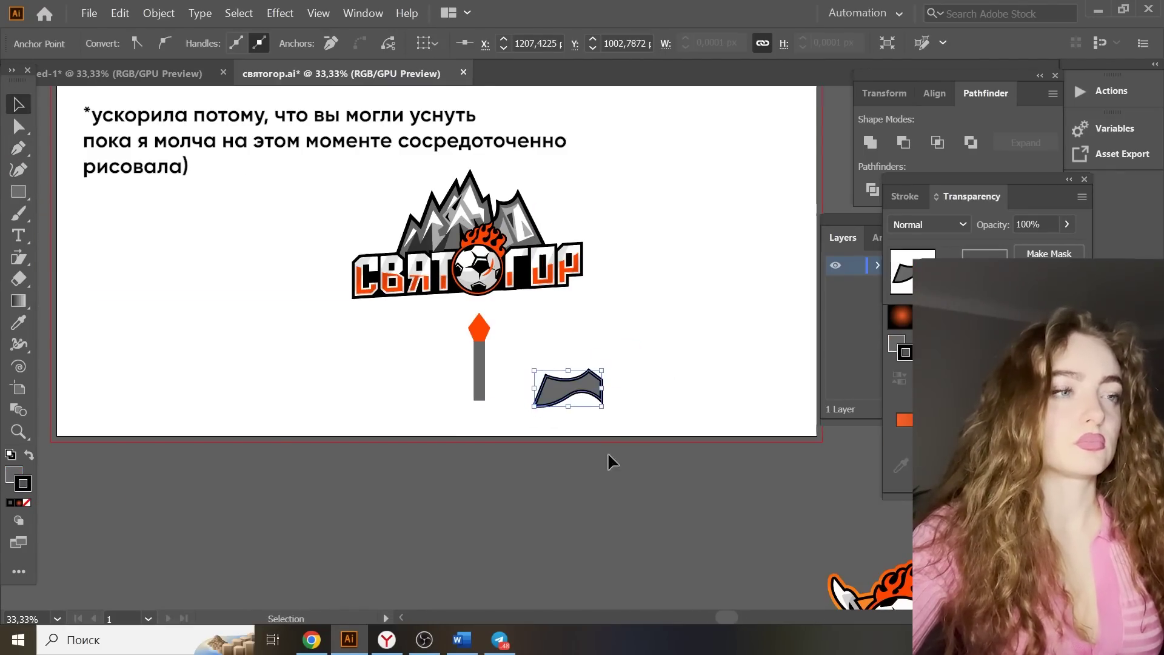
{"action": "right_click", "coordinate": [693, 398]}
{"action": "left_click_drag", "start_coordinate": [649, 395], "coordinate": [493, 401]}
{"action": "scroll", "coordinate": [522, 347], "scroll_direction": "up", "scroll_amount": 1}
{"action": "right_click", "coordinate": [301, 373]}
Set the black outlines of the crossguard and the sword grip to 5 pt
{"action": "left_click", "coordinate": [271, 43]}
{"action": "left_click", "coordinate": [300, 403]}
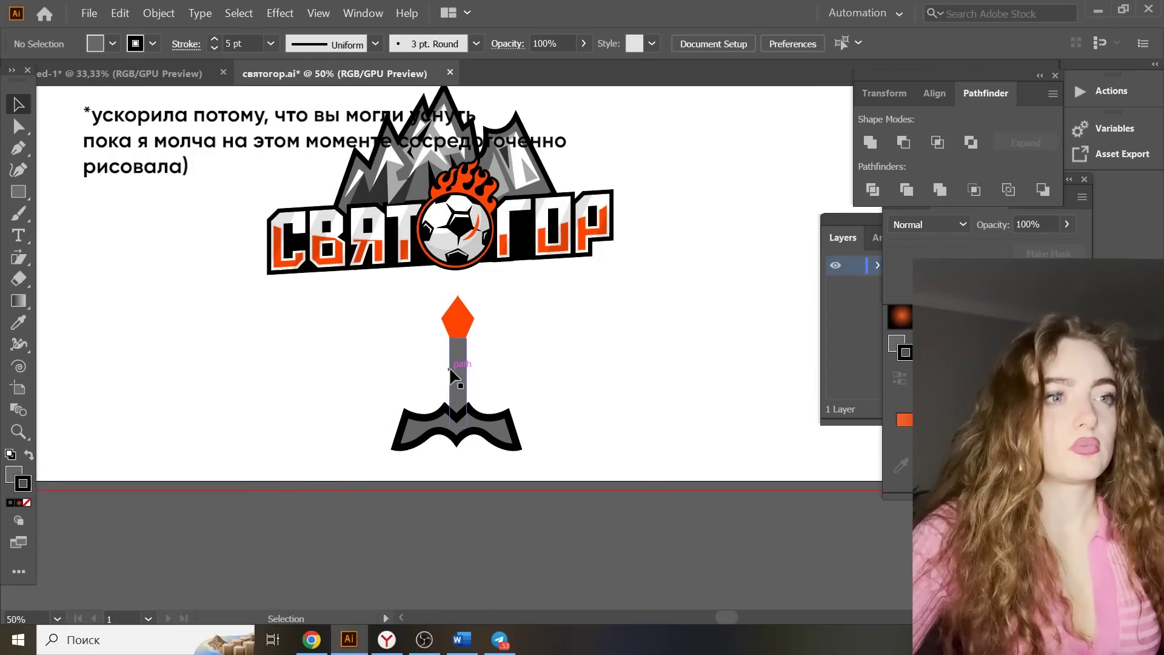
{"action": "left_click", "coordinate": [452, 374]}
{"action": "left_click", "coordinate": [271, 43]}
{"action": "left_click", "coordinate": [300, 403]}
{"action": "left_click", "coordinate": [593, 340]}
Draw a small white square on the sword grip and duplicate it into an evenly spaced column
{"action": "scroll", "coordinate": [592, 340], "scroll_direction": "down", "scroll_amount": 2}
{"action": "key", "text": "m"}
{"action": "key", "text": "v"}
{"action": "left_click_drag", "start_coordinate": [450, 314], "coordinate": [453, 327]}
{"action": "scroll", "coordinate": [524, 336], "scroll_direction": "up", "scroll_amount": 3}
{"action": "mouse_move", "coordinate": [520, 448]}
{"action": "left_mouse_down"}
{"action": "mouse_move", "coordinate": [520, 475]}
{"action": "mouse_move", "coordinate": [558, 447]}
{"action": "left_mouse_up"}
{"action": "key", "text": "ctrl+d"}
{"action": "left_click", "coordinate": [543, 297]}
{"action": "left_click", "coordinate": [543, 491]}
Build the light grey sword blade with a black outline below the crossguard
{"action": "left_click", "coordinate": [214, 38]}
{"action": "left_click", "coordinate": [380, 260]}
{"action": "scroll", "coordinate": [533, 335], "scroll_direction": "down", "scroll_amount": 3}
{"action": "right_click", "coordinate": [614, 376]}
{"action": "left_click", "coordinate": [793, 340]}
Select the two mirrored blade halves and unite them into one shape
{"action": "key", "text": "a"}
{"action": "left_click", "coordinate": [406, 391]}
{"action": "key", "text": "ctrl+equal"}
{"action": "key", "text": "ctrl+equal"}
{"action": "key", "text": "a"}
{"action": "left_click_drag", "start_coordinate": [549, 390], "coordinate": [671, 442]}
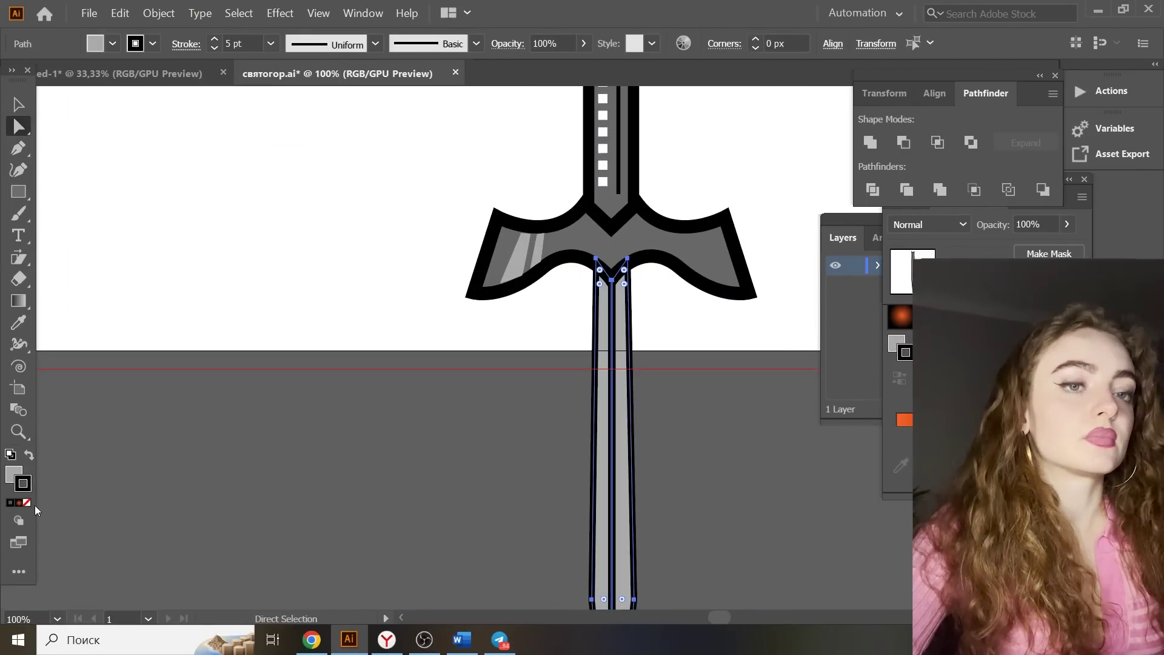
{"action": "left_click", "coordinate": [871, 142]}
Draw a black centre line down the blade with a 3 pt tapered stroke
{"action": "key", "text": "p"}
{"action": "left_click", "coordinate": [265, 234]}
{"action": "key", "text": "p"}
{"action": "left_click", "coordinate": [582, 396]}
{"action": "key", "text": "v"}
{"action": "right_click", "coordinate": [369, 156]}
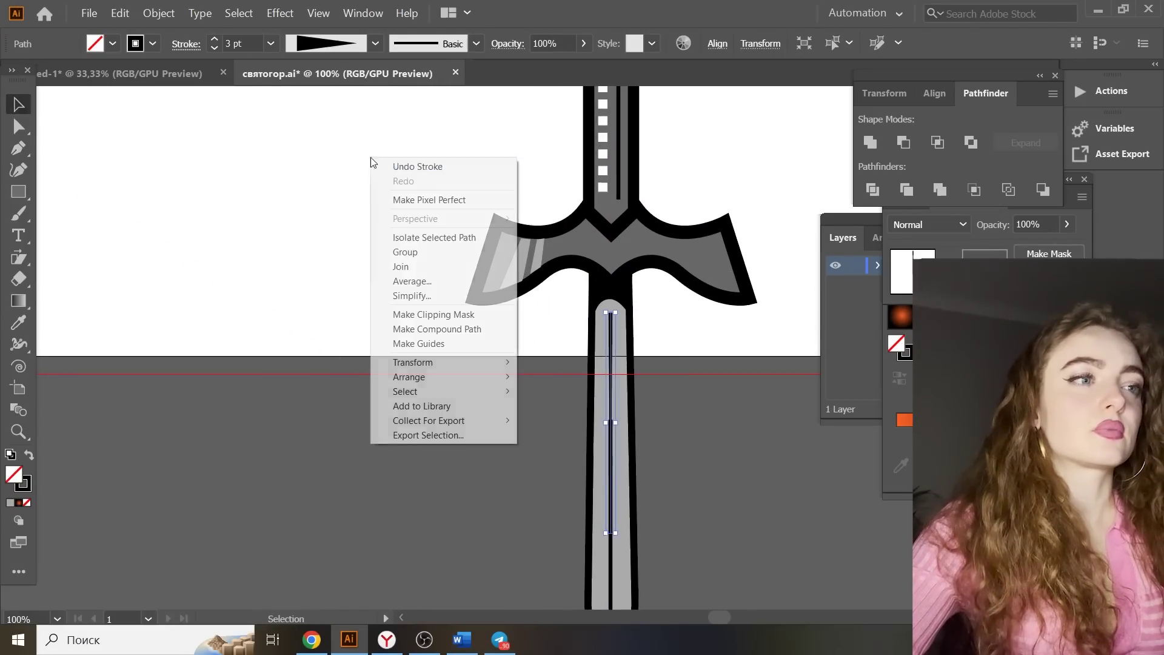
{"action": "left_click", "coordinate": [307, 169]}
Draw a small, narrow triangular sliver beside the sword blade with the Pen tool and fill it black
{"action": "key", "text": "ctrl+minus"}
{"action": "key", "text": "ctrl+minus"}
{"action": "key", "text": "p"}
{"action": "left_click", "coordinate": [579, 483]}
{"action": "left_click", "coordinate": [19, 324]}
{"action": "key", "text": "ctrl+minus"}
{"action": "key", "text": "ctrl+minus"}
{"action": "key", "text": "ctrl+equal"}
{"action": "key", "text": "ctrl+equal"}
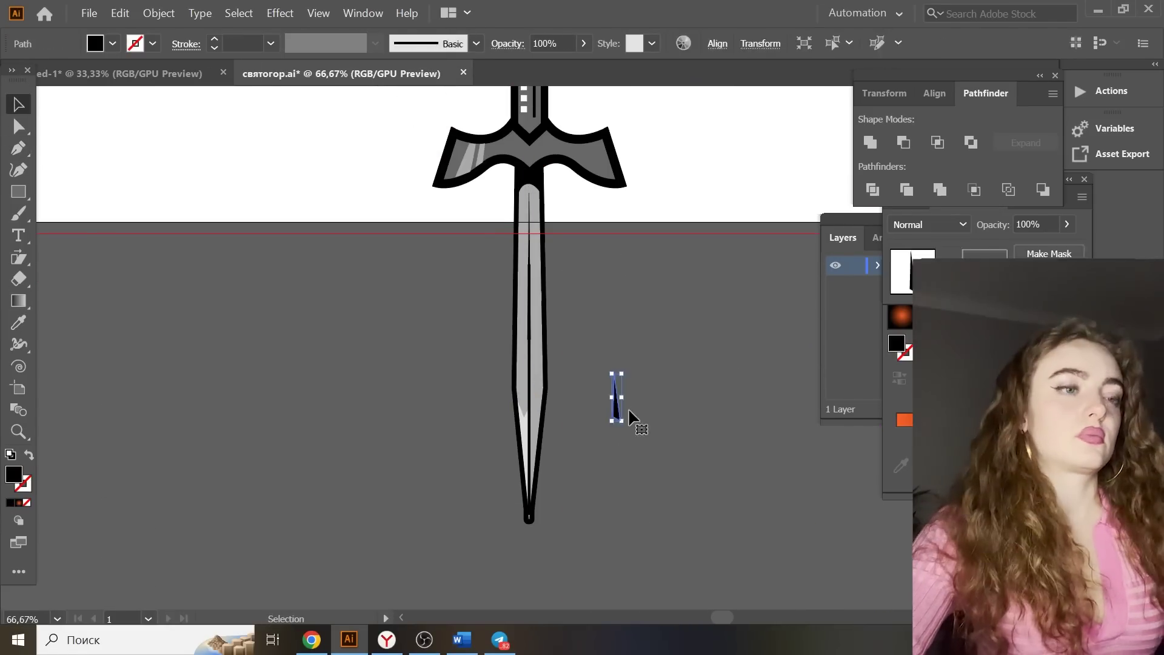
Place the sword diagonally behind the wordmark and mountains and cross it with a mirrored copy
{"action": "key", "text": "ctrl+minus"}
{"action": "key", "text": "ctrl+minus"}
{"action": "left_click_drag", "start_coordinate": [459, 203], "coordinate": [673, 461]}
{"action": "scroll", "coordinate": [634, 376], "scroll_direction": "up", "scroll_amount": 3}
{"action": "left_click_drag", "start_coordinate": [675, 367], "coordinate": [556, 307]}
{"action": "key", "text": "ctrl+c"}
{"action": "key", "text": "ctrl+f"}
{"action": "right_click", "coordinate": [627, 209]}
{"action": "left_click", "coordinate": [669, 341]}
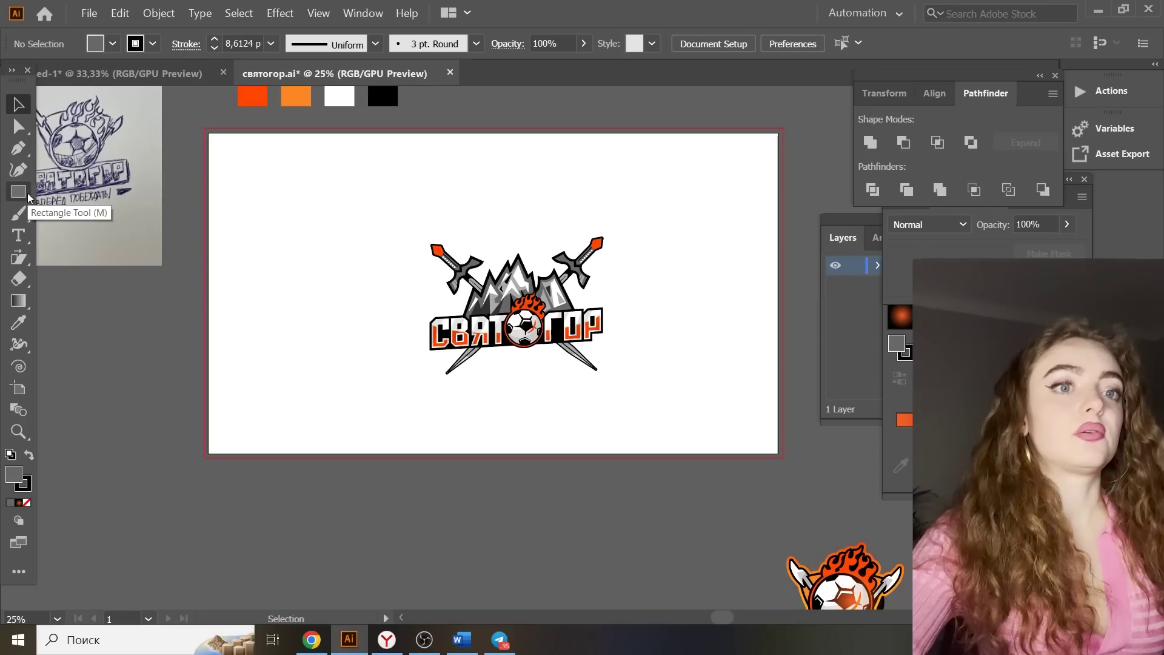
Draw a large circle over the emblem and fill it with the orange-red palette swatch, without a stroke
{"action": "left_click", "coordinate": [19, 191]}
{"action": "left_click", "coordinate": [100, 213]}
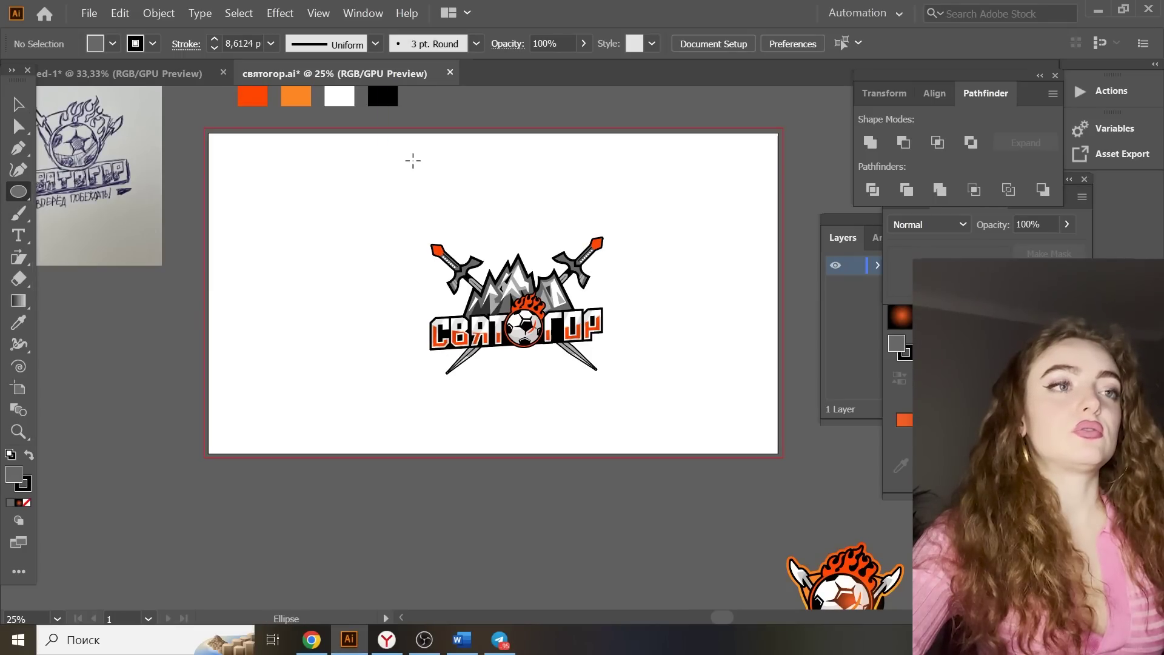
{"action": "left_click_drag", "start_coordinate": [413, 160], "coordinate": [612, 359]}
{"action": "left_click", "coordinate": [19, 323]}
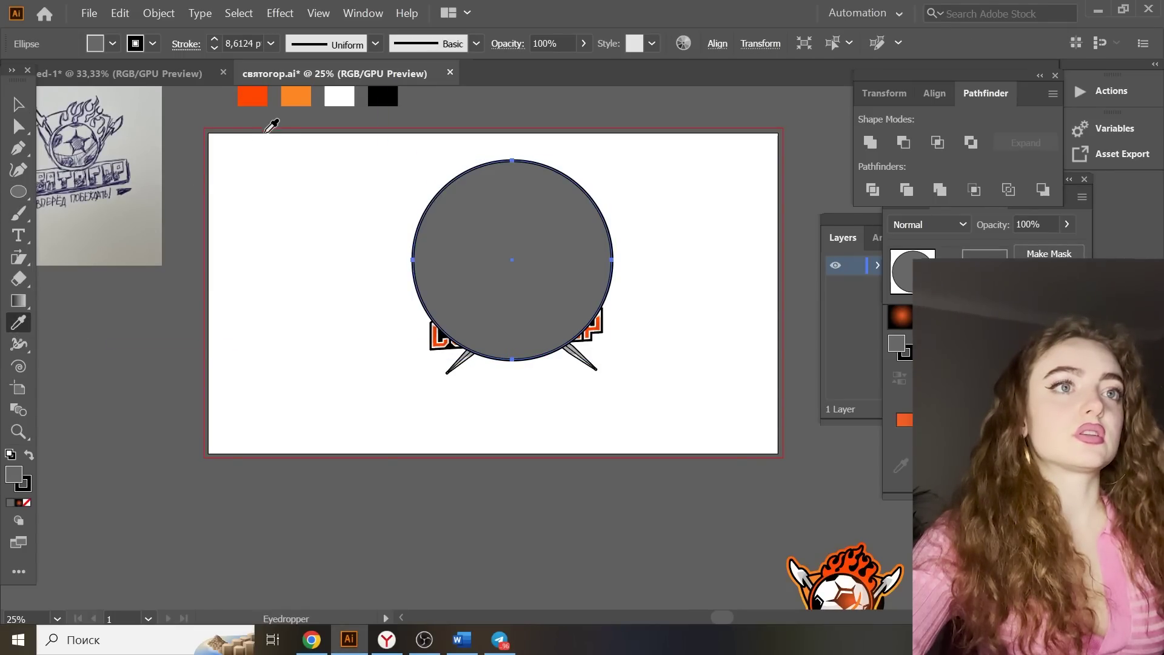
{"action": "left_click", "coordinate": [252, 96]}
{"action": "key", "text": "v"}
Send the orange-red circle to the back, then scale it down and centre it behind the emblem
{"action": "right_click", "coordinate": [553, 235]}
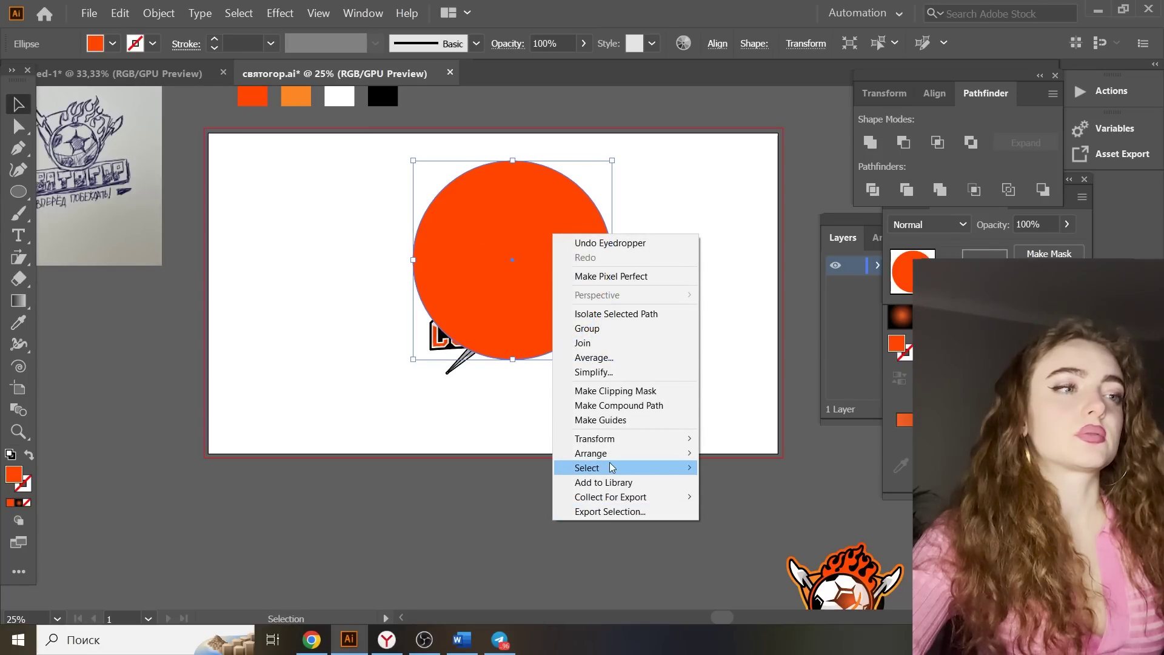
{"action": "mouse_move", "coordinate": [598, 454]}
{"action": "left_click", "coordinate": [752, 498]}
{"action": "left_click_drag", "start_coordinate": [512, 174], "coordinate": [524, 239]}
{"action": "left_click_drag", "start_coordinate": [529, 248], "coordinate": [520, 240]}
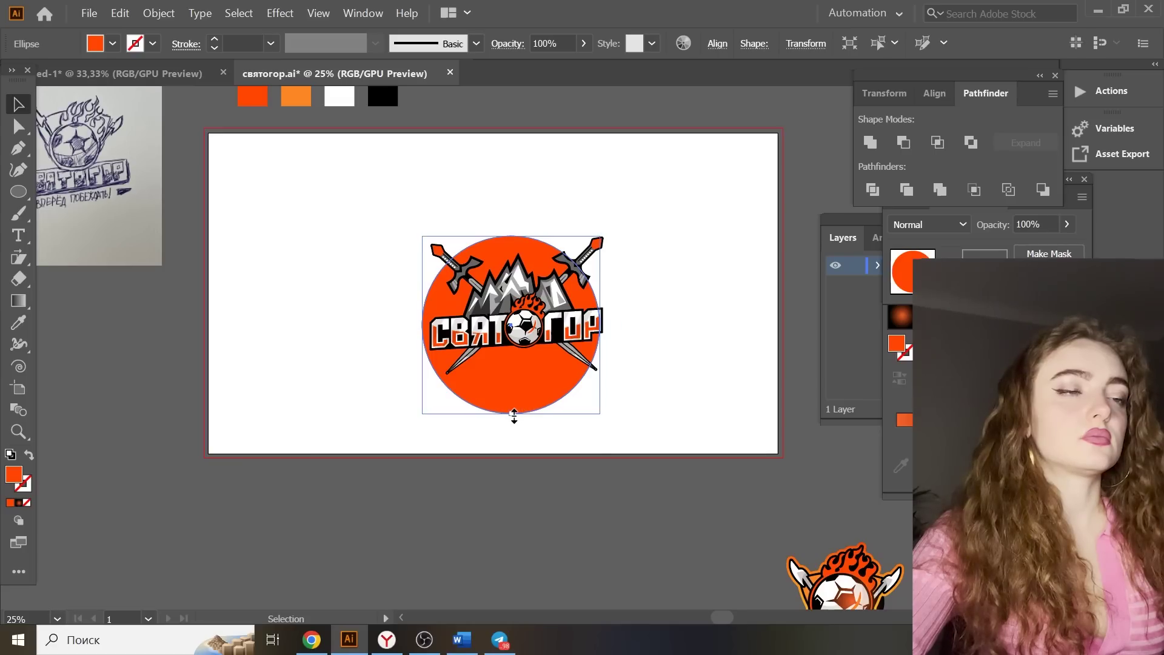
{"action": "left_click_drag", "start_coordinate": [512, 413], "coordinate": [529, 365]}
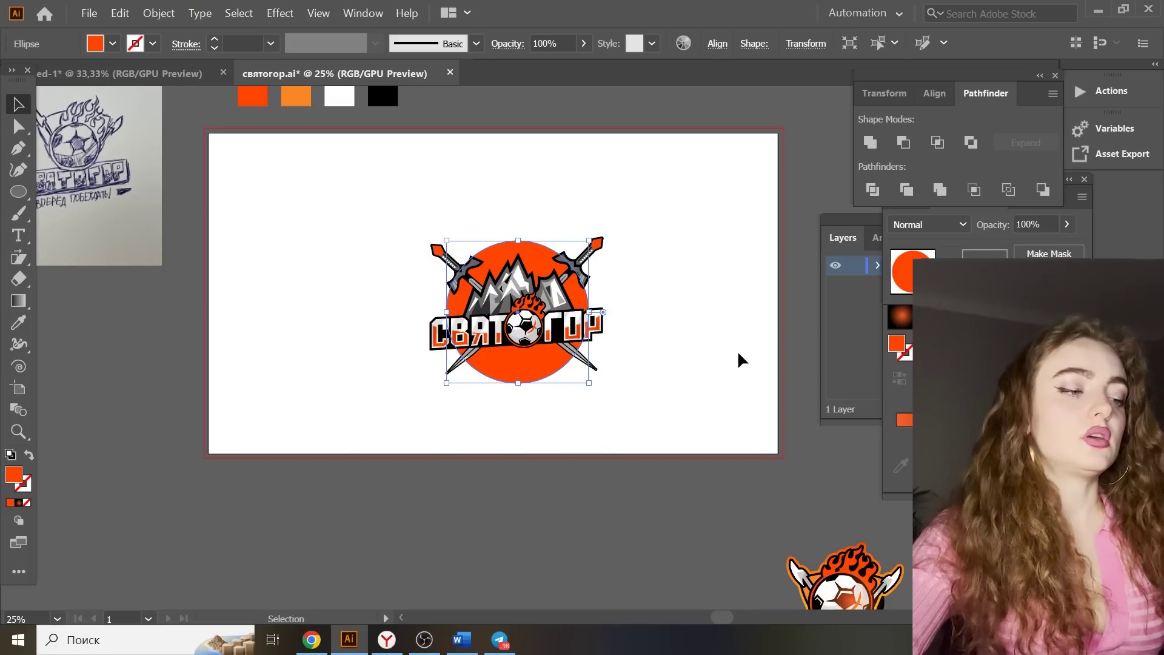
{"action": "key", "text": "ctrl+plus"}
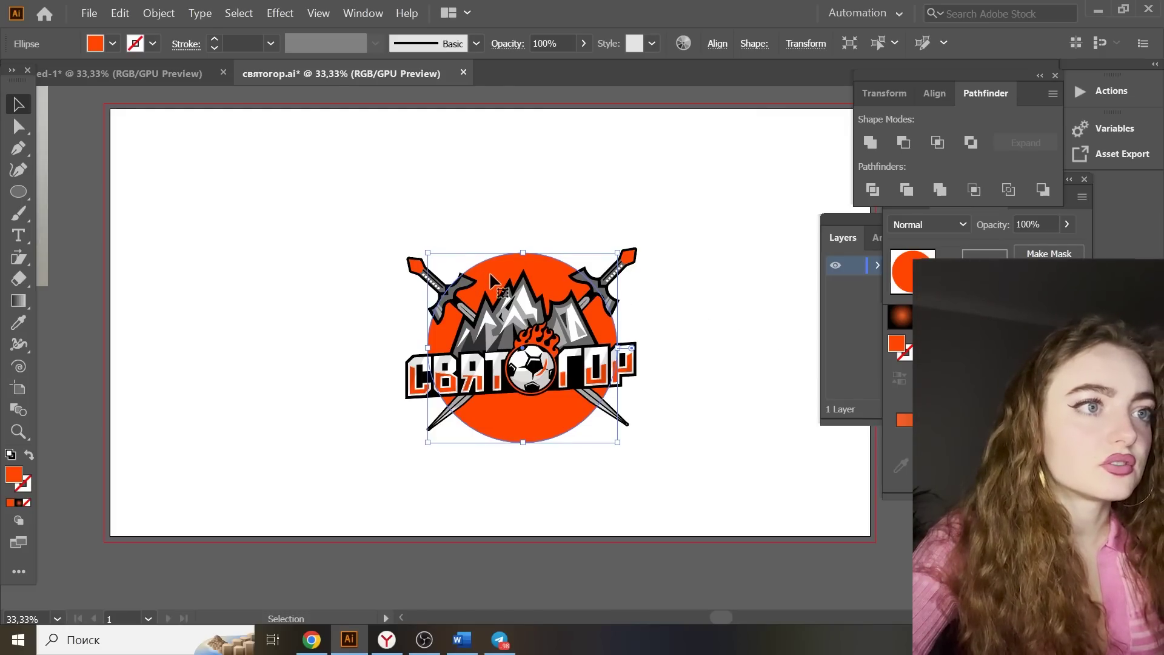
{"action": "left_click", "coordinate": [526, 225]}
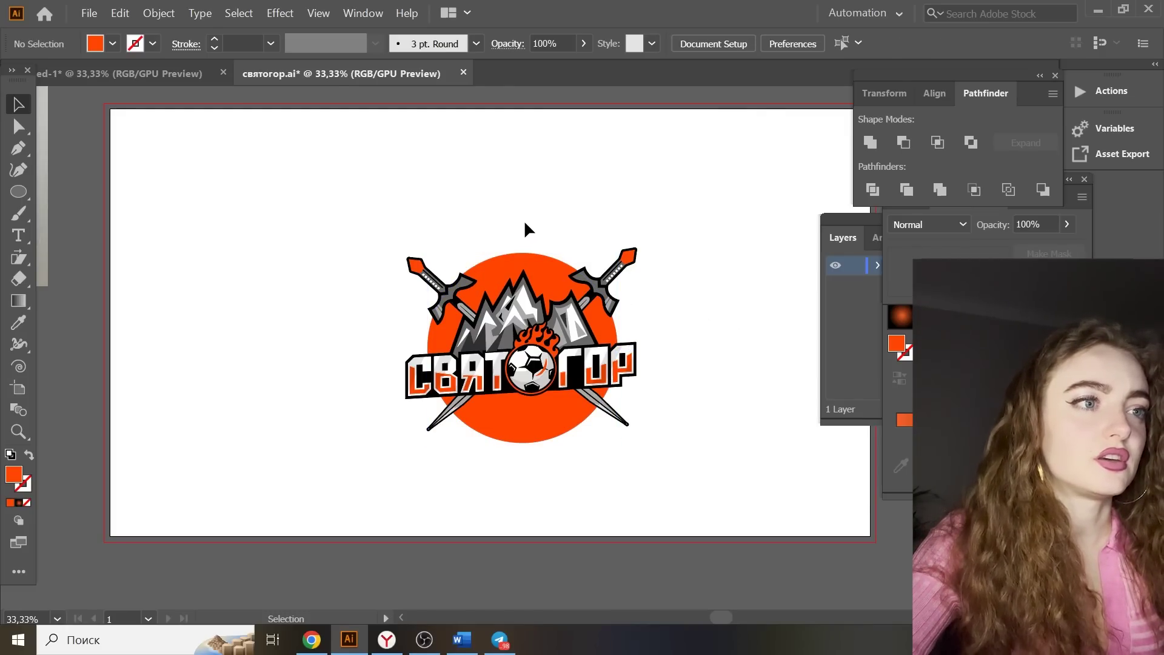
{"action": "key", "text": "ctrl+z"}
Draw an orange-red starburst with many thin points at the artboard's upper edge using the Star tool
{"action": "left_click_drag", "start_coordinate": [19, 192], "coordinate": [67, 267]}
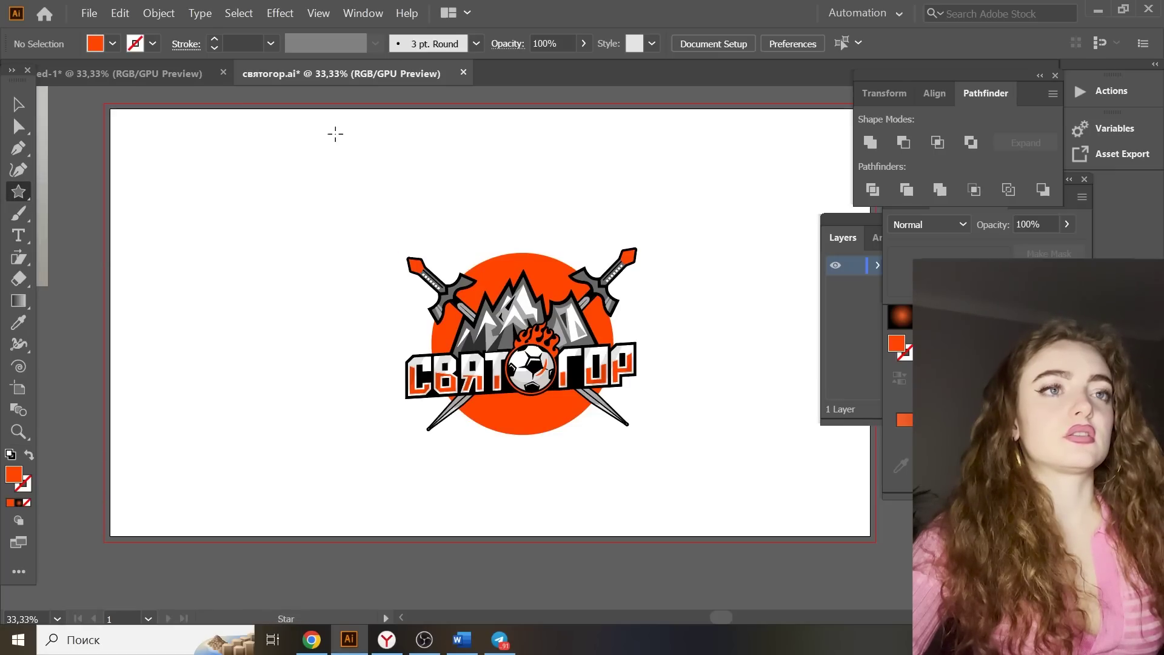
{"action": "left_click_drag", "start_coordinate": [335, 134], "coordinate": [368, 163]}
{"action": "key", "text": "Up"}
{"action": "key", "text": "Up"}
{"action": "key", "text": "Up"}
{"action": "key", "text": "Up"}
{"action": "key", "text": "Up"}
{"action": "key", "text": "Up"}
{"action": "key", "text": "Up"}
{"action": "key", "text": "Up"}
{"action": "key", "text": "Up"}
{"action": "key", "text": "Up"}
{"action": "key", "text": "Up"}
{"action": "key", "text": "Up"}
{"action": "key", "text": "Up"}
{"action": "key", "text": "Up"}
{"action": "key", "text": "Up"}
{"action": "key", "text": "Up"}
{"action": "key", "text": "Up"}
{"action": "key", "text": "Up"}
{"action": "key", "text": "Up"}
{"action": "key", "text": "Up"}
{"action": "left_click", "coordinate": [18, 104]}
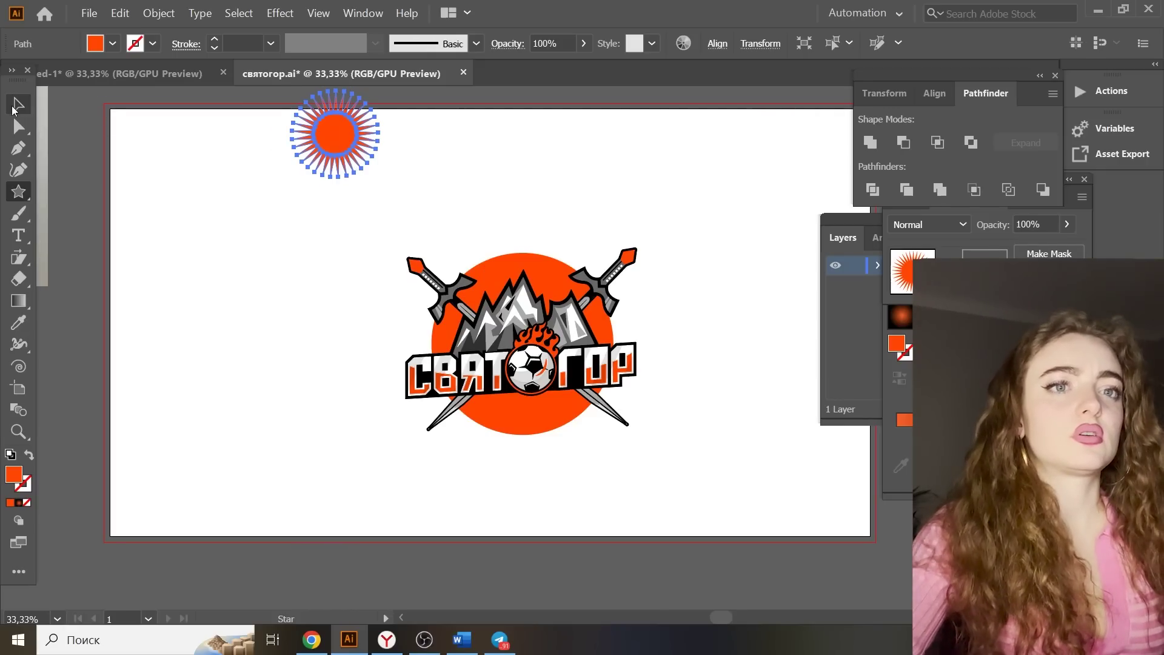
Set the starburst's fill colour to ff6333
{"action": "double_click", "coordinate": [12, 476]}
{"action": "left_click_drag", "start_coordinate": [585, 165], "coordinate": [581, 161]}
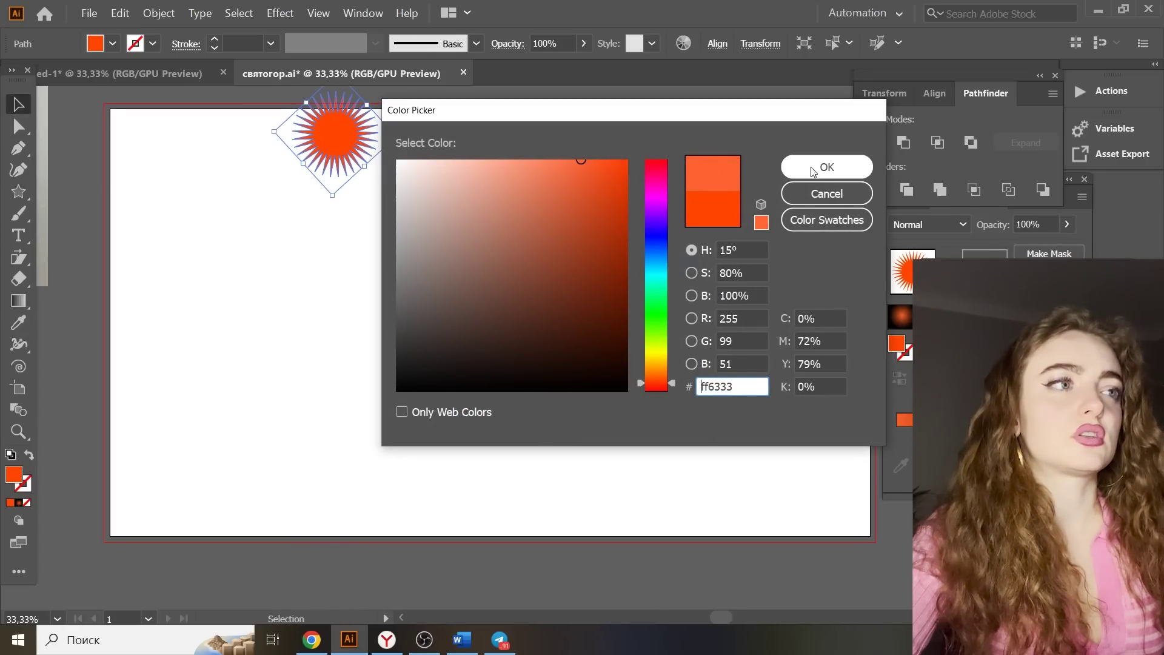
{"action": "left_click", "coordinate": [813, 167]}
{"action": "left_click", "coordinate": [460, 182]}
Move the starburst onto the emblem, enlarge it and align its centre with the orange-red circle
{"action": "left_click_drag", "start_coordinate": [335, 126], "coordinate": [522, 330]}
{"action": "left_click_drag", "start_coordinate": [525, 280], "coordinate": [532, 193]}
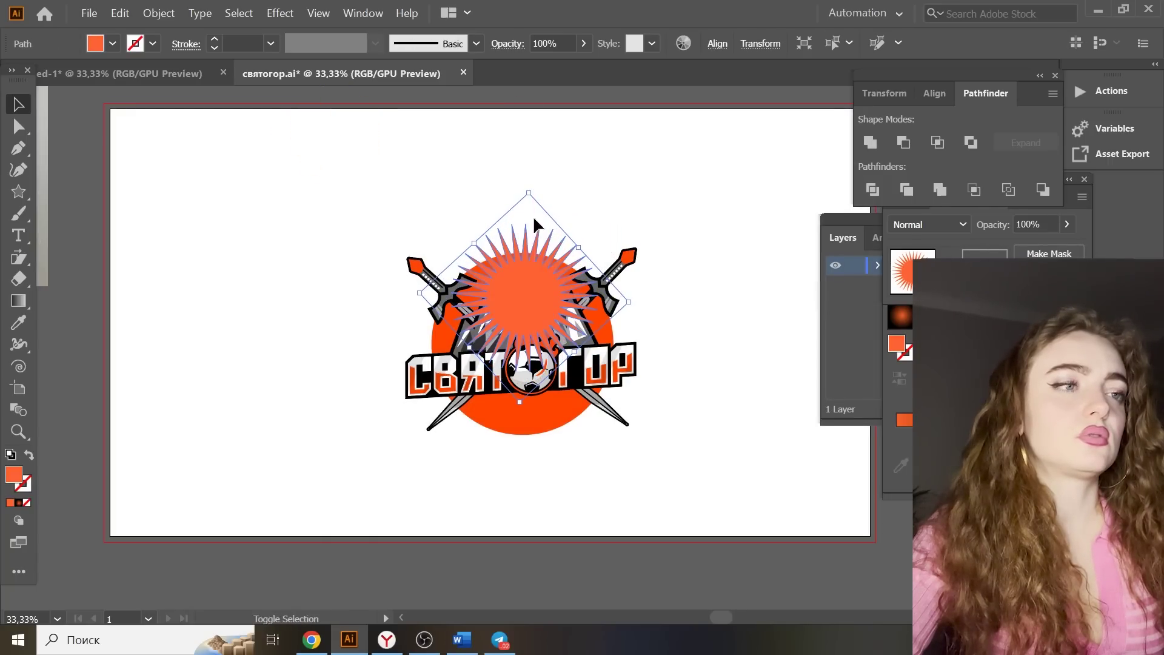
{"action": "left_click_drag", "start_coordinate": [524, 308], "coordinate": [525, 336]}
{"action": "left_click", "coordinate": [557, 433], "text": "shift"}
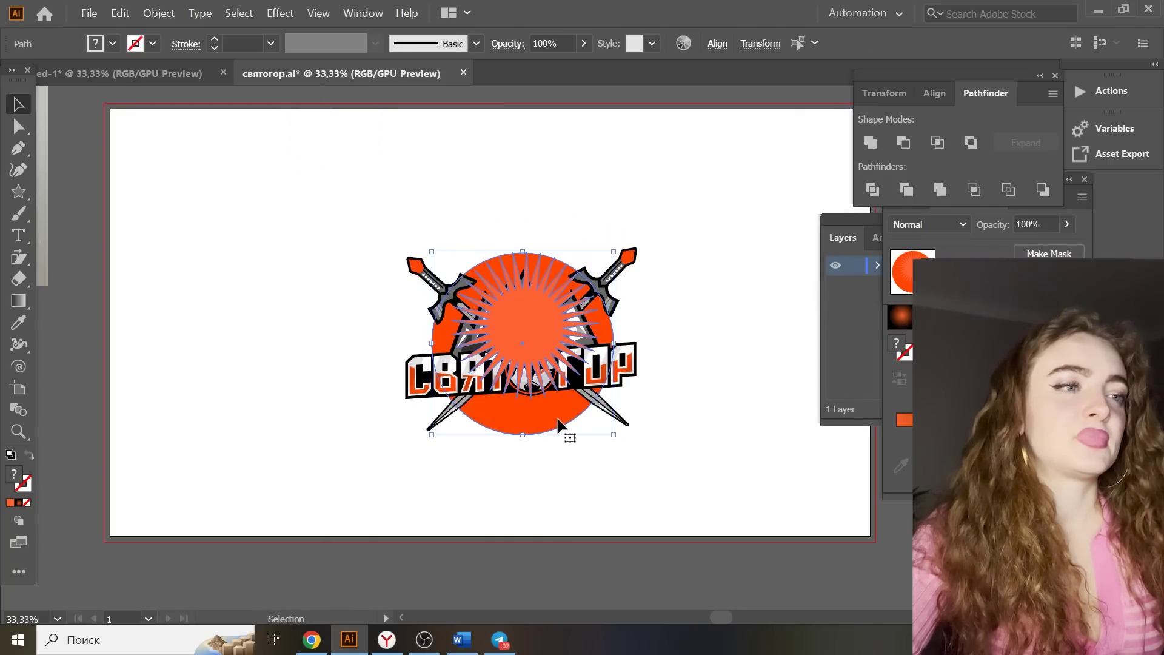
{"action": "left_click", "coordinate": [717, 43]}
{"action": "left_click", "coordinate": [563, 98]}
{"action": "left_click", "coordinate": [678, 94]}
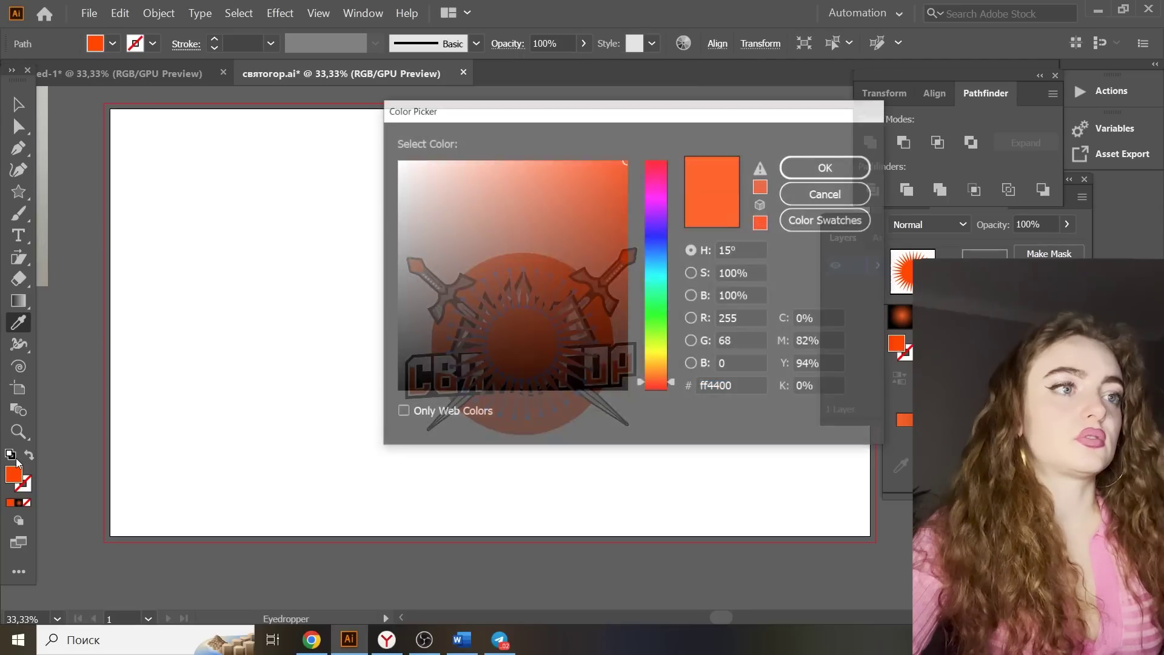
Lighten the starburst's fill colour to ff7d55
{"action": "left_click_drag", "start_coordinate": [541, 170], "coordinate": [552, 160]}
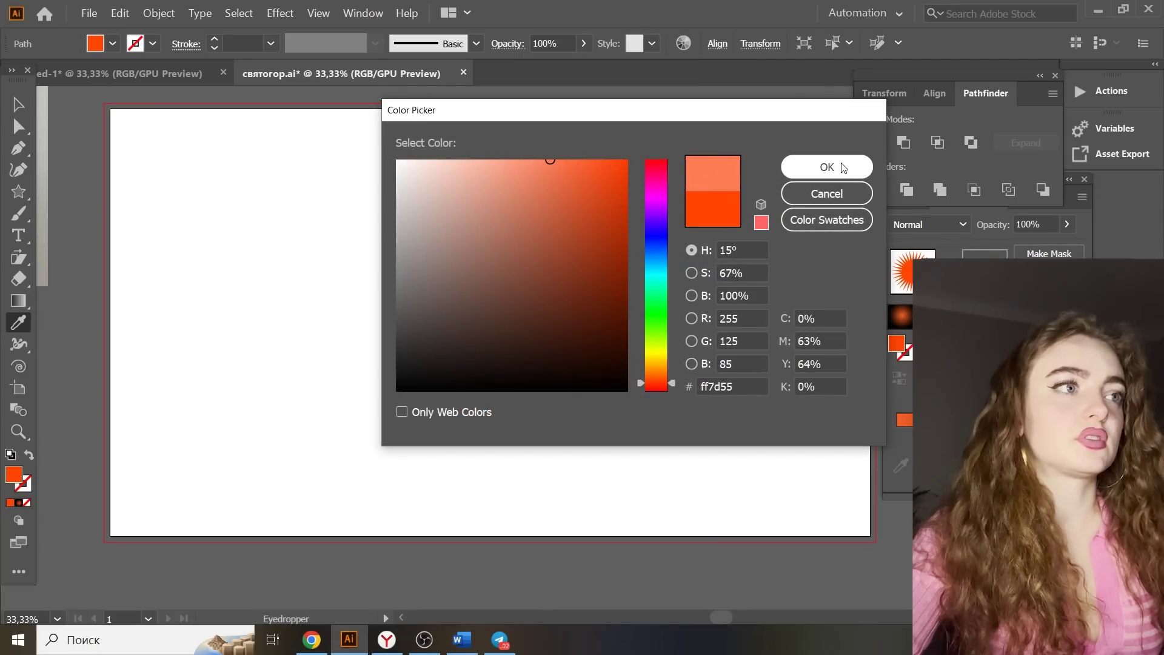
{"action": "left_click", "coordinate": [827, 167]}
{"action": "key", "text": "v"}
{"action": "left_click", "coordinate": [260, 152]}
Send the starburst and the orange-red circle together to the back, behind the emblem
{"action": "left_click", "coordinate": [519, 348]}
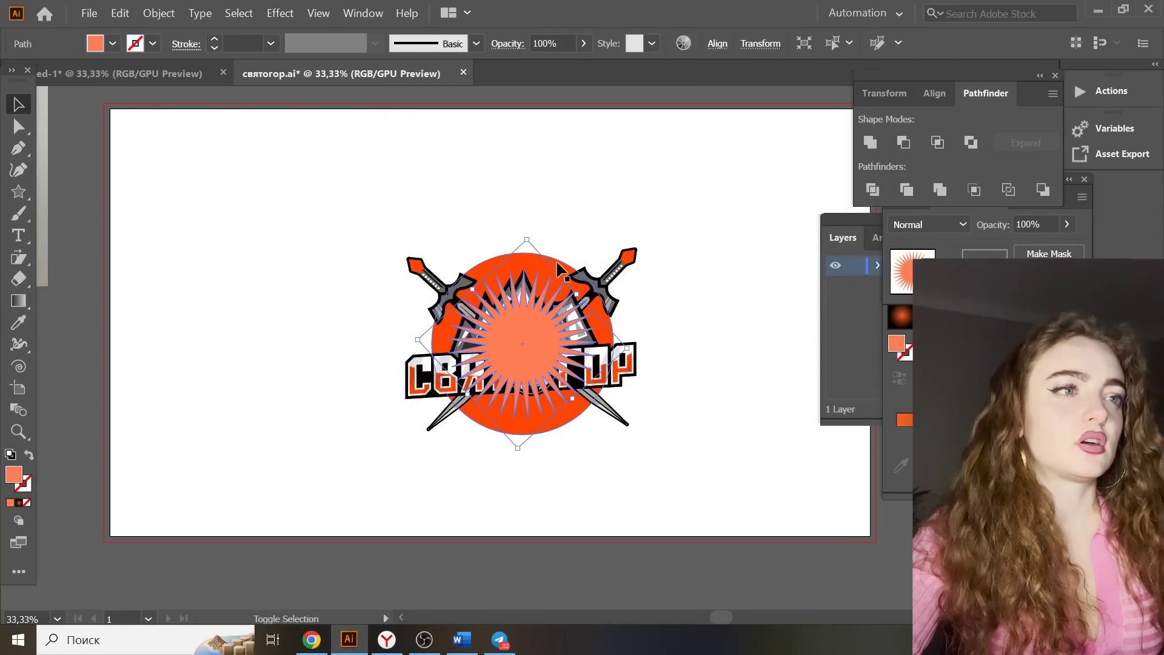
{"action": "left_click", "coordinate": [558, 263], "text": "shift"}
{"action": "right_click", "coordinate": [558, 263]}
{"action": "mouse_move", "coordinate": [626, 474]}
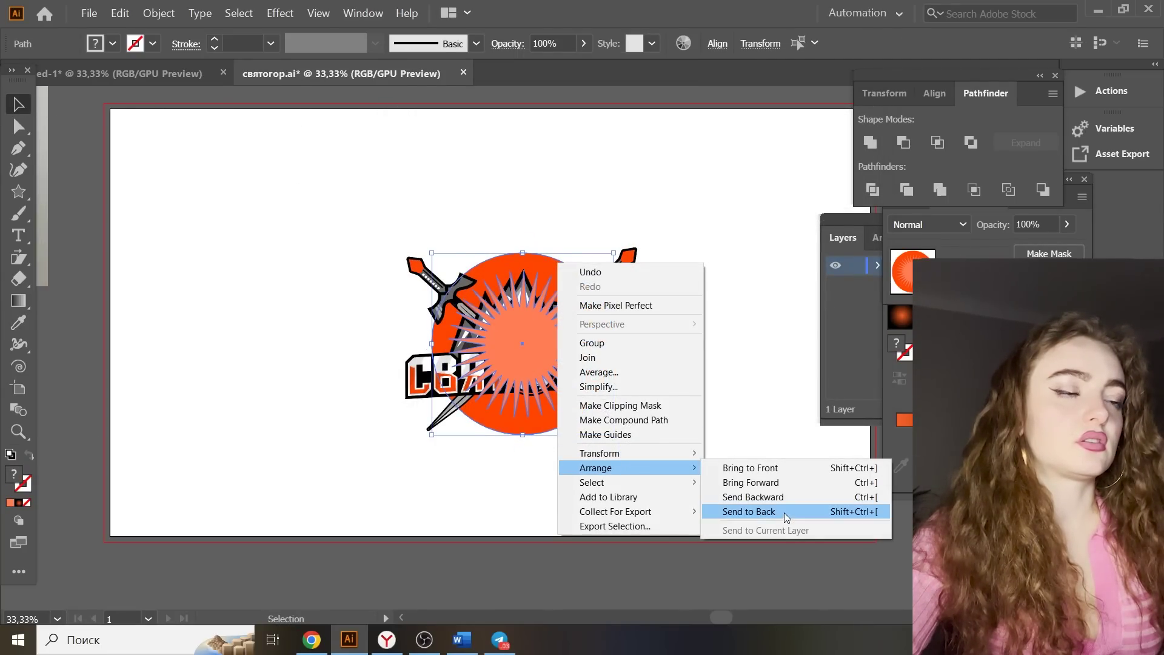
{"action": "left_click", "coordinate": [784, 512]}
{"action": "left_click", "coordinate": [723, 398]}
Enlarge the starburst slightly and realign it horizontally and vertically to the centre of the circle
{"action": "left_click", "coordinate": [534, 436]}
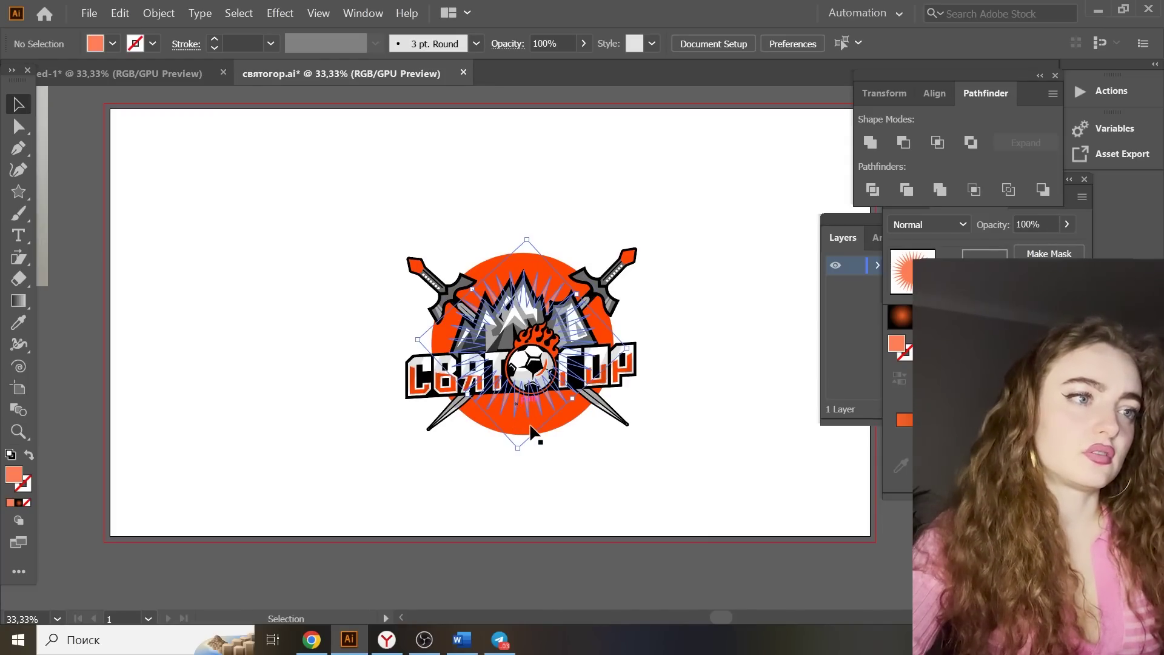
{"action": "left_click_drag", "start_coordinate": [519, 454], "coordinate": [521, 464]}
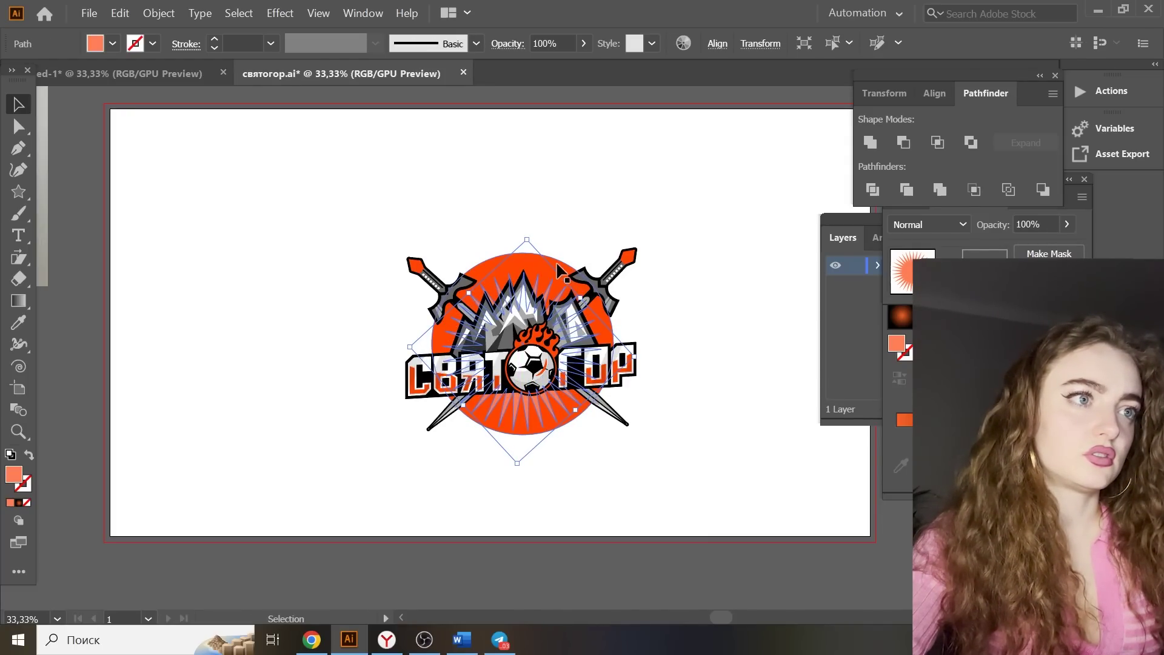
{"action": "left_click", "coordinate": [552, 259], "text": "shift"}
{"action": "left_click", "coordinate": [728, 46]}
{"action": "left_click", "coordinate": [571, 97]}
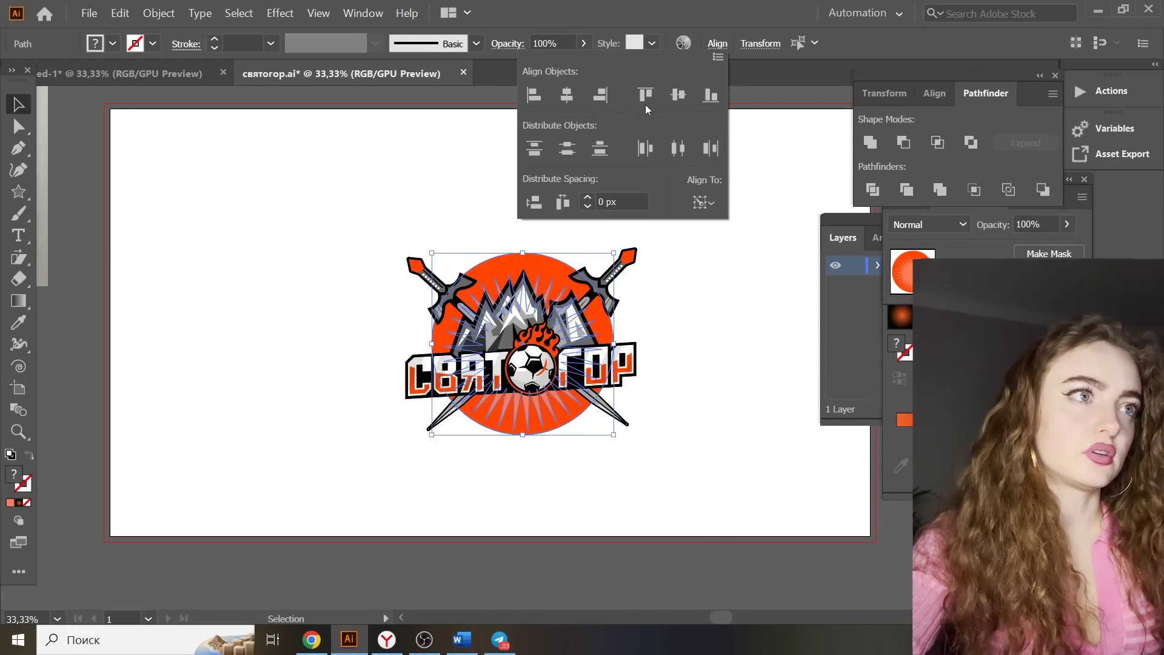
{"action": "left_click", "coordinate": [680, 95]}
{"action": "left_click", "coordinate": [712, 337]}
{"action": "left_click", "coordinate": [712, 333]}
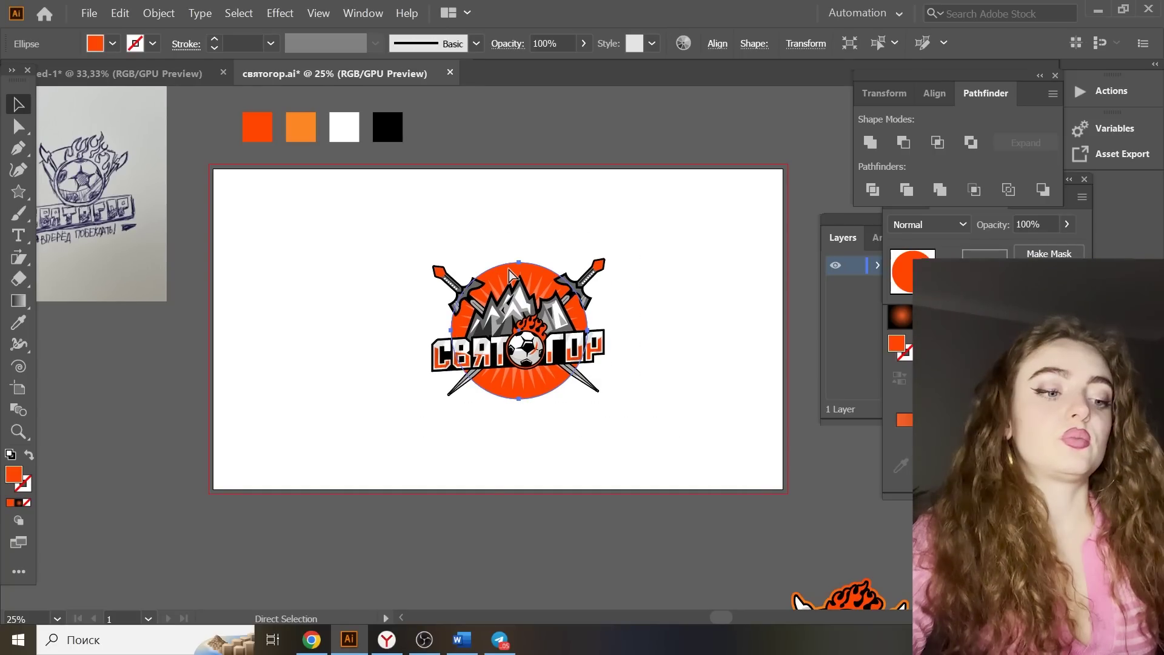
Paste a copy of the orange-red circle, make it slightly larger and move it above the emblem
{"action": "key", "text": "ctrl+v"}
{"action": "left_click_drag", "start_coordinate": [523, 280], "coordinate": [524, 279]}
{"action": "left_click_drag", "start_coordinate": [525, 338], "coordinate": [570, 194]}
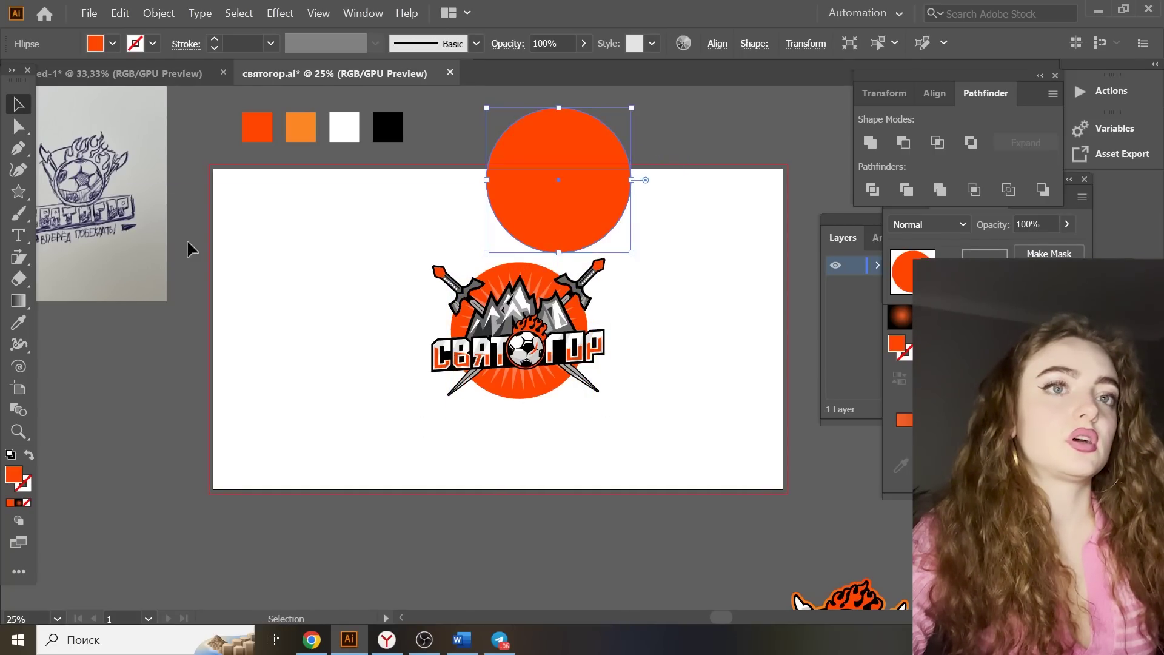
Write ДЕТСКИЙ ФУТБОЛЬНЫЙ КЛУБ in orange-red along the copied circle's path and shift it over the emblem's centre
{"action": "left_click_drag", "start_coordinate": [25, 243], "coordinate": [63, 262]}
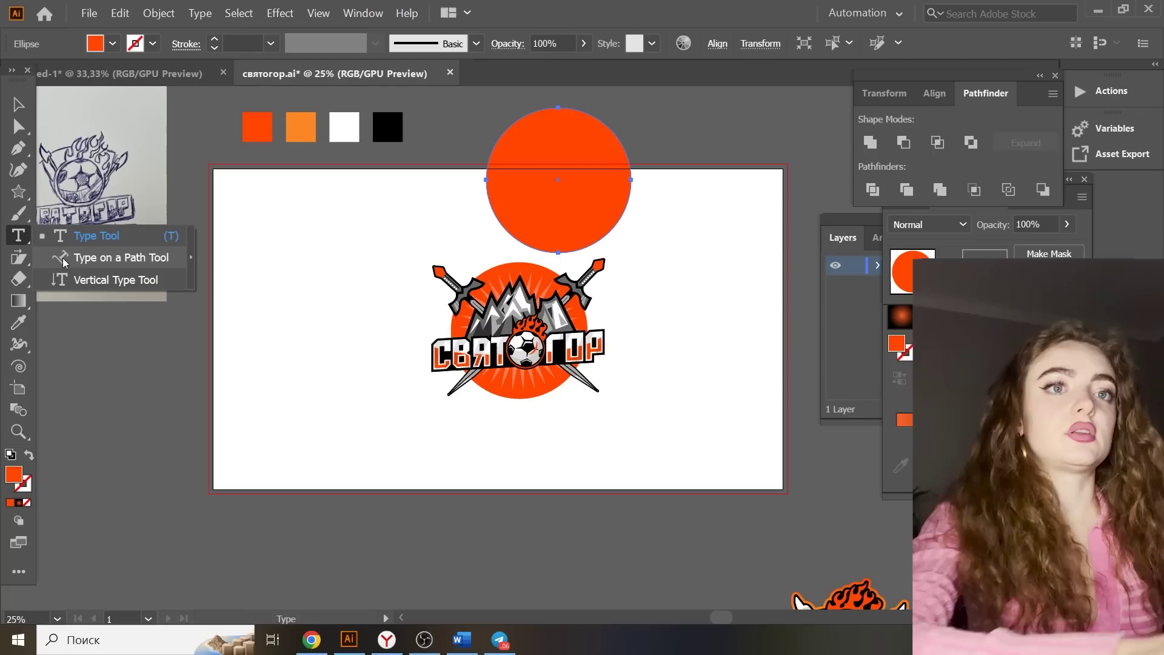
{"action": "left_click", "coordinate": [64, 260]}
{"action": "scroll", "coordinate": [517, 184], "scroll_direction": "up", "scroll_amount": 1}
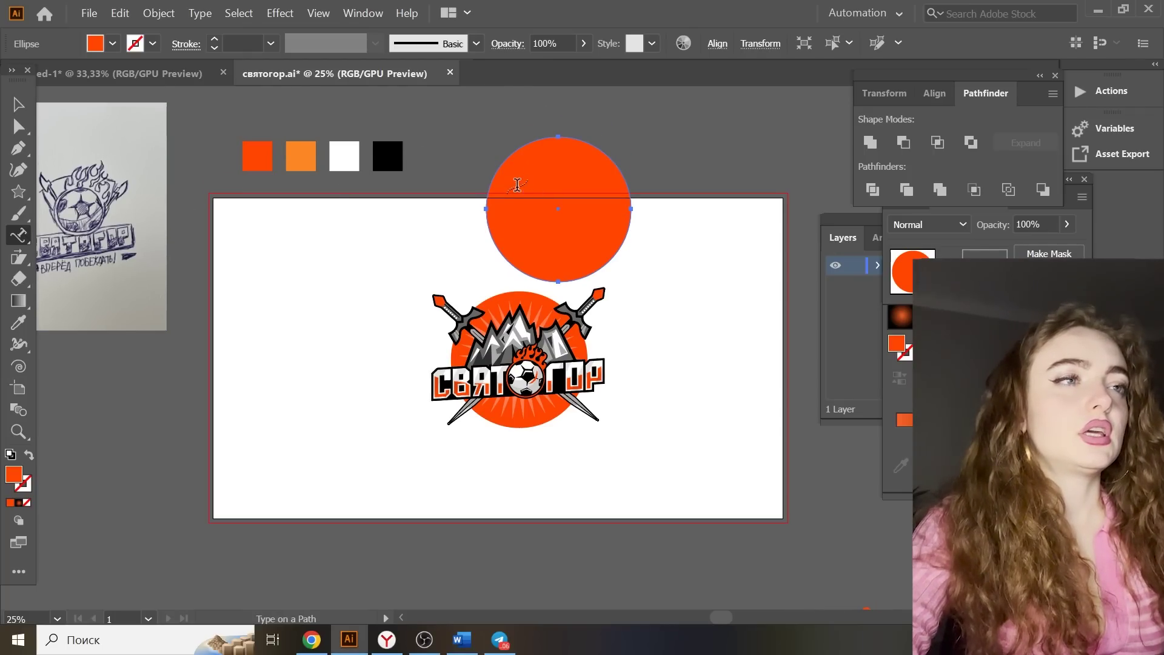
{"action": "left_click", "coordinate": [513, 161]}
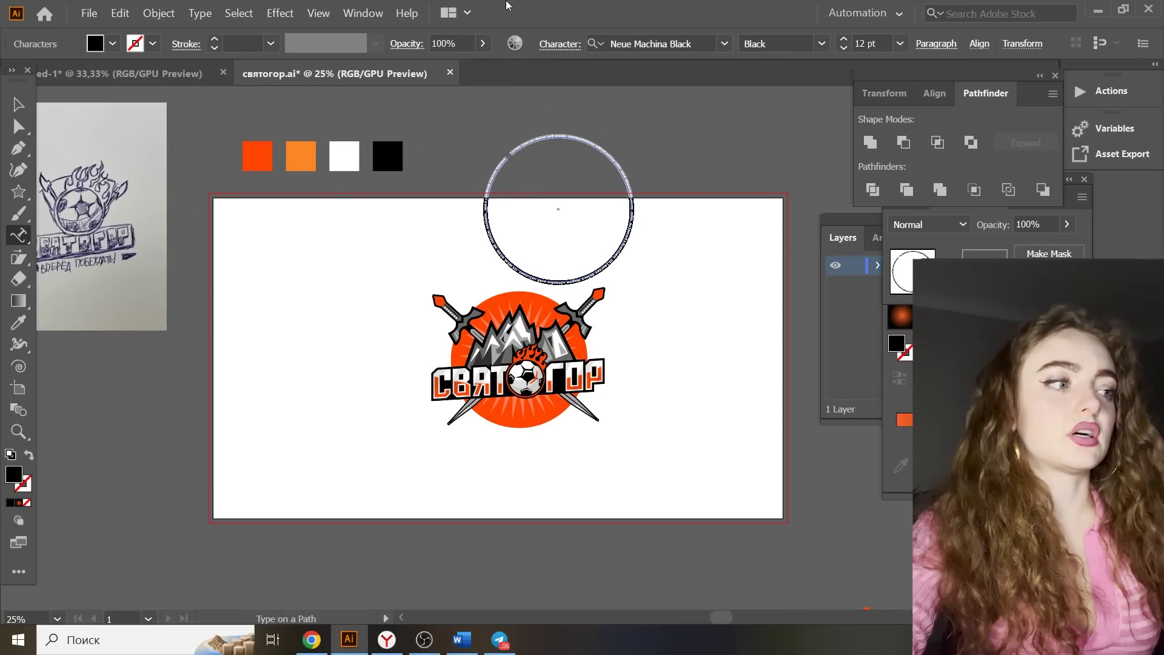
{"action": "key", "text": "BackSpace"}
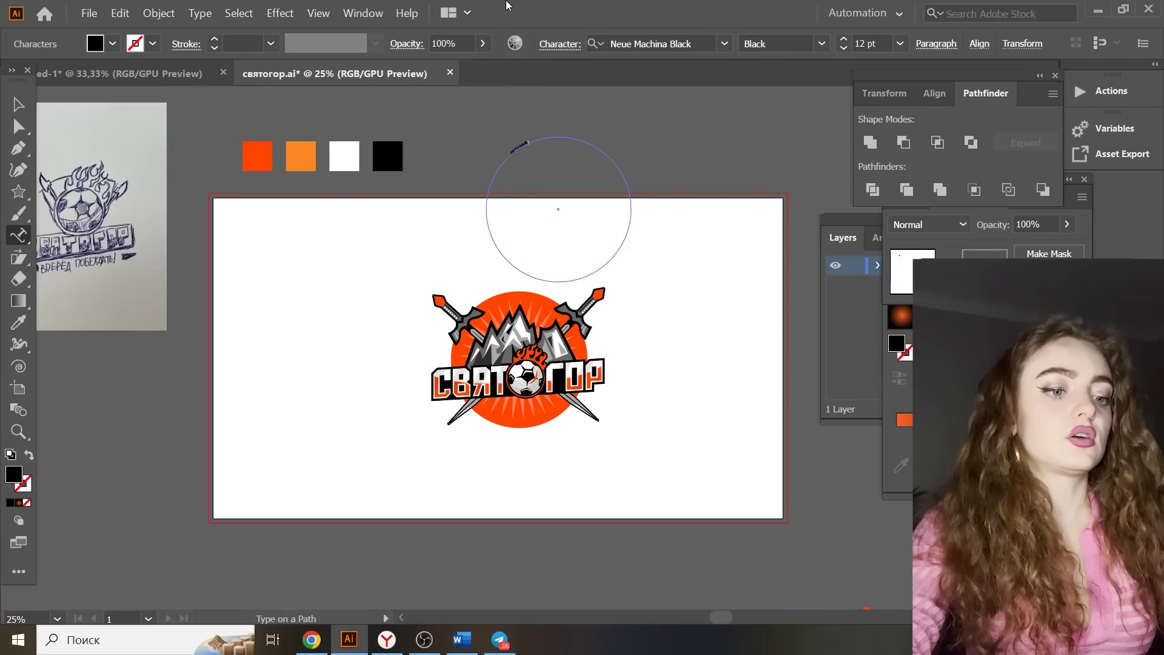
{"action": "key", "text": "Escape"}
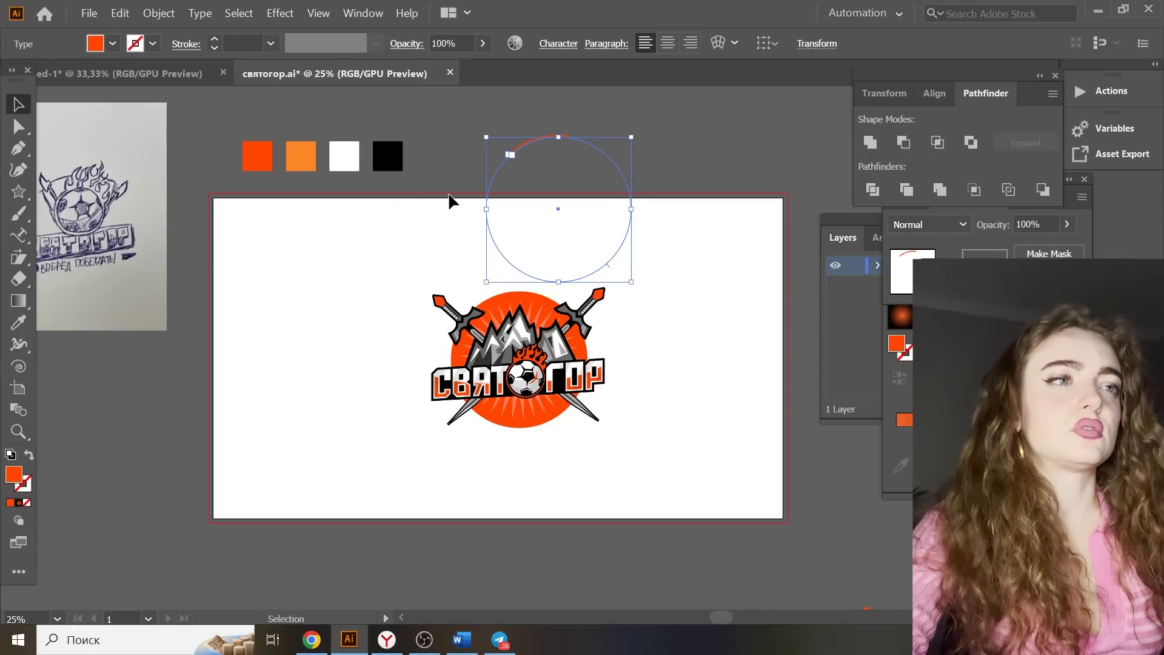
{"action": "left_click_drag", "start_coordinate": [525, 141], "coordinate": [465, 159]}
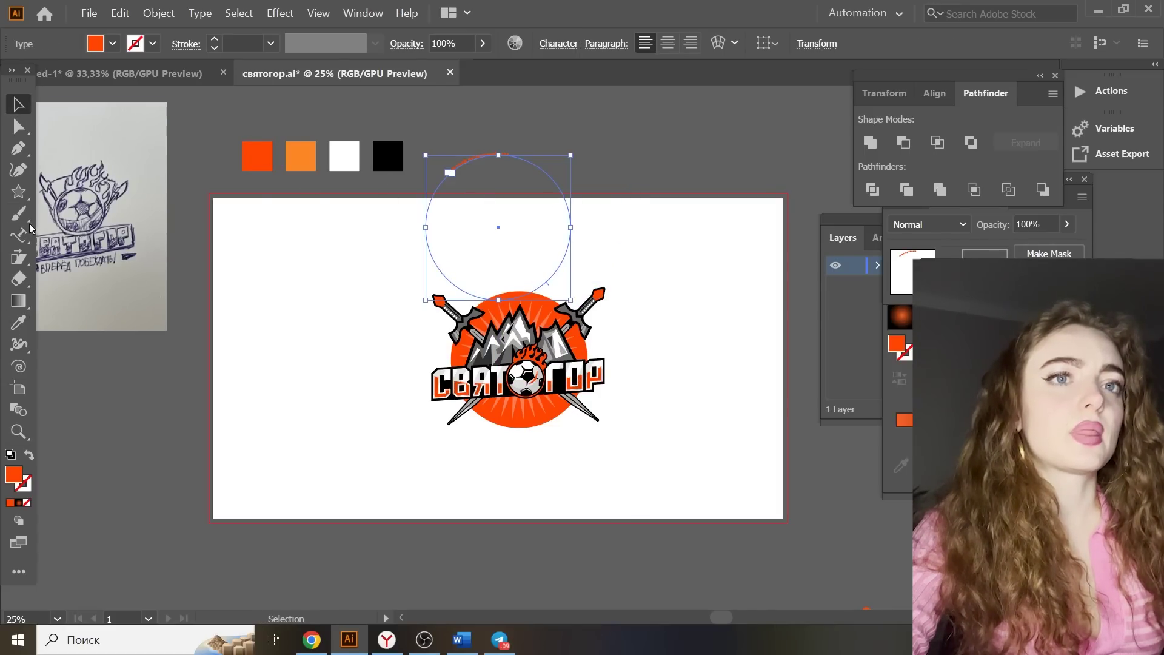
Set the curved ДЕТСКИЙ ФУТБОЛЬНЫЙ КЛУБ text in Bebas Neue Bold at 32 pt
{"action": "key", "text": "t"}
{"action": "left_click", "coordinate": [488, 156]}
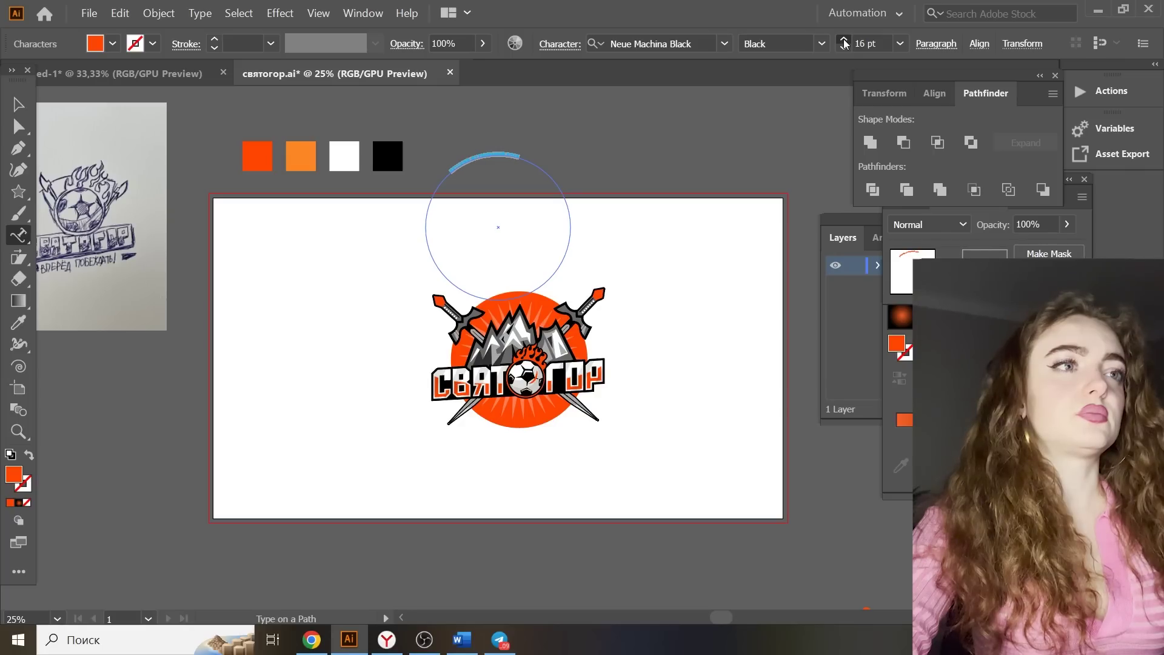
{"action": "left_click", "coordinate": [694, 40]}
{"action": "key", "text": "alt"}
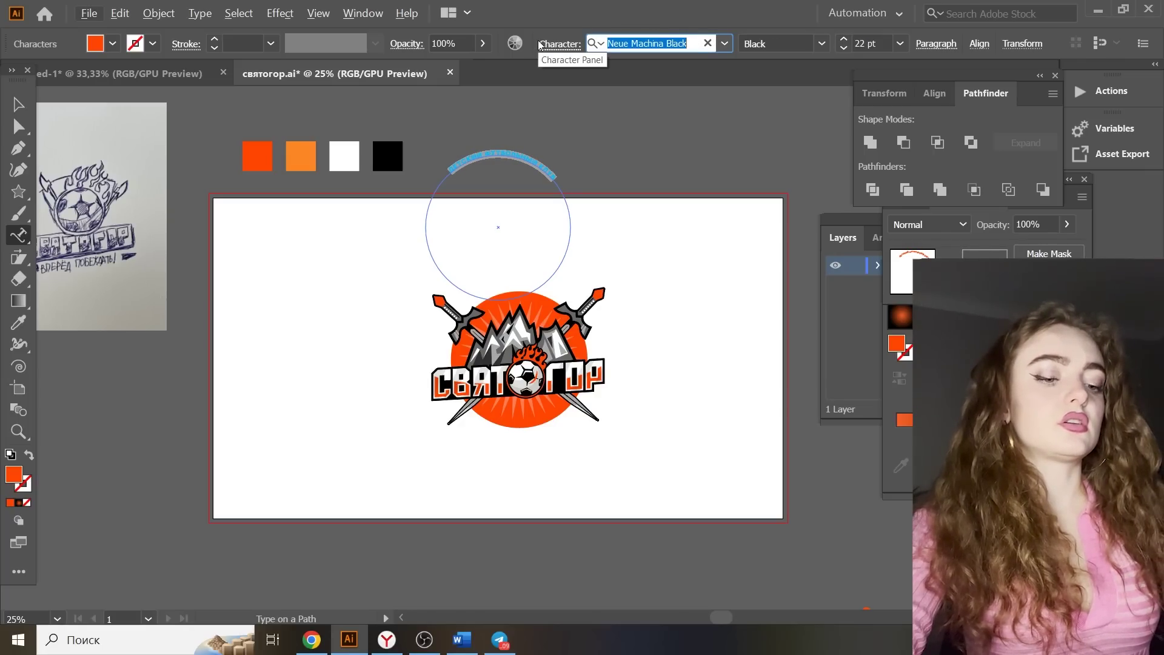
{"action": "type", "text": "bebs"}
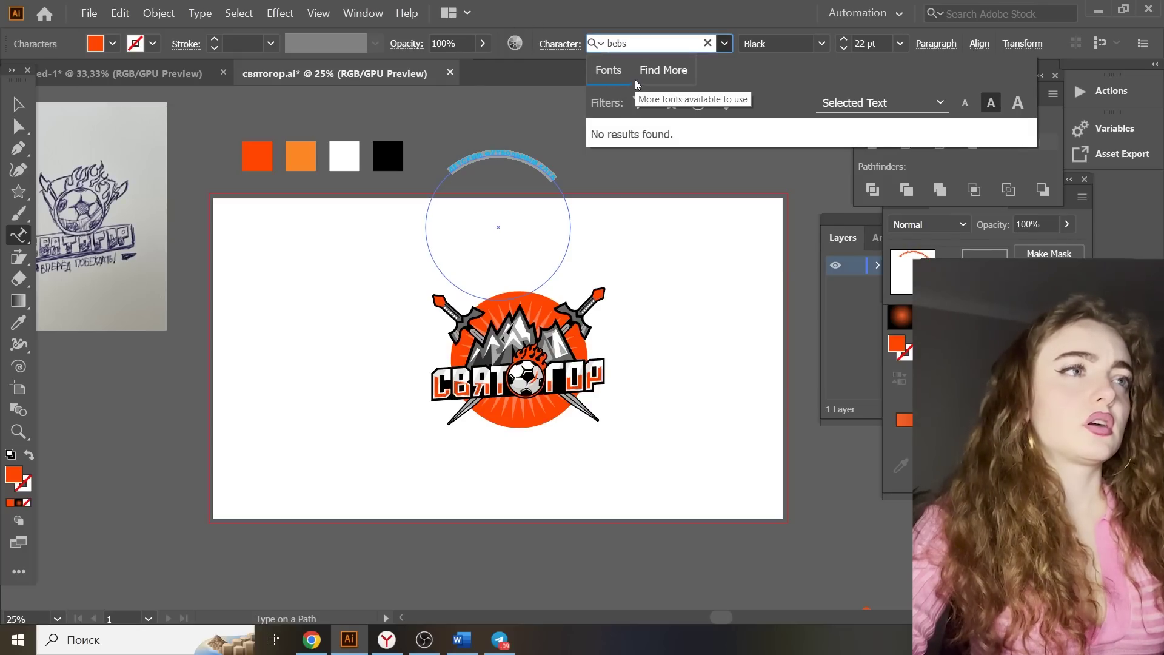
{"action": "key", "text": "BackSpace"}
{"action": "type", "text": "as"}
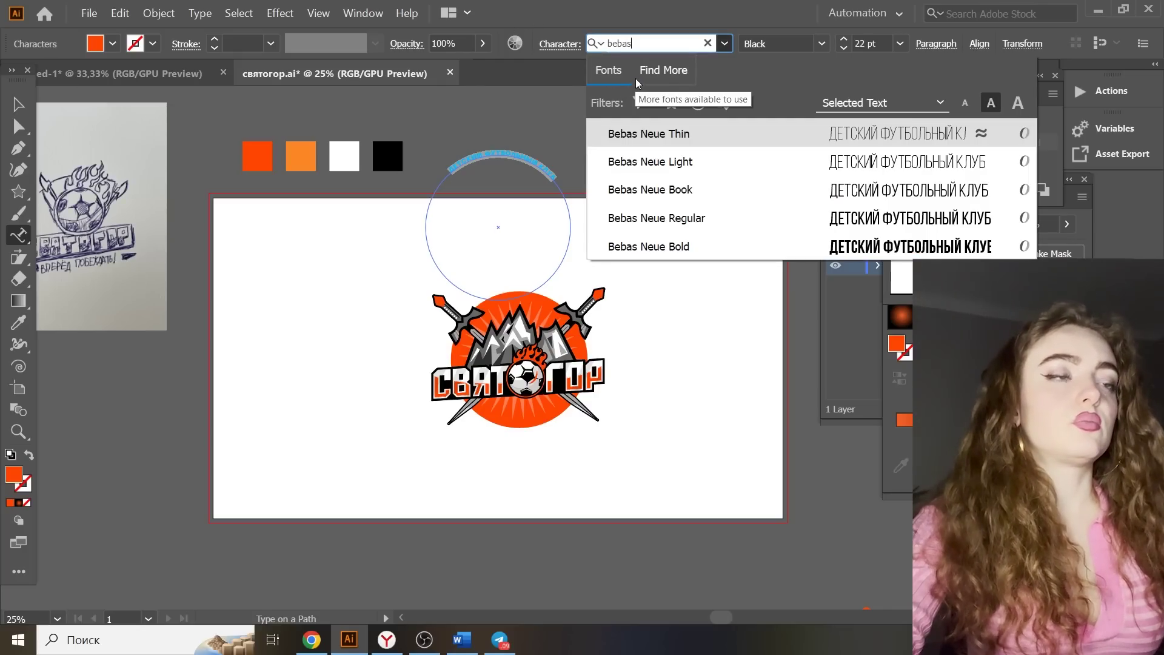
{"action": "left_click", "coordinate": [646, 249]}
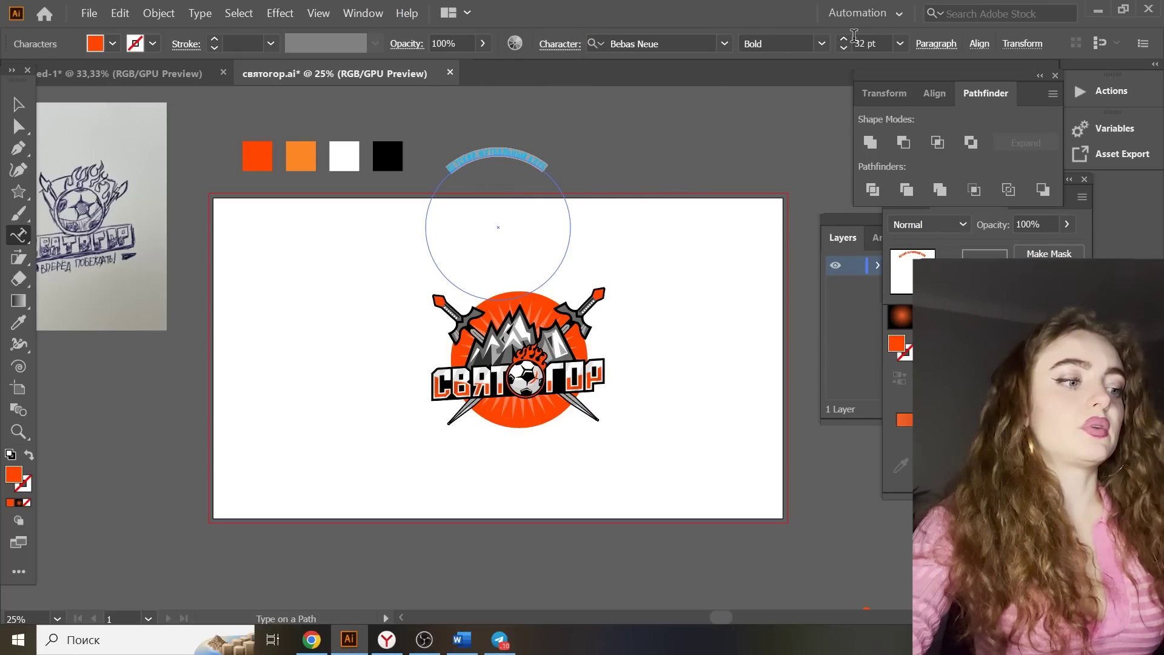
{"action": "key", "text": "ctrl+equal"}
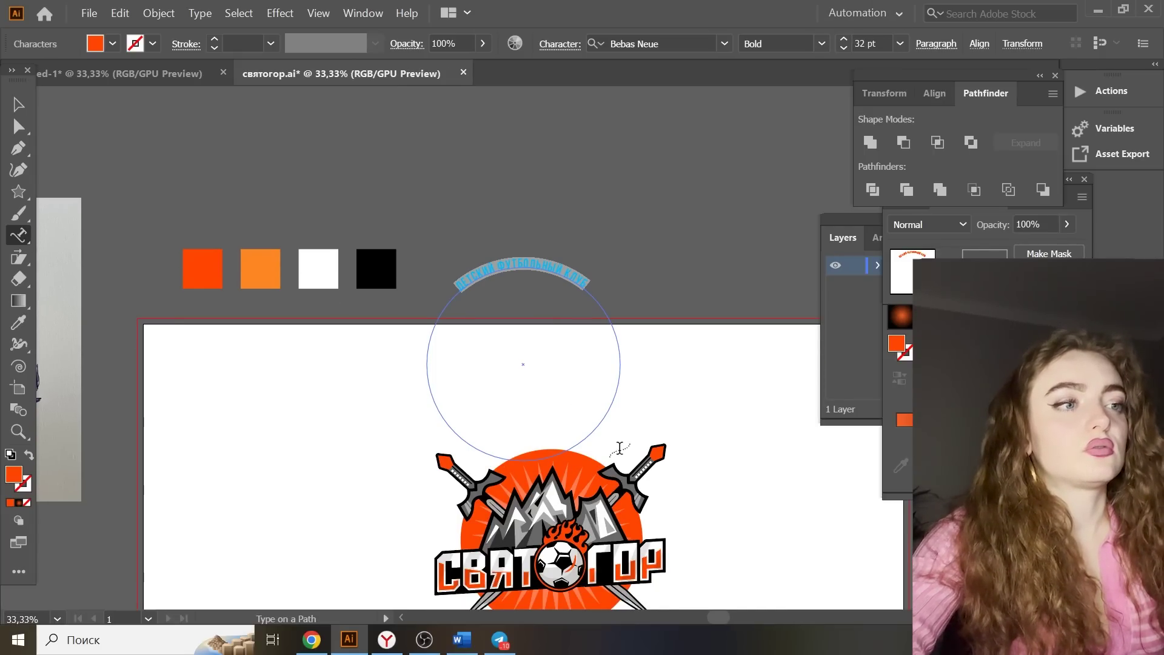
Fit the curved ДЕТСКИЙ ФУТБОЛЬНЫЙ КЛУБ text around the emblem's circle, with tracking at 0 and a slight shift up and right
{"action": "left_click", "coordinate": [18, 104]}
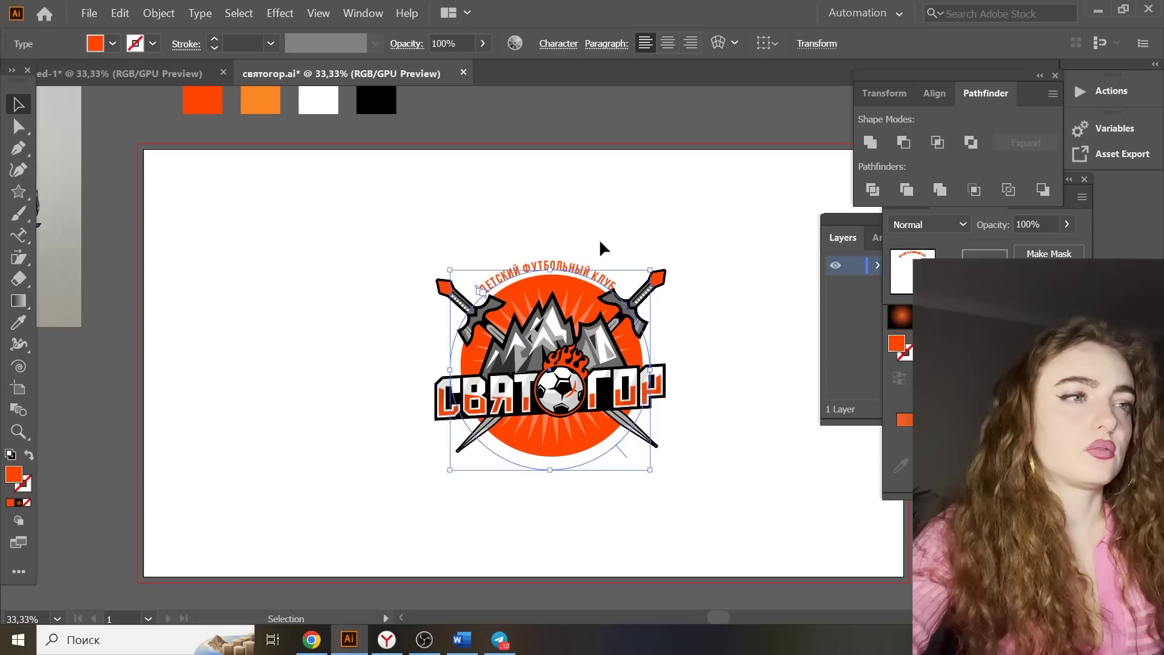
{"action": "left_click", "coordinate": [599, 238]}
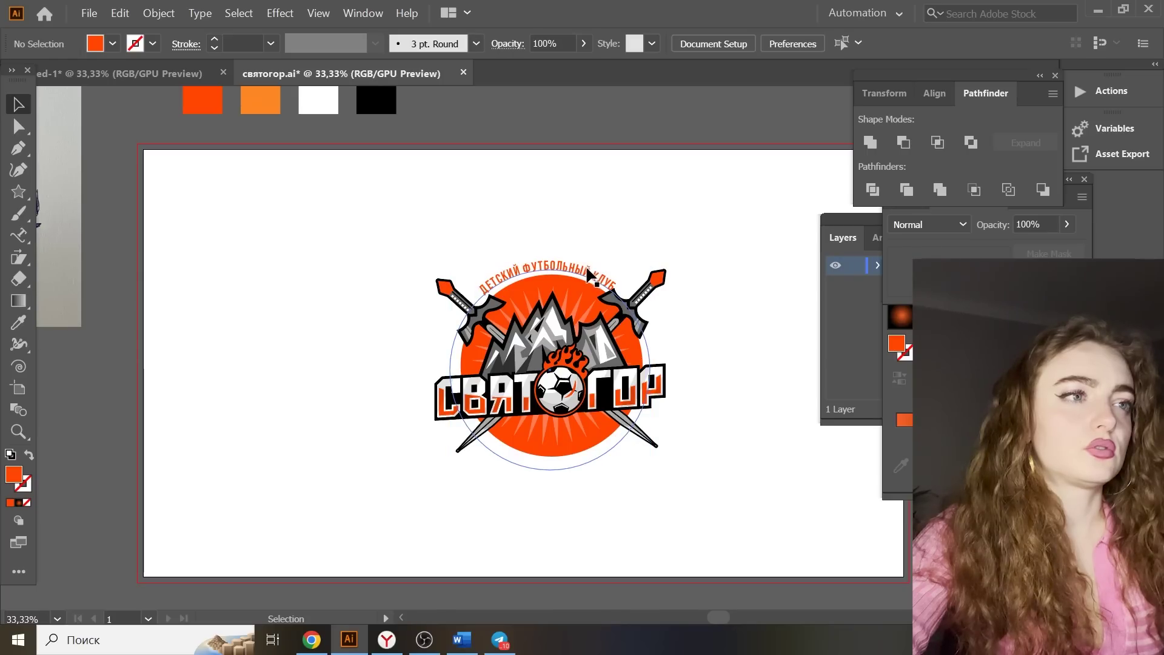
{"action": "left_click", "coordinate": [592, 276]}
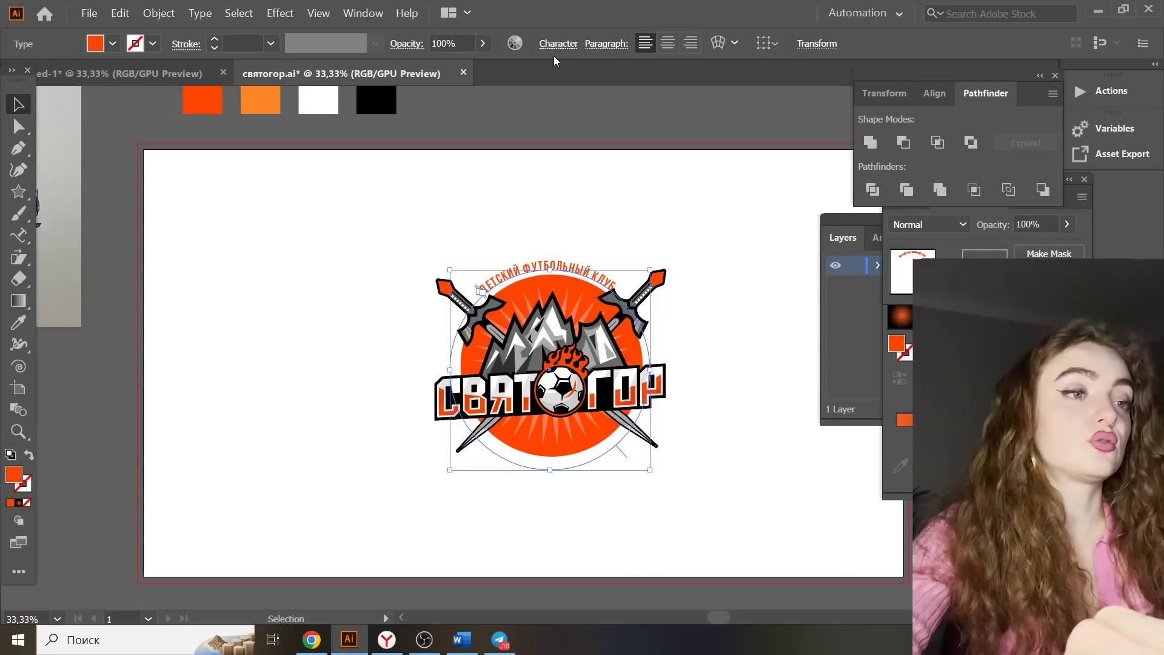
{"action": "left_click", "coordinate": [558, 46]}
{"action": "left_click_drag", "start_coordinate": [541, 151], "coordinate": [427, 151]}
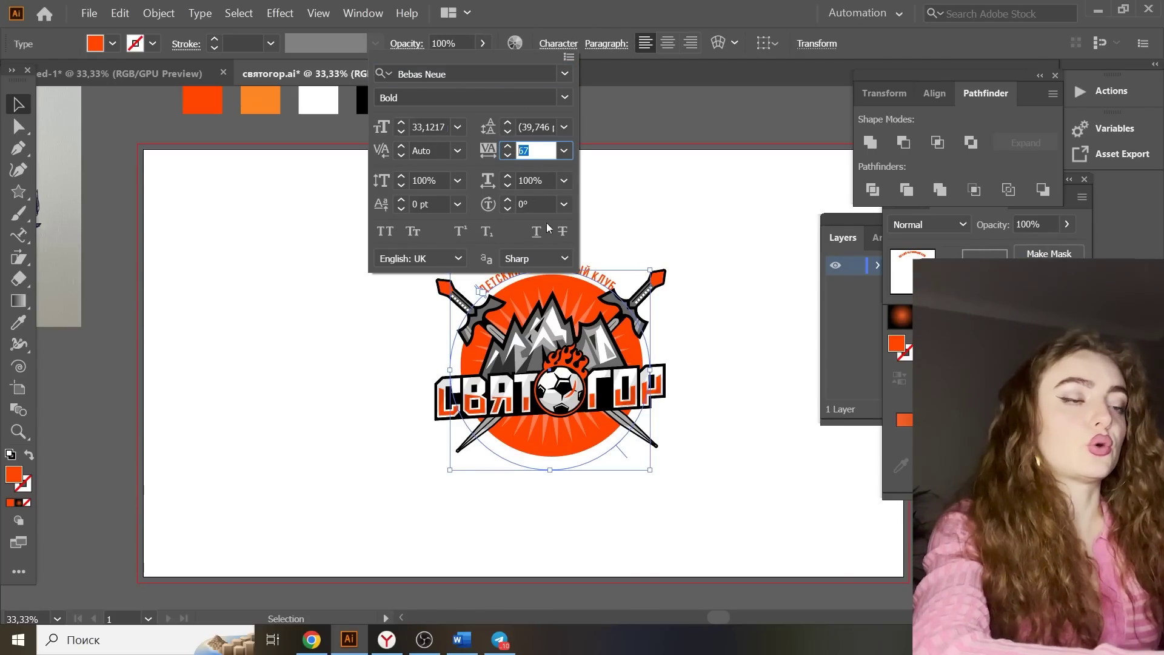
{"action": "type", "text": "0"}
{"action": "key", "text": "Return"}
{"action": "key", "text": "Up"}
{"action": "key", "text": "Right"}
Increase the font size of the curved ДЕТСКИЙ ФУТБОЛЬНЫЙ КЛУБ text to 47 pt
{"action": "left_click", "coordinate": [544, 43]}
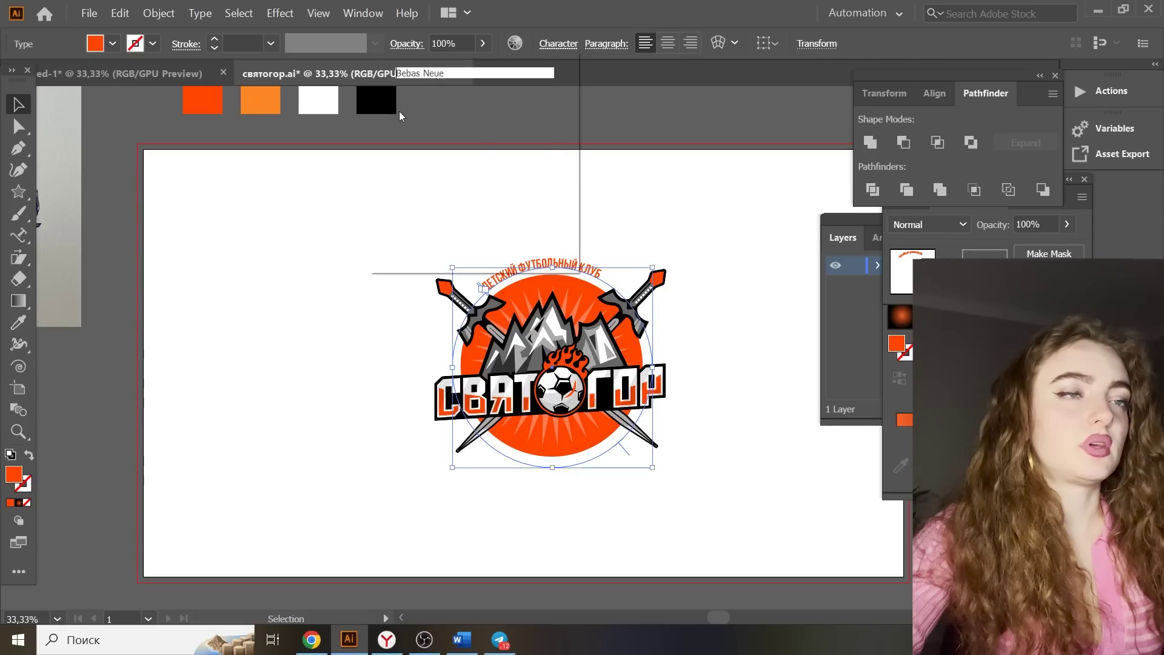
{"action": "left_click", "coordinate": [401, 124]}
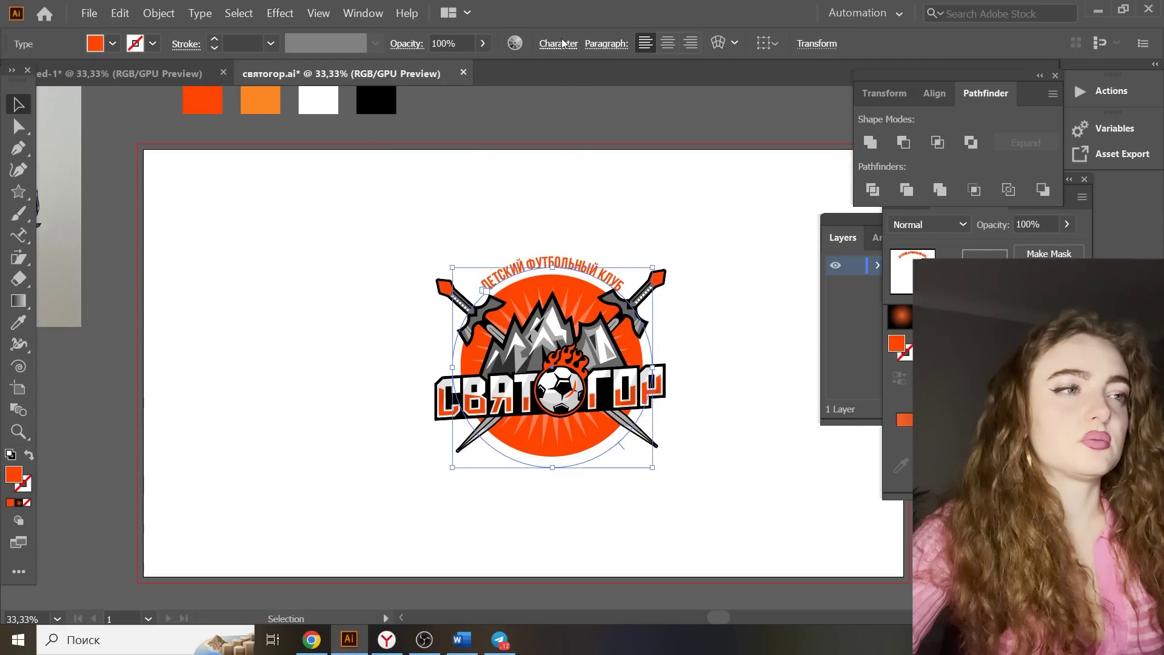
{"action": "left_click", "coordinate": [558, 44]}
{"action": "left_click", "coordinate": [401, 124]}
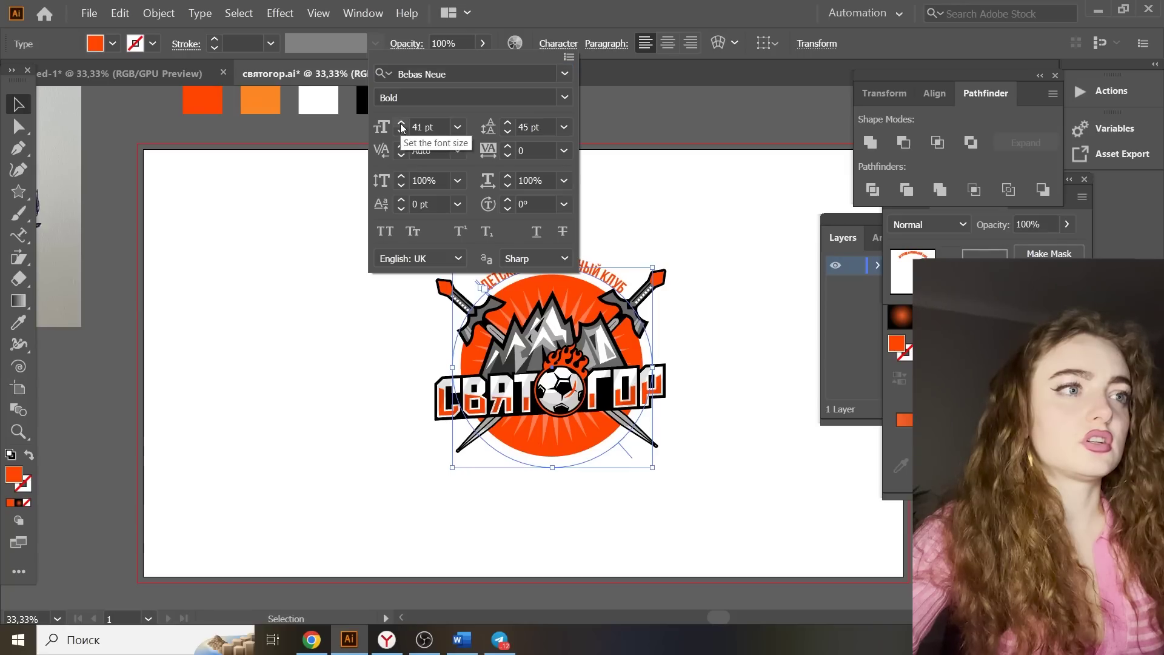
{"action": "left_click", "coordinate": [402, 124]}
{"action": "left_click", "coordinate": [401, 124]}
{"action": "left_click", "coordinate": [401, 124]}
{"action": "left_click", "coordinate": [676, 187]}
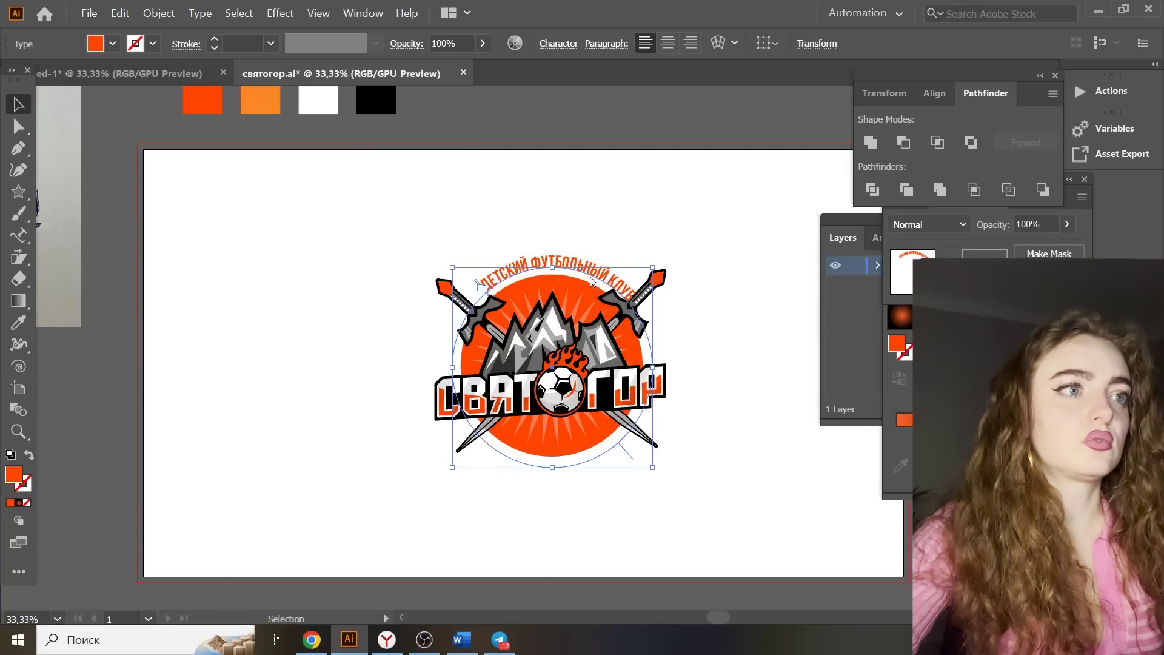
Rotate the curved club text slightly counterclockwise and reposition it so it sits centred between the sword handles
{"action": "left_click_drag", "start_coordinate": [591, 276], "coordinate": [584, 274]}
{"action": "left_click_drag", "start_coordinate": [656, 265], "coordinate": [650, 258]}
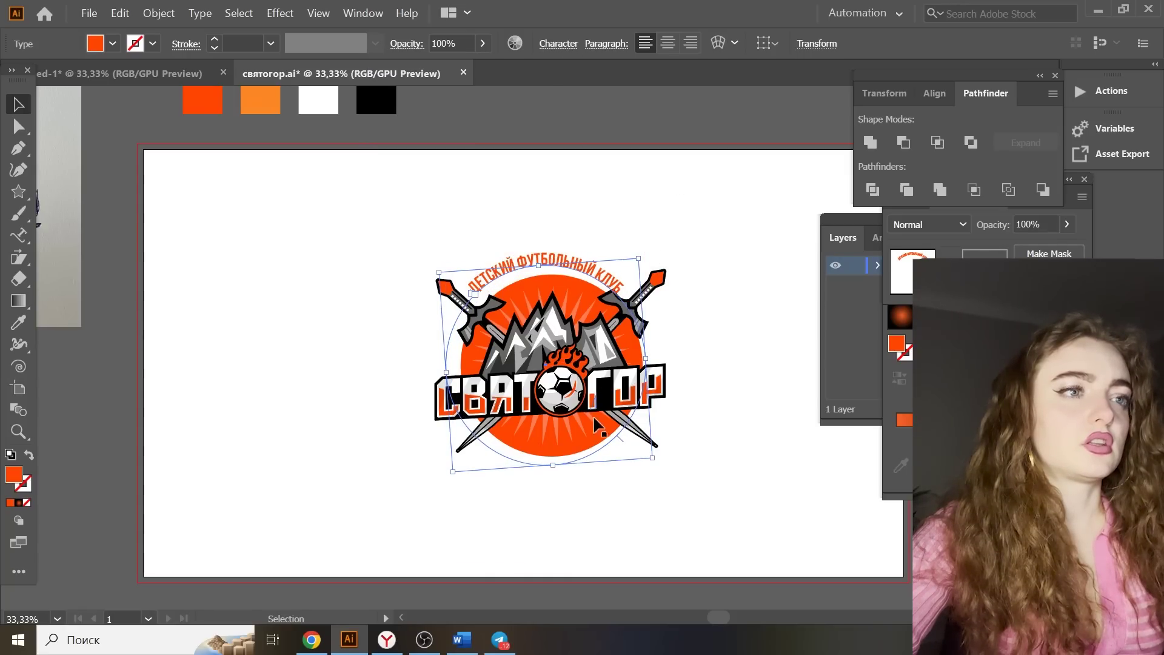
{"action": "left_click_drag", "start_coordinate": [553, 466], "coordinate": [556, 478]}
{"action": "left_click_drag", "start_coordinate": [600, 278], "coordinate": [606, 281]}
{"action": "left_click", "coordinate": [671, 250]}
Place a copy of the curved club text with its circular path straight below the emblem
{"action": "scroll", "coordinate": [672, 250], "scroll_direction": "down", "scroll_amount": 1}
{"action": "left_click", "coordinate": [20, 237]}
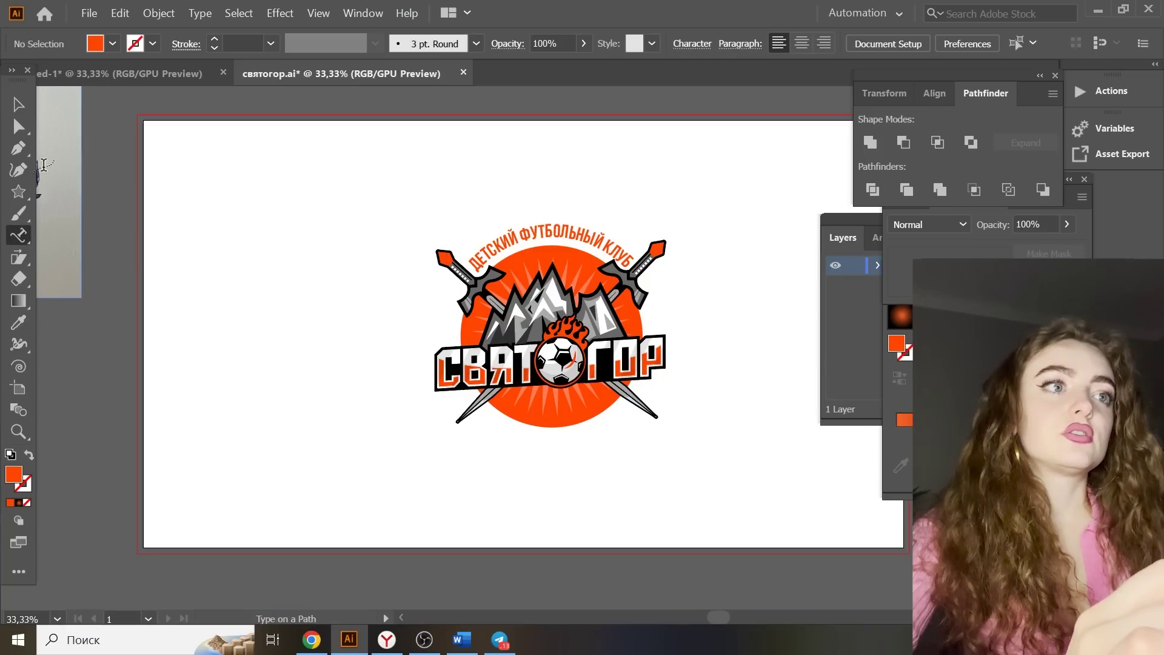
{"action": "left_click", "coordinate": [18, 106]}
{"action": "left_click", "coordinate": [572, 233]}
{"action": "scroll", "coordinate": [592, 350], "scroll_direction": "down", "scroll_amount": 2}
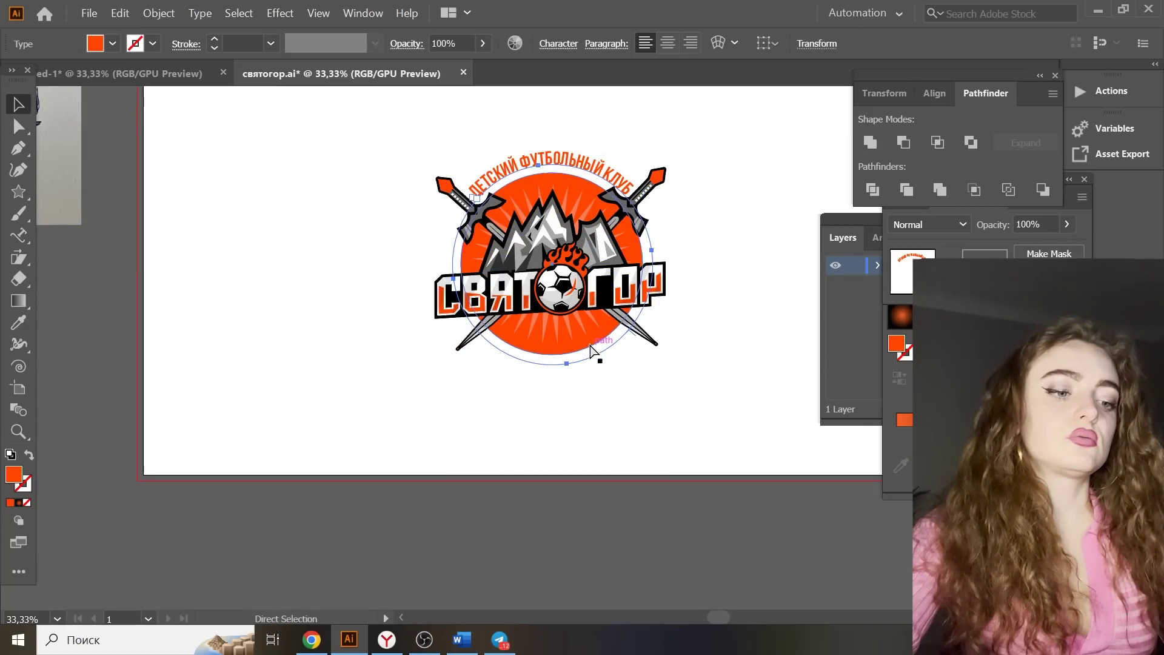
{"action": "scroll", "coordinate": [591, 351], "scroll_direction": "down", "scroll_amount": 2}
{"action": "left_click_drag", "start_coordinate": [594, 130], "coordinate": [594, 400]}
Replace the wording of the copied curved text with КОМСОМОЛЬСК-НА-АМУРЕ
{"action": "left_click", "coordinate": [18, 237]}
{"action": "triple_click", "coordinate": [582, 385]}
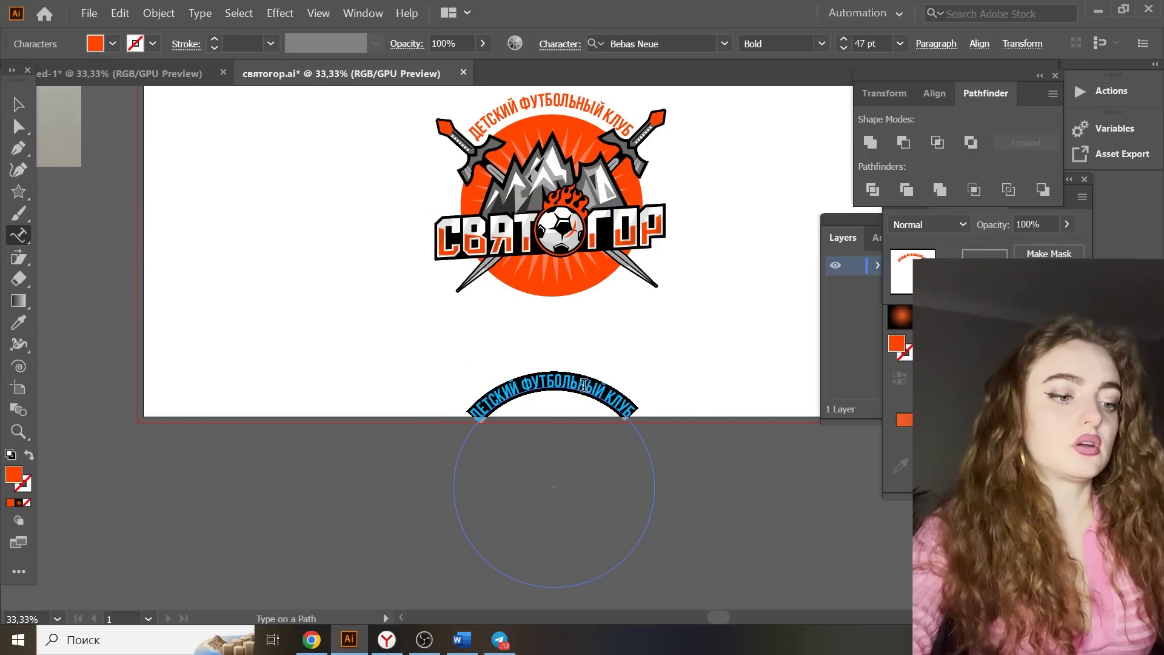
{"action": "type", "text": "КОМСО"}
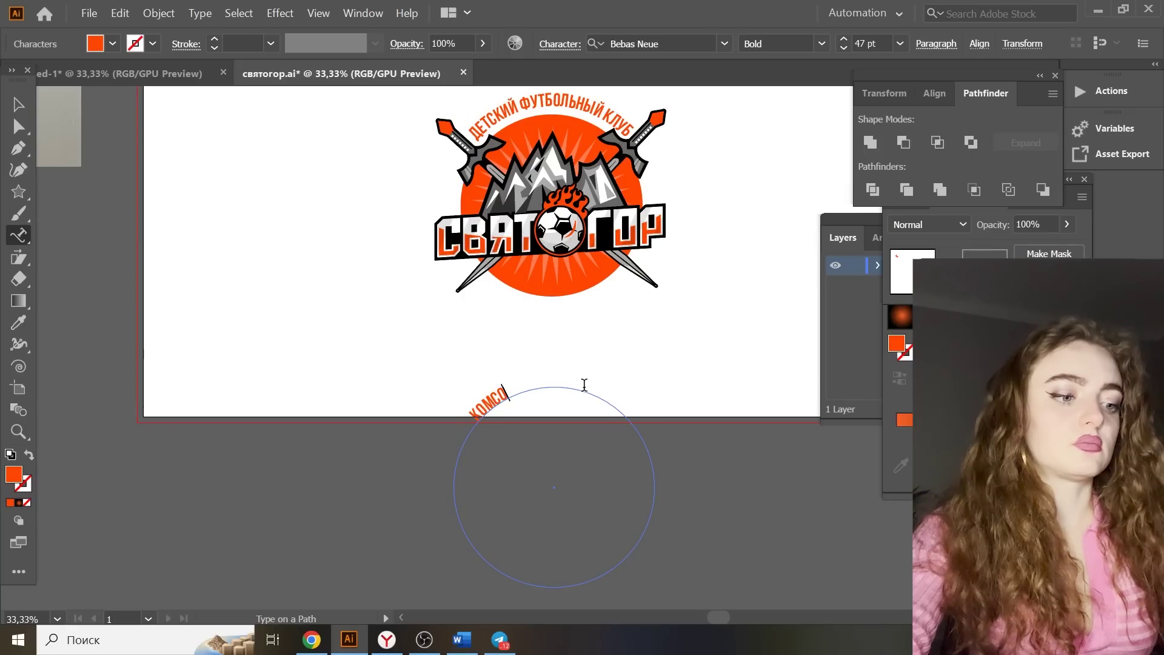
{"action": "type", "text": "МОЛЬСК-НА"}
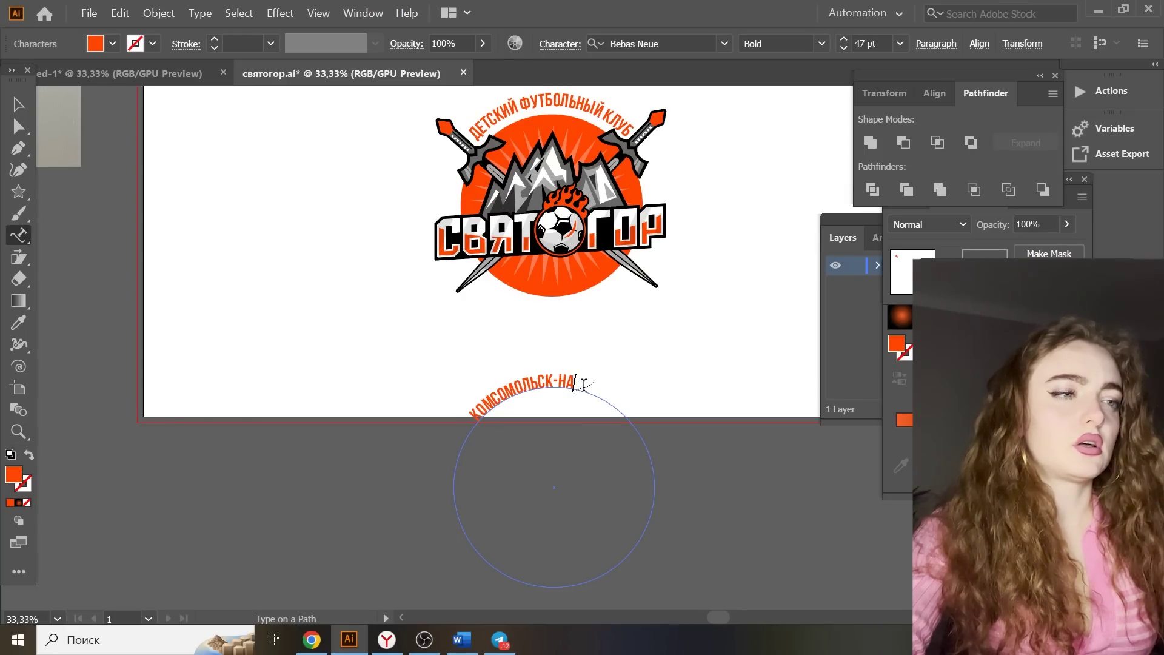
Enlarge the lower text's circular path slightly and flip КОМСОМОЛЬСК-НА-АМУРЕ to the inside of the path
{"action": "key", "text": "Escape"}
{"action": "scroll", "coordinate": [664, 521], "scroll_direction": "down", "scroll_amount": 1}
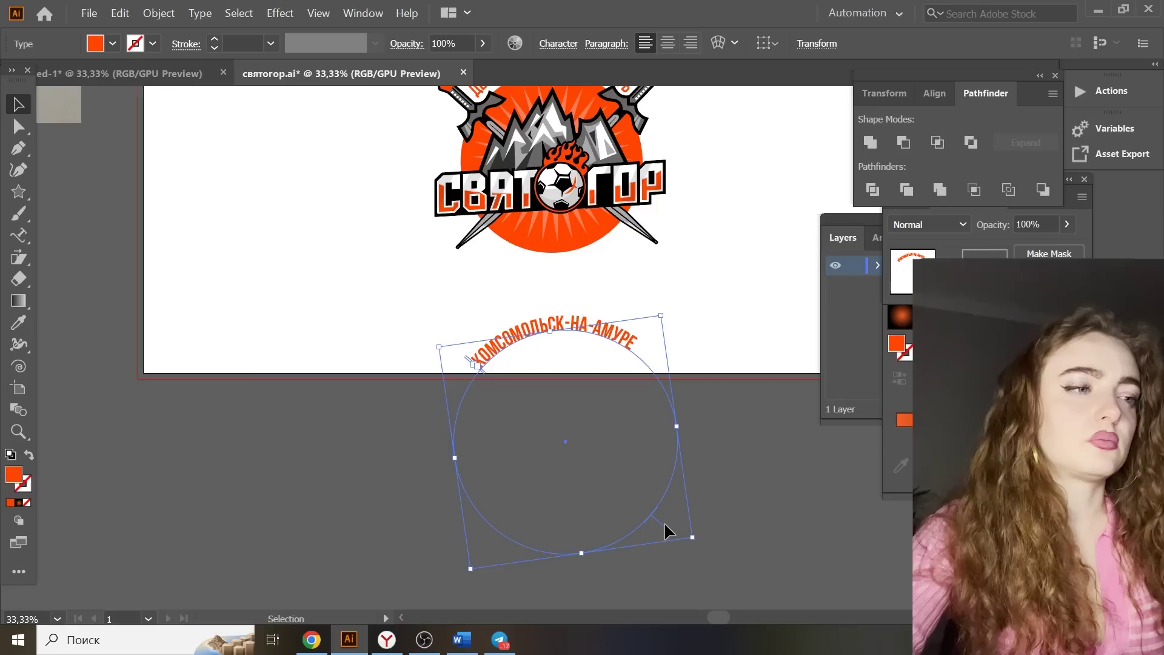
{"action": "left_click_drag", "start_coordinate": [661, 522], "coordinate": [639, 503]}
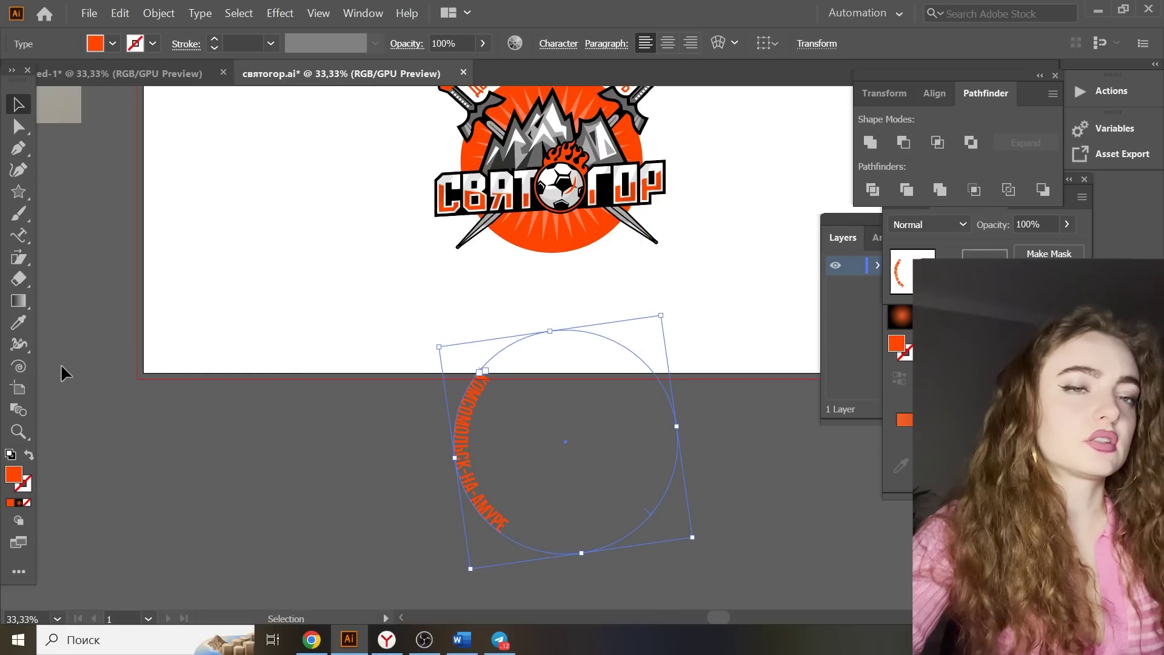
Match the КОМСОМОЛЬСК-НА-АМУРЕ formatting to the upper club text and slide it along the path to the circle's bottom
{"action": "left_click", "coordinate": [18, 322]}
{"action": "scroll", "coordinate": [425, 327], "scroll_direction": "up", "scroll_amount": 1}
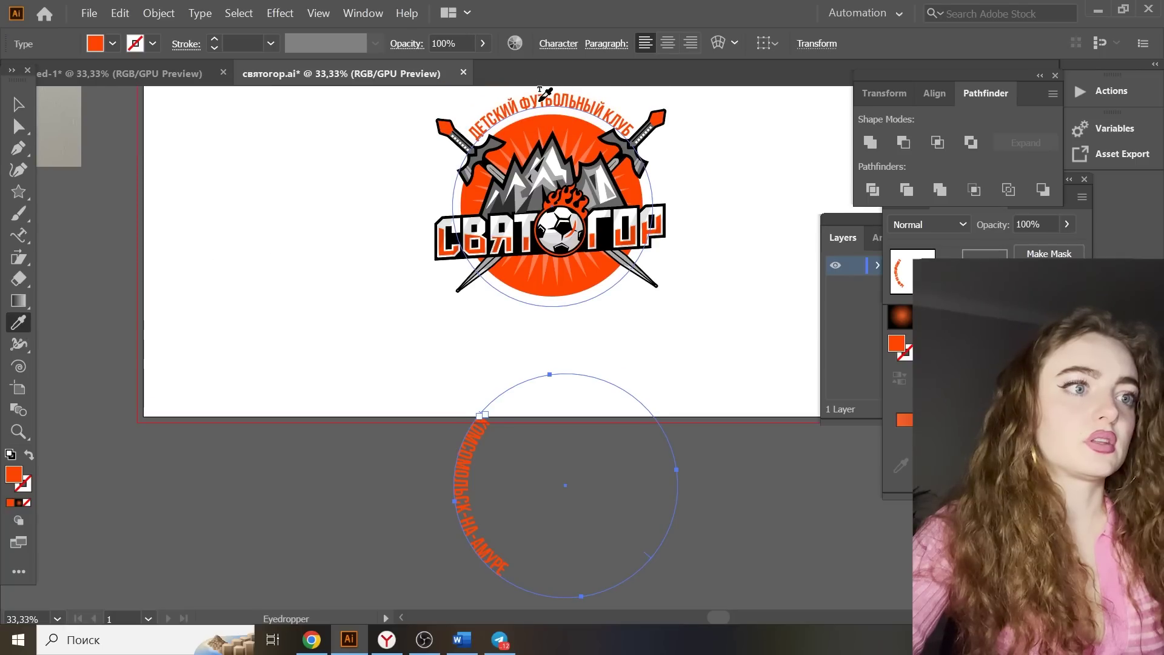
{"action": "left_click", "coordinate": [18, 104]}
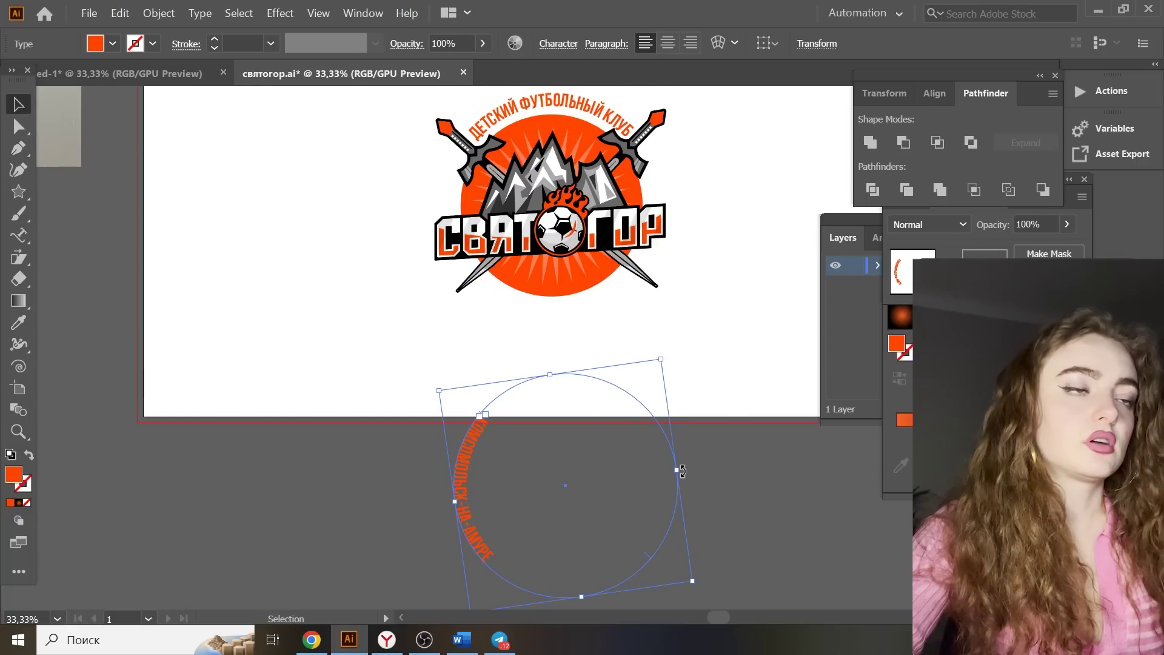
{"action": "left_click_drag", "start_coordinate": [682, 472], "coordinate": [570, 376]}
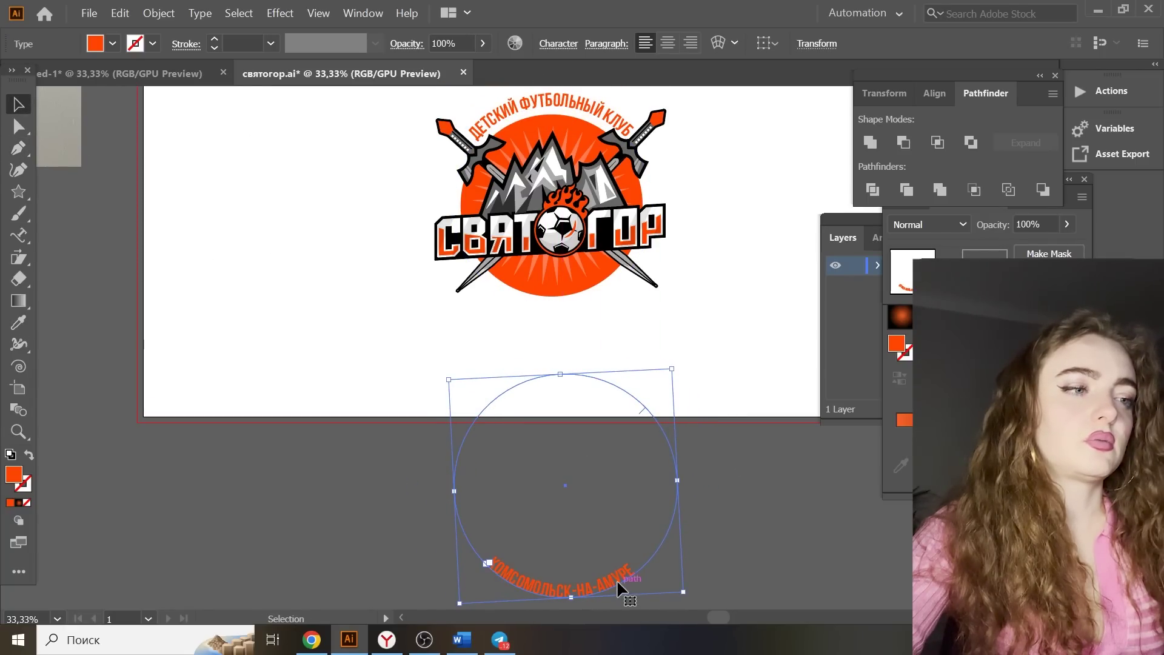
Move the КОМСОМОЛЬСК-НА-АМУРЕ text under the emblem's circle and rotate it slightly to centre it between the sword tips
{"action": "left_click_drag", "start_coordinate": [617, 579], "coordinate": [609, 302]}
{"action": "scroll", "coordinate": [661, 357], "scroll_direction": "up", "scroll_amount": 1}
{"action": "left_click_drag", "start_coordinate": [679, 370], "coordinate": [689, 366]}
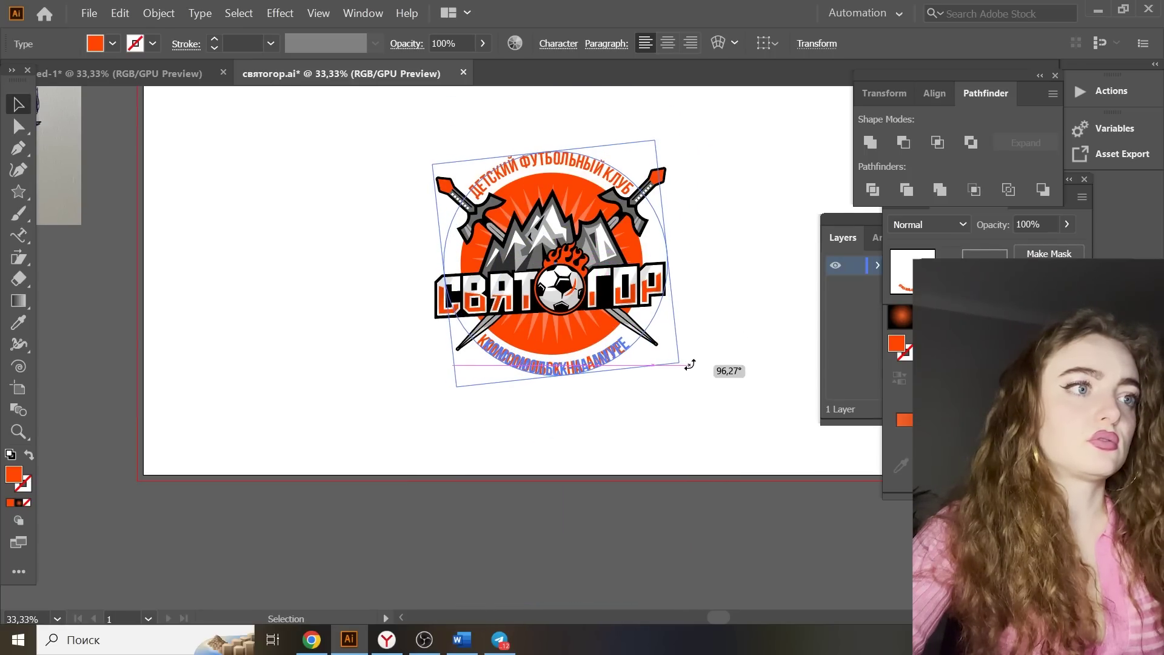
{"action": "left_click_drag", "start_coordinate": [609, 347], "coordinate": [606, 344]}
{"action": "left_click", "coordinate": [721, 356]}
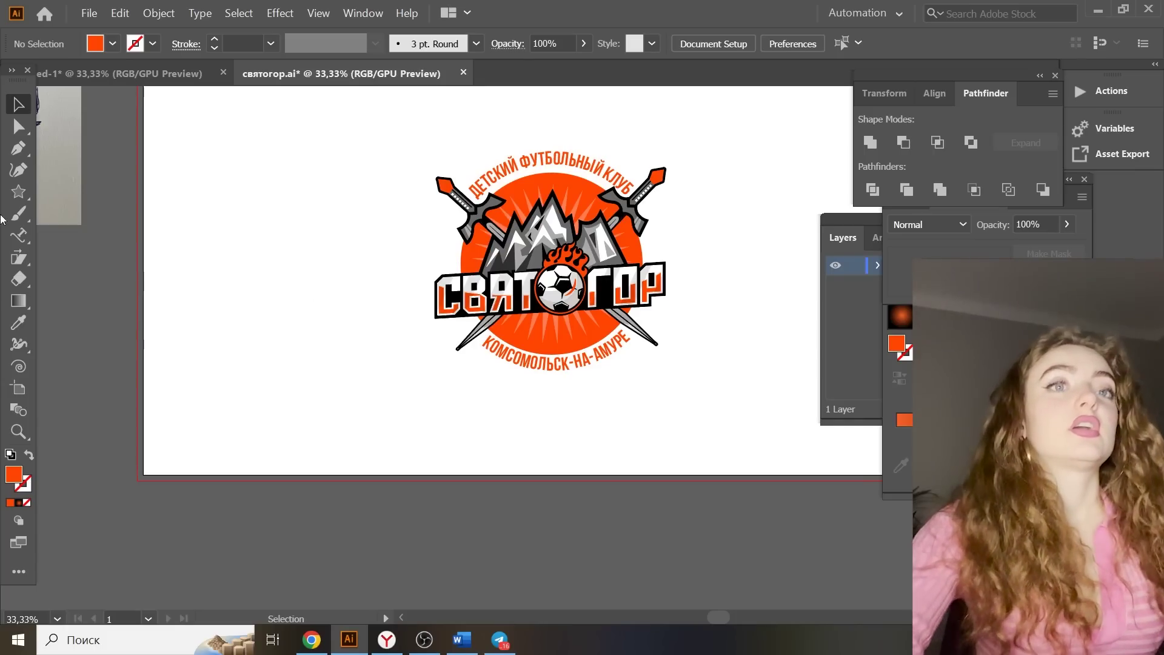
Draw an unfilled circle beside the emblem with a 5 pt orange-red stroke
{"action": "left_click", "coordinate": [18, 192]}
{"action": "left_click", "coordinate": [76, 214]}
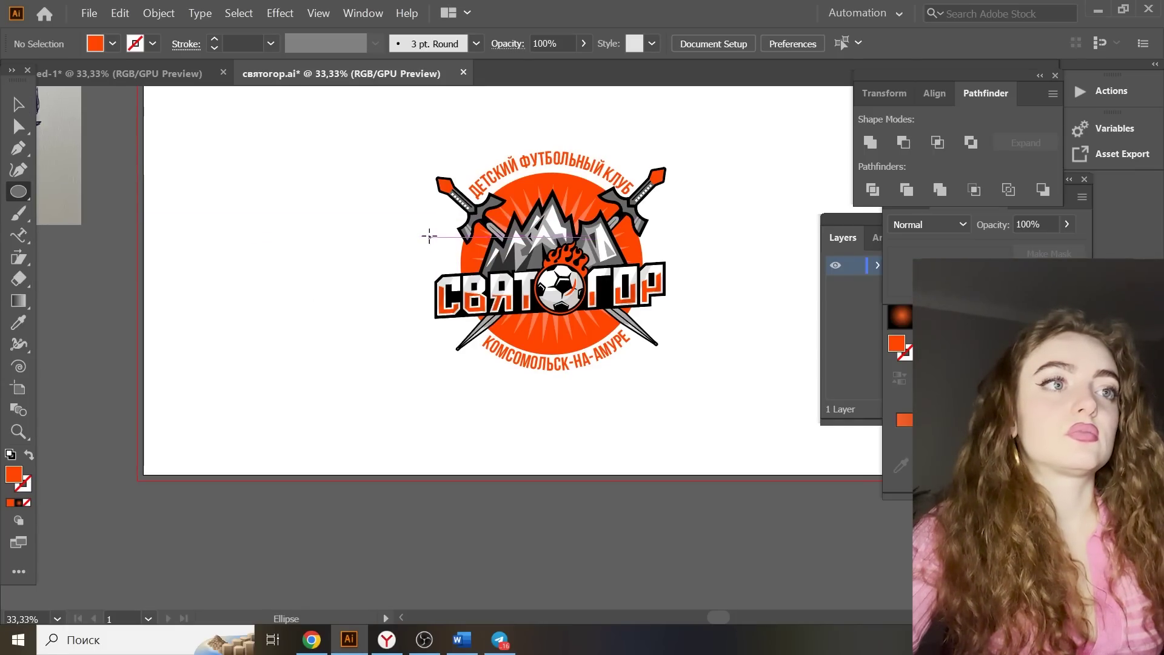
{"action": "mouse_move", "coordinate": [256, 138]}
{"action": "left_mouse_down"}
{"action": "mouse_move", "coordinate": [395, 338]}
{"action": "mouse_move", "coordinate": [377, 313]}
{"action": "left_mouse_up"}
{"action": "left_click", "coordinate": [28, 456]}
{"action": "left_click", "coordinate": [18, 105]}
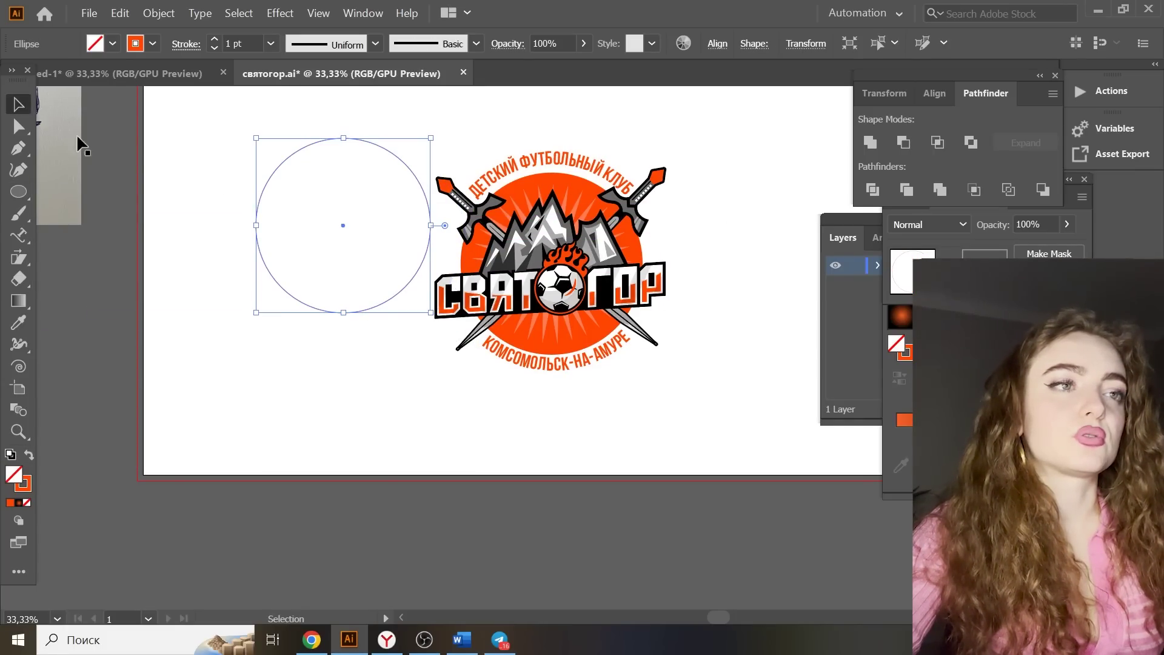
{"action": "left_click", "coordinate": [271, 44]}
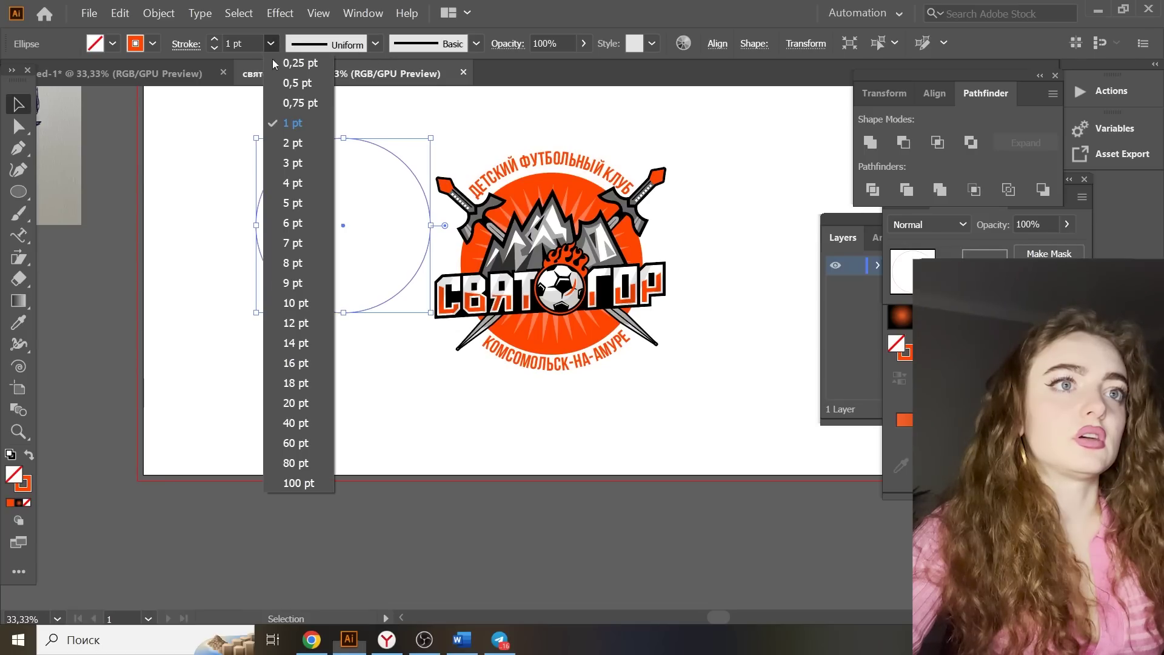
{"action": "left_click", "coordinate": [297, 200]}
Move the outlined circle over the emblem, enlarge it around the orange-red circle and align both centres horizontally and vertically
{"action": "mouse_move", "coordinate": [423, 265]}
{"action": "left_mouse_down"}
{"action": "mouse_move", "coordinate": [625, 303]}
{"action": "mouse_move", "coordinate": [645, 300]}
{"action": "mouse_move", "coordinate": [660, 267]}
{"action": "left_mouse_up"}
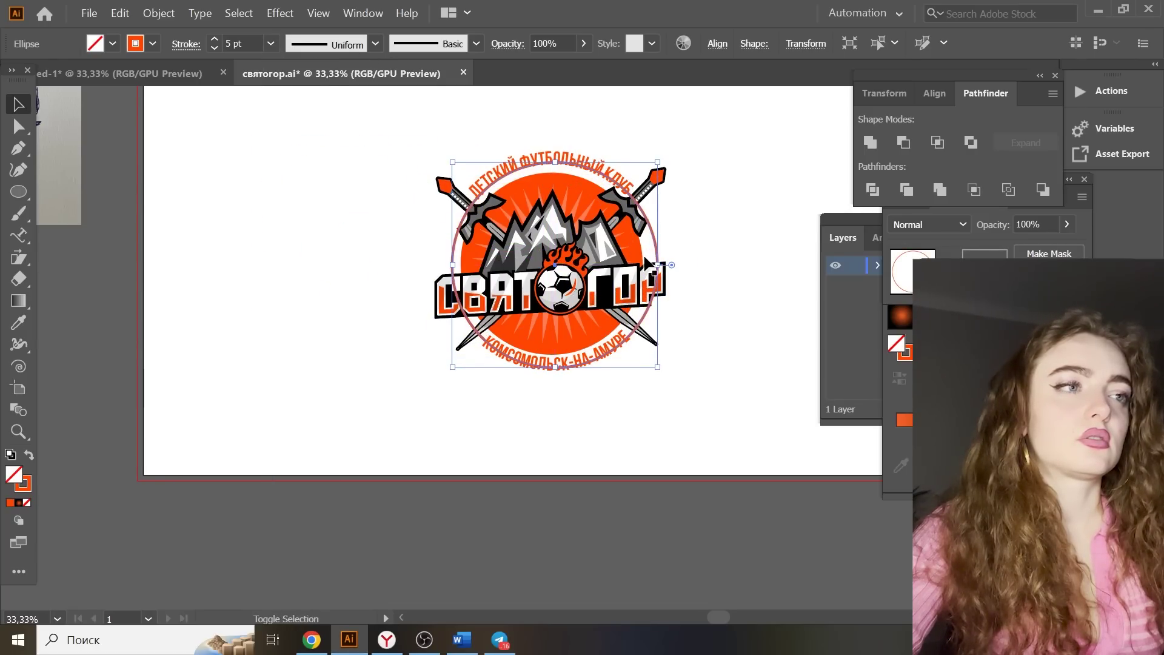
{"action": "left_click", "coordinate": [640, 247], "text": "shift"}
{"action": "double_click", "coordinate": [642, 250]}
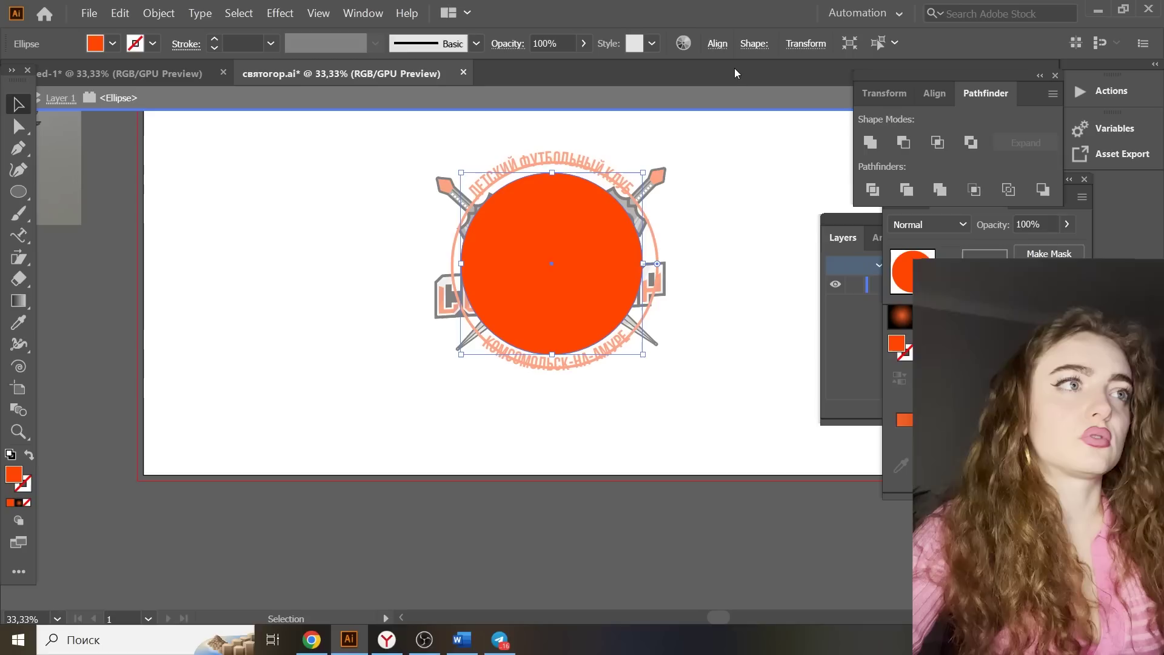
{"action": "left_click", "coordinate": [731, 103]}
{"action": "left_click", "coordinate": [655, 247]}
{"action": "left_click", "coordinate": [641, 249], "text": "shift"}
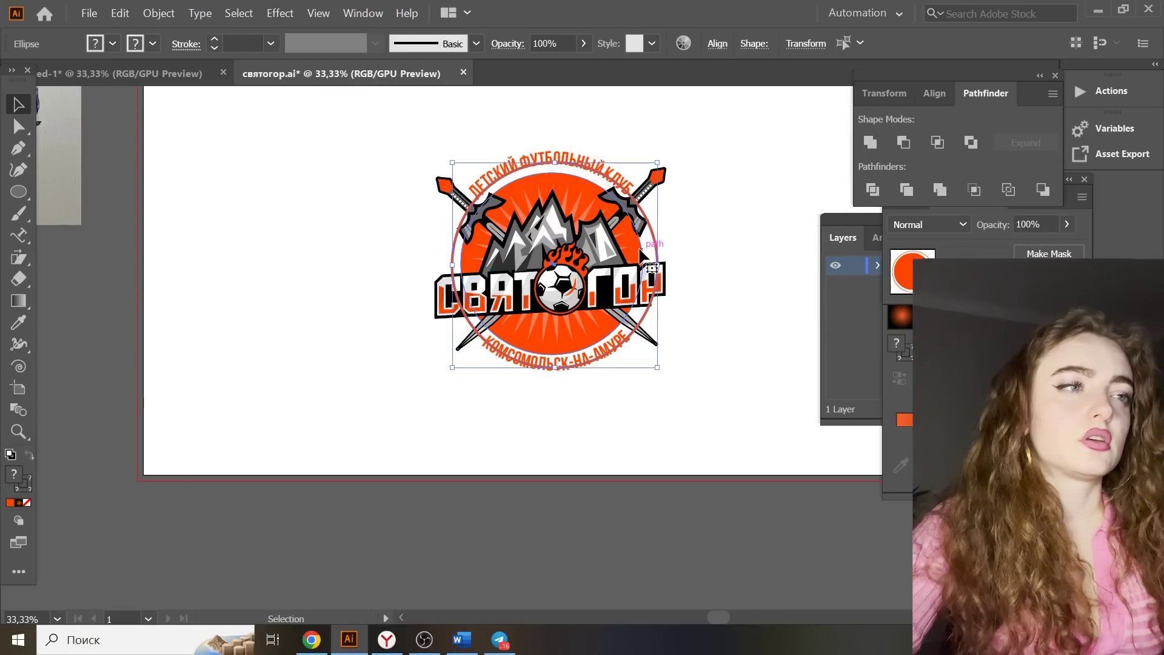
{"action": "left_click", "coordinate": [716, 48]}
{"action": "left_click", "coordinate": [567, 95]}
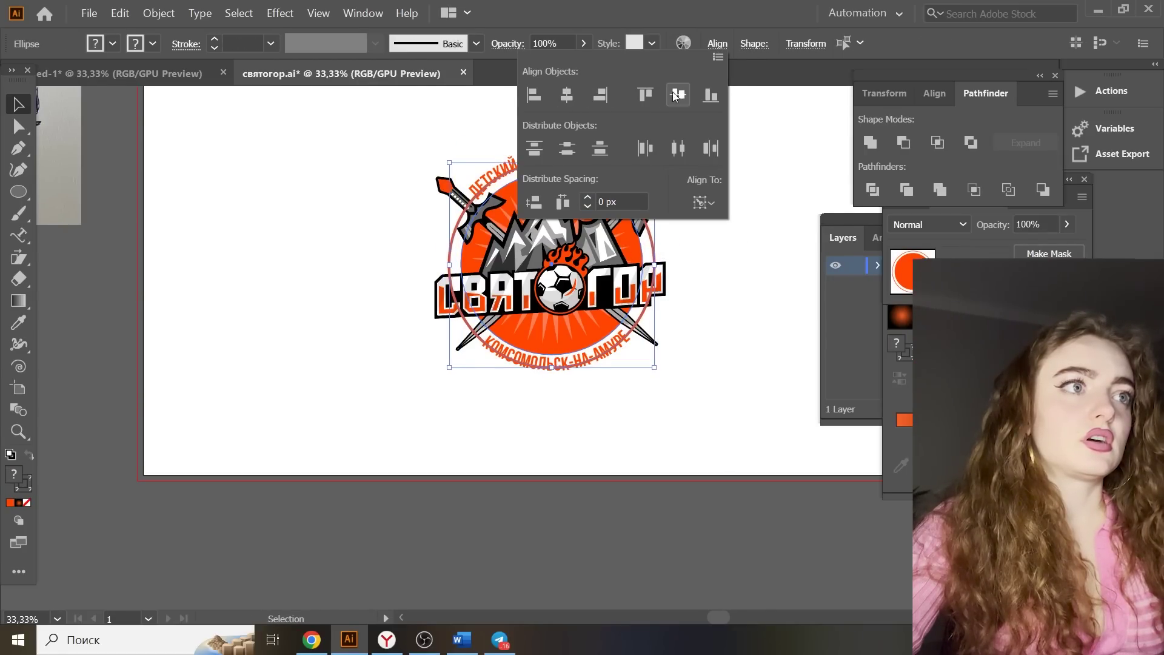
{"action": "left_click", "coordinate": [678, 95]}
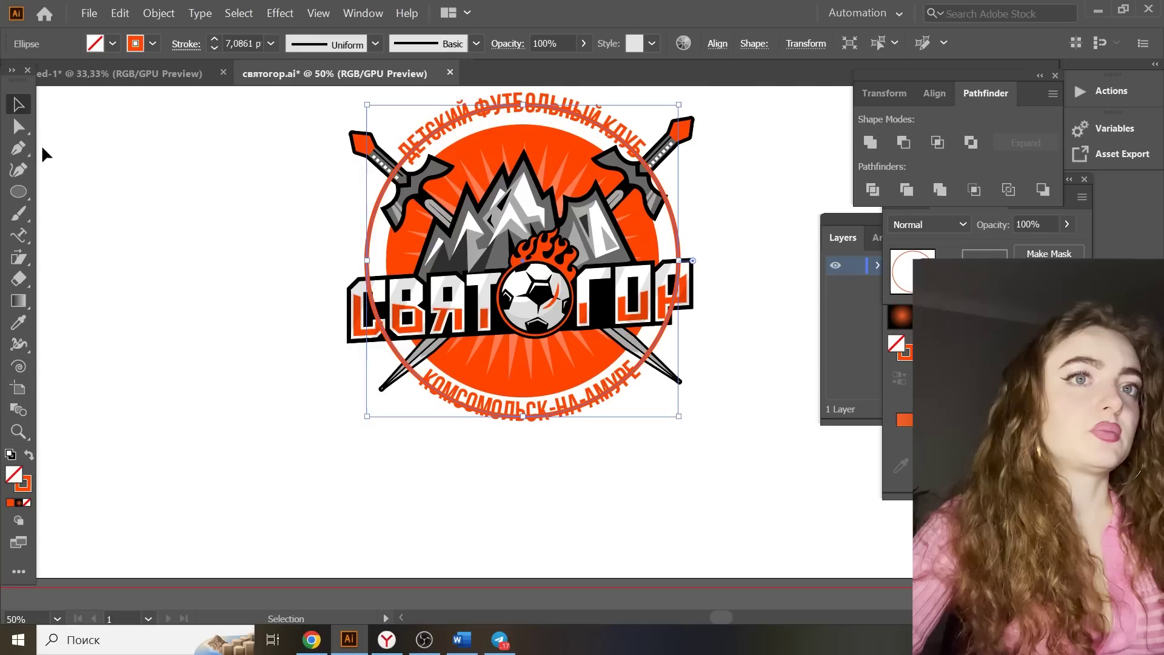
Add anchor points to the outlined circle where it meets the sword guards and the СВЯТОГОР lettering
{"action": "left_click", "coordinate": [19, 148]}
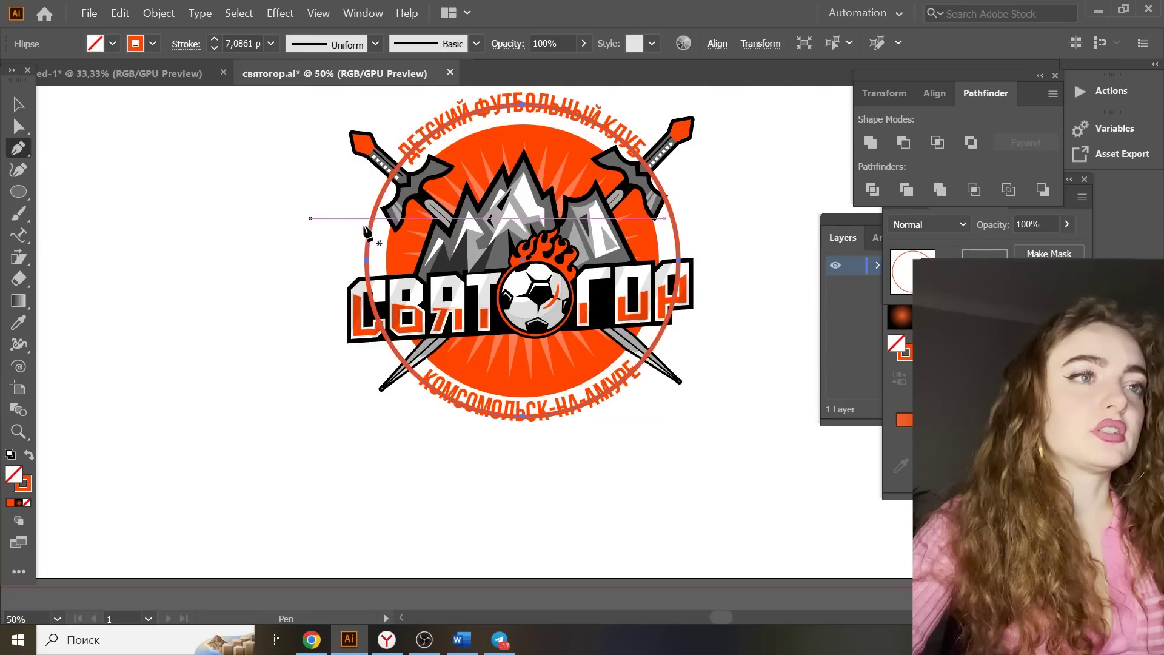
{"action": "left_click", "coordinate": [368, 266]}
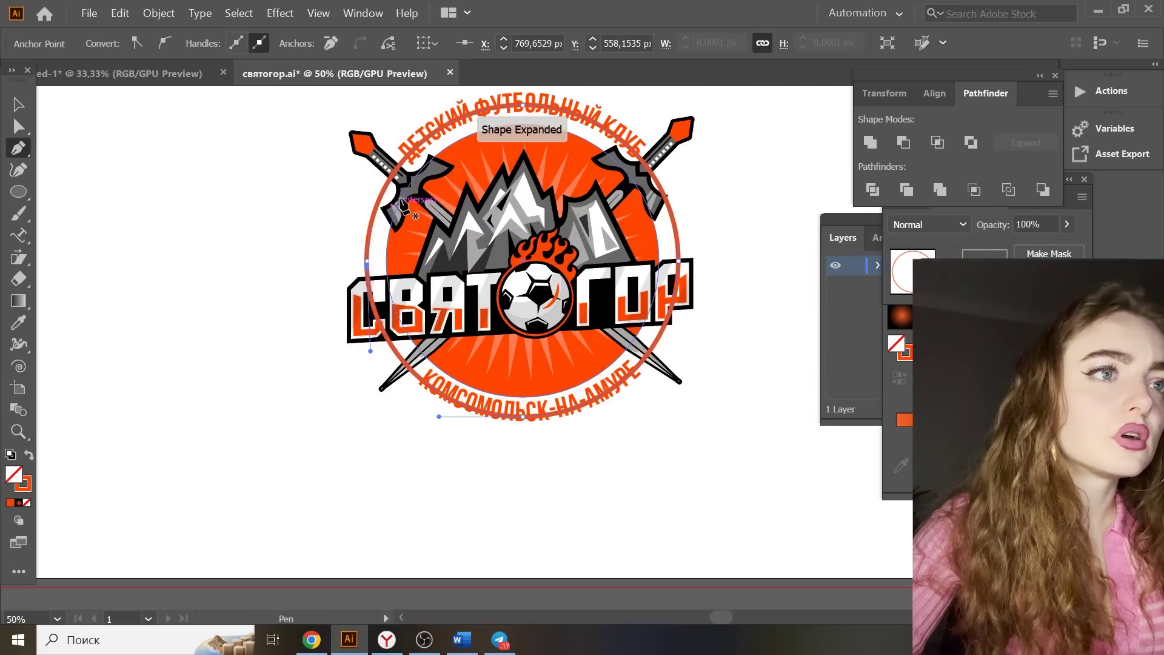
{"action": "left_click", "coordinate": [656, 180]}
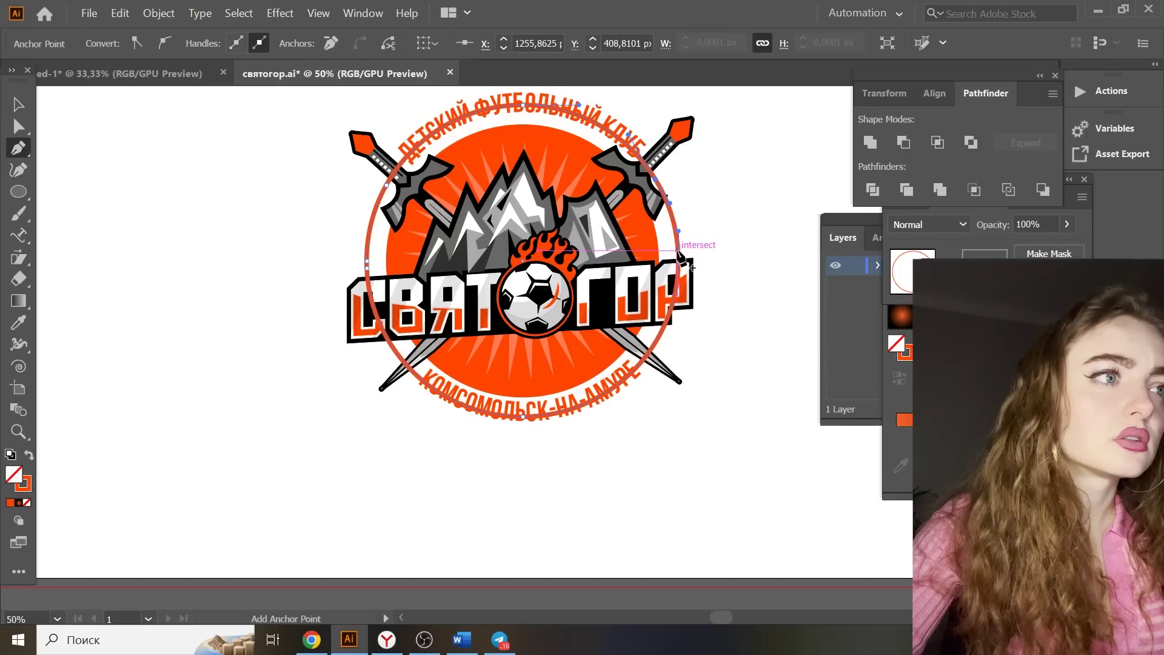
Delete the top and bottom sections of the outlined circle, leaving only the short side arcs between swords and lettering
{"action": "left_click", "coordinate": [18, 126]}
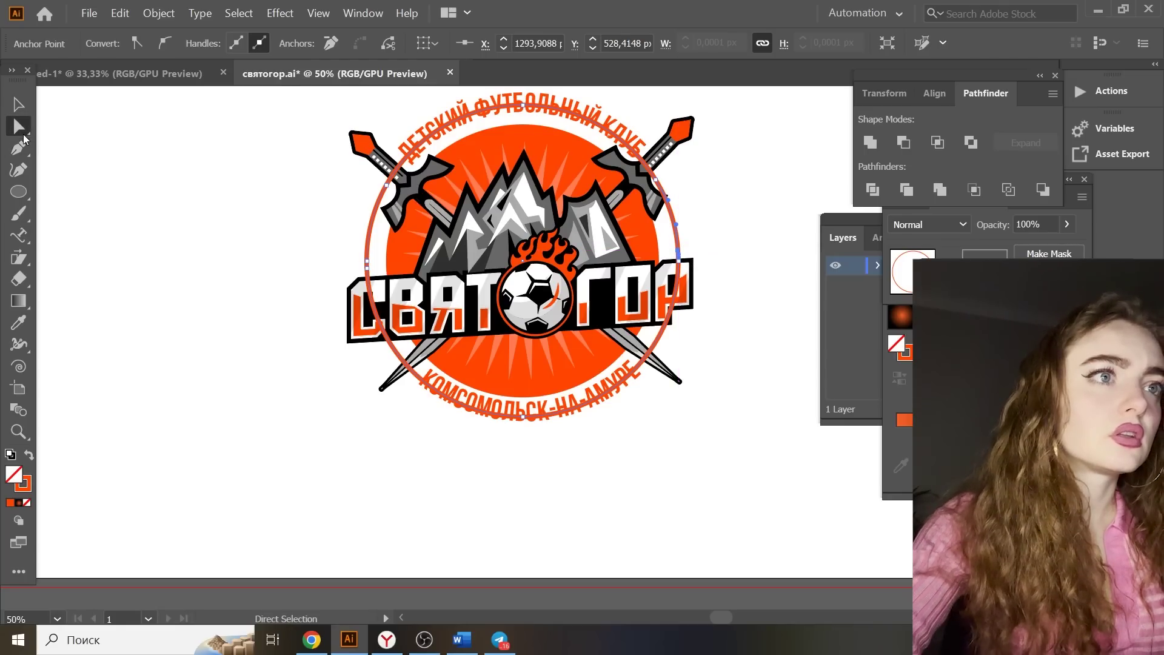
{"action": "left_click", "coordinate": [526, 111]}
{"action": "key", "text": "Delete"}
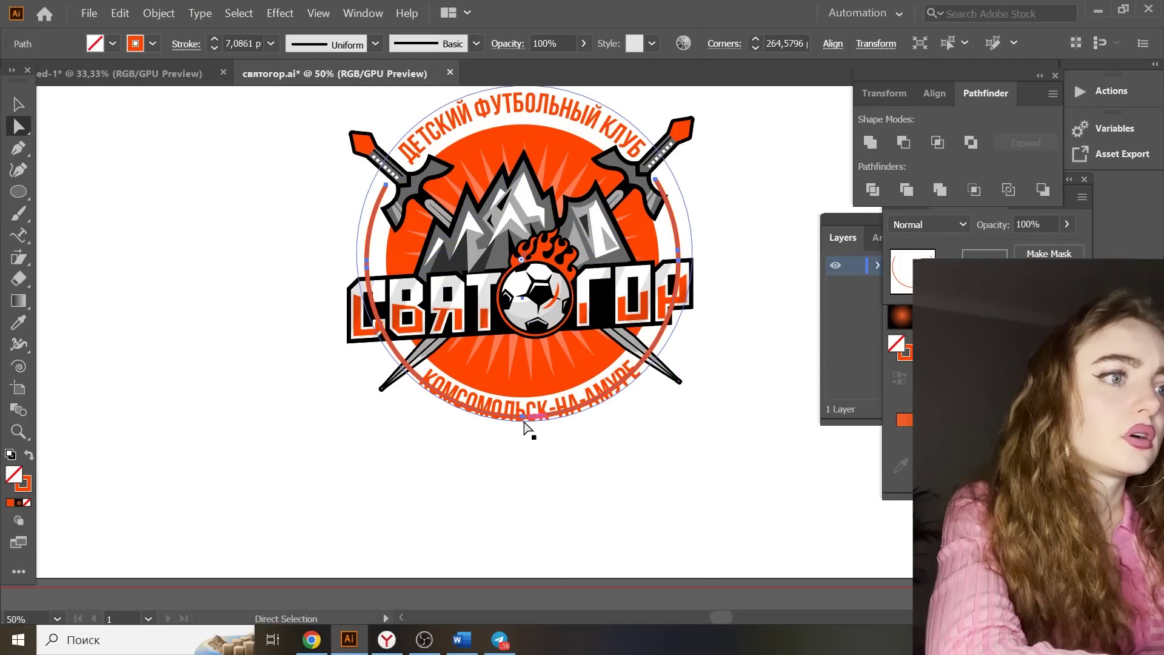
{"action": "left_click", "coordinate": [523, 416]}
{"action": "key", "text": "Delete"}
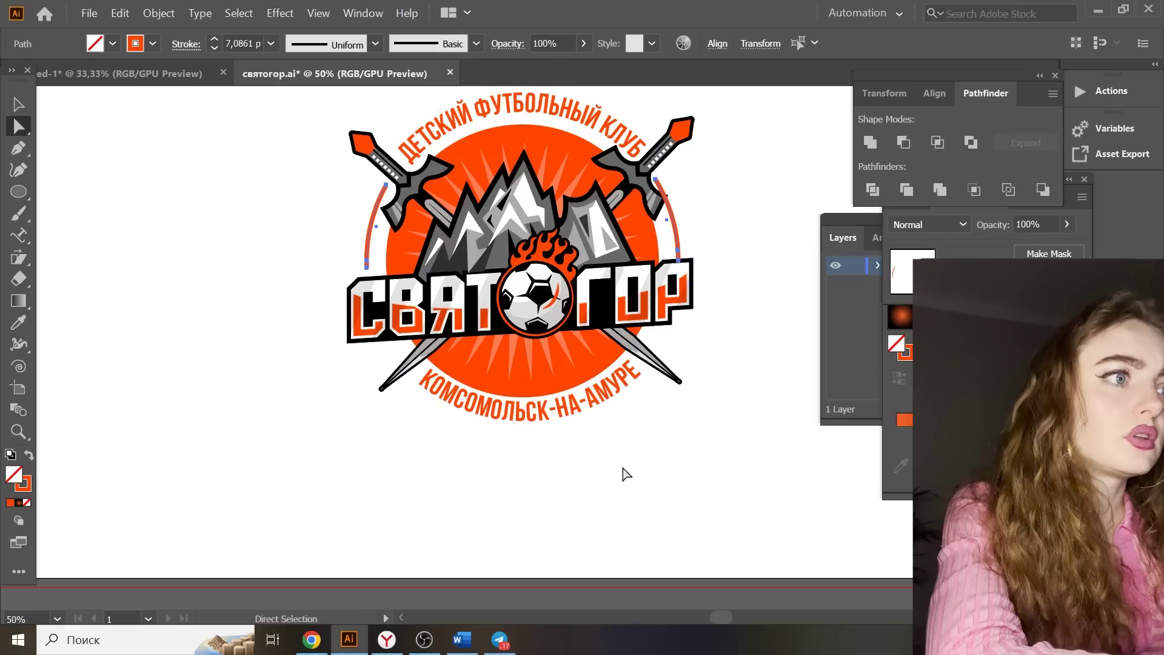
Raise the lower end anchor of the right side arc slightly so the arc stops just above the СВЯТОГОР lettering
{"action": "left_click", "coordinate": [656, 476]}
{"action": "left_click", "coordinate": [679, 255]}
{"action": "left_click_drag", "start_coordinate": [678, 260], "coordinate": [678, 249]}
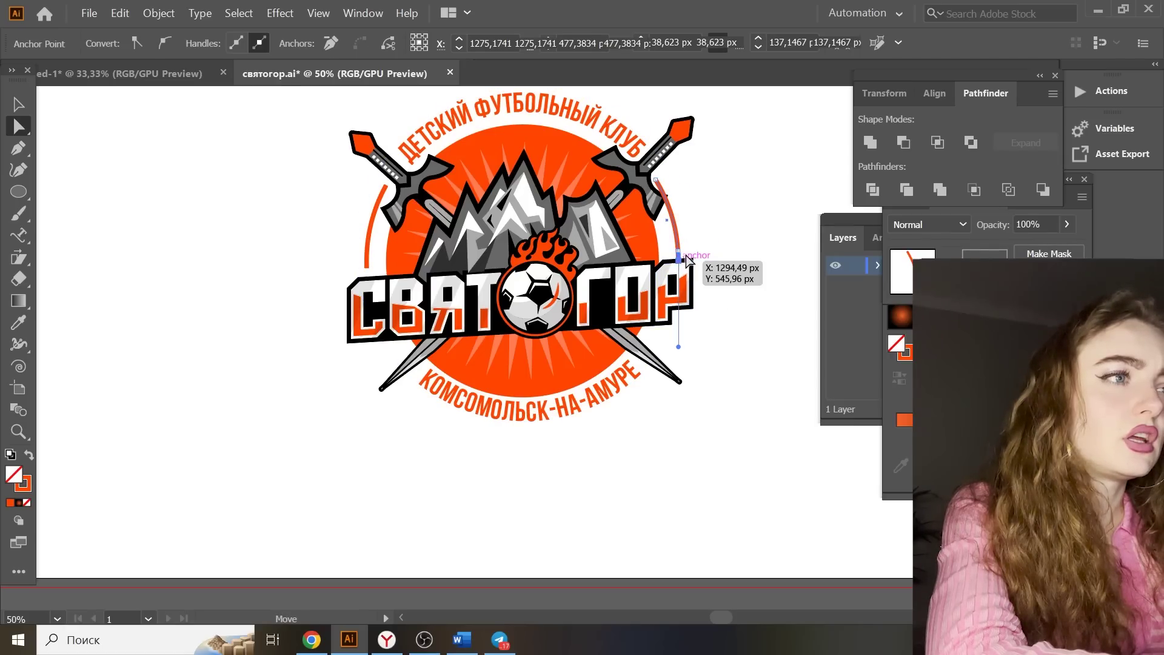
{"action": "left_click", "coordinate": [721, 229]}
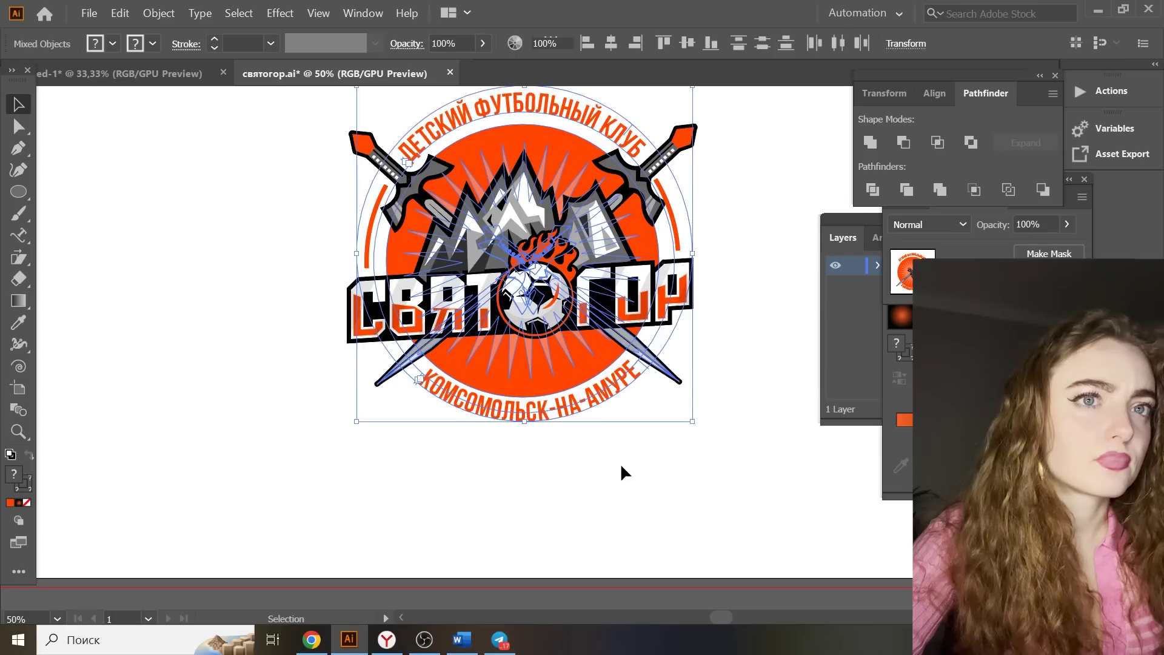
{"action": "left_click", "coordinate": [622, 468]}
{"action": "left_click", "coordinate": [19, 192]}
{"action": "left_click_drag", "start_coordinate": [715, 535], "coordinate": [307, 357]}
{"action": "key", "text": "ctrl+z"}
{"action": "left_click_drag", "start_coordinate": [19, 193], "coordinate": [91, 192]}
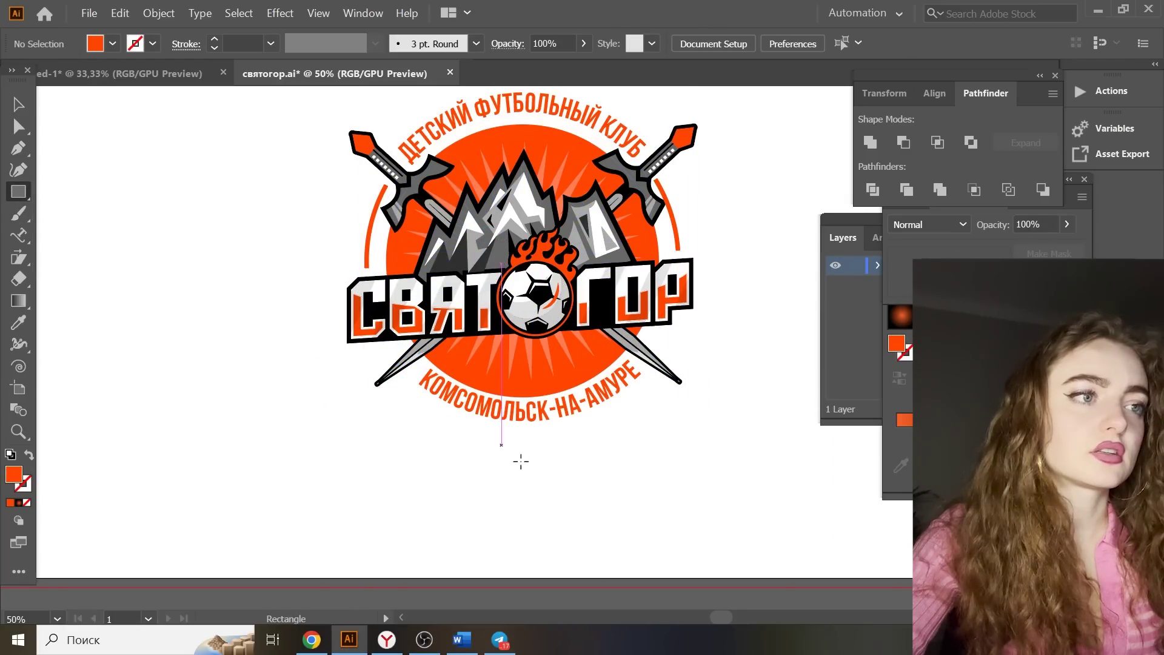
{"action": "left_click_drag", "start_coordinate": [726, 540], "coordinate": [312, 357]}
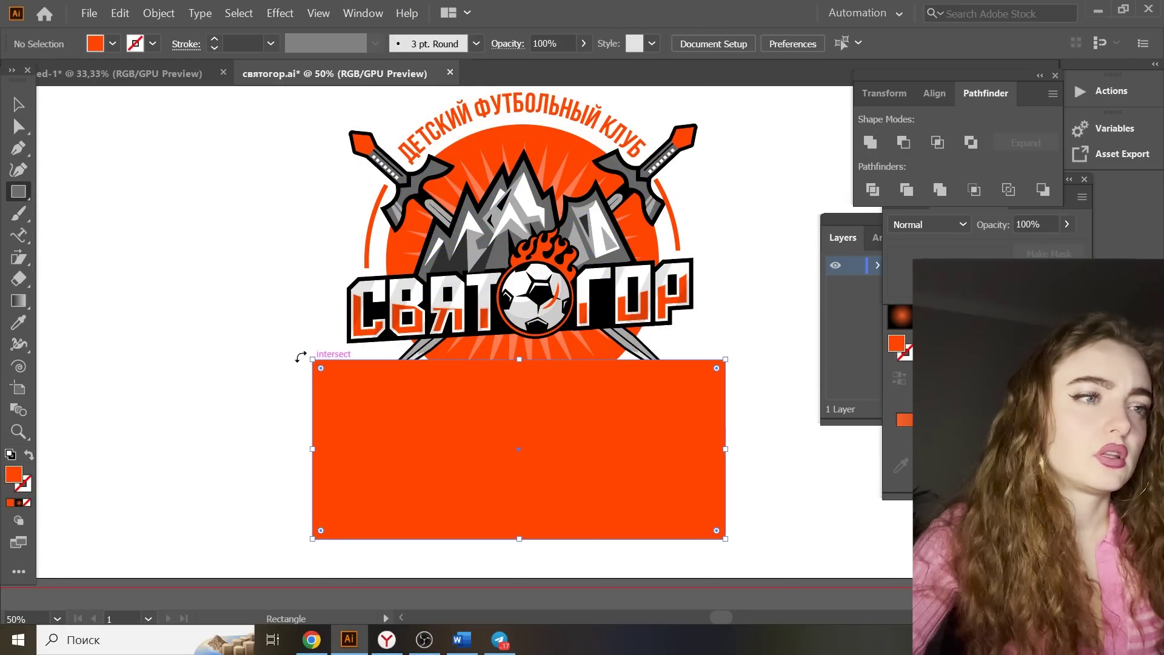
{"action": "key", "text": "ctrl+z"}
Rotate the curved КОМСОМОЛЬСК-НА-АМУРЕ text slightly clockwise so it sits more centrally beneath the orange-red circle
{"action": "key", "text": "v"}
{"action": "left_click", "coordinate": [597, 394]}
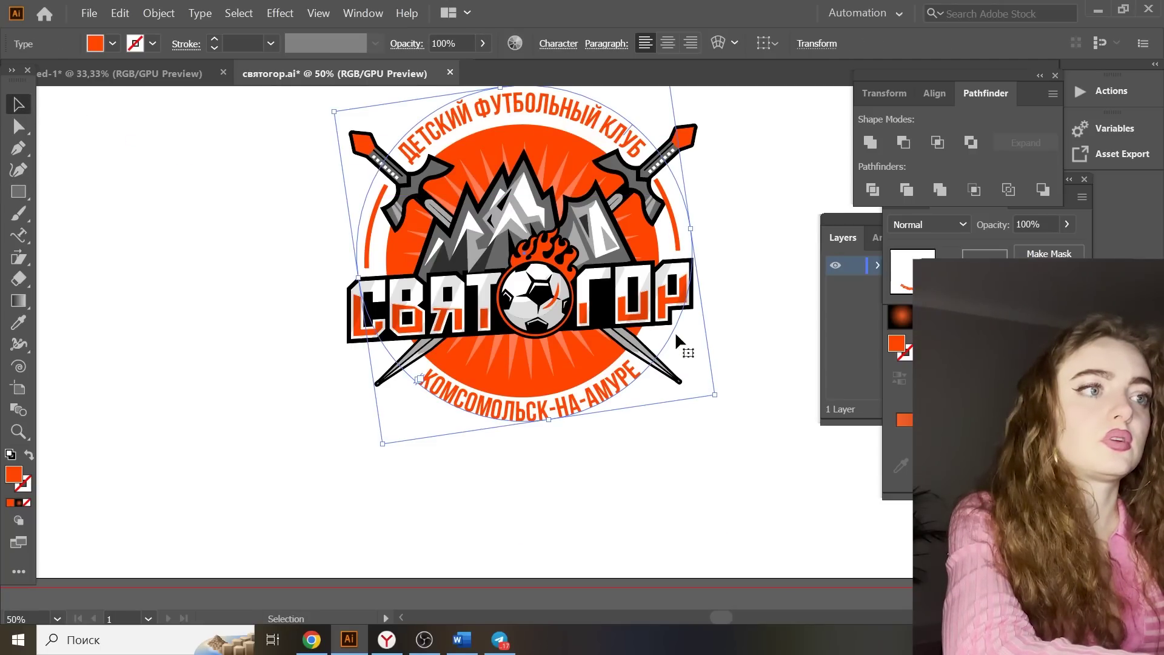
{"action": "left_click_drag", "start_coordinate": [697, 227], "coordinate": [698, 233]}
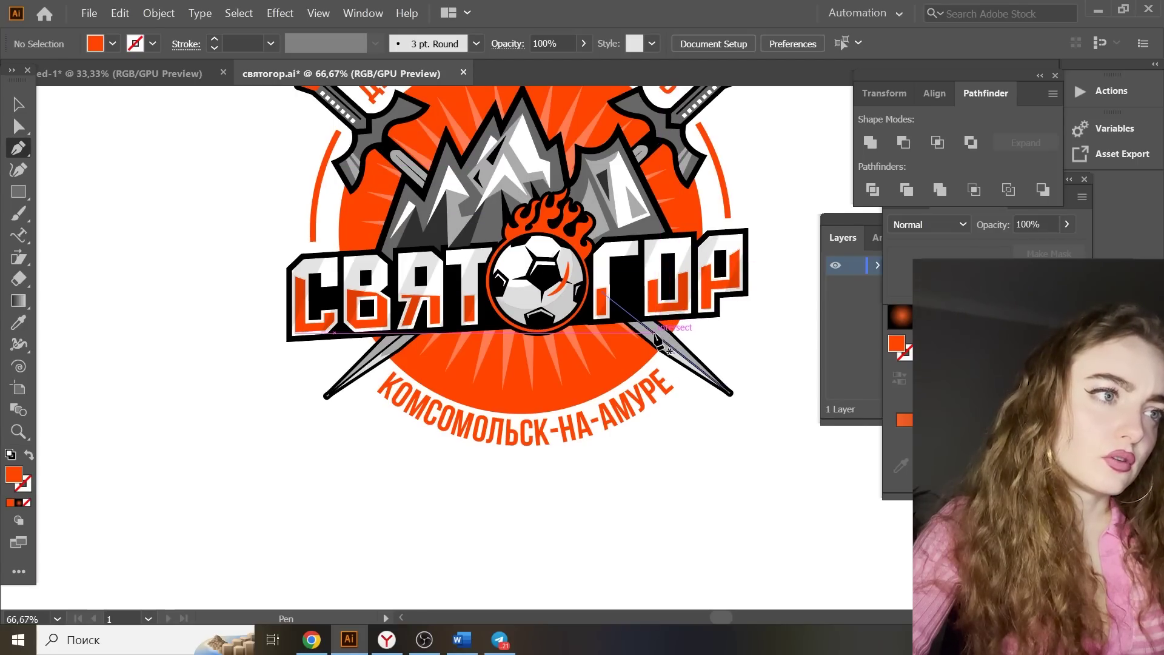
Draw a small closed shape across the right sword blade just below the lettering and fill it with a dark colour sampled from the emblem
{"action": "left_click", "coordinate": [655, 333]}
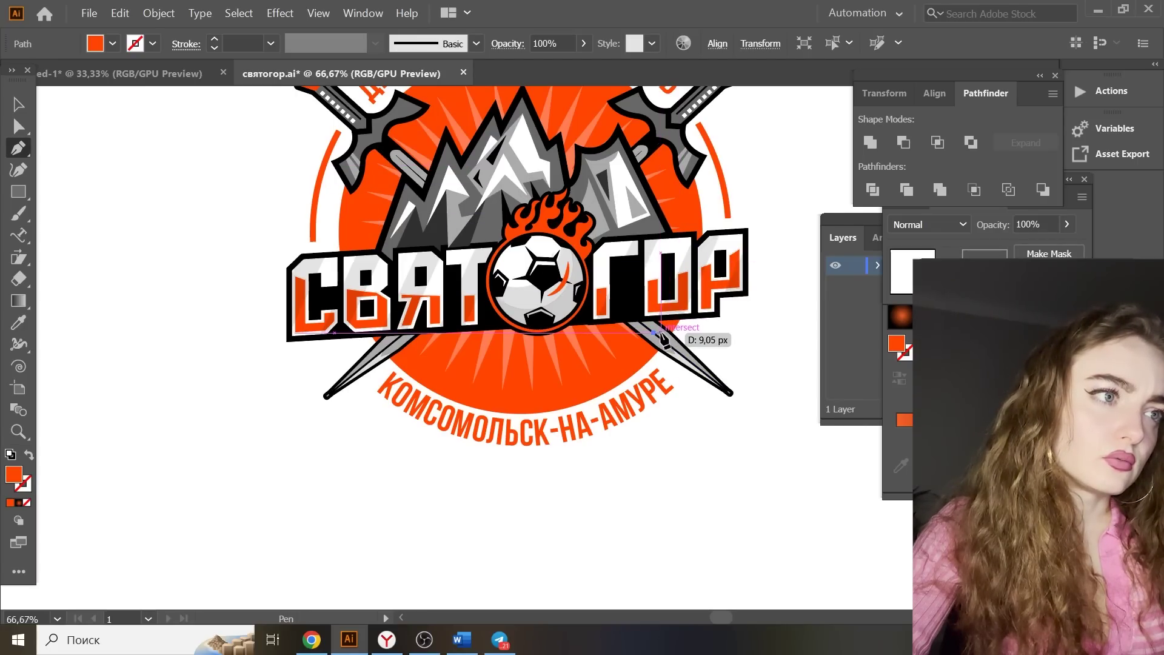
{"action": "left_click", "coordinate": [662, 333]}
{"action": "left_click", "coordinate": [637, 315]}
{"action": "left_click_drag", "start_coordinate": [651, 331], "coordinate": [652, 333]}
{"action": "left_click", "coordinate": [19, 327]}
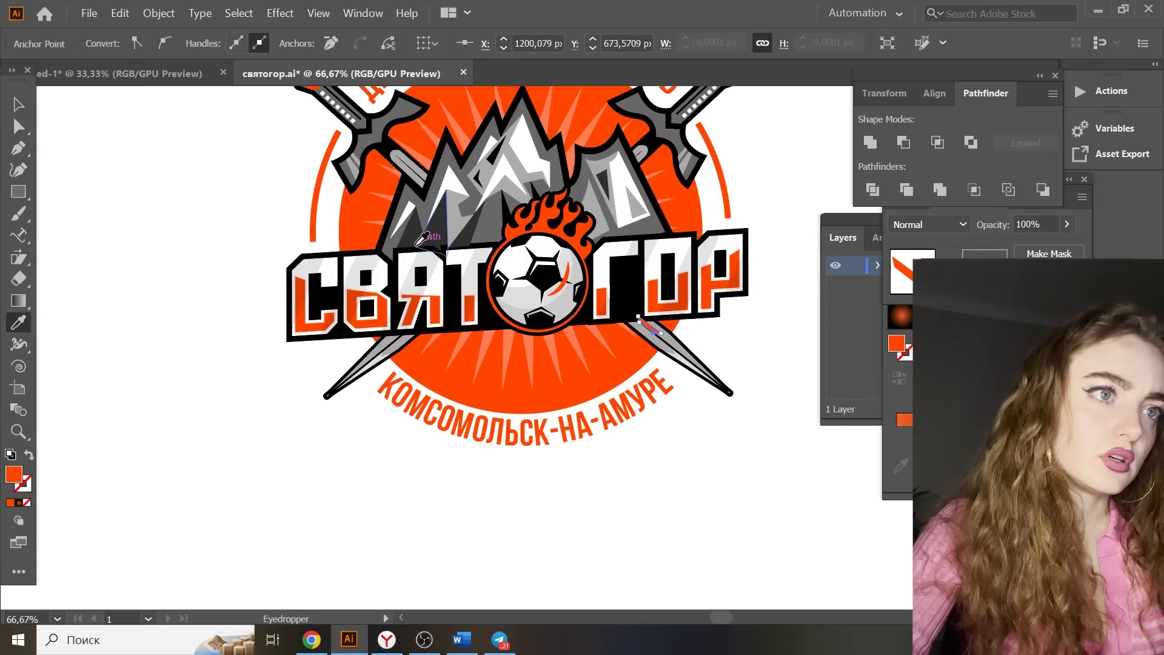
{"action": "left_click", "coordinate": [444, 277]}
Draw an unfilled orange-red outlined circle as large as the side arcs' circle and move it into line with them over the emblem
{"action": "scroll", "coordinate": [566, 293], "scroll_direction": "down", "scroll_amount": 3}
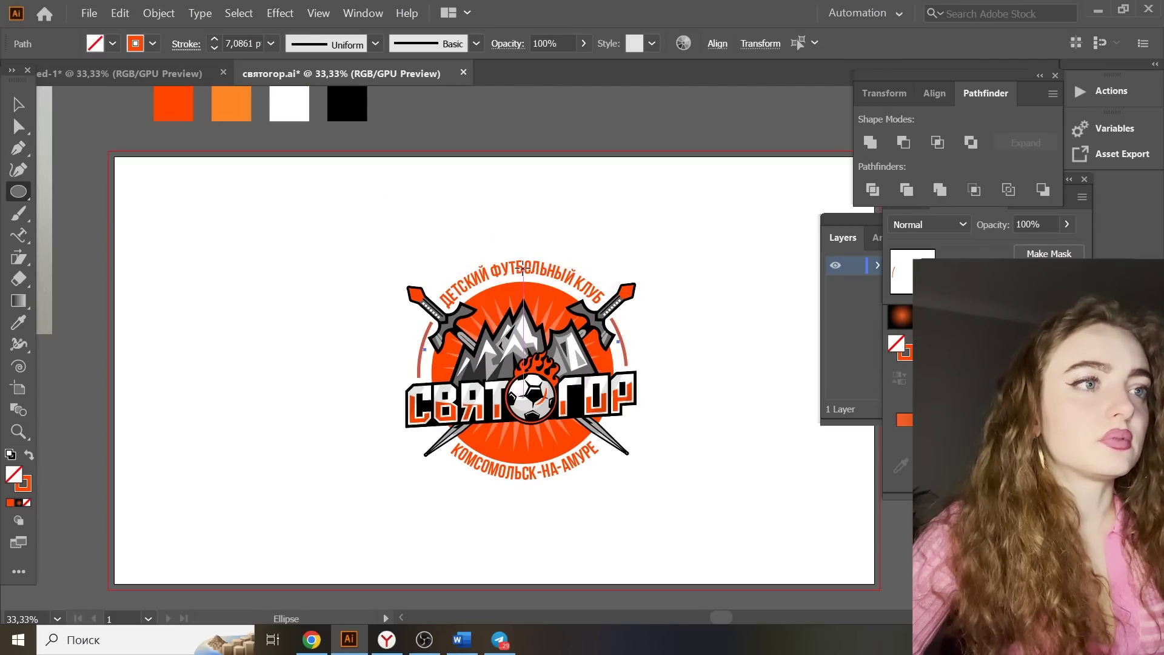
{"action": "left_click_drag", "start_coordinate": [522, 267], "coordinate": [538, 473]}
{"action": "left_click", "coordinate": [23, 110]}
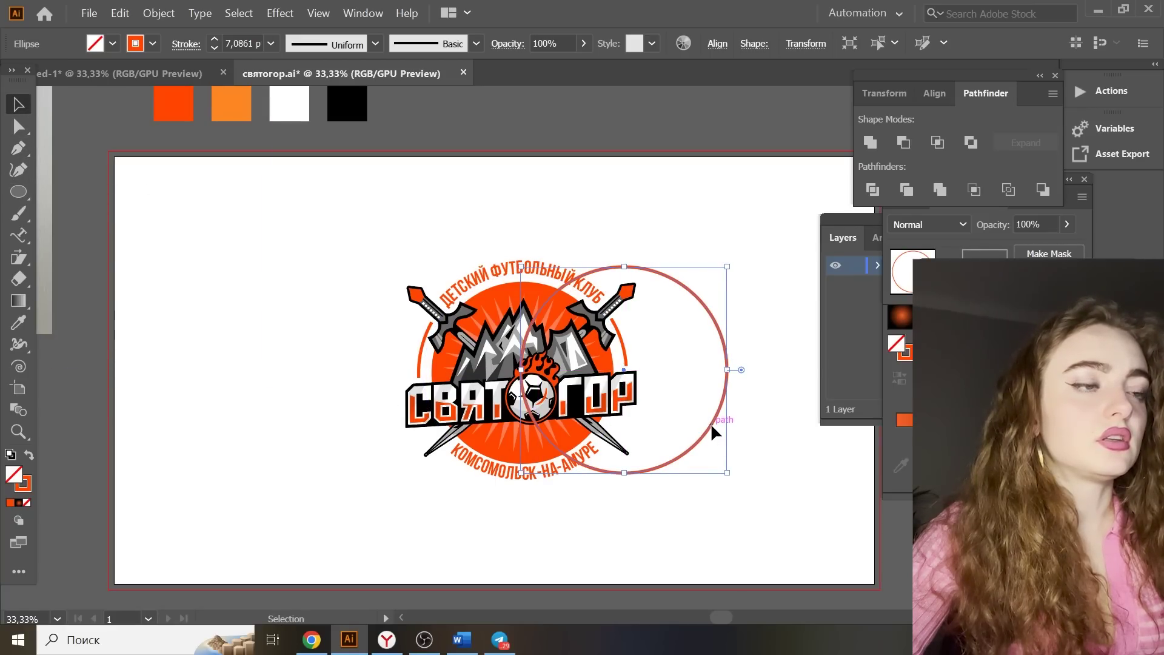
{"action": "left_click_drag", "start_coordinate": [715, 432], "coordinate": [646, 367]}
Cut the new circle at the sword blades and delete its unneeded sections, leaving only short arcs between the lettering and the blades
{"action": "key", "text": "ctrl+plus"}
{"action": "key", "text": "p"}
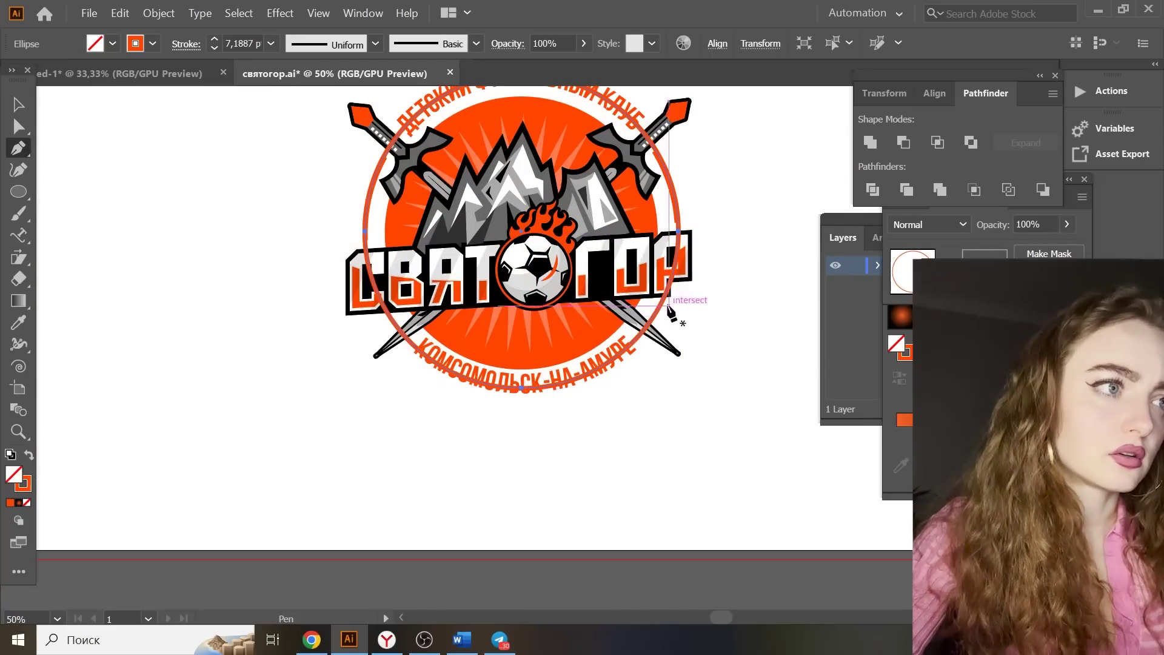
{"action": "left_click", "coordinate": [661, 307]}
{"action": "left_click", "coordinate": [391, 319]}
{"action": "key", "text": "a"}
{"action": "scroll", "coordinate": [533, 104], "scroll_direction": "up", "scroll_amount": 1}
{"action": "left_click", "coordinate": [678, 260]}
{"action": "key", "text": "Delete"}
{"action": "left_click", "coordinate": [536, 416]}
{"action": "key", "text": "Delete"}
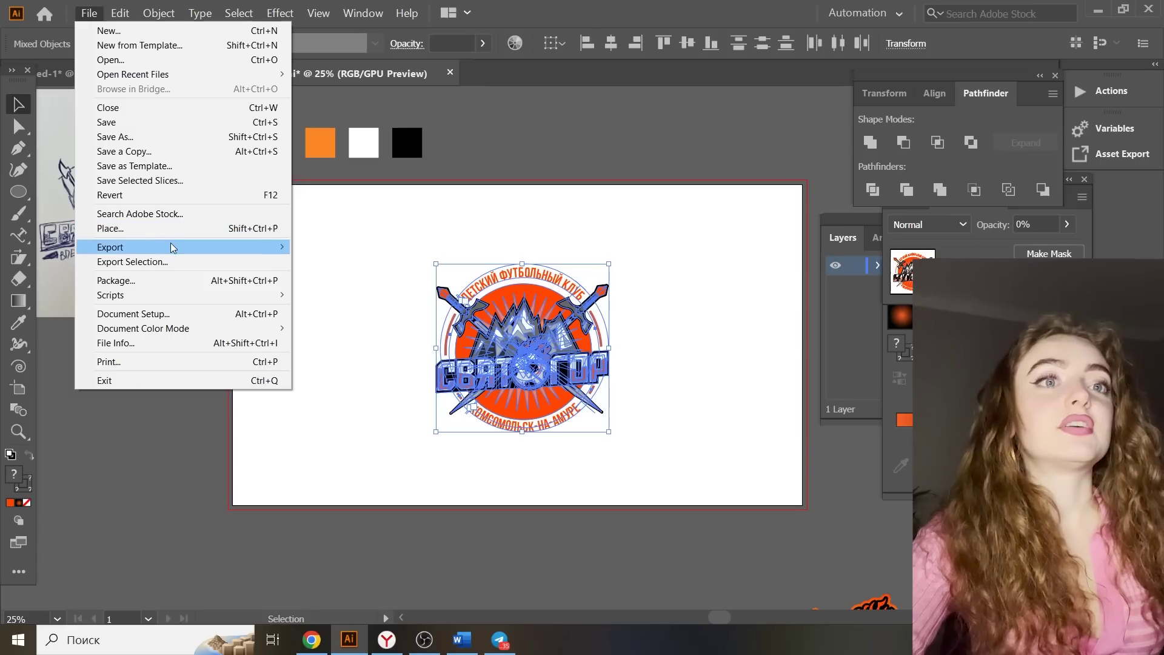
Export the complete emblem with Save for Web to the desktop as святогор, replacing the existing file
{"action": "mouse_move", "coordinate": [172, 248]}
{"action": "left_click", "coordinate": [395, 278]}
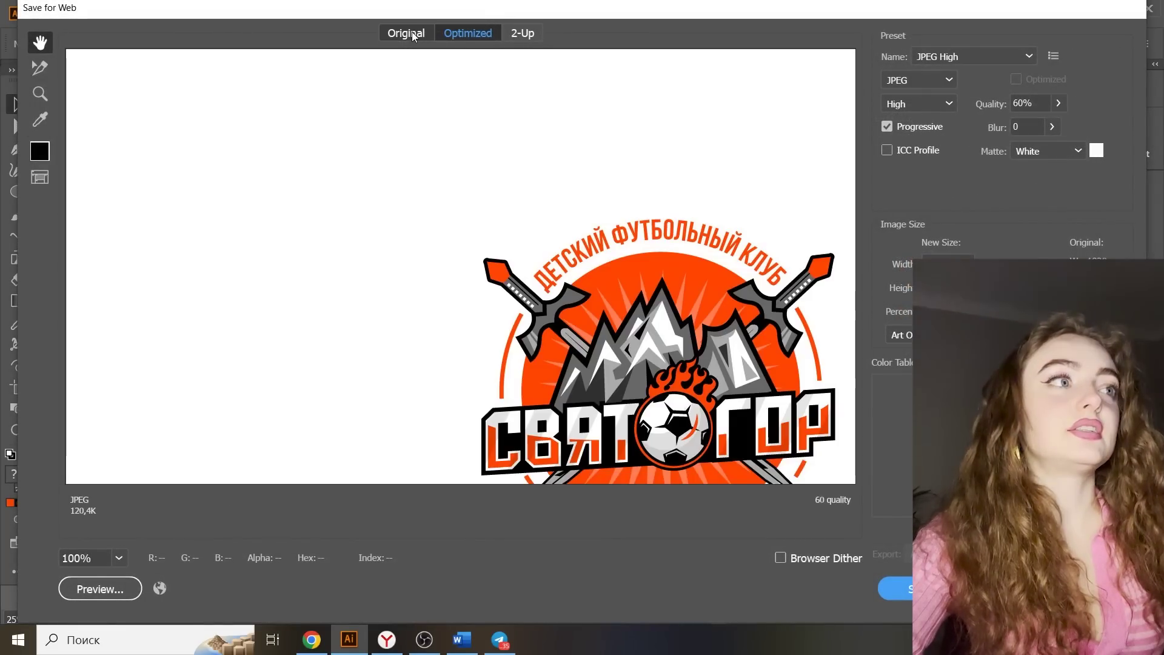
{"action": "left_click", "coordinate": [412, 34]}
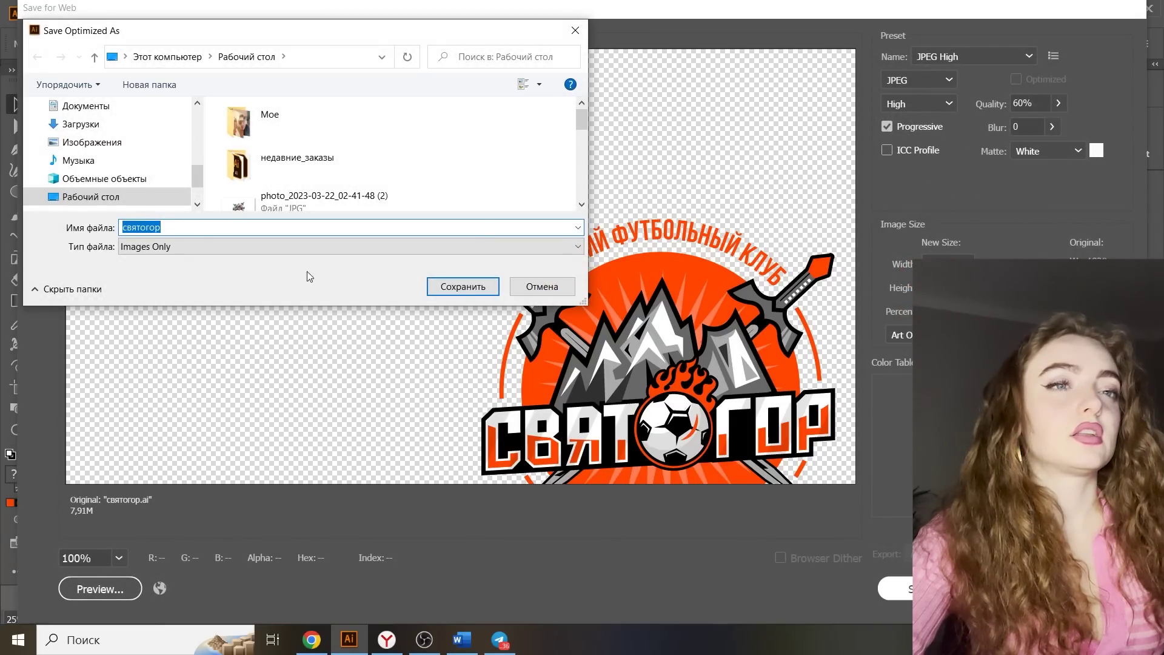
{"action": "left_click", "coordinate": [442, 285]}
{"action": "left_click", "coordinate": [341, 199]}
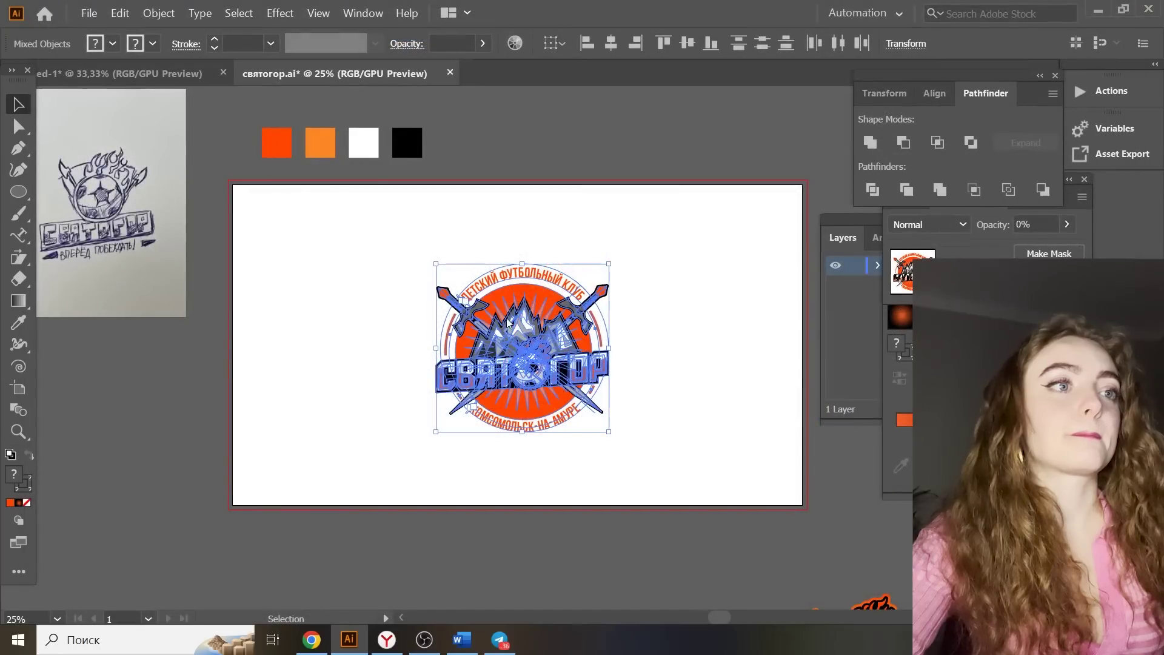
Copy the whole emblem to the area left of the artboard, and delete the circle, sunburst and curved texts from the artboard version
{"action": "left_click_drag", "start_coordinate": [367, 238], "coordinate": [722, 514]}
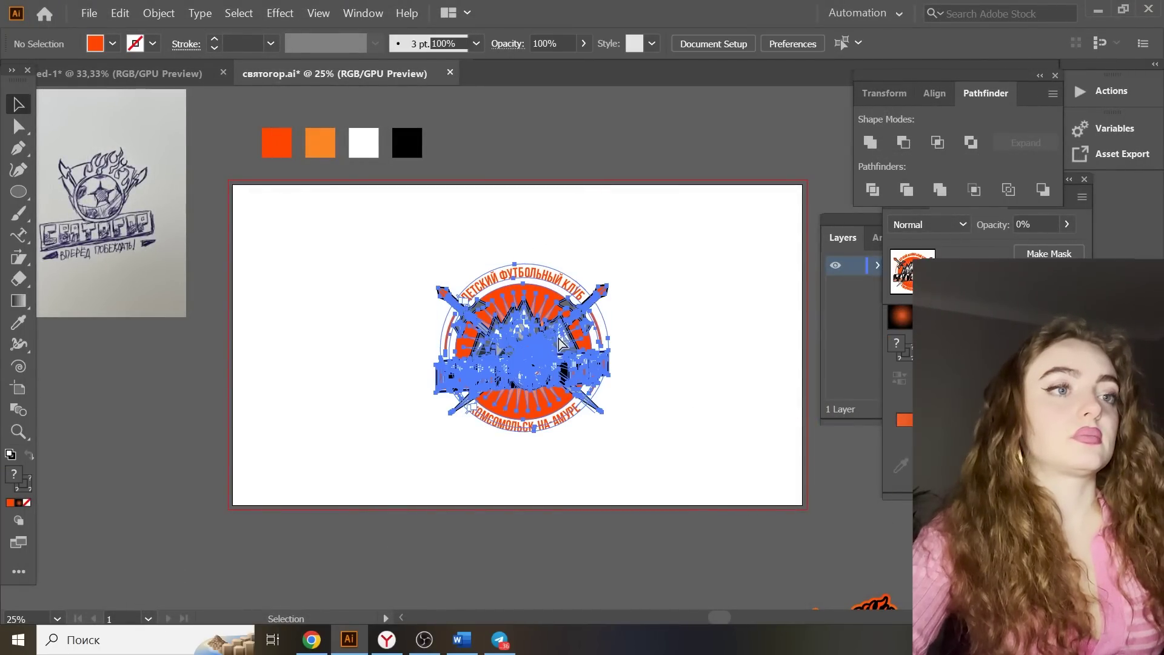
{"action": "left_click_drag", "start_coordinate": [573, 349], "coordinate": [138, 480], "text": "alt"}
{"action": "left_click_drag", "start_coordinate": [627, 497], "coordinate": [566, 498]}
{"action": "left_click_drag", "start_coordinate": [558, 505], "coordinate": [526, 399]}
{"action": "key", "text": "Delete"}
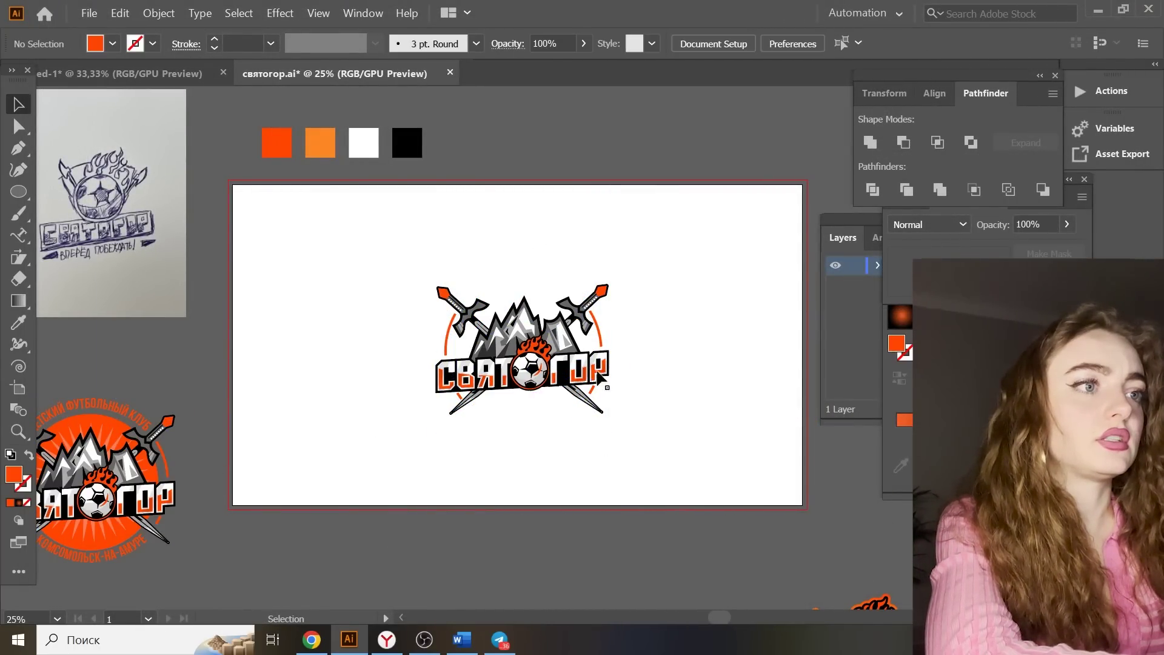
Delete the side arcs and the short lower arcs from the emblem on the artboard
{"action": "key", "text": "shift+x"}
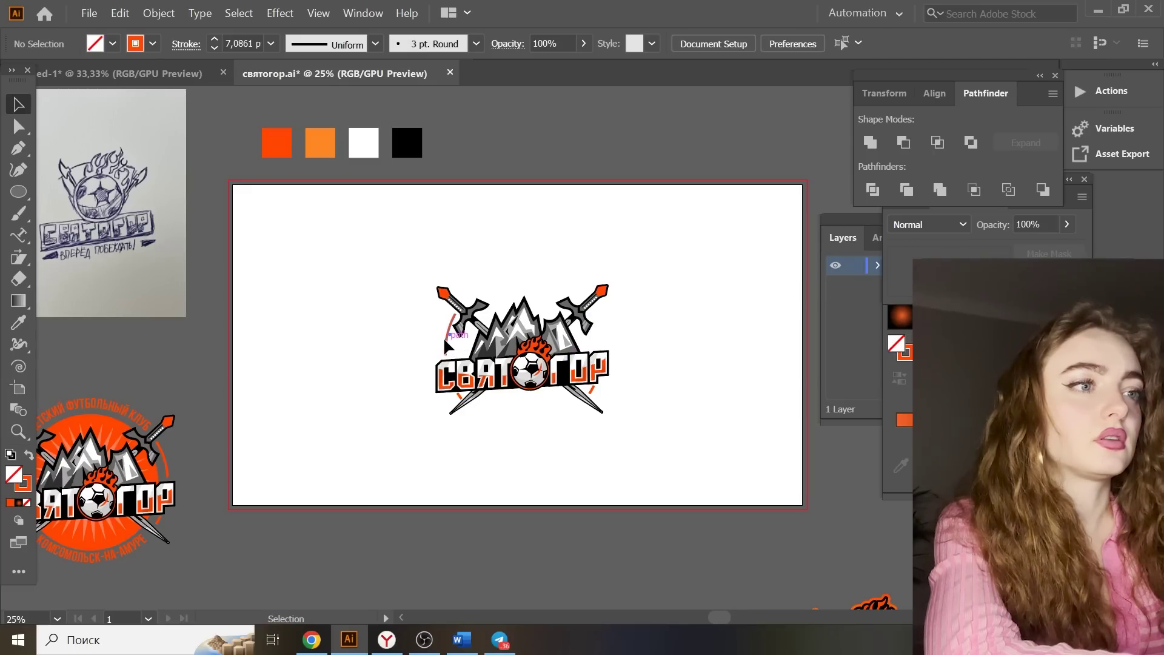
{"action": "left_click", "coordinate": [445, 339]}
{"action": "key", "text": "Delete"}
{"action": "left_click", "coordinate": [591, 388]}
{"action": "key", "text": "Delete"}
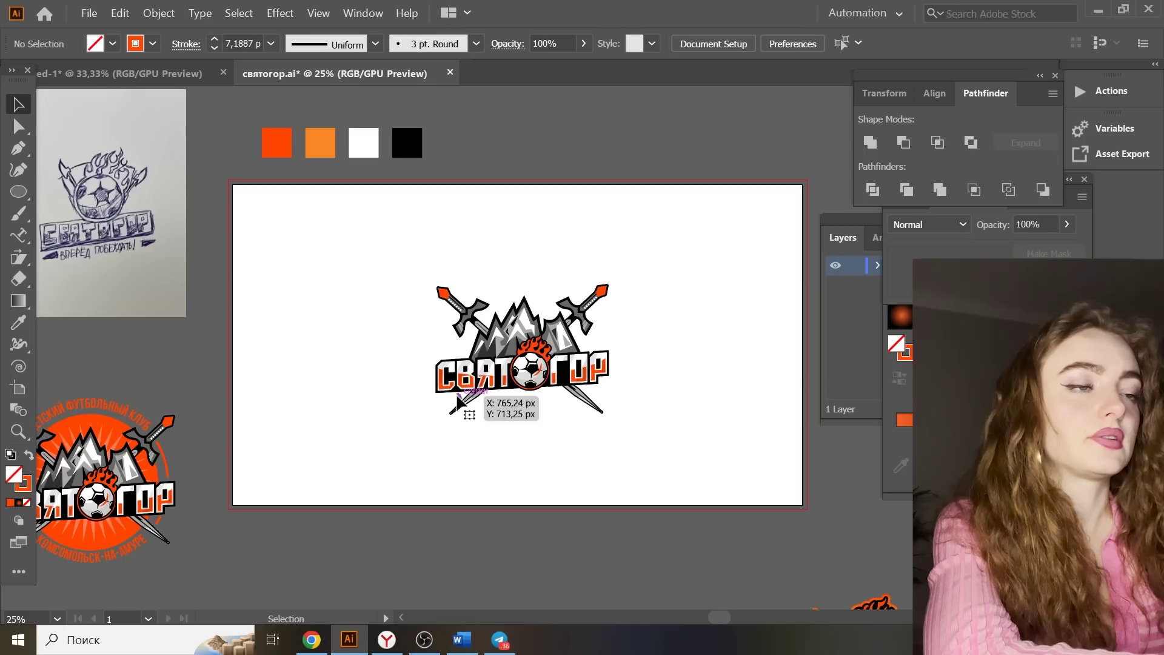
Export the simplified emblem with Save for Web to the desktop as святогор1, replacing the existing file
{"action": "left_click", "coordinate": [89, 13]}
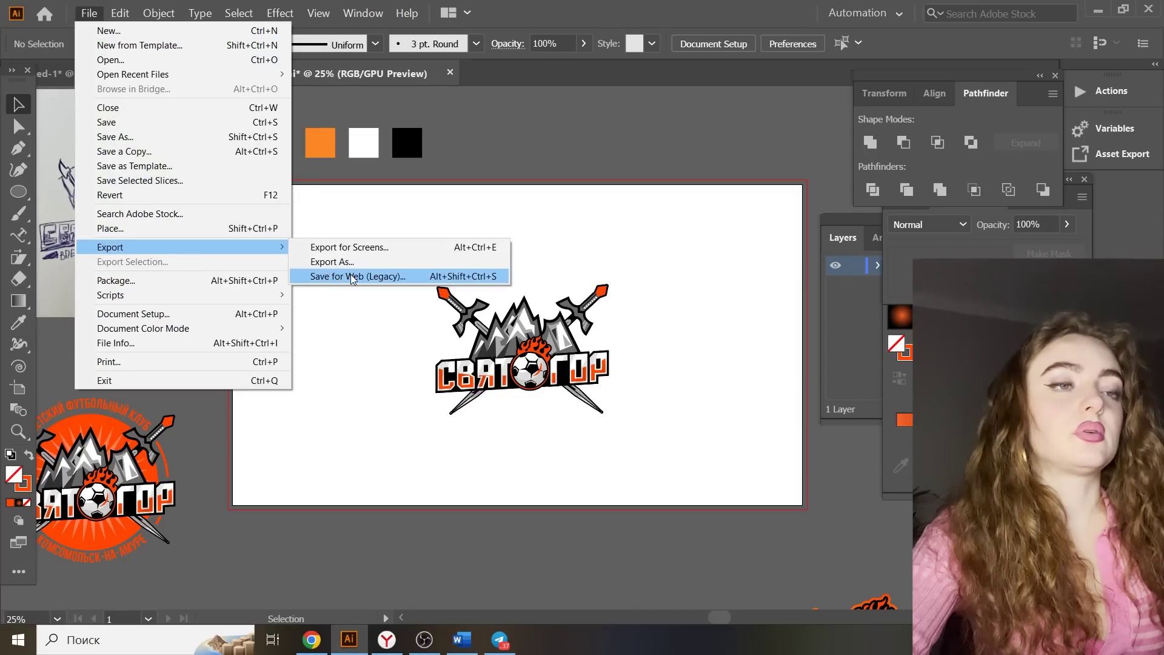
{"action": "left_click", "coordinate": [351, 277]}
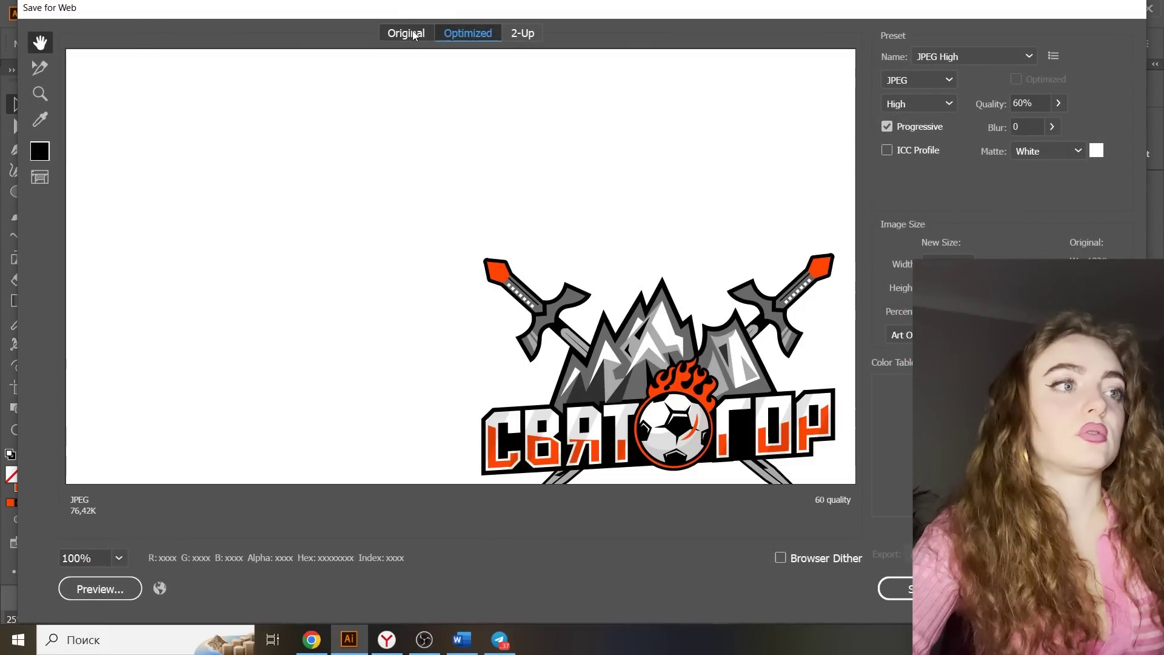
{"action": "left_click", "coordinate": [407, 33]}
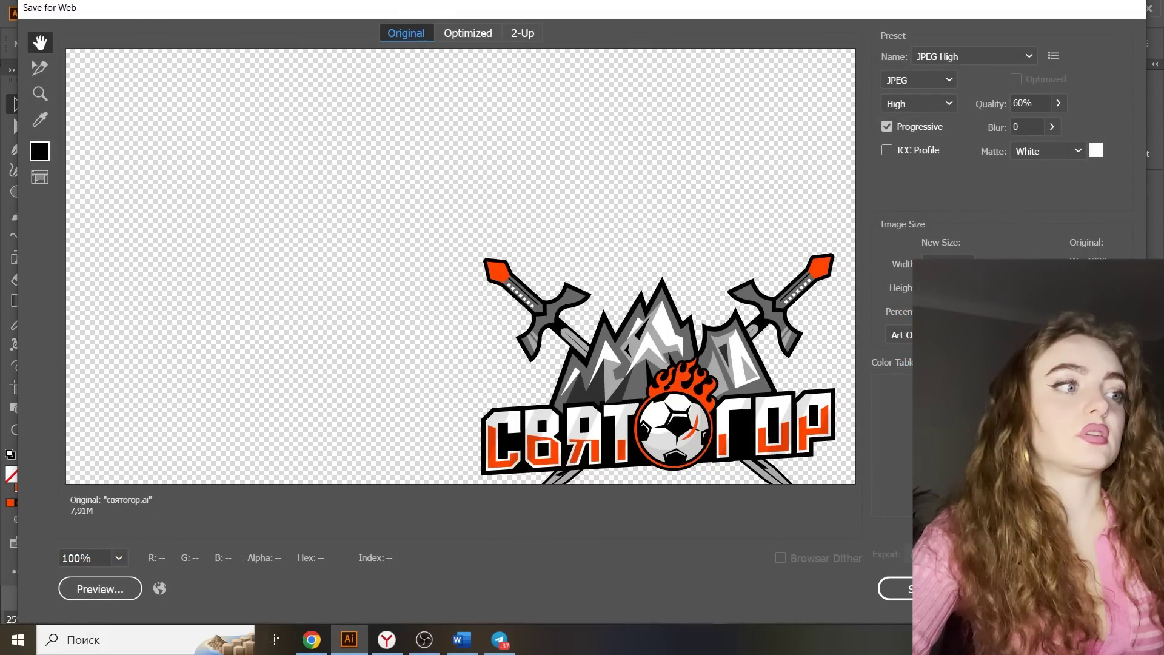
{"action": "key", "text": "Return"}
{"action": "type", "text": "свят"}
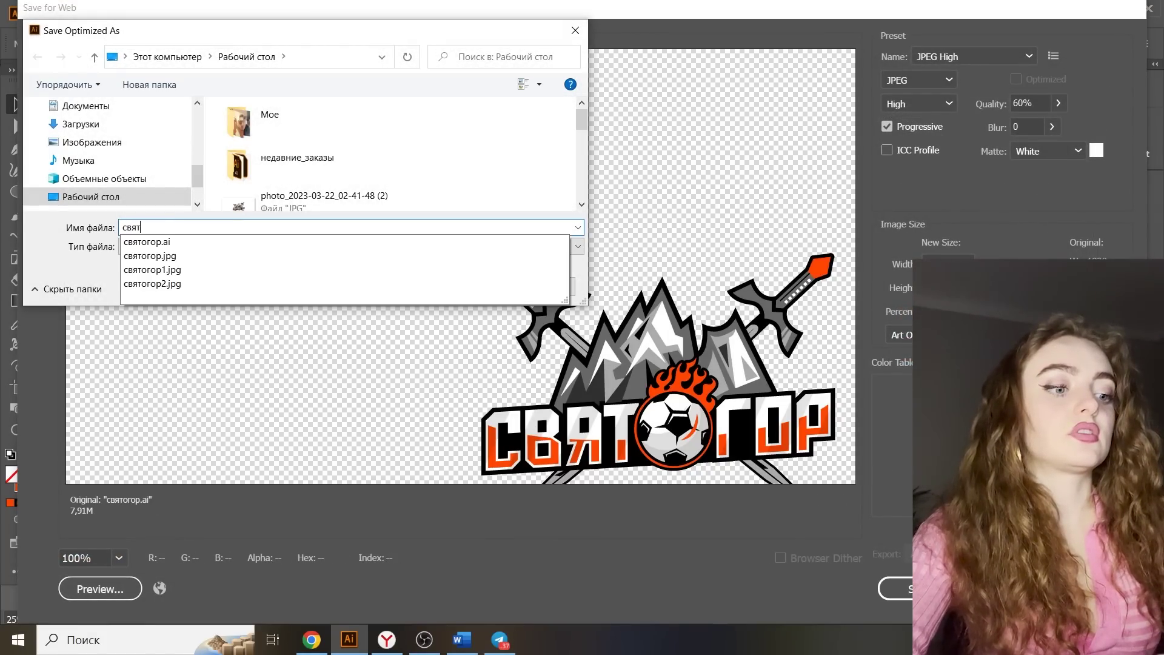
{"action": "type", "text": "огор1"}
{"action": "key", "text": "Return"}
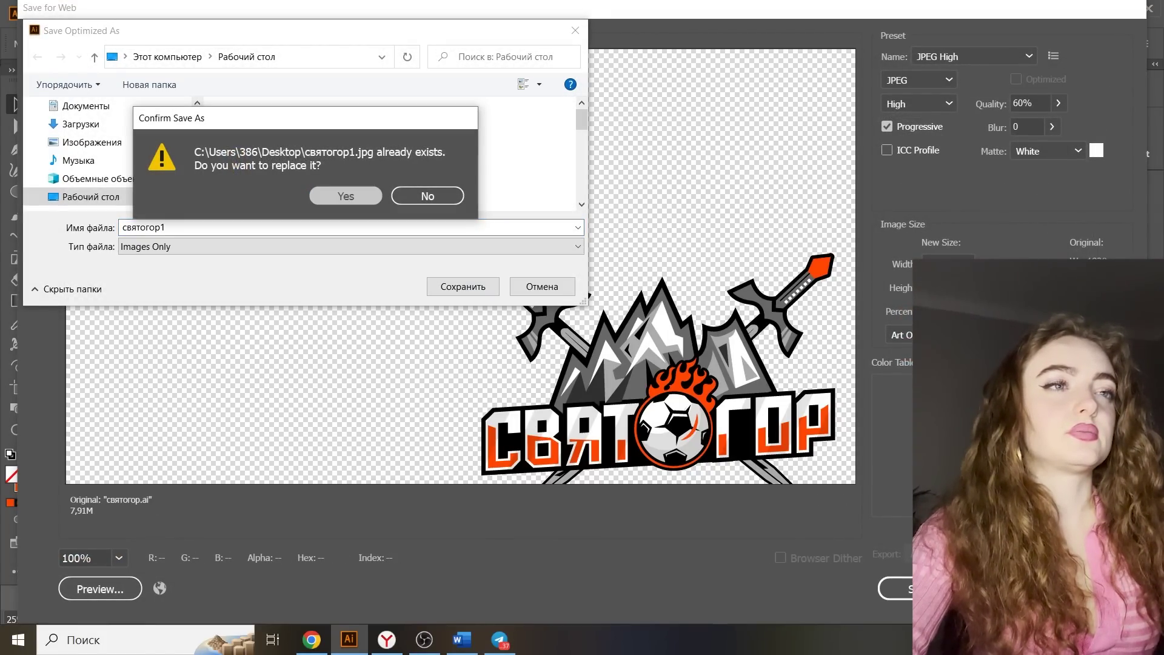
{"action": "key", "text": "Return"}
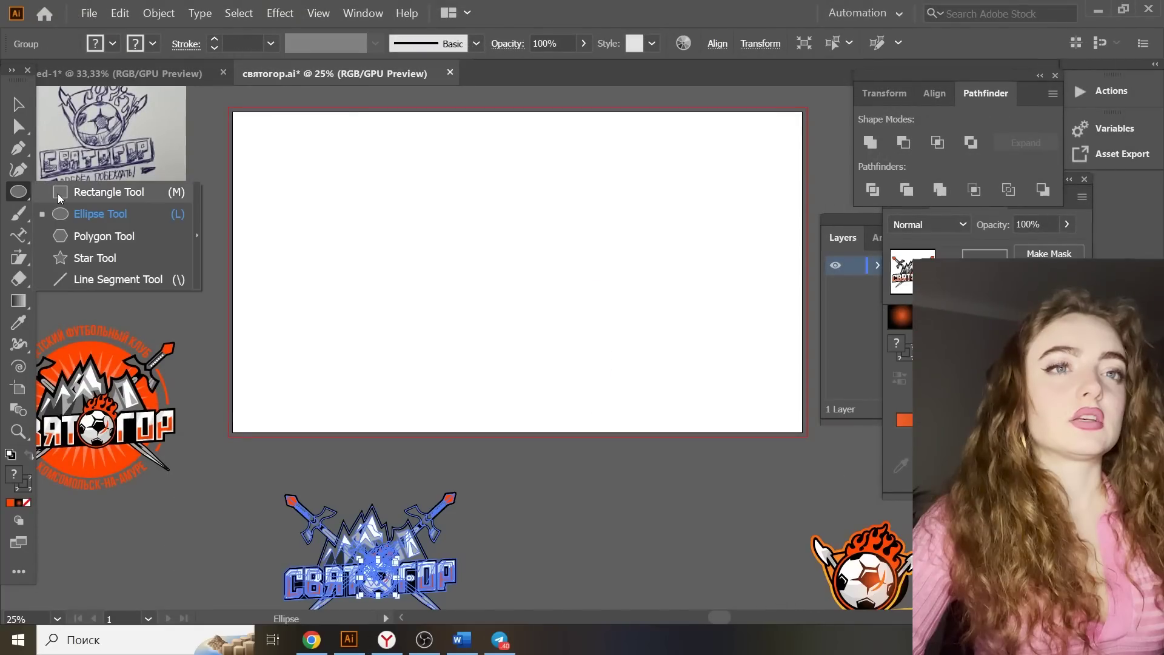
Draw a rectangle covering the empty artboard out to the bleed line, send it to the back and fill it black
{"action": "left_click", "coordinate": [60, 194]}
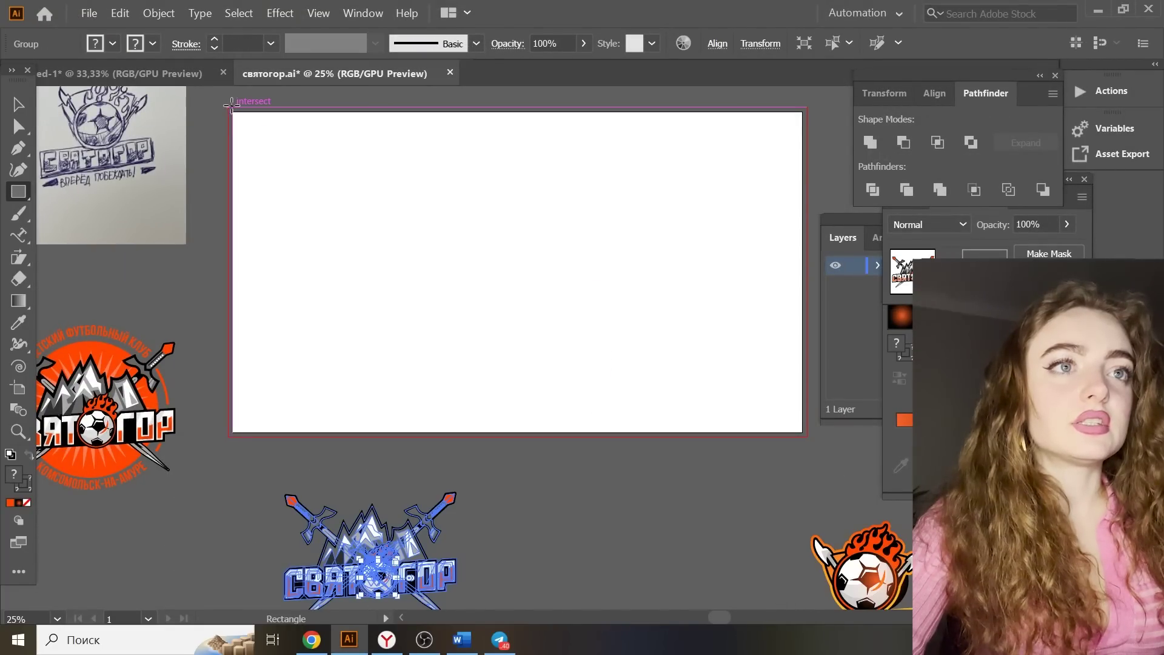
{"action": "left_click_drag", "start_coordinate": [228, 107], "coordinate": [807, 435]}
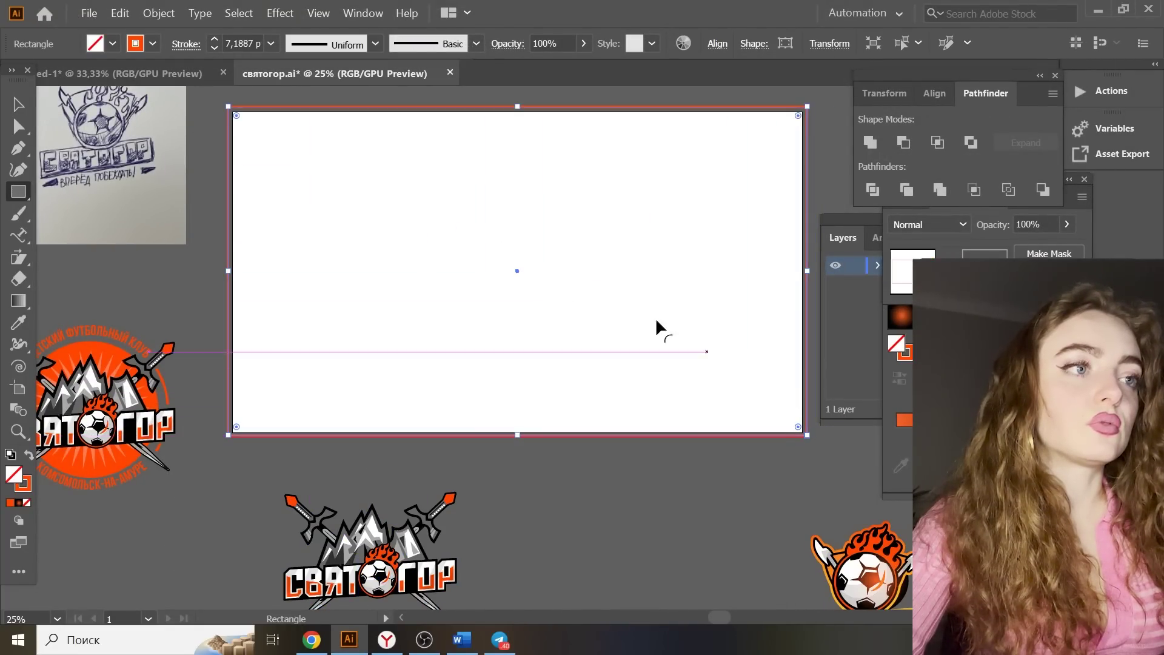
{"action": "right_click", "coordinate": [640, 311]}
{"action": "mouse_move", "coordinate": [747, 526]}
{"action": "left_click", "coordinate": [834, 572]}
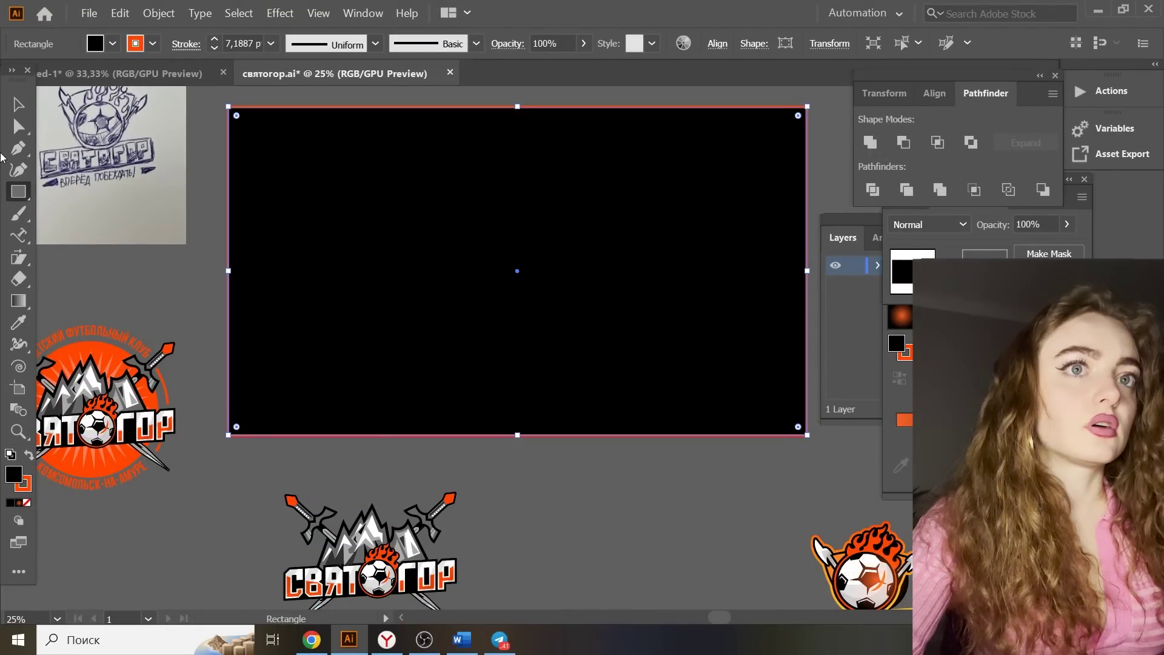
Move the full emblem copy onto the black rectangle and centre it there horizontally and vertically
{"action": "key", "text": "v"}
{"action": "left_click_drag", "start_coordinate": [107, 424], "coordinate": [534, 275]}
{"action": "left_click", "coordinate": [731, 307], "text": "shift"}
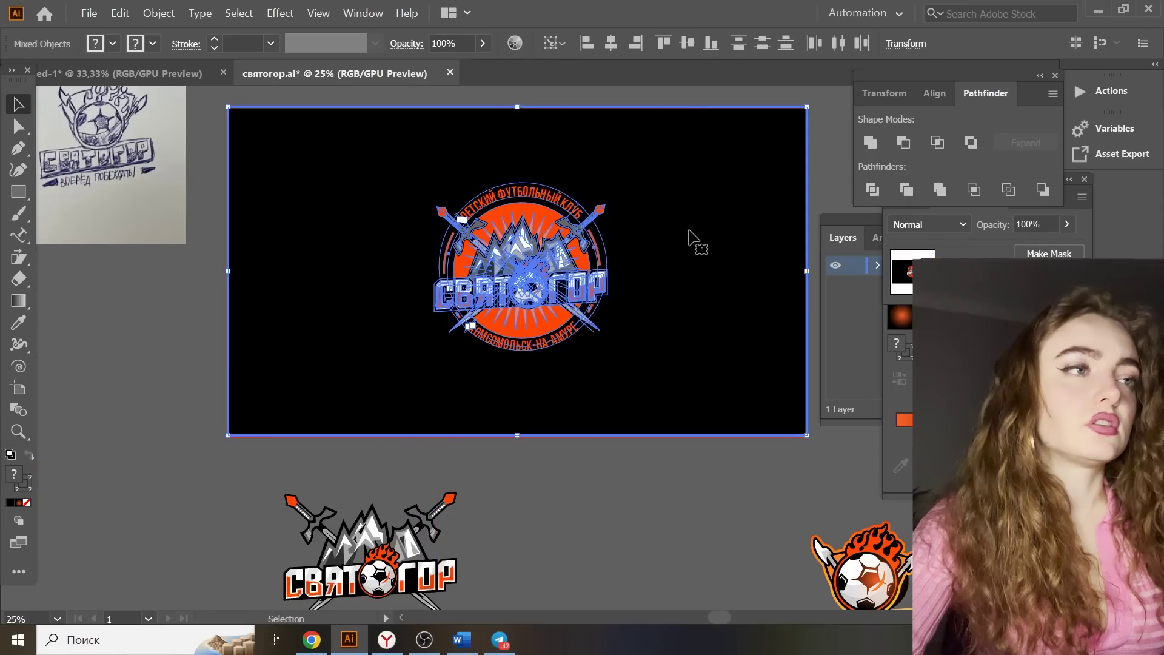
{"action": "left_click", "coordinate": [611, 43]}
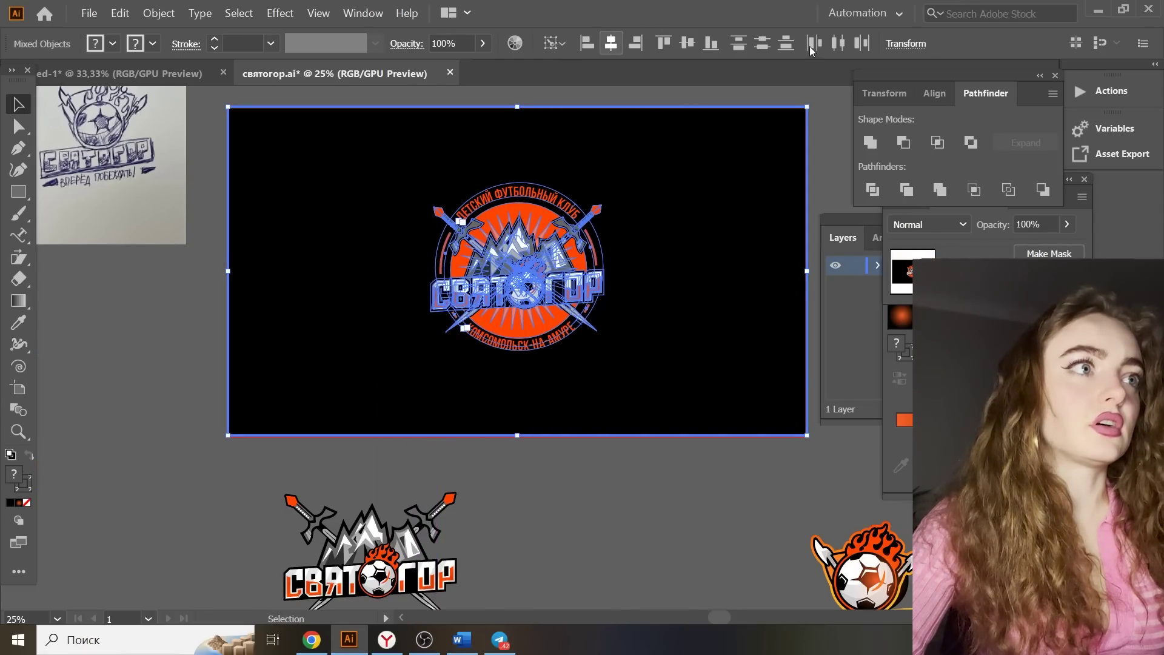
{"action": "left_click", "coordinate": [723, 102]}
Ungroup the emblem and remove the orange-red stroke from the black background rectangle
{"action": "scroll", "coordinate": [604, 494], "scroll_direction": "up", "scroll_amount": 2}
{"action": "right_click", "coordinate": [551, 385]}
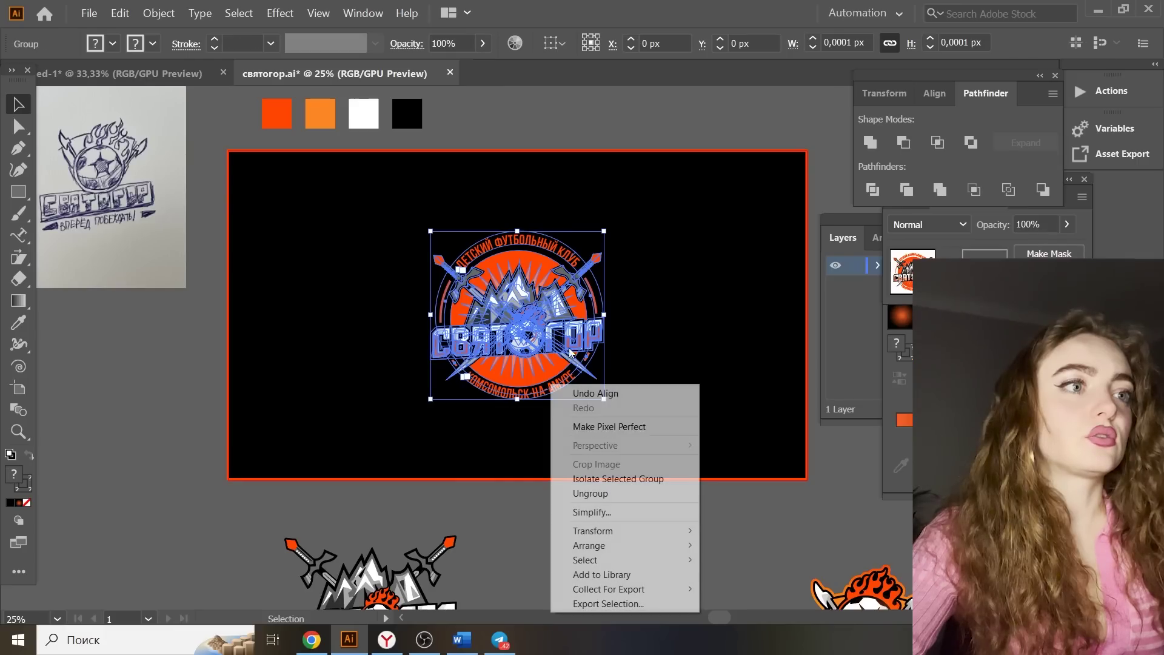
{"action": "left_click", "coordinate": [624, 494]}
{"action": "left_click", "coordinate": [346, 442]}
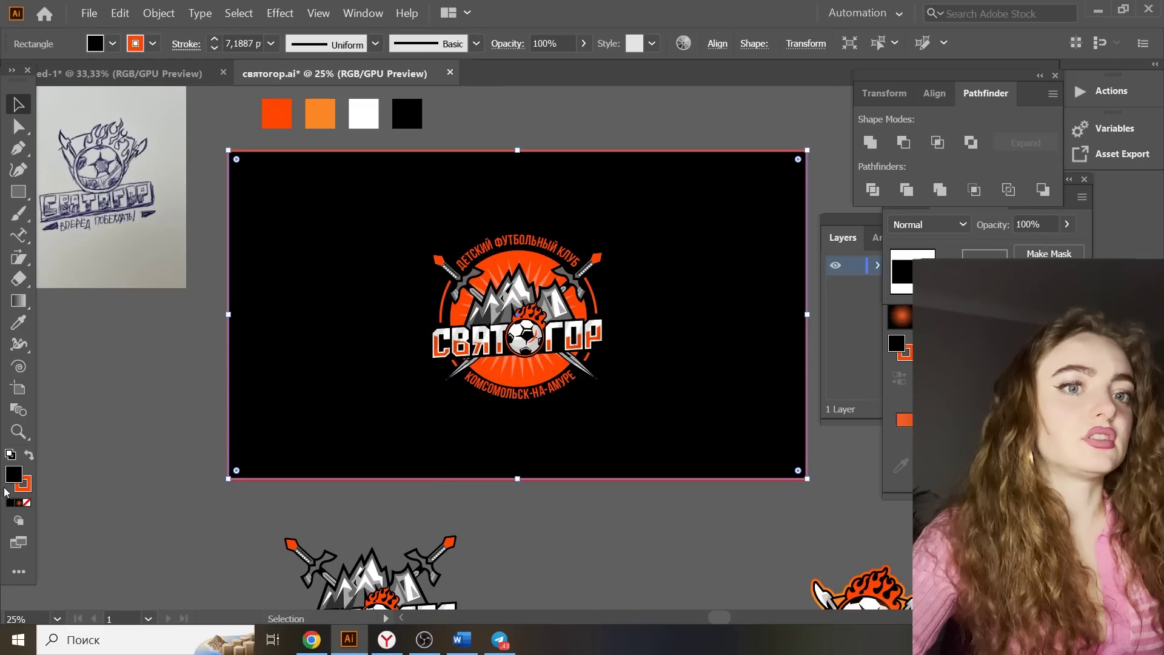
{"action": "left_click", "coordinate": [26, 502]}
{"action": "left_click", "coordinate": [219, 345]}
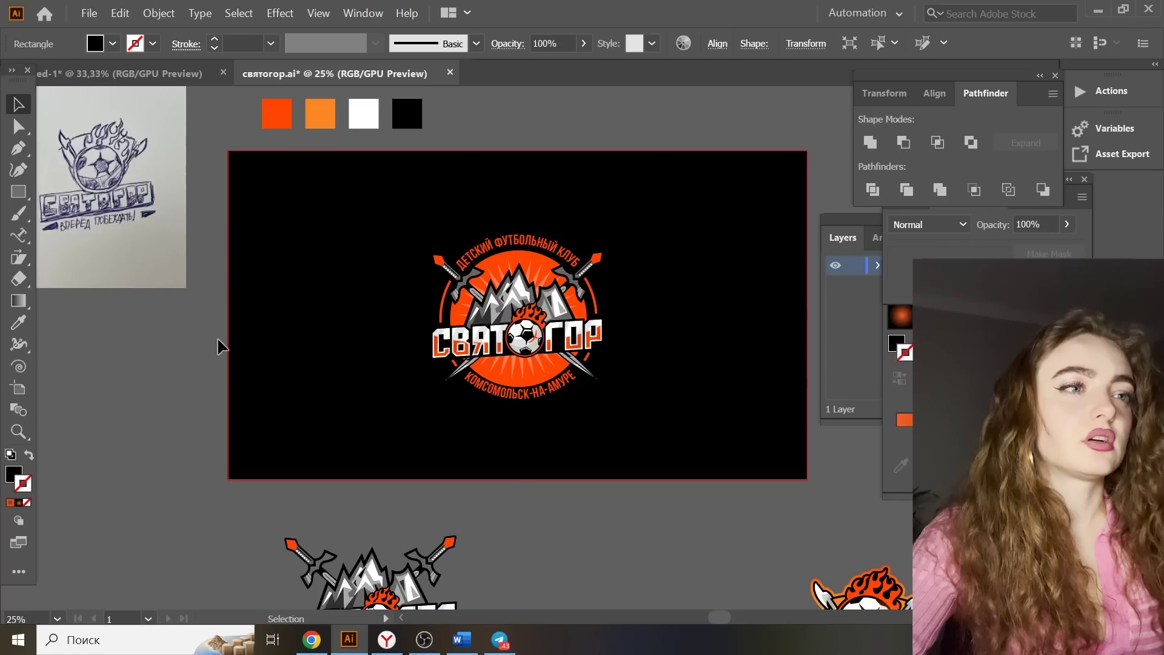
Recolour the curved club and city texts from orange-red to white on the black background
{"action": "left_click", "coordinate": [531, 245]}
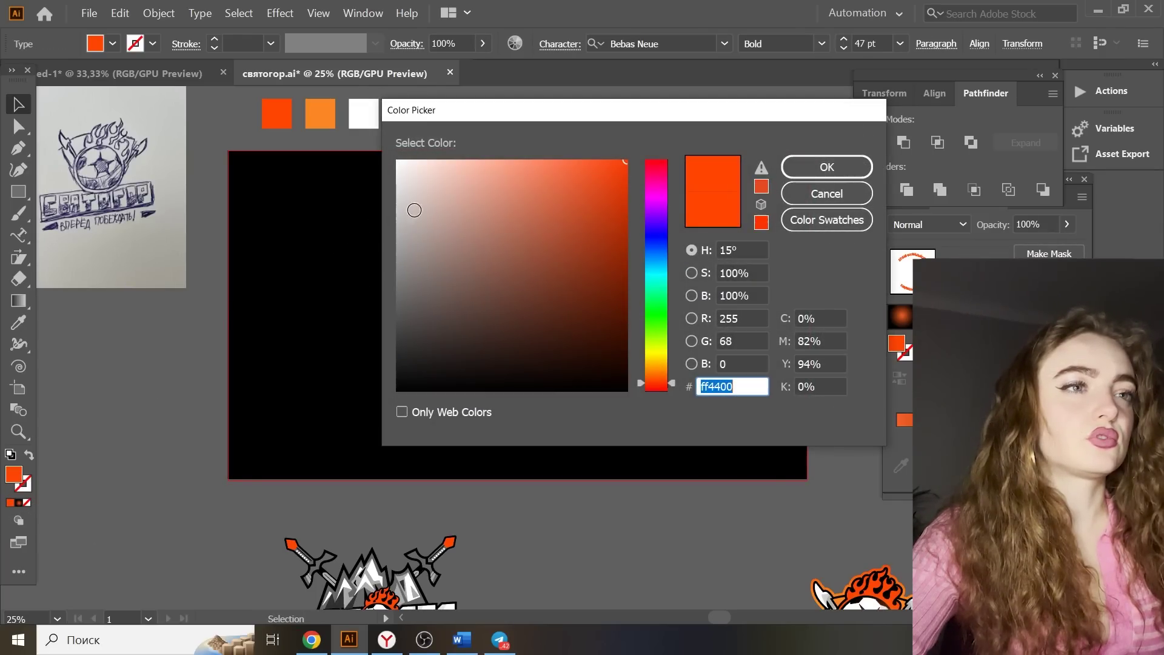
{"action": "left_click_drag", "start_coordinate": [413, 210], "coordinate": [395, 147]}
{"action": "left_click", "coordinate": [795, 172]}
{"action": "left_click", "coordinate": [737, 116]}
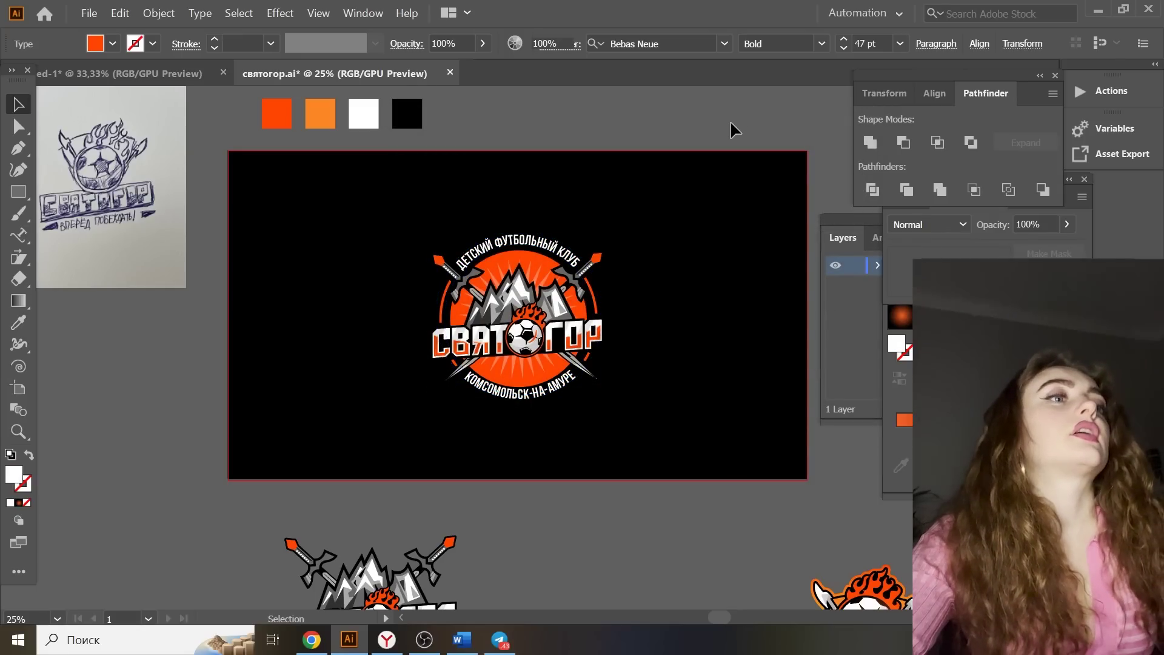
Export the full-colour emblem on the black background as a JPEG High web image named святогор3
{"action": "scroll", "coordinate": [607, 109], "scroll_direction": "up", "scroll_amount": 2}
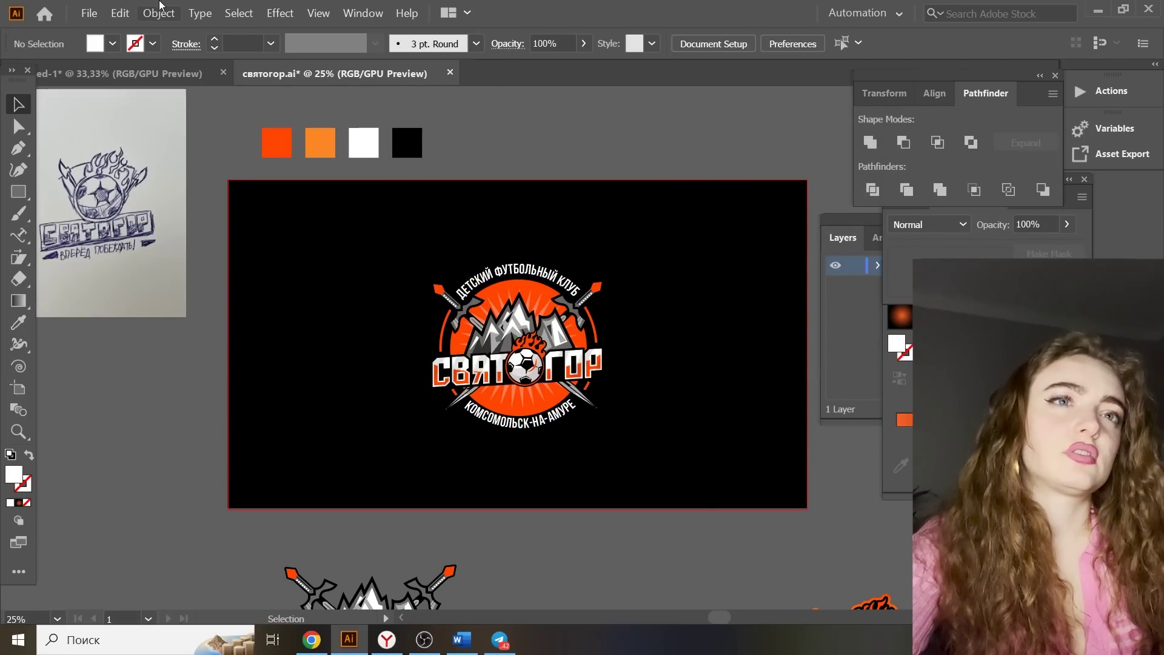
{"action": "left_click", "coordinate": [90, 13]}
{"action": "mouse_move", "coordinate": [152, 249]}
{"action": "left_click", "coordinate": [388, 276]}
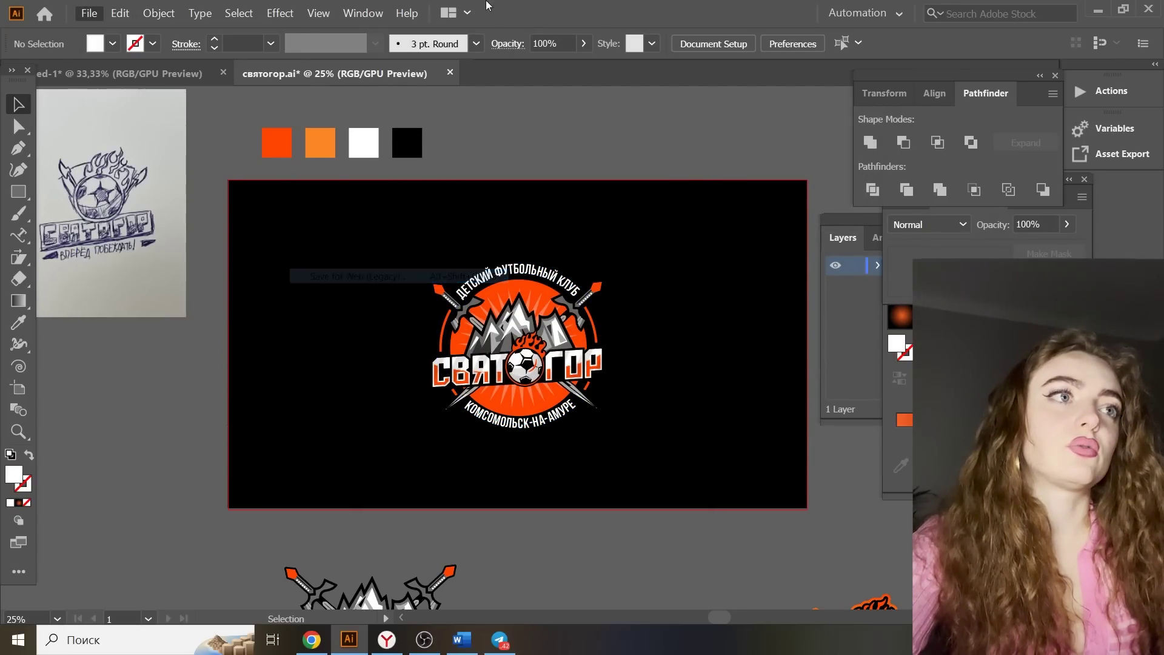
{"action": "left_click", "coordinate": [415, 38]}
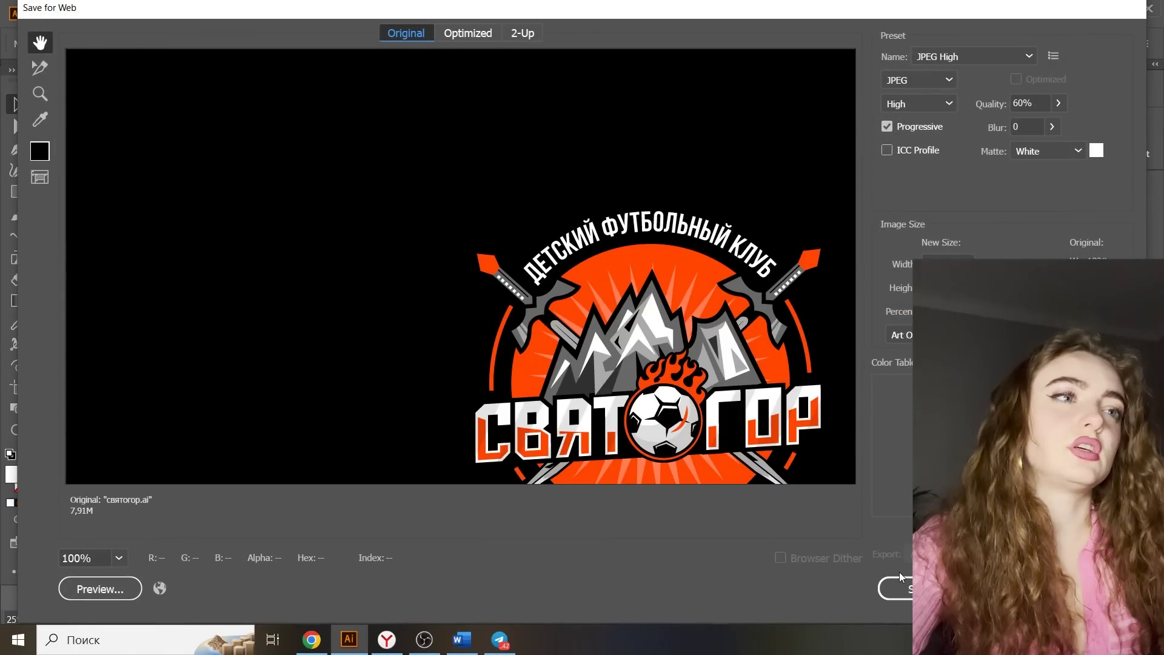
{"action": "left_click", "coordinate": [893, 588]}
{"action": "type", "text": "с"}
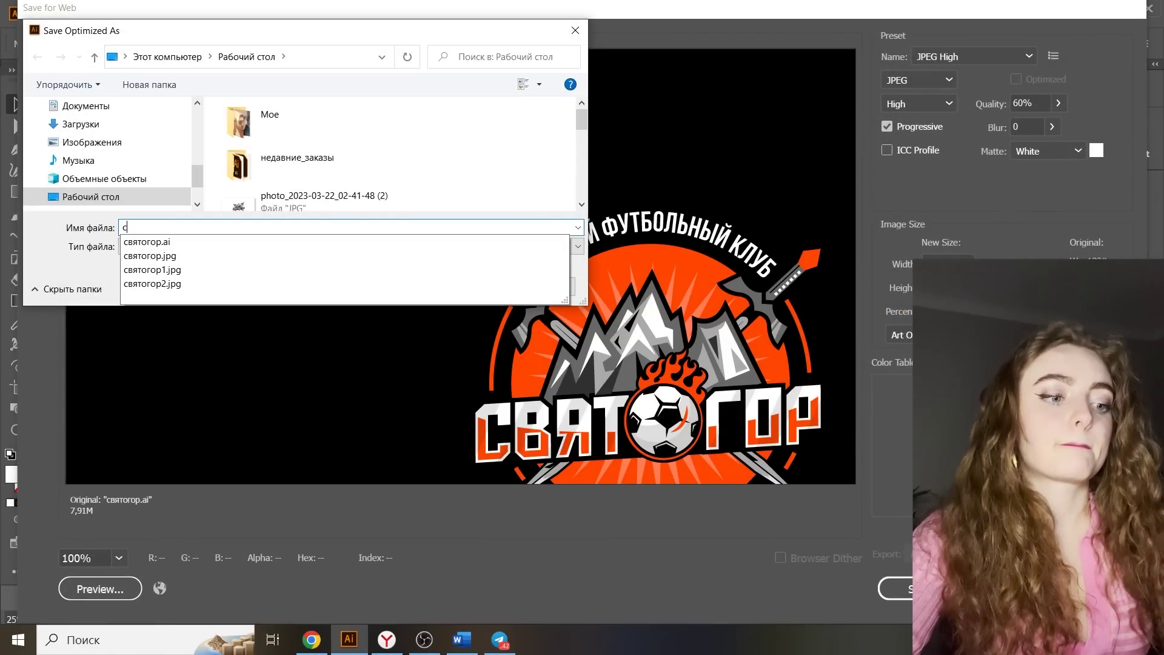
{"action": "type", "text": "вятогор"}
{"action": "key", "text": "Return"}
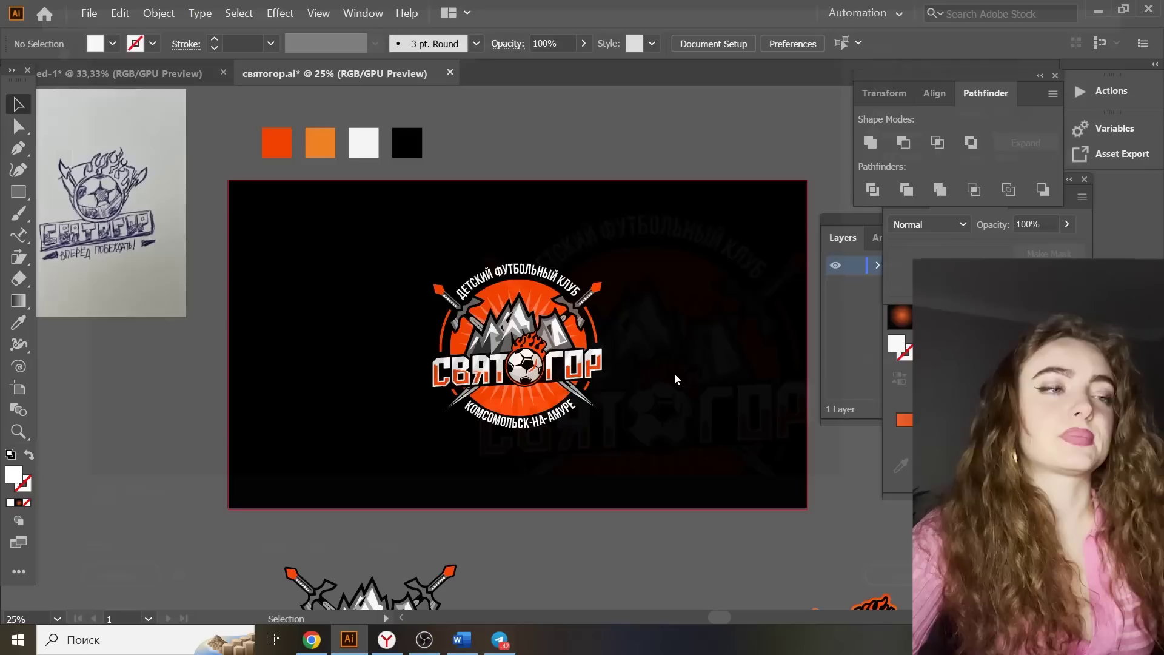
Turn the emblem on the black background greyscale by setting its blending mode to Luminosity
{"action": "left_click_drag", "start_coordinate": [342, 239], "coordinate": [343, 239]}
{"action": "left_click", "coordinate": [342, 239], "text": "shift"}
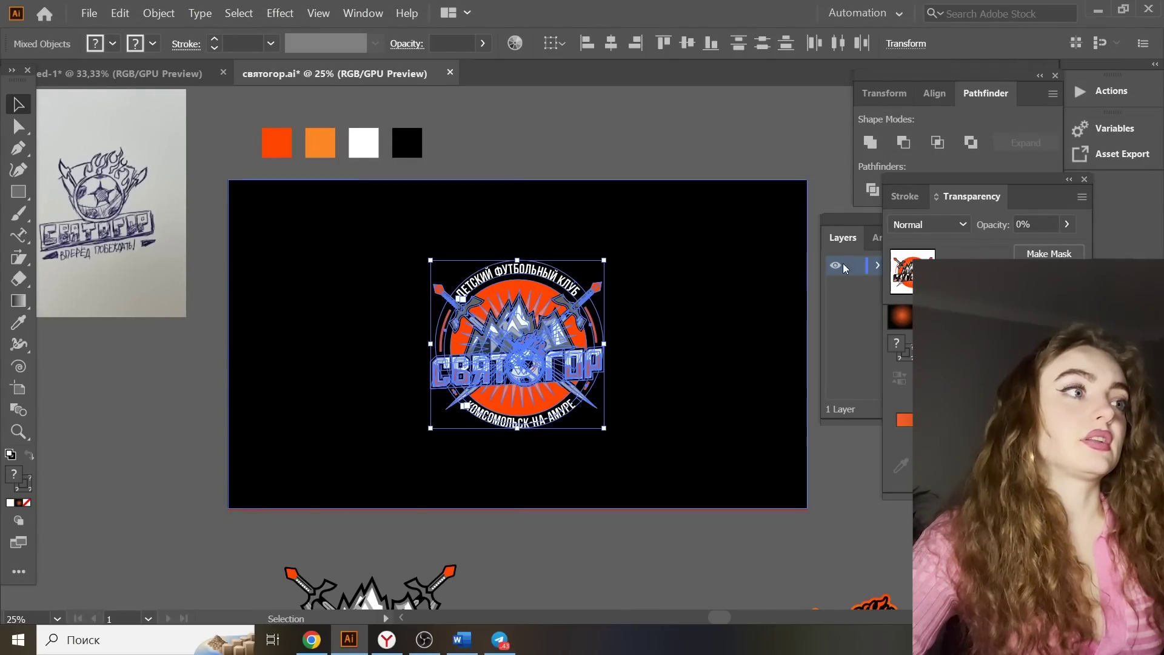
{"action": "left_click", "coordinate": [946, 224]}
{"action": "left_click", "coordinate": [928, 567]}
{"action": "left_click", "coordinate": [702, 572]}
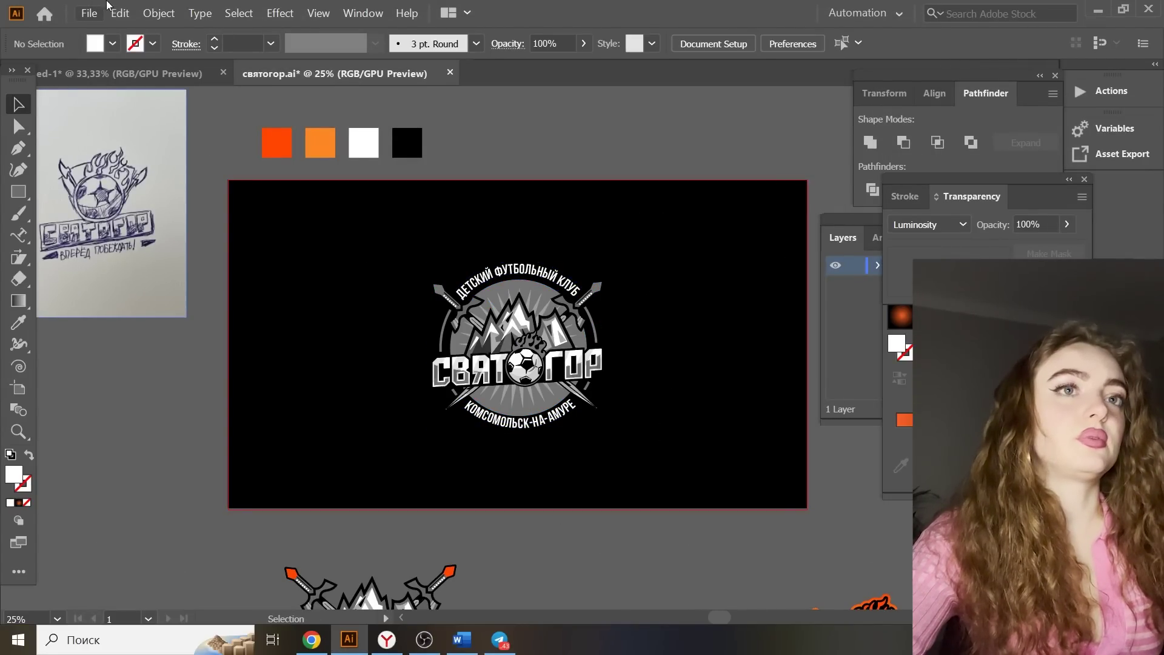
Export the greyscale emblem on the black background as a JPEG High web image named святогор4
{"action": "left_click", "coordinate": [89, 13]}
{"action": "mouse_move", "coordinate": [225, 258]}
{"action": "left_click", "coordinate": [358, 276]}
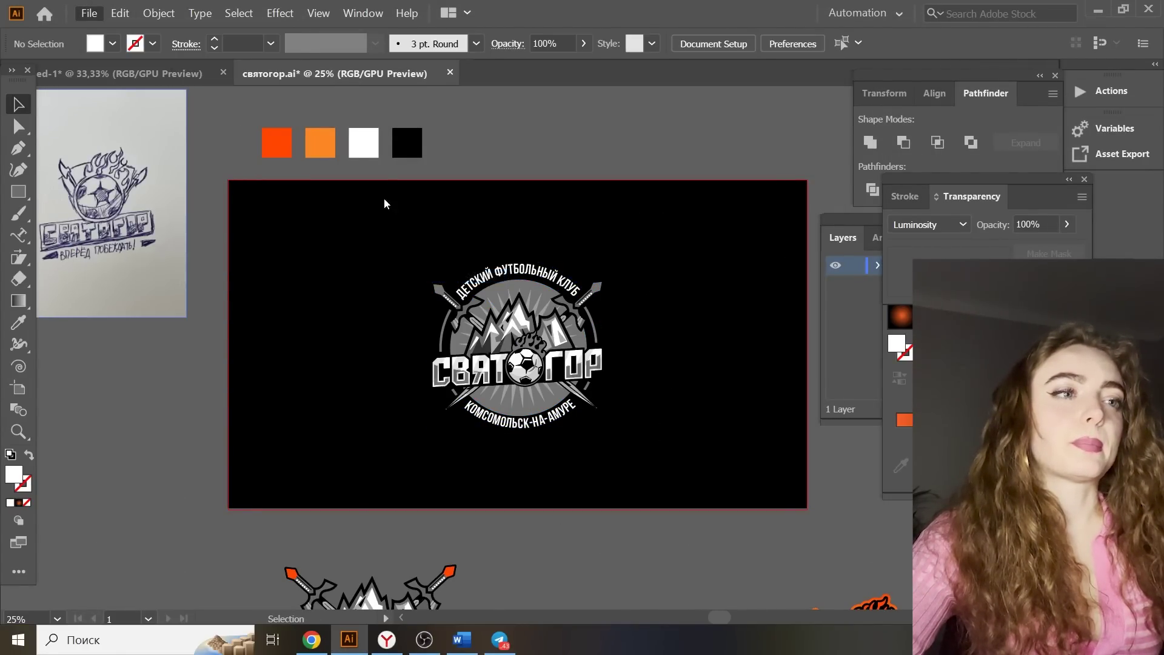
{"action": "left_click", "coordinate": [412, 36]}
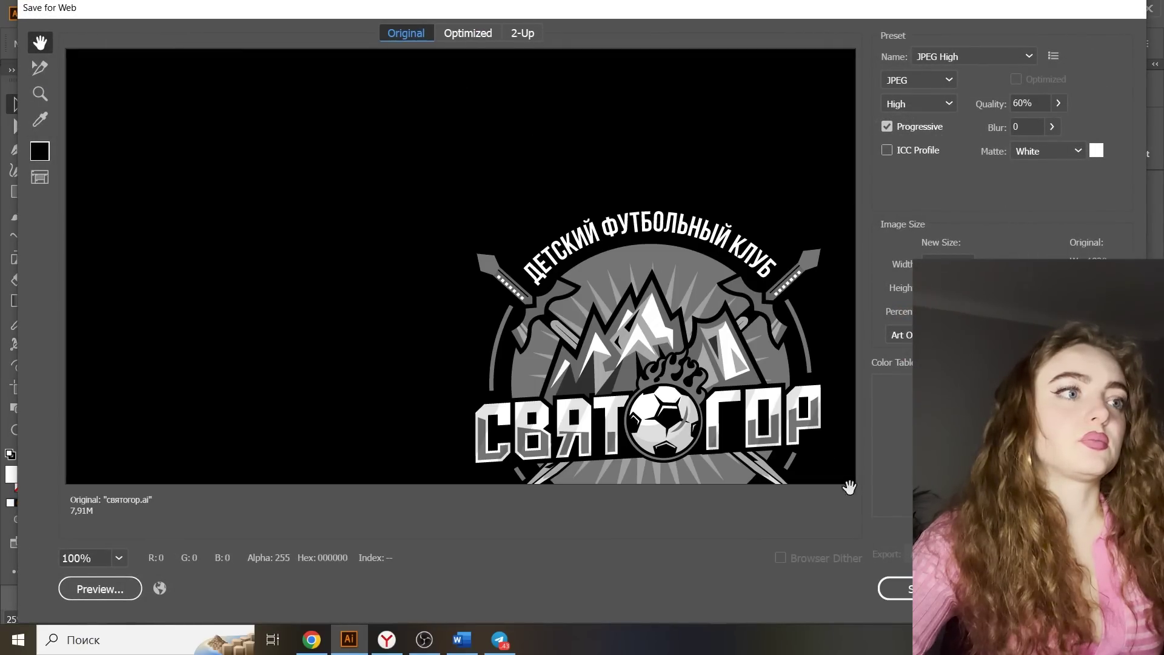
{"action": "key", "text": "Return"}
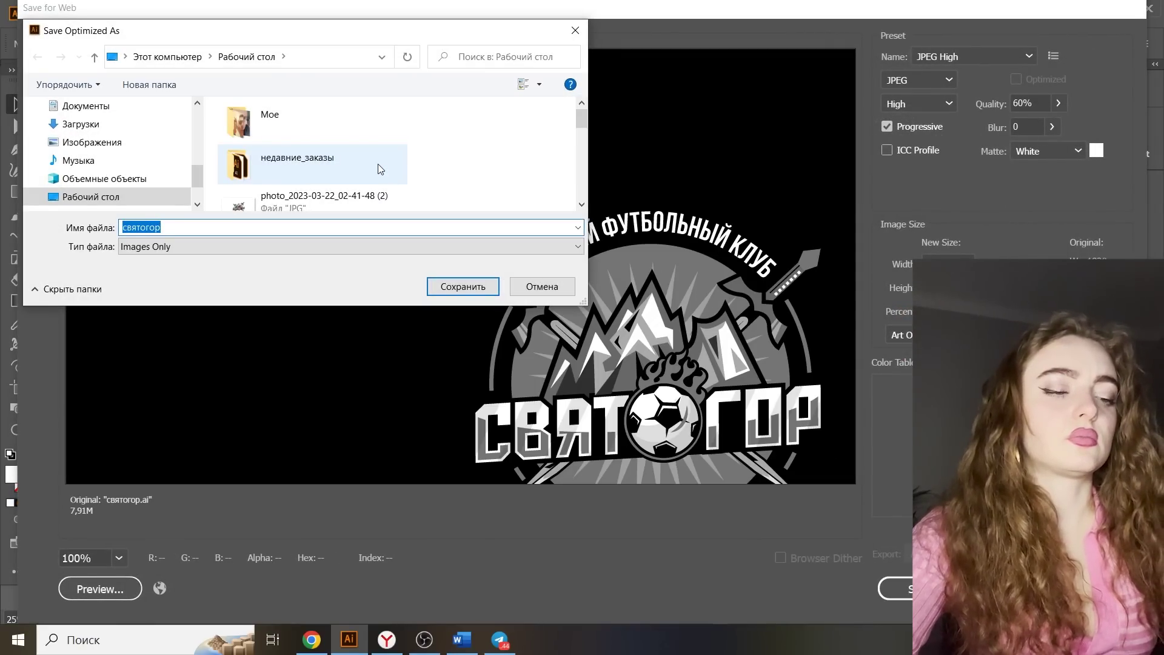
{"action": "type", "text": "свято"}
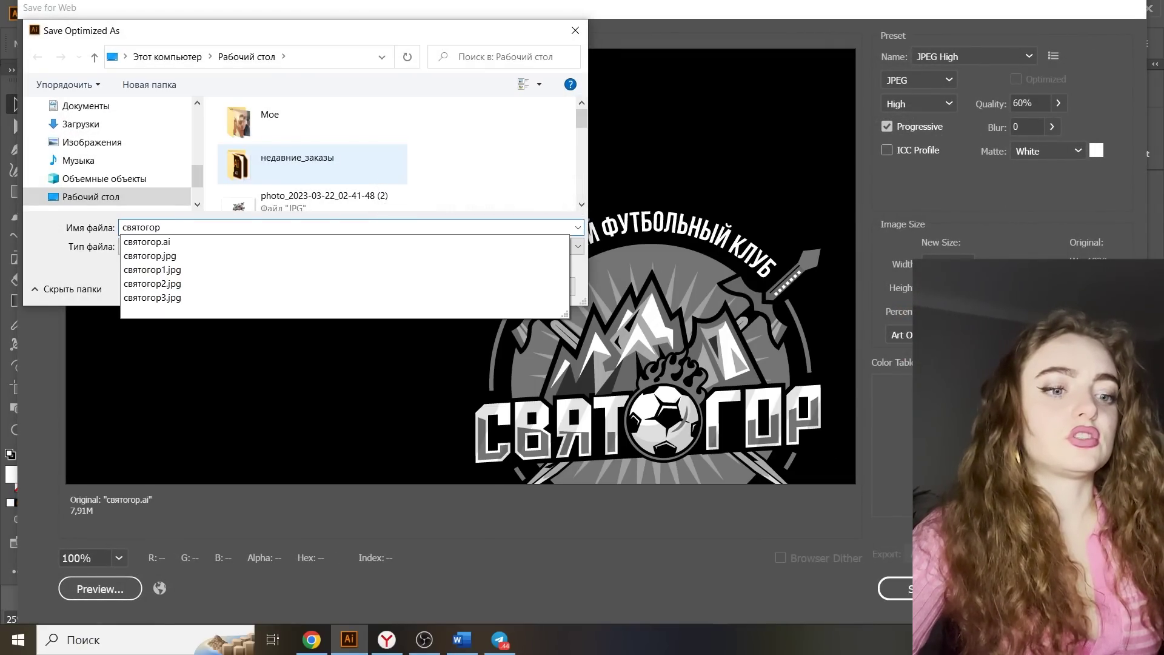
{"action": "key", "text": "Return"}
{"action": "key", "text": "Return"}
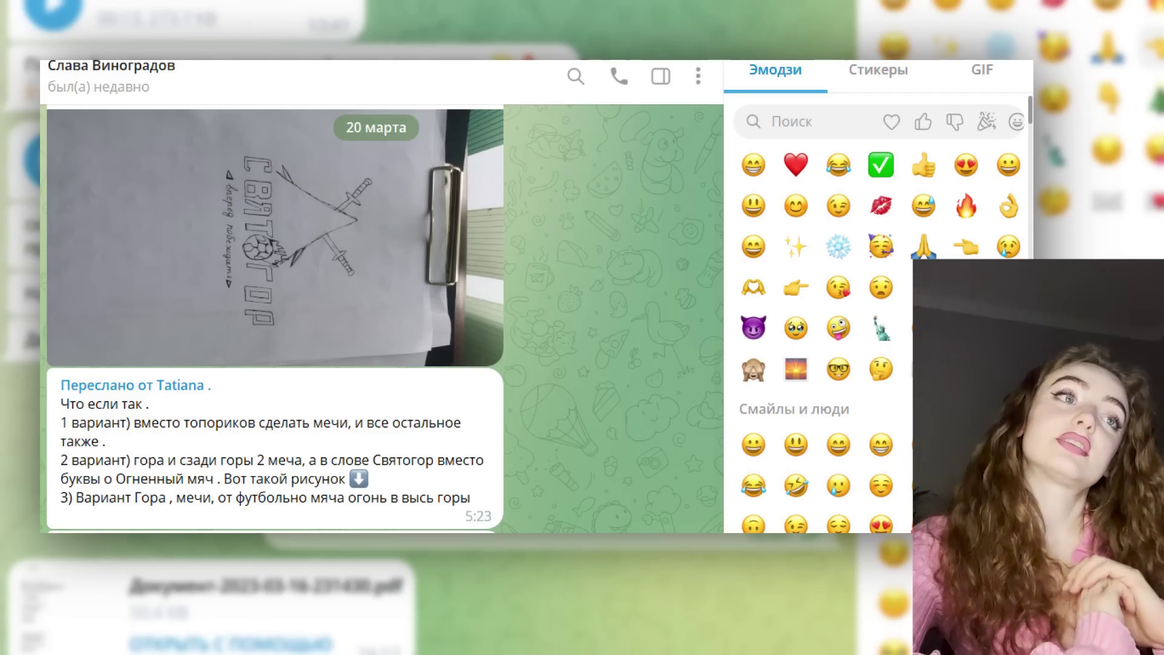
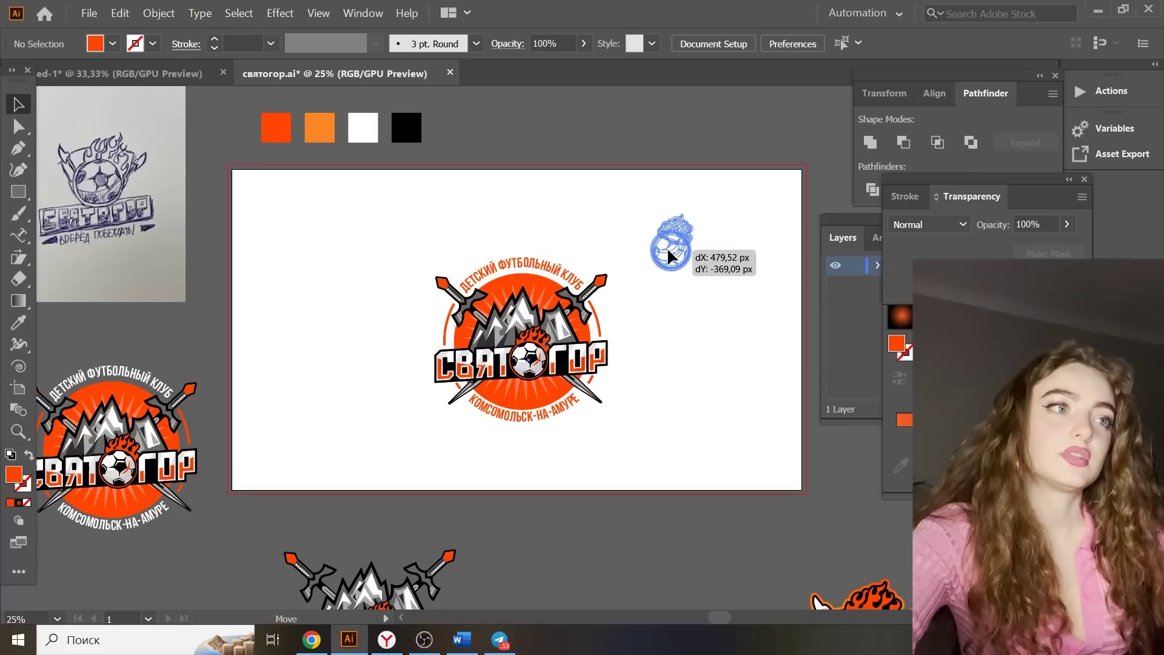
Move the flaming ball off the white-artboard emblem and delete the split СВЯТ ГОР lettering with its black backing
{"action": "left_click_drag", "start_coordinate": [668, 245], "coordinate": [681, 235]}
{"action": "left_click", "coordinate": [557, 369]}
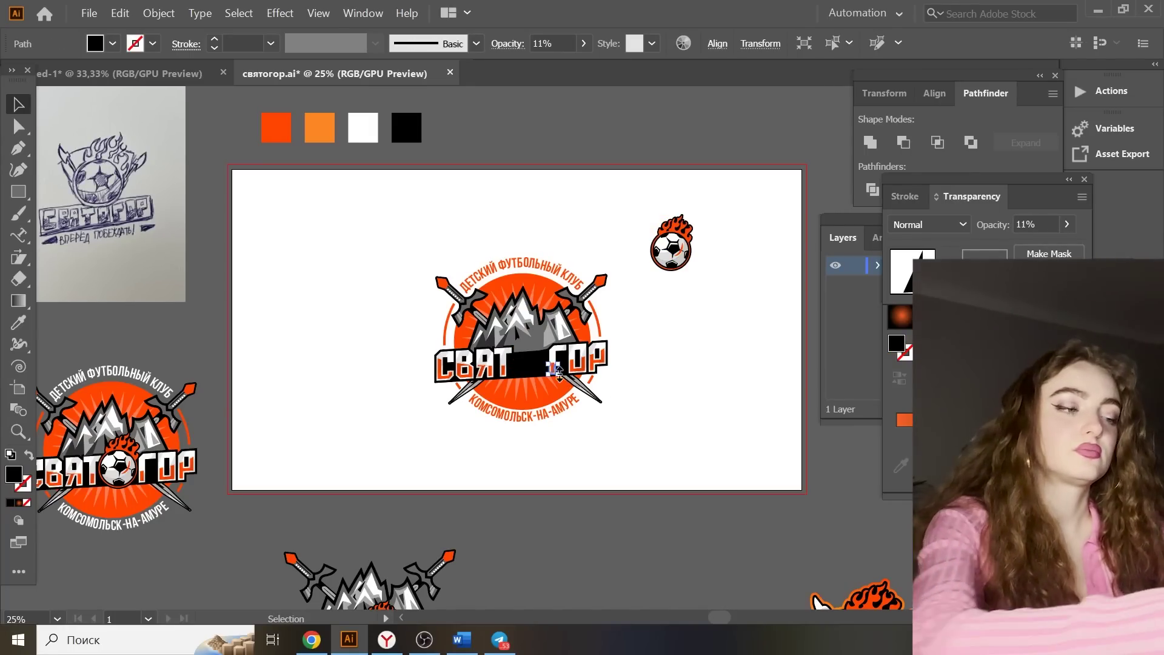
{"action": "left_click_drag", "start_coordinate": [630, 366], "coordinate": [426, 358]}
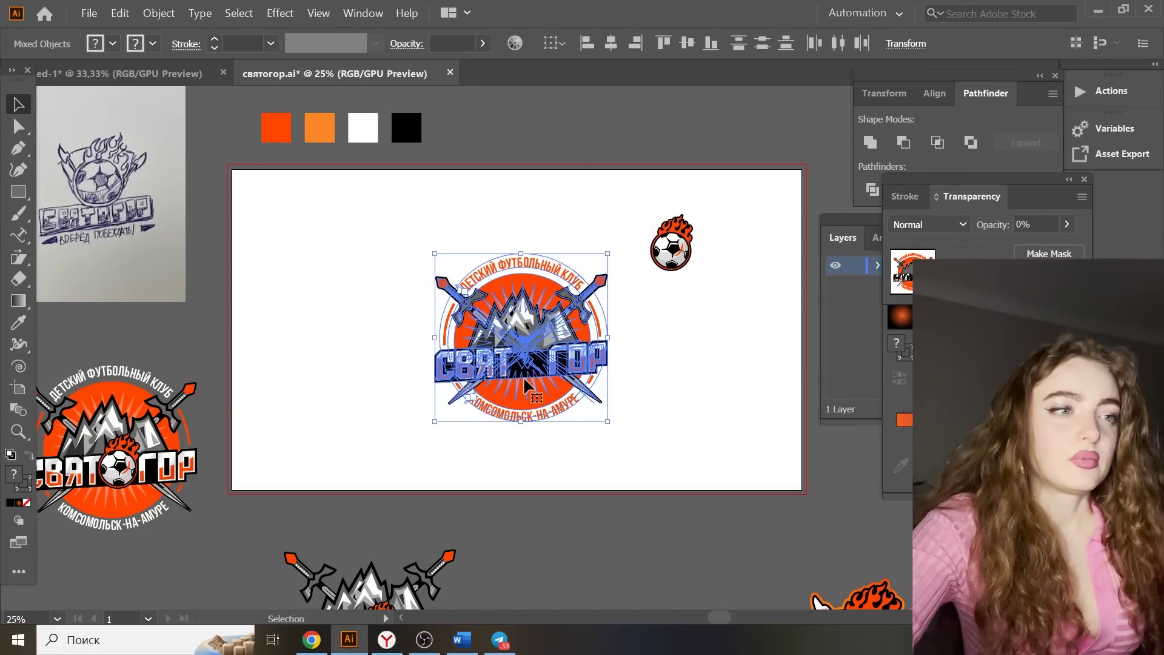
{"action": "left_click", "coordinate": [545, 393], "text": "shift"}
{"action": "left_click", "coordinate": [558, 408], "text": "shift"}
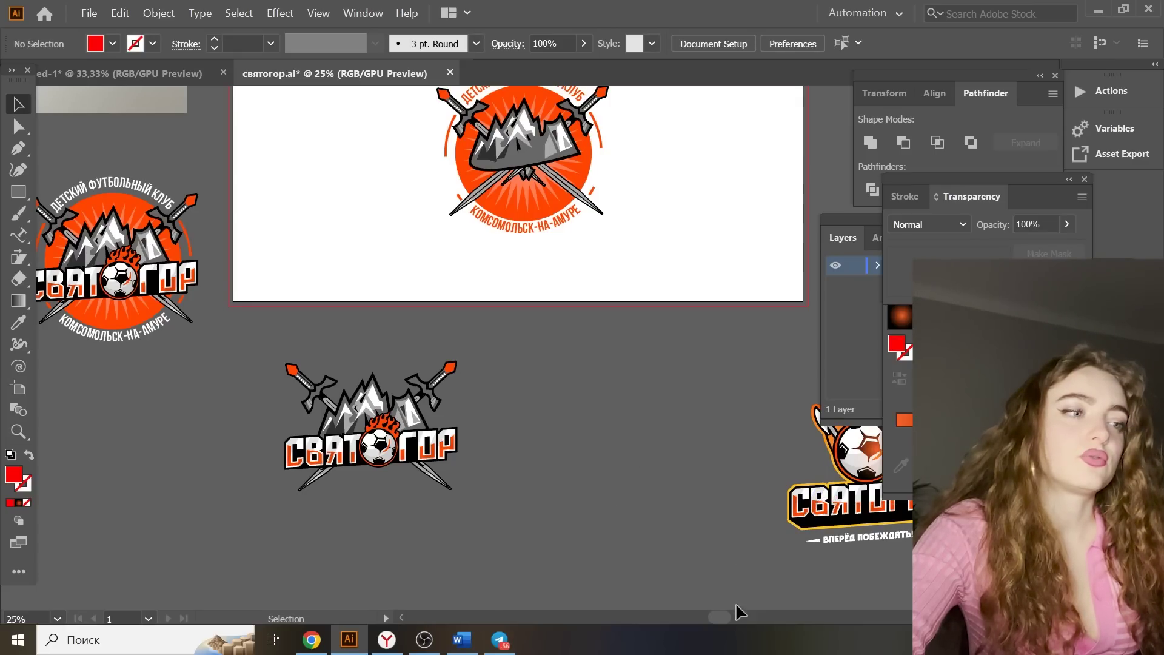
Copy the complete СВЯТОГОР wordmark from the older shield logo and place it over the emblem's lower mountain edge
{"action": "left_click_drag", "start_coordinate": [728, 617], "coordinate": [752, 617]}
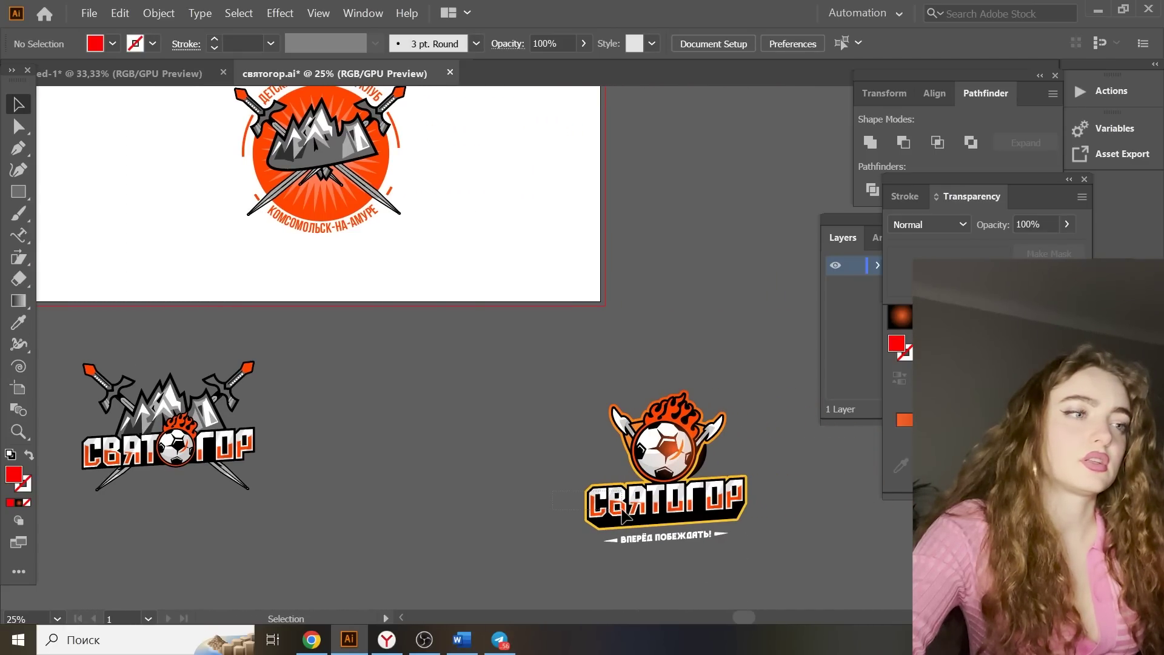
{"action": "mouse_move", "coordinate": [519, 349]}
{"action": "left_mouse_down"}
{"action": "mouse_move", "coordinate": [319, 300]}
{"action": "mouse_move", "coordinate": [325, 272]}
{"action": "mouse_move", "coordinate": [361, 297]}
{"action": "left_mouse_up"}
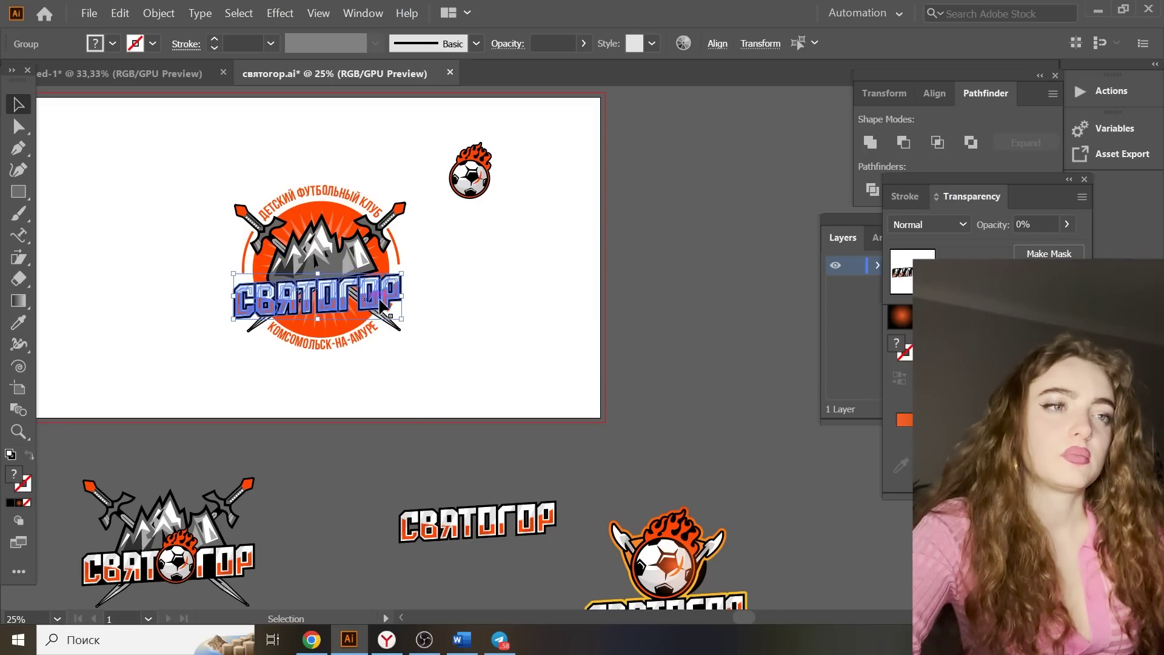
{"action": "left_click", "coordinate": [407, 295]}
{"action": "left_click", "coordinate": [382, 302]}
Draw a closed black backing shape with the Pen tool around the СВЯТОГОР wordmark on the emblem
{"action": "left_click", "coordinate": [410, 371]}
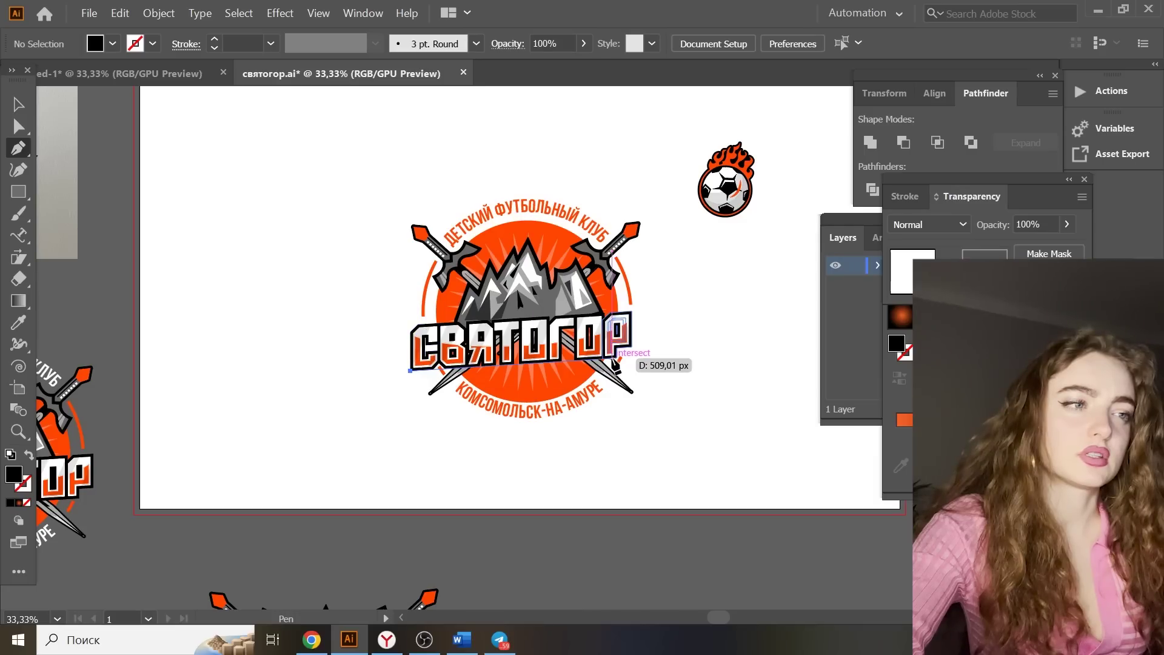
{"action": "left_click", "coordinate": [616, 360]}
{"action": "left_click", "coordinate": [623, 316]}
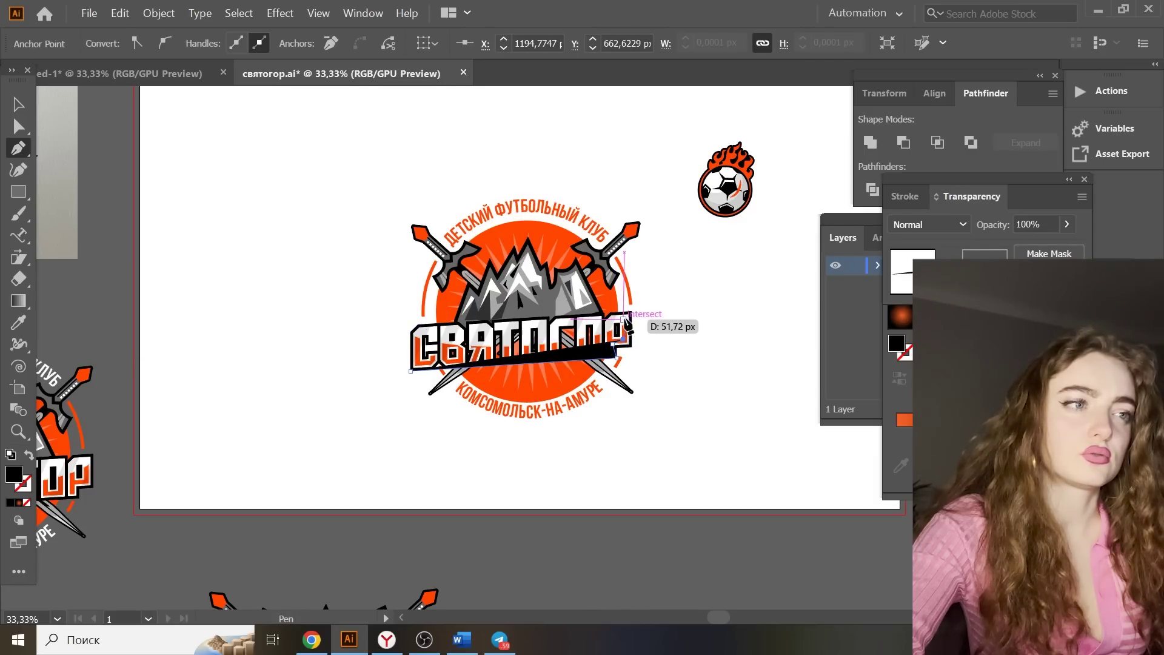
{"action": "left_click", "coordinate": [626, 318]}
{"action": "left_click", "coordinate": [544, 322]}
{"action": "left_click", "coordinate": [477, 332]}
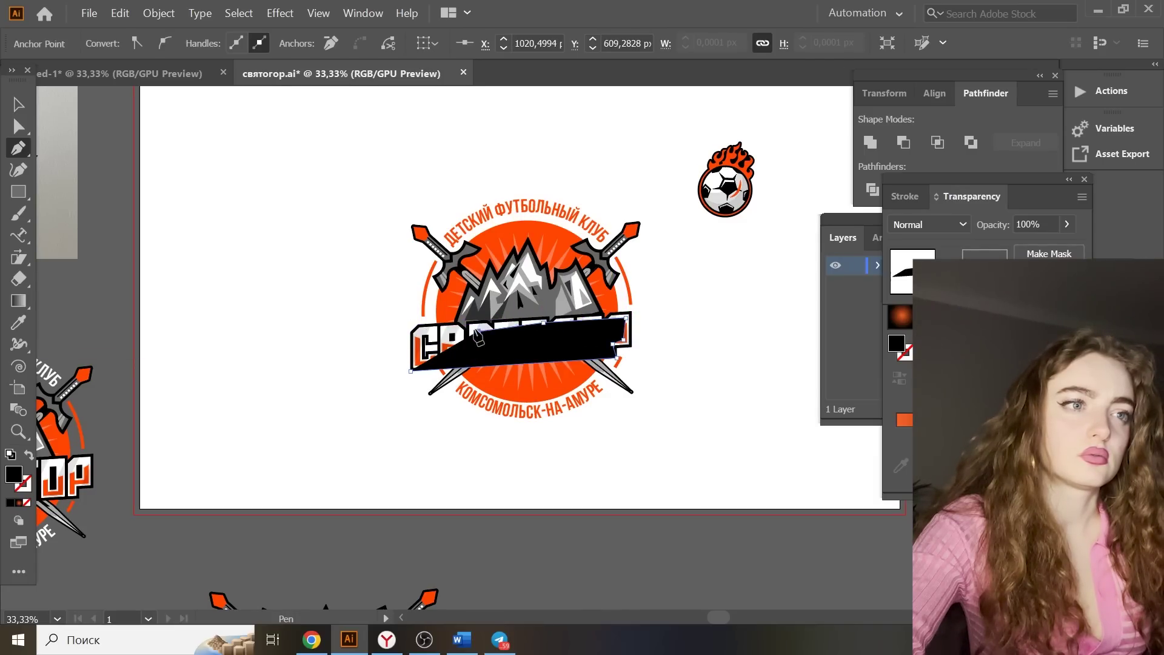
{"action": "left_click", "coordinate": [419, 333]}
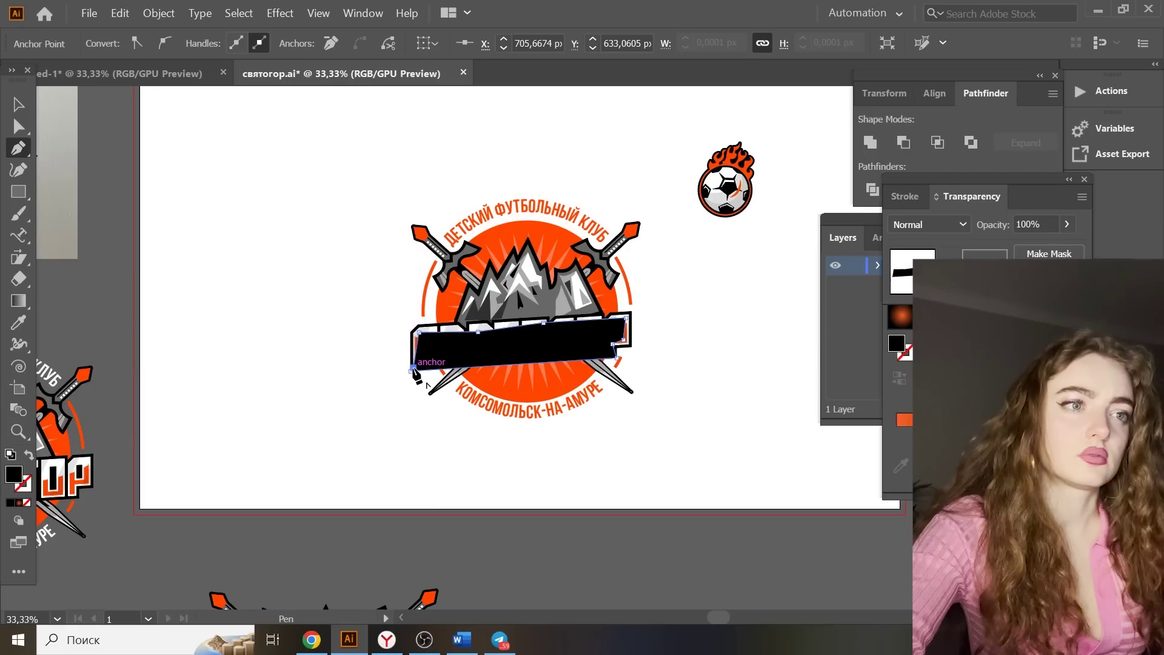
{"action": "left_click", "coordinate": [413, 367]}
Bring the СВЯТОГОР wordmark in front of its new black backing shape
{"action": "key", "text": "v"}
{"action": "left_click", "coordinate": [429, 332]}
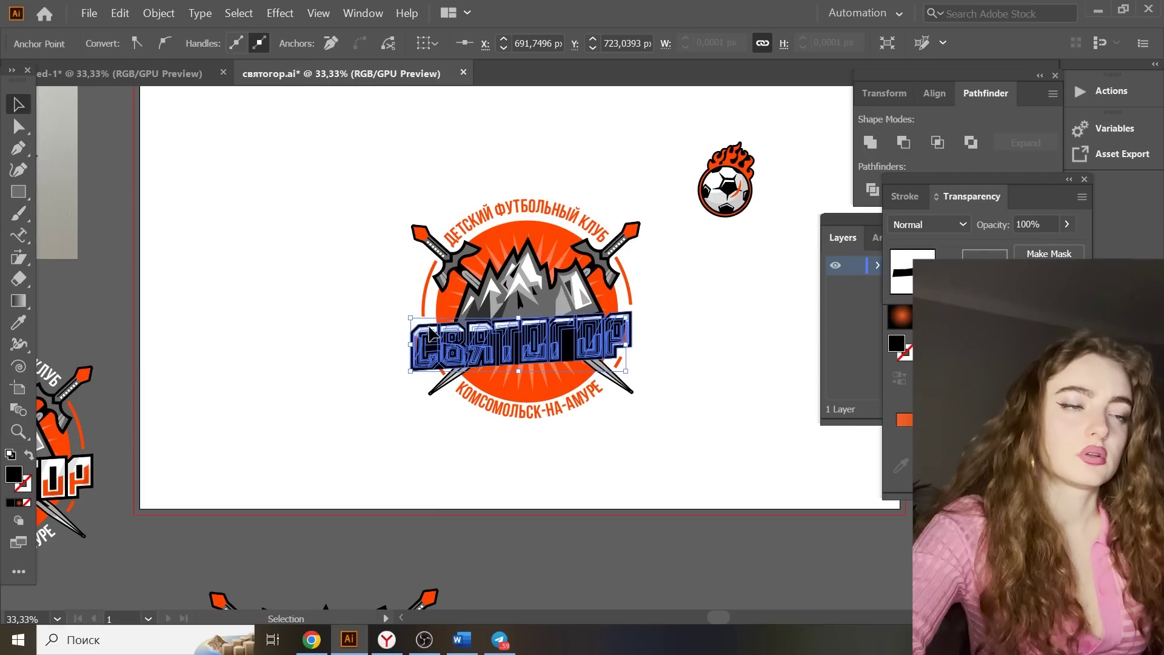
{"action": "right_click", "coordinate": [430, 333]}
{"action": "mouse_move", "coordinate": [524, 488]}
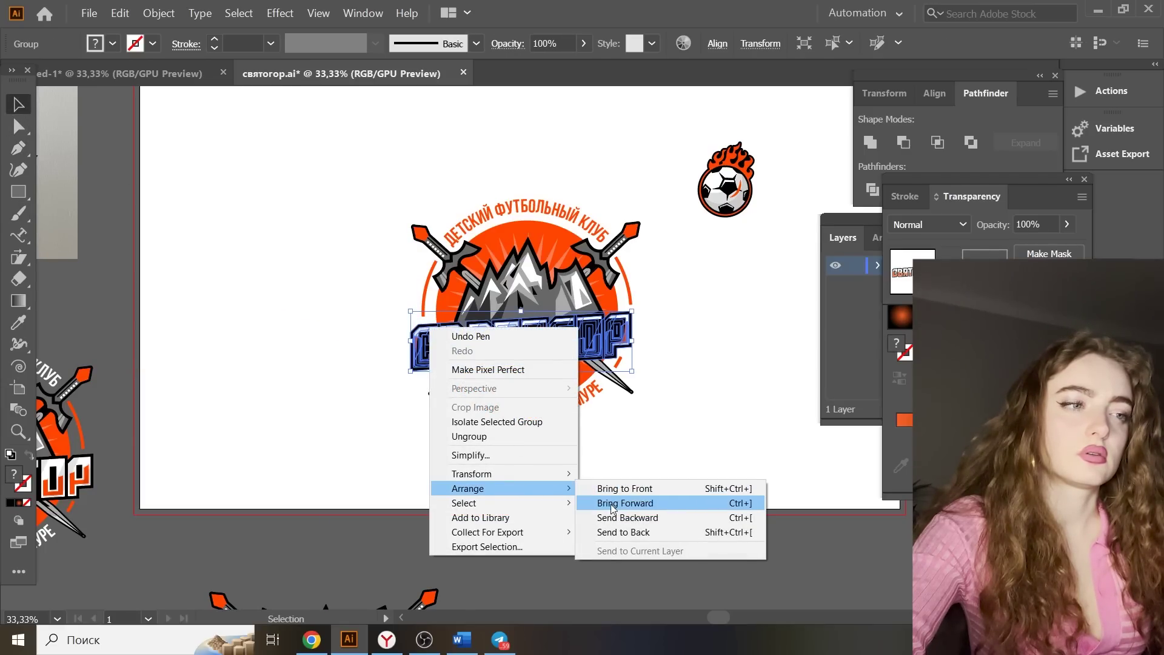
{"action": "left_click", "coordinate": [612, 503]}
Place the flaming ball over the mountains above the wordmark, rotate it upright, bring it to the front and adjust its position
{"action": "left_click_drag", "start_coordinate": [728, 181], "coordinate": [539, 297]}
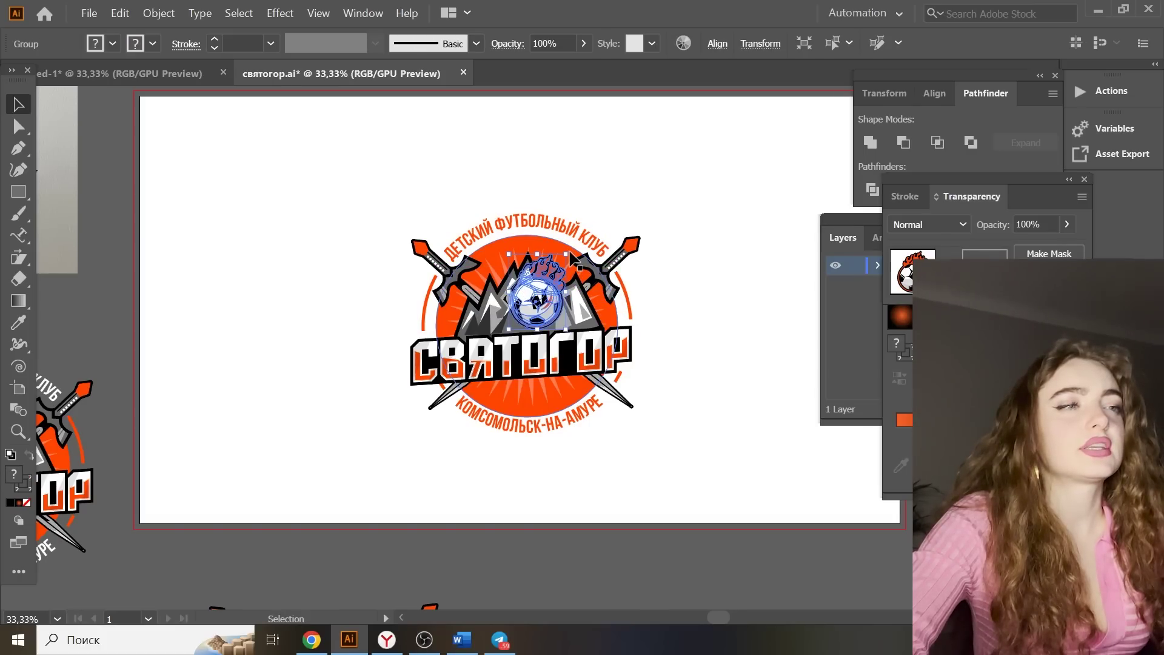
{"action": "left_click_drag", "start_coordinate": [573, 261], "coordinate": [558, 245]}
{"action": "right_click", "coordinate": [559, 244]}
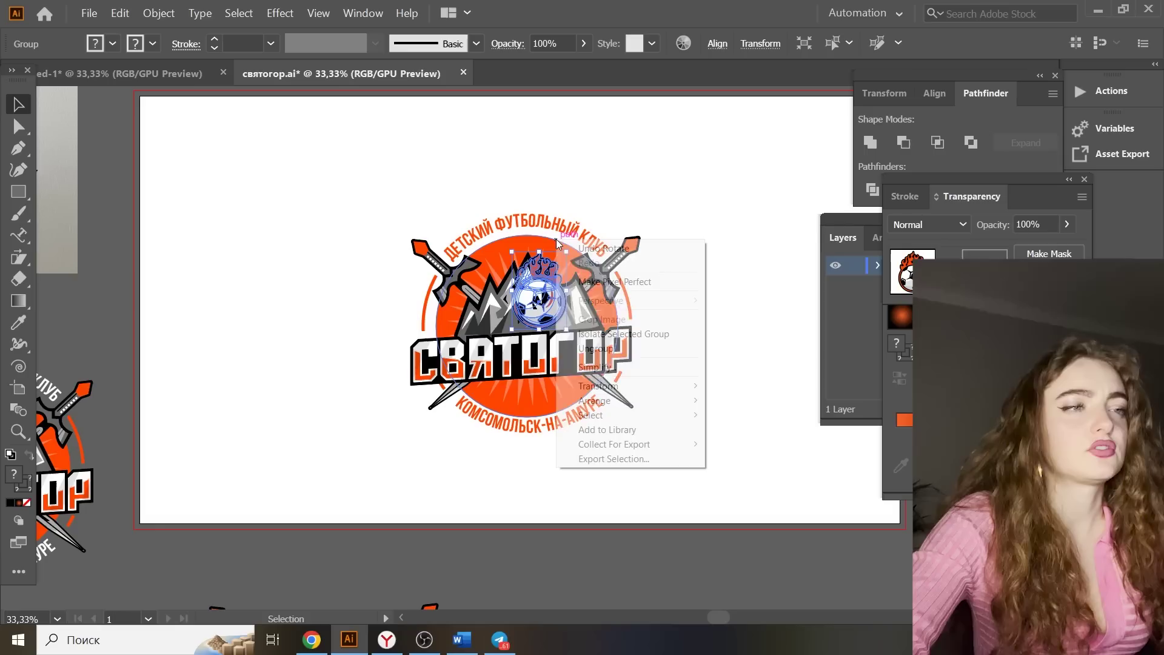
{"action": "mouse_move", "coordinate": [601, 400]}
{"action": "left_click", "coordinate": [758, 400]}
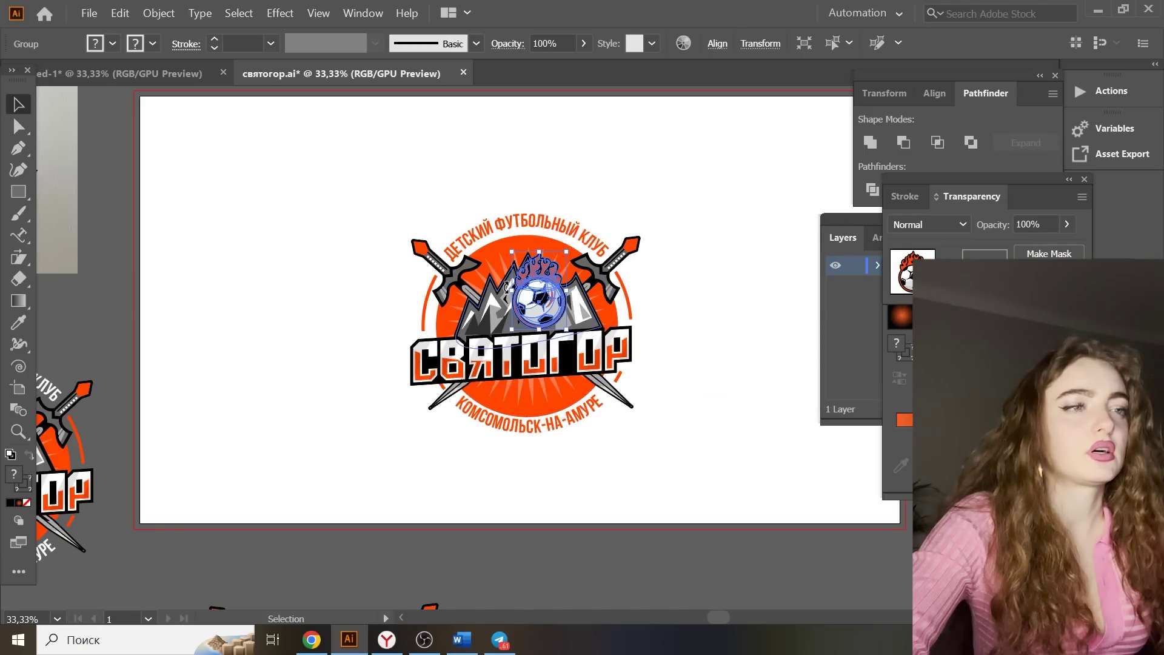
{"action": "mouse_move", "coordinate": [543, 299]}
{"action": "left_mouse_down"}
{"action": "mouse_move", "coordinate": [531, 307]}
{"action": "mouse_move", "coordinate": [506, 273]}
{"action": "left_mouse_up"}
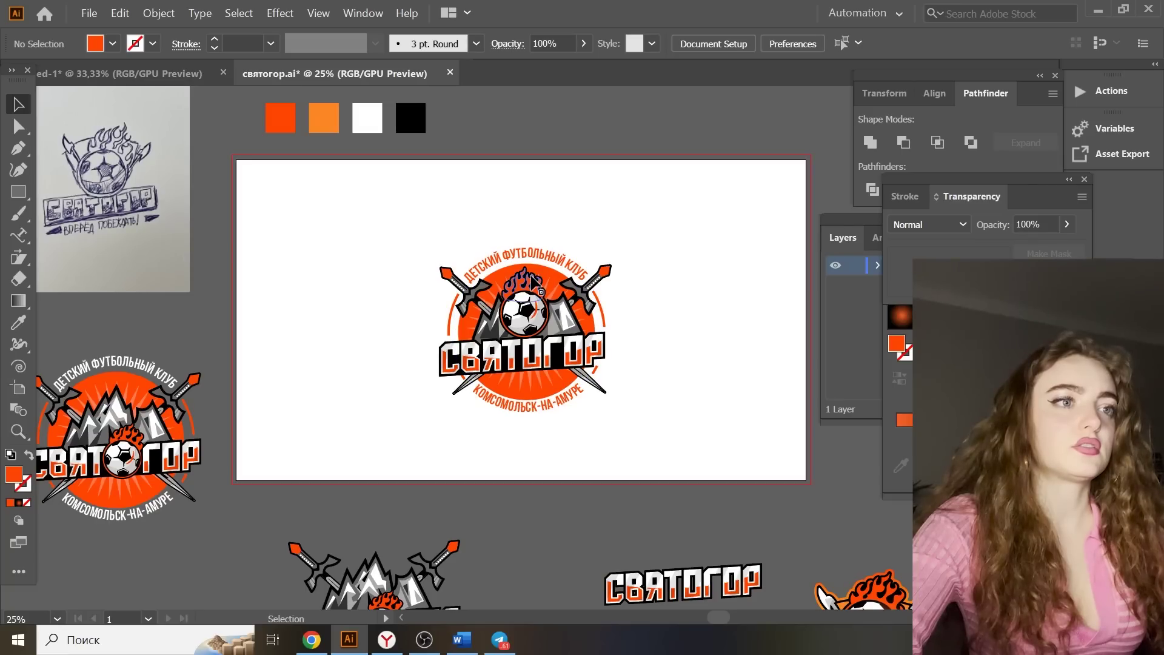
Select the whole reworked emblem and reposition it slightly higher on the artboard
{"action": "left_click", "coordinate": [533, 282]}
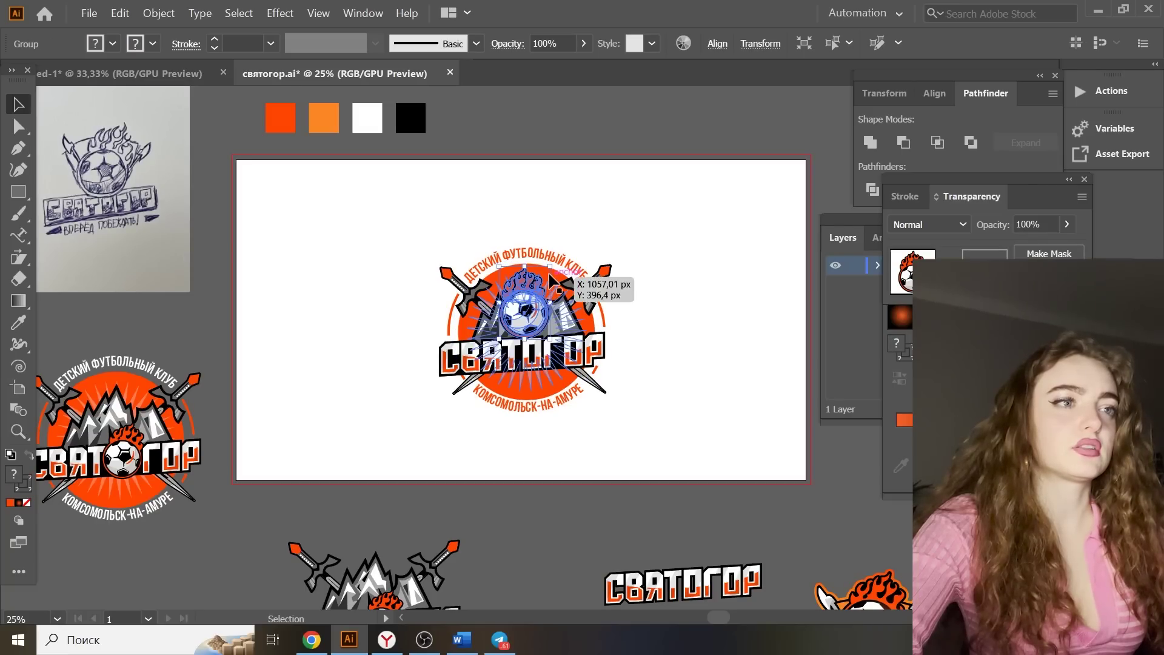
{"action": "left_click", "coordinate": [607, 221]}
{"action": "left_click_drag", "start_coordinate": [317, 226], "coordinate": [724, 456]}
{"action": "left_click_drag", "start_coordinate": [566, 341], "coordinate": [568, 344]}
{"action": "left_click", "coordinate": [751, 364]}
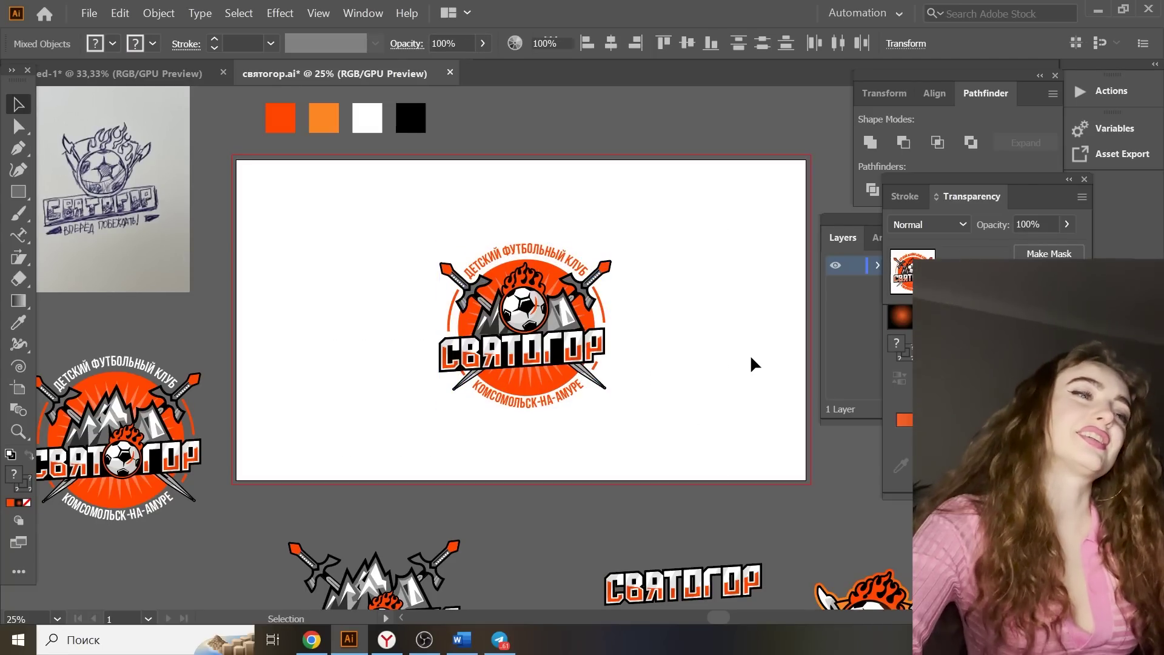
Export the emblem with the ball above the complete wordmark as a JPEG High web image under a name beginning with святогор
{"action": "left_click", "coordinate": [90, 13]}
{"action": "mouse_move", "coordinate": [117, 242]}
{"action": "left_click", "coordinate": [388, 278]}
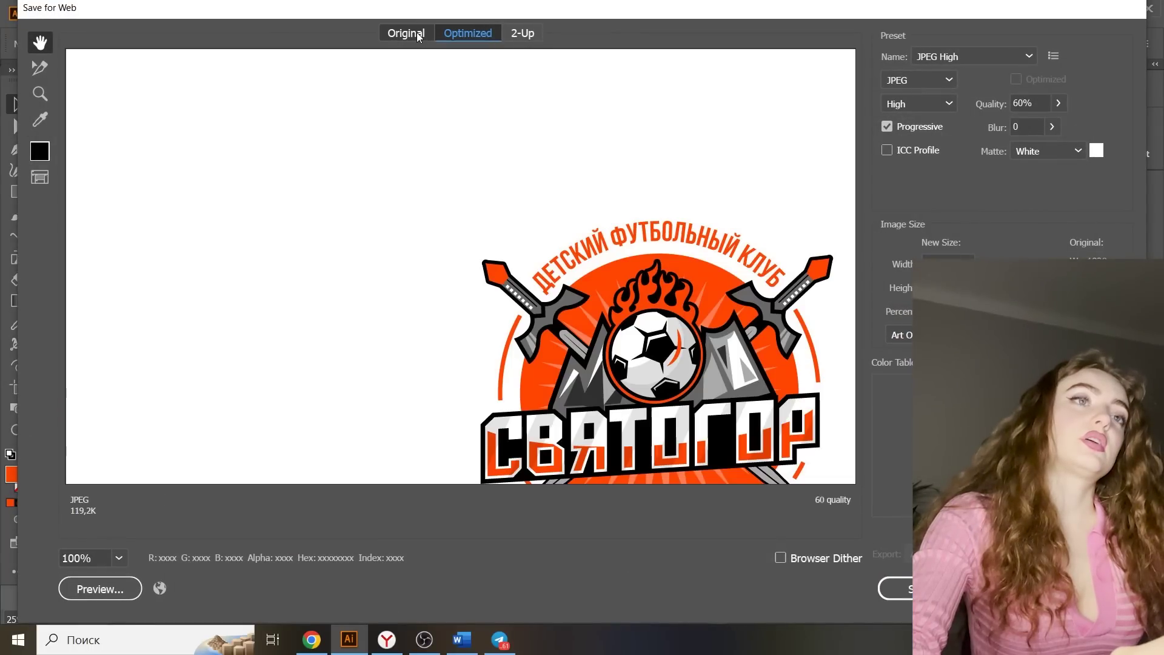
{"action": "left_click", "coordinate": [416, 33]}
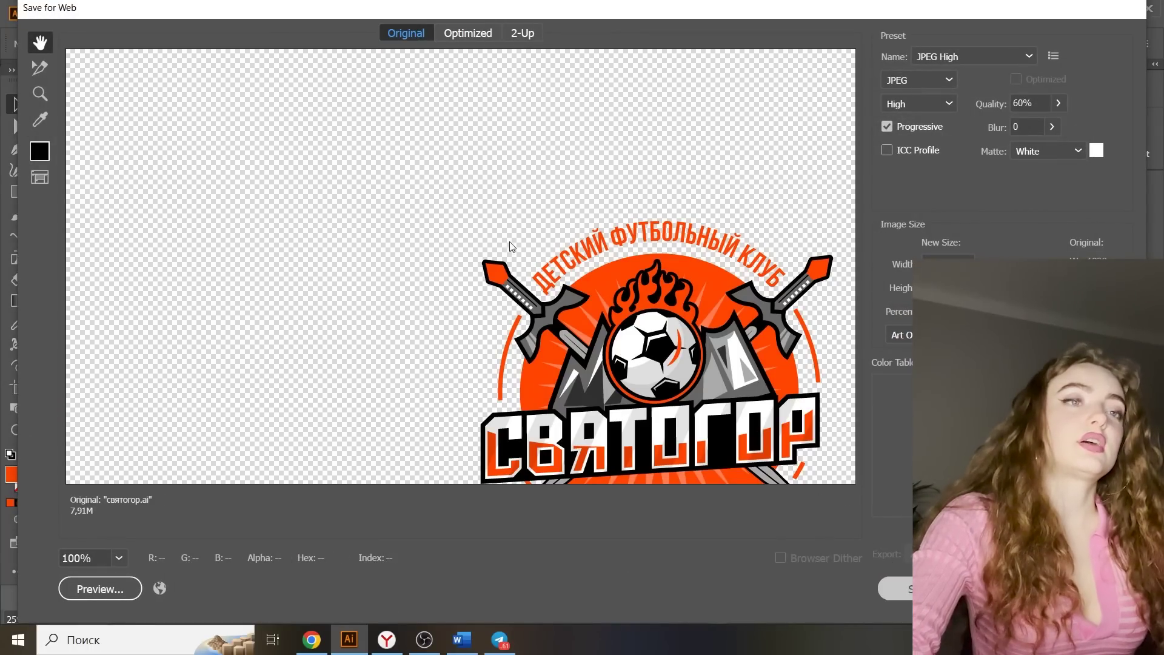
{"action": "key", "text": "Return"}
{"action": "type", "text": "святогор"}
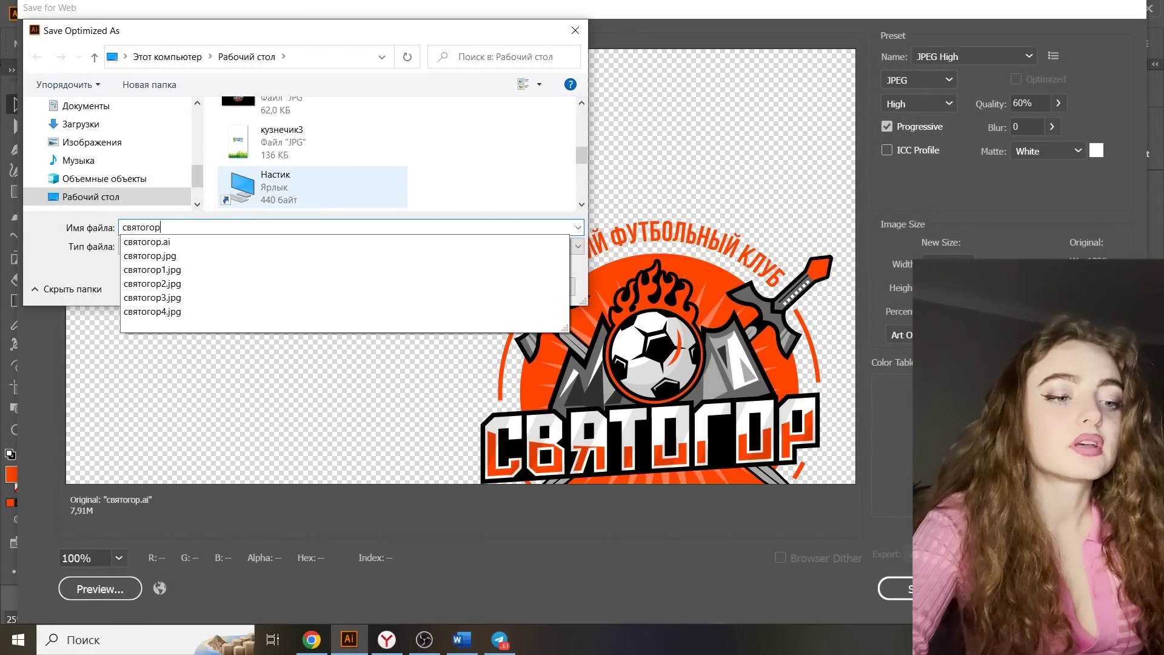
{"action": "key", "text": "Return"}
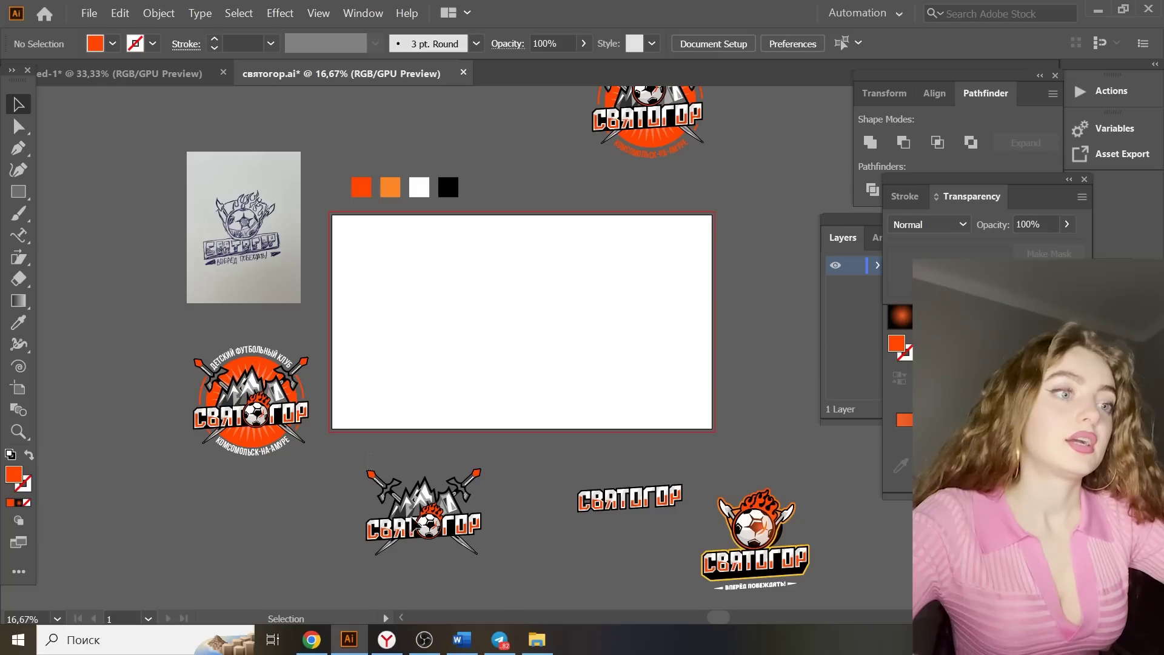
Copy the simplified emblem without circle and curved texts and paste the duplicate onto the empty artboard
{"action": "left_click", "coordinate": [425, 516]}
{"action": "key", "text": "ctrl+c"}
{"action": "key", "text": "ctrl+v"}
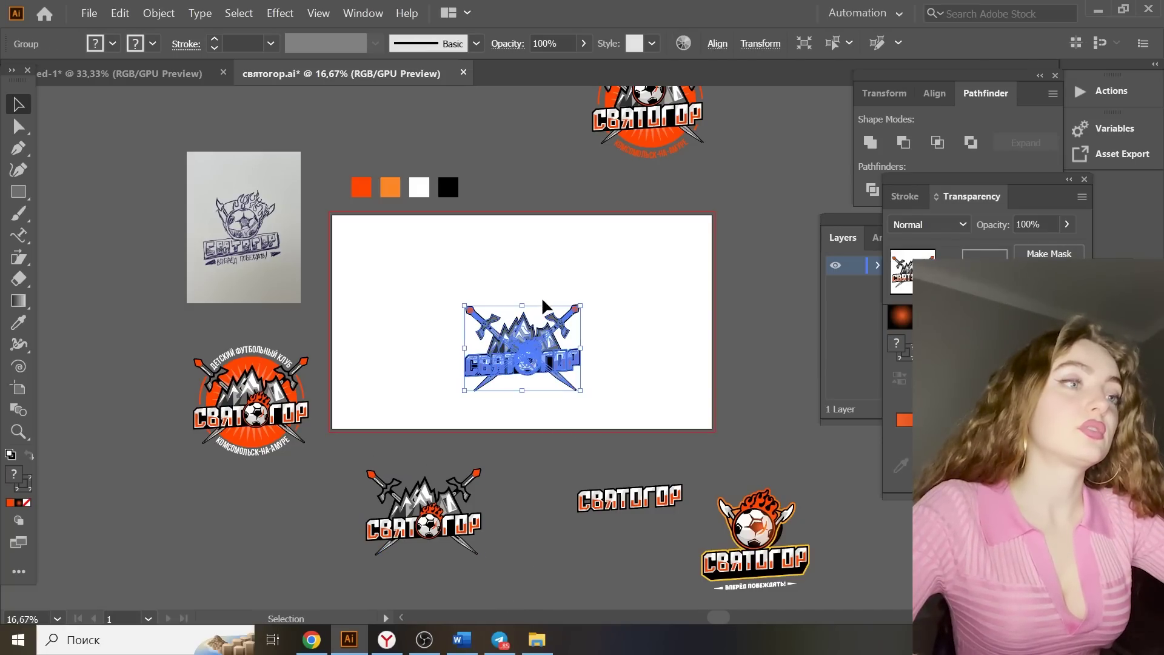
Enlarge the pasted simplified emblem to about twice its size and center it on the artboard
{"action": "left_click_drag", "start_coordinate": [522, 306], "coordinate": [526, 223]}
{"action": "left_click_drag", "start_coordinate": [527, 280], "coordinate": [532, 307]}
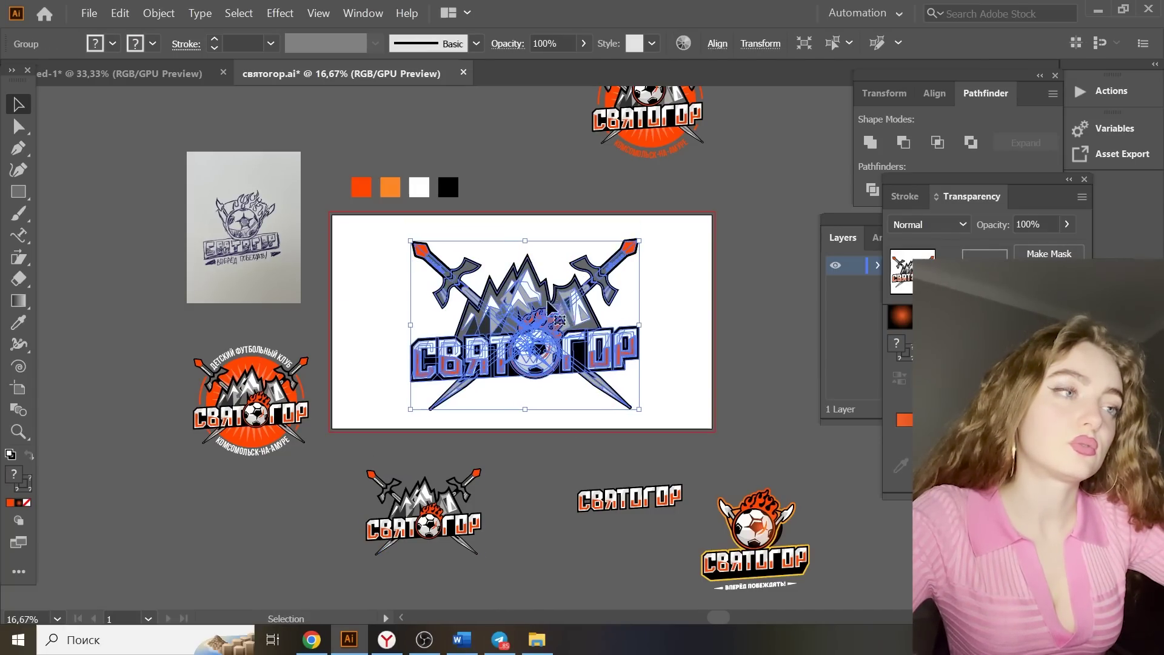
{"action": "left_click", "coordinate": [700, 311]}
{"action": "scroll", "coordinate": [522, 258], "scroll_direction": "up", "scroll_amount": 1}
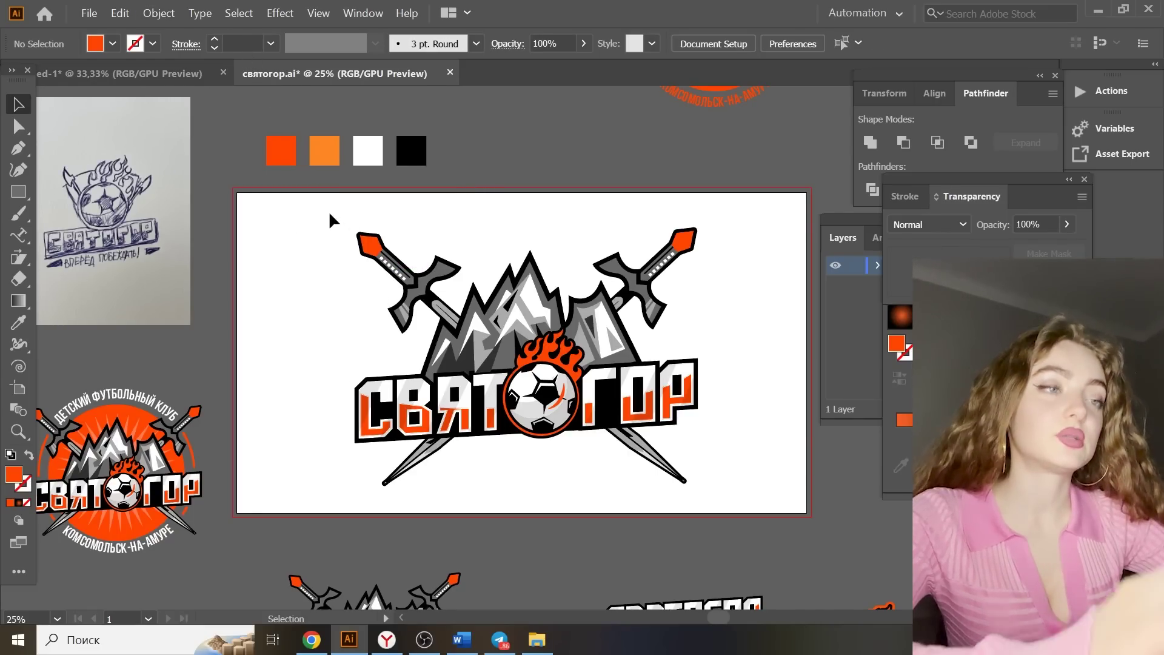
Convert all strokes of the enlarged emblem on the artboard to outlines with Outline Stroke
{"action": "left_click_drag", "start_coordinate": [330, 213], "coordinate": [748, 490]}
{"action": "left_click", "coordinate": [157, 13]}
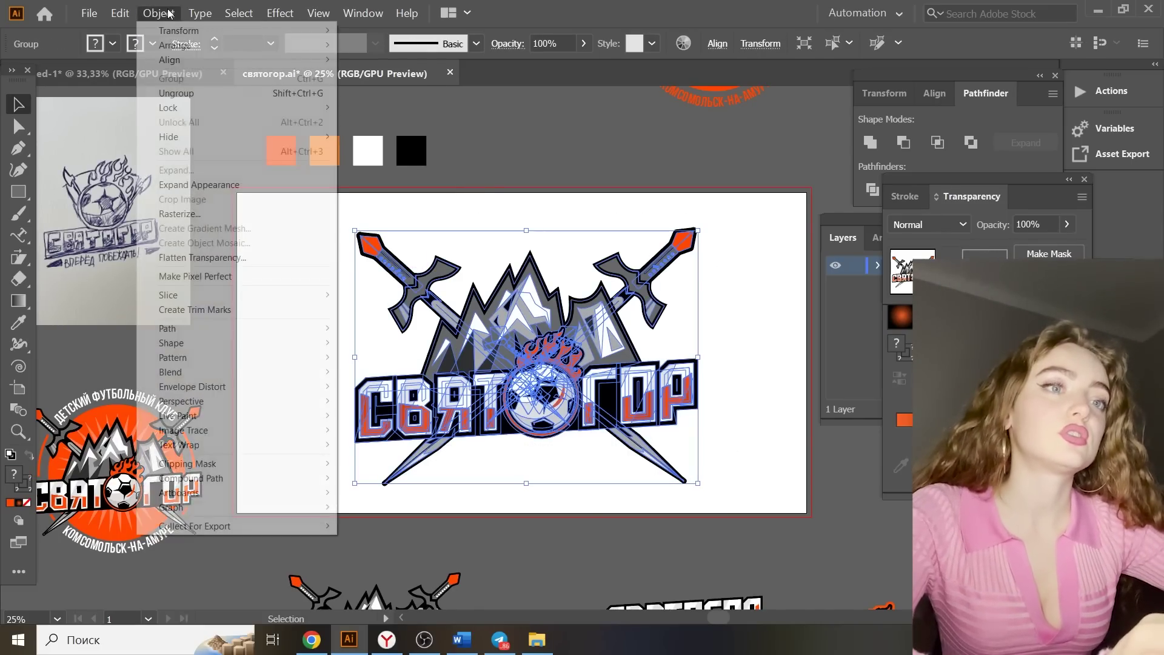
{"action": "mouse_move", "coordinate": [216, 328]}
{"action": "left_click", "coordinate": [400, 361]}
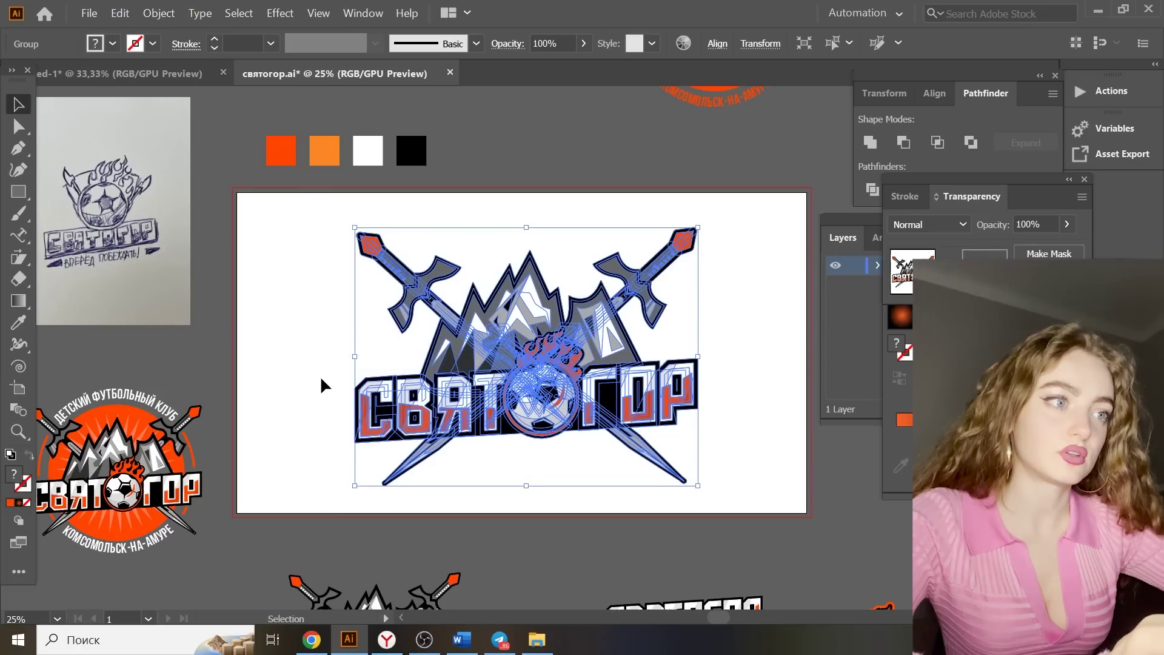
{"action": "left_click", "coordinate": [321, 376]}
Delete the sketch, colour swatches and other logo versions around the artboard, keeping only the emblem on it
{"action": "key", "text": "ctrl+minus"}
{"action": "key", "text": "ctrl+minus"}
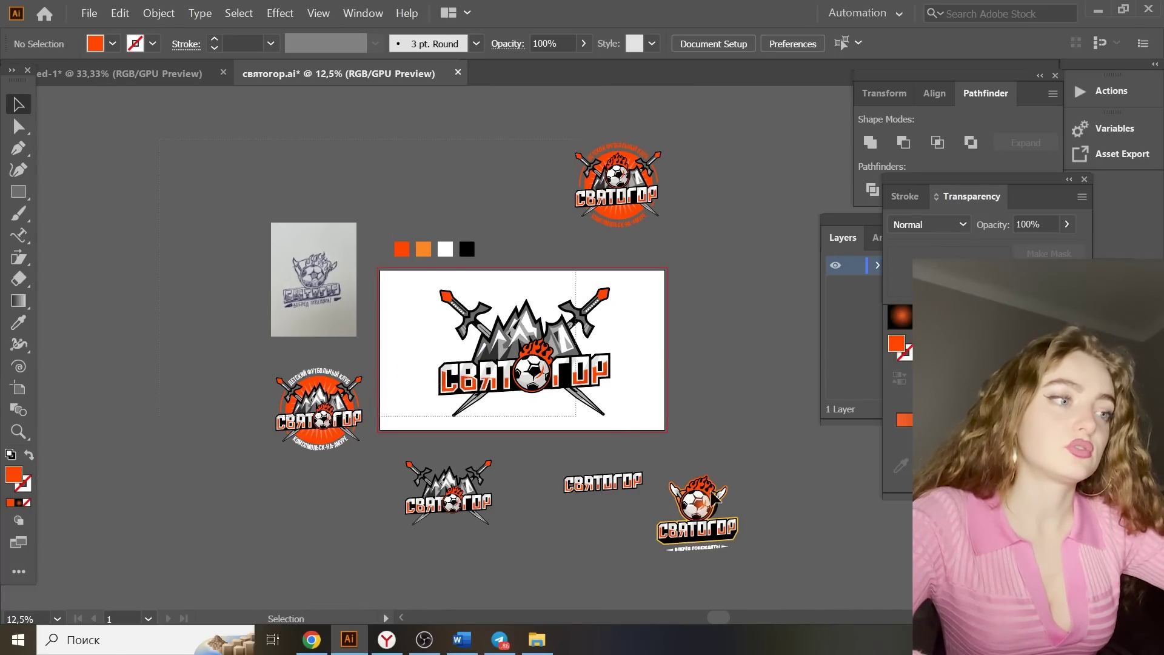
{"action": "left_click_drag", "start_coordinate": [712, 493], "coordinate": [717, 499]}
{"action": "left_click_drag", "start_coordinate": [411, 278], "coordinate": [629, 416], "text": "shift"}
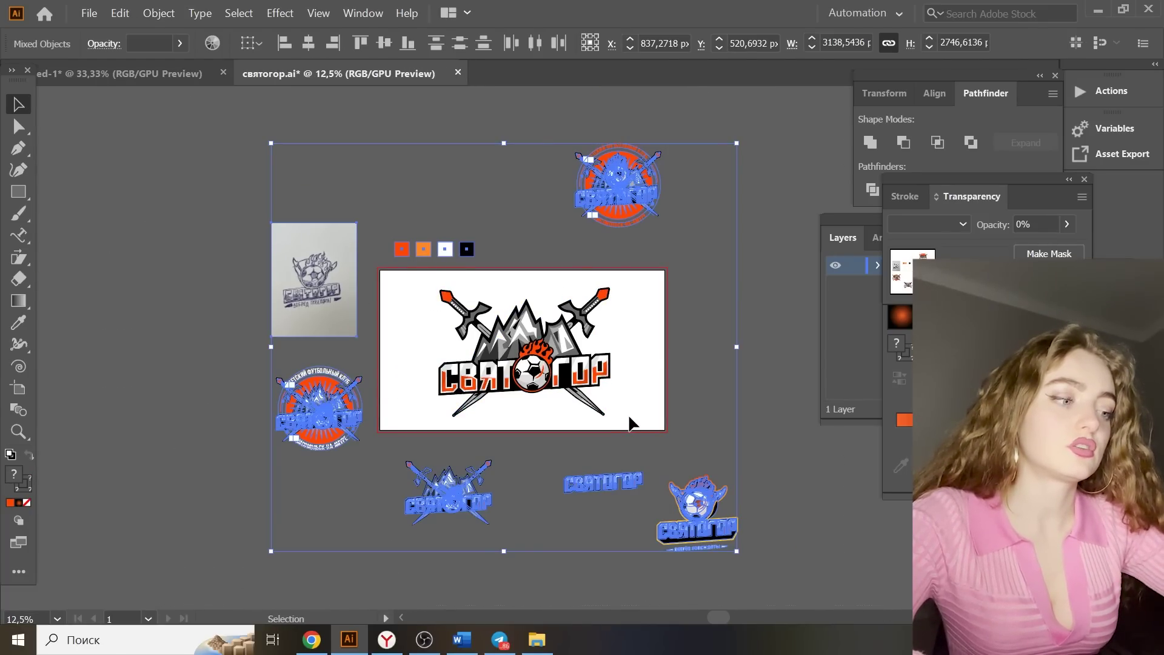
{"action": "key", "text": "Delete"}
Enlarge the remaining emblem slightly and position it so that it nearly fills the artboard's height
{"action": "key", "text": "ctrl+plus"}
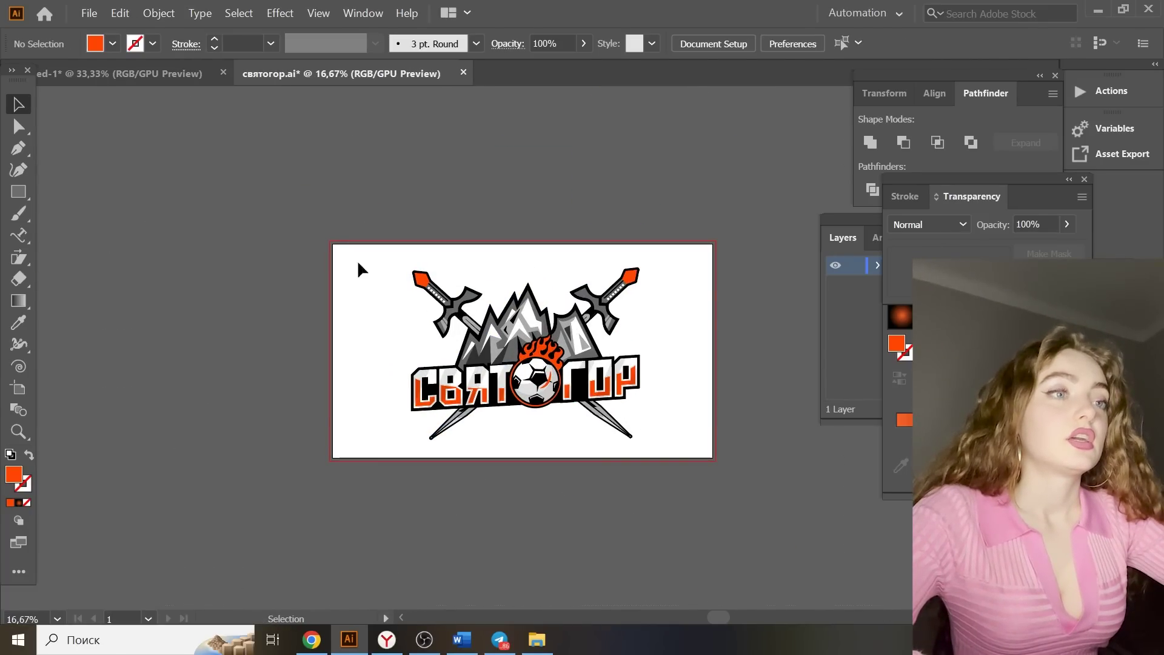
{"action": "left_click_drag", "start_coordinate": [723, 465], "coordinate": [727, 469]}
{"action": "left_click_drag", "start_coordinate": [529, 444], "coordinate": [529, 448]}
{"action": "left_click_drag", "start_coordinate": [526, 268], "coordinate": [528, 253]}
{"action": "left_click", "coordinate": [526, 208]}
Export the outlined emblem as a JPEG High web image to the desktop under a name beginning with святогор
{"action": "left_click", "coordinate": [90, 13]}
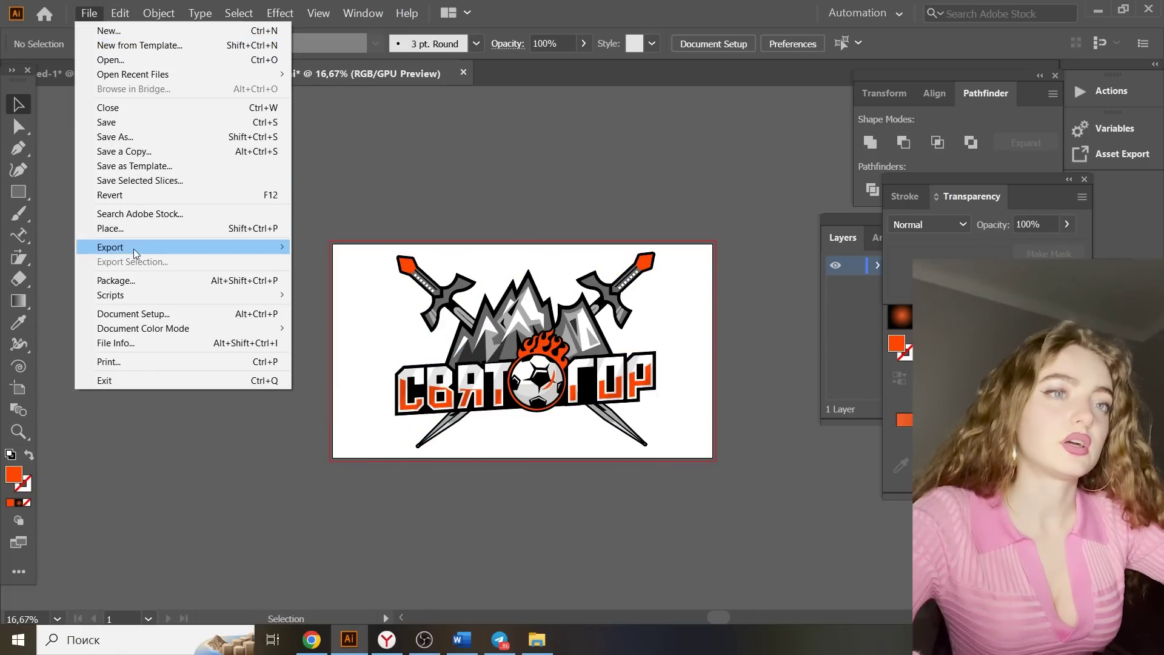
{"action": "mouse_move", "coordinate": [121, 245]}
{"action": "left_click", "coordinate": [364, 276]}
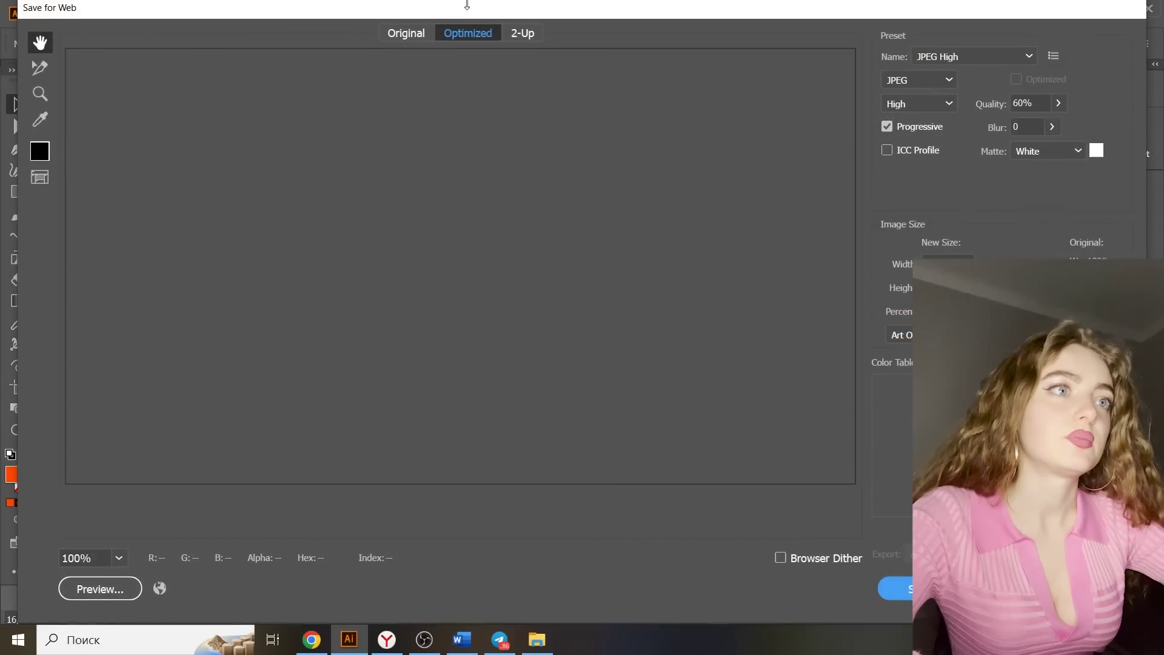
{"action": "left_click", "coordinate": [415, 39]}
{"action": "left_click", "coordinate": [916, 588]}
{"action": "type", "text": "святогор"}
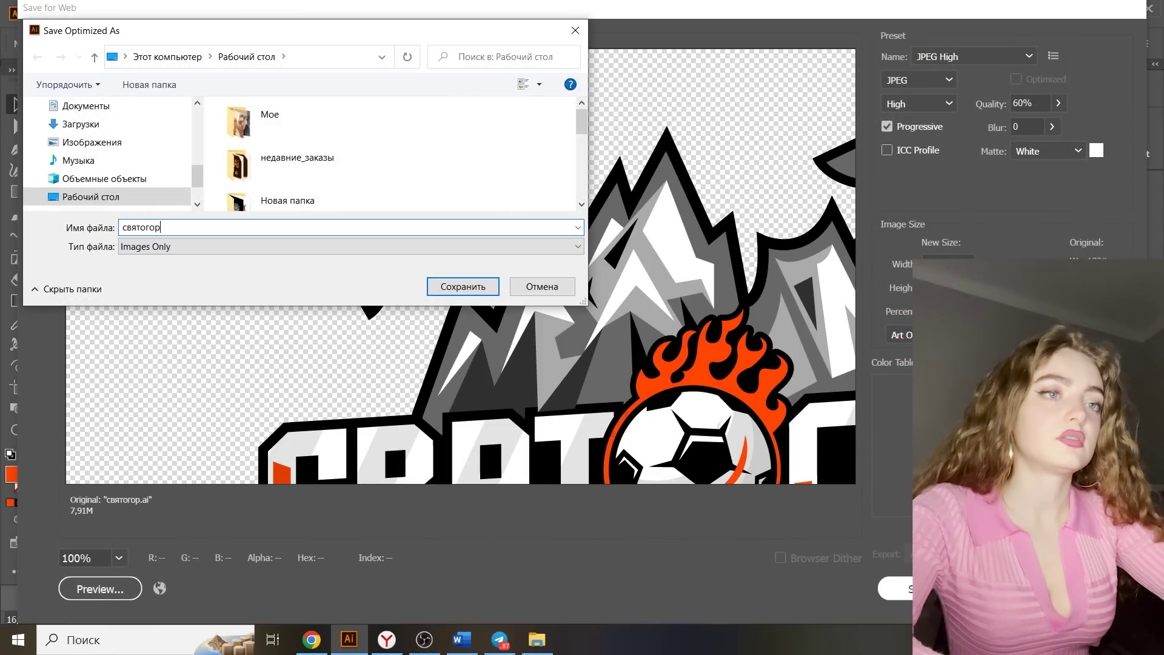
{"action": "key", "text": "Return"}
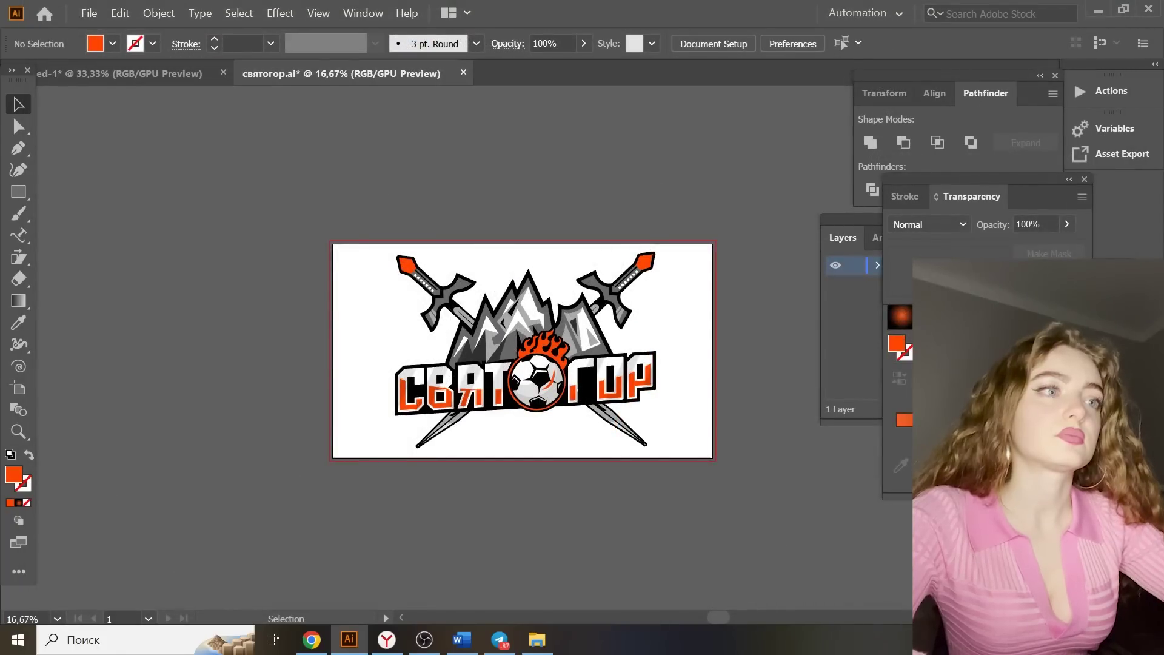
Export the same emblem for web as a PNG-24 image with transparency, named святогор1
{"action": "left_click", "coordinate": [89, 13]}
{"action": "mouse_move", "coordinate": [115, 247]}
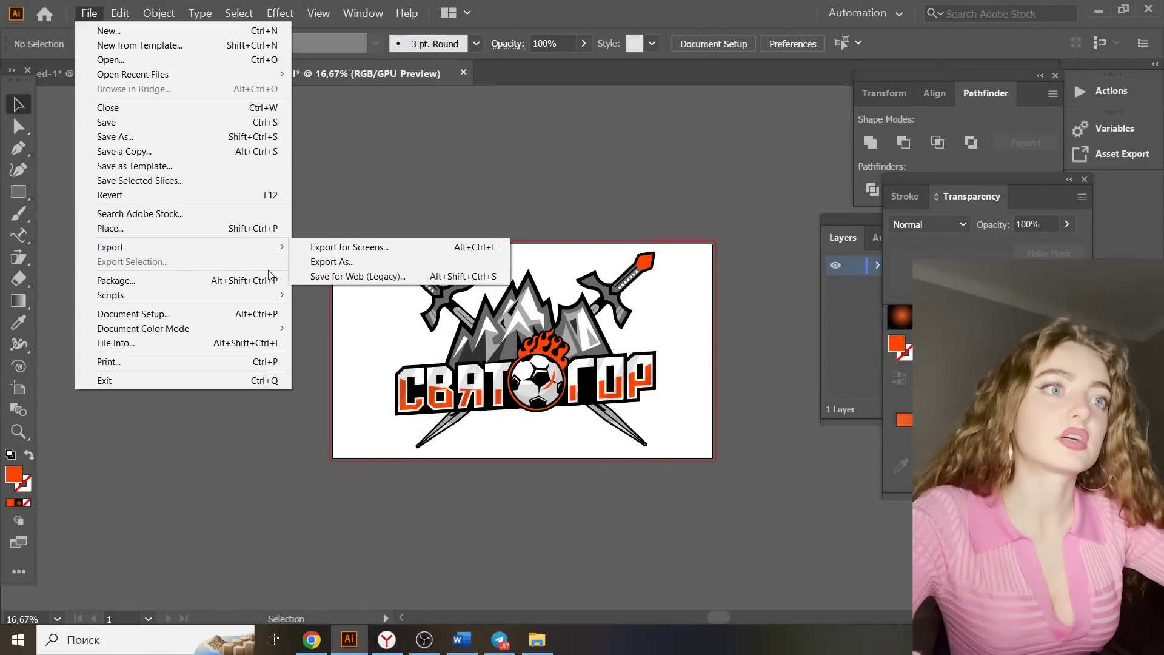
{"action": "left_click", "coordinate": [352, 278]}
{"action": "left_click", "coordinate": [418, 35]}
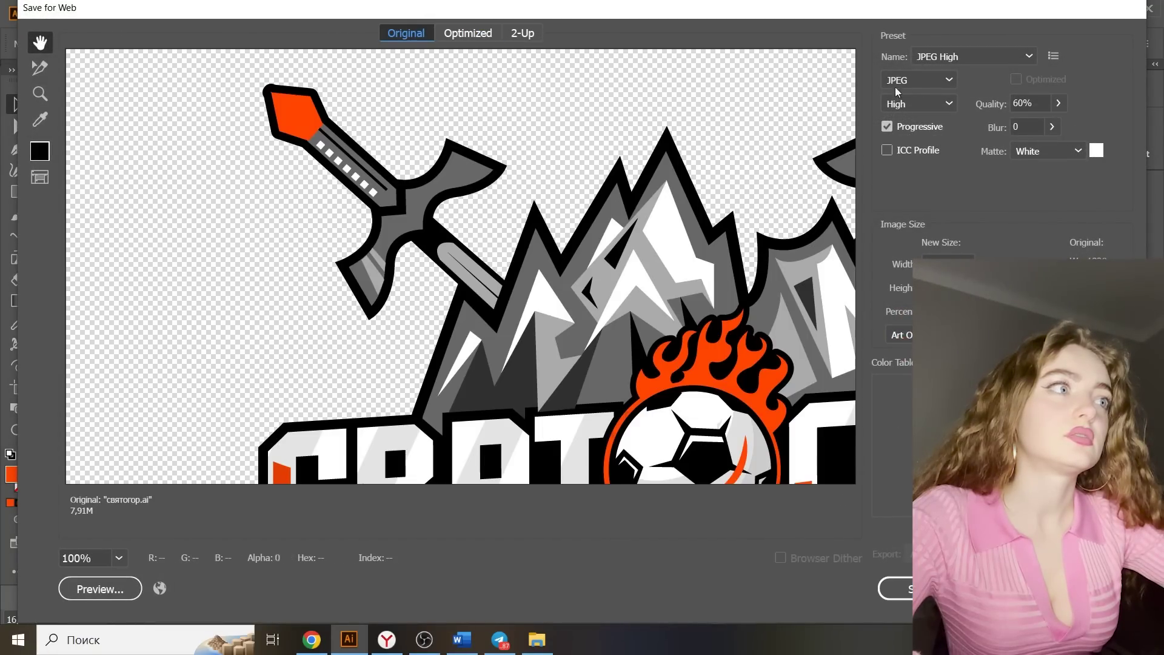
{"action": "left_click", "coordinate": [982, 56]}
{"action": "left_click", "coordinate": [946, 272]}
{"action": "left_click", "coordinate": [895, 588]}
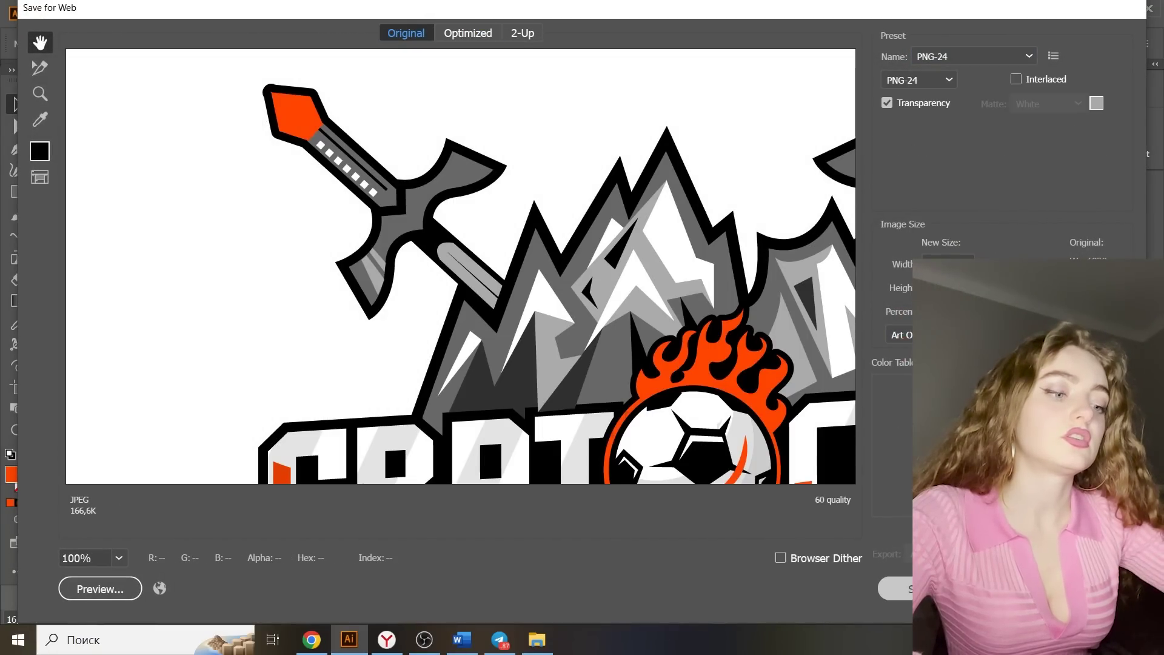
{"action": "type", "text": "святогор1"}
{"action": "key", "text": "Return"}
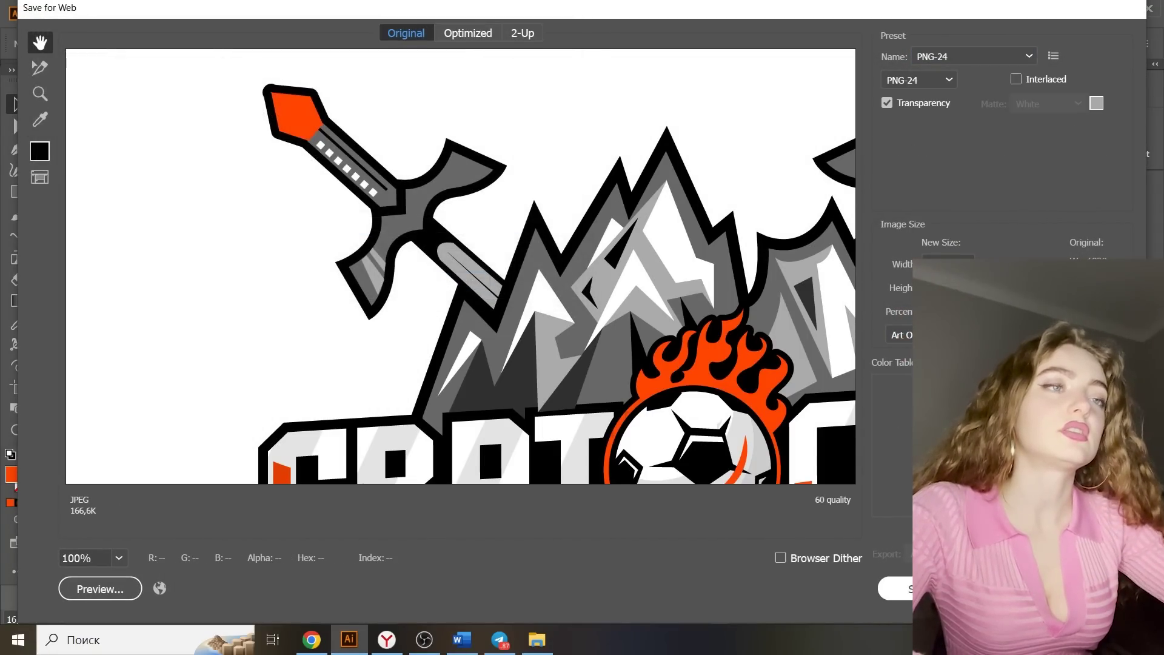
Save the document to the desktop as an Adobe Illustrator file named святогор1, accepting the default save options
{"action": "left_click", "coordinate": [89, 13]}
{"action": "left_click", "coordinate": [107, 122]}
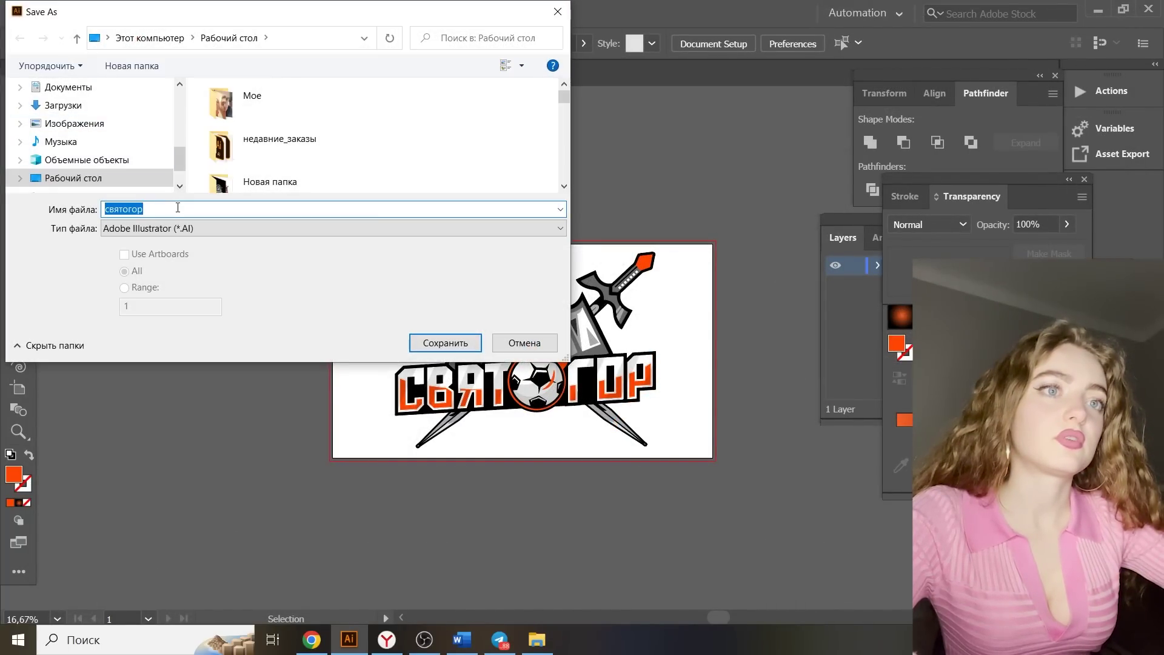
{"action": "left_click", "coordinate": [182, 209]}
{"action": "type", "text": "1"}
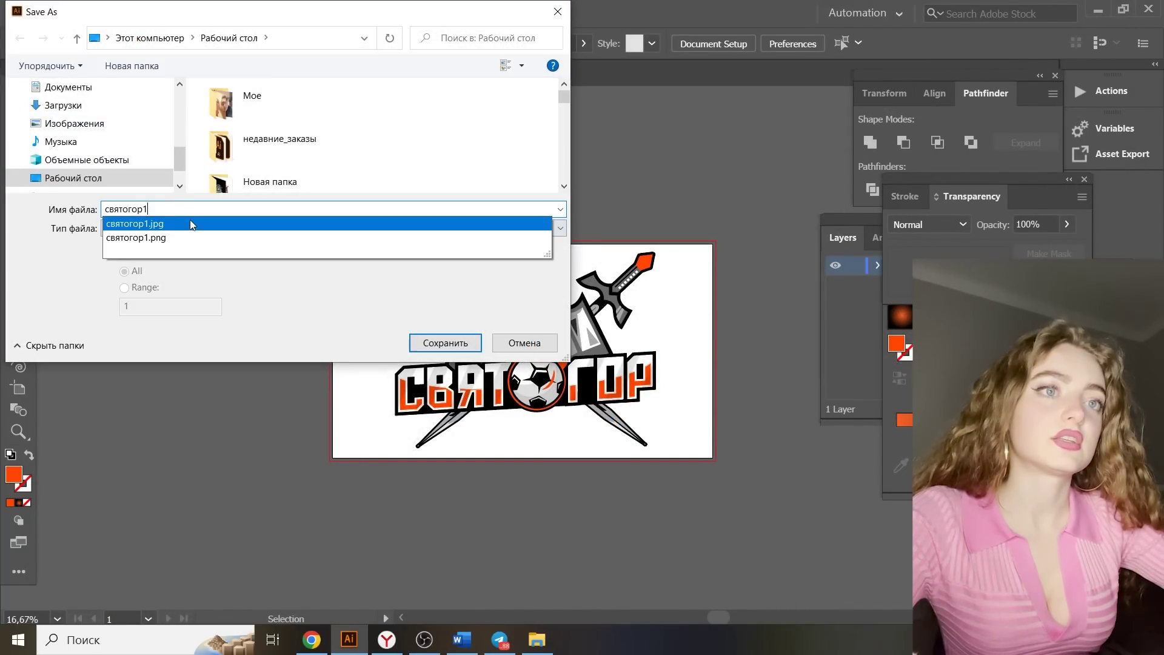
{"action": "left_click", "coordinate": [420, 341]}
{"action": "left_click", "coordinate": [661, 573]}
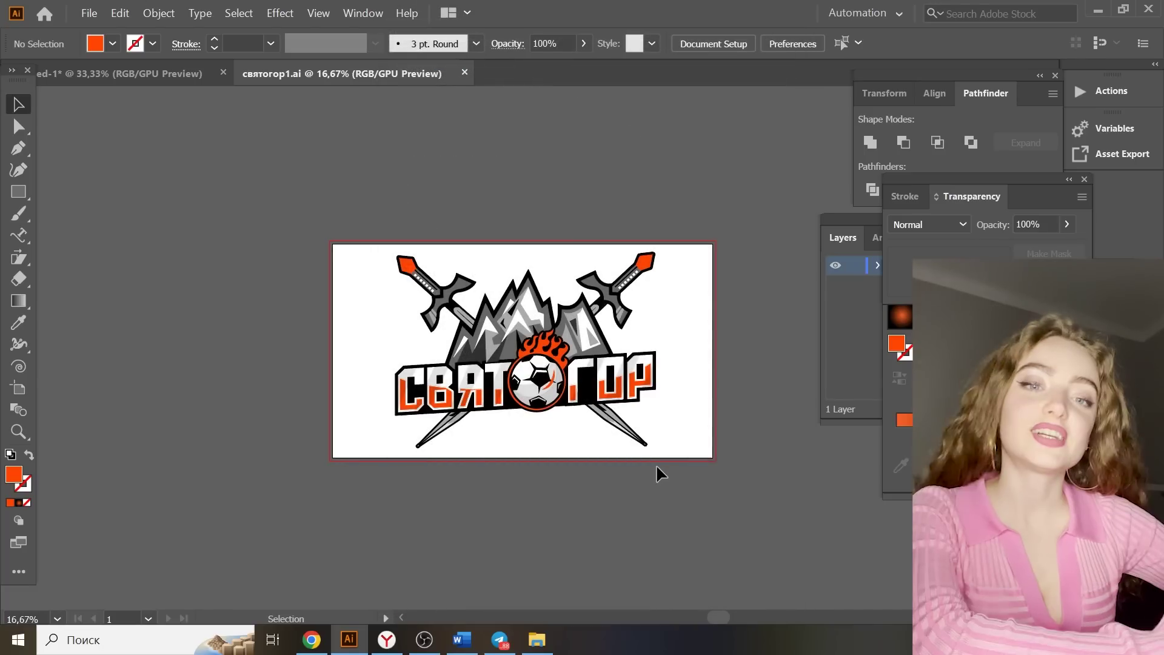